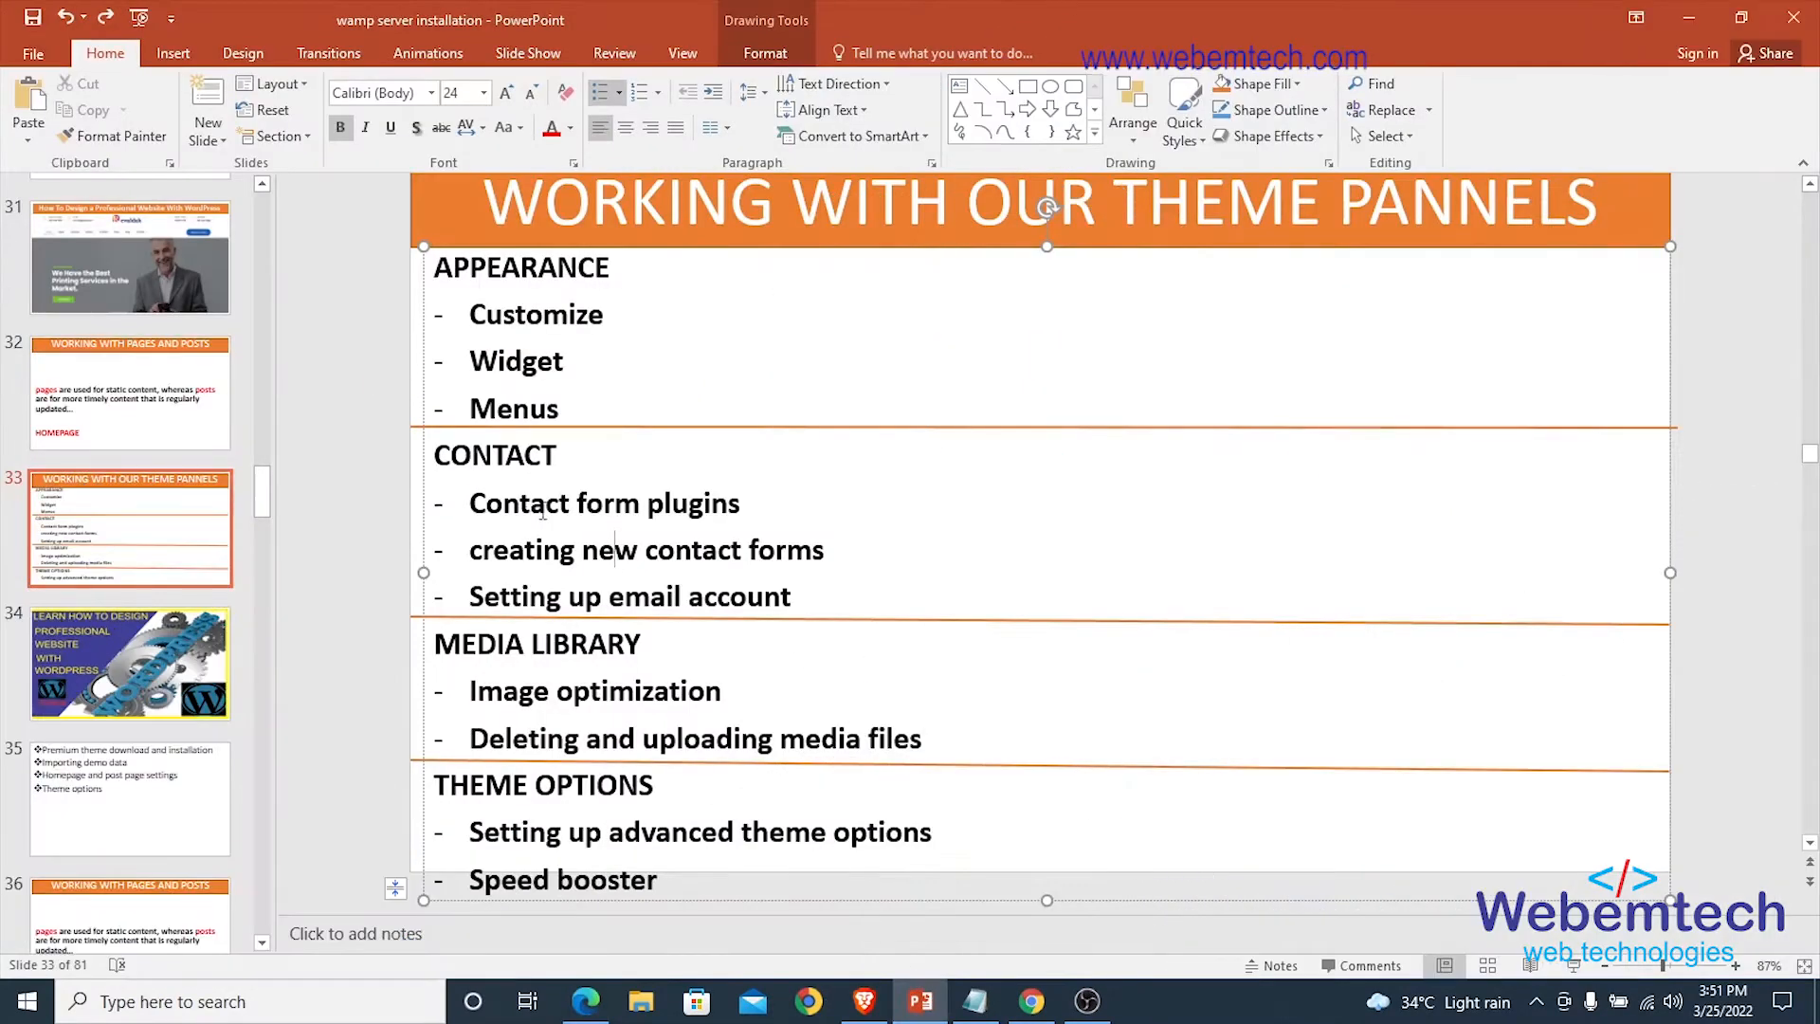
Open Contact form 1's editor in a new browser tab from the Contact Forms list.
click(585, 1001)
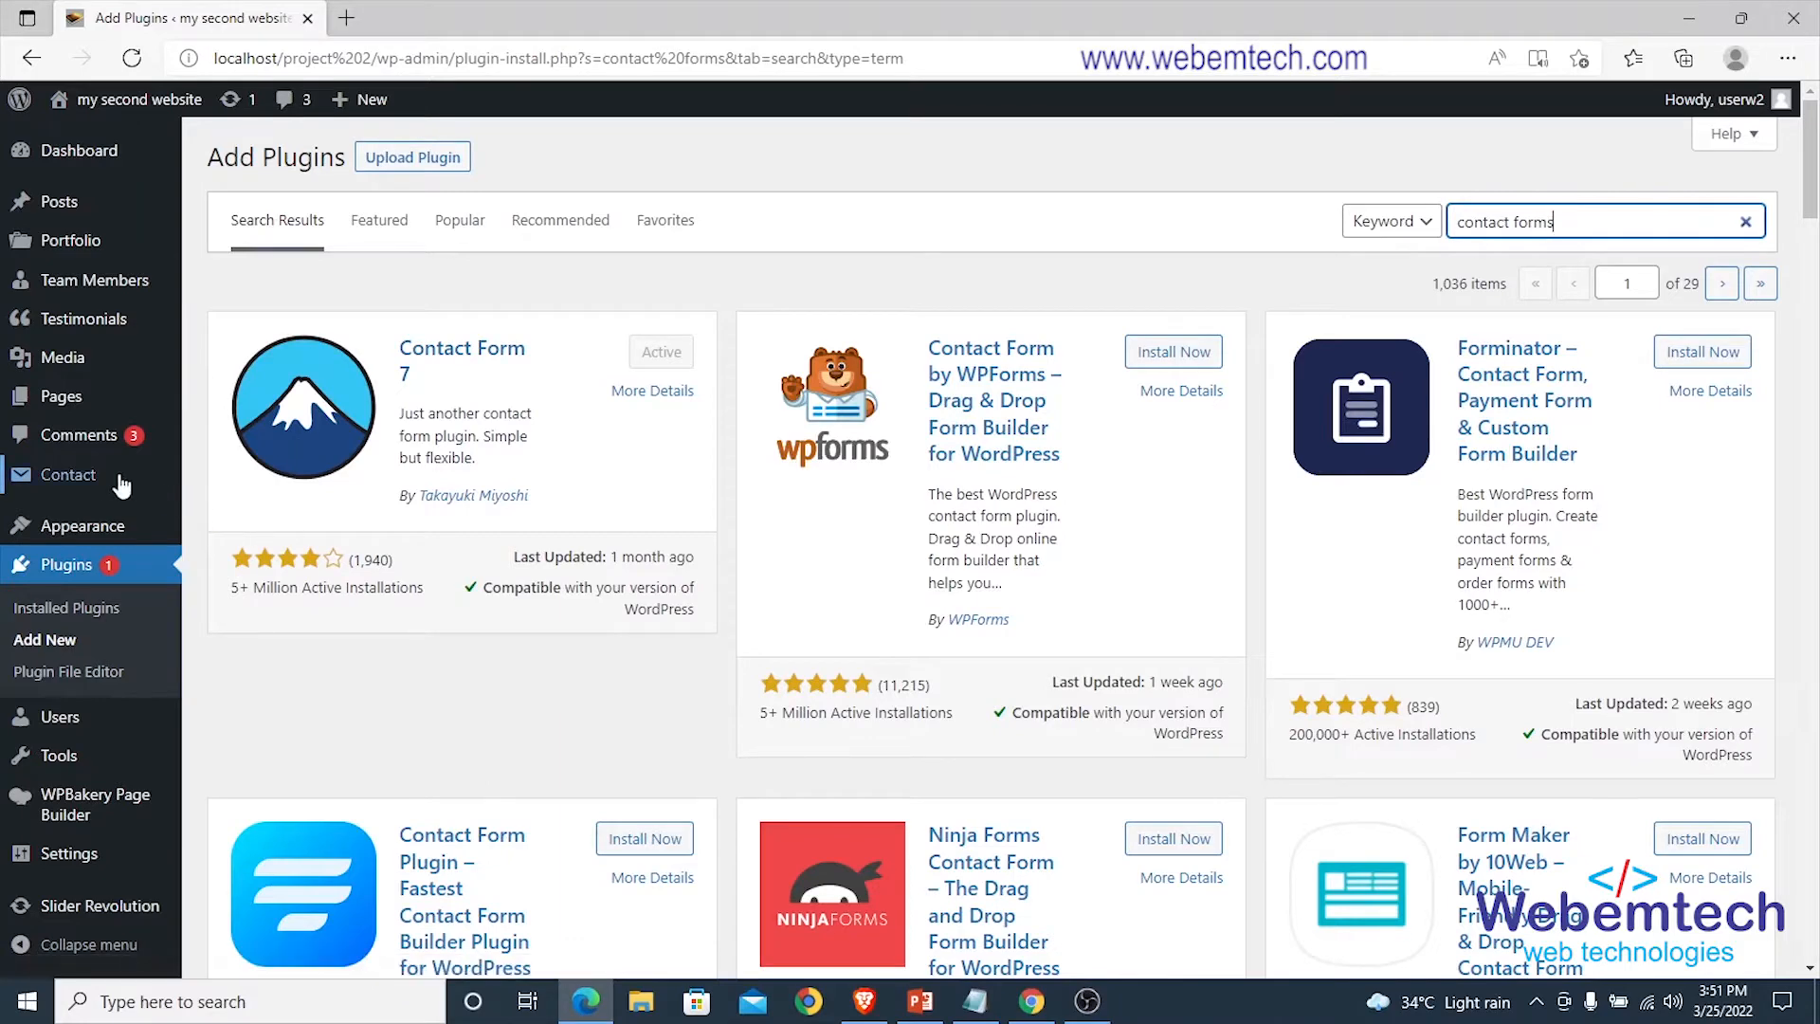
mouse_move(55, 483)
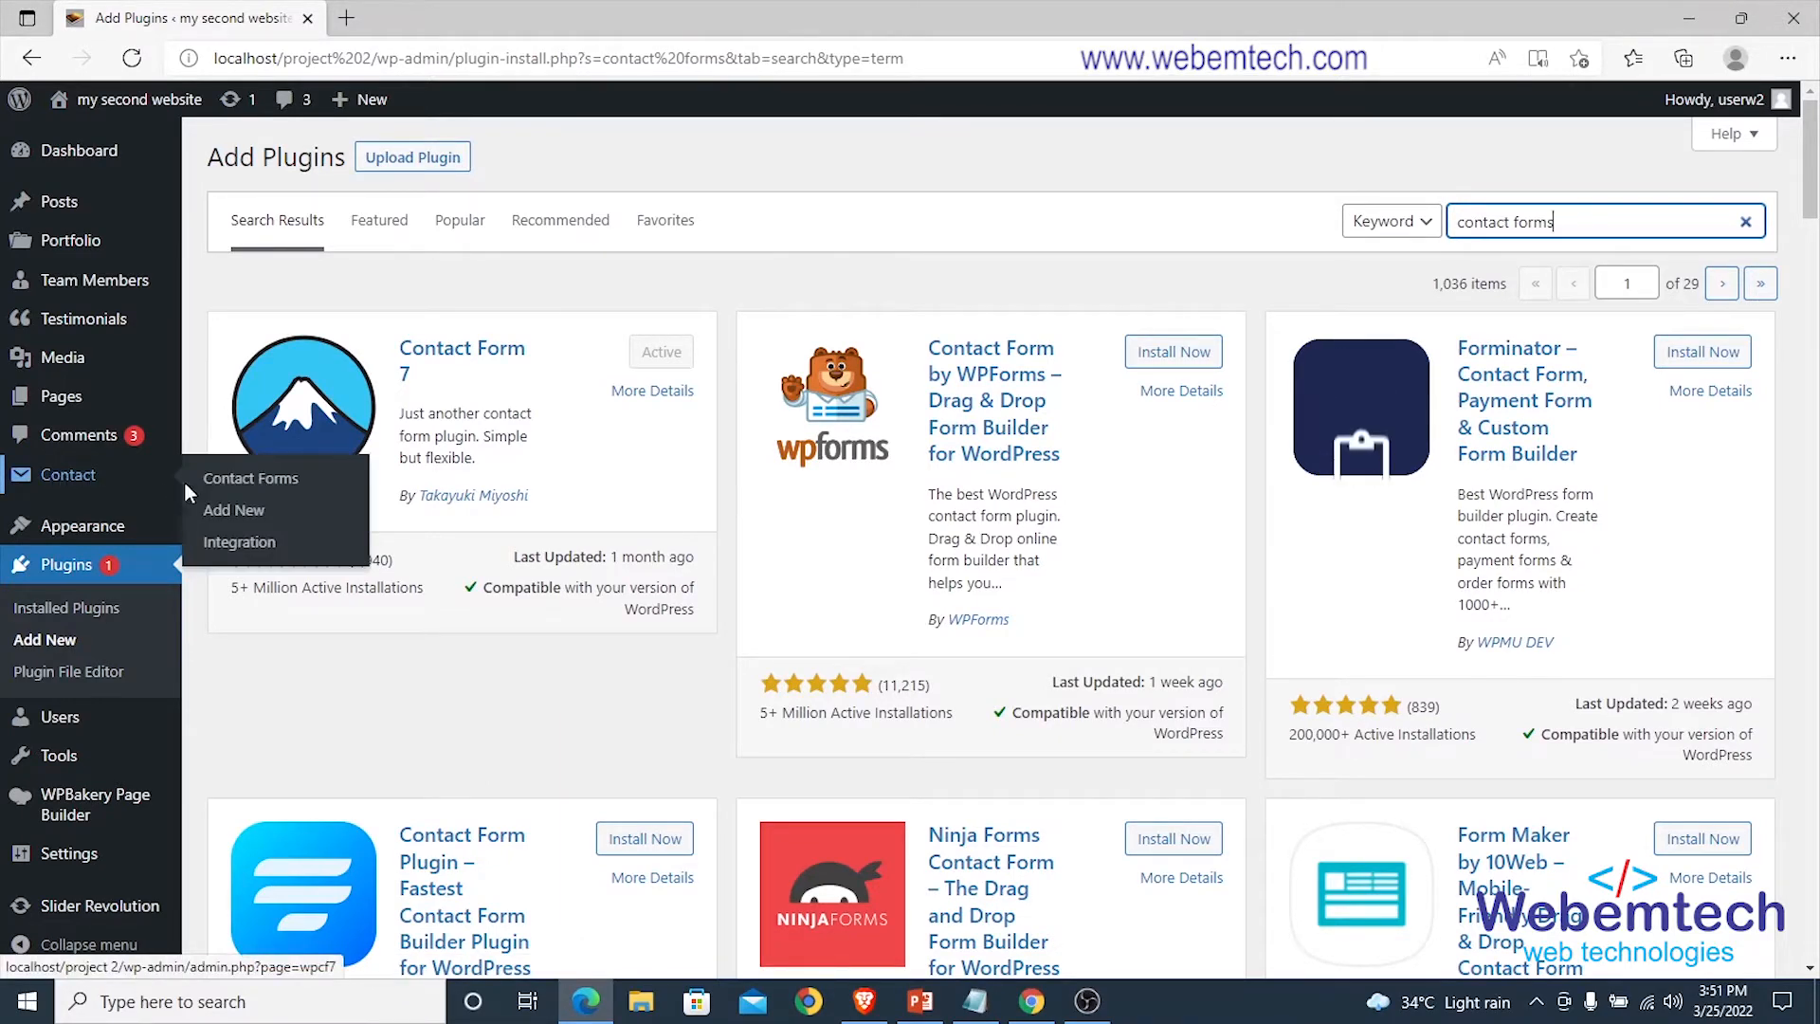
click(252, 479)
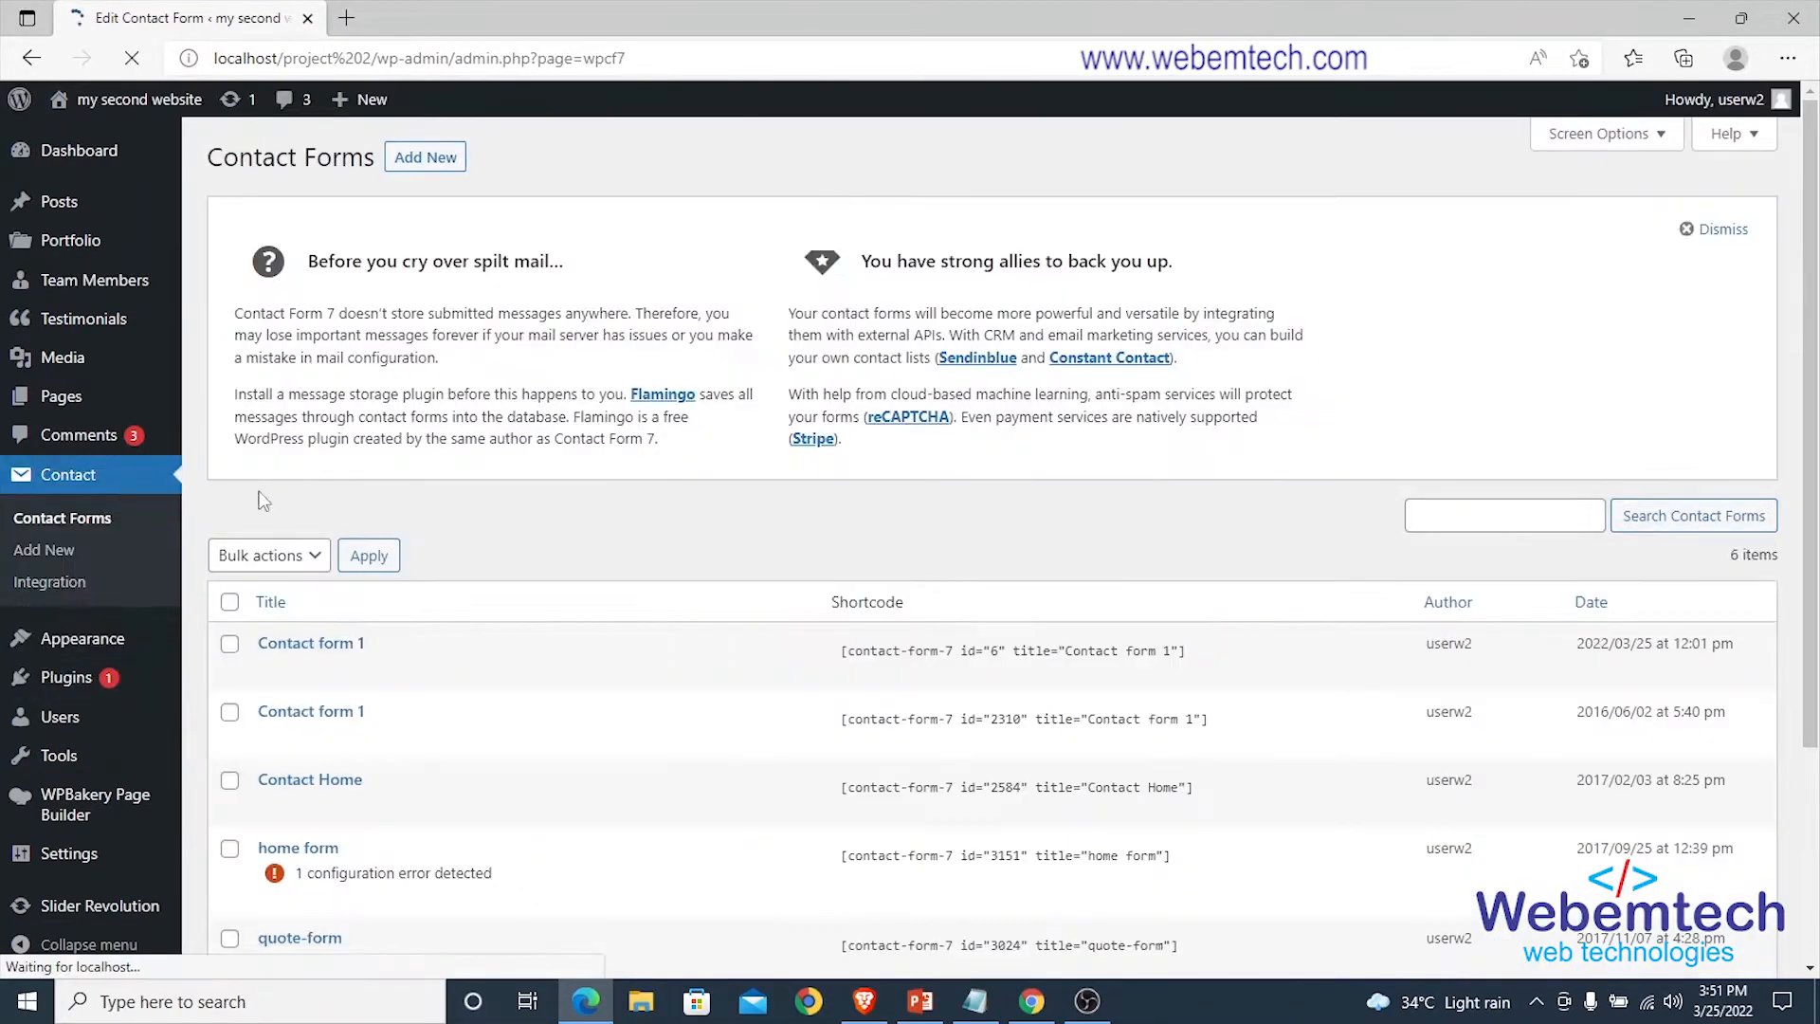
scroll(455, 606, down, 3)
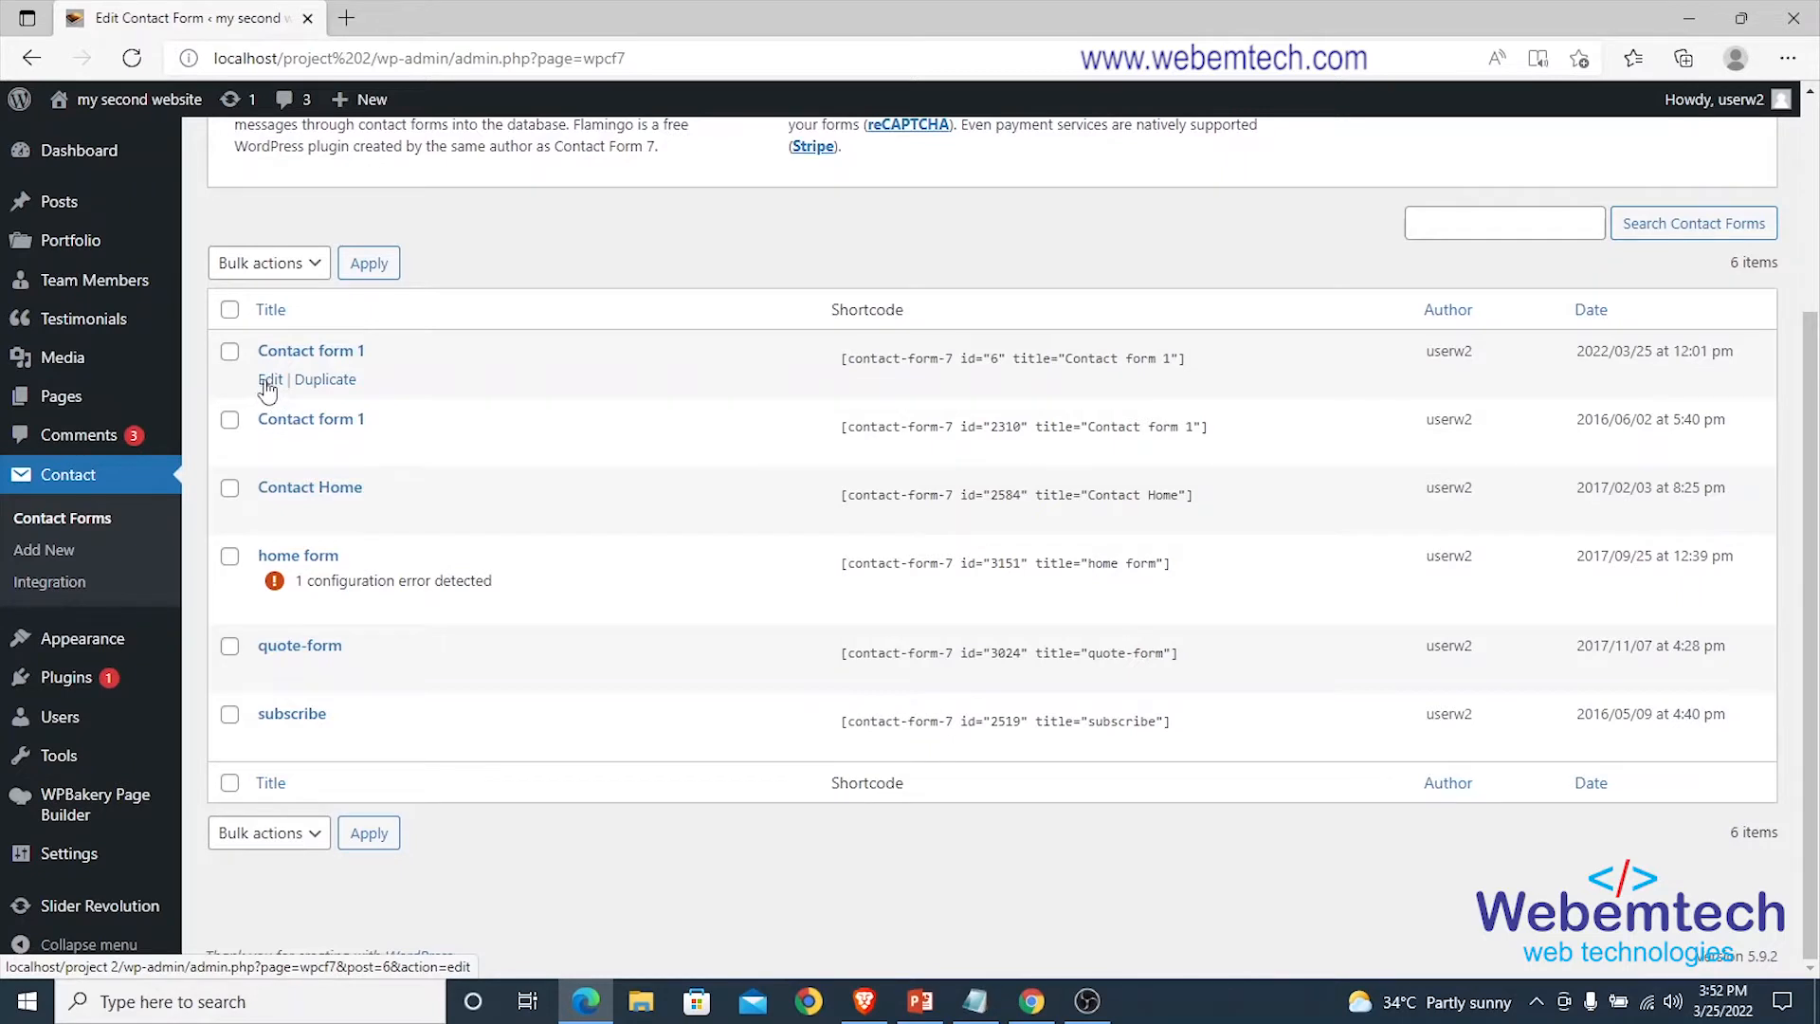
right_click(268, 389)
click(351, 396)
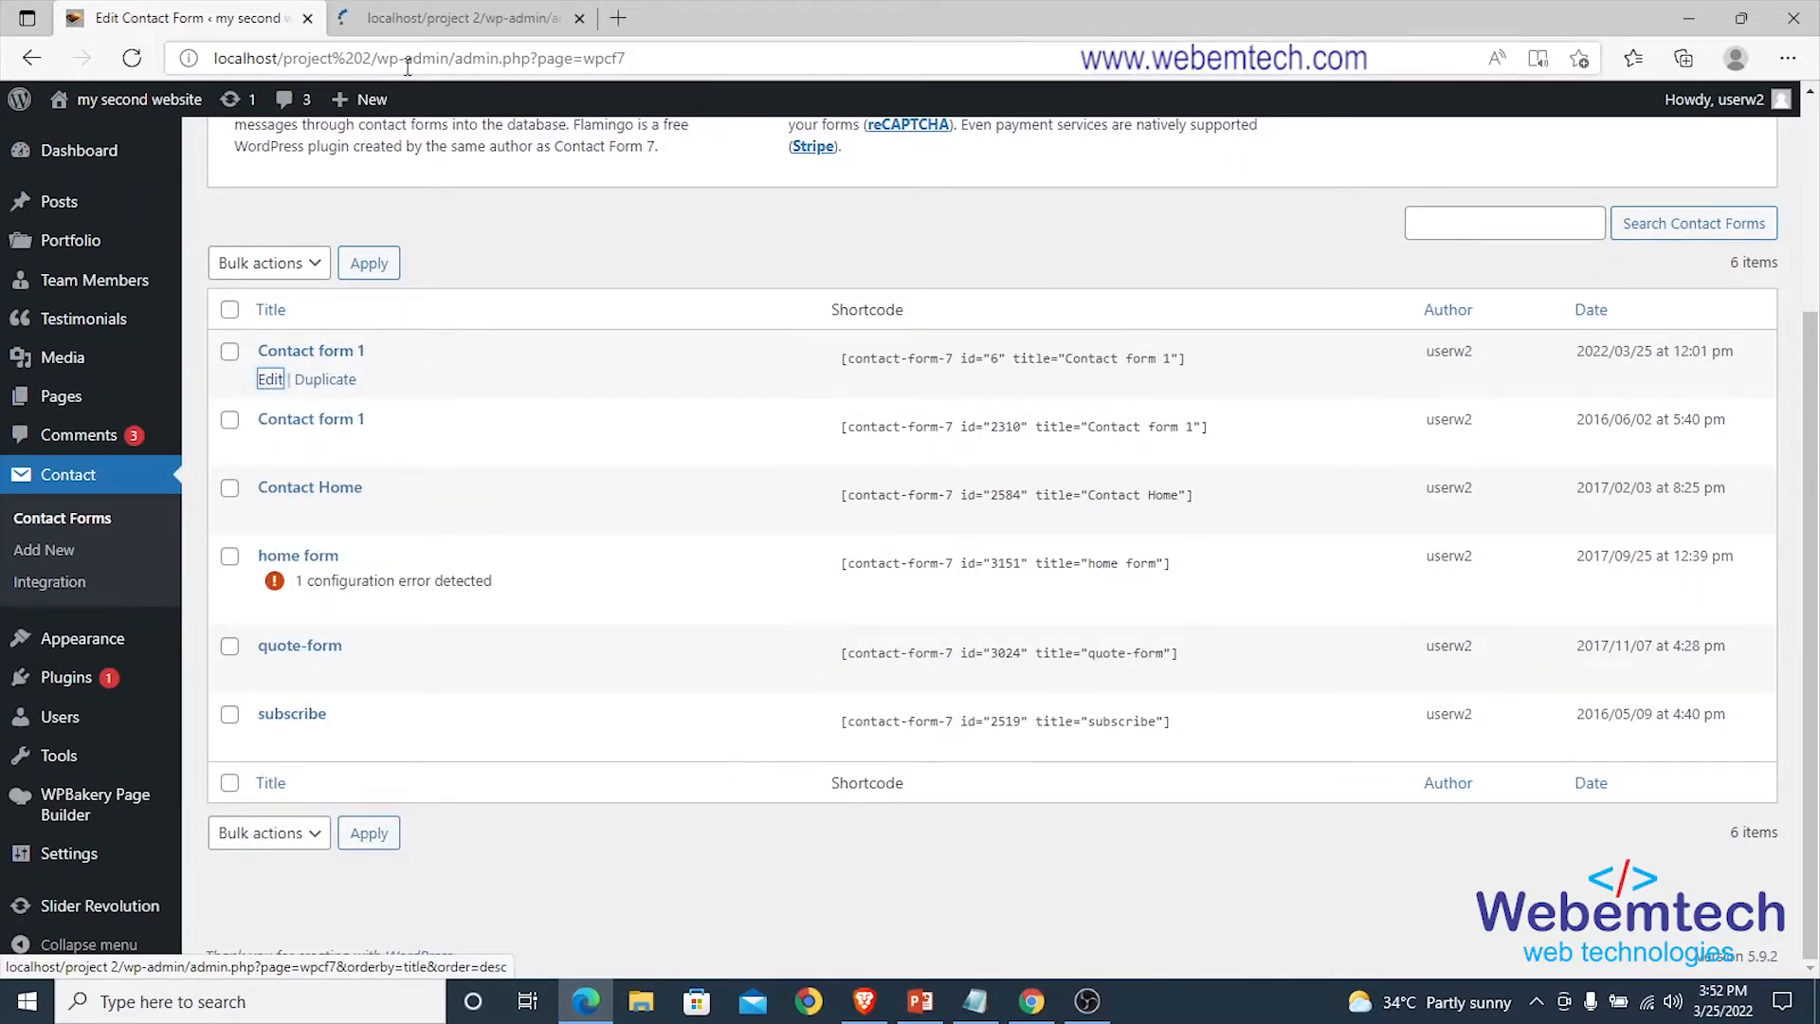
click(419, 19)
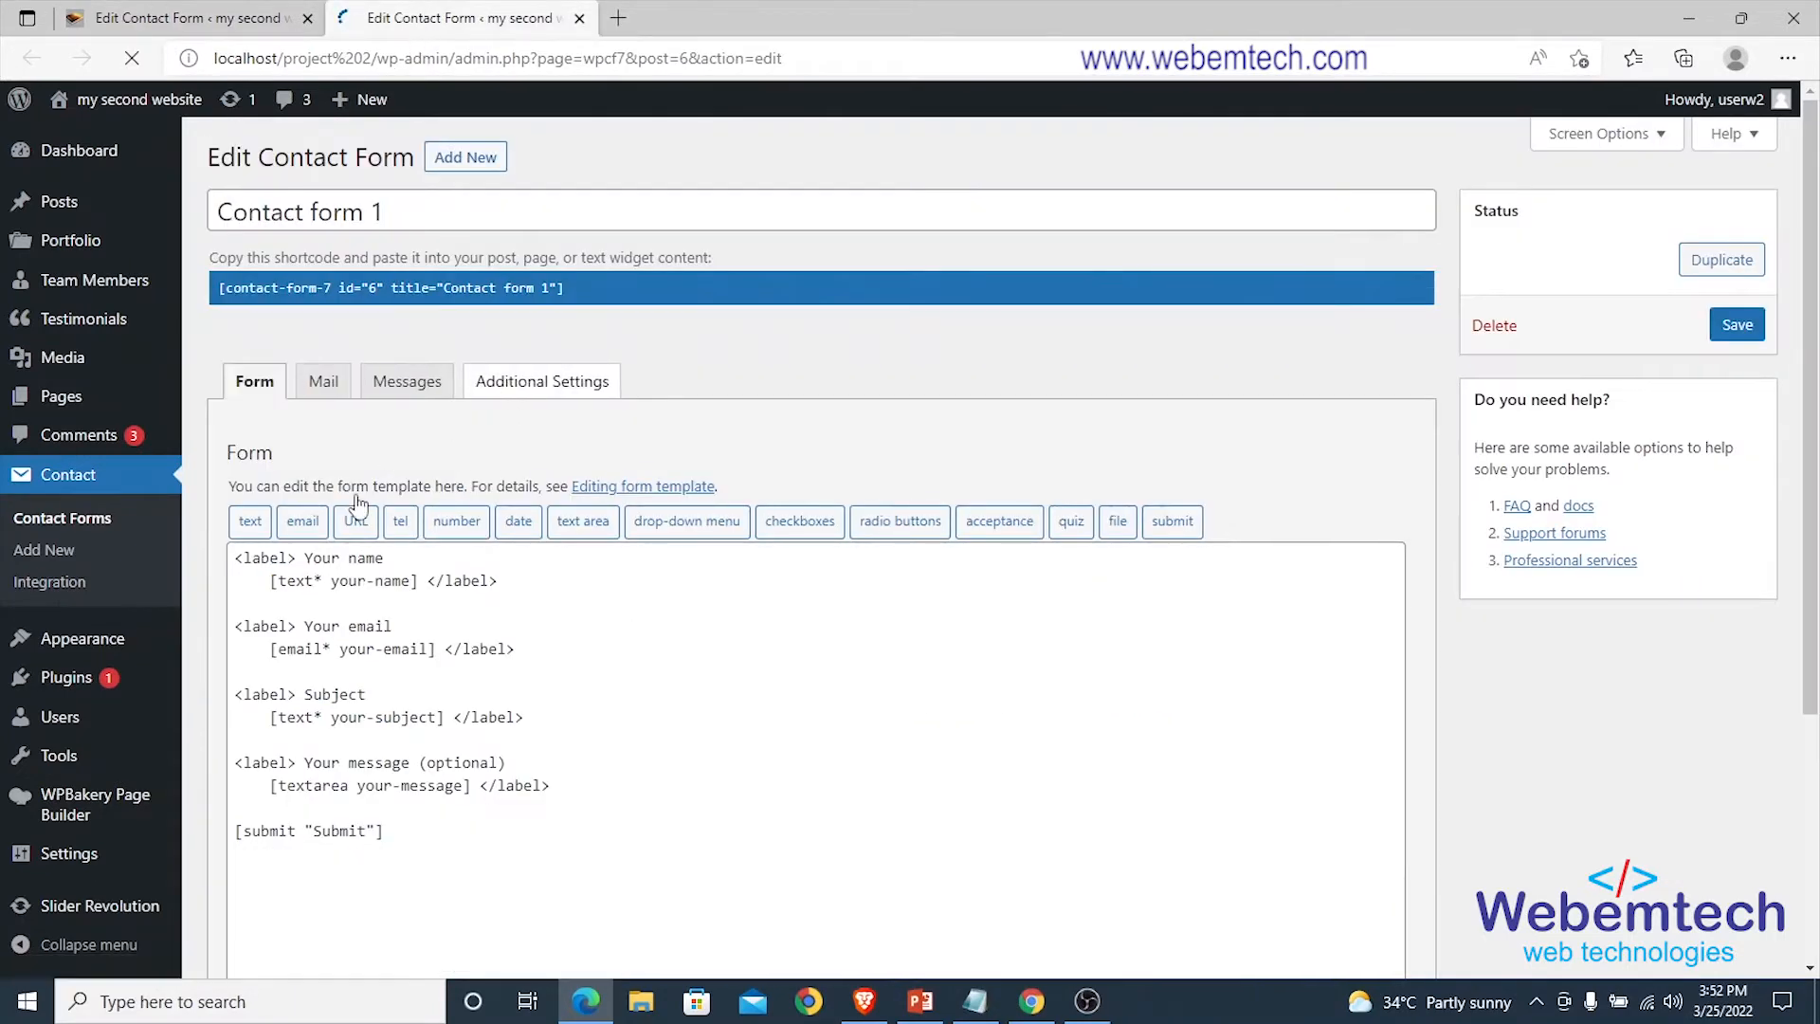
Review the name, email, subject, message and submit lines of Contact form 1's template.
scroll(344, 700, down, 3)
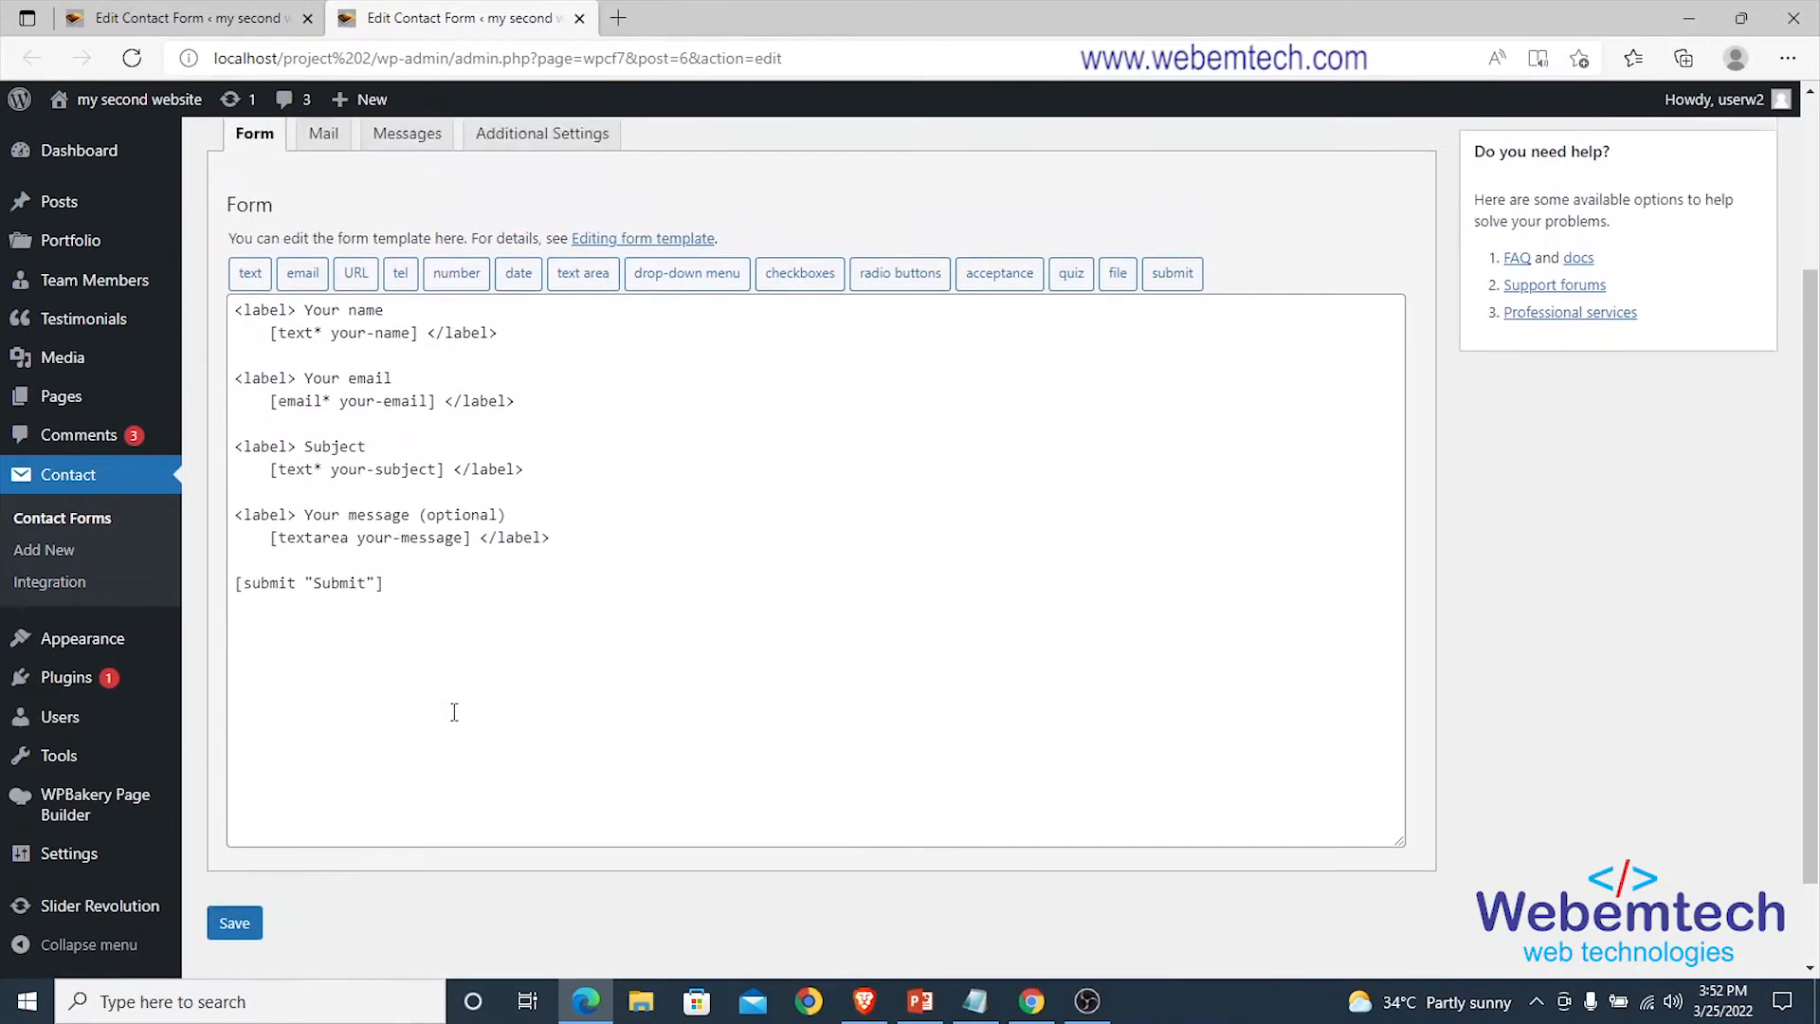
scroll(451, 715, up, 2)
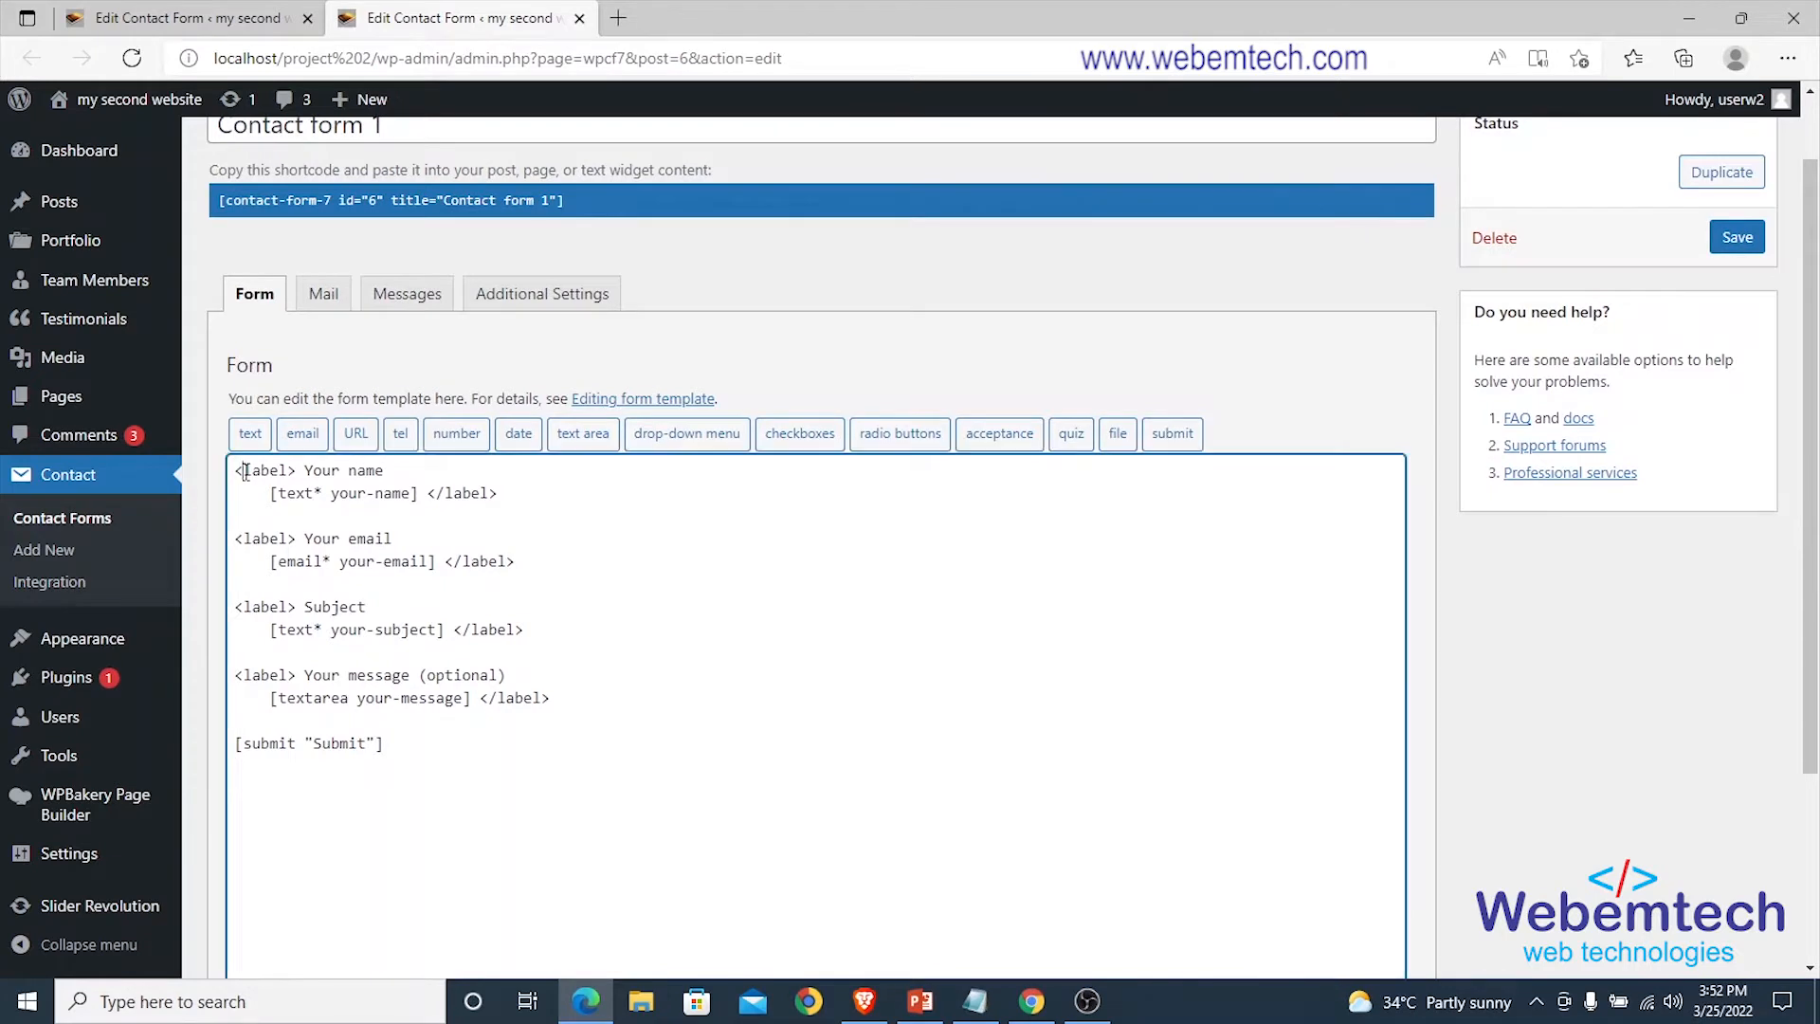
drag(244, 471, 528, 506)
drag(264, 539, 540, 569)
drag(254, 603, 534, 642)
drag(252, 673, 584, 702)
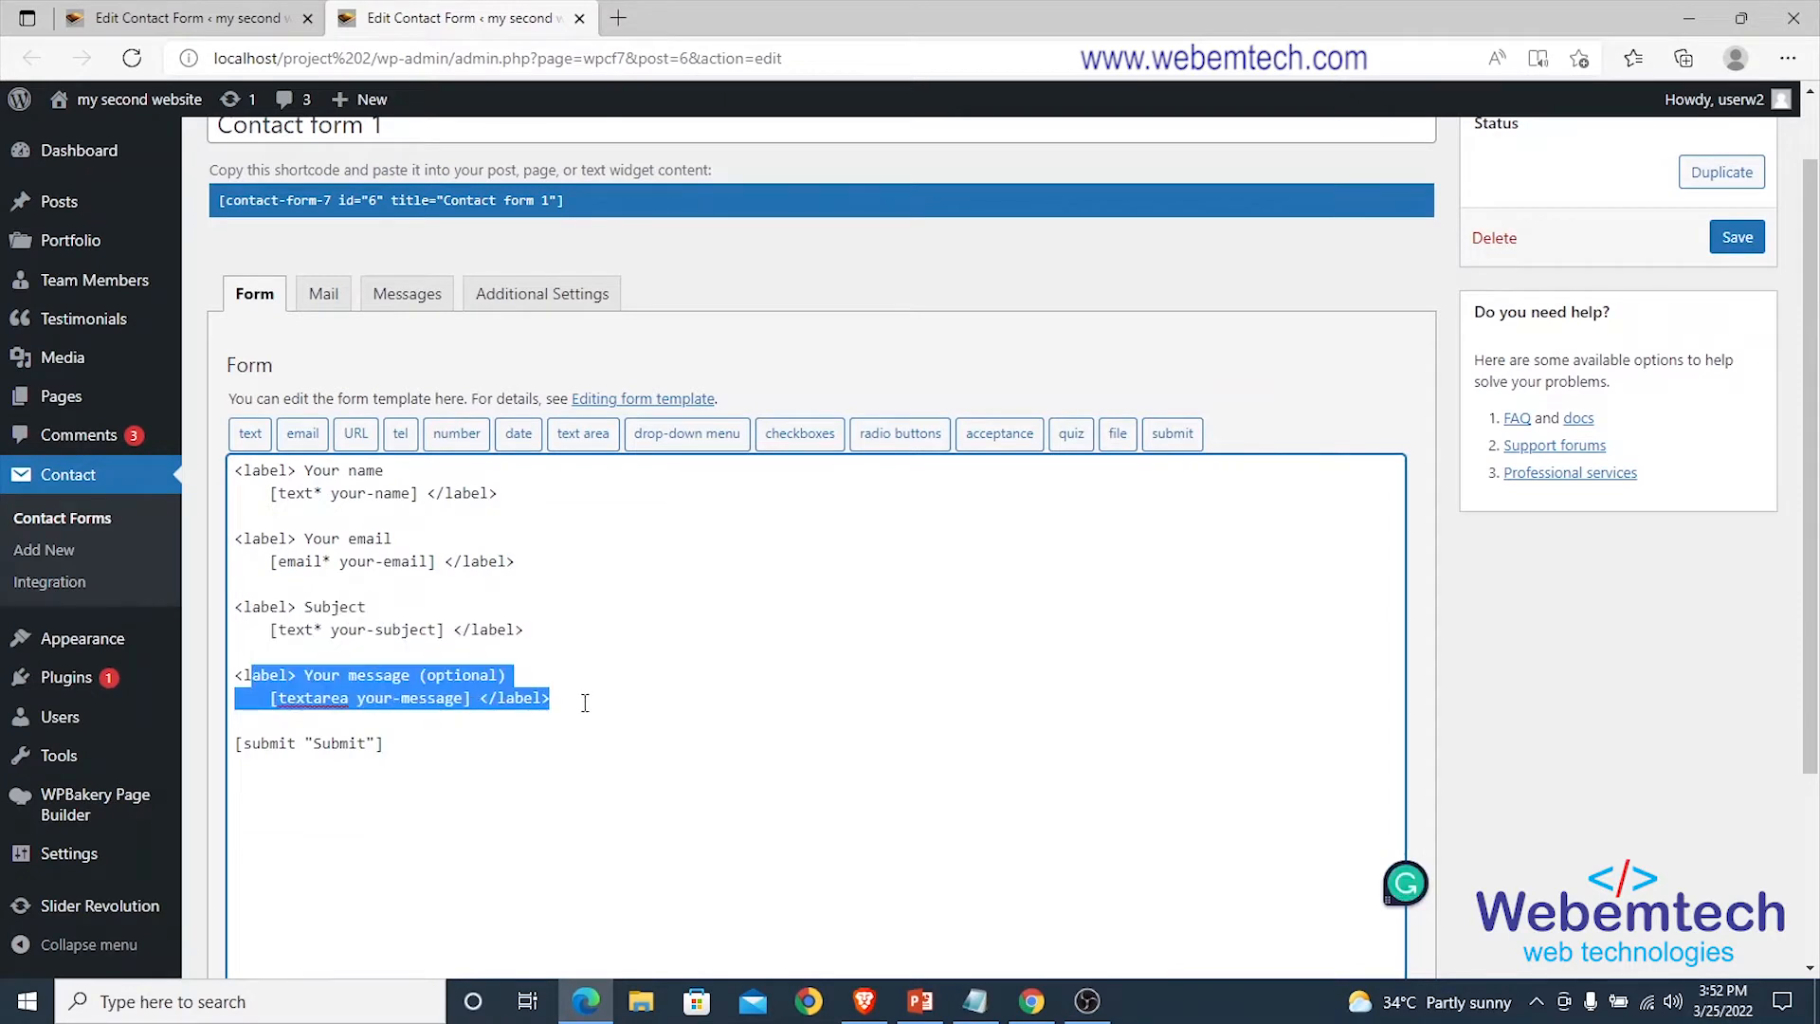
drag(390, 743, 248, 745)
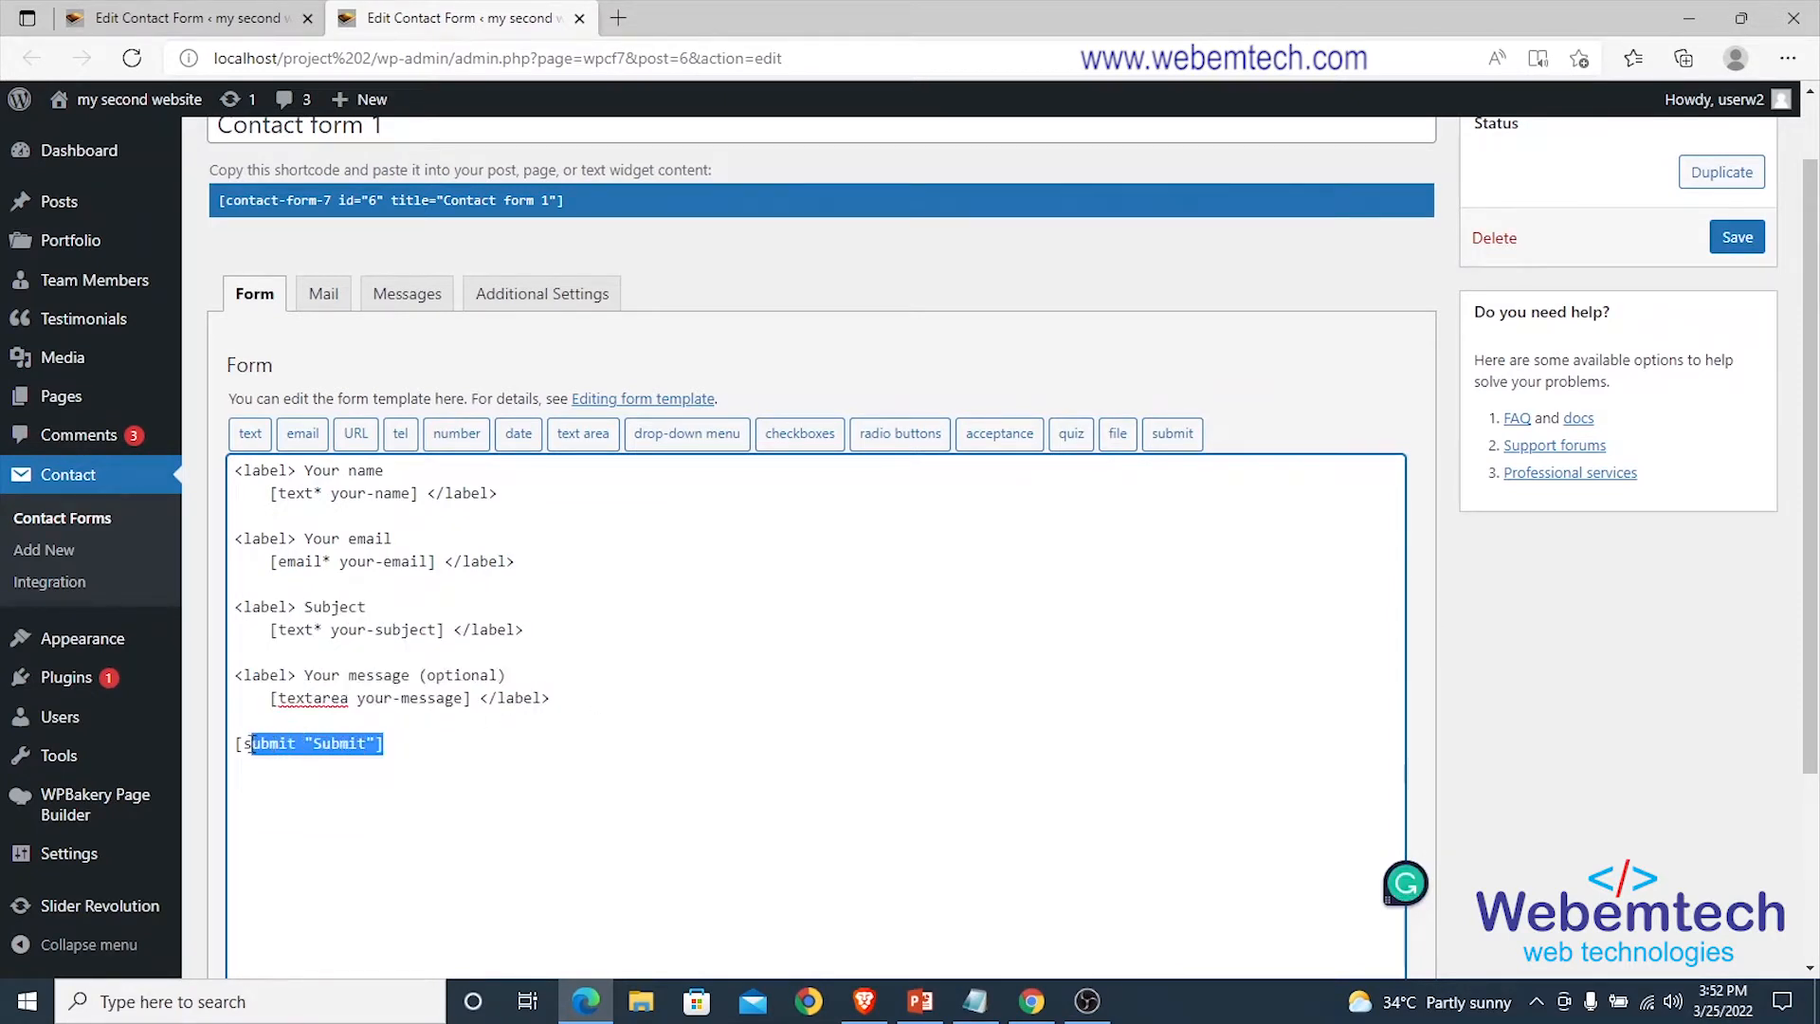
click(594, 742)
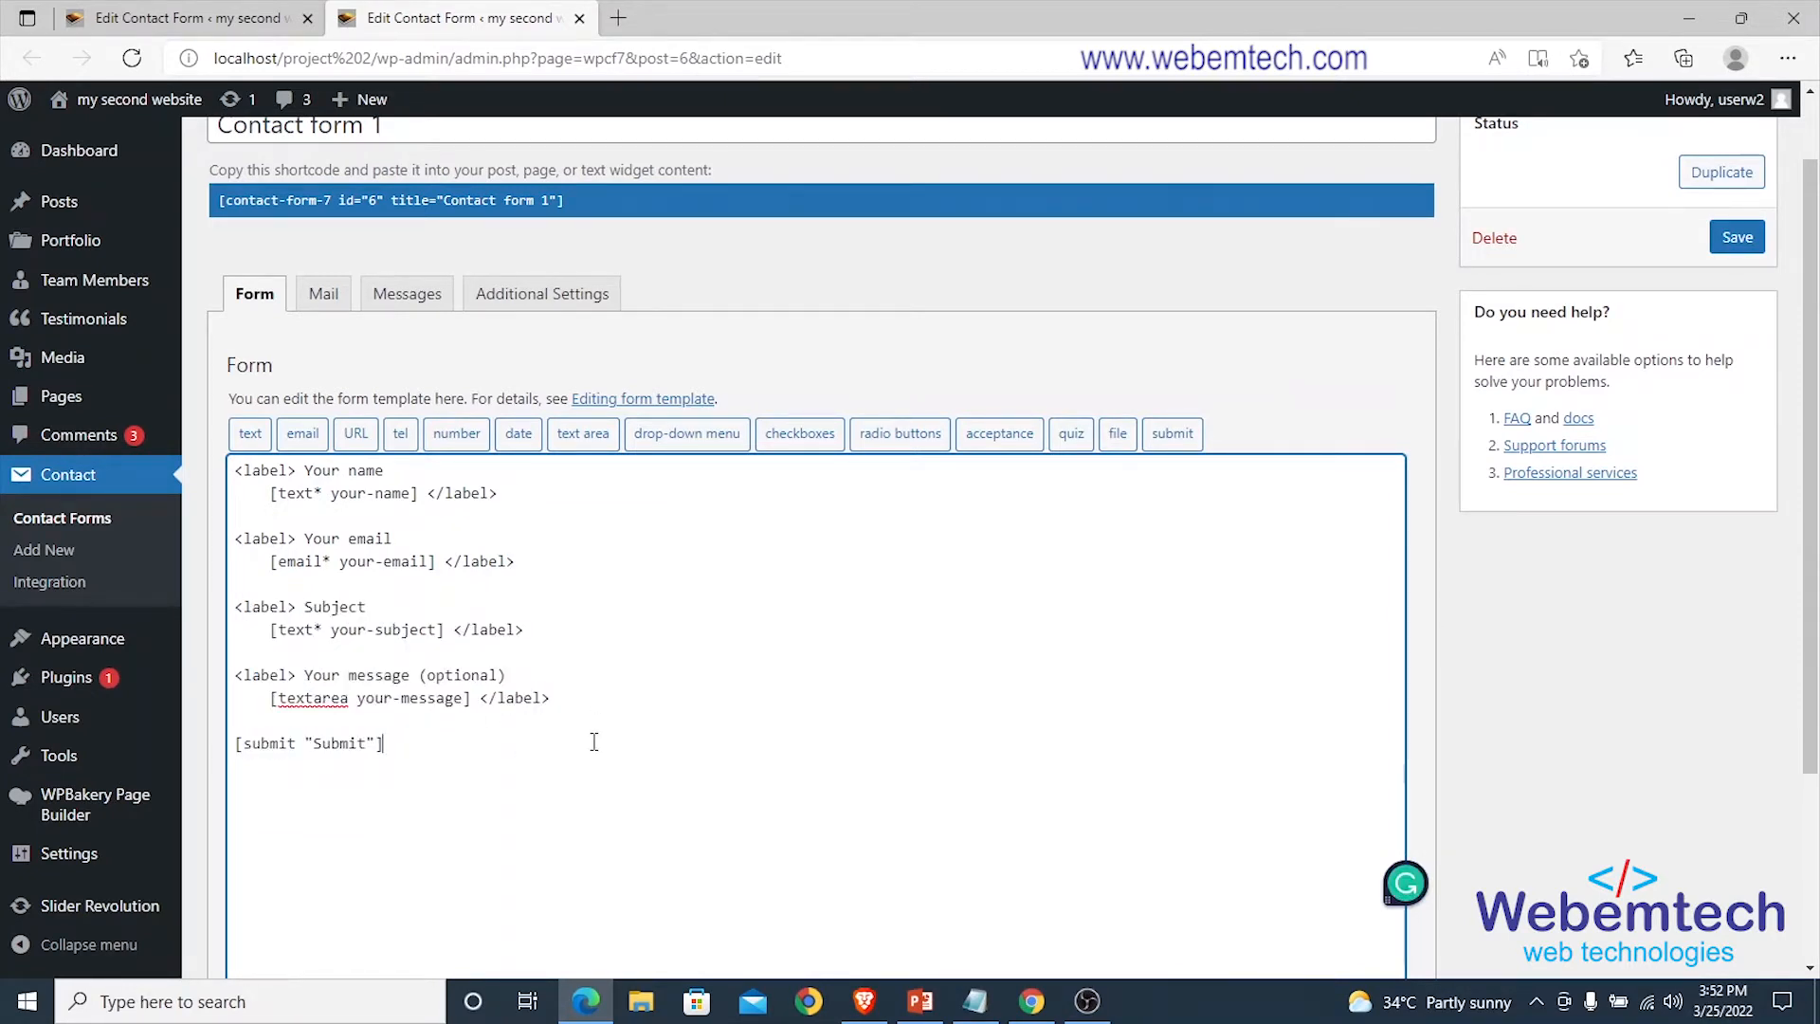
Select the shortcode [contact-form-7 id="6" title="Contact form 1"] and return to the Contact Forms list.
scroll(389, 569, down, 2)
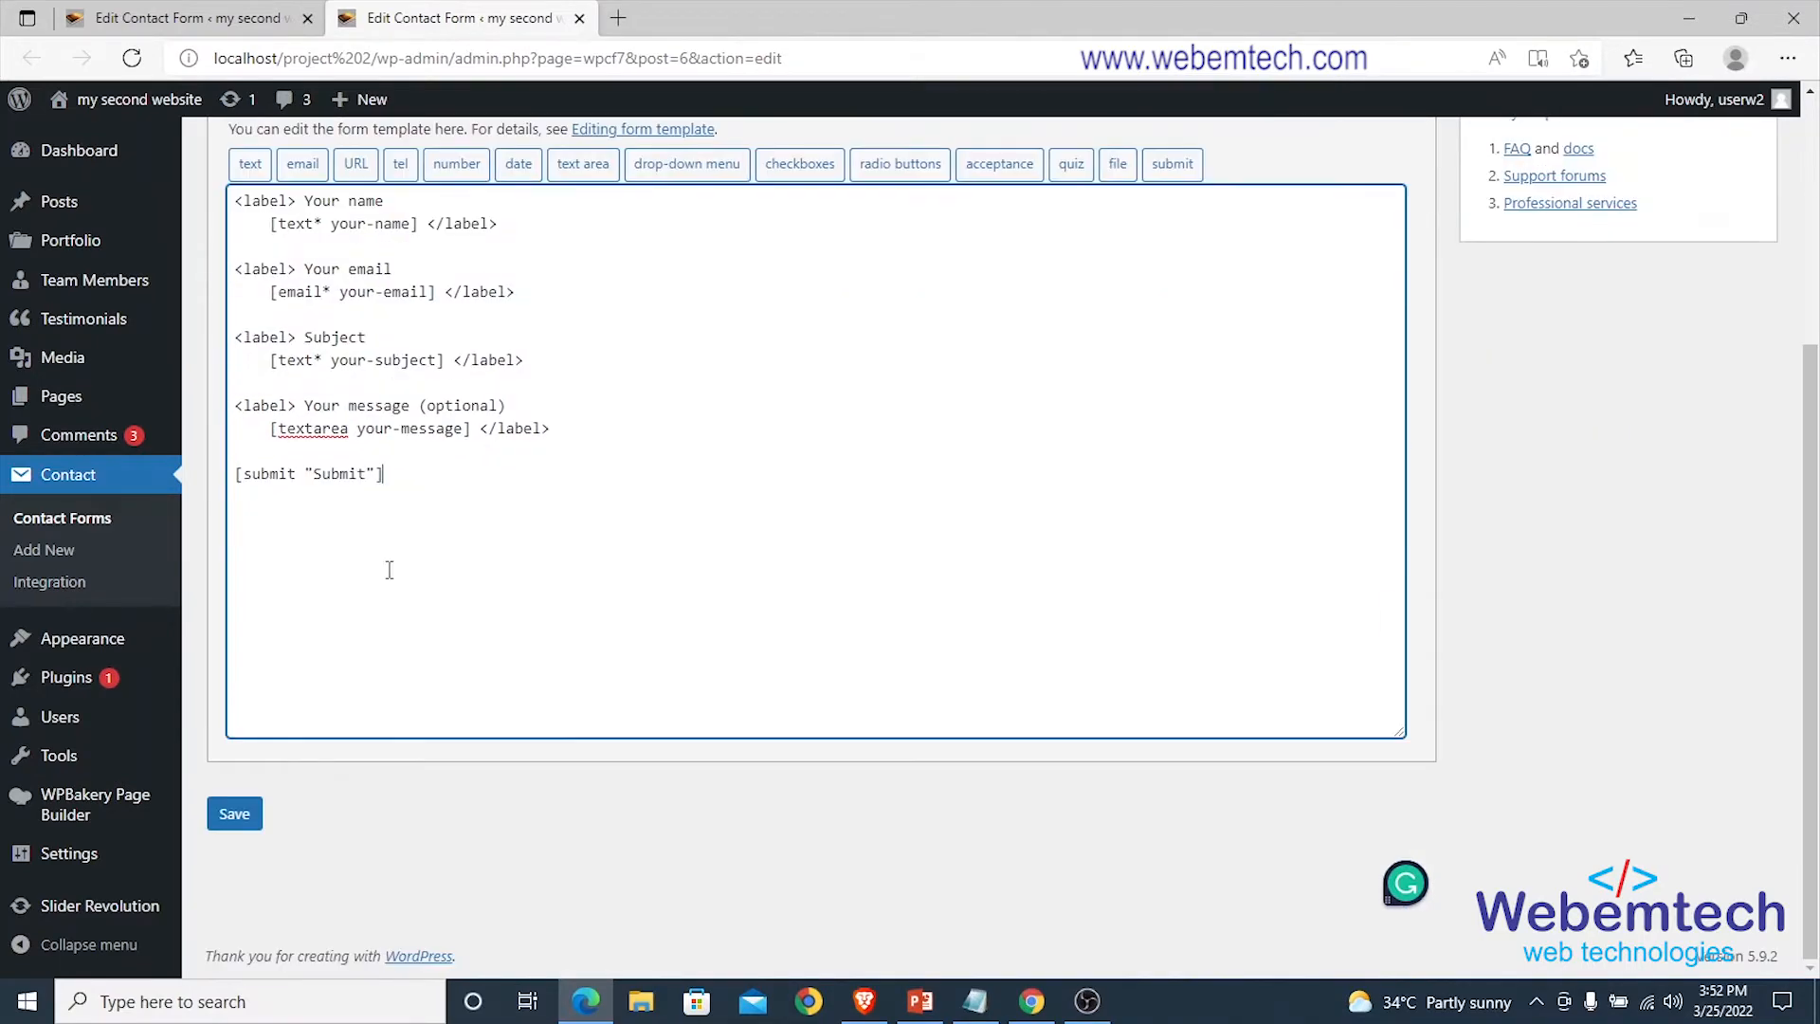
scroll(379, 572, up, 3)
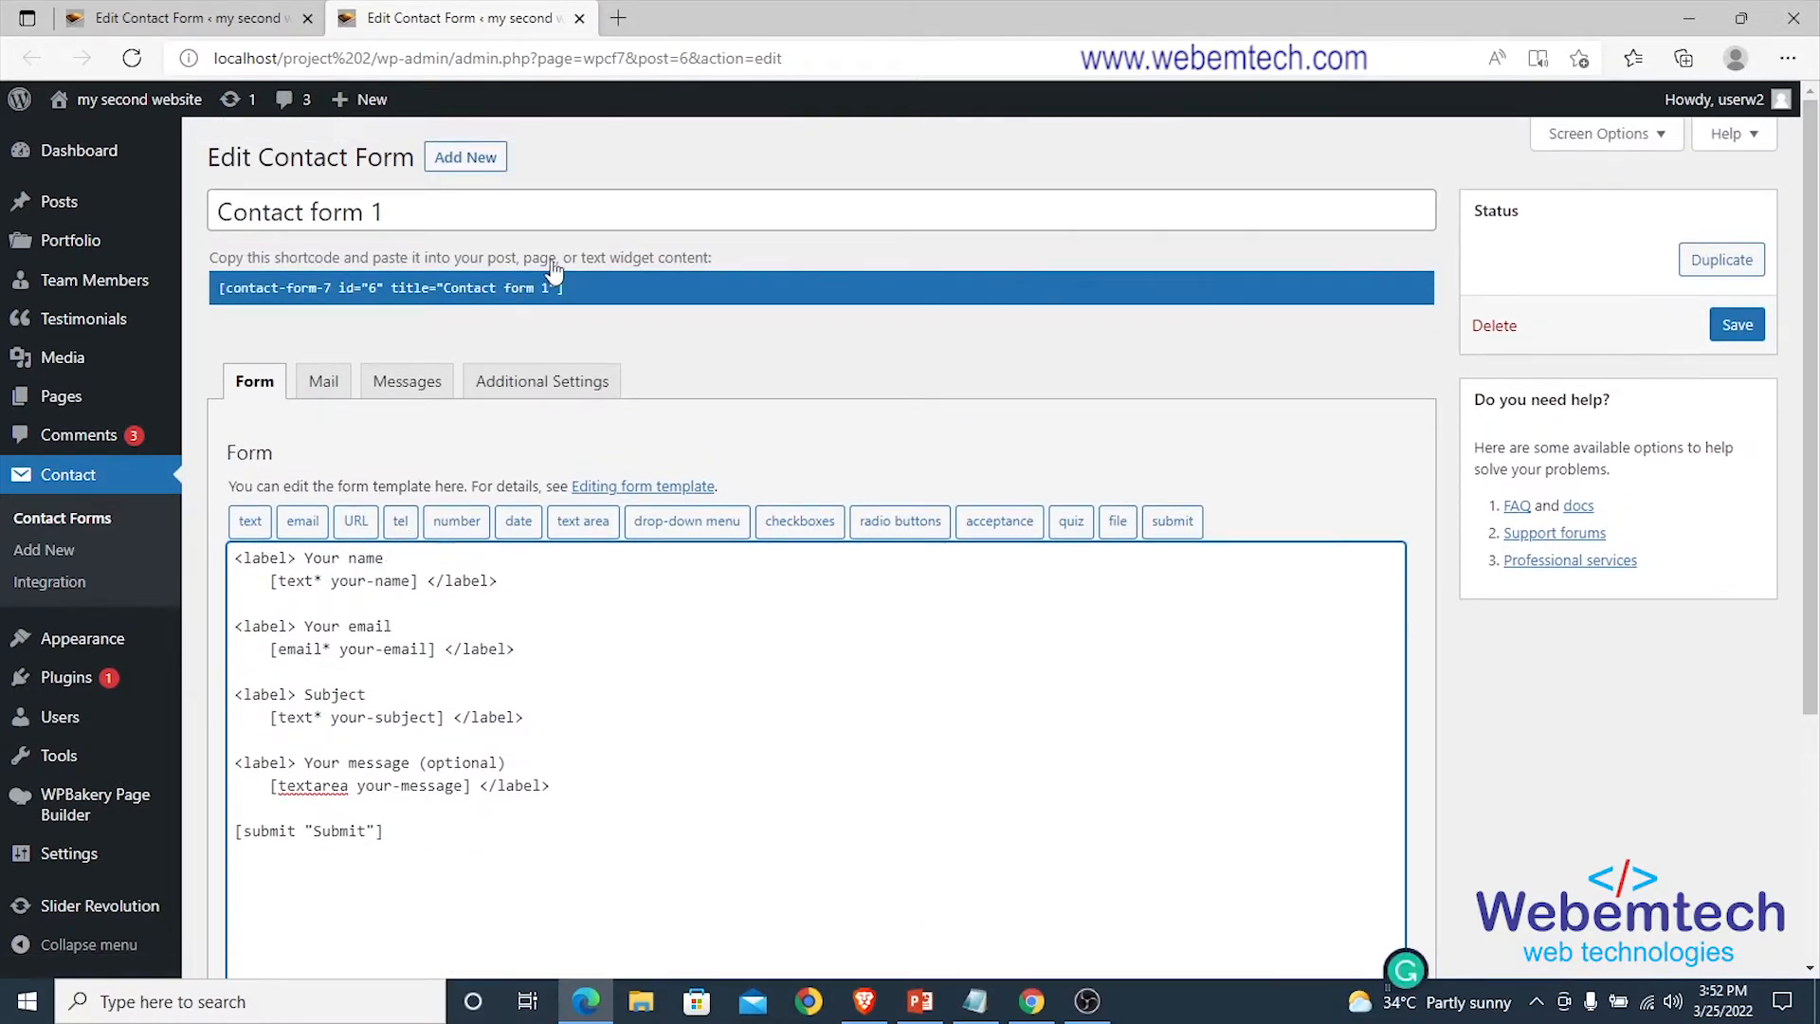
click(542, 287)
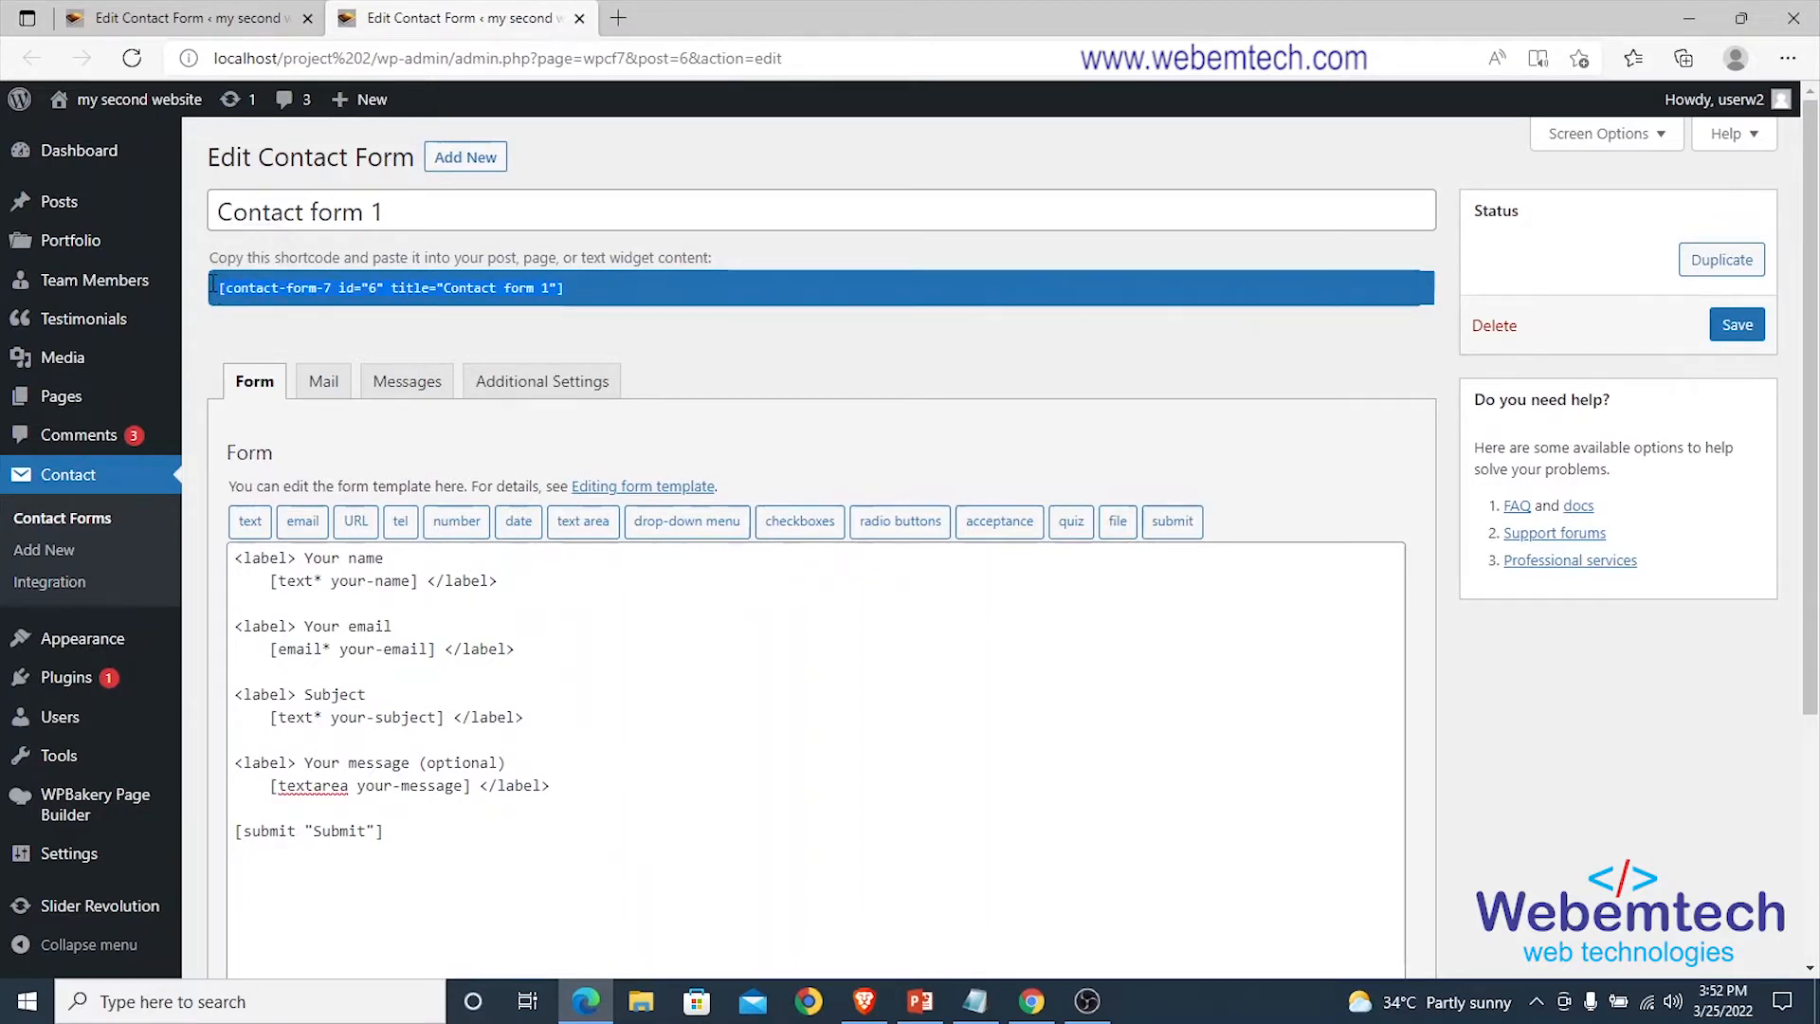
click(151, 28)
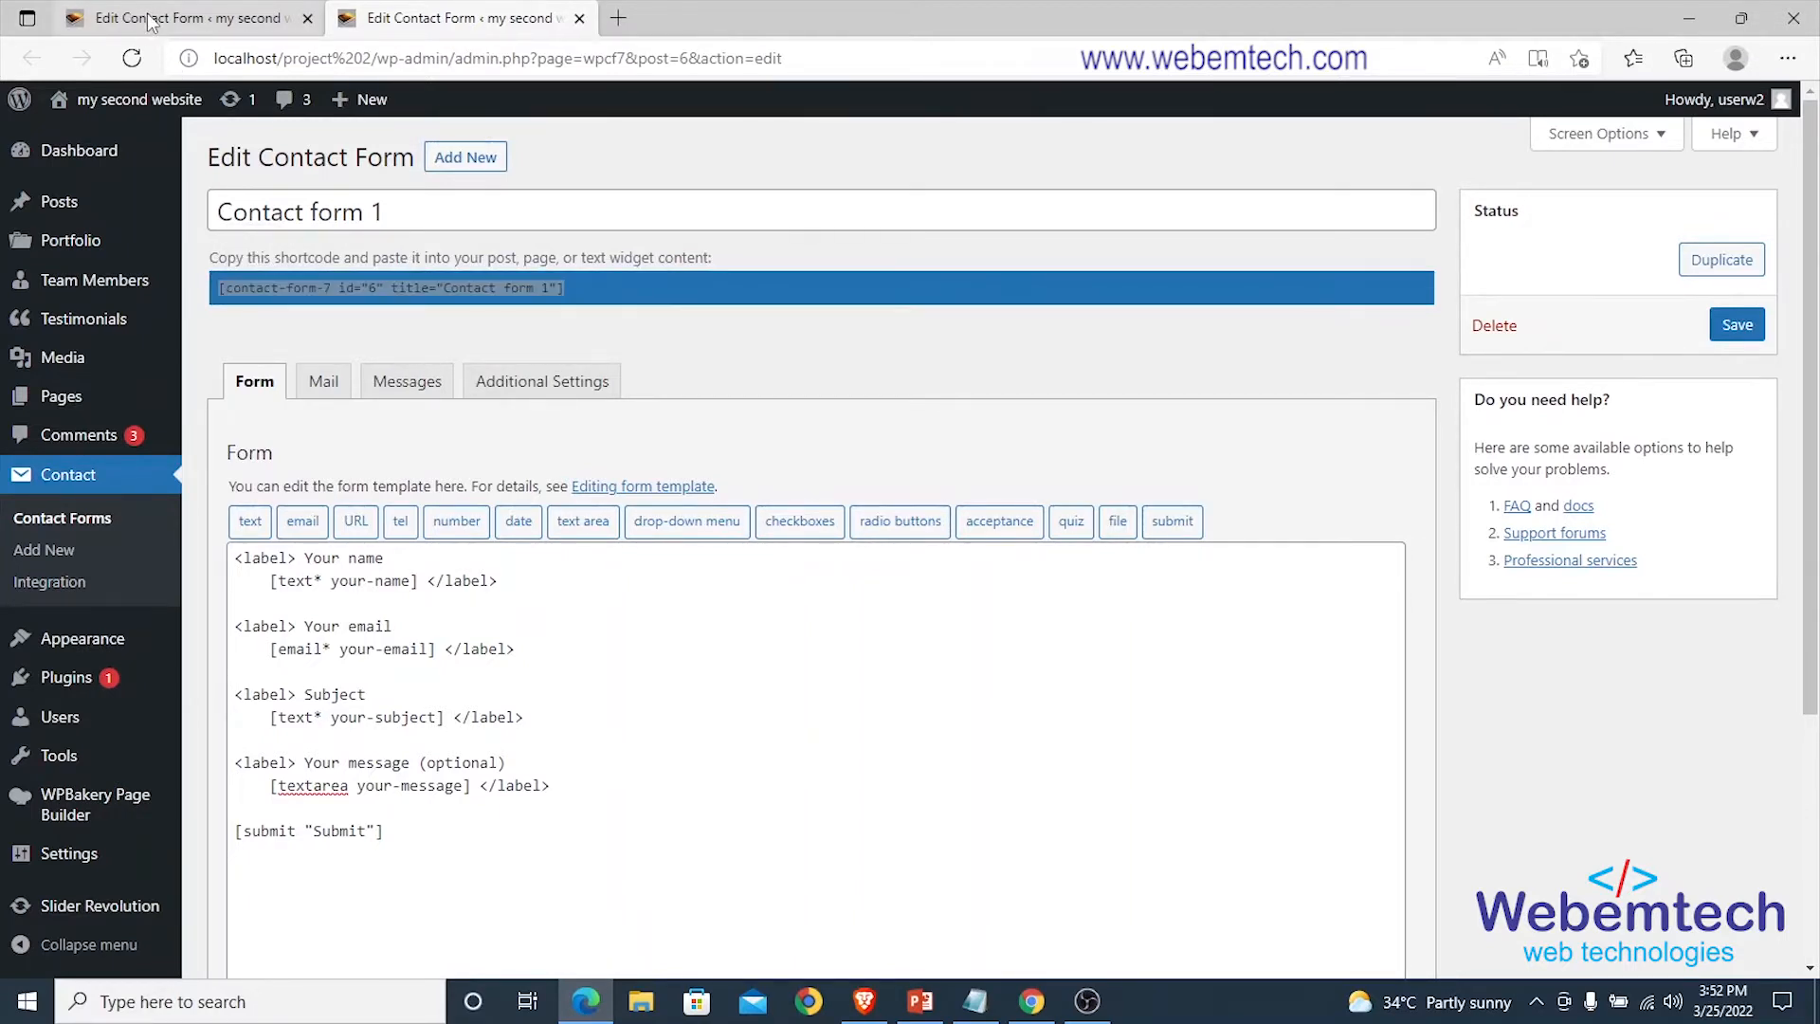
Open the About page editor in a new tab via the All Pages list.
scroll(116, 432, up, 3)
mouse_move(114, 413)
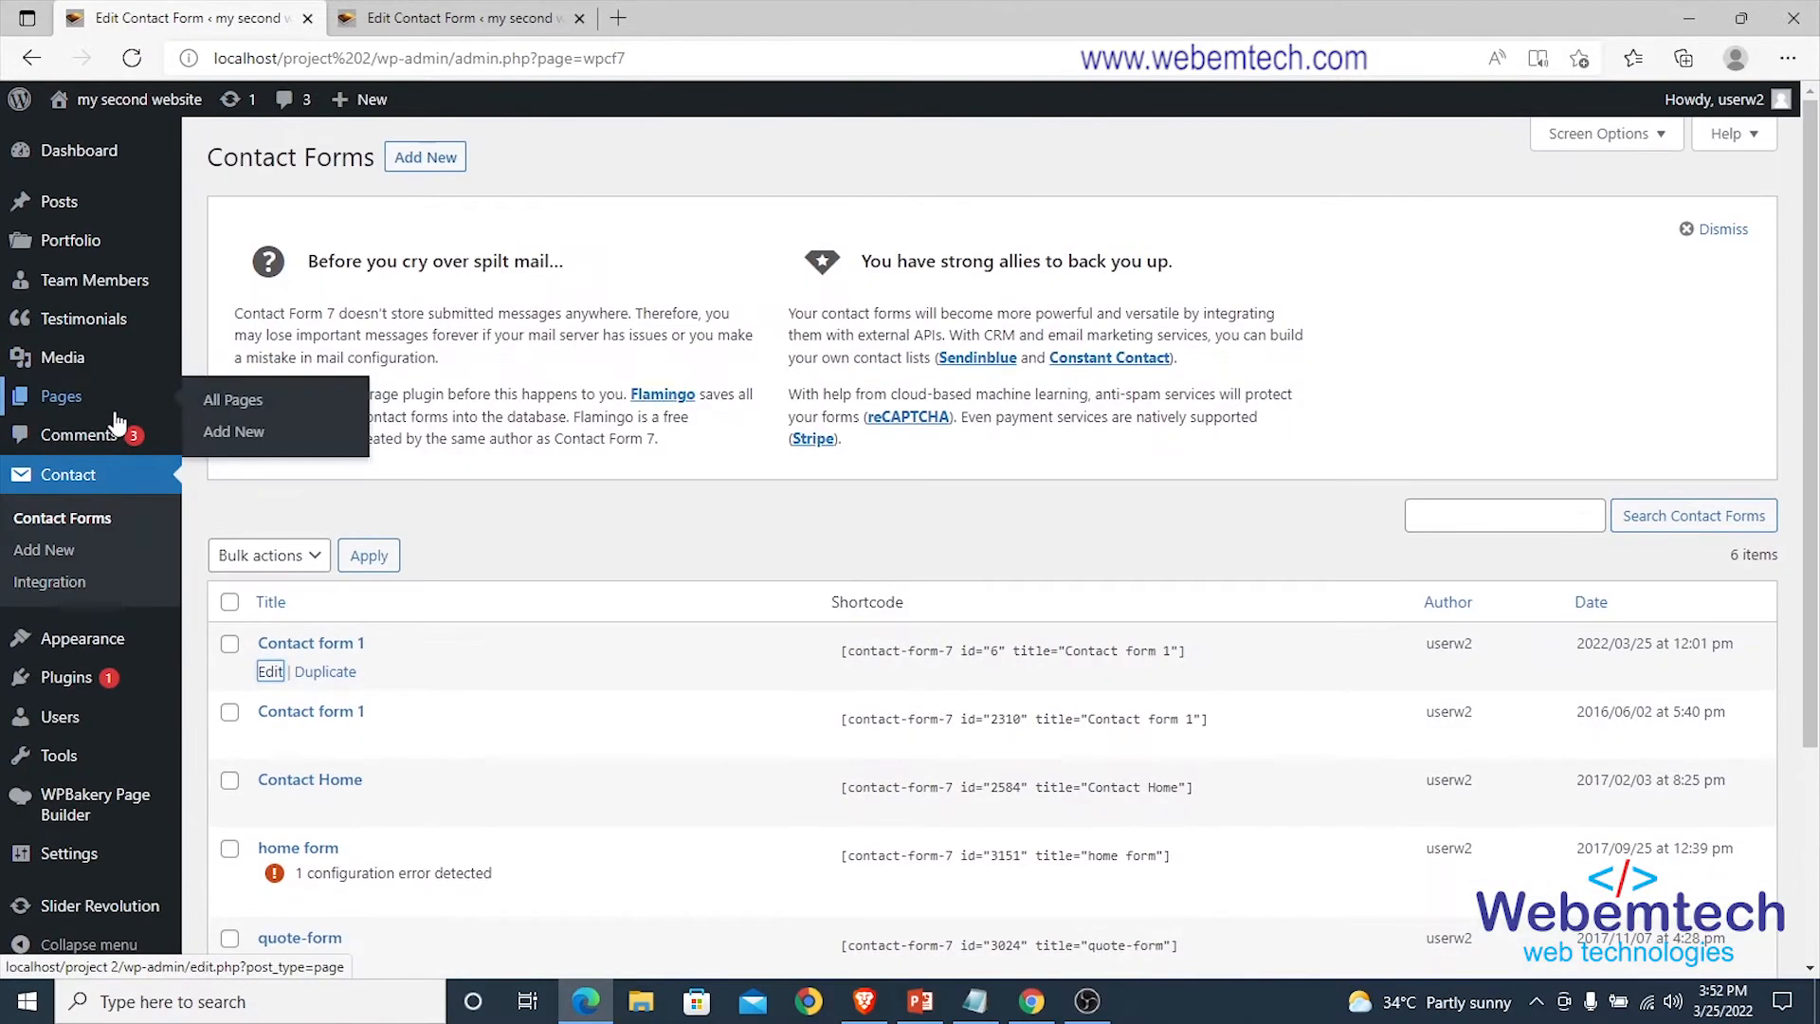
scroll(114, 415, down, 2)
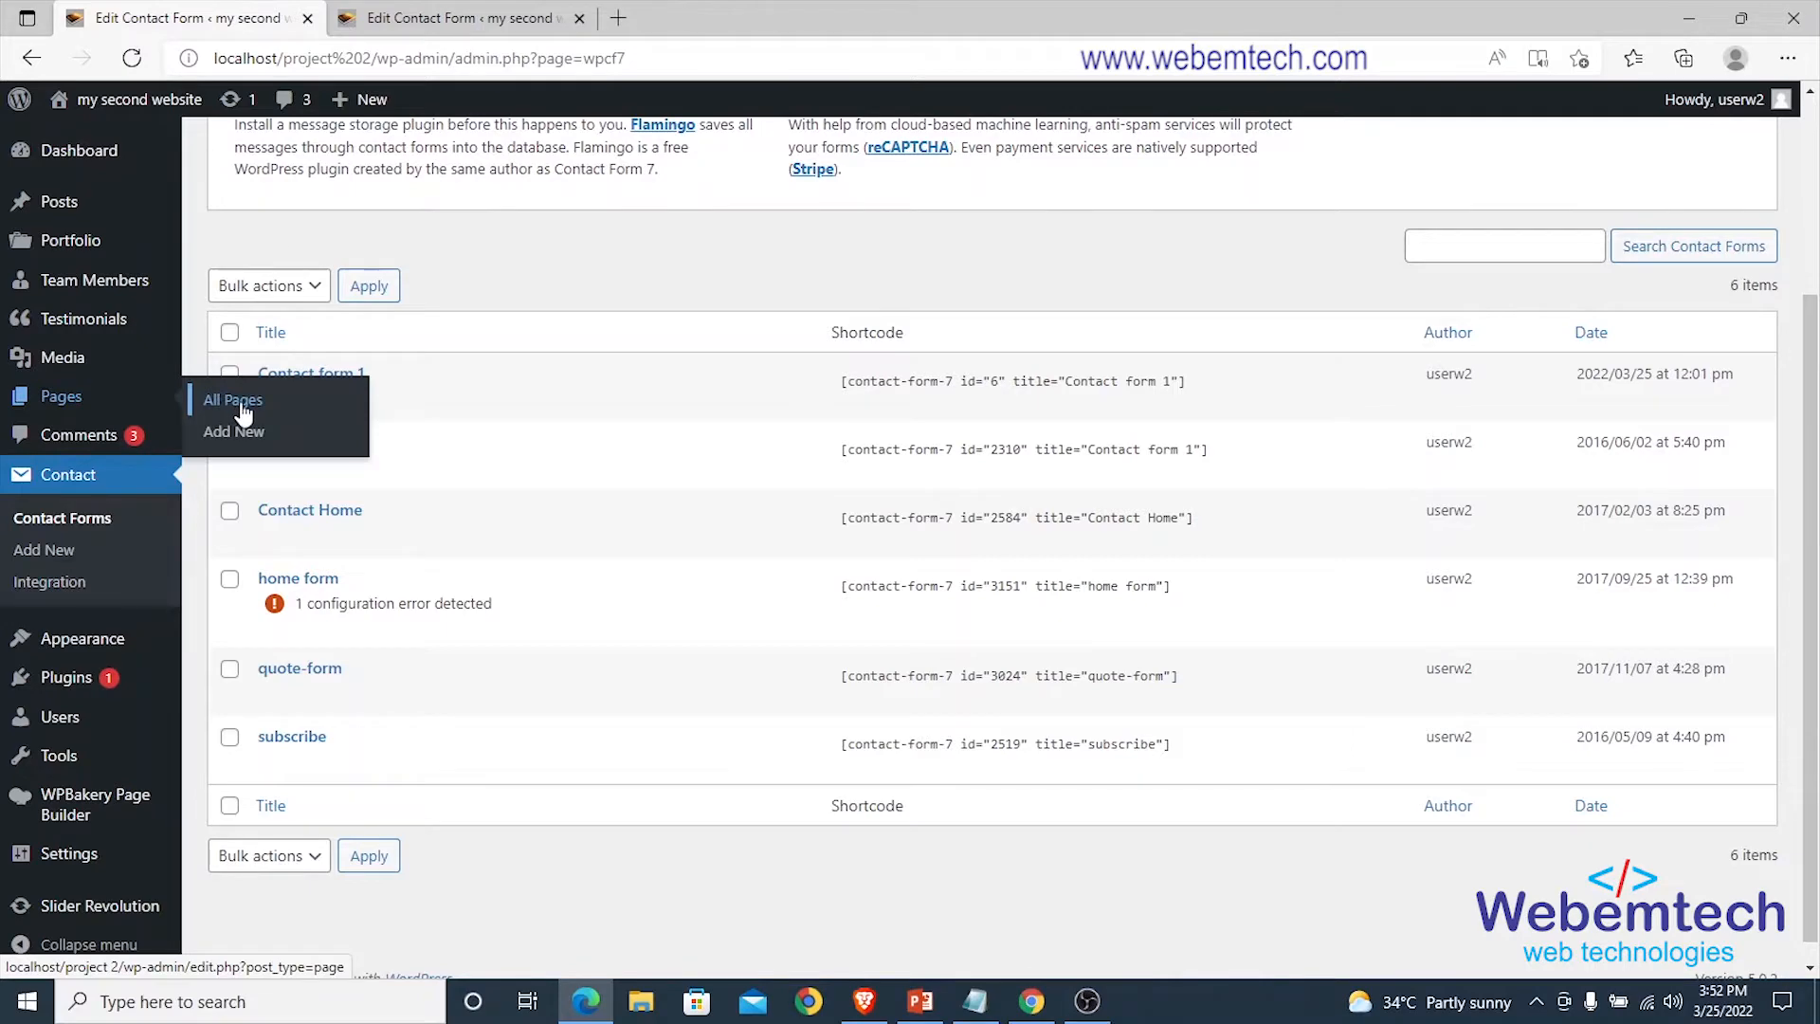
right_click(244, 410)
click(327, 417)
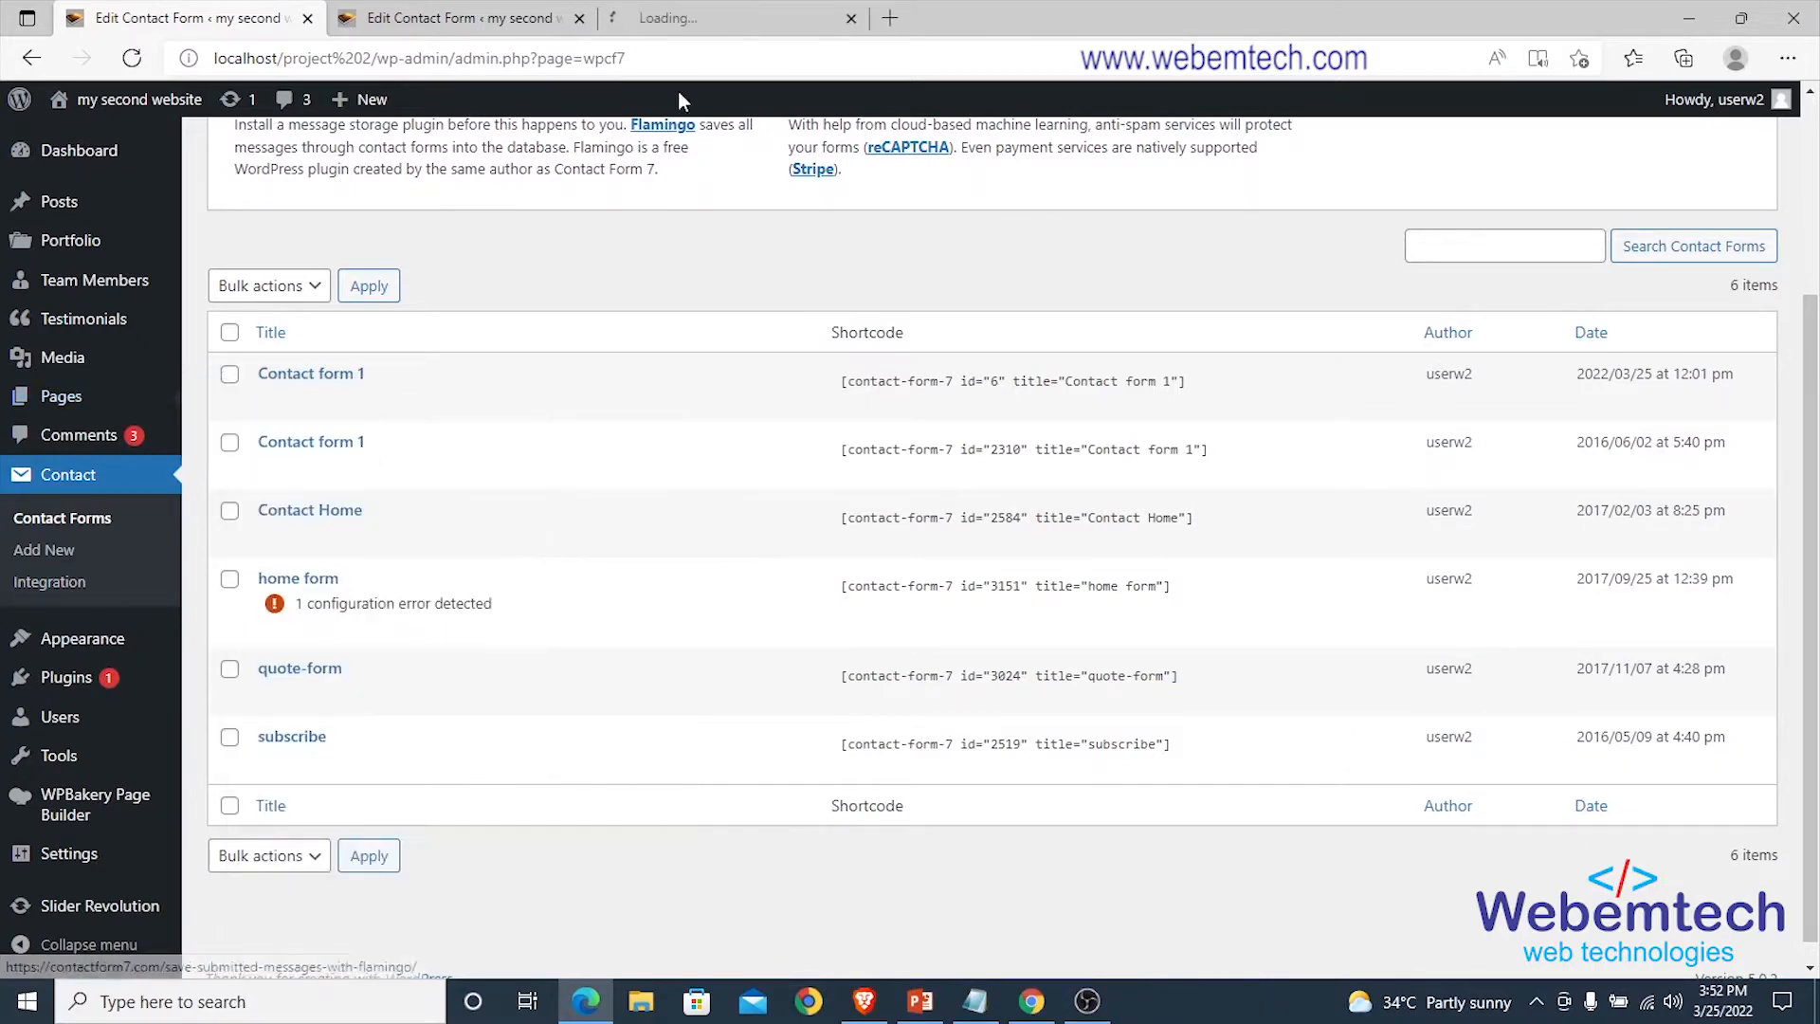
click(710, 20)
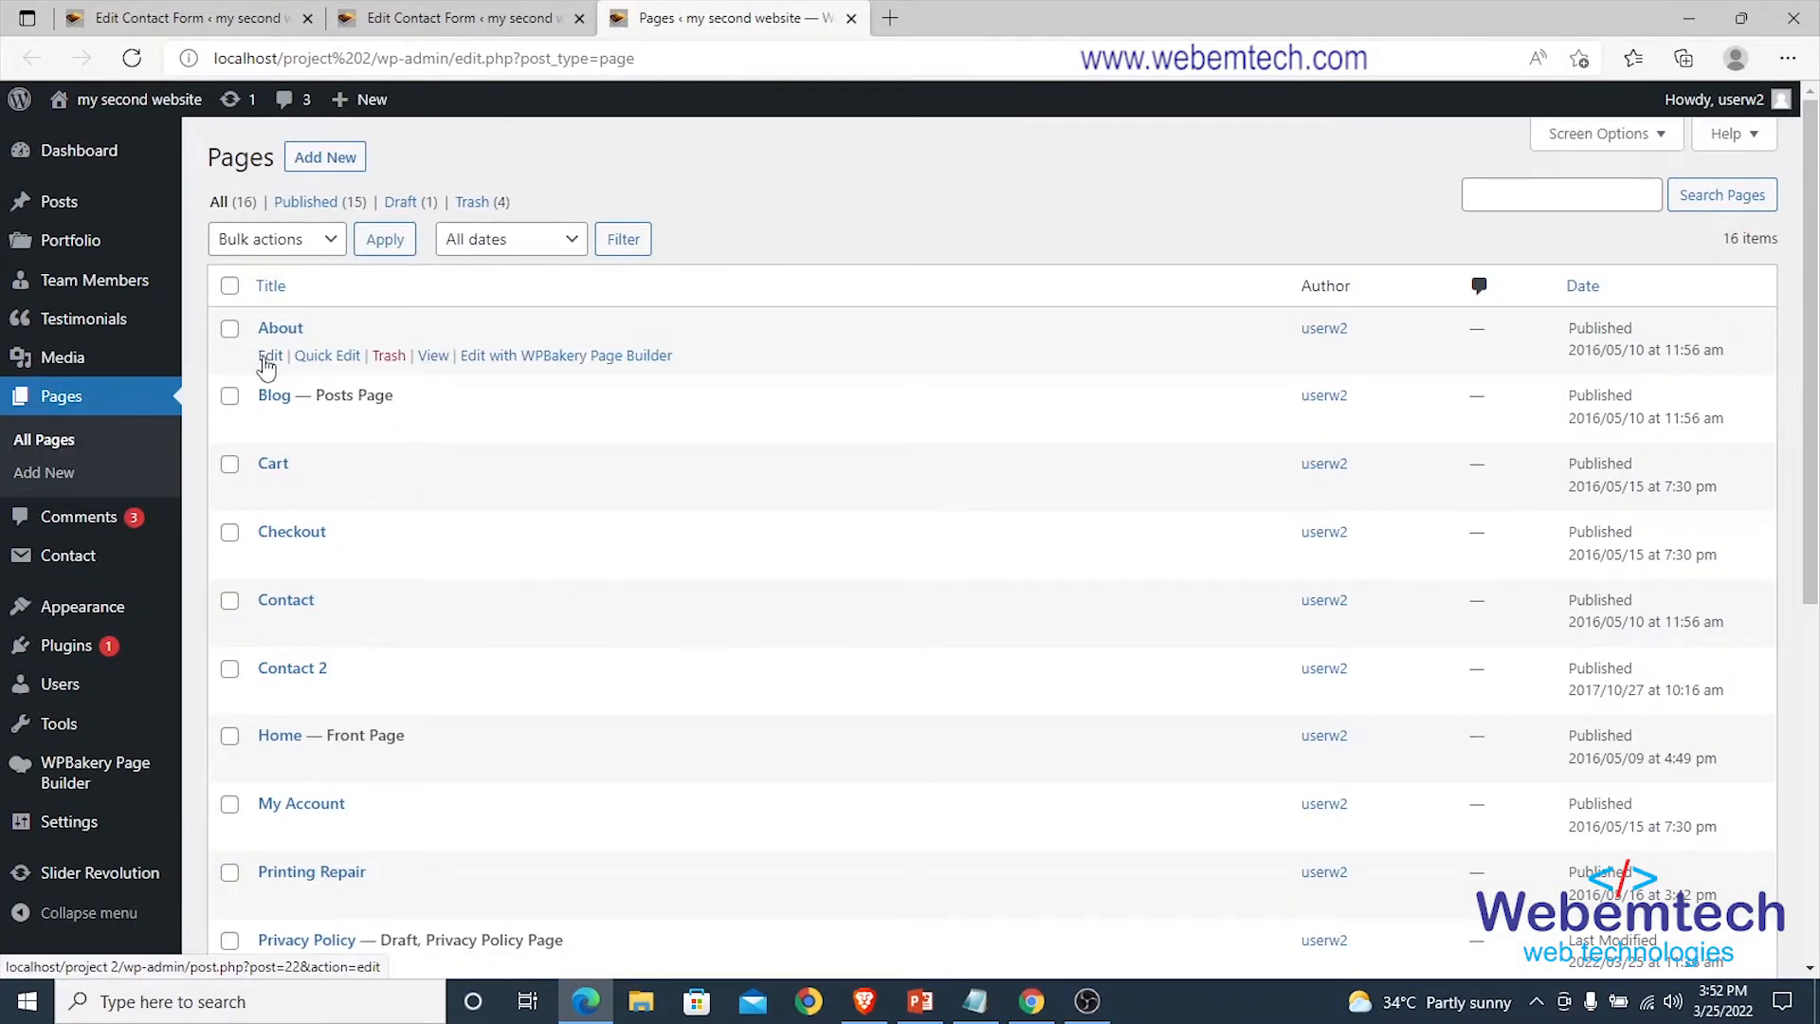
right_click(268, 356)
click(346, 379)
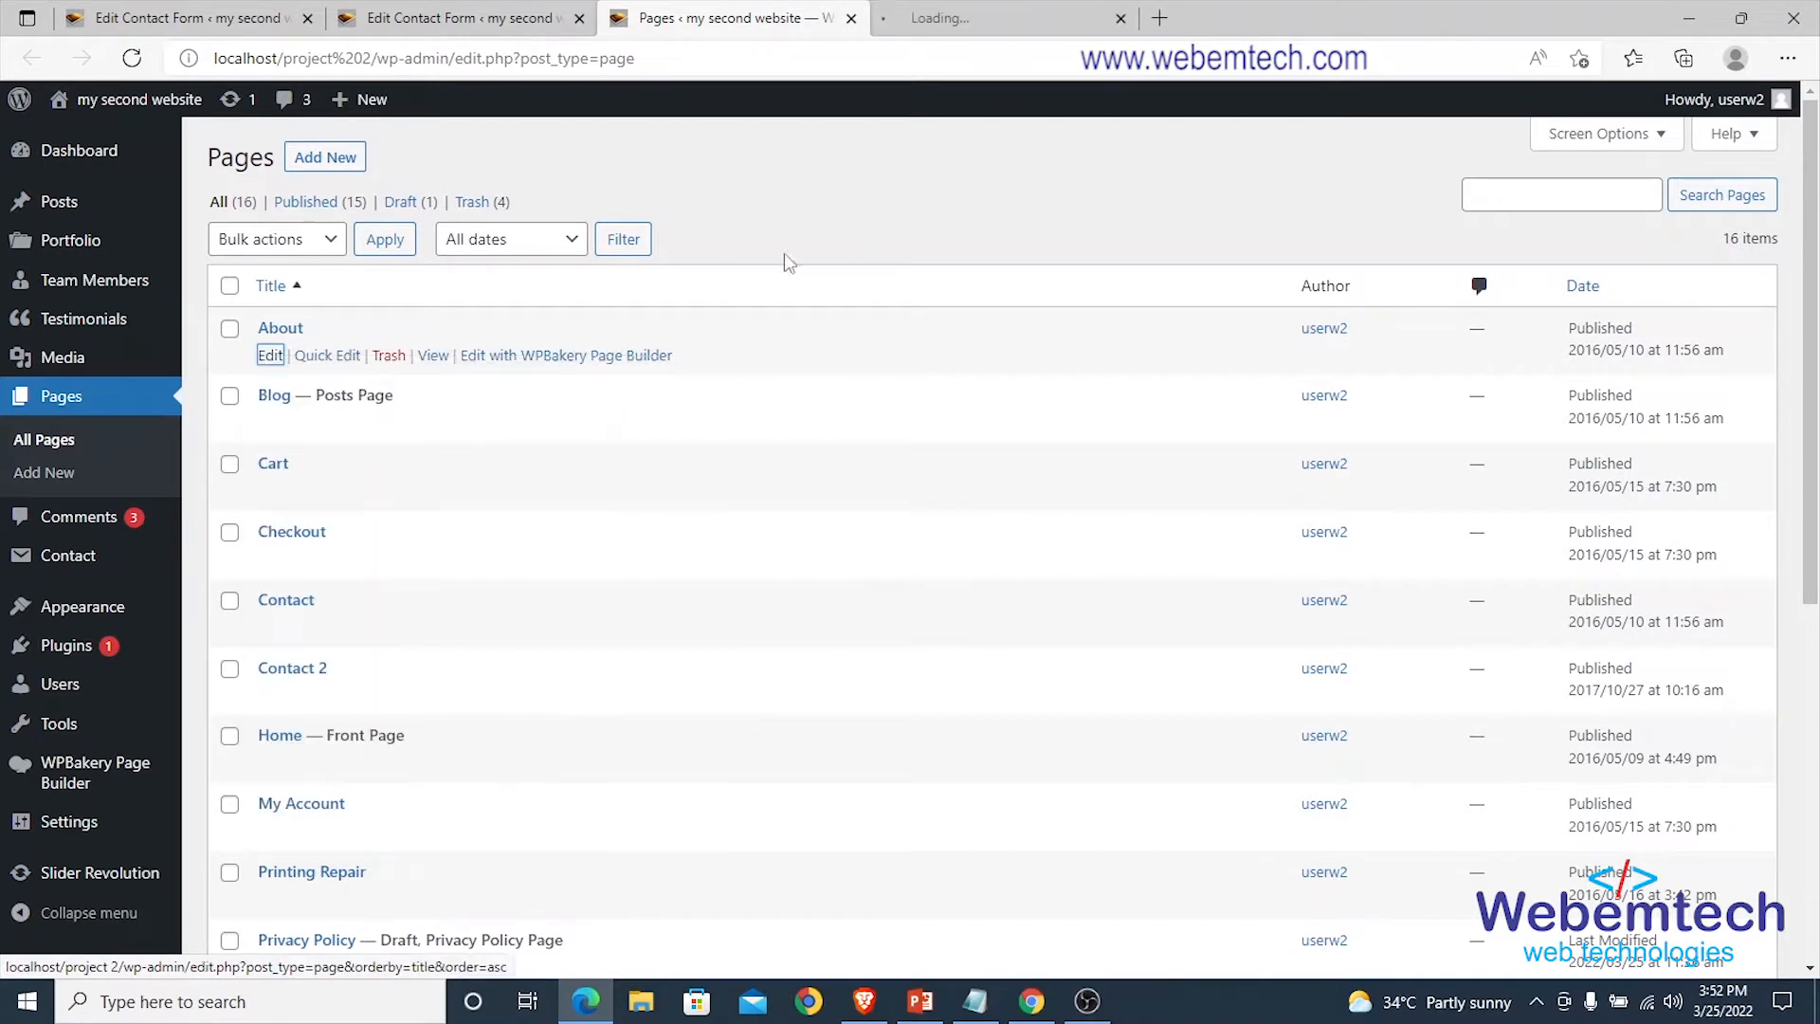
click(986, 21)
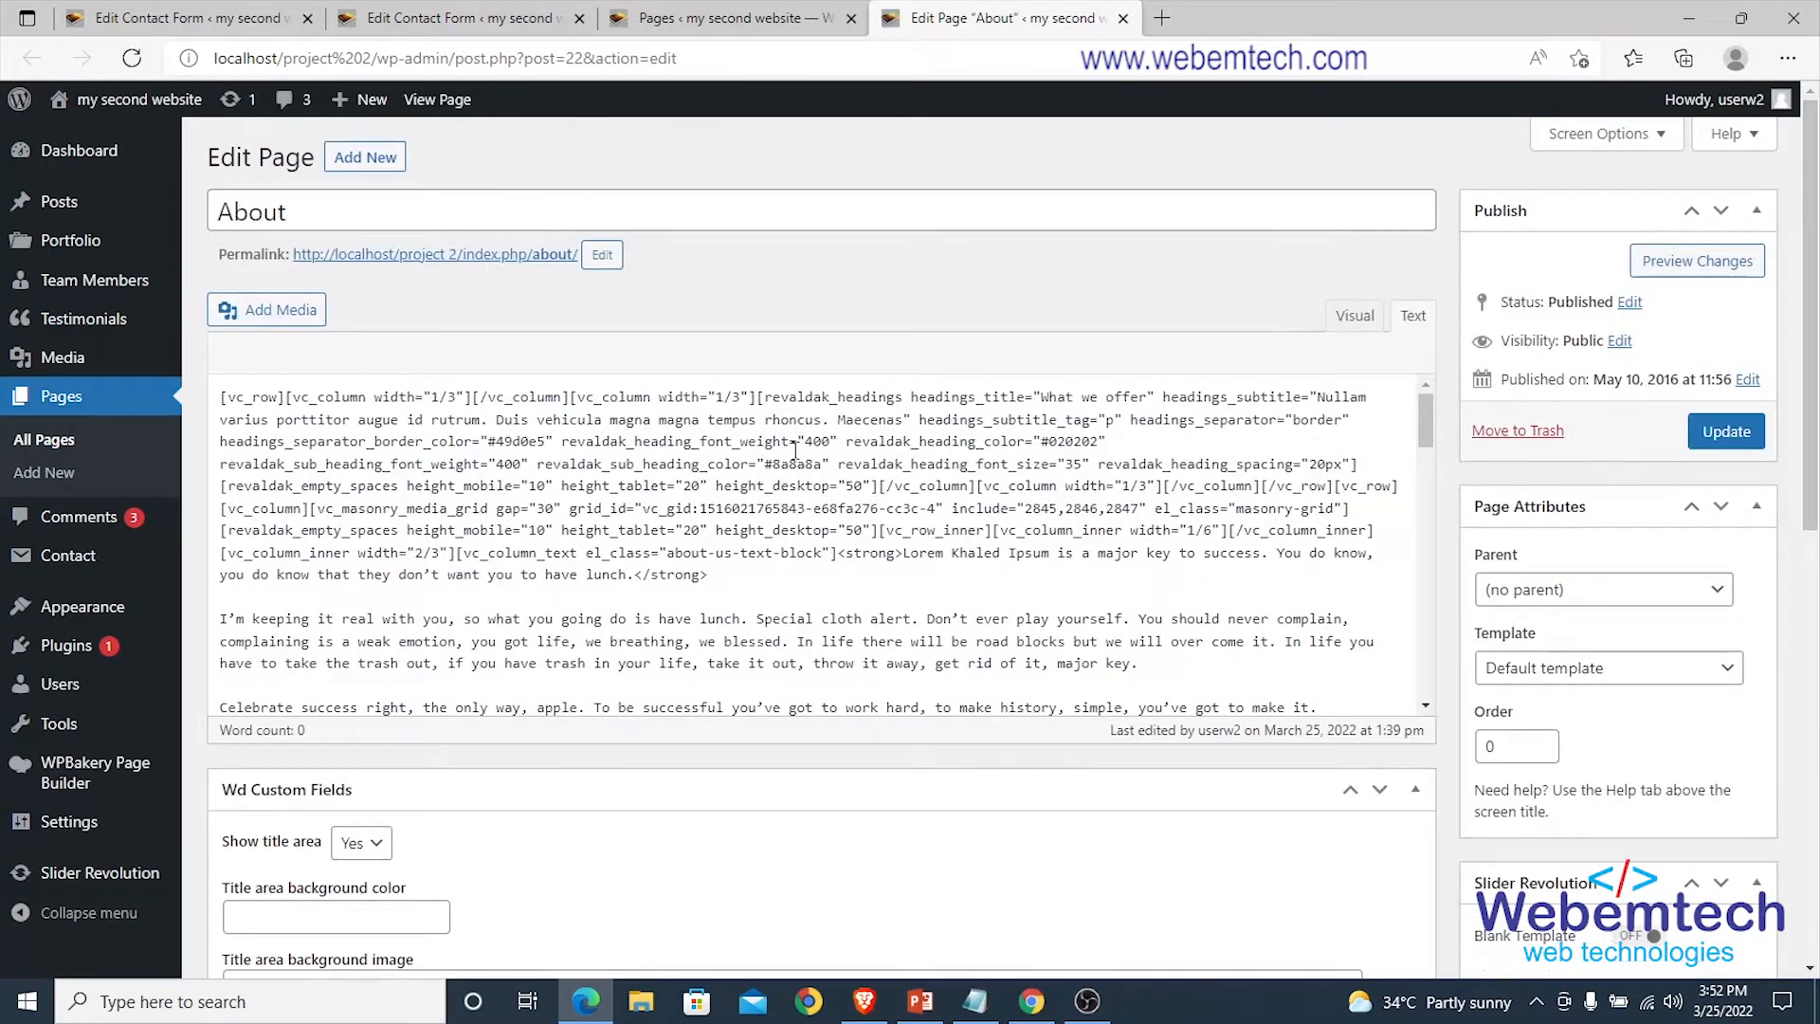
Add a new row with a Contact Form 7 element using Contact form 1, then update the page.
scroll(796, 460, down, 5)
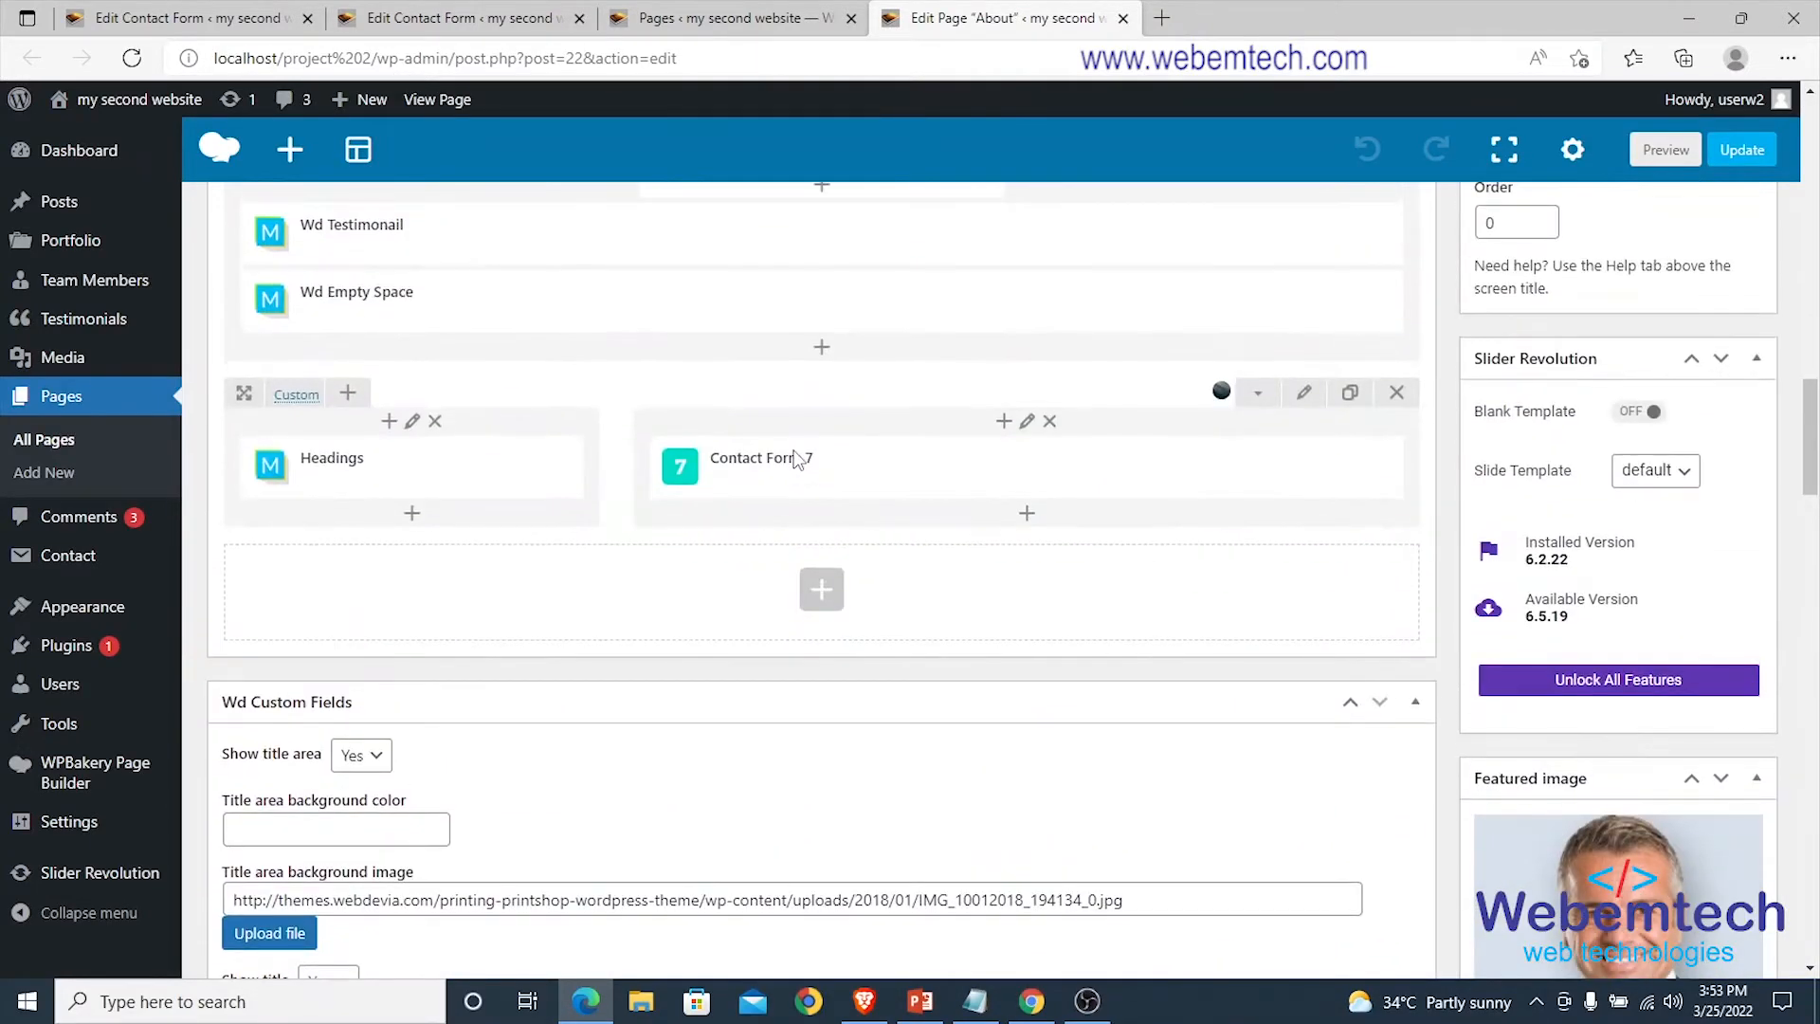
click(824, 597)
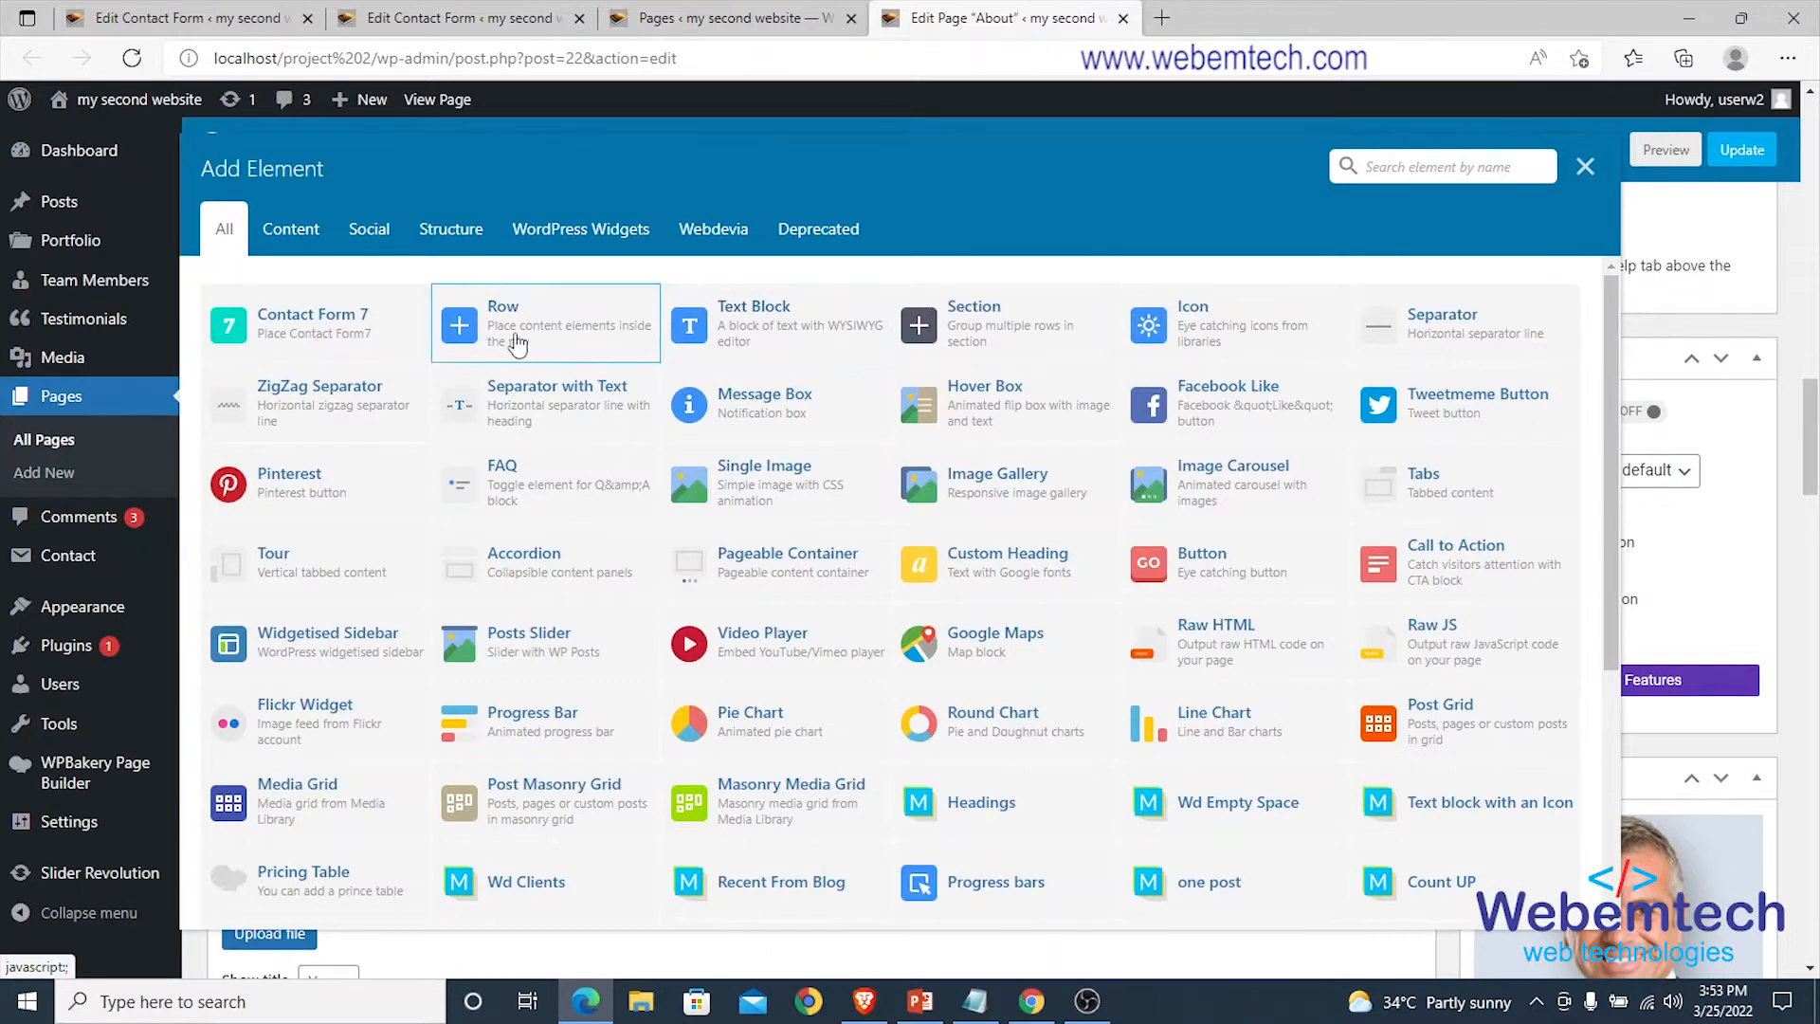
click(510, 317)
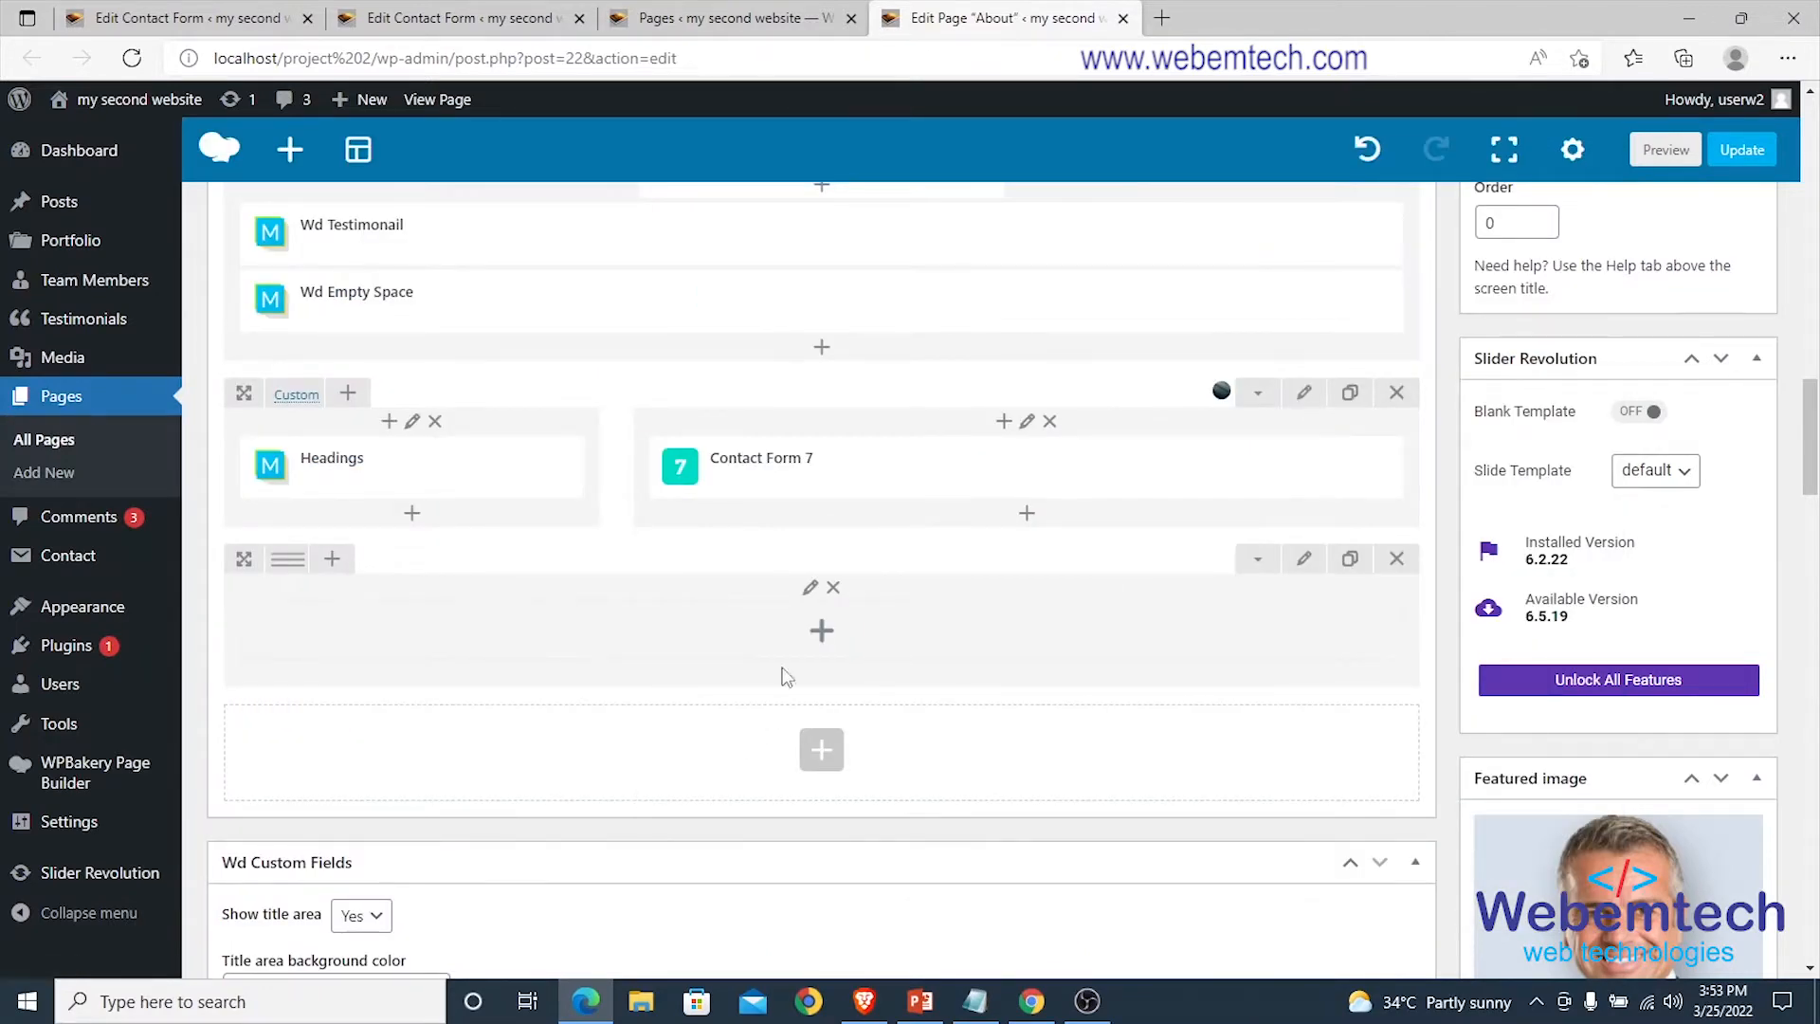
click(822, 631)
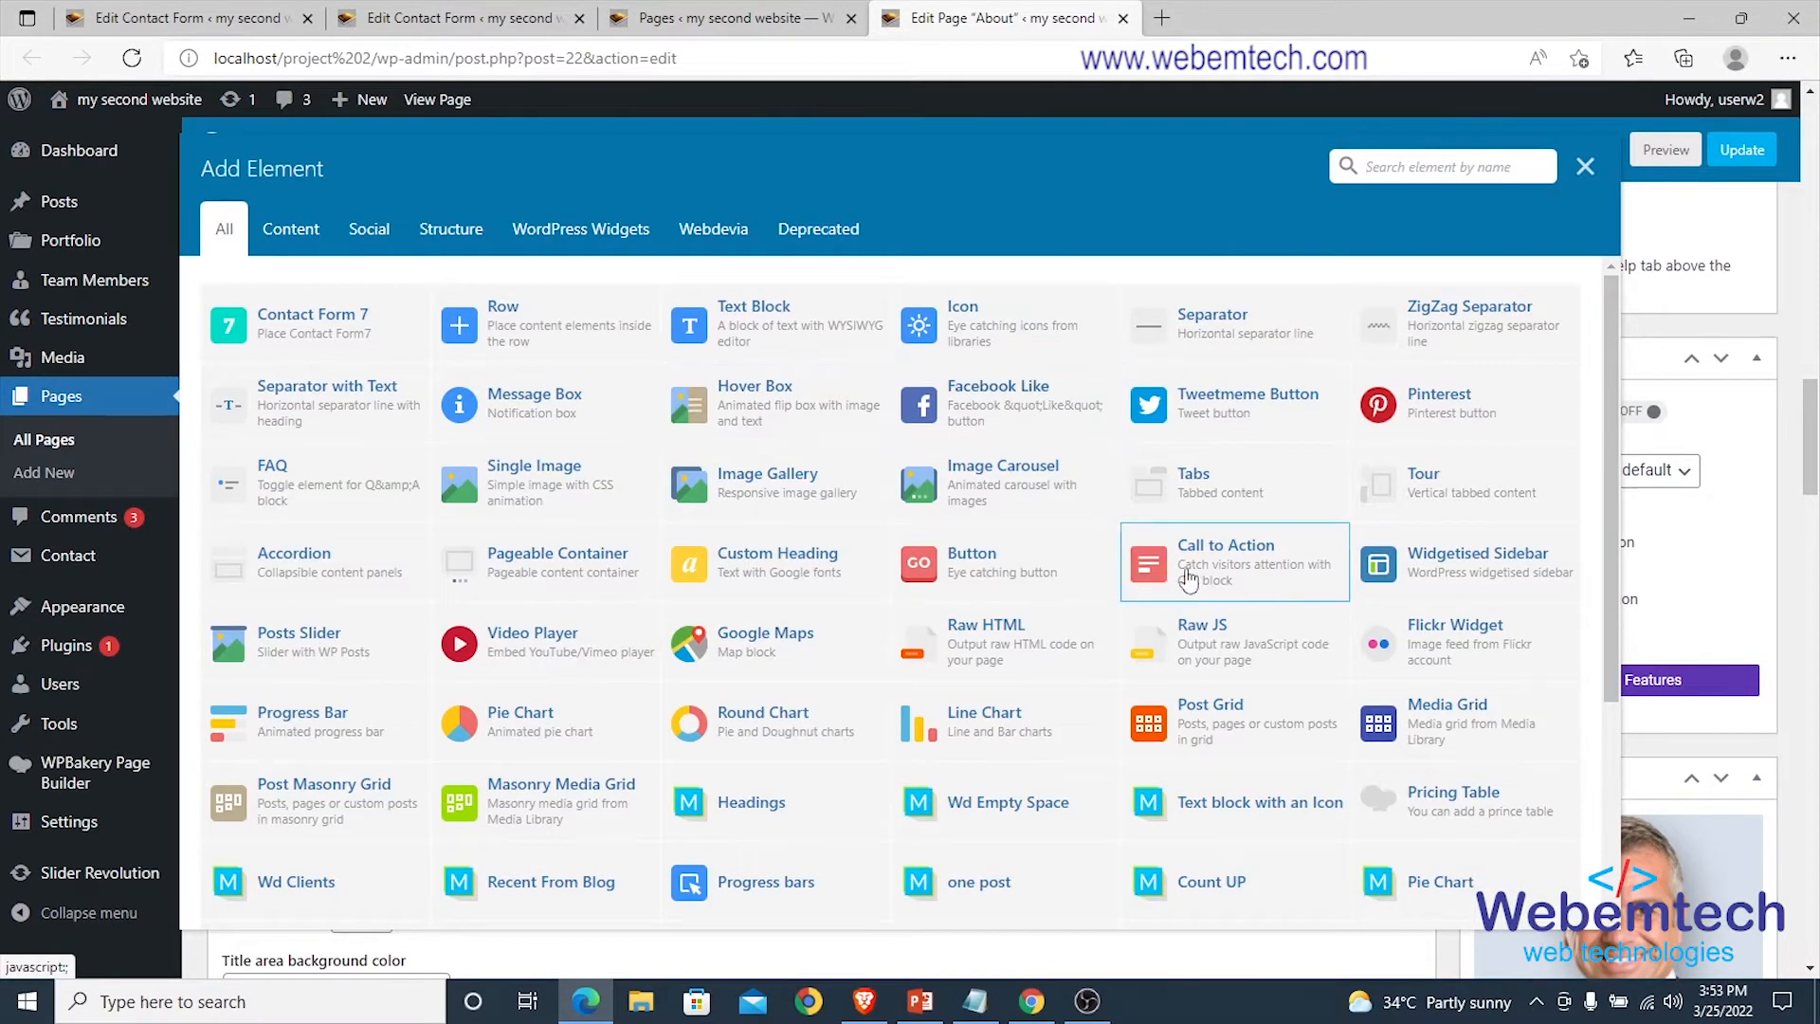
scroll(1265, 540, down, 3)
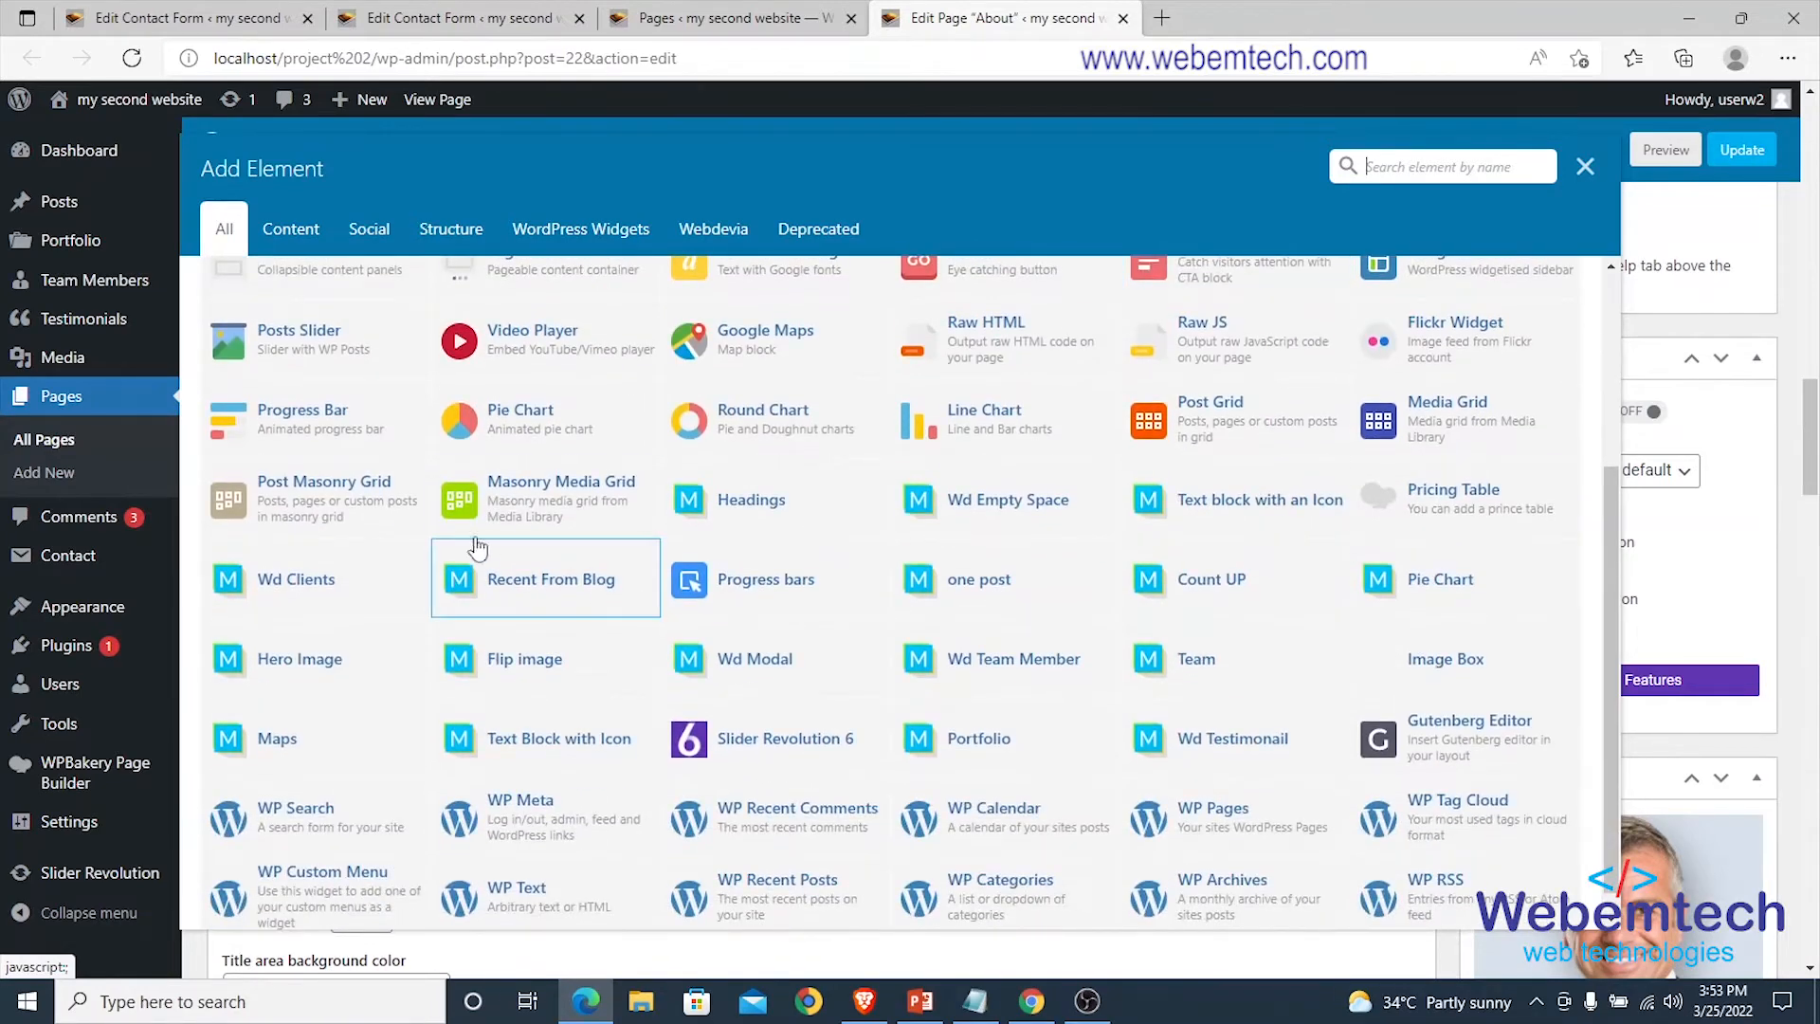
scroll(474, 541, down, 1)
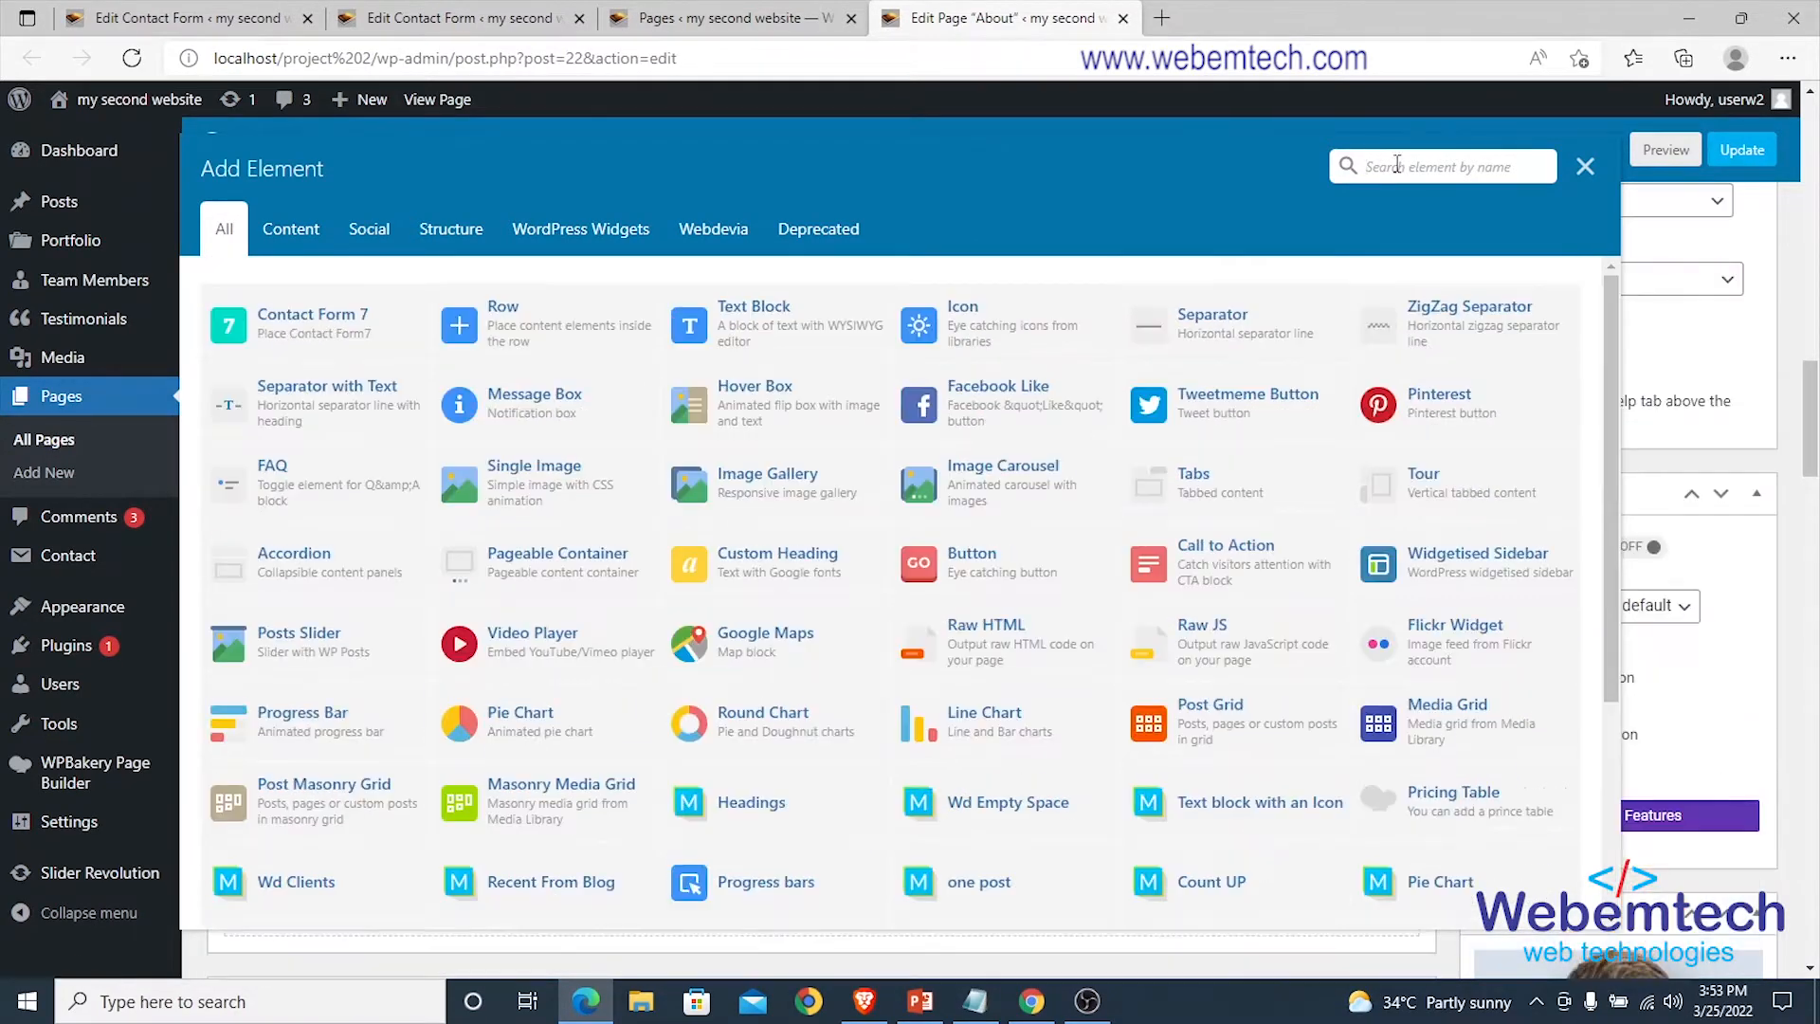
text(cont)
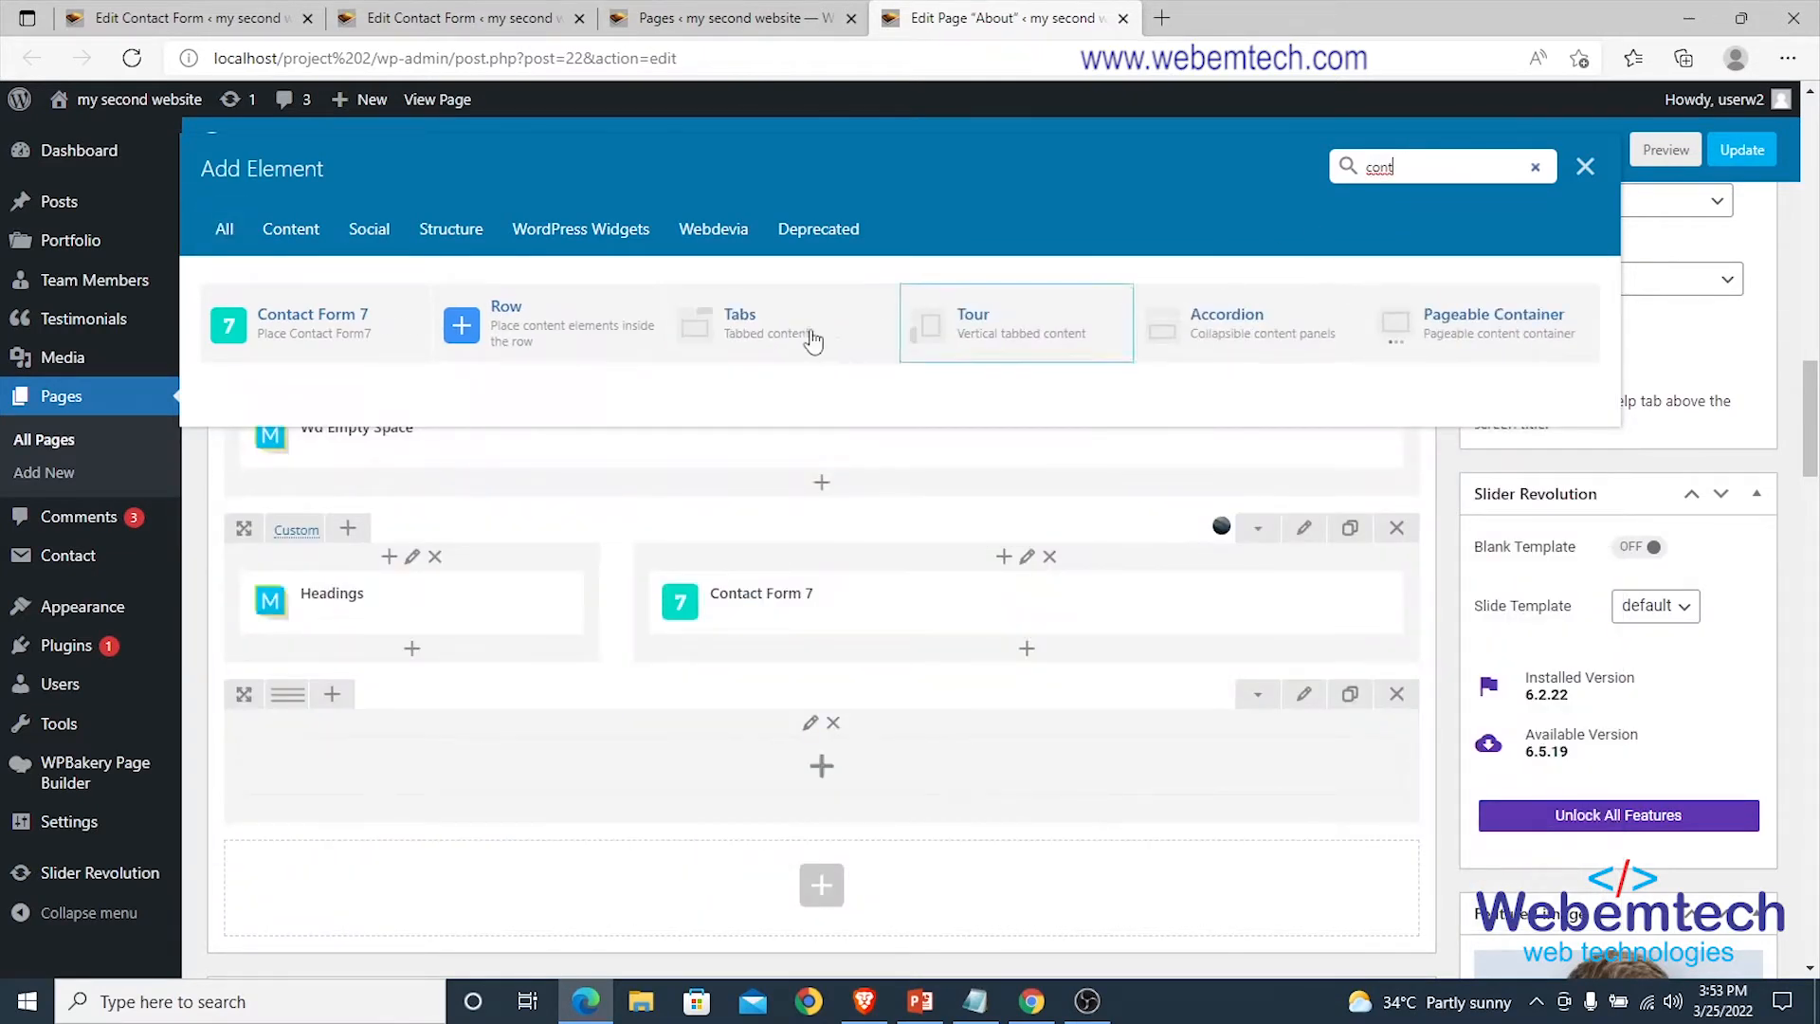
click(323, 325)
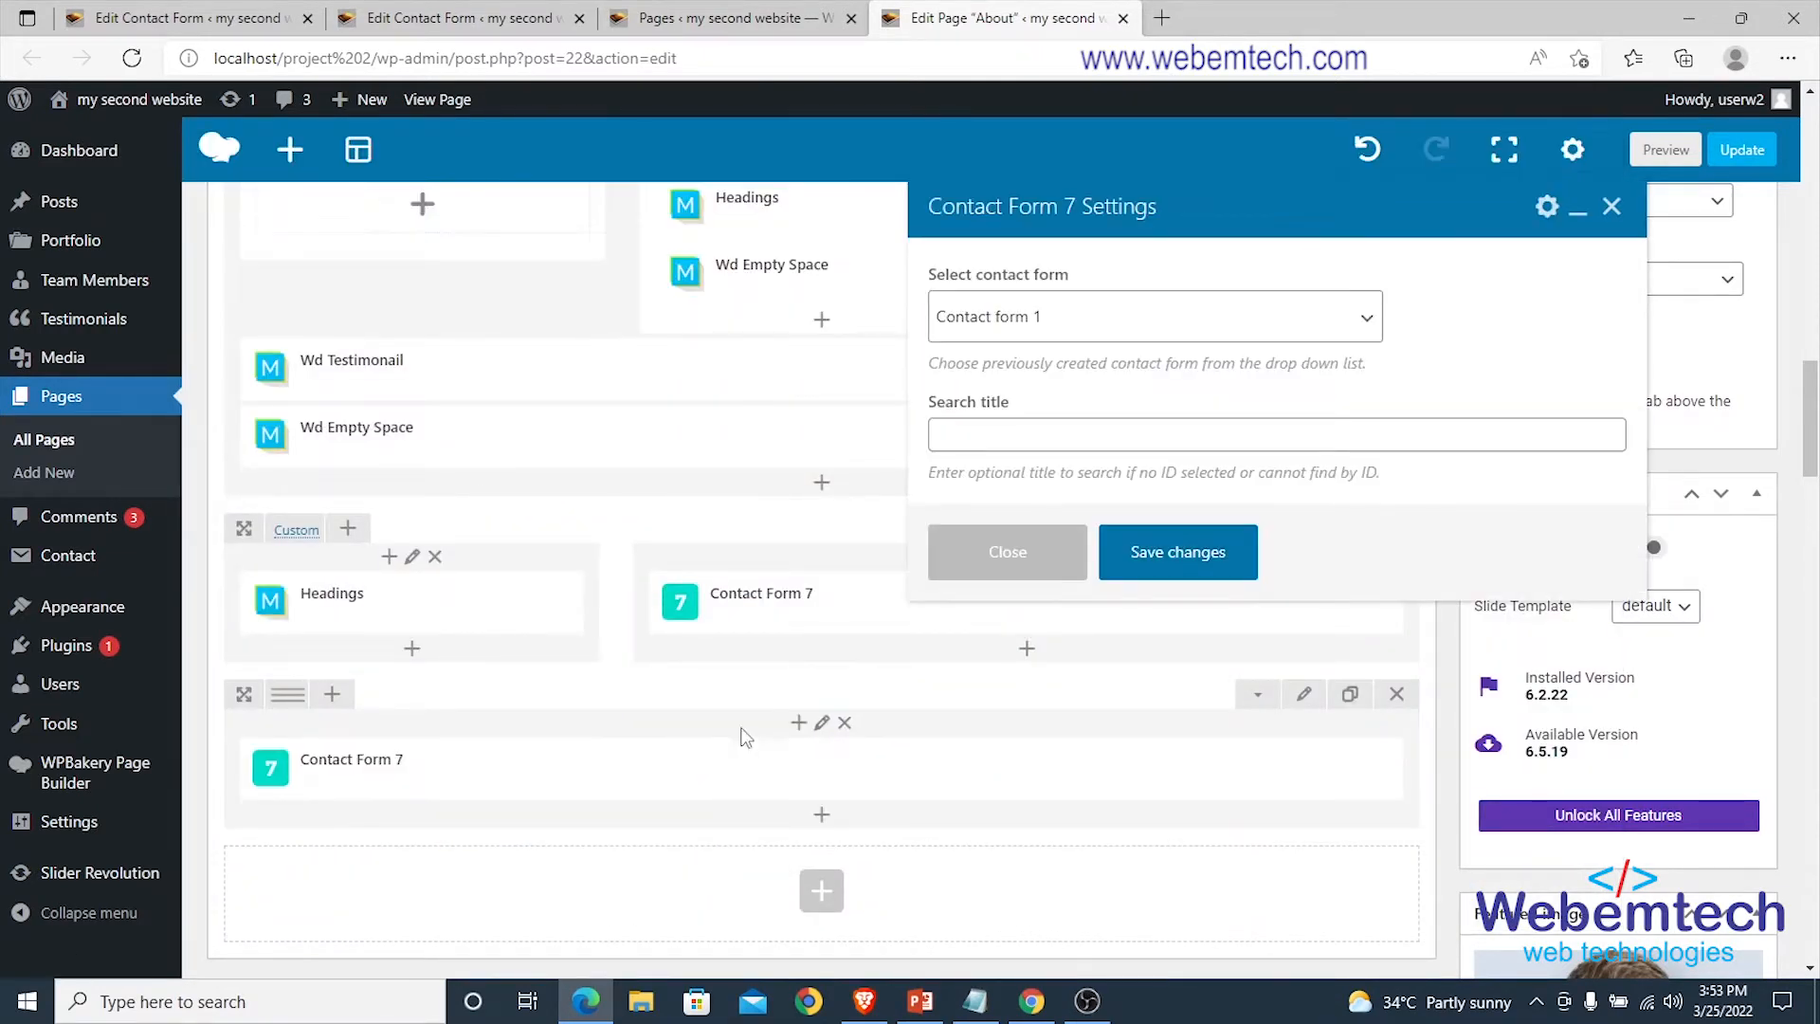
click(1167, 559)
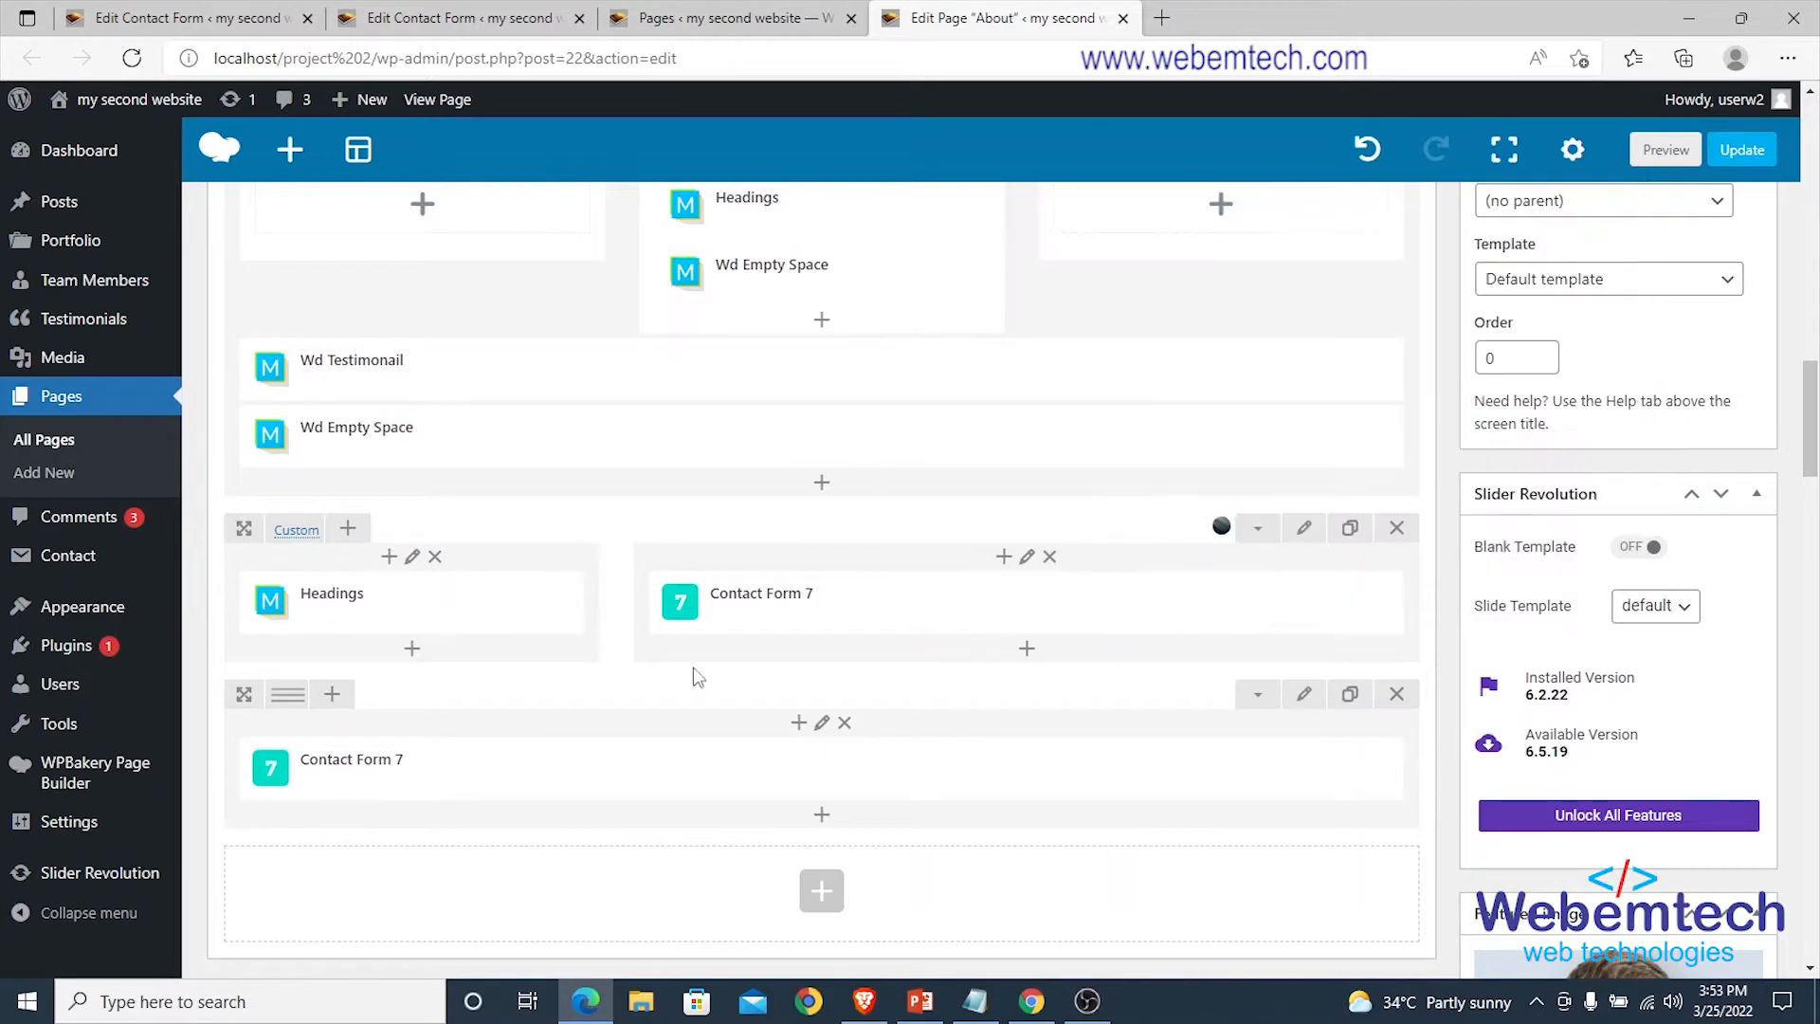
scroll(689, 822, down, 5)
scroll(762, 744, up, 5)
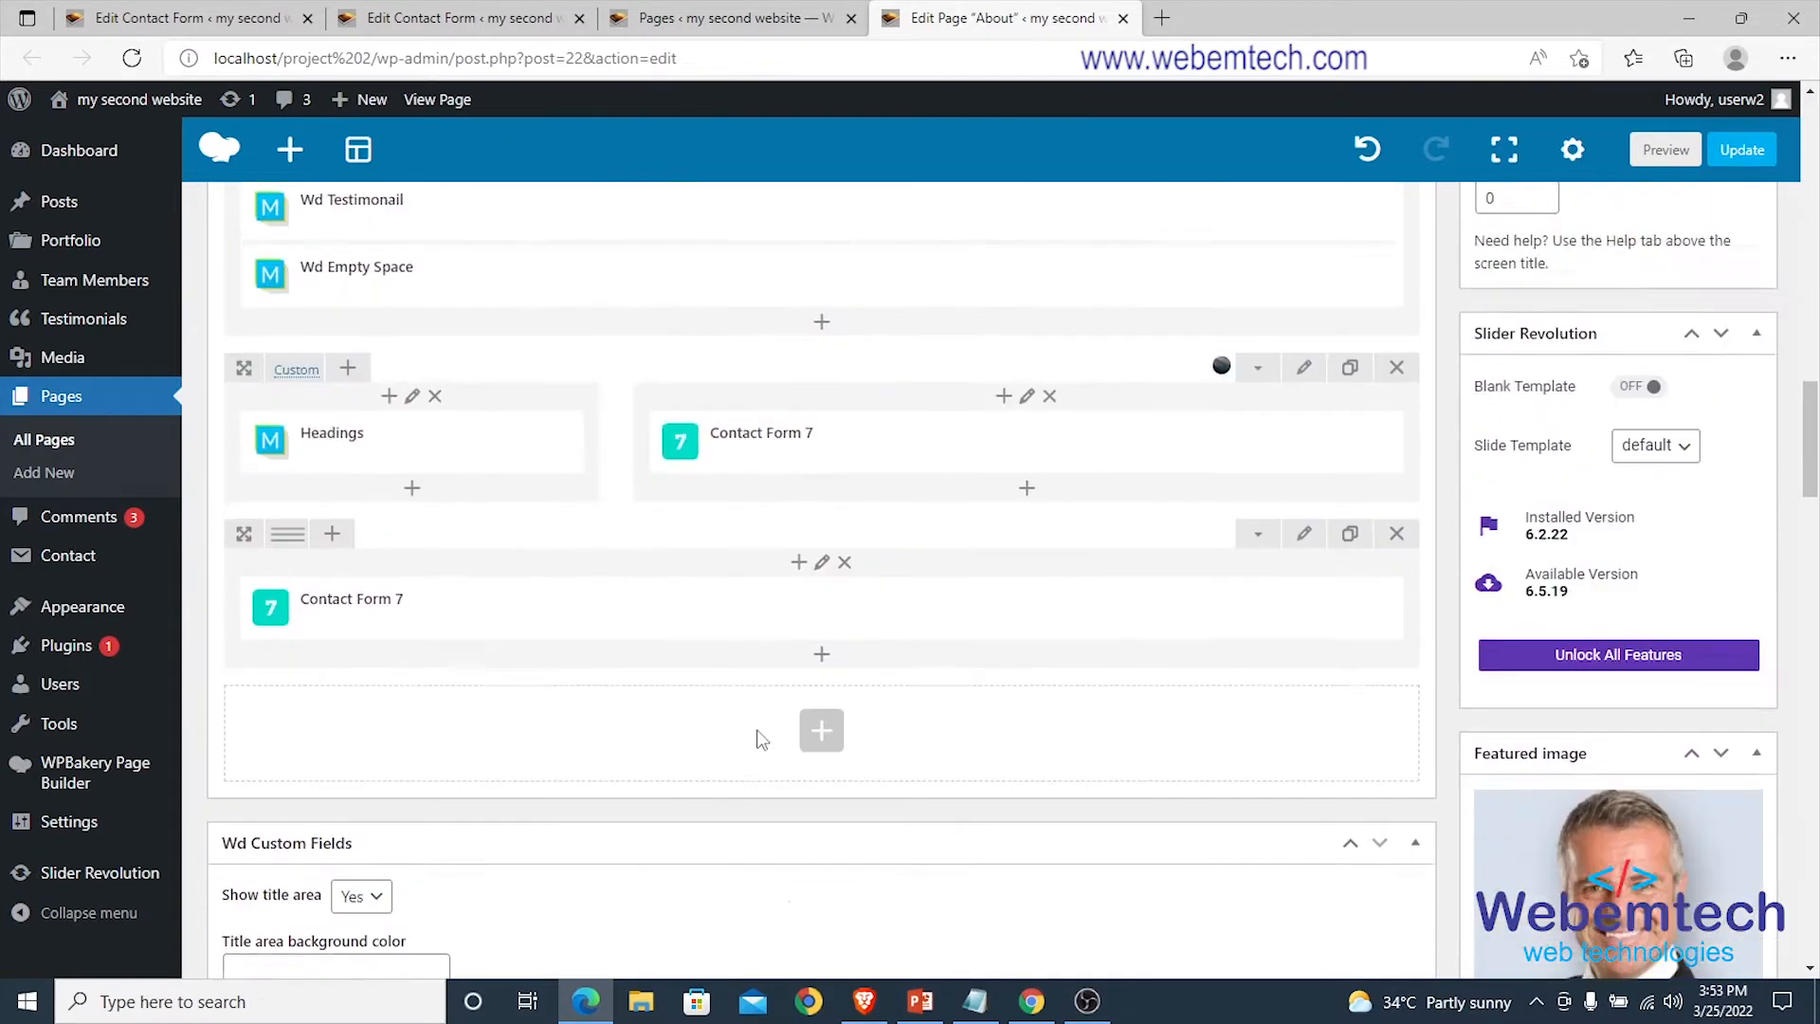
click(1755, 158)
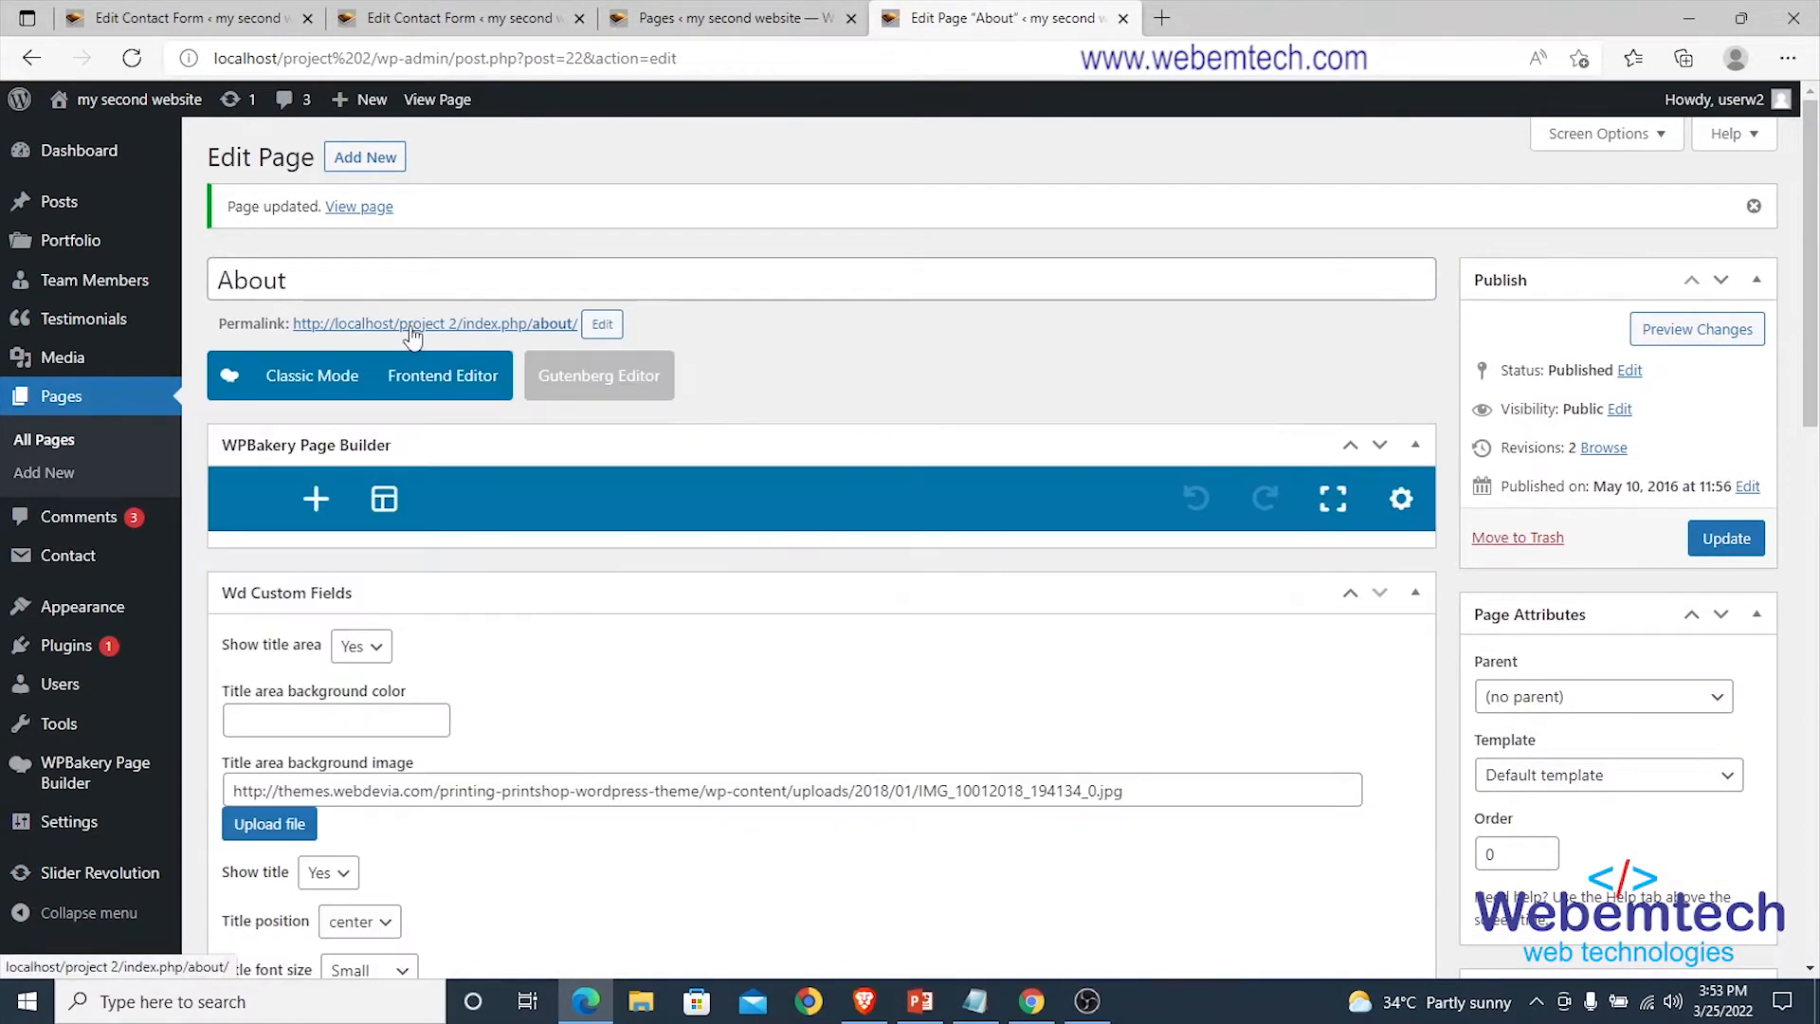
Open the live About page in a new tab and try out its quote form.
right_click(412, 337)
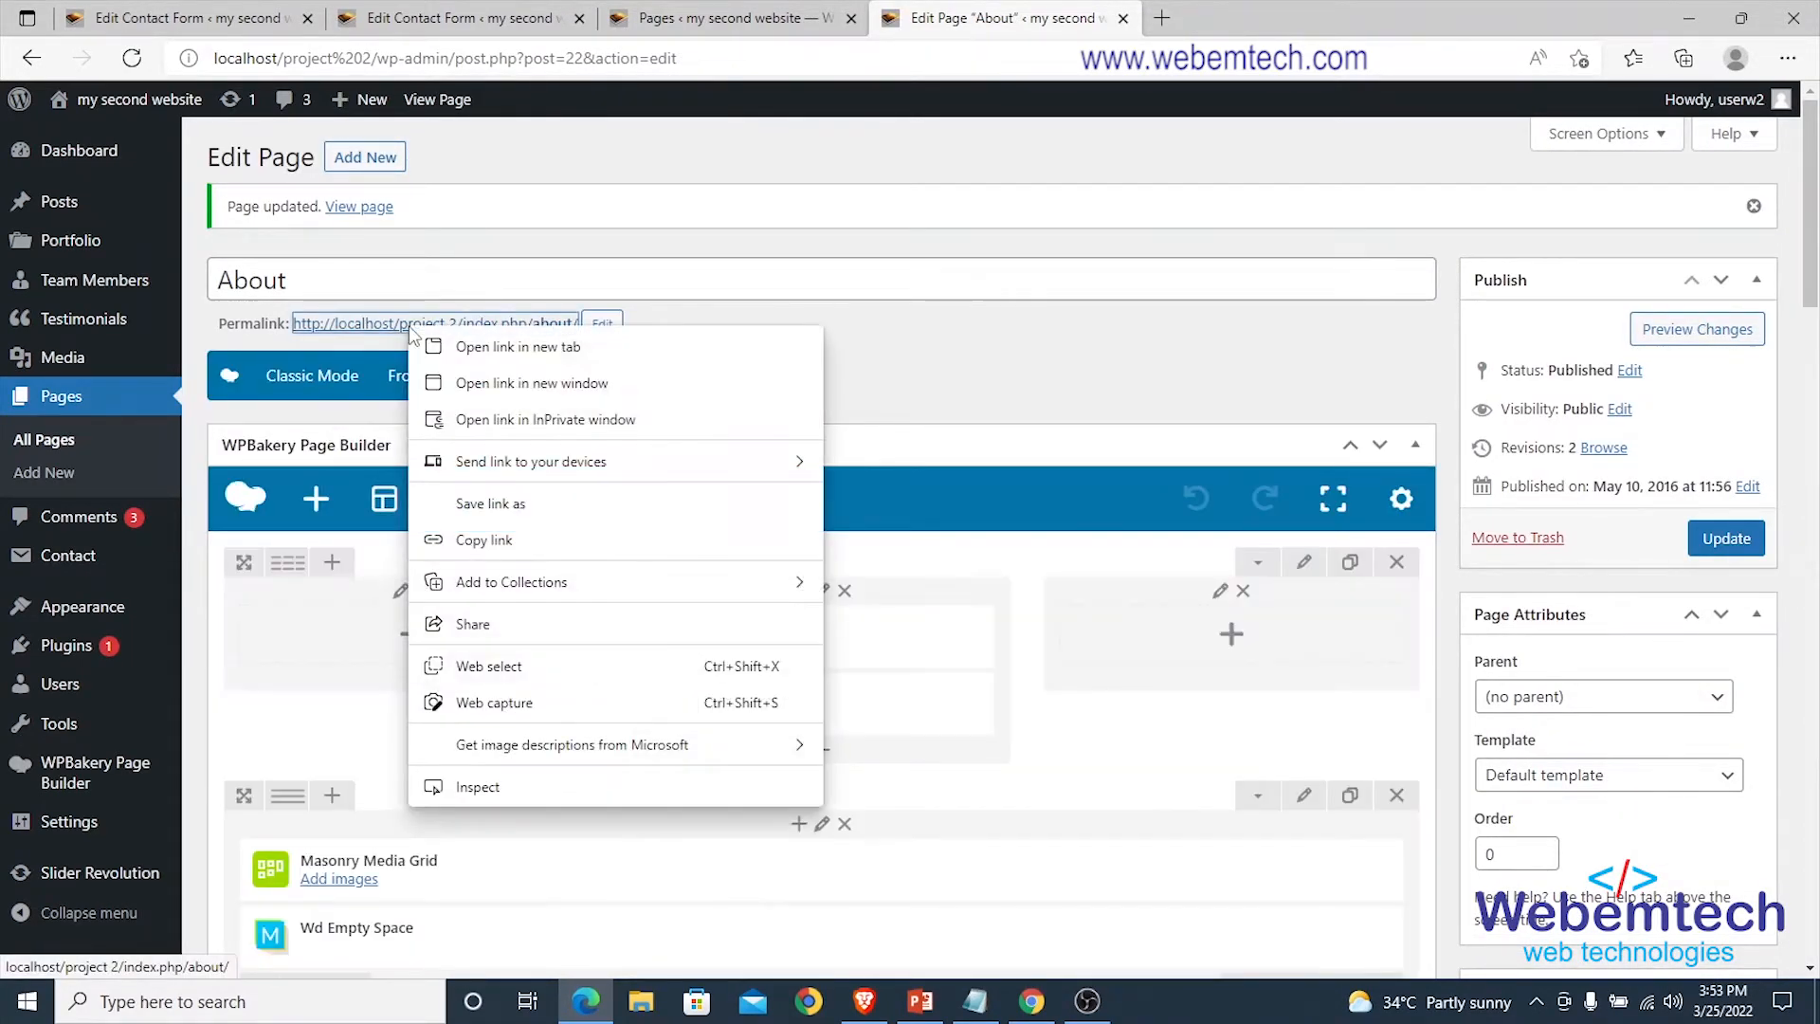
click(453, 352)
click(1230, 19)
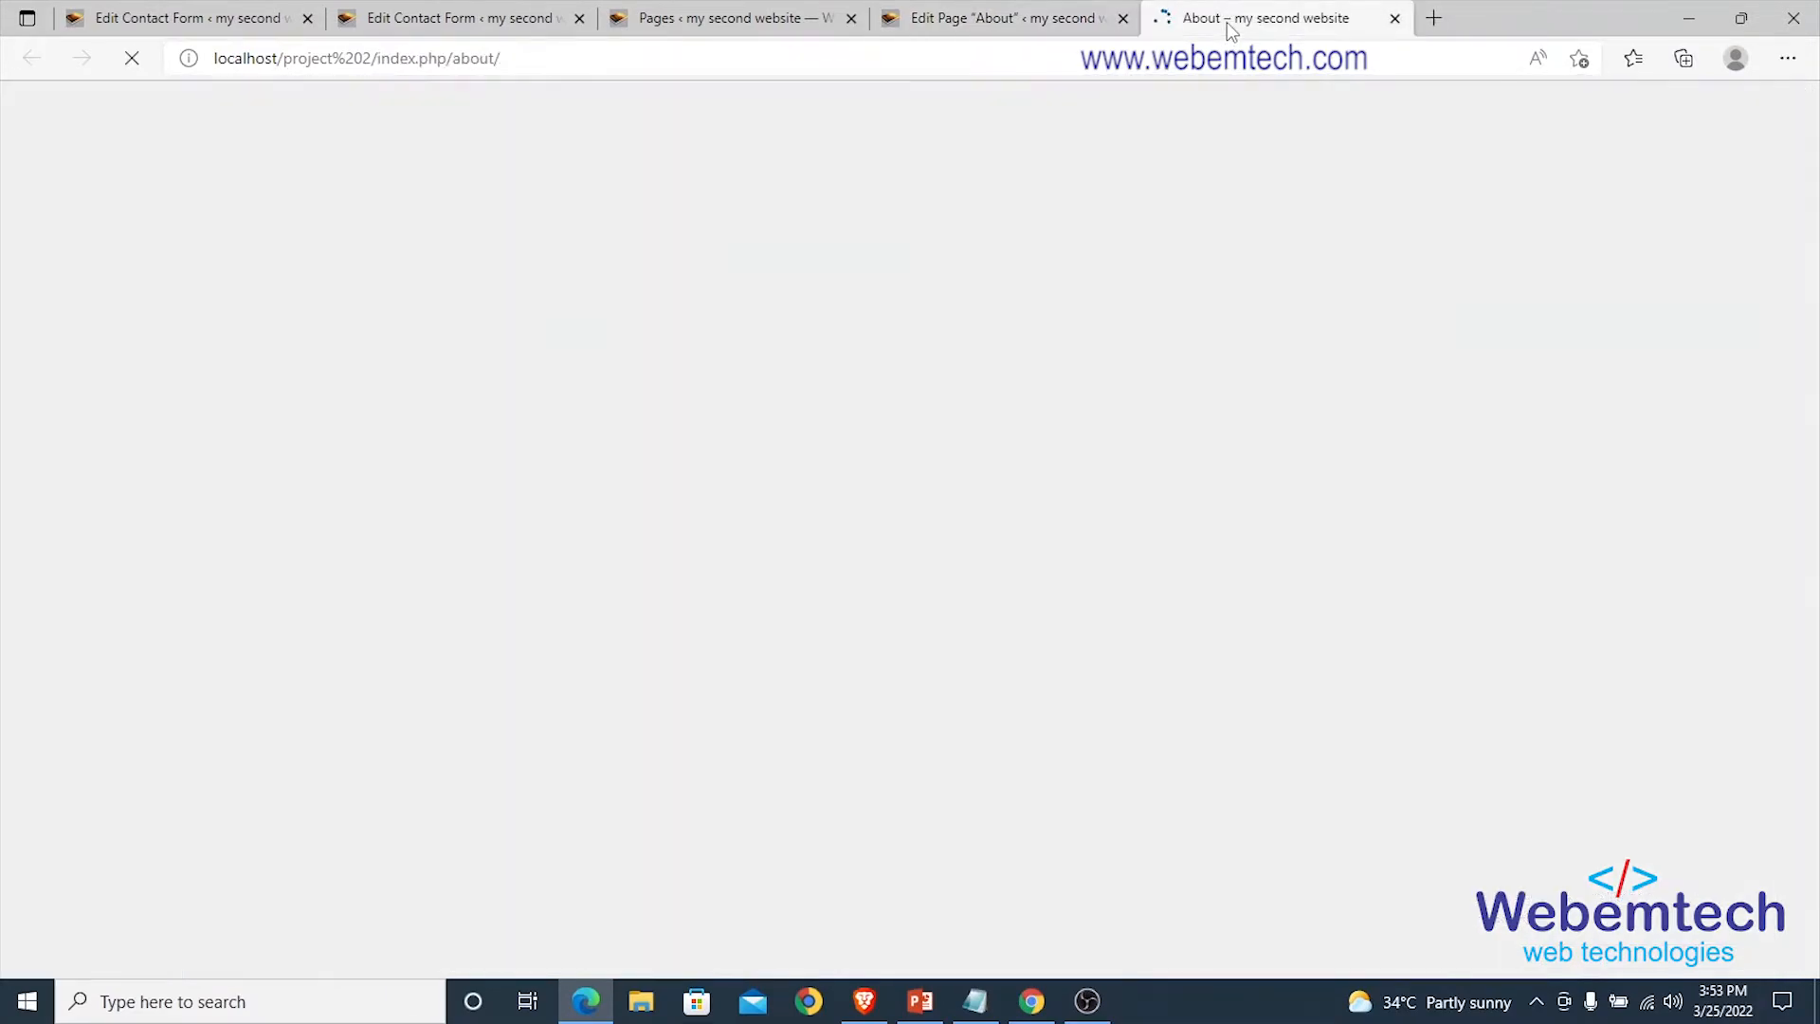
scroll(924, 370, down, 20)
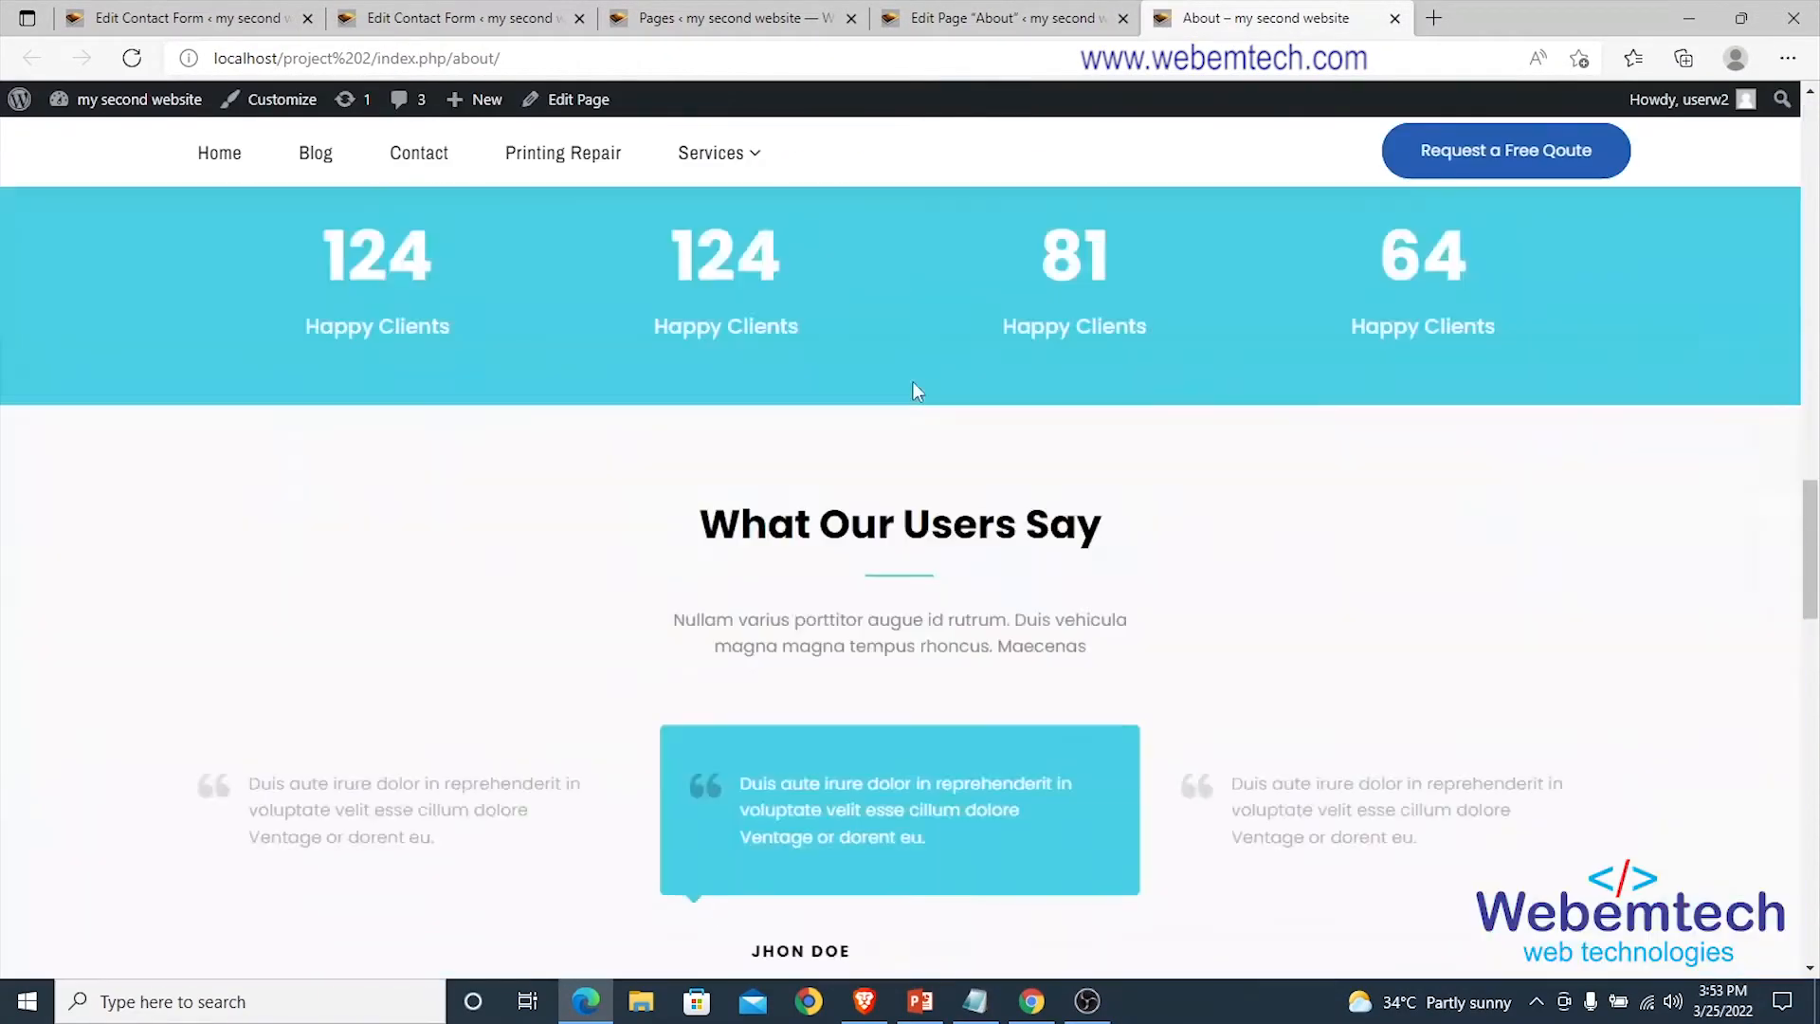
scroll(913, 383, down, 6)
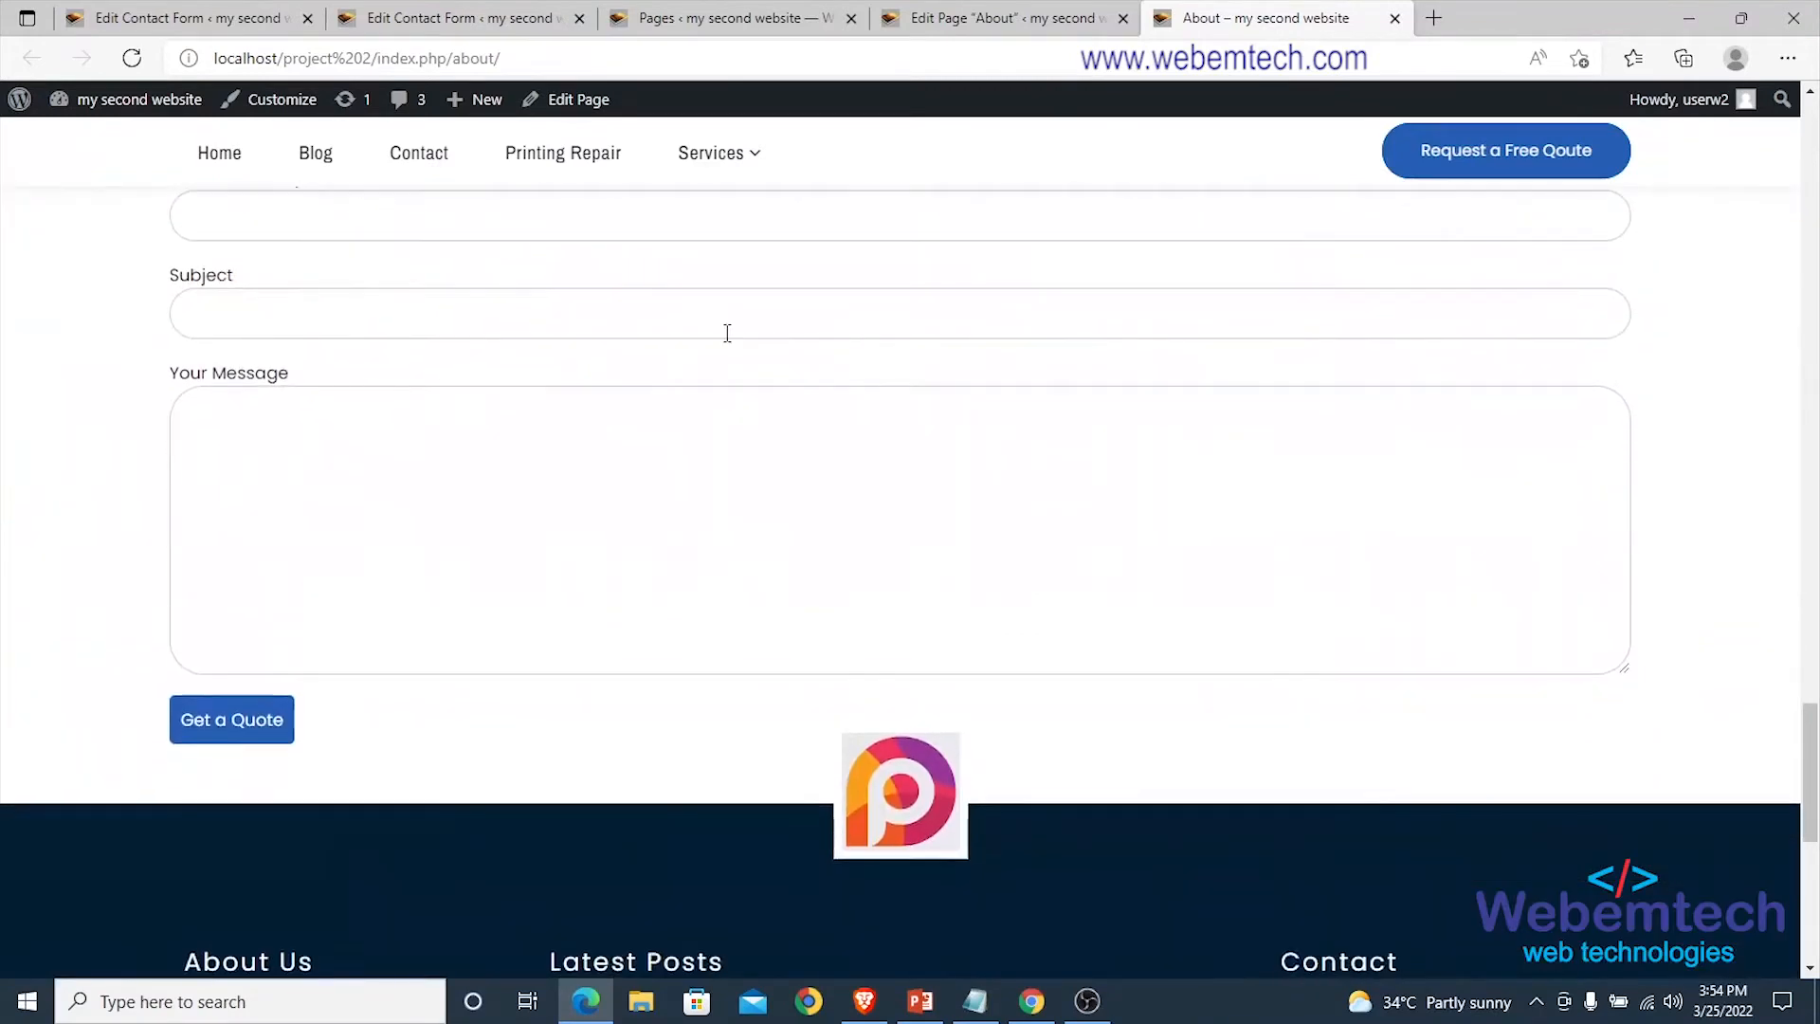
scroll(664, 521, up, 4)
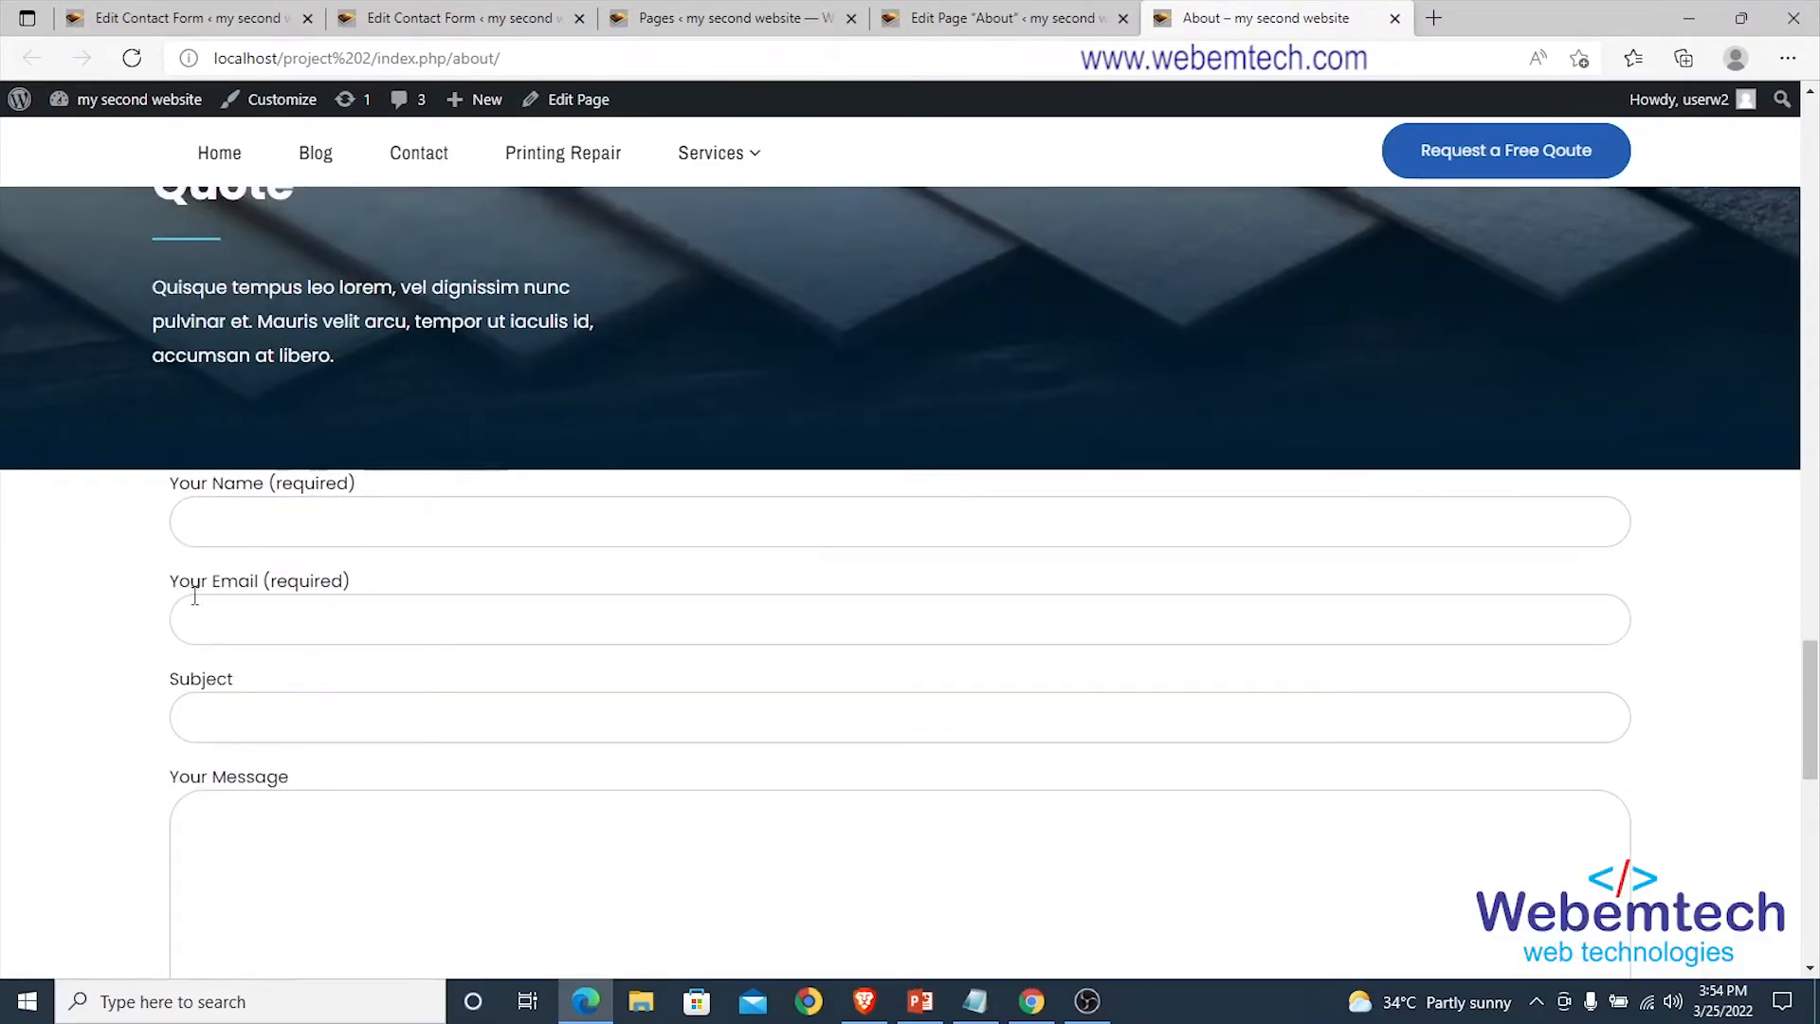
scroll(320, 581, down, 3)
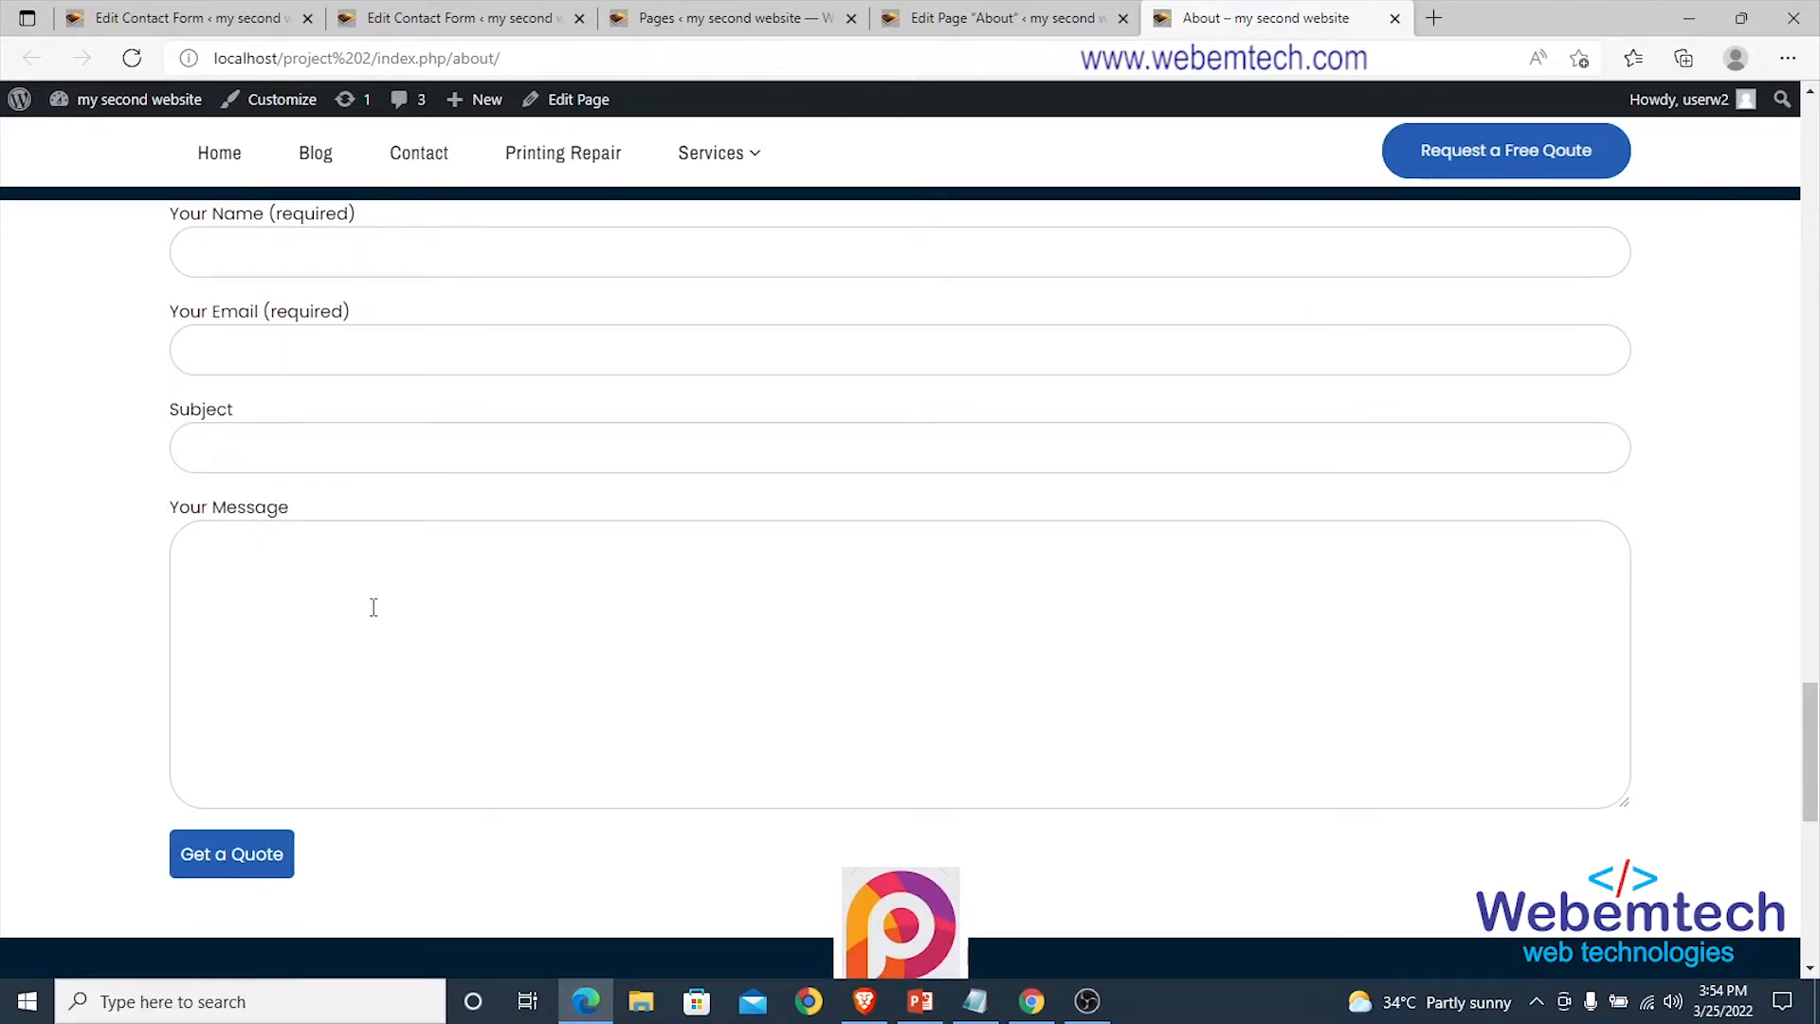
scroll(373, 607, up, 3)
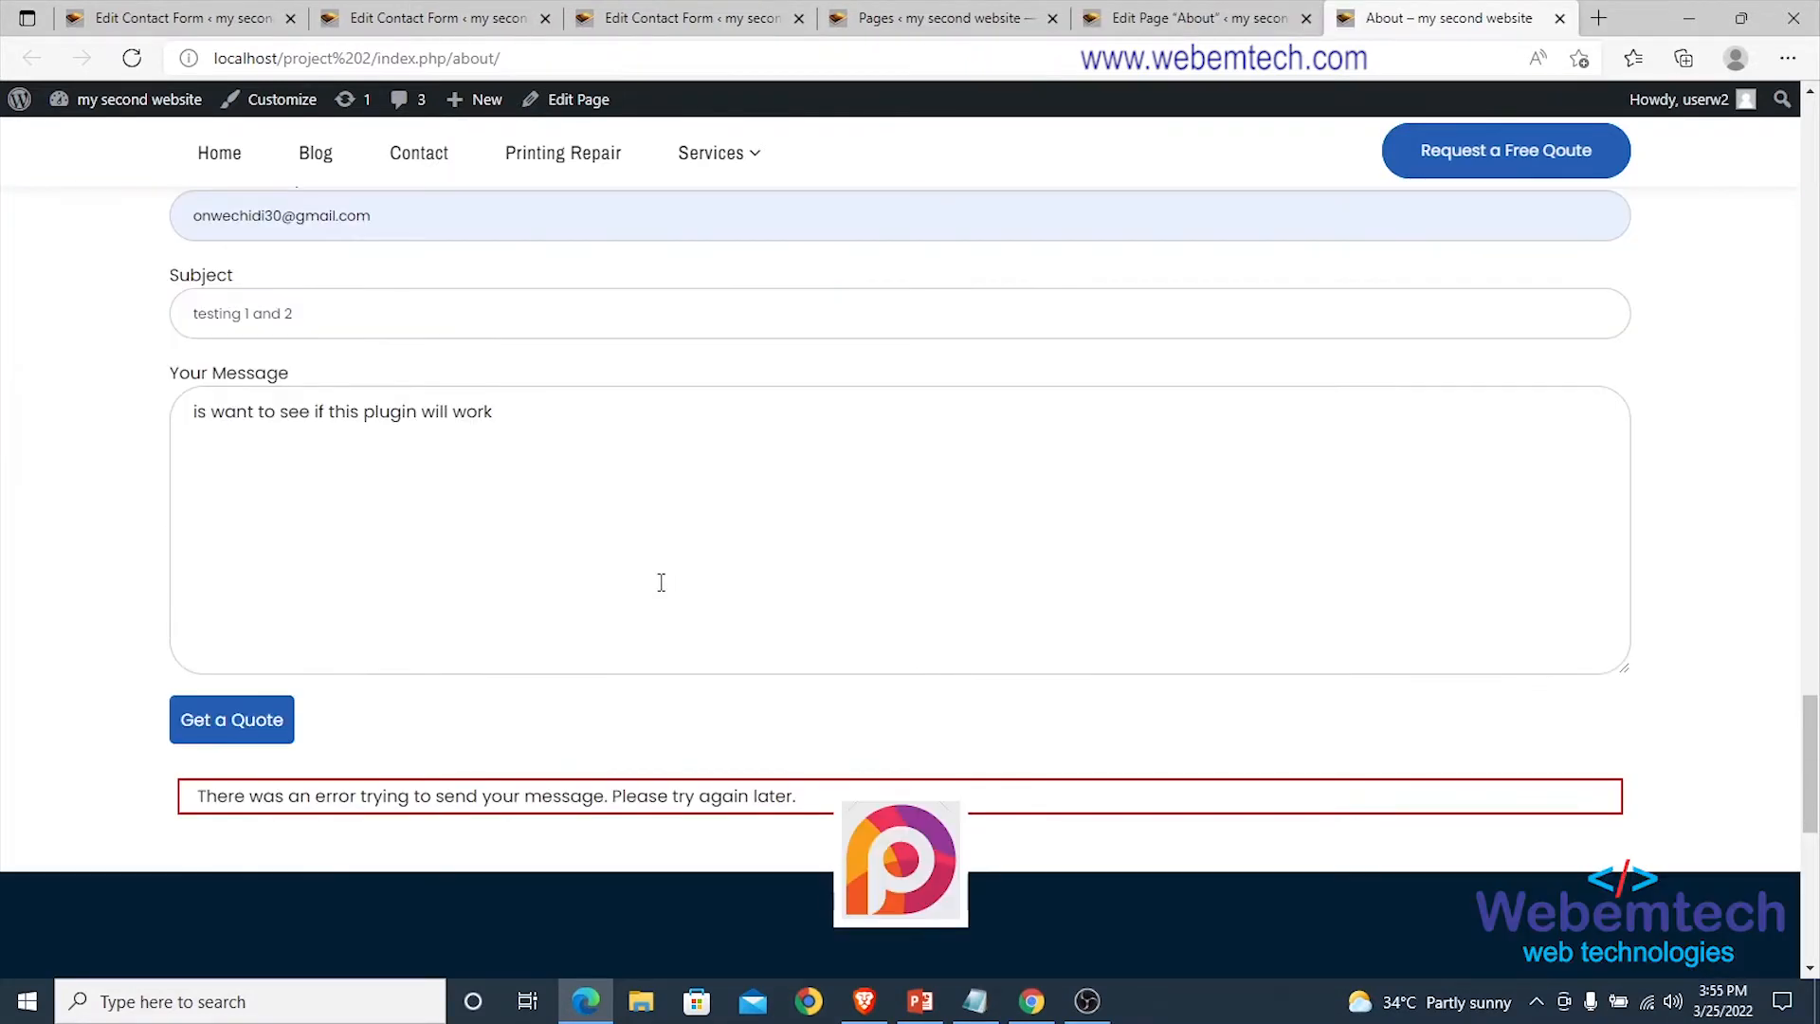
scroll(654, 568, up, 4)
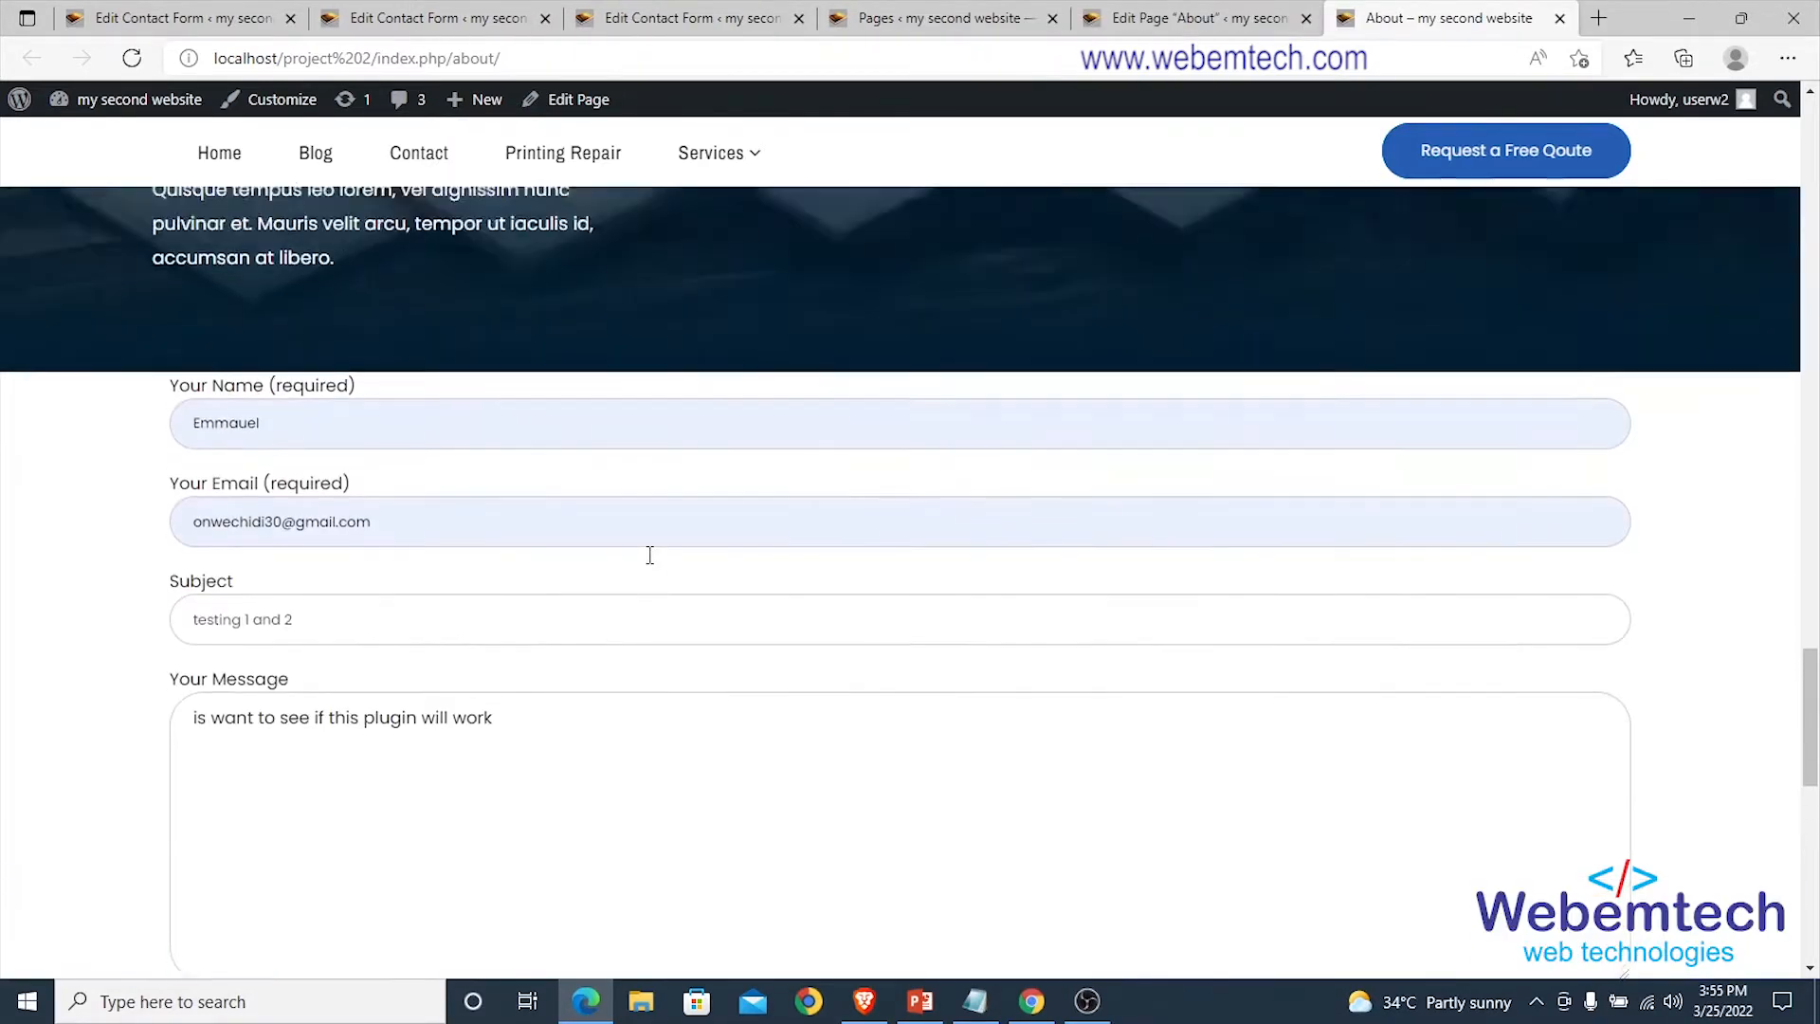
scroll(650, 561, down, 6)
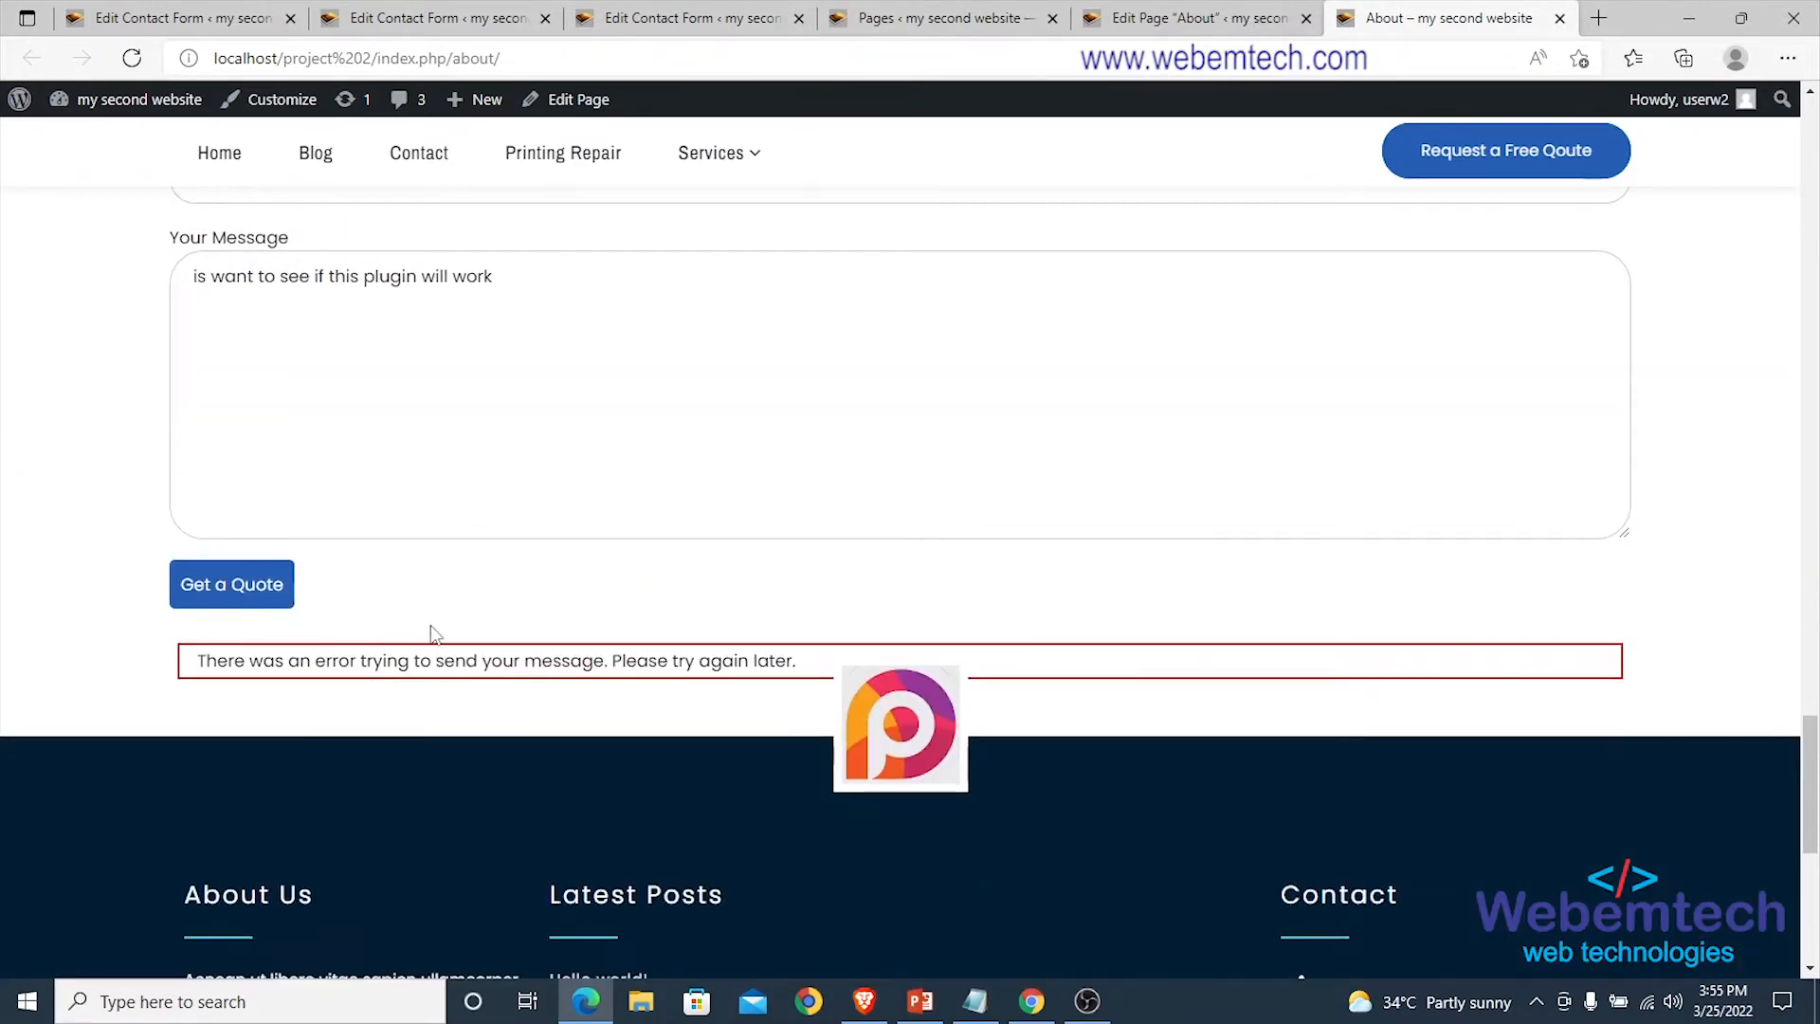
scroll(436, 632, up, 7)
Highlight the 'creating new contact forms' topic in the slides and return to the form editor.
click(417, 18)
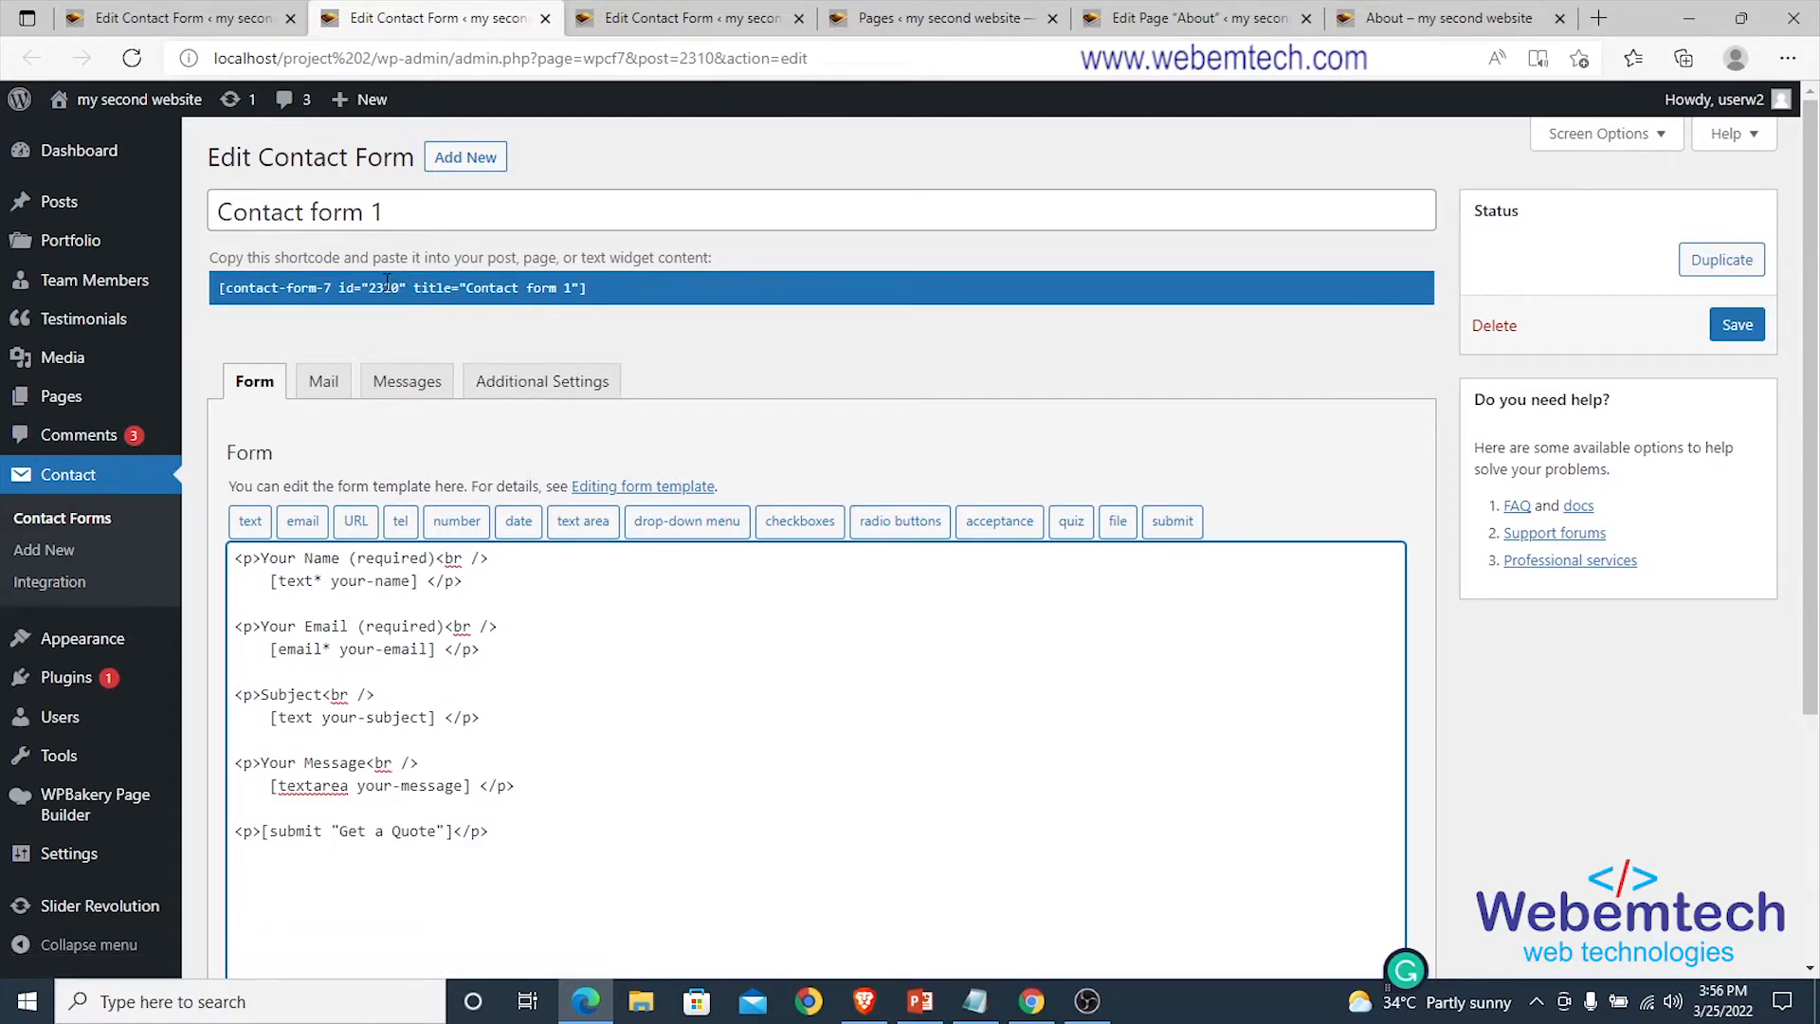
click(920, 1000)
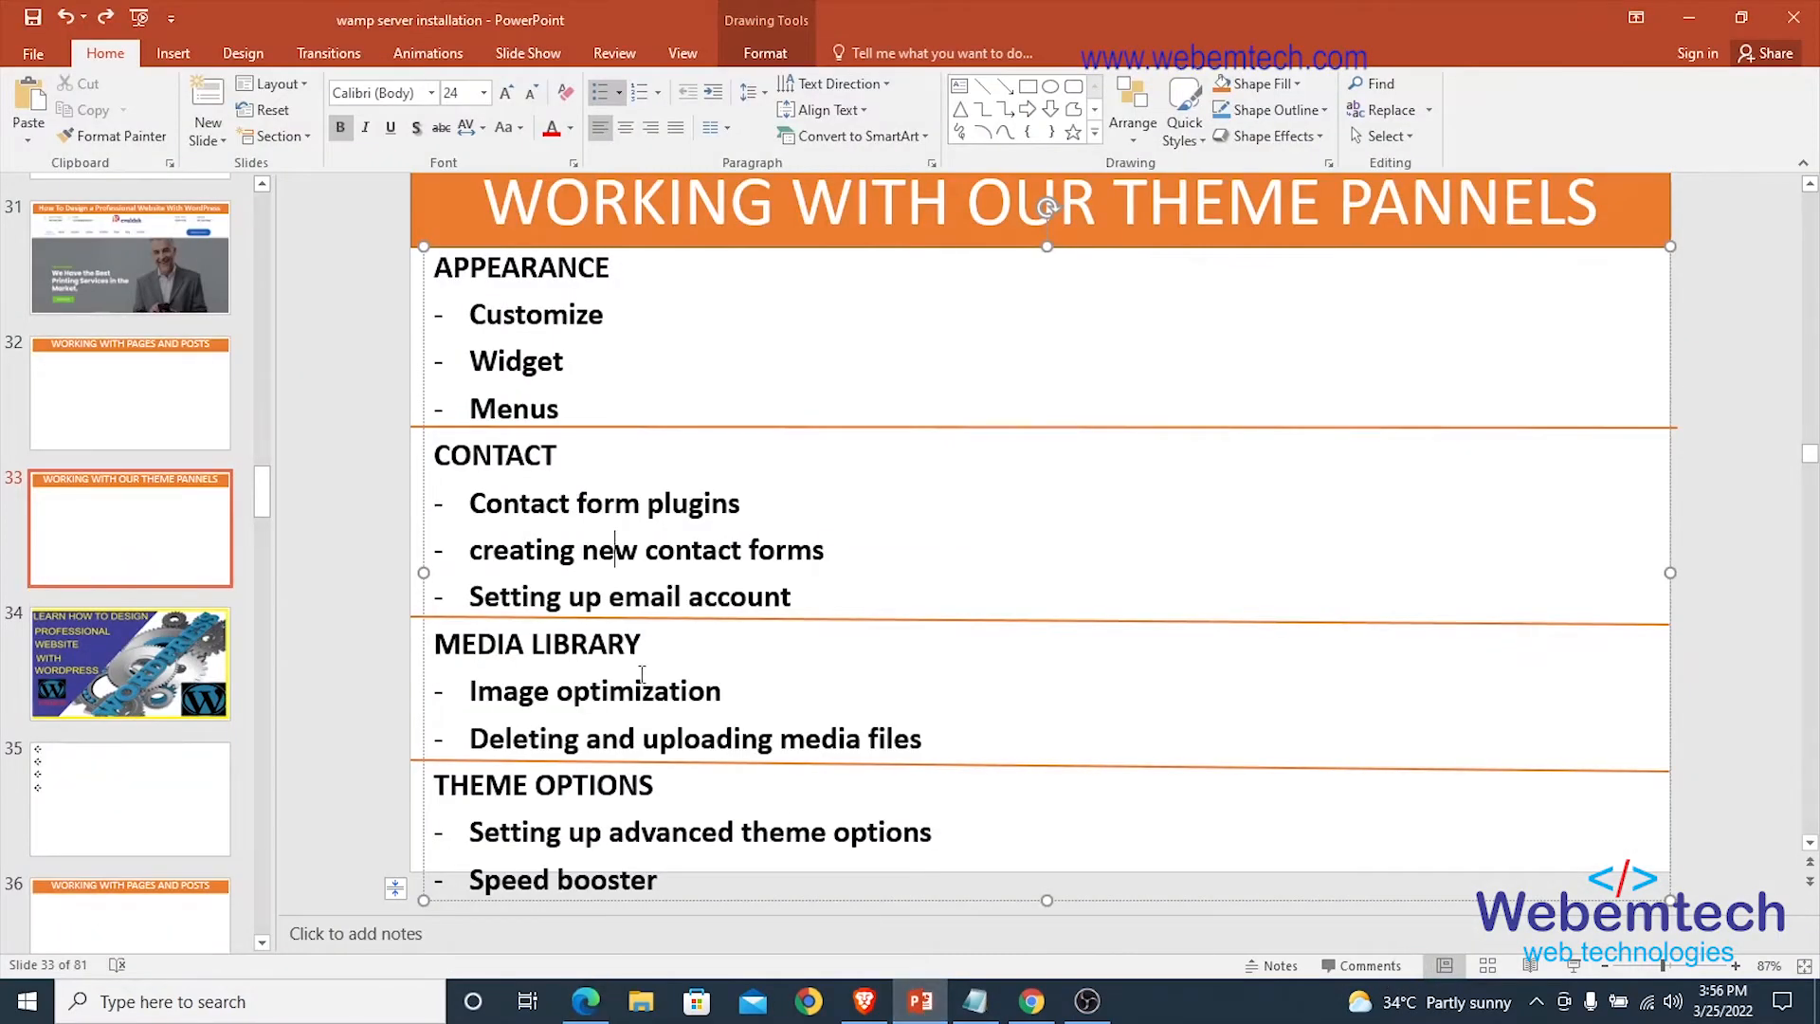
drag(471, 550, 801, 555)
click(586, 1001)
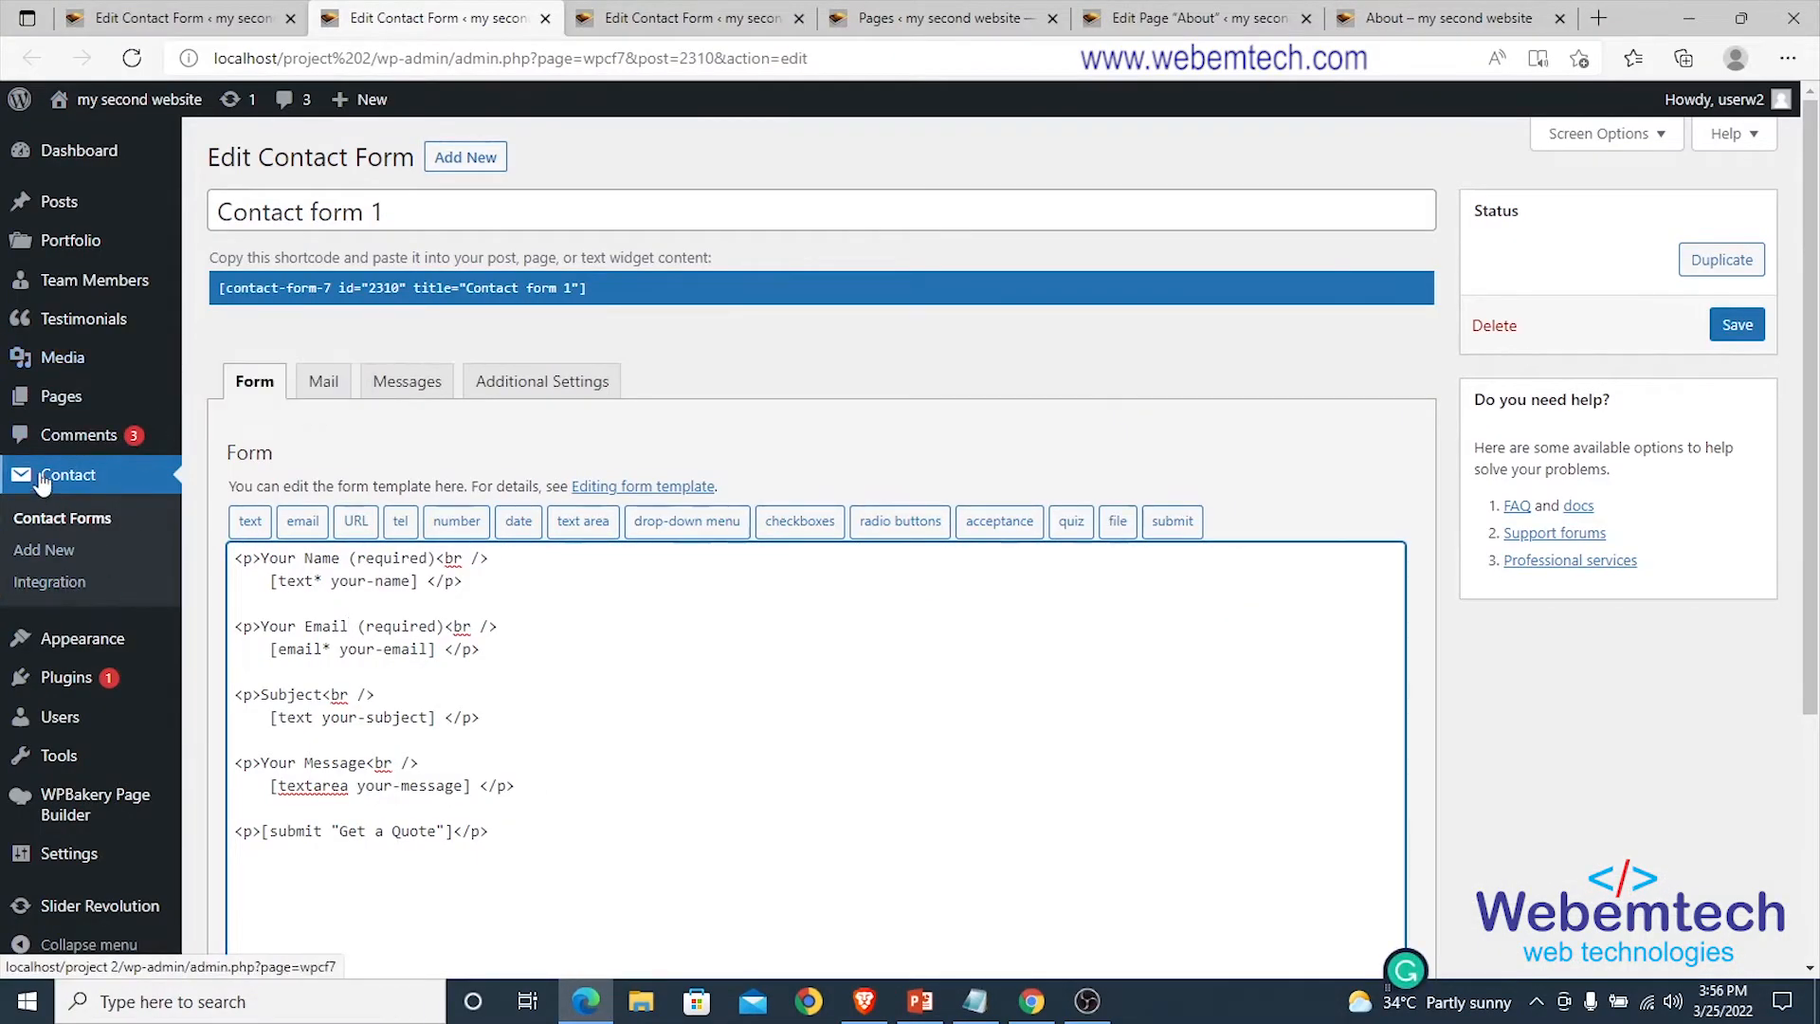
Open Add New Contact Form in a new tab and close the four leftover tabs.
click(64, 161)
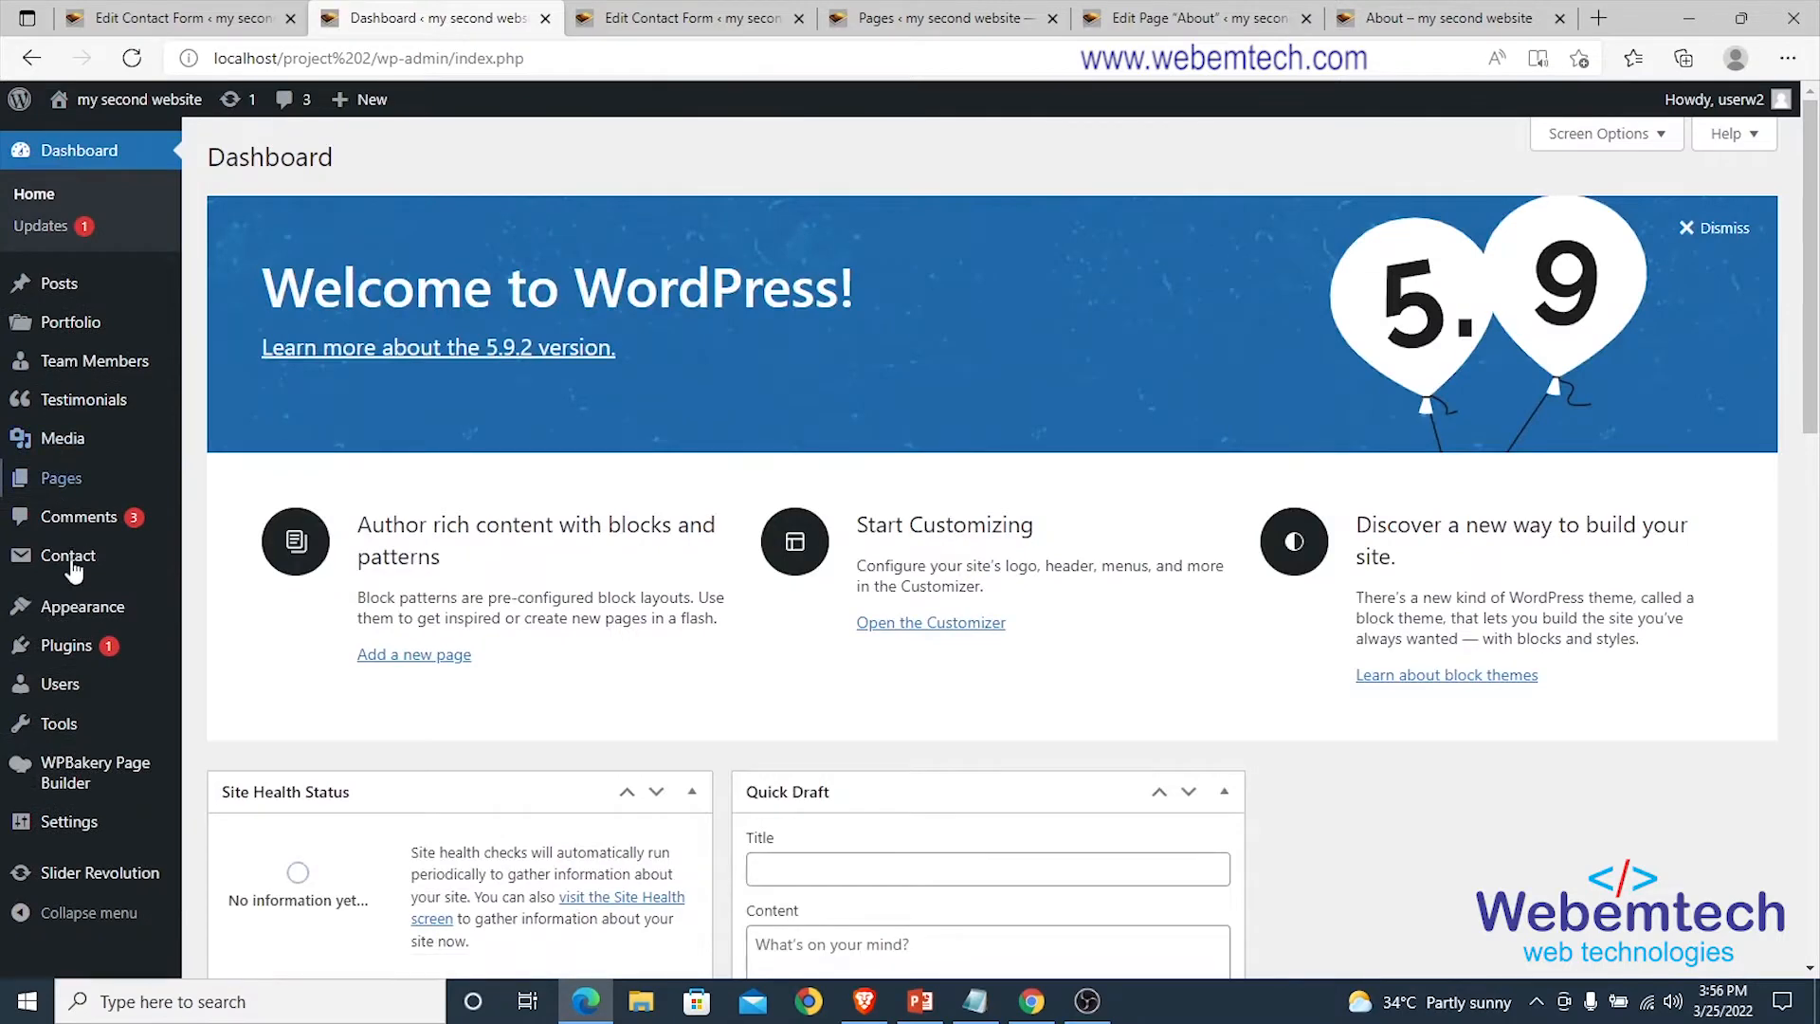
mouse_move(72, 567)
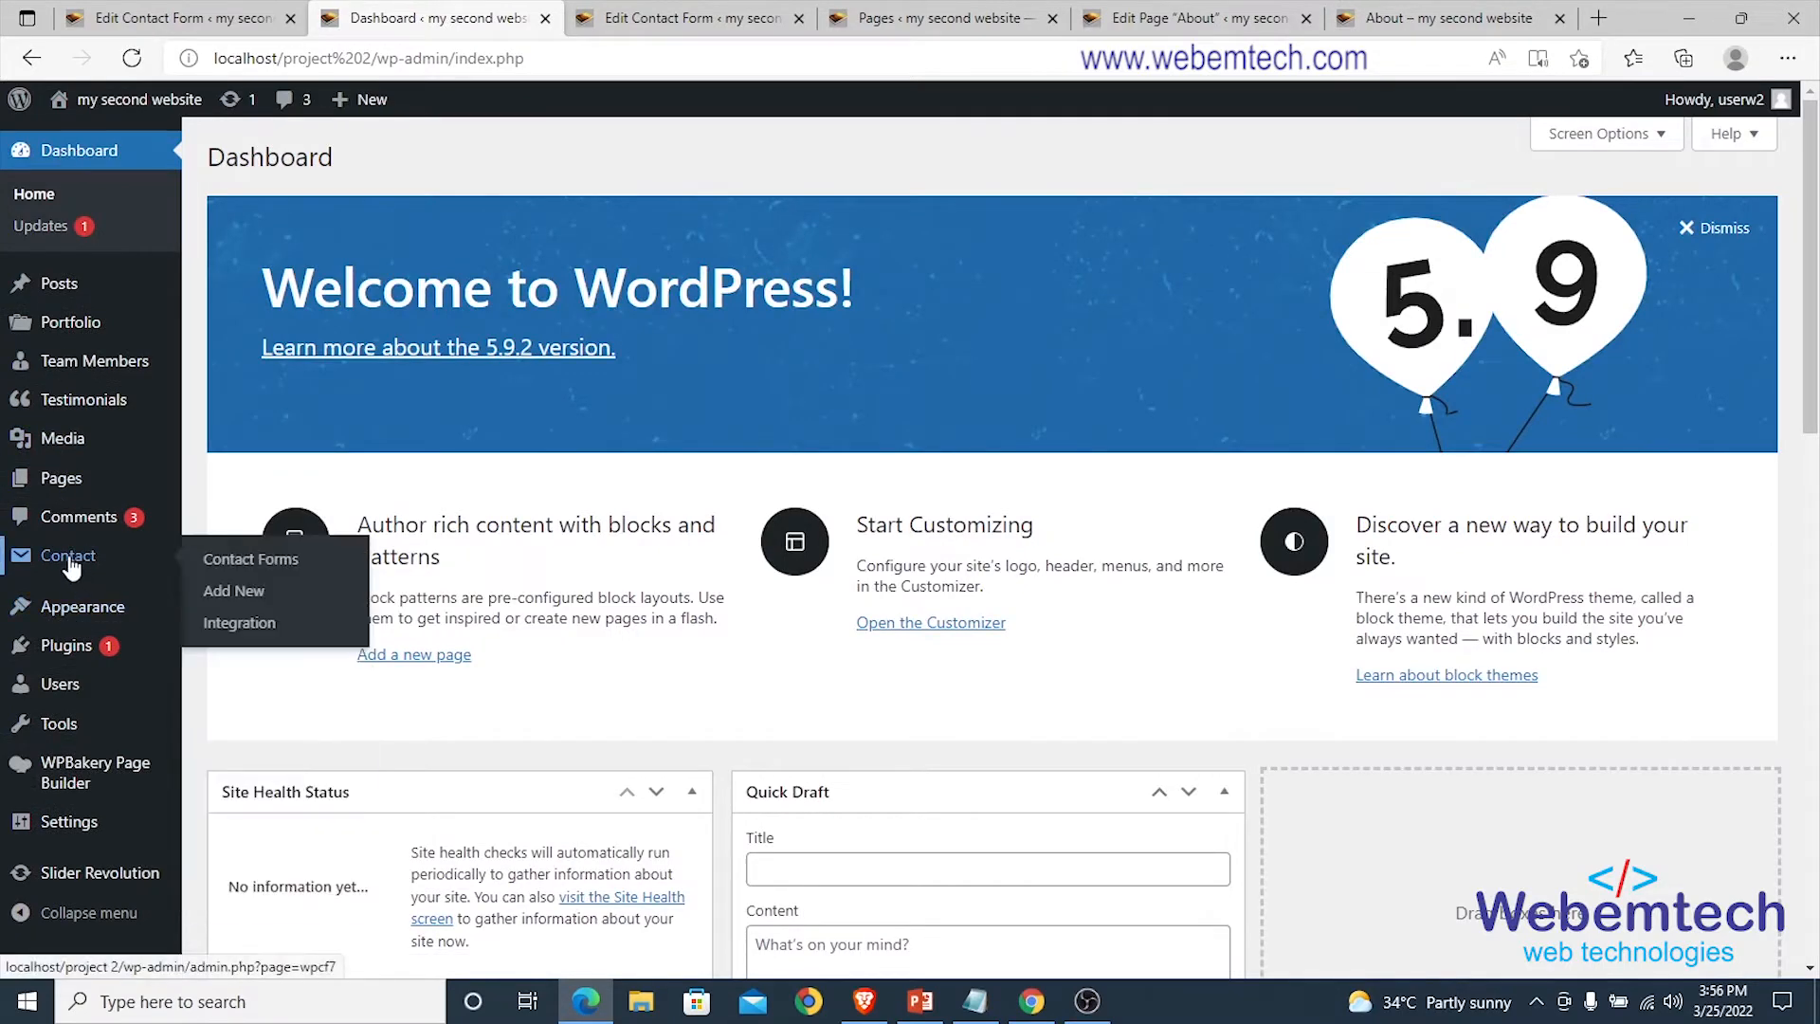
right_click(233, 591)
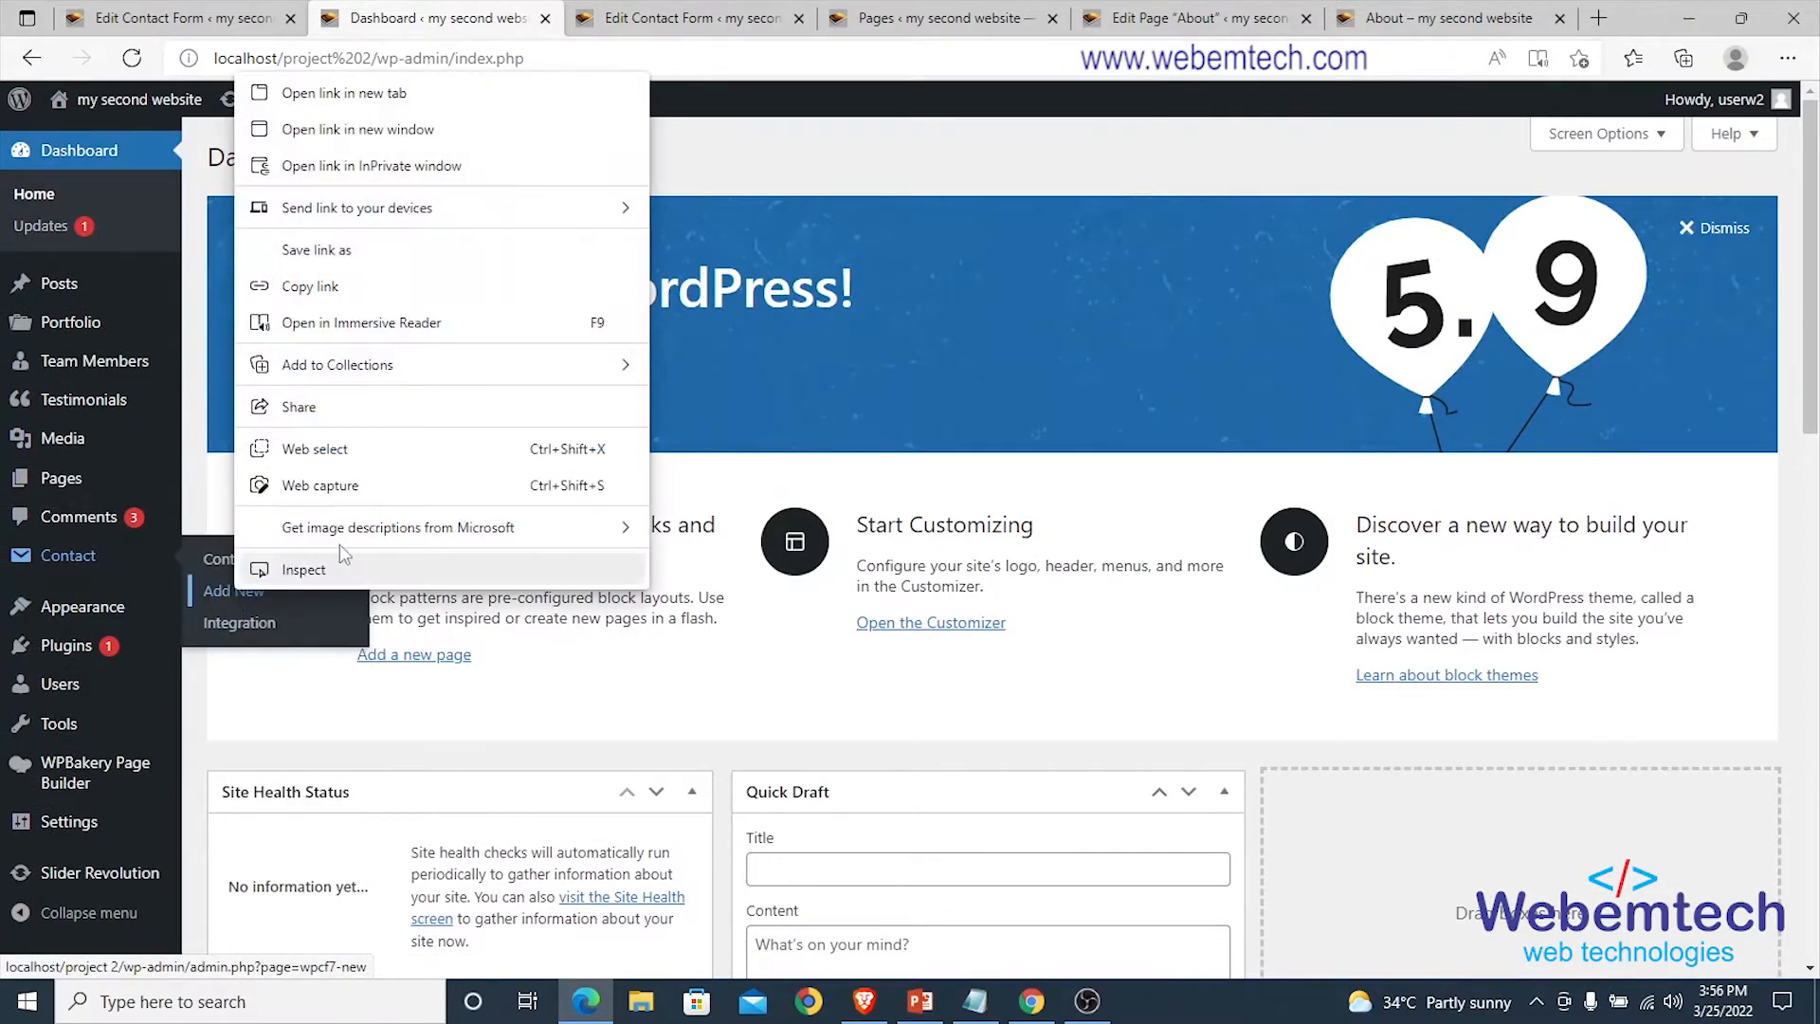
click(374, 105)
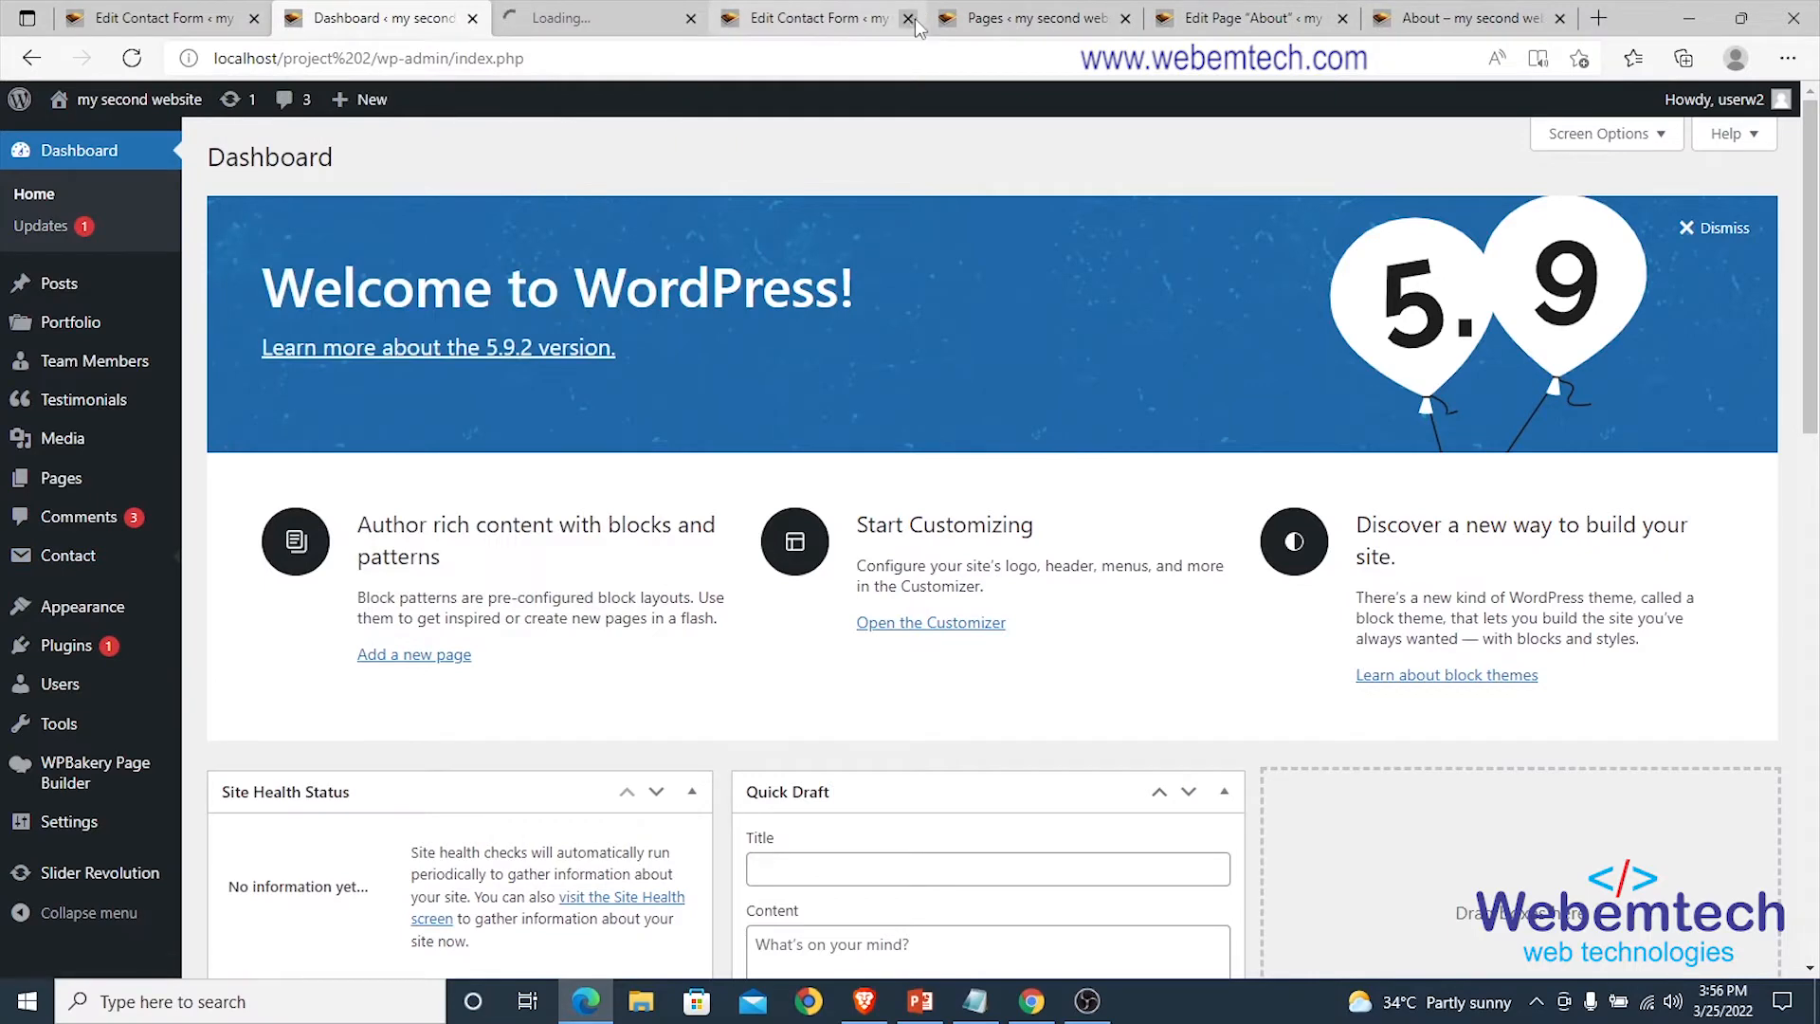
click(908, 19)
click(908, 19)
click(908, 19)
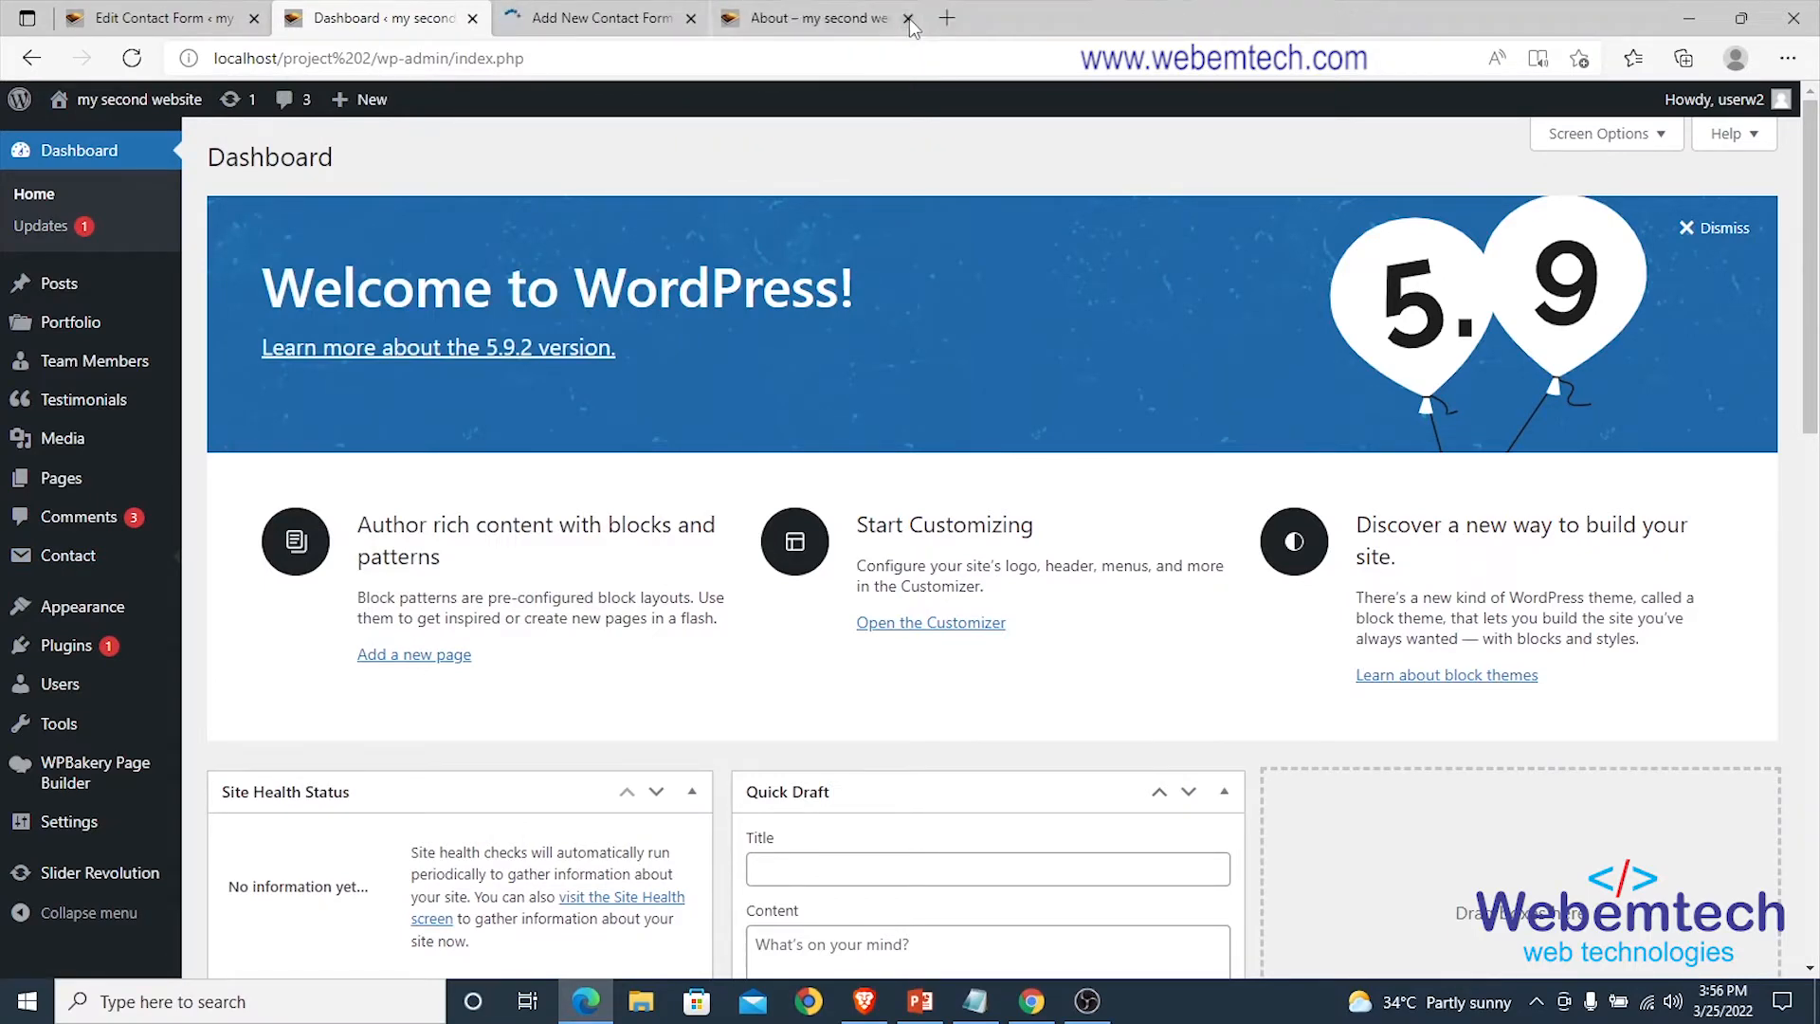
click(908, 19)
click(692, 19)
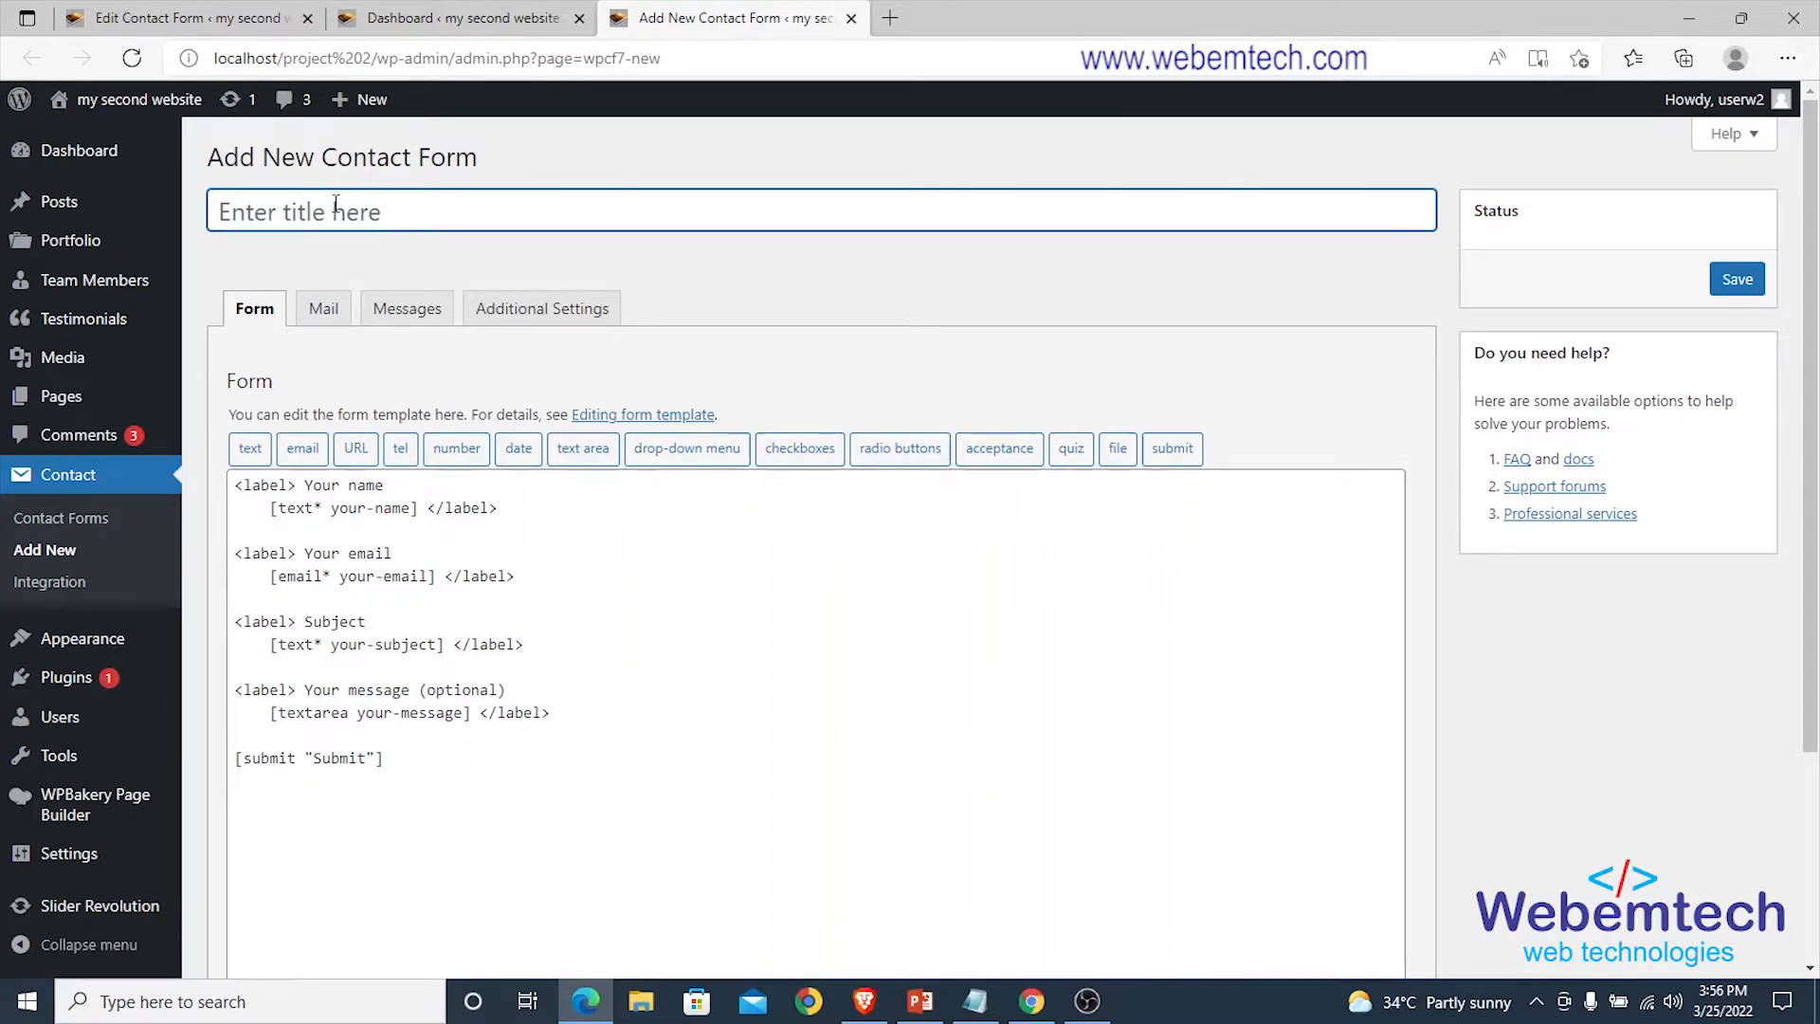
Enter the title 'our contact form' and delete the entire default form template.
text(our co)
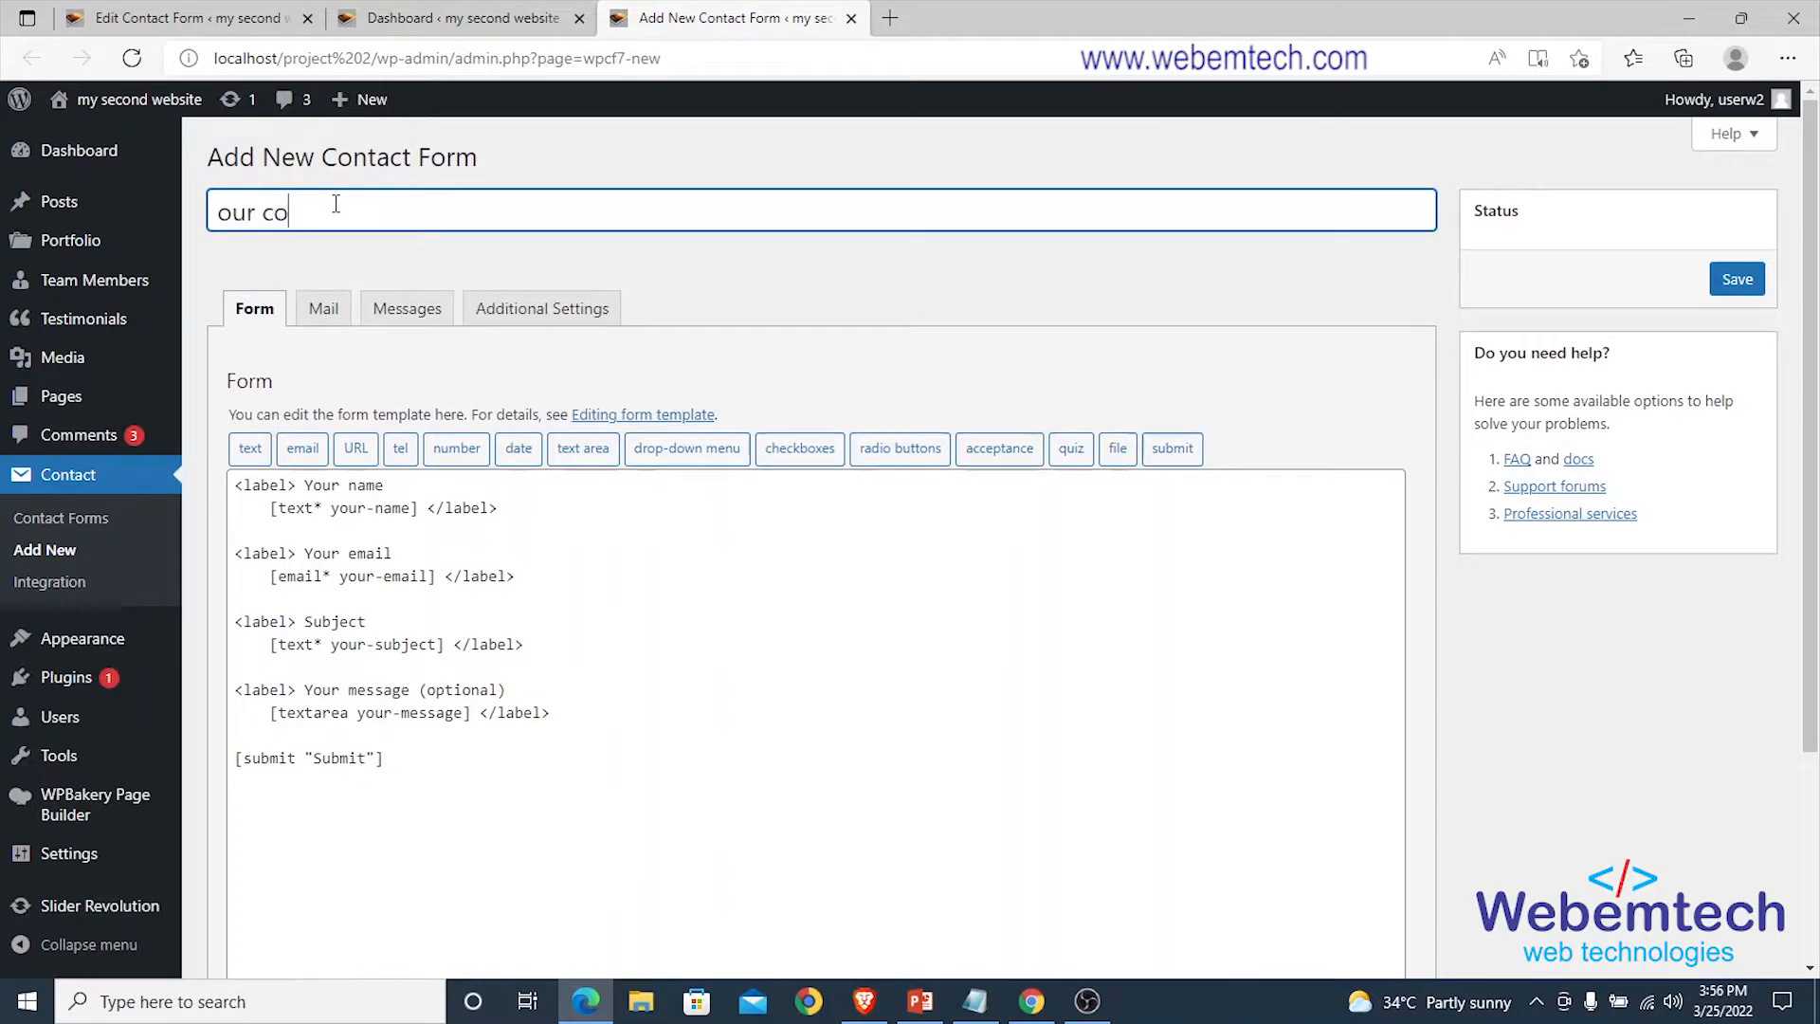
text(ntact form)
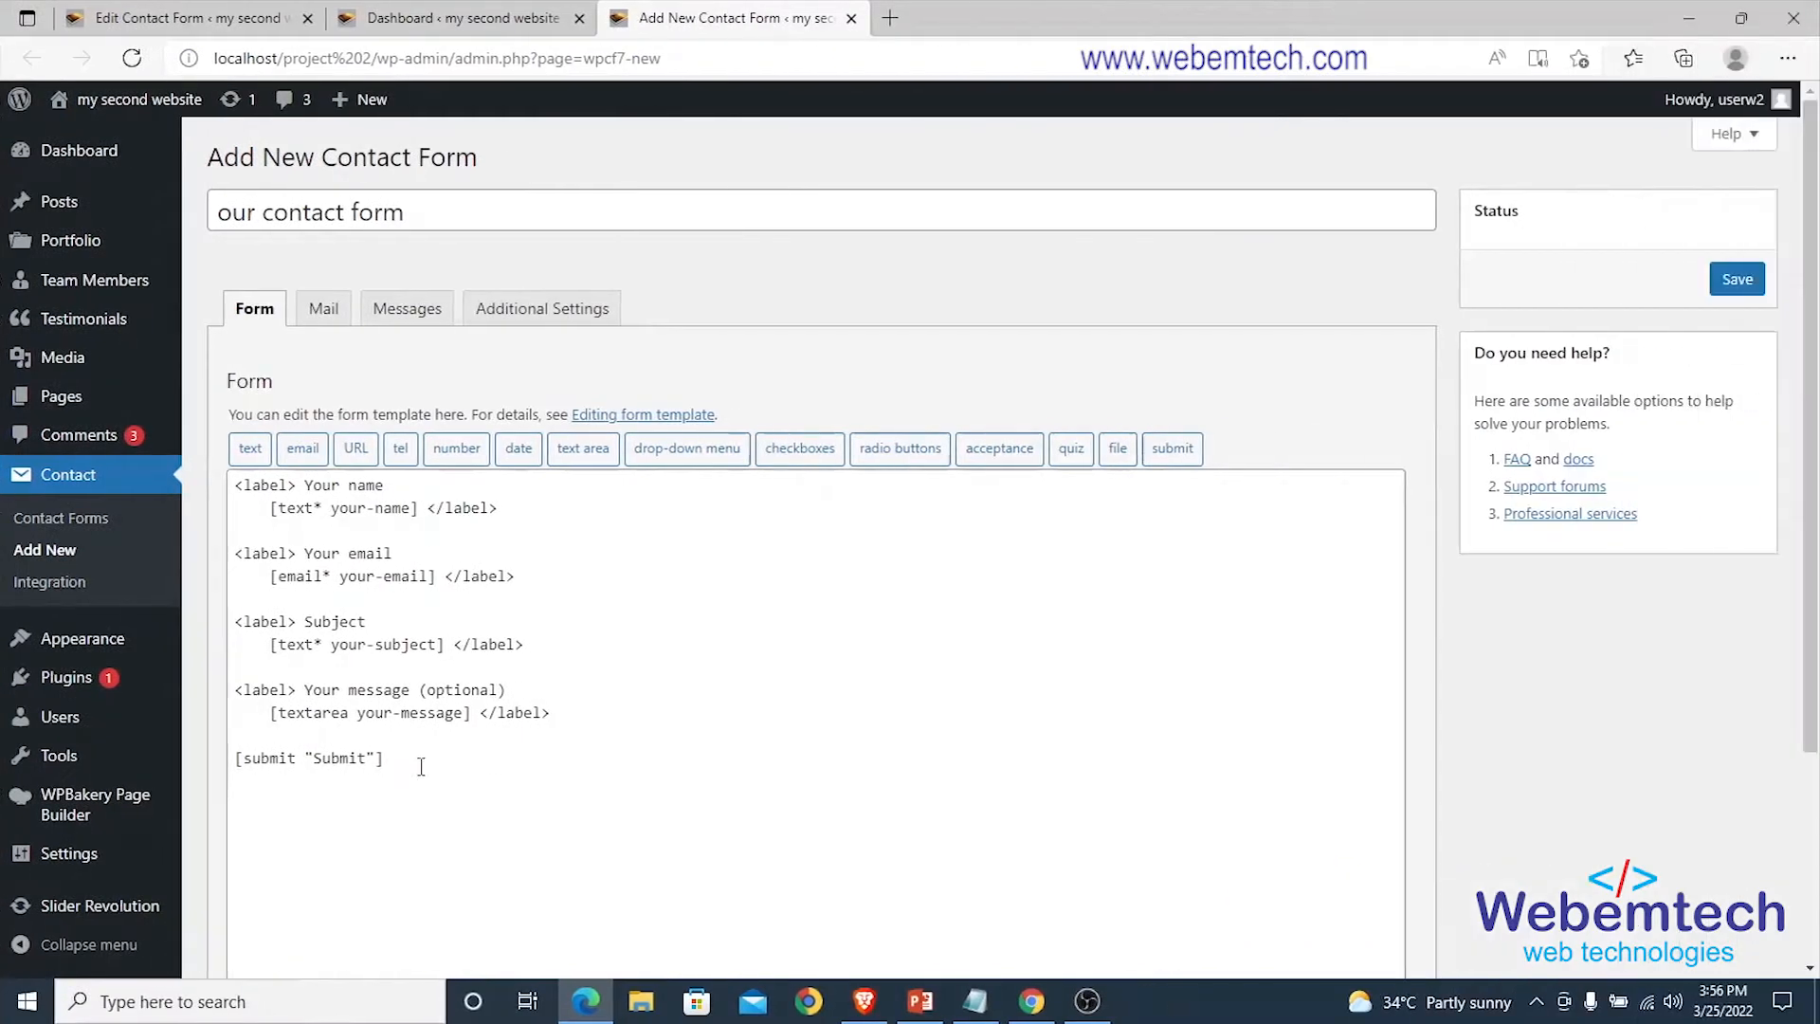
drag(383, 758, 245, 487)
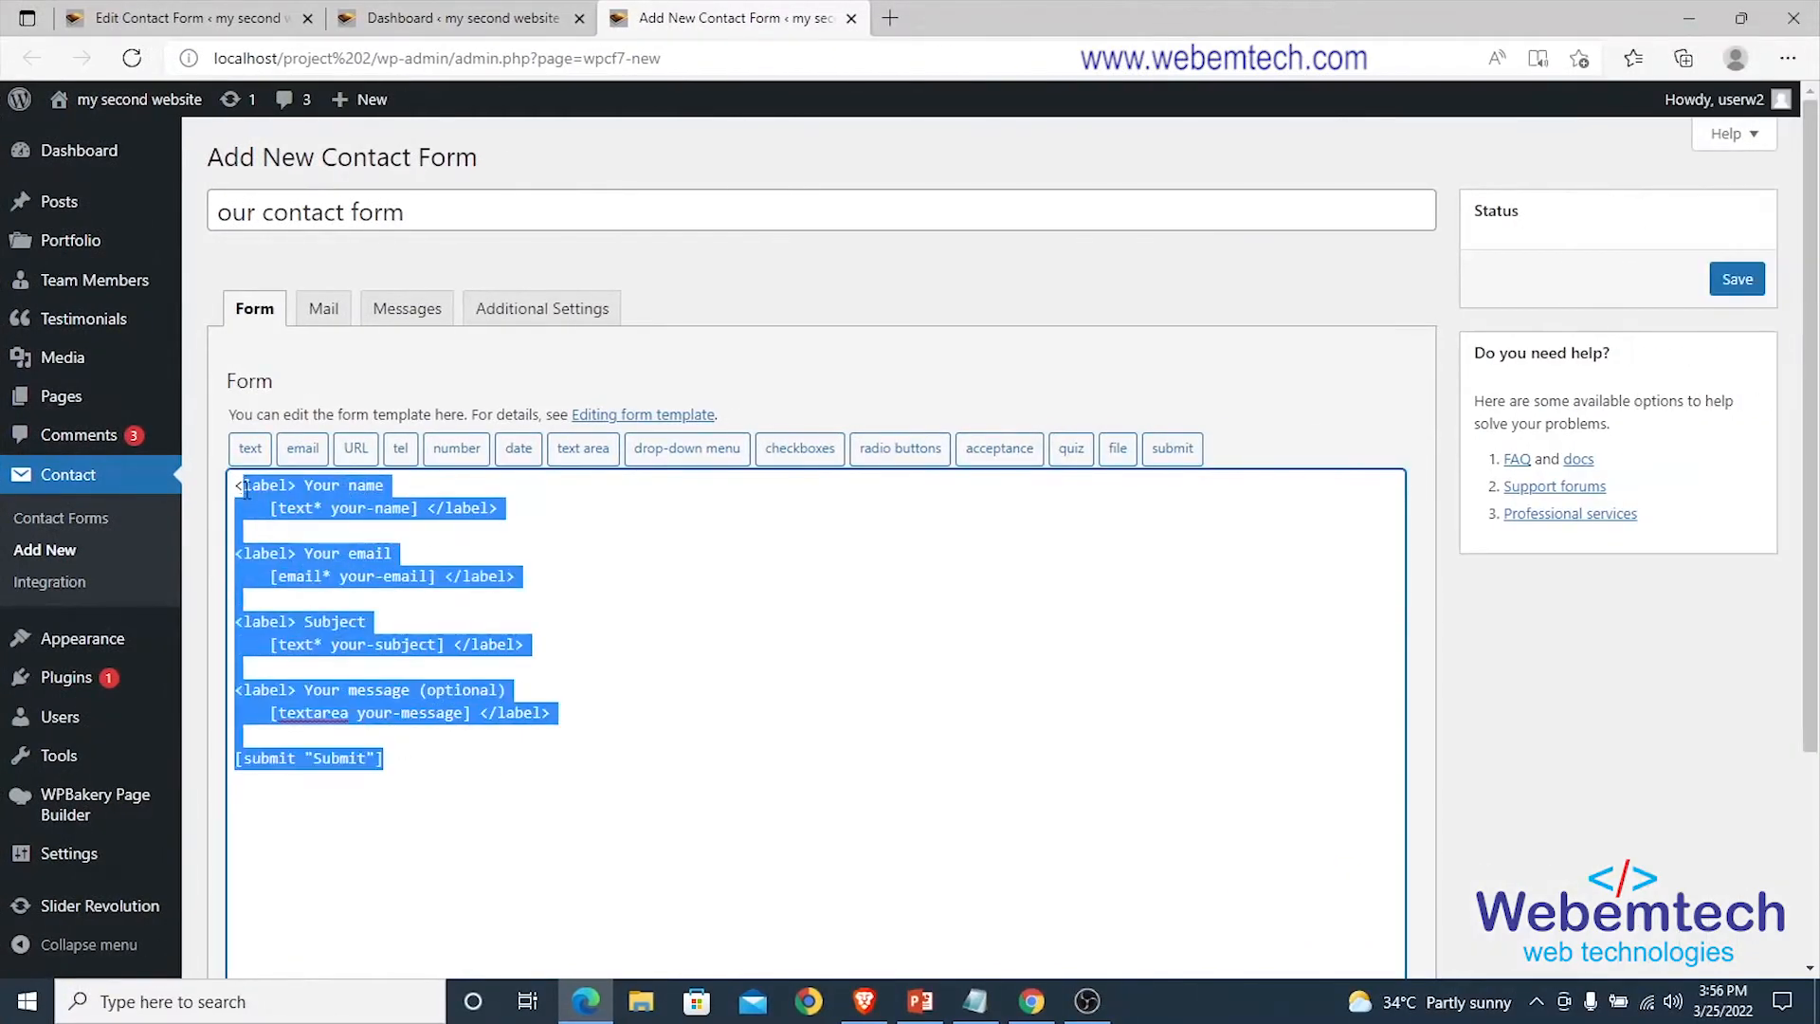
key(BackSpace)
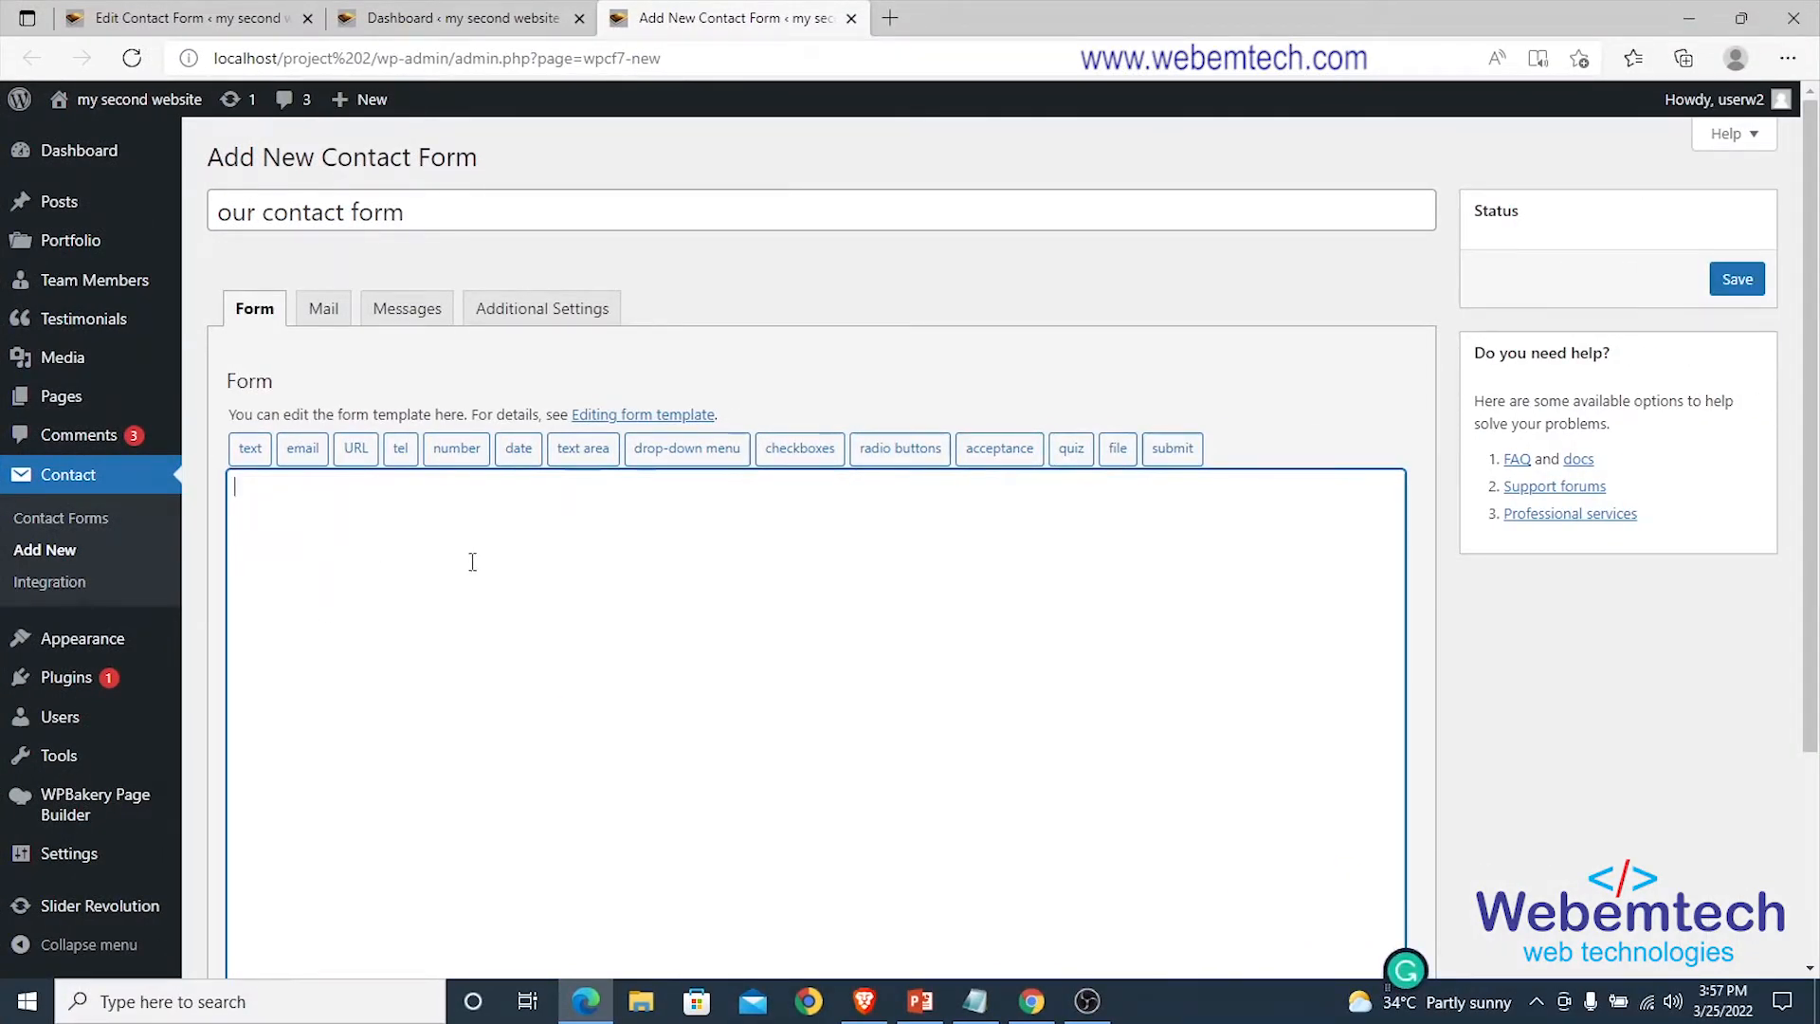
Insert a required FirstName text tag with 'First Name' as its placeholder.
click(246, 451)
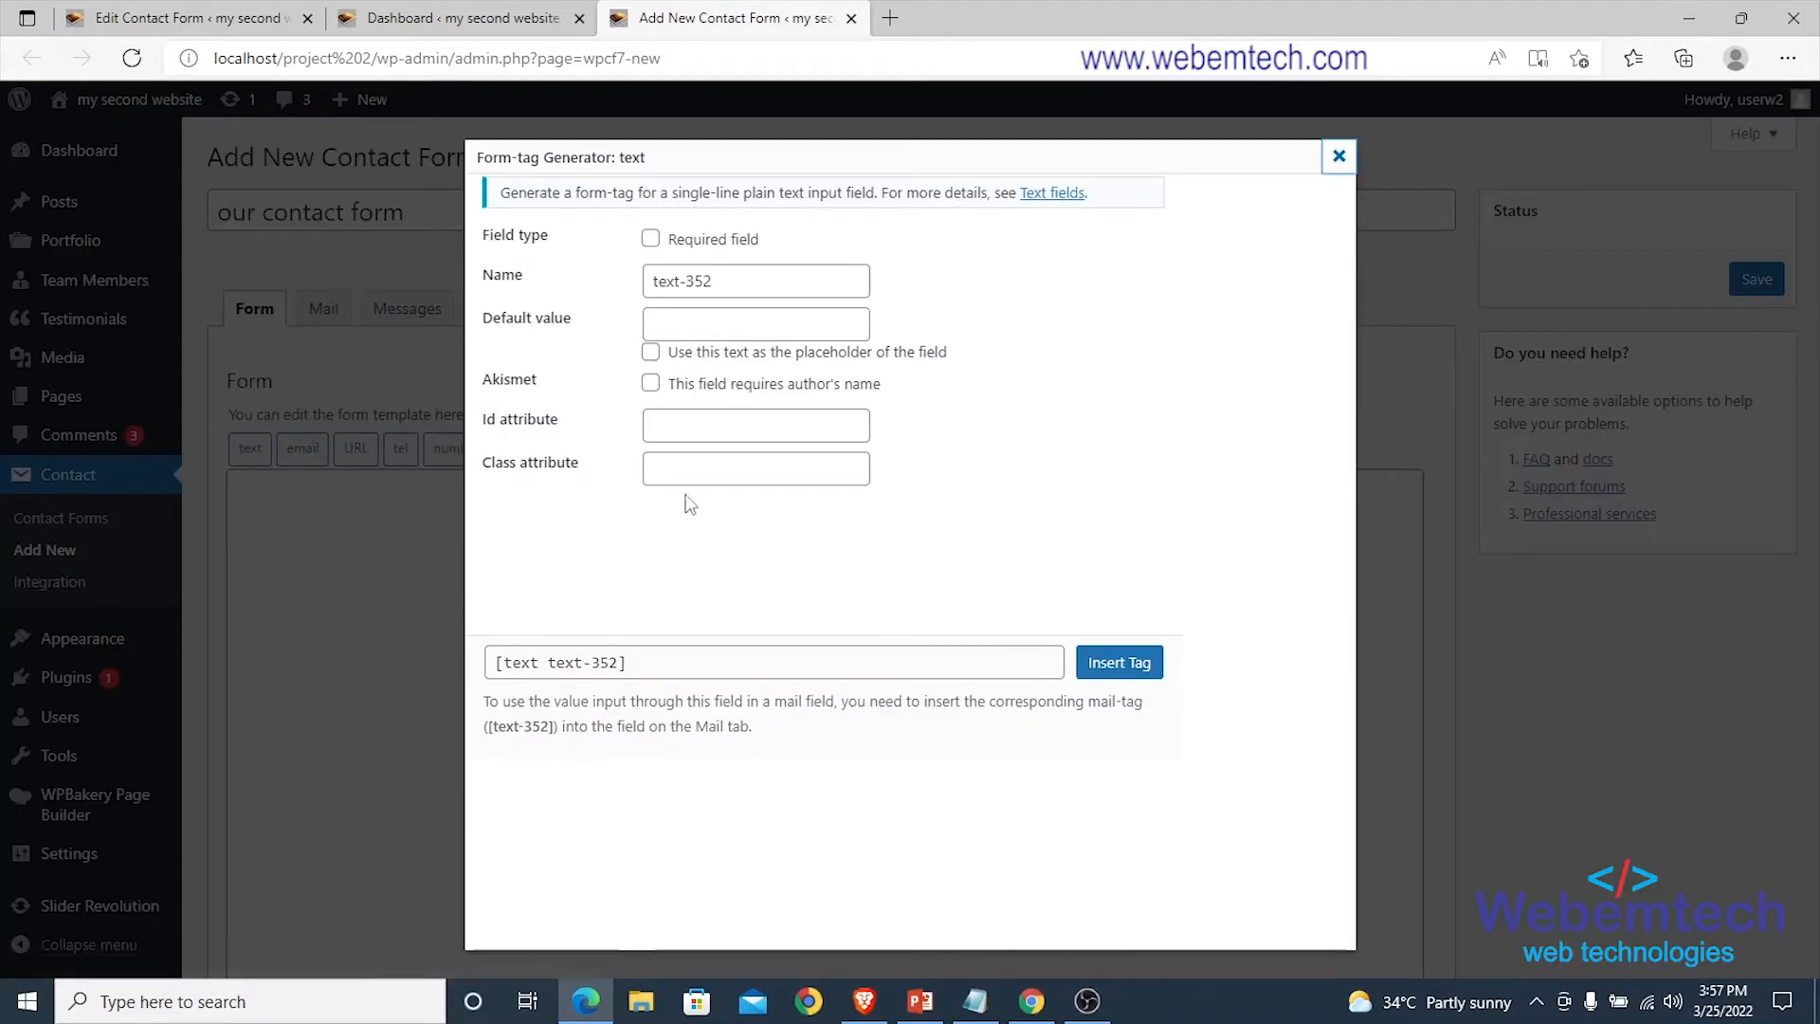
drag(722, 282, 628, 288)
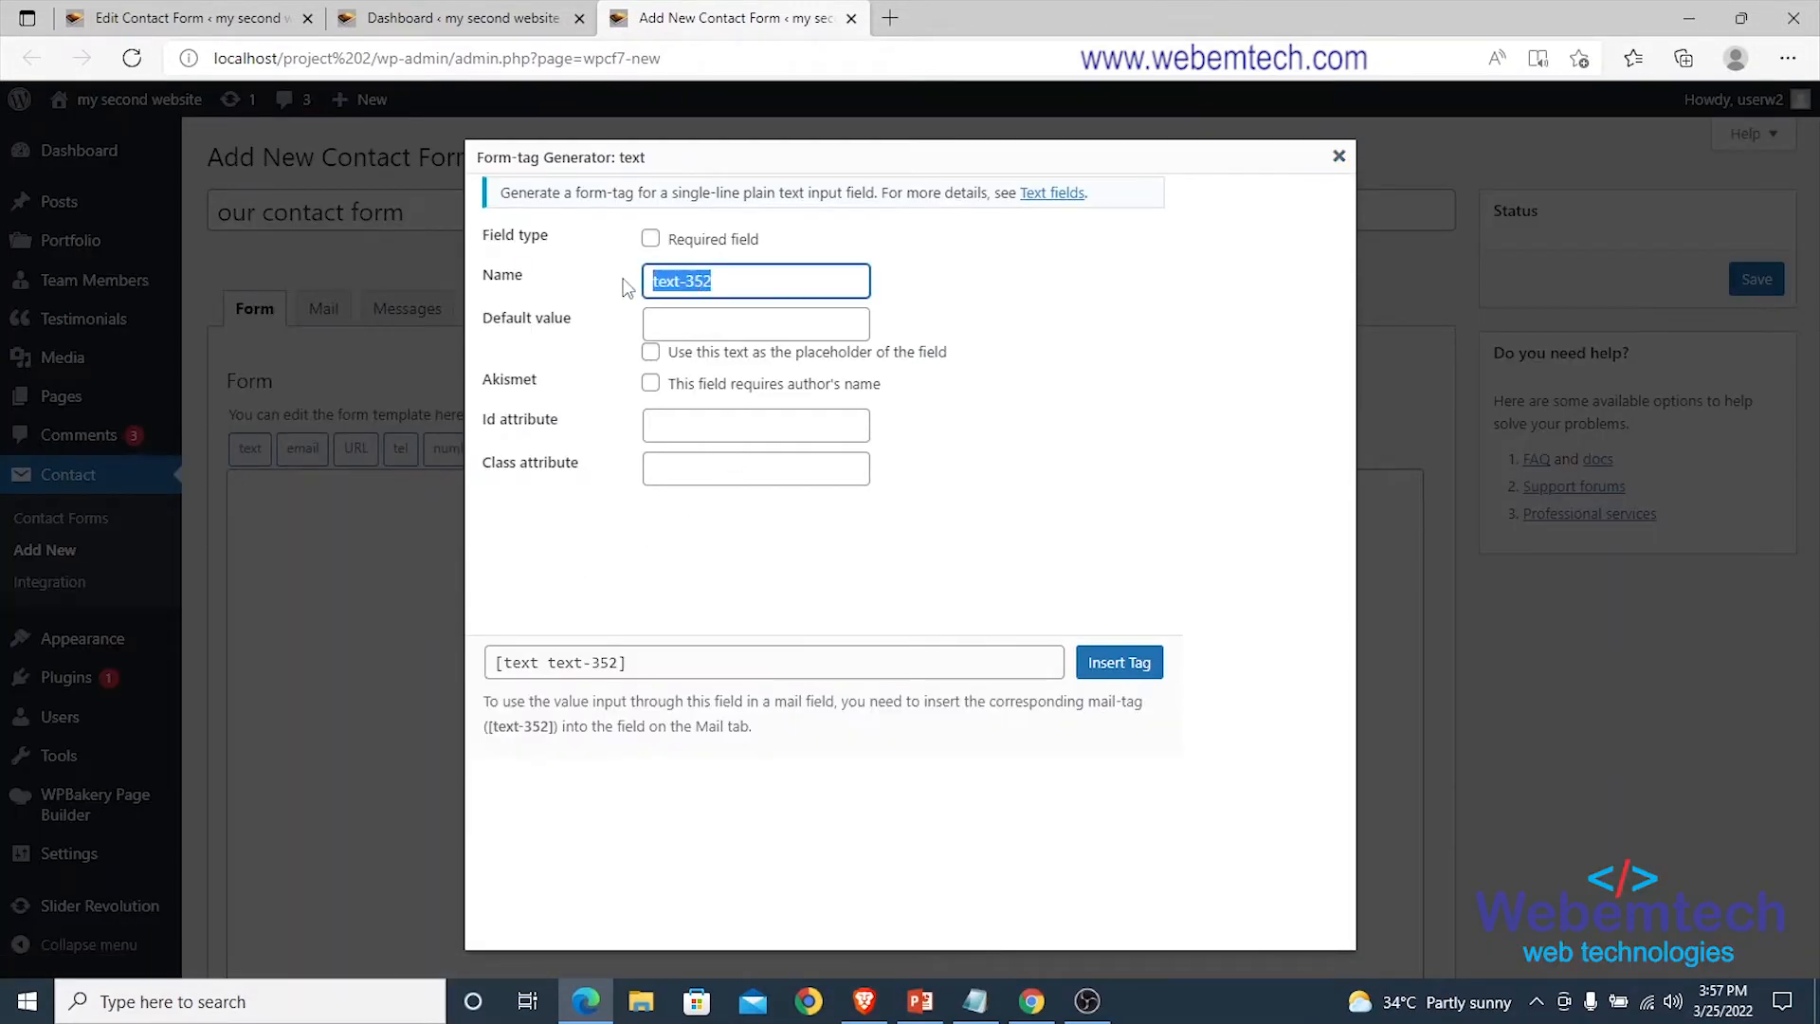
text(Fir)
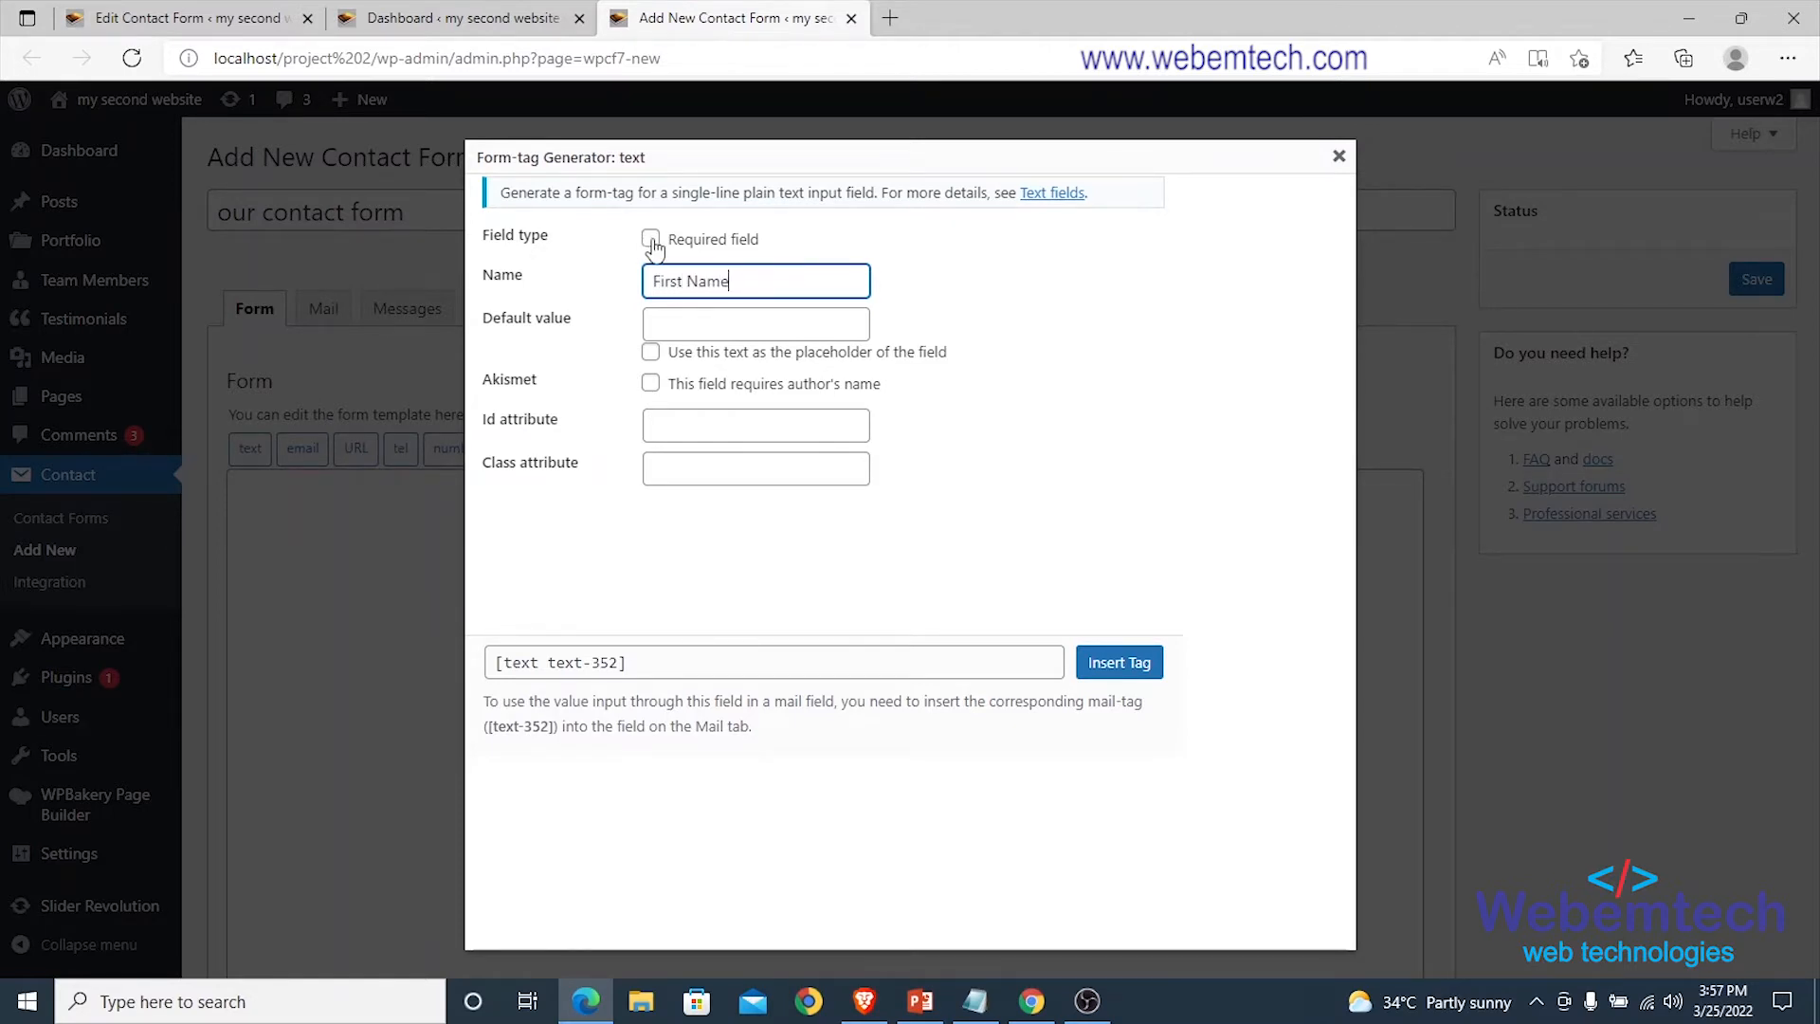
text(st Name)
click(651, 241)
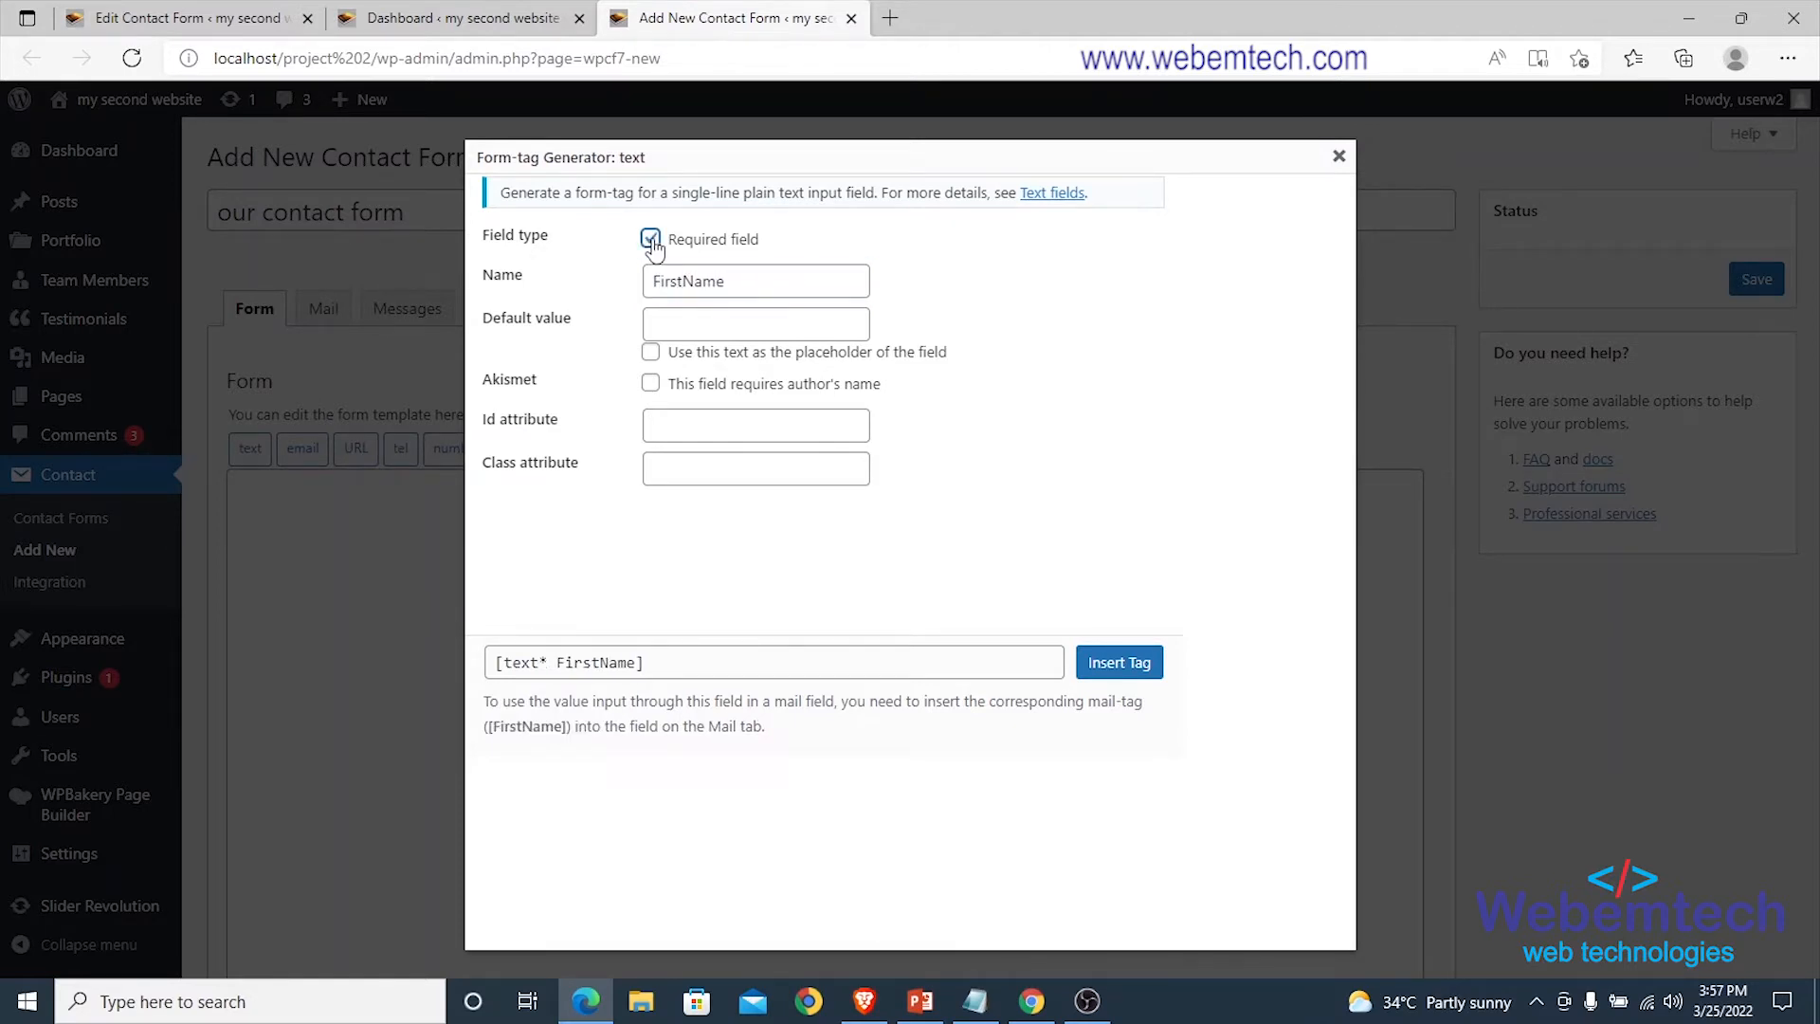
click(694, 325)
click(607, 229)
click(707, 325)
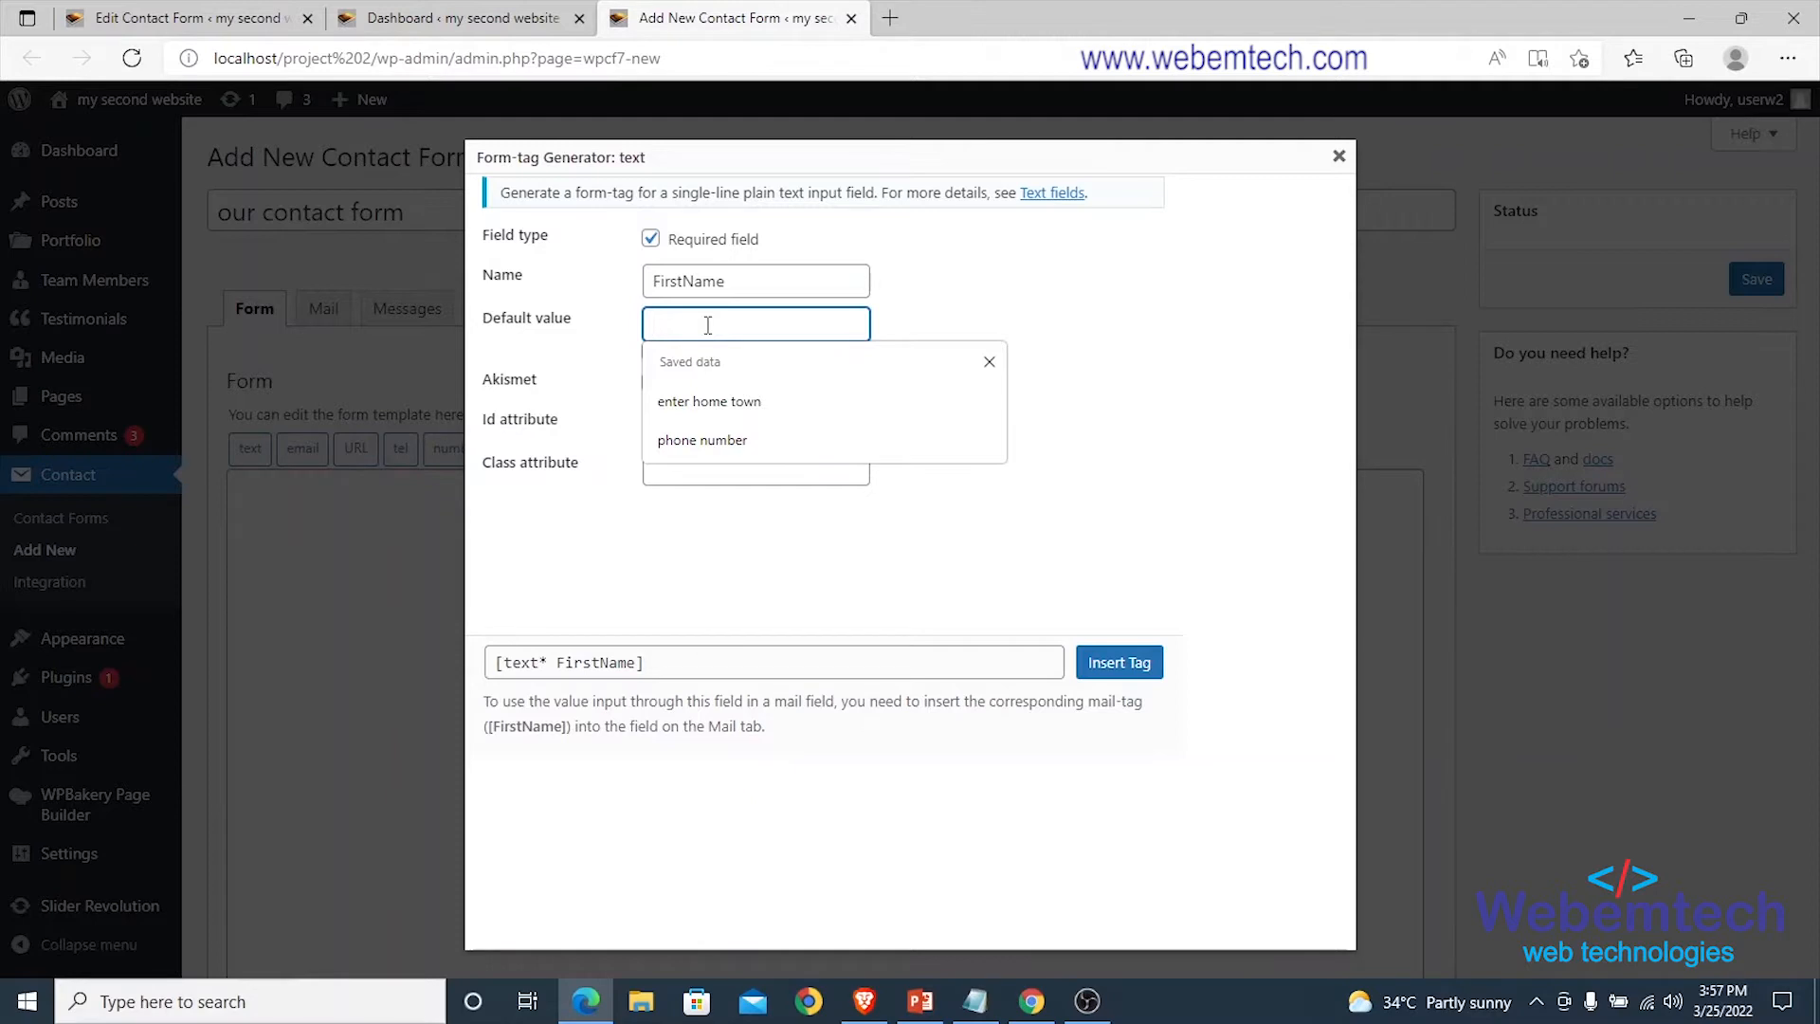
text(First Name)
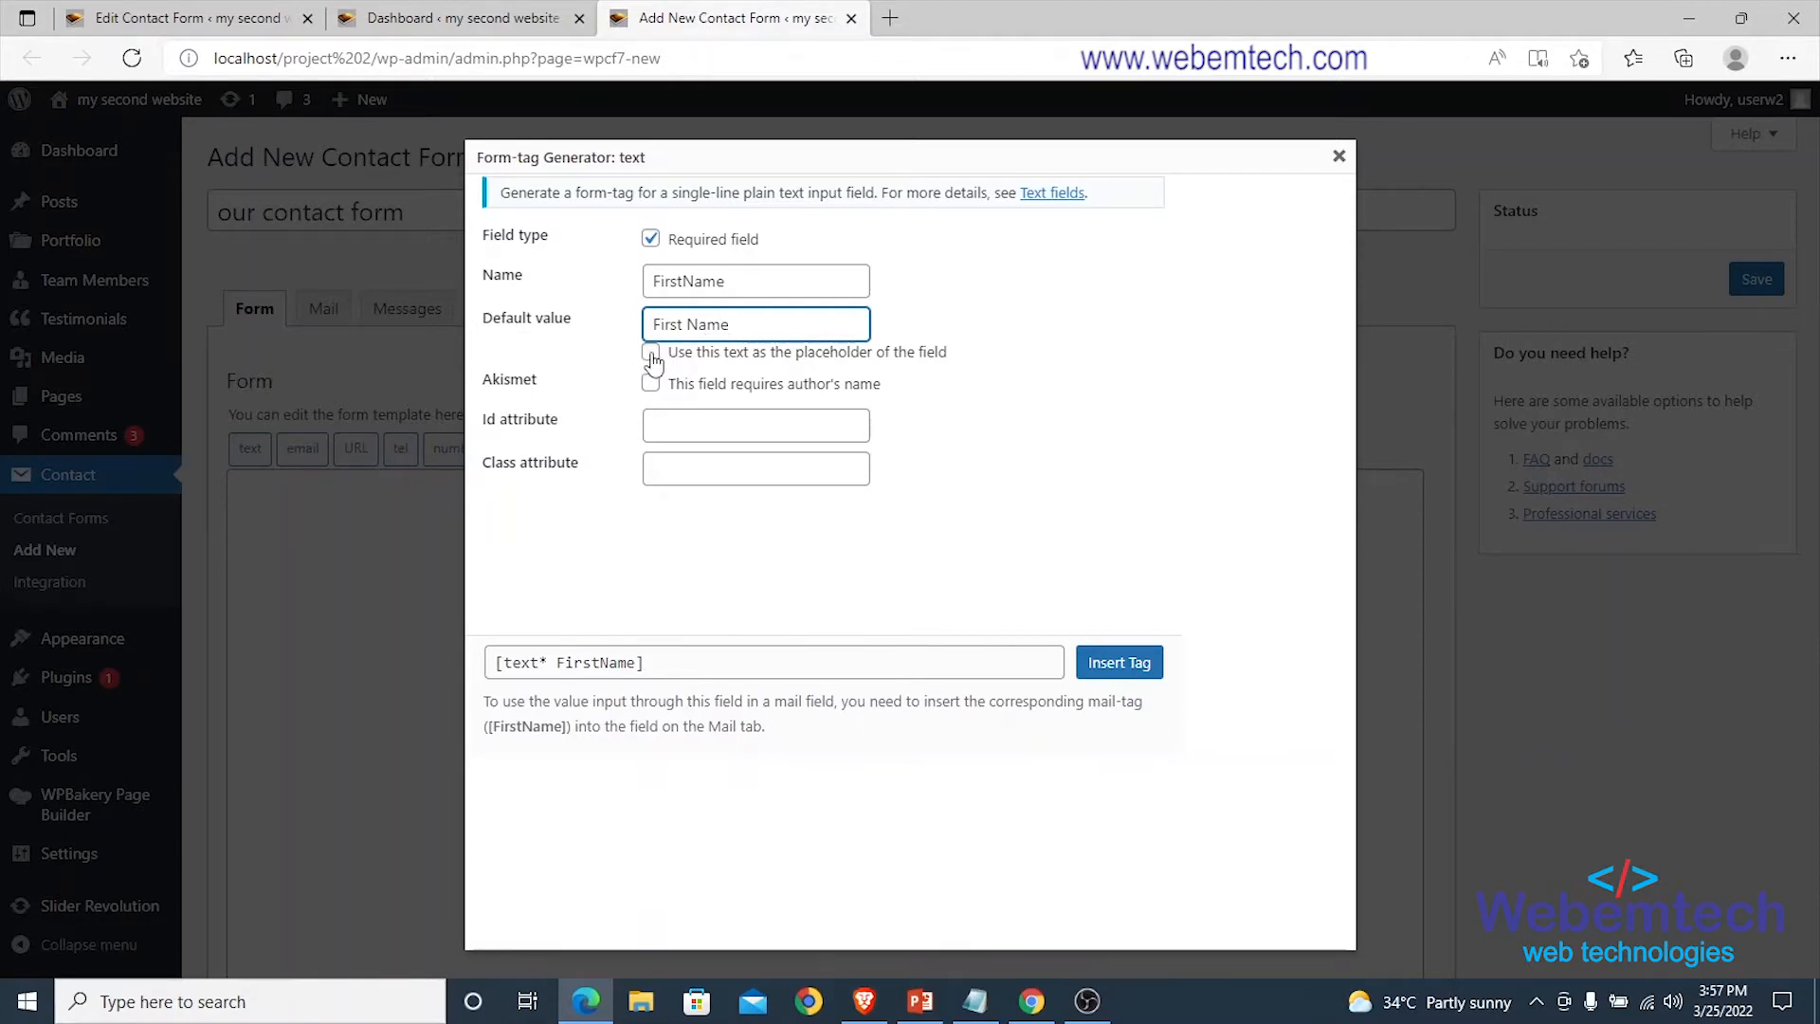
click(651, 355)
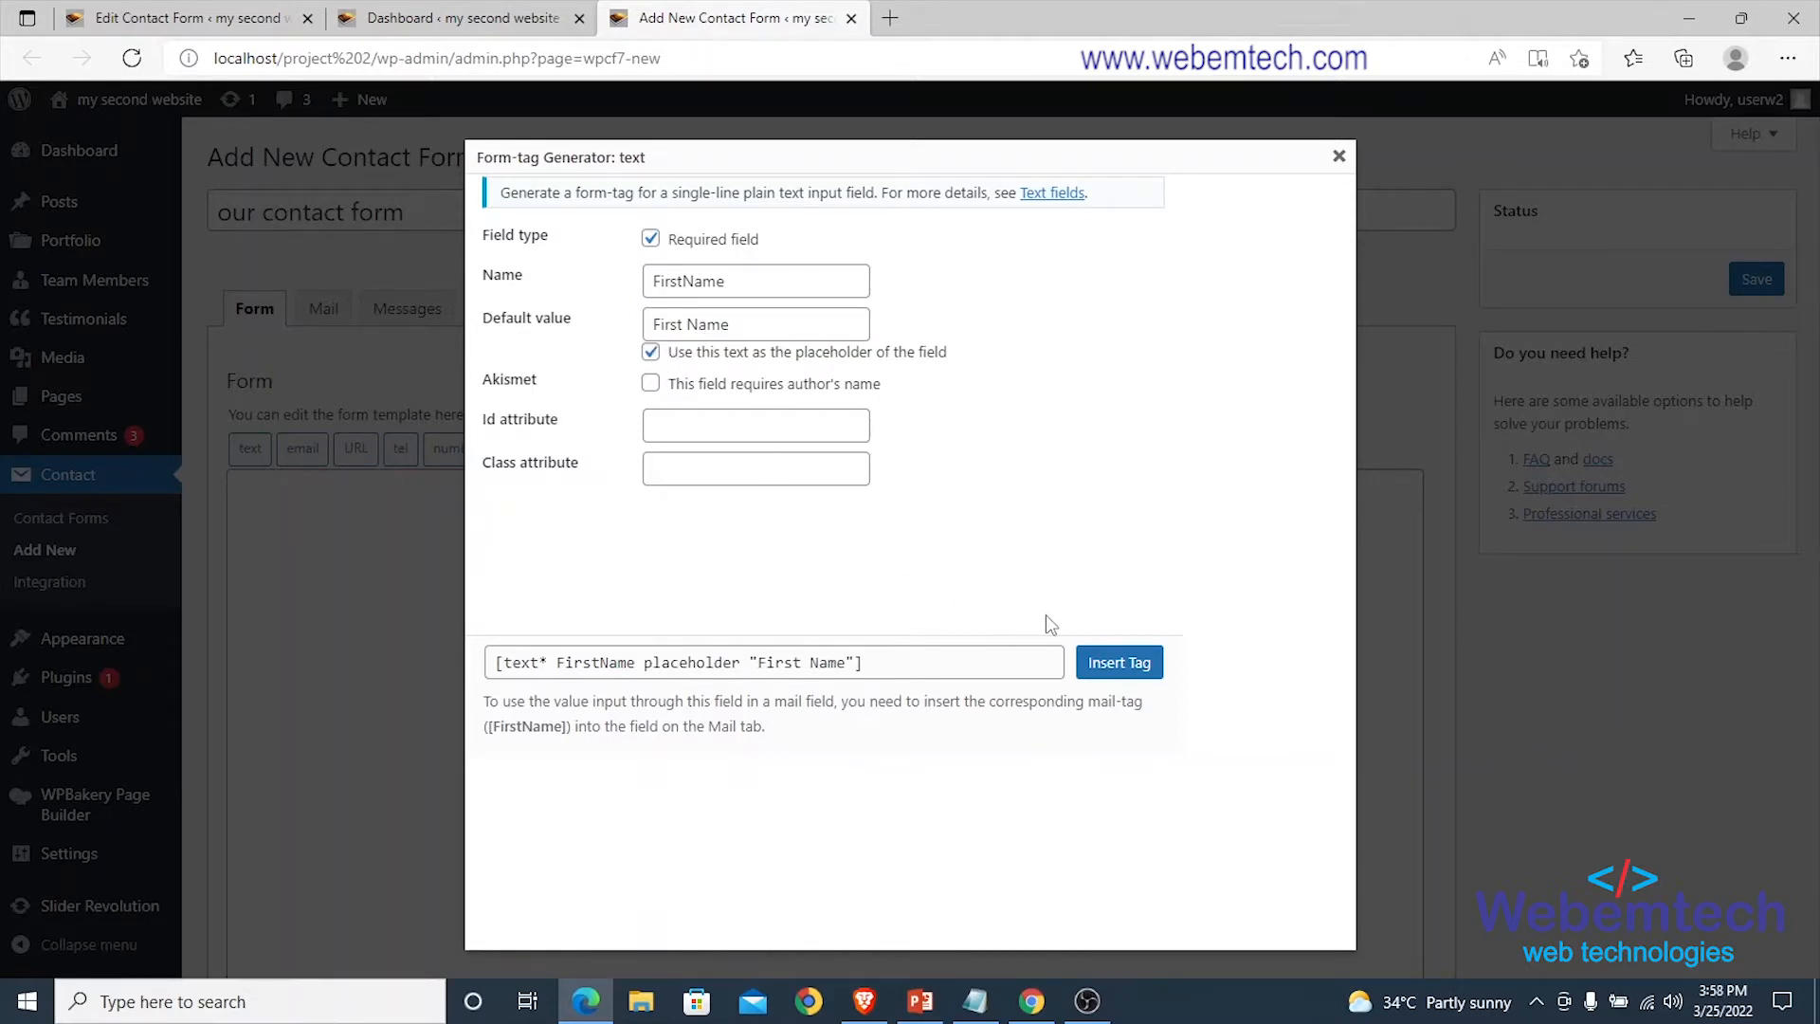
click(1119, 663)
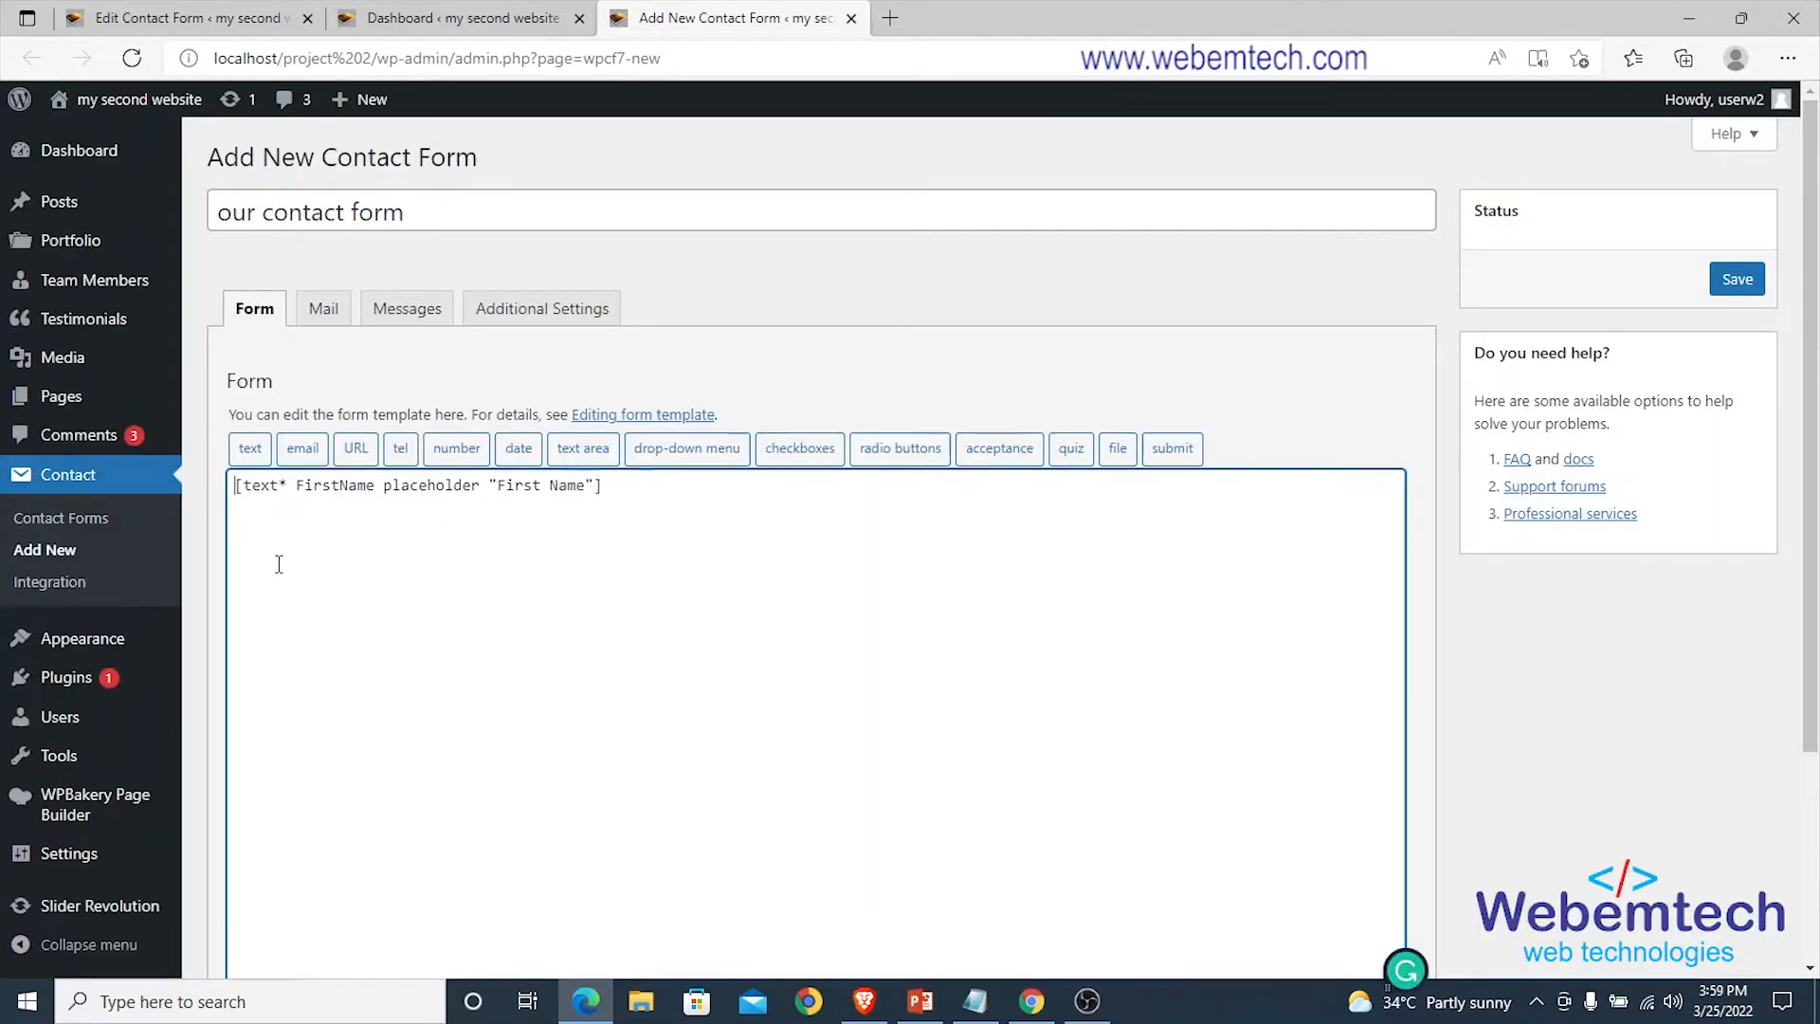
Wrap the FirstName tag in <label></label> and open a new <label> line below it.
key(Return)
key(Up)
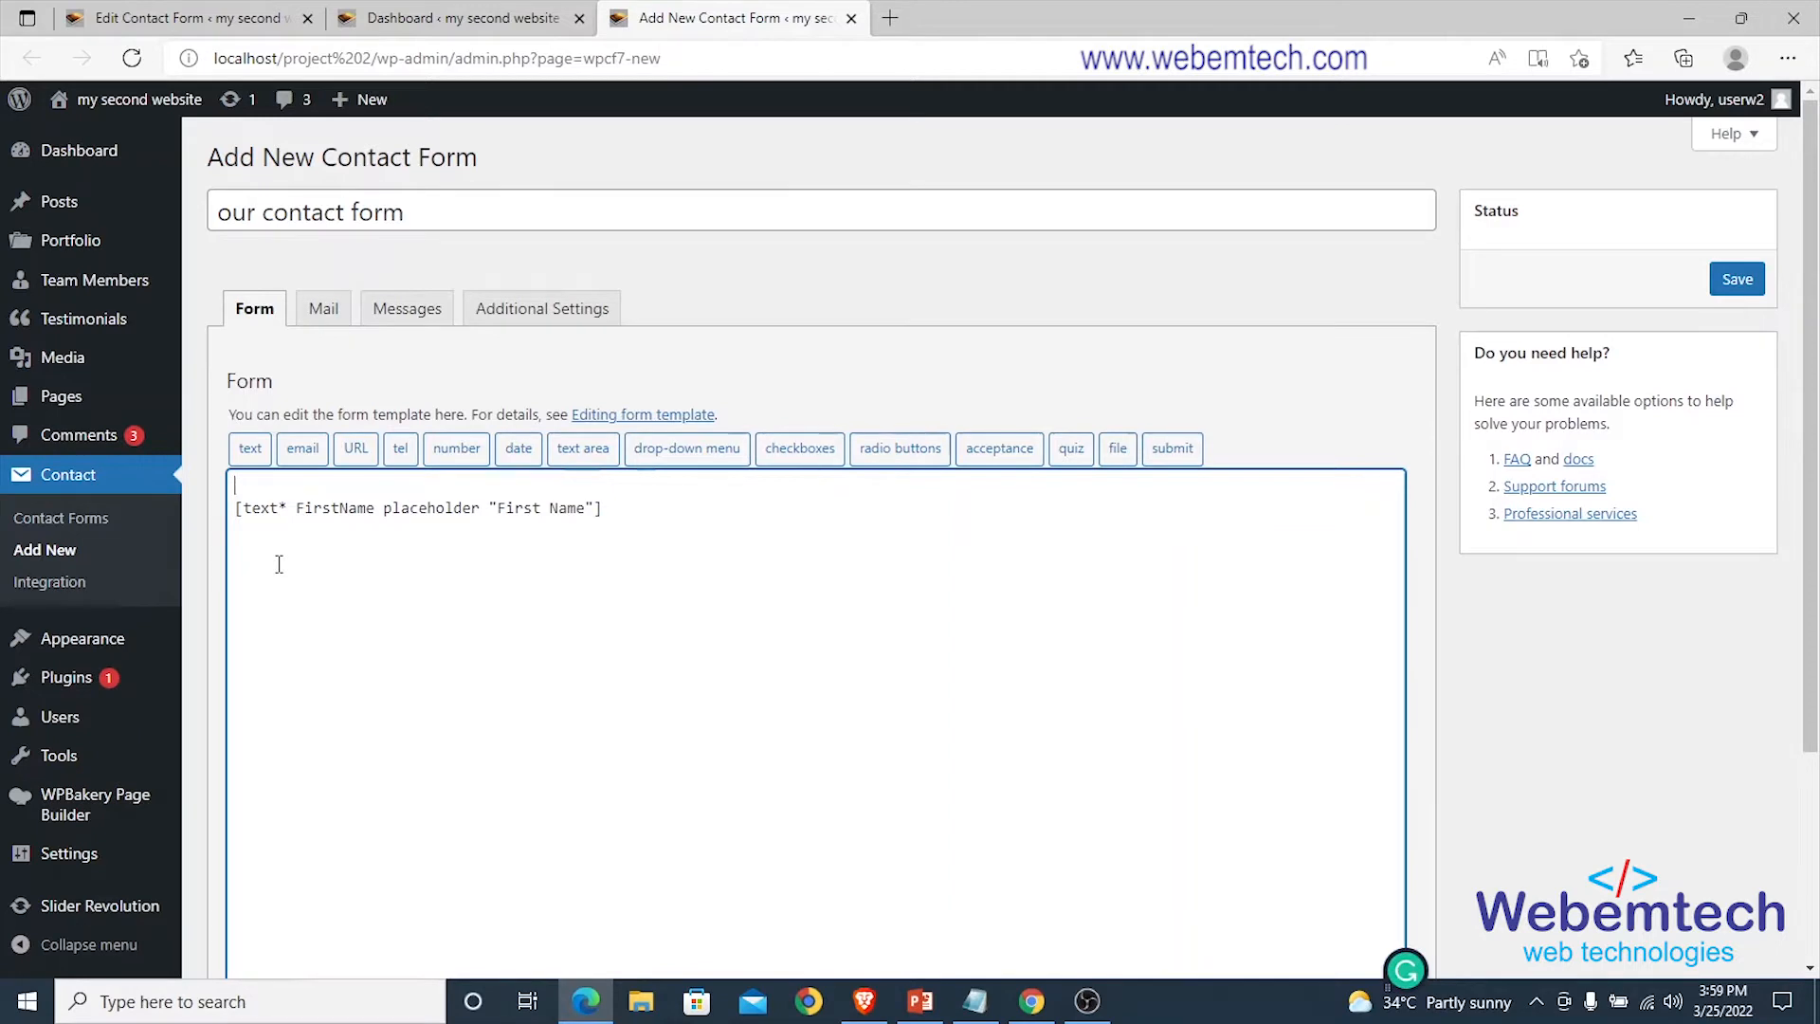
text(<>)
text(label>)
click(645, 509)
text(</lable)
key(End)
key(Return)
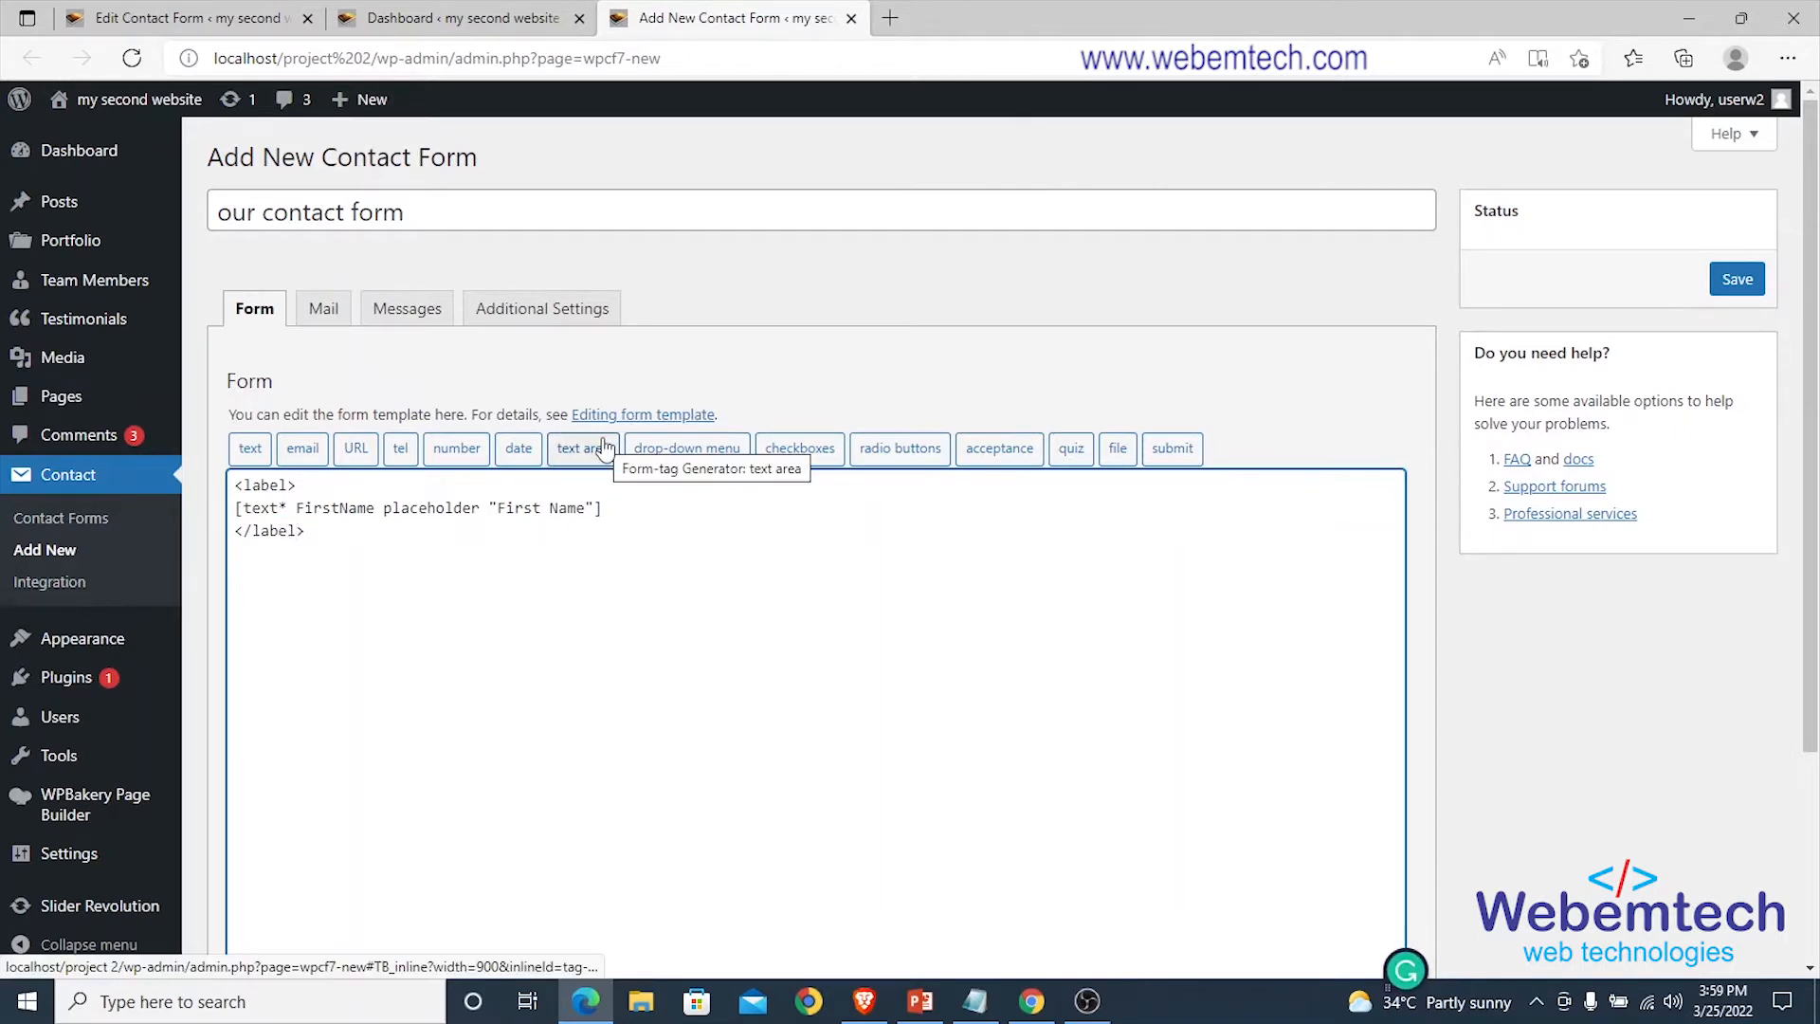
text(<)
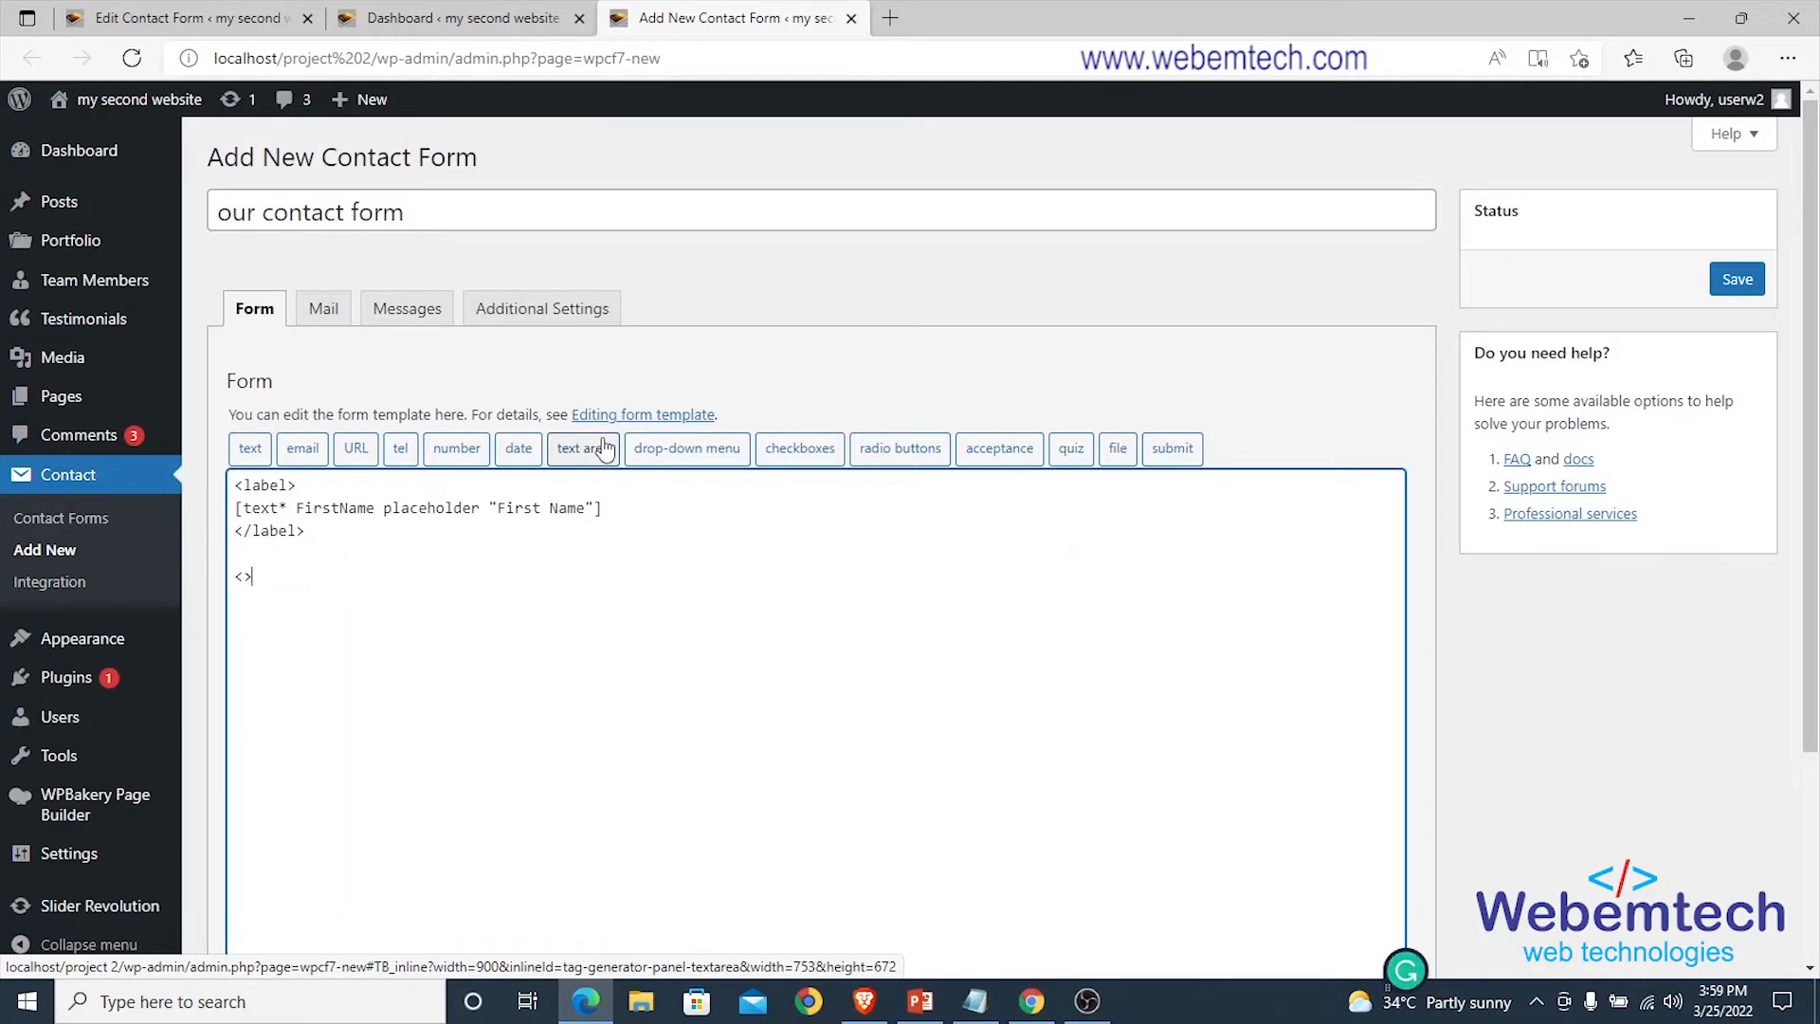
text(label>)
Insert a LastName text tag with default value 'Last Name'.
click(251, 448)
drag(748, 282, 628, 292)
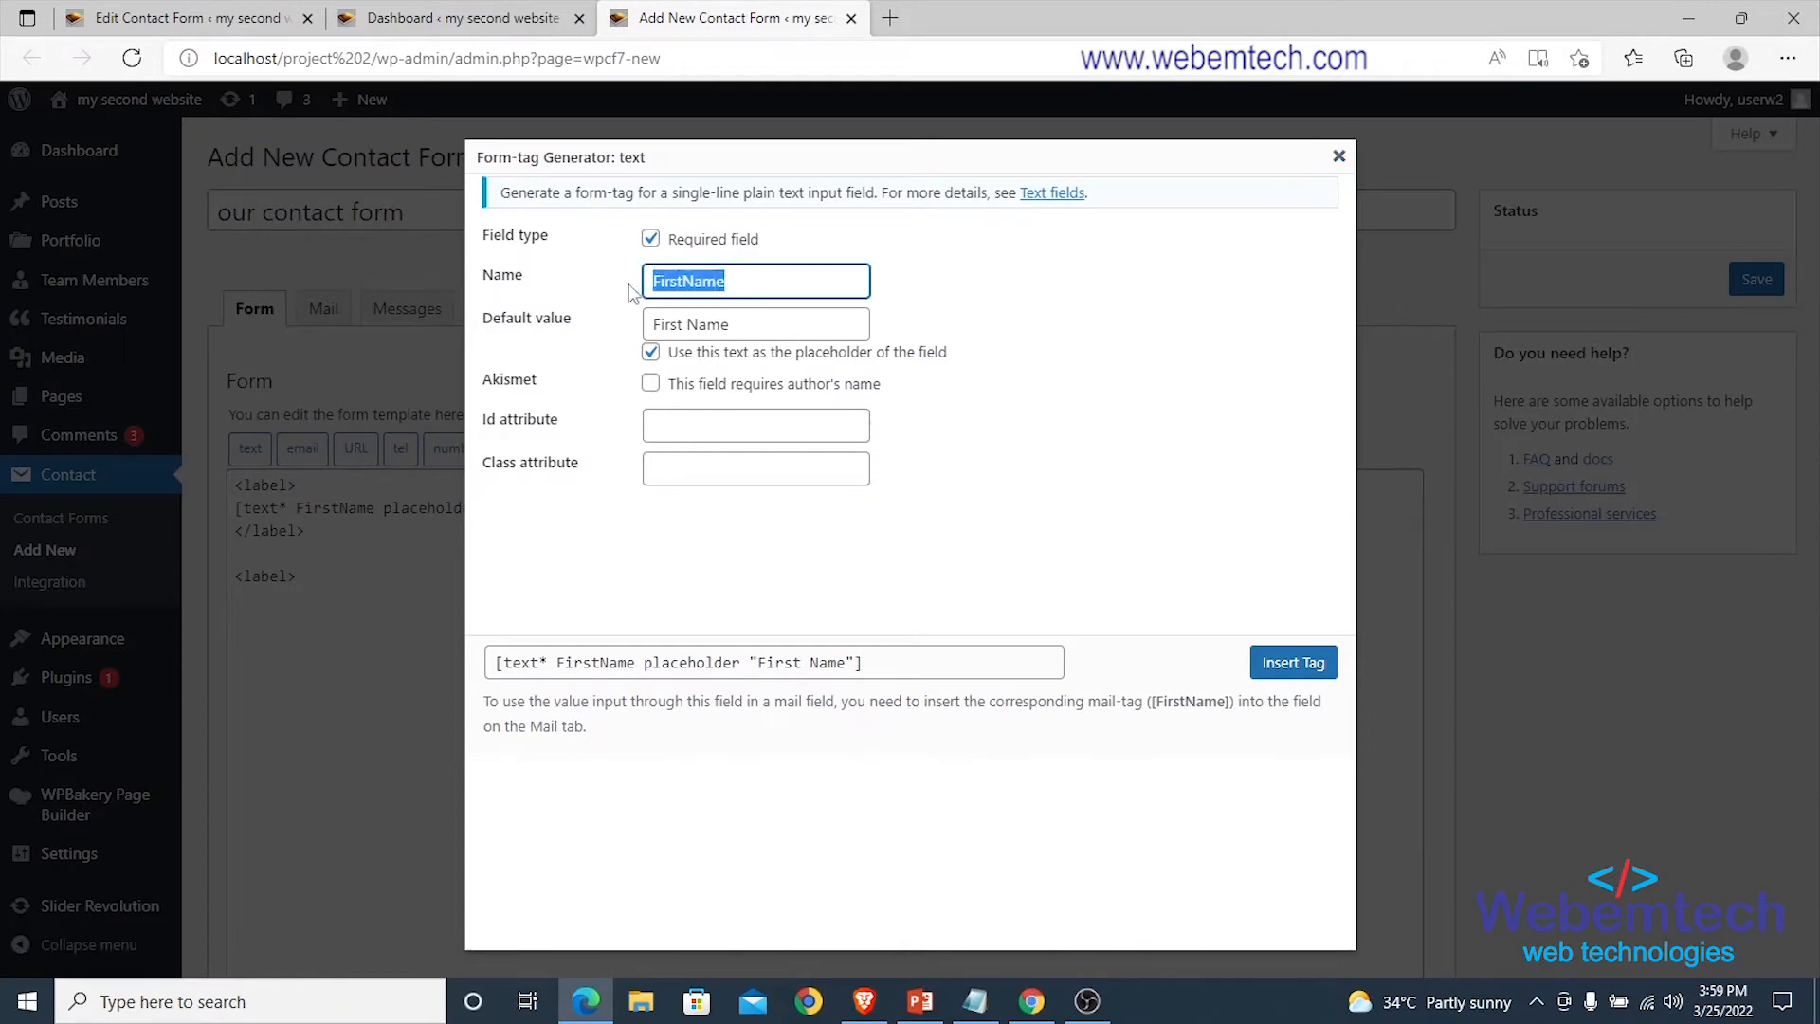
text(LastName)
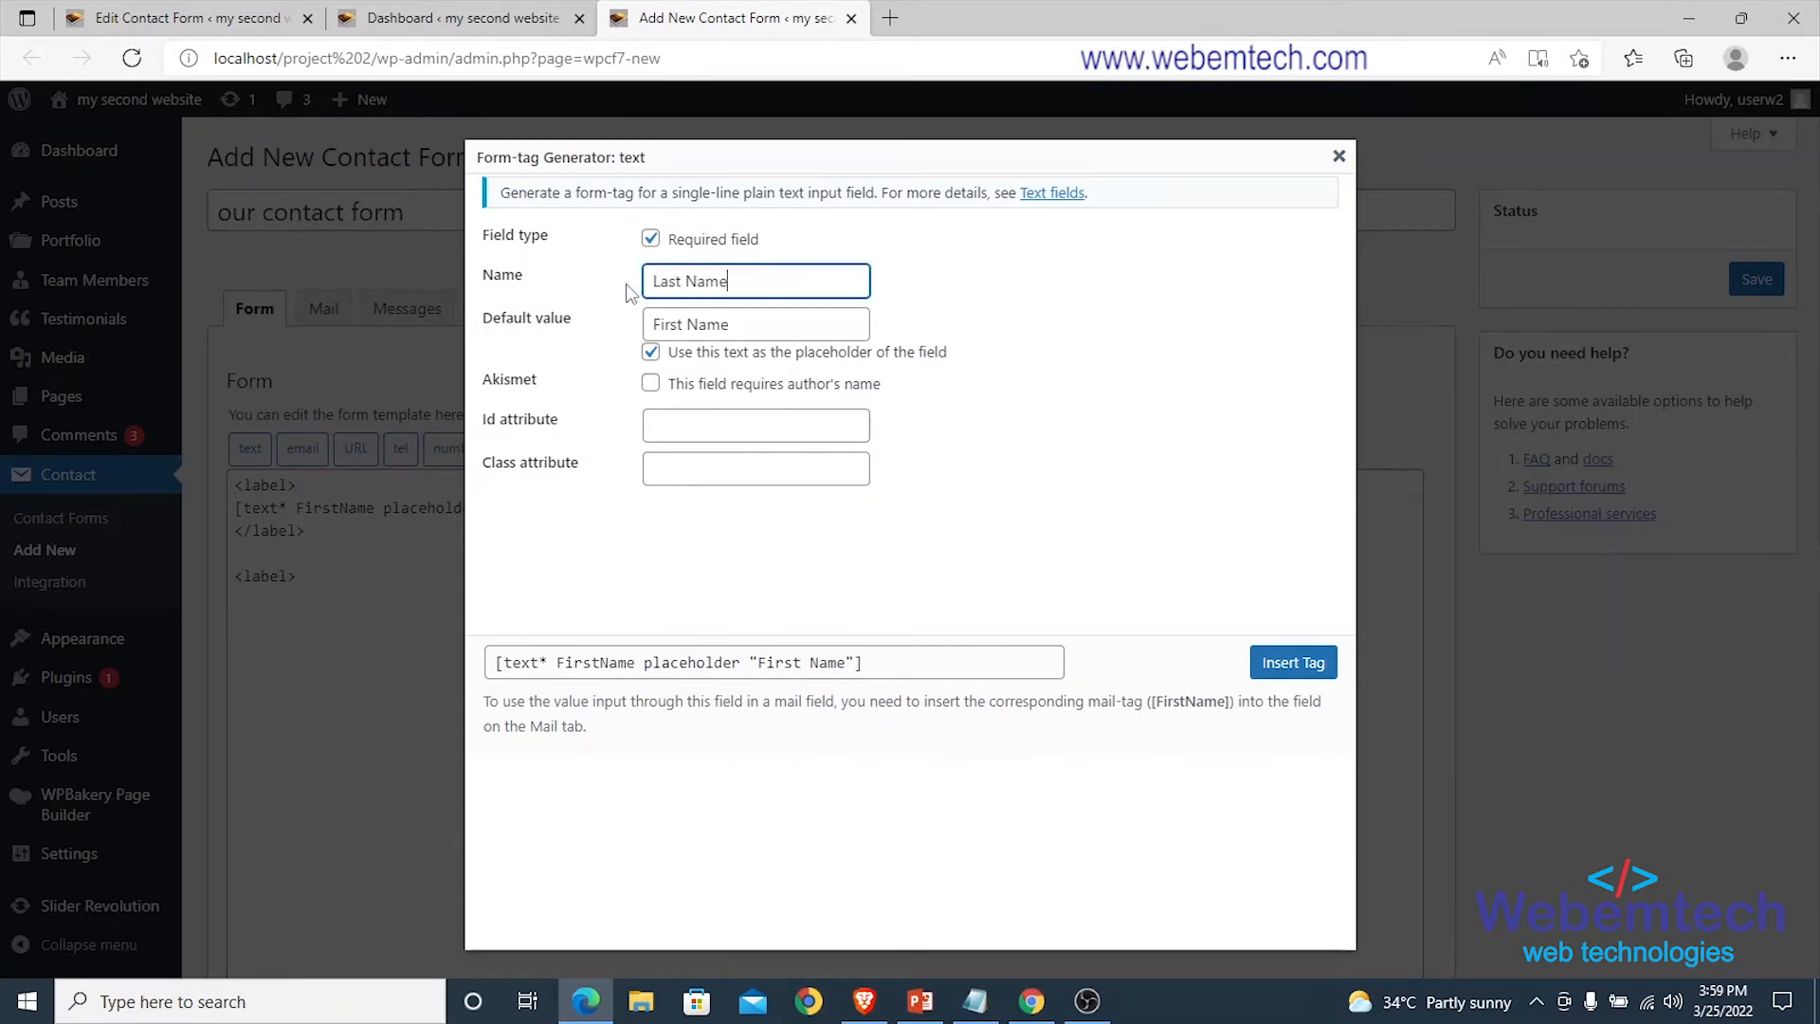
key(Tab)
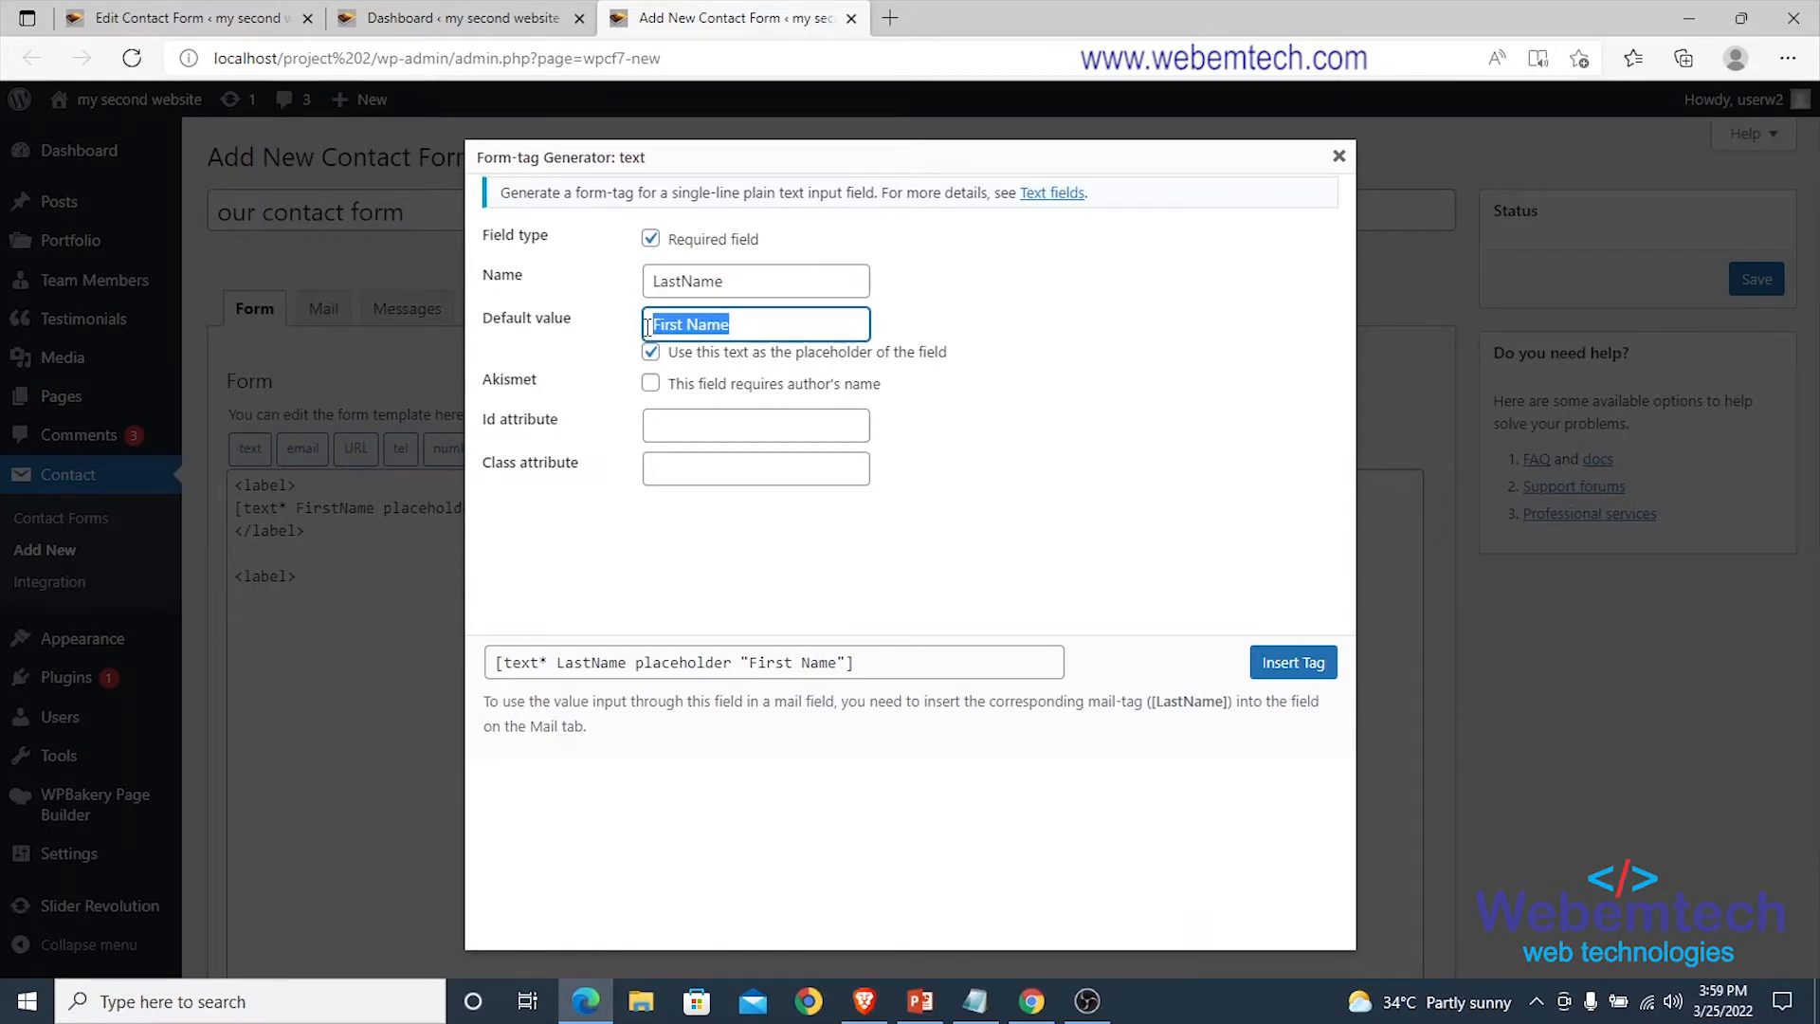
text(La)
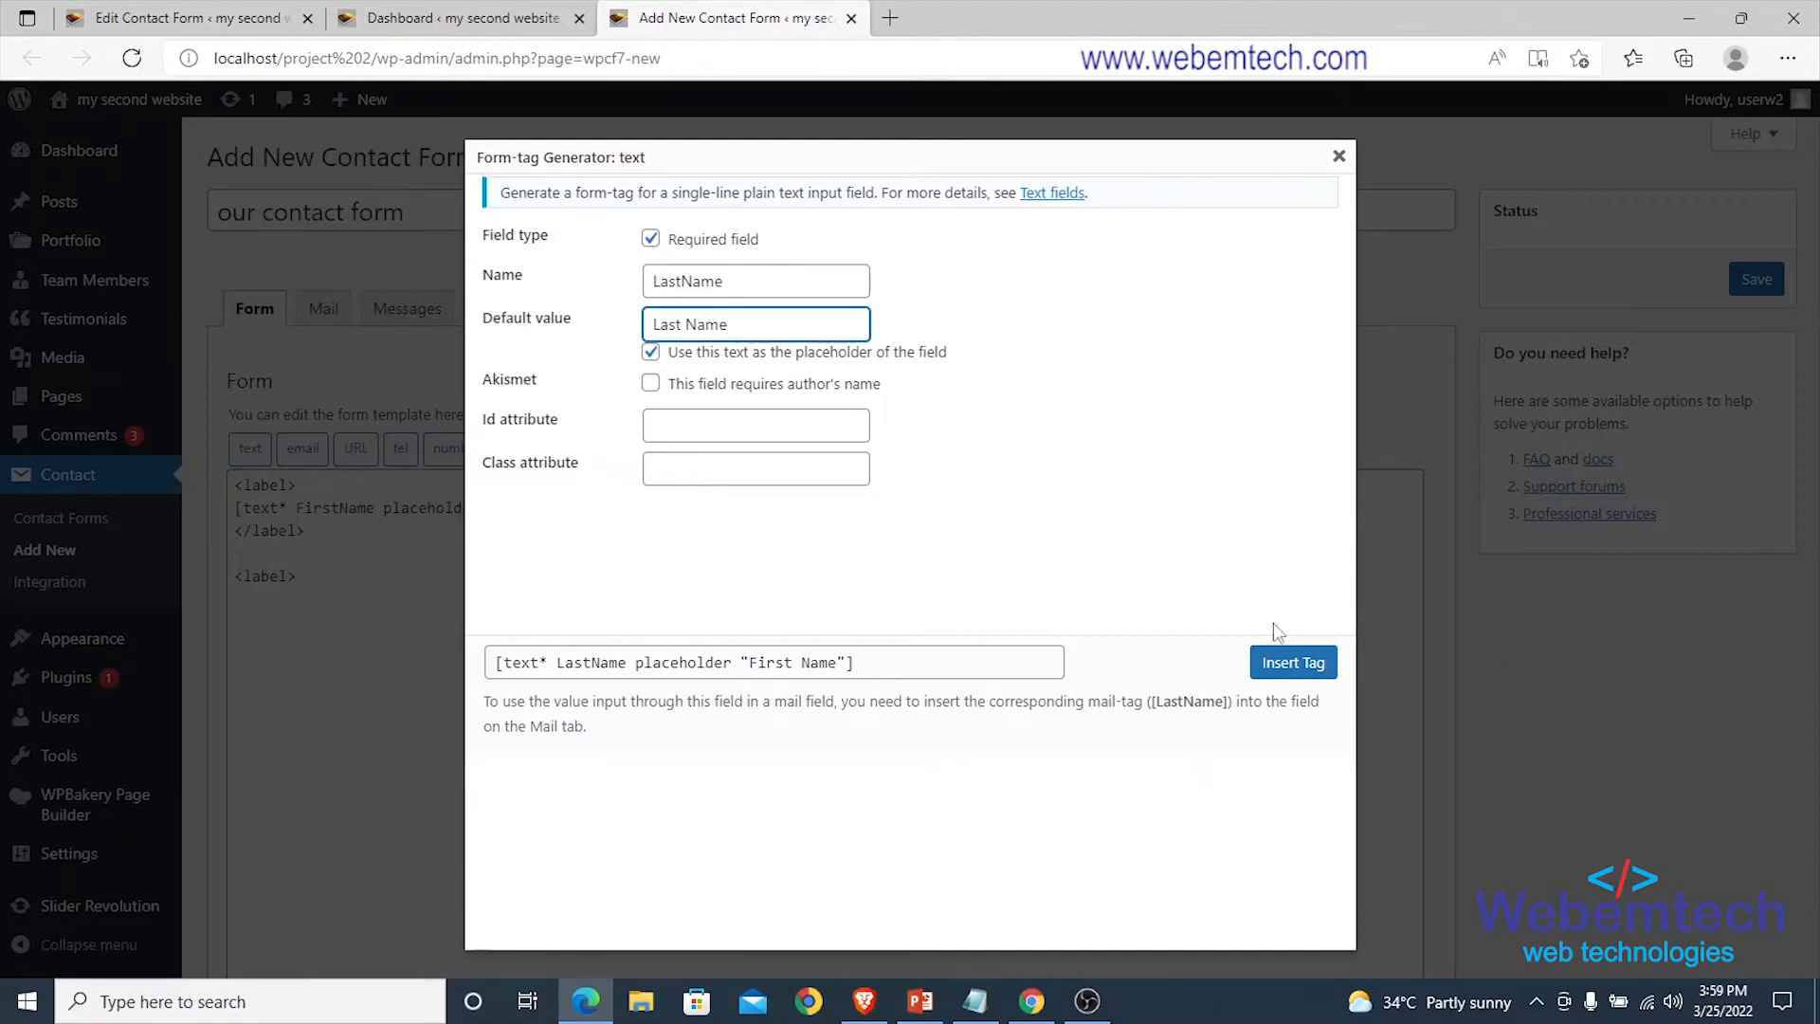
click(1273, 666)
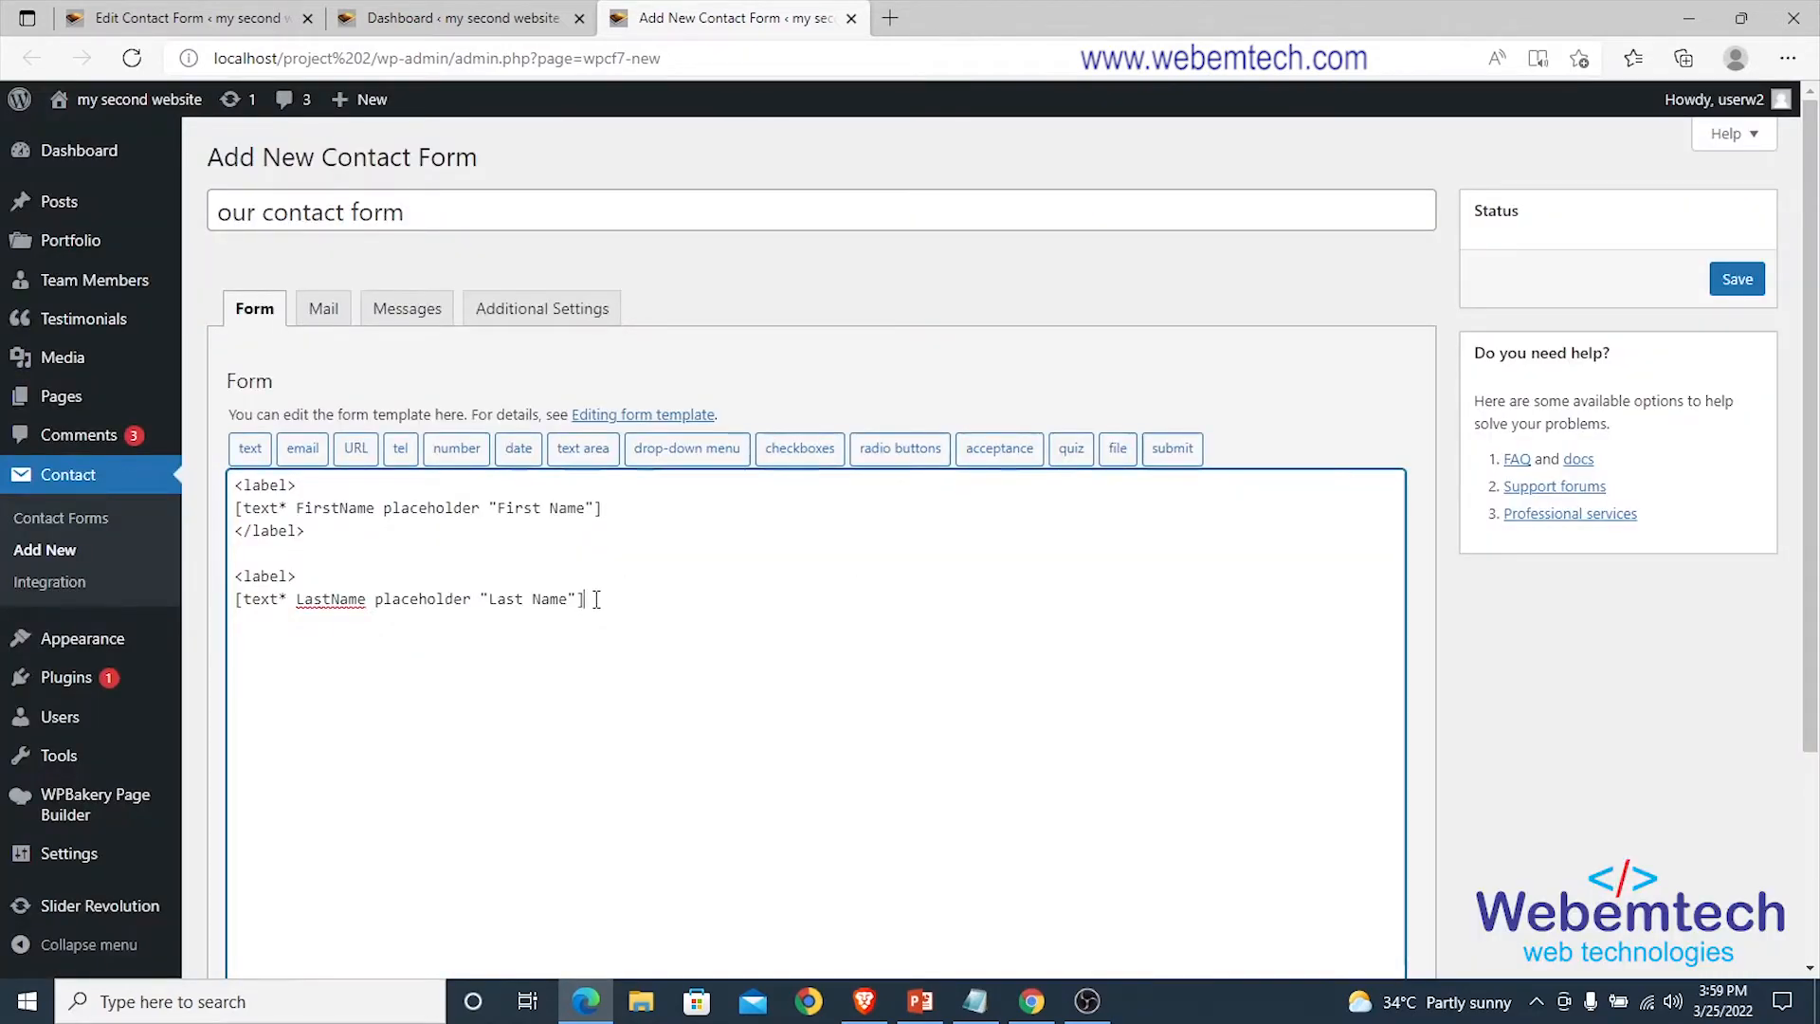
Close the LastName label with </label> and start a new <label>.
text(</)
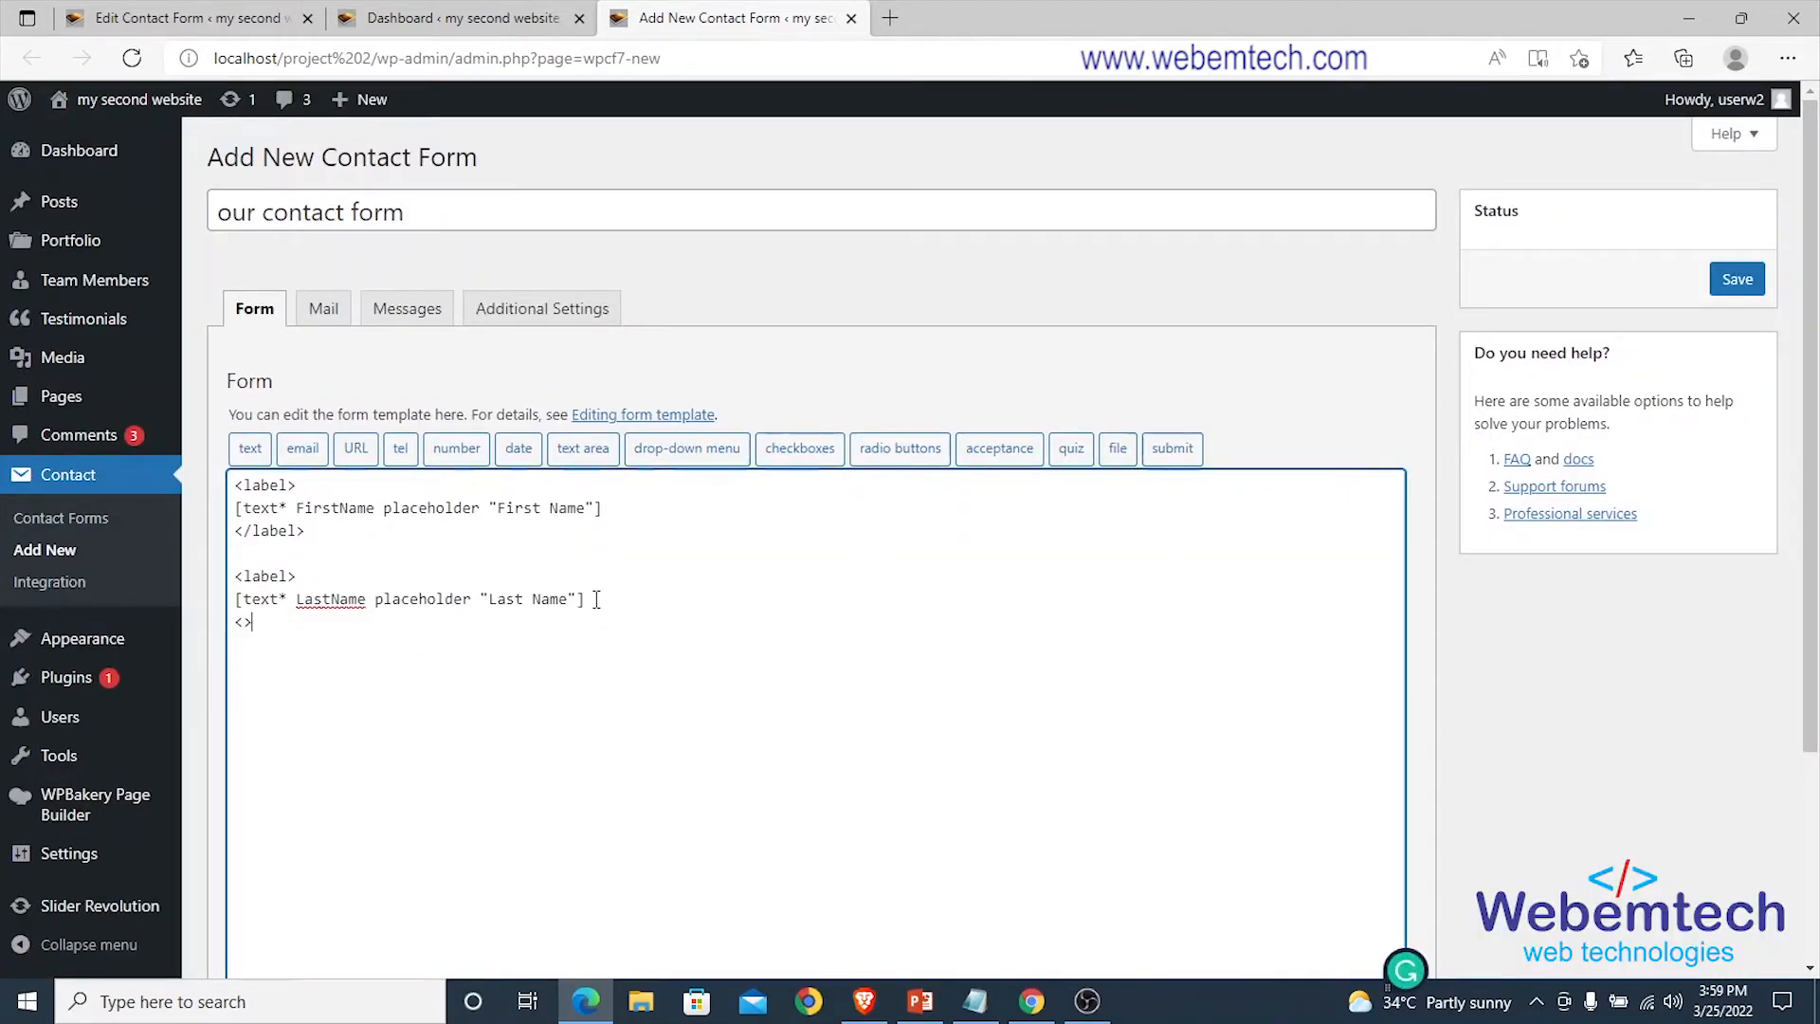
text(labl>)
key(BackSpace)
key(BackSpace)
text(el>  <>)
key(Left)
text(label)
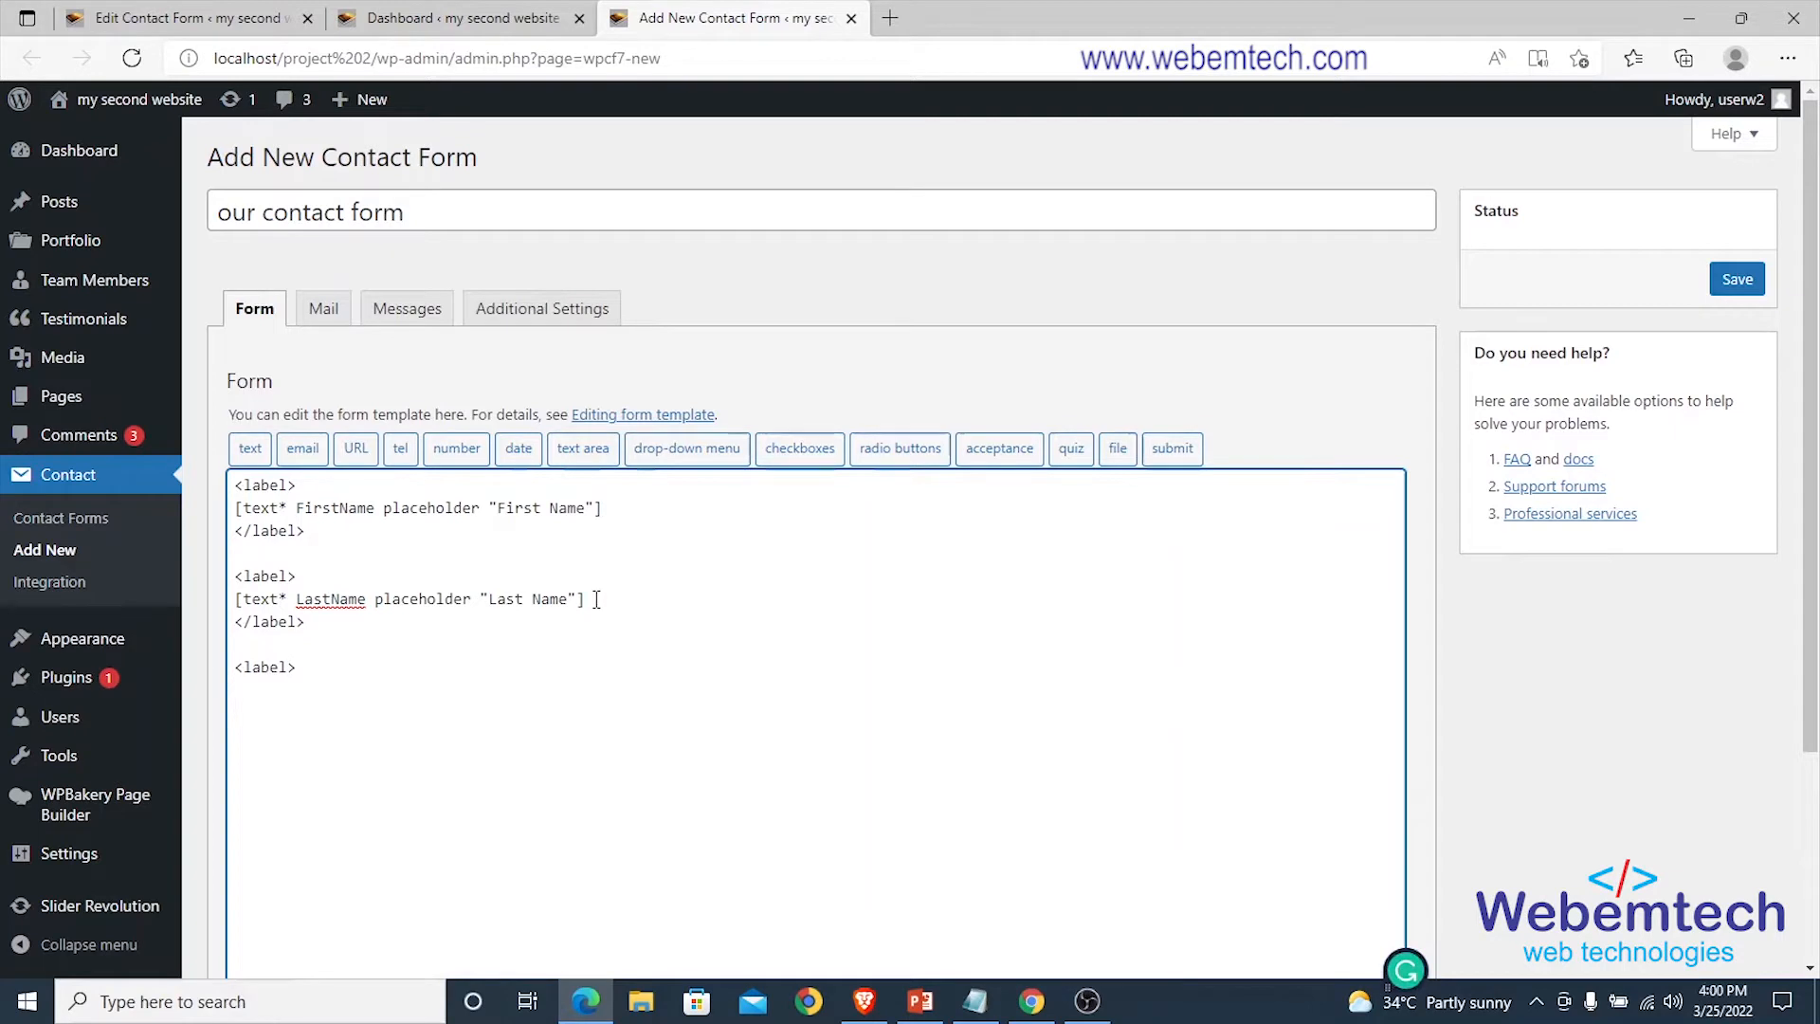
Insert a required Gender drop-down with options Male and Female and a blank first item.
click(654, 461)
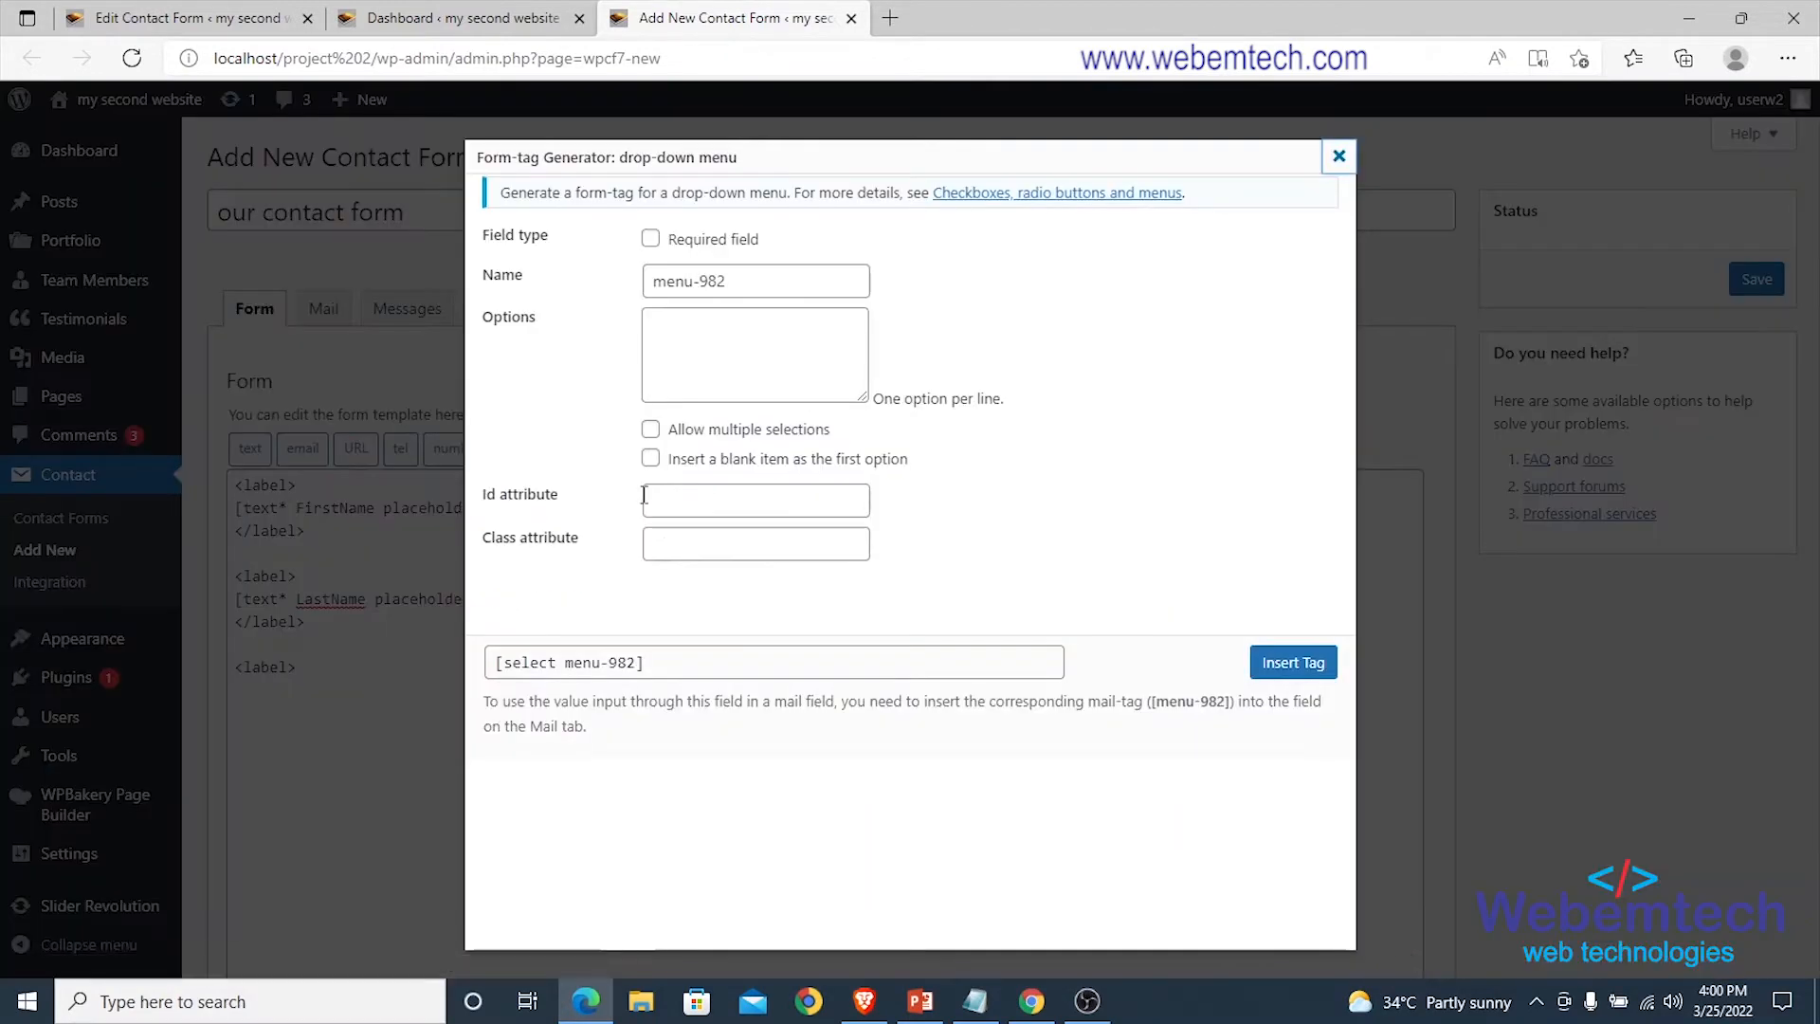
click(650, 239)
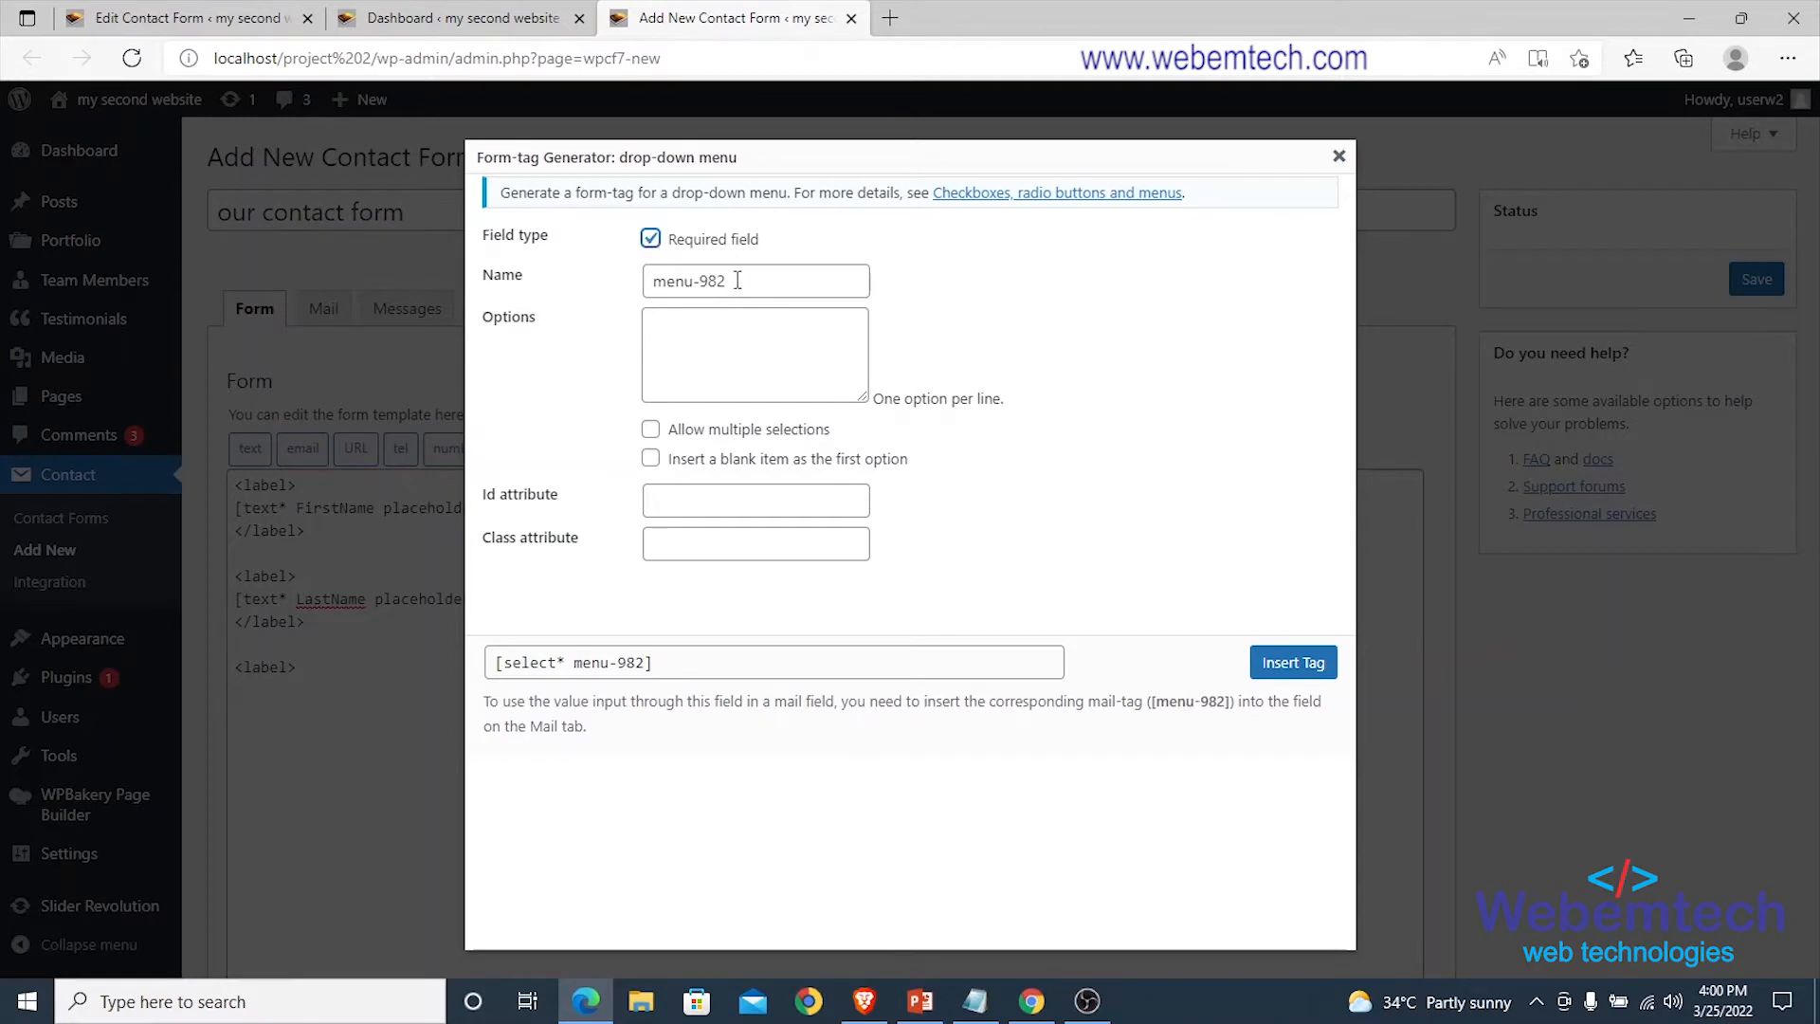
drag(737, 280, 644, 290)
key(BackSpace)
text(Gender)
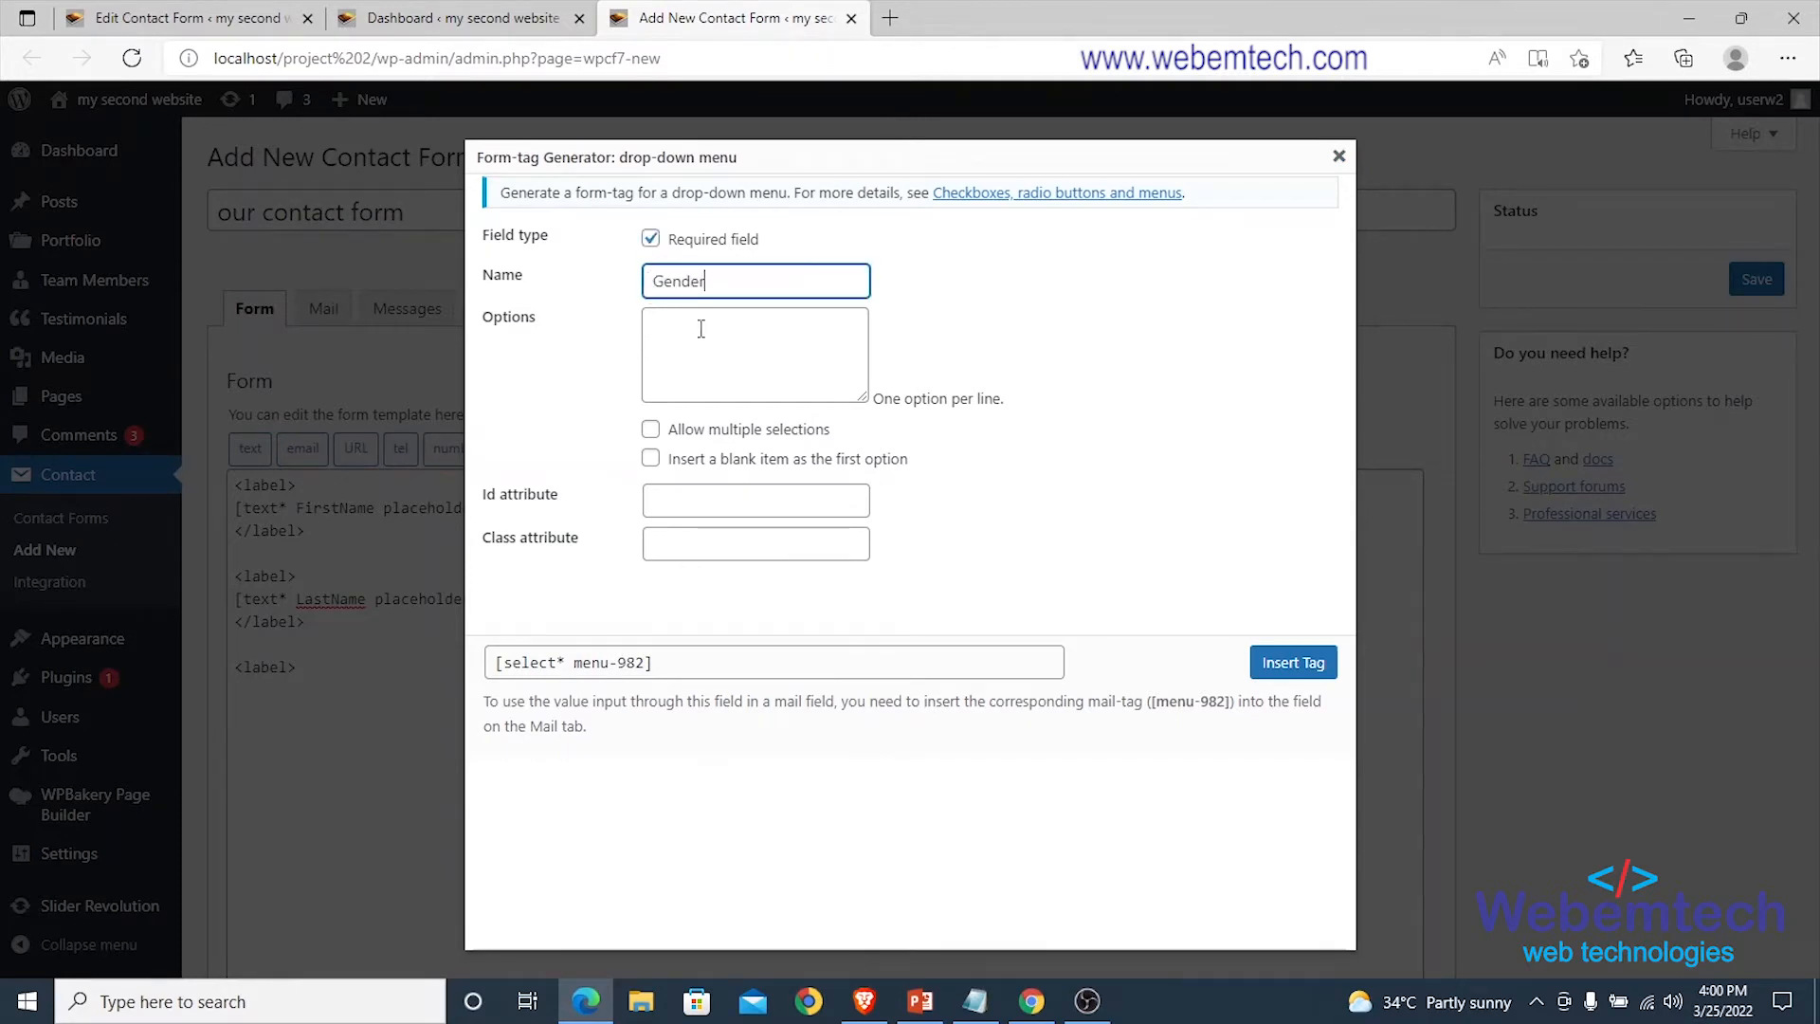
click(700, 329)
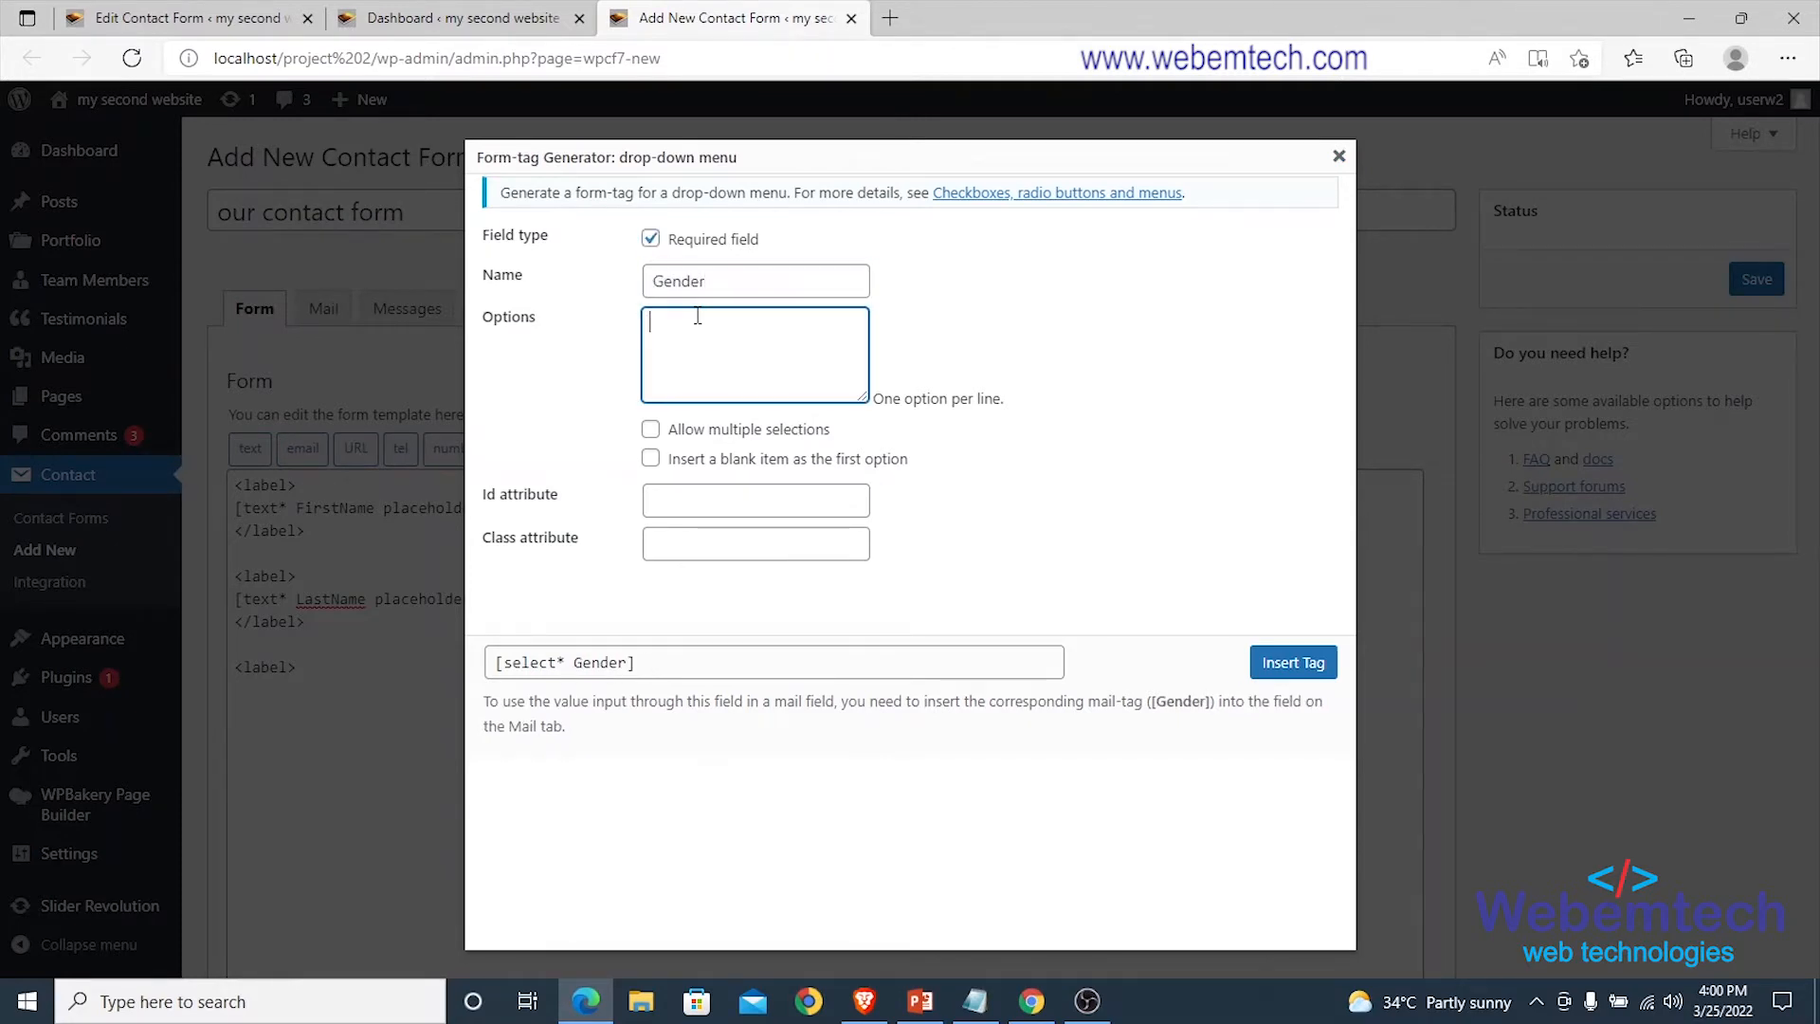
text(M)
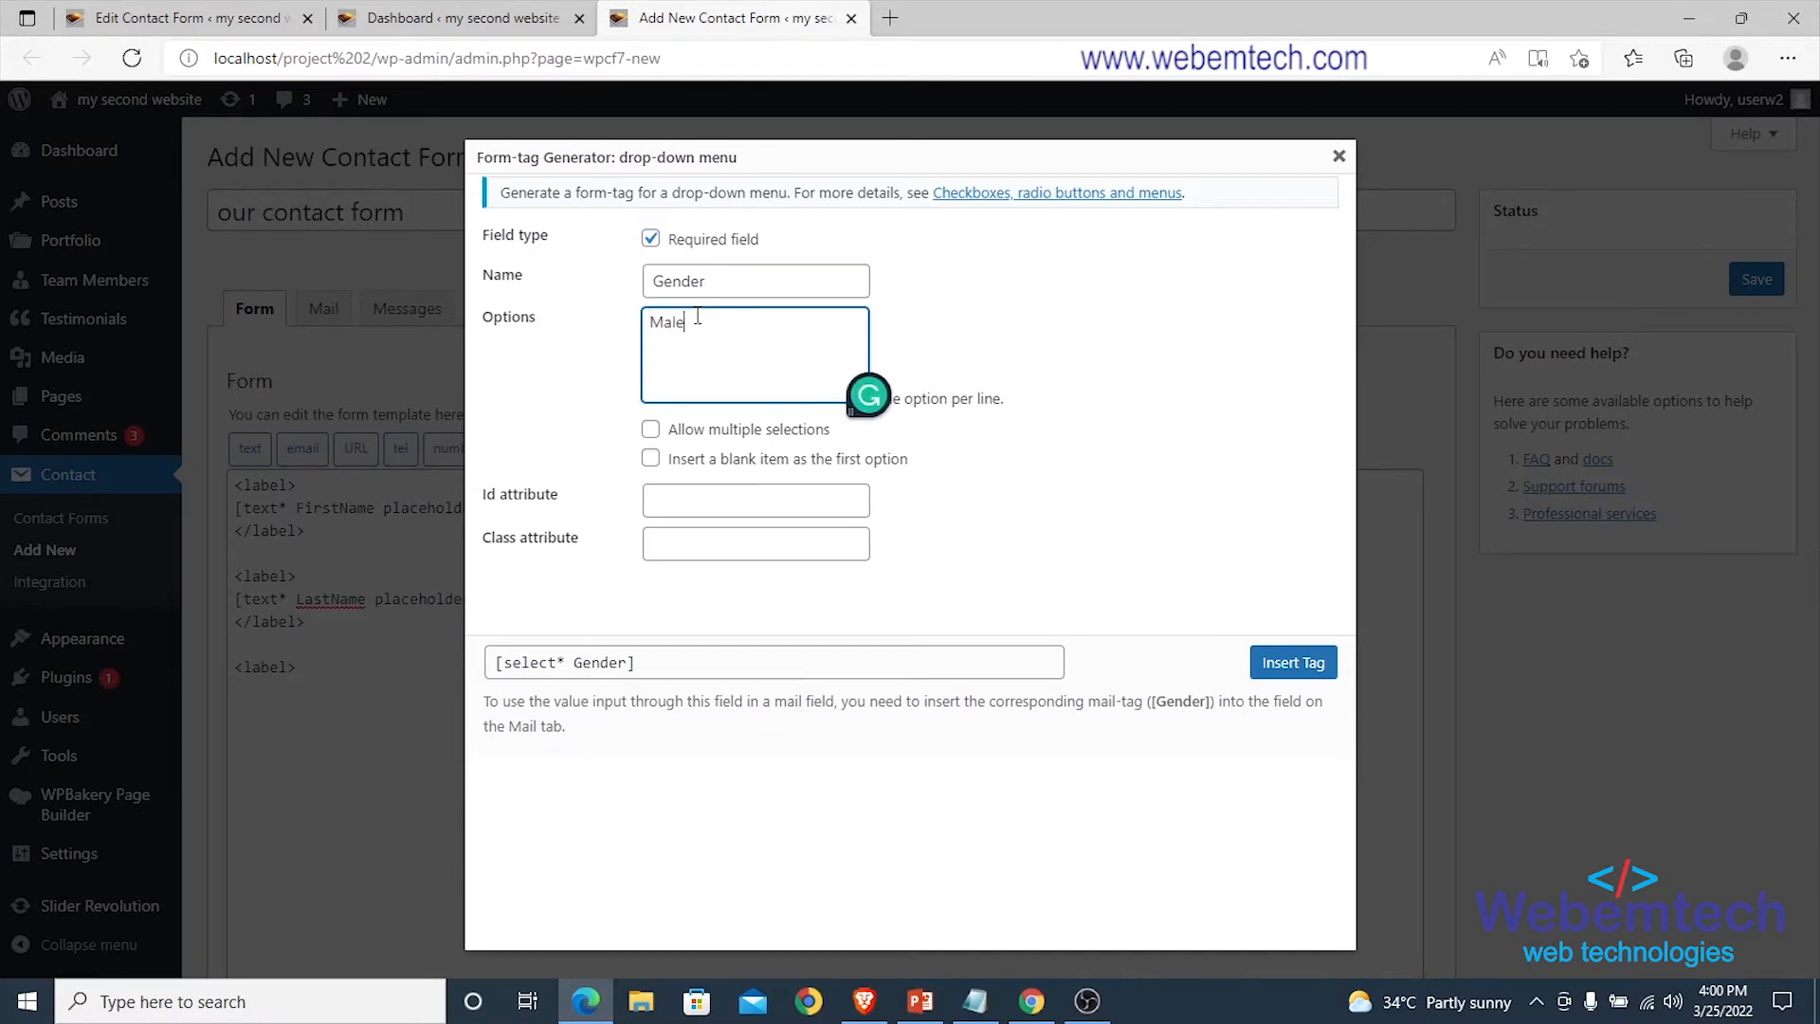
text(ale)
key(Return)
text(Female)
click(651, 430)
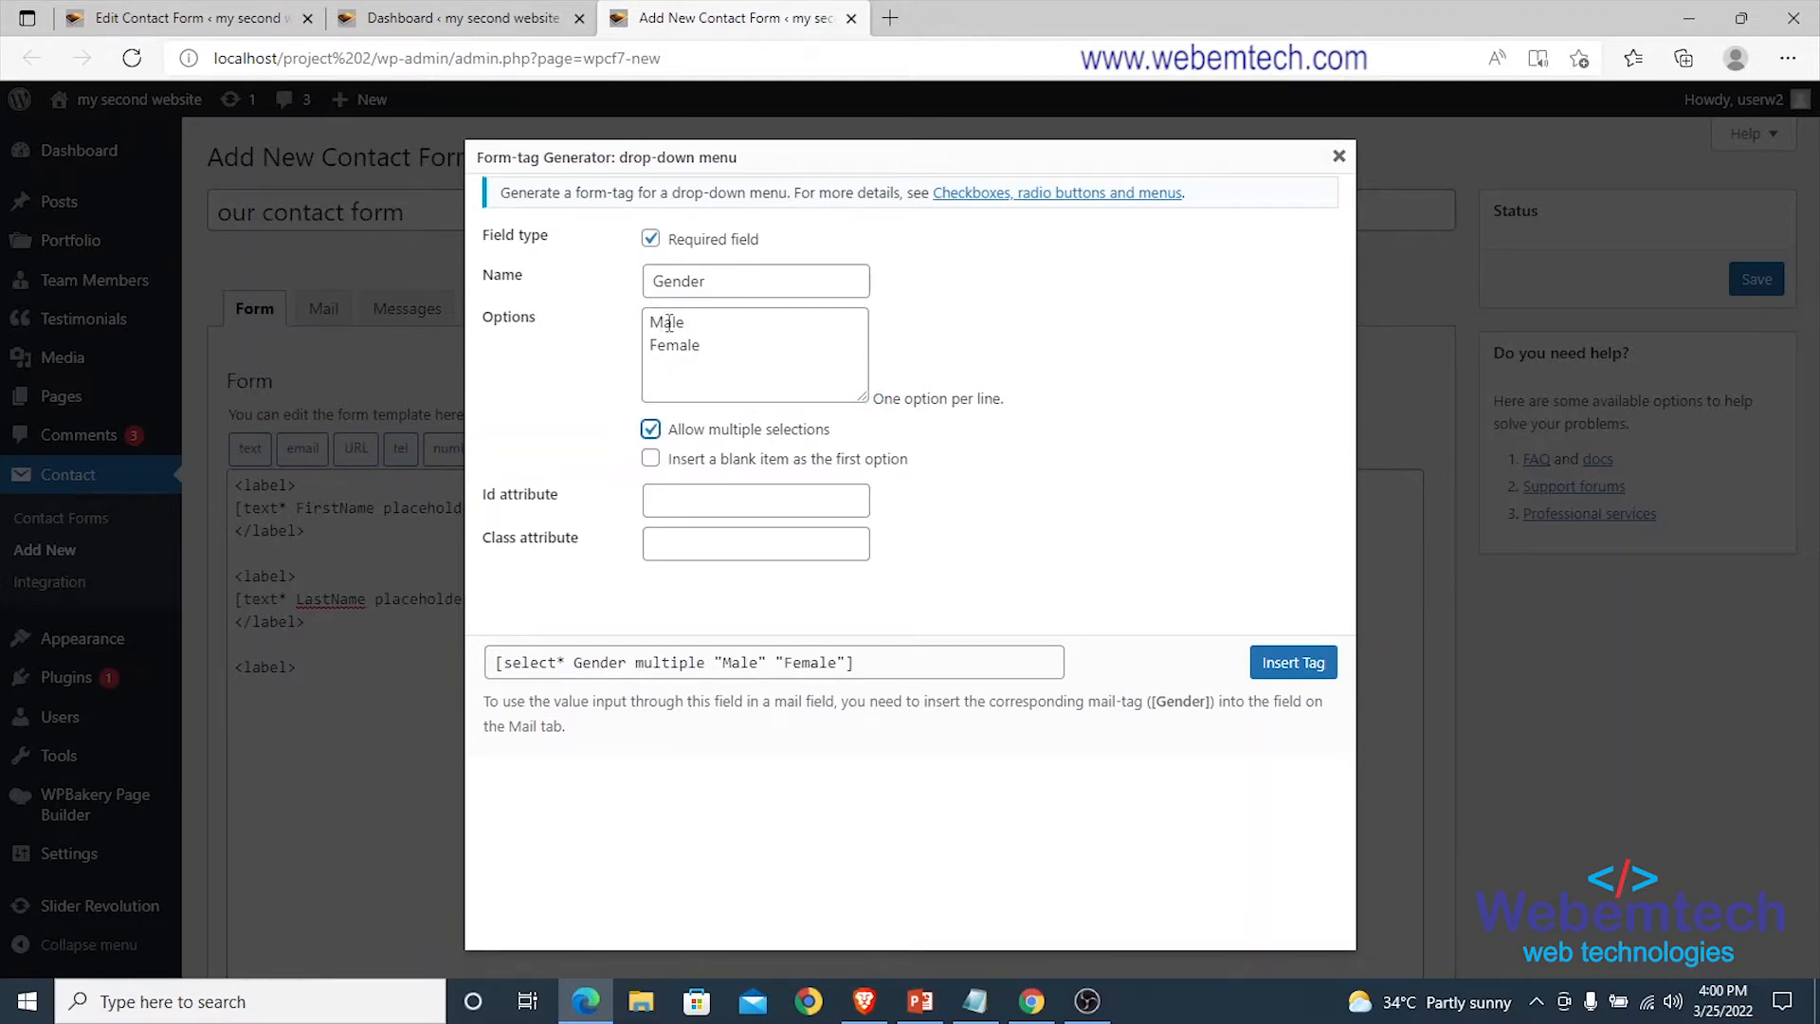
click(650, 429)
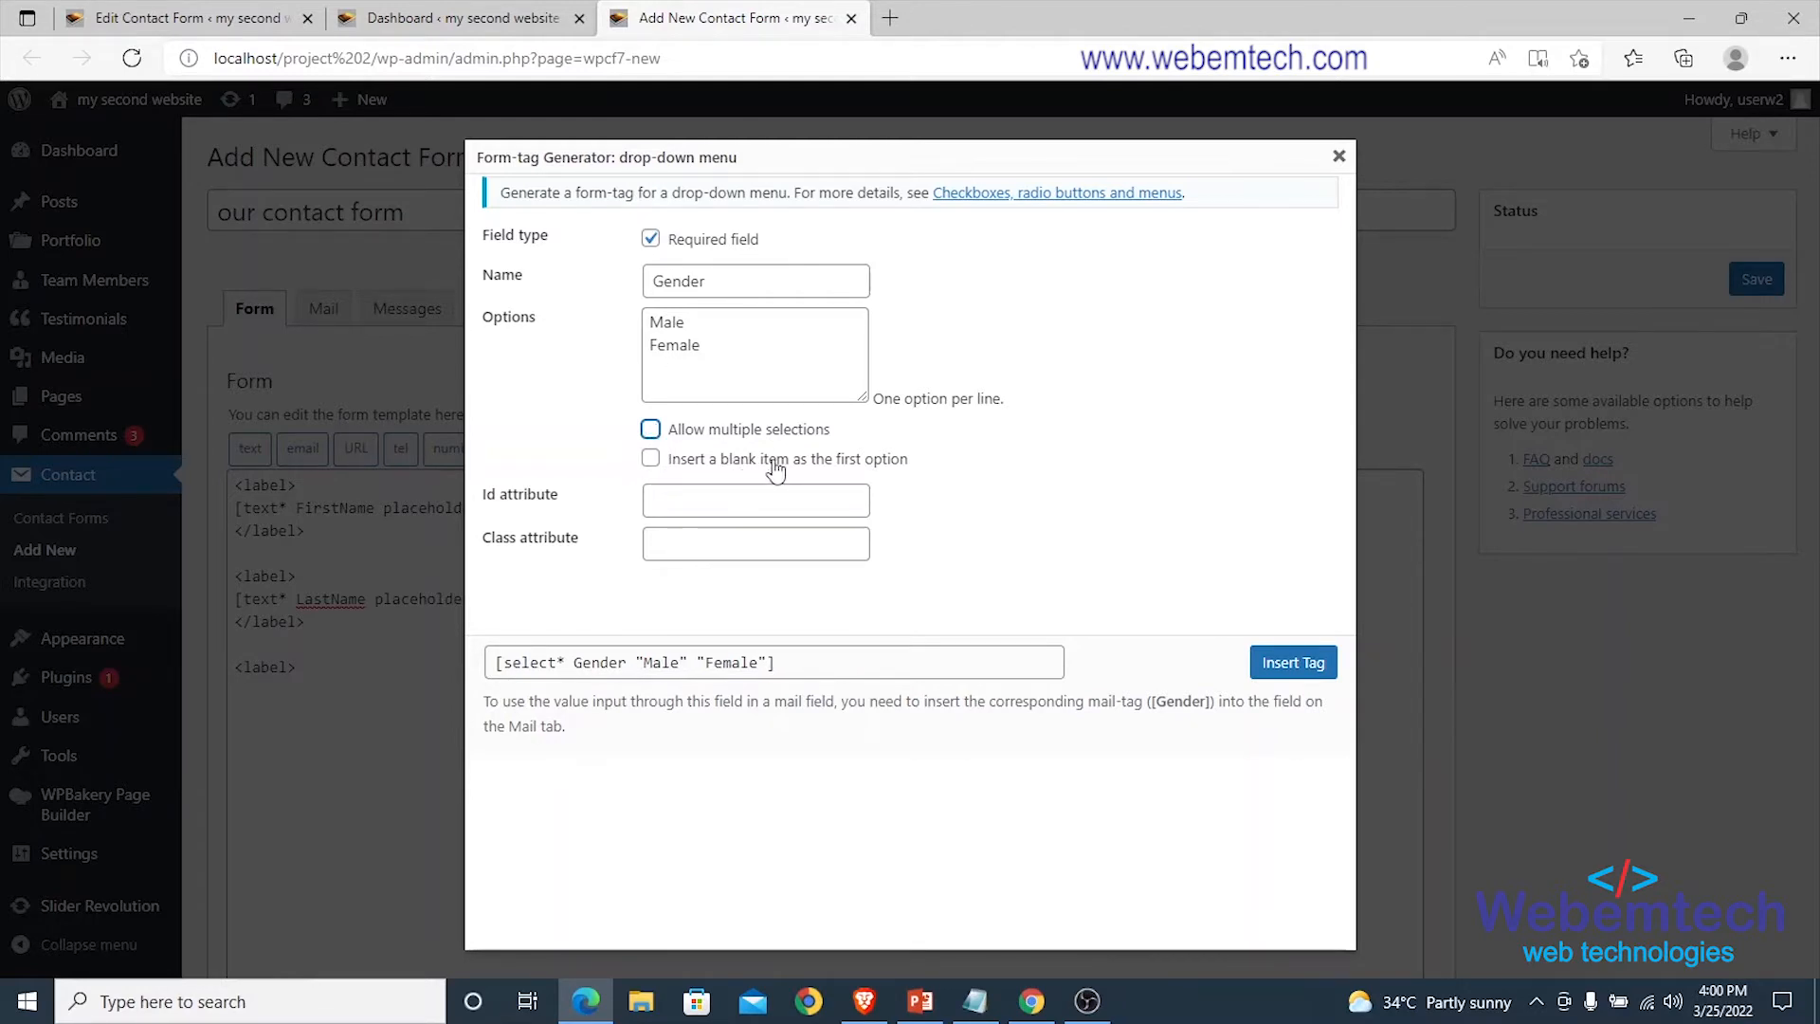
click(681, 465)
click(1303, 661)
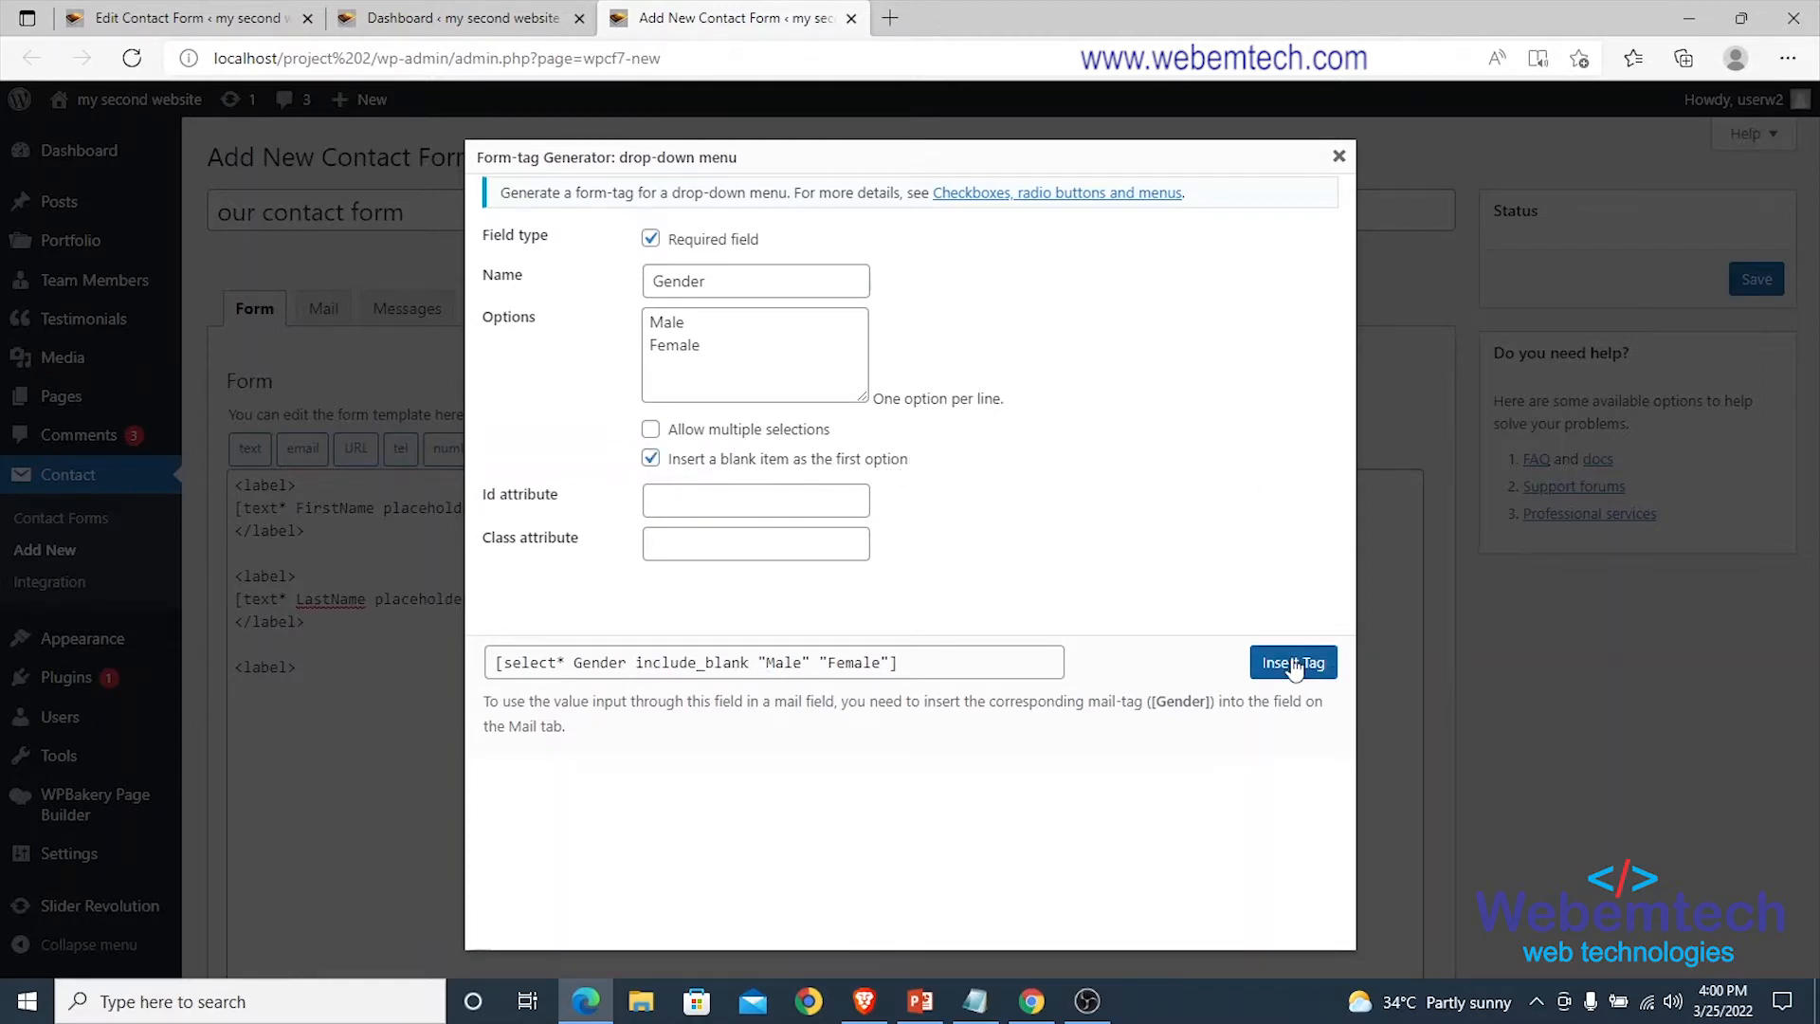
key(Return)
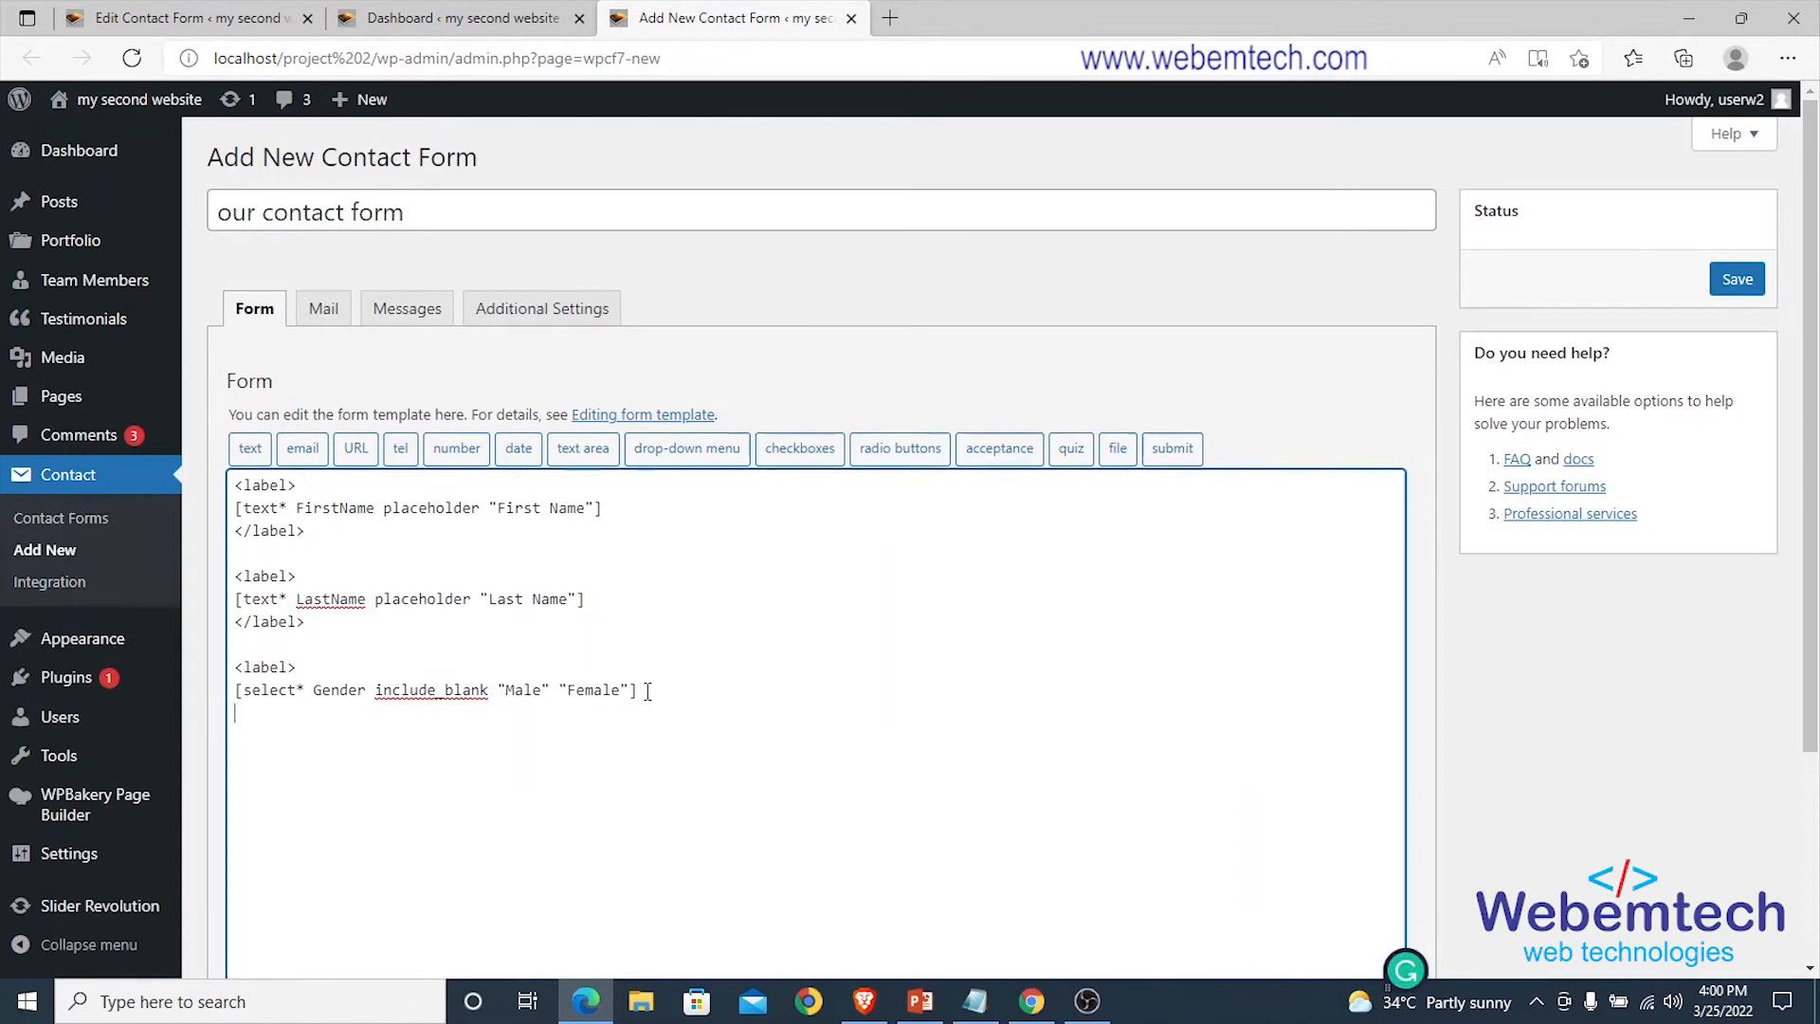
Close the Gender label with </label> and open a new <label> line.
text(<>)
key(Left)
text(/label)
key(Return)
text(<>label)
key(Right)
key(Return)
Insert a TelephoneNumber tel field using 'phone number' as its placeholder.
click(400, 448)
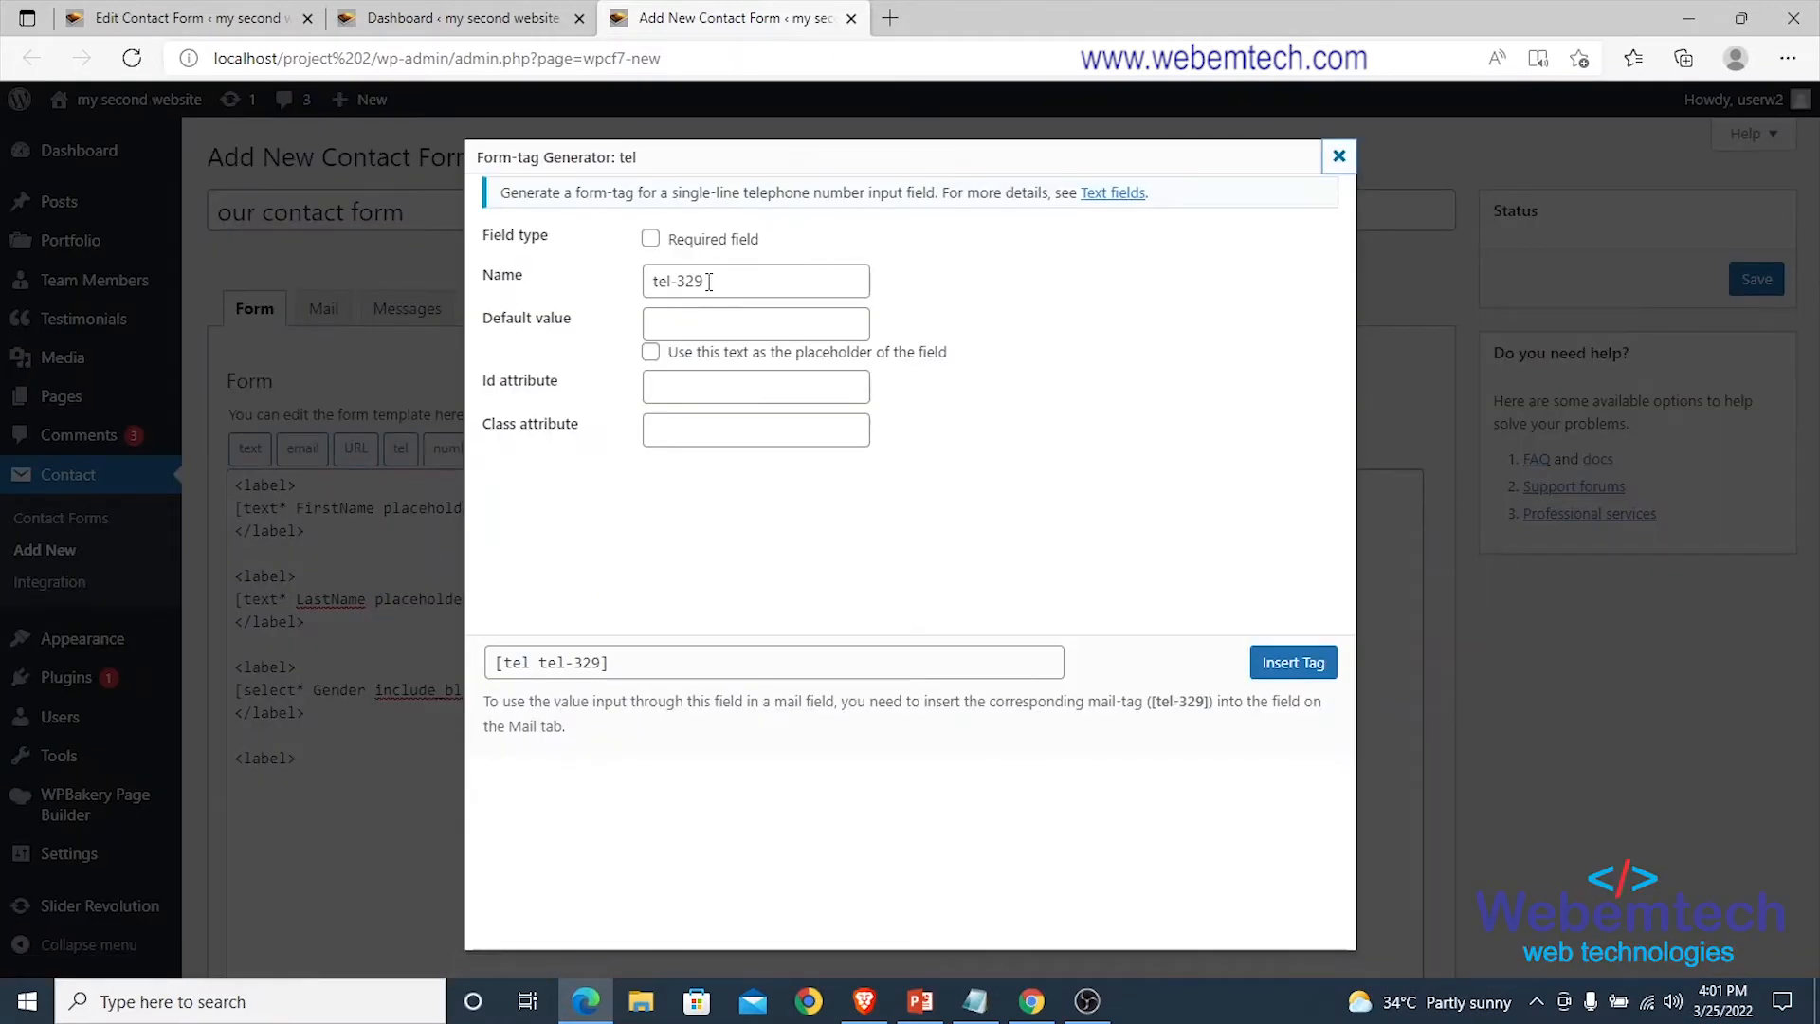
drag(709, 283, 637, 289)
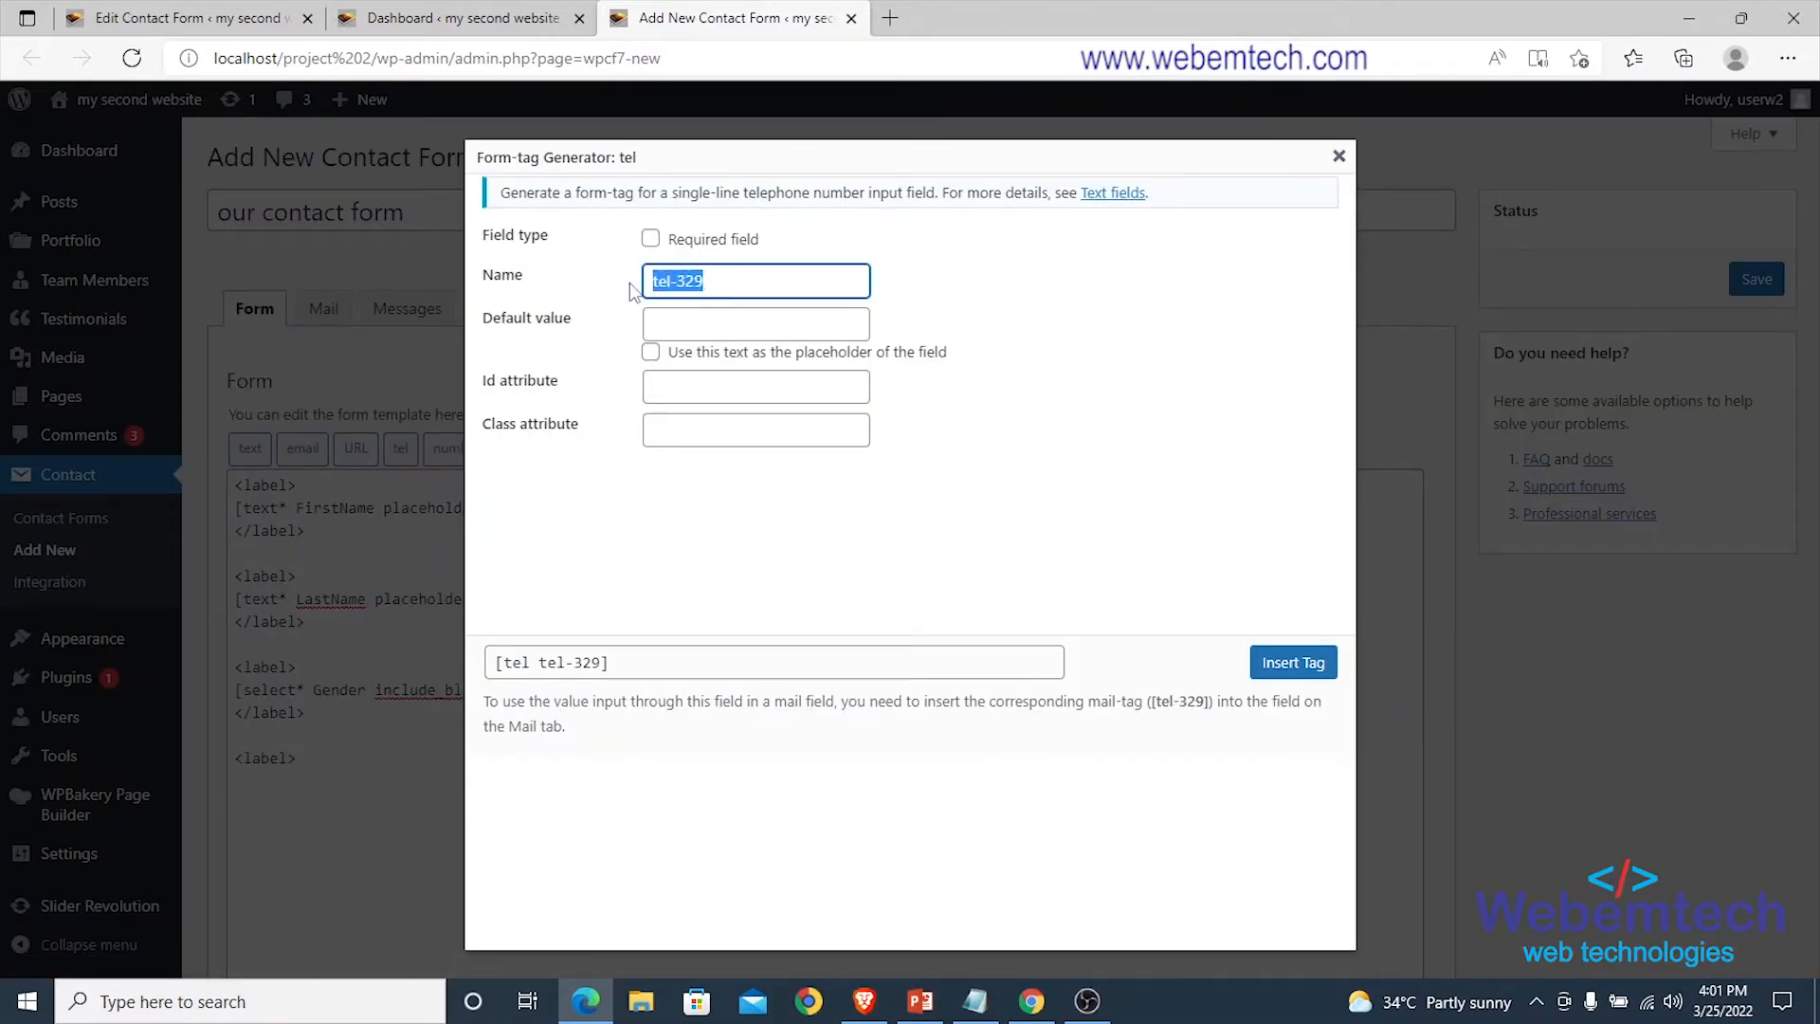
text(Telephoen)
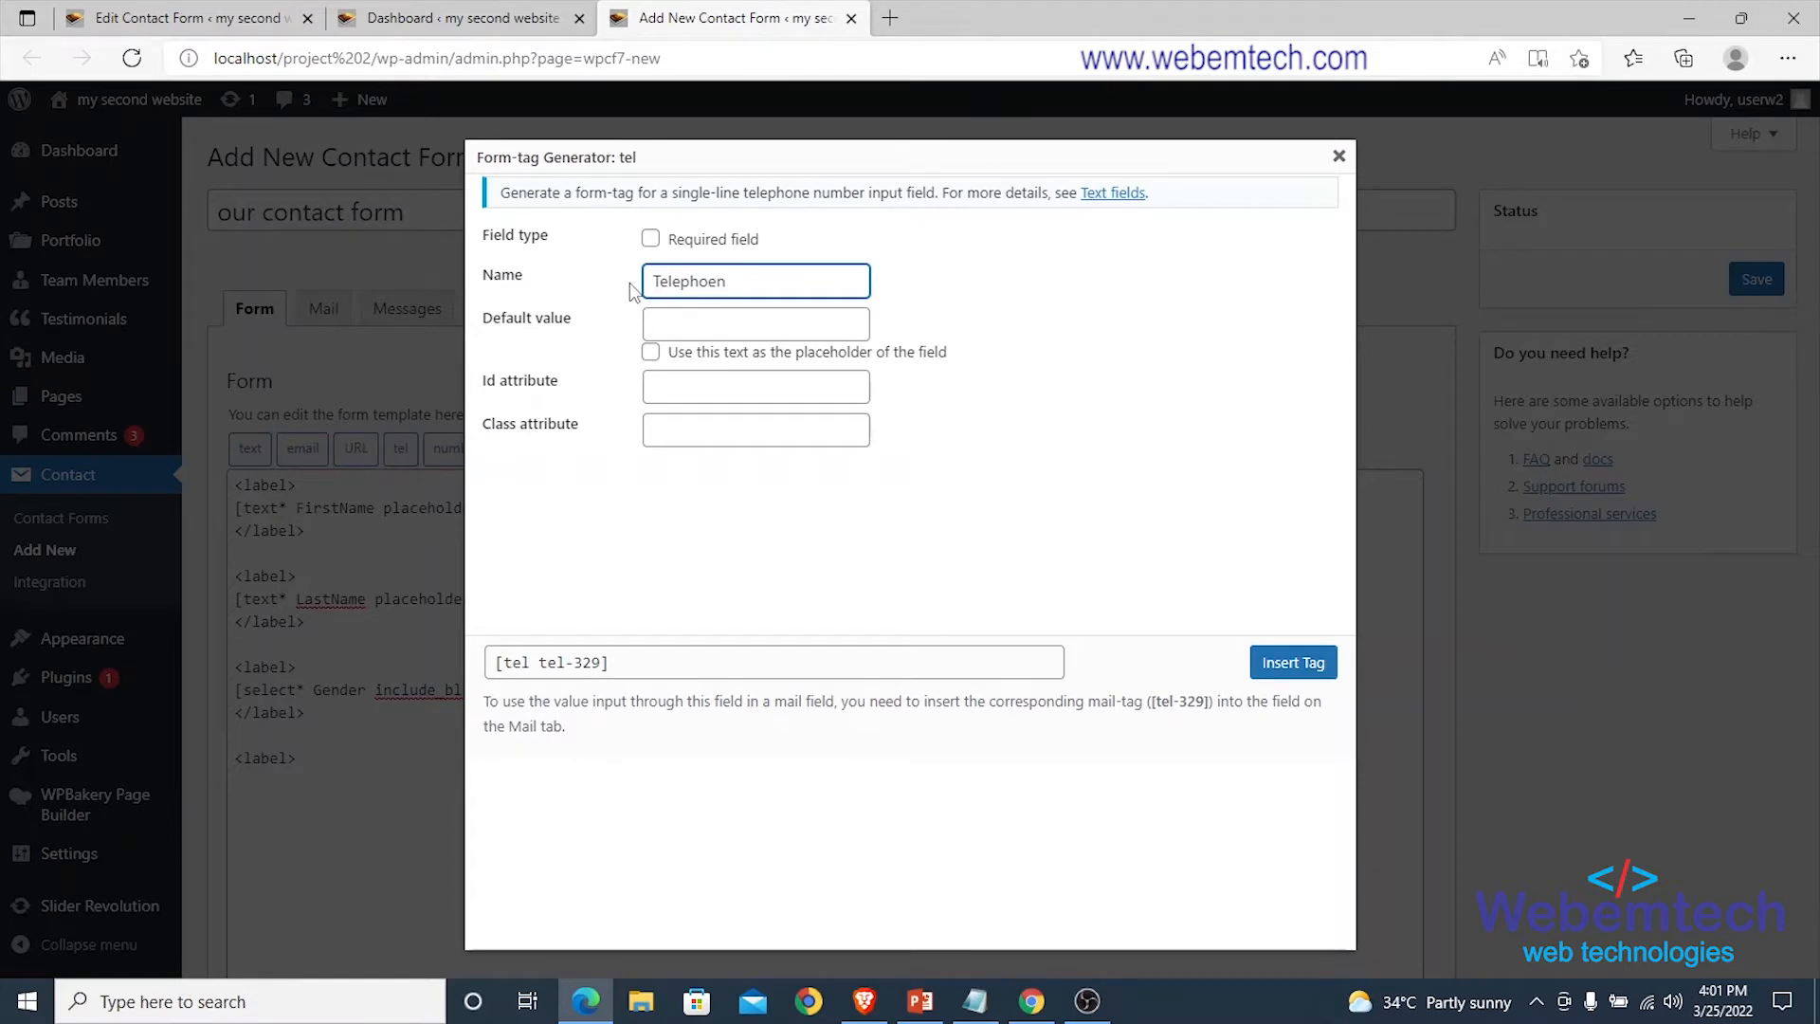
key(BackSpace)
key(BackSpace)
text(ne Number)
click(652, 326)
click(717, 442)
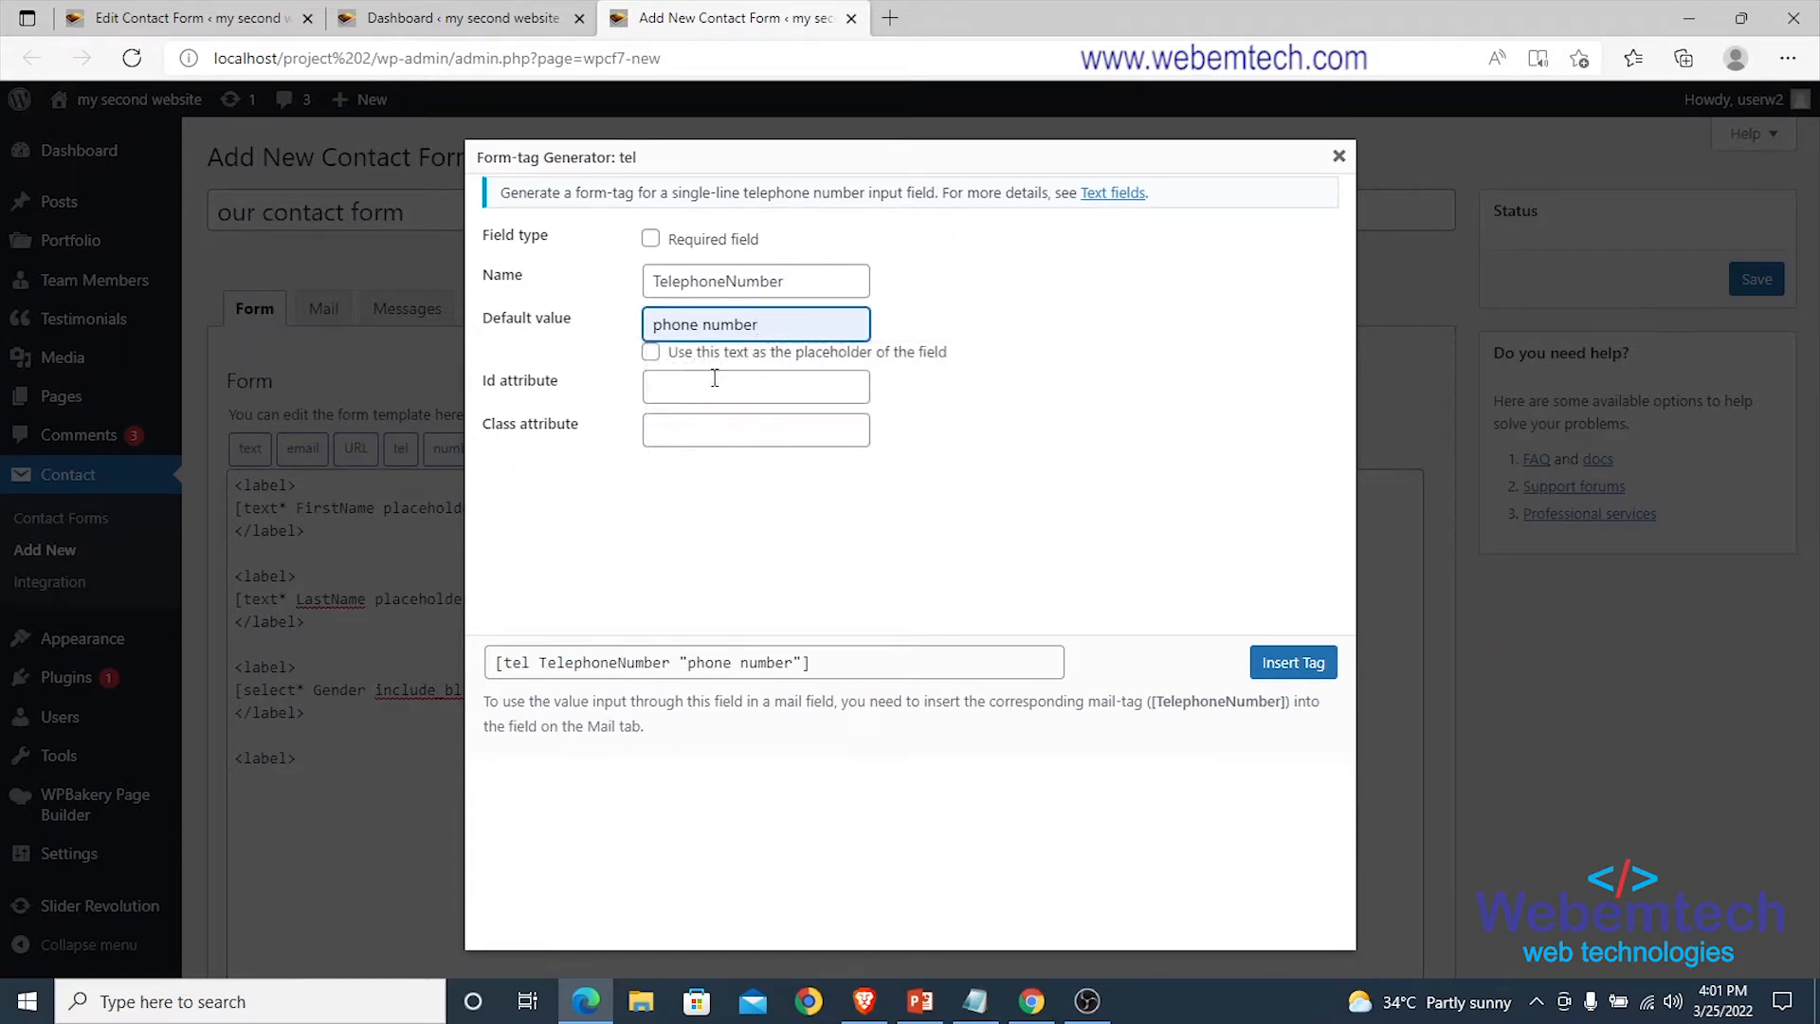
click(651, 353)
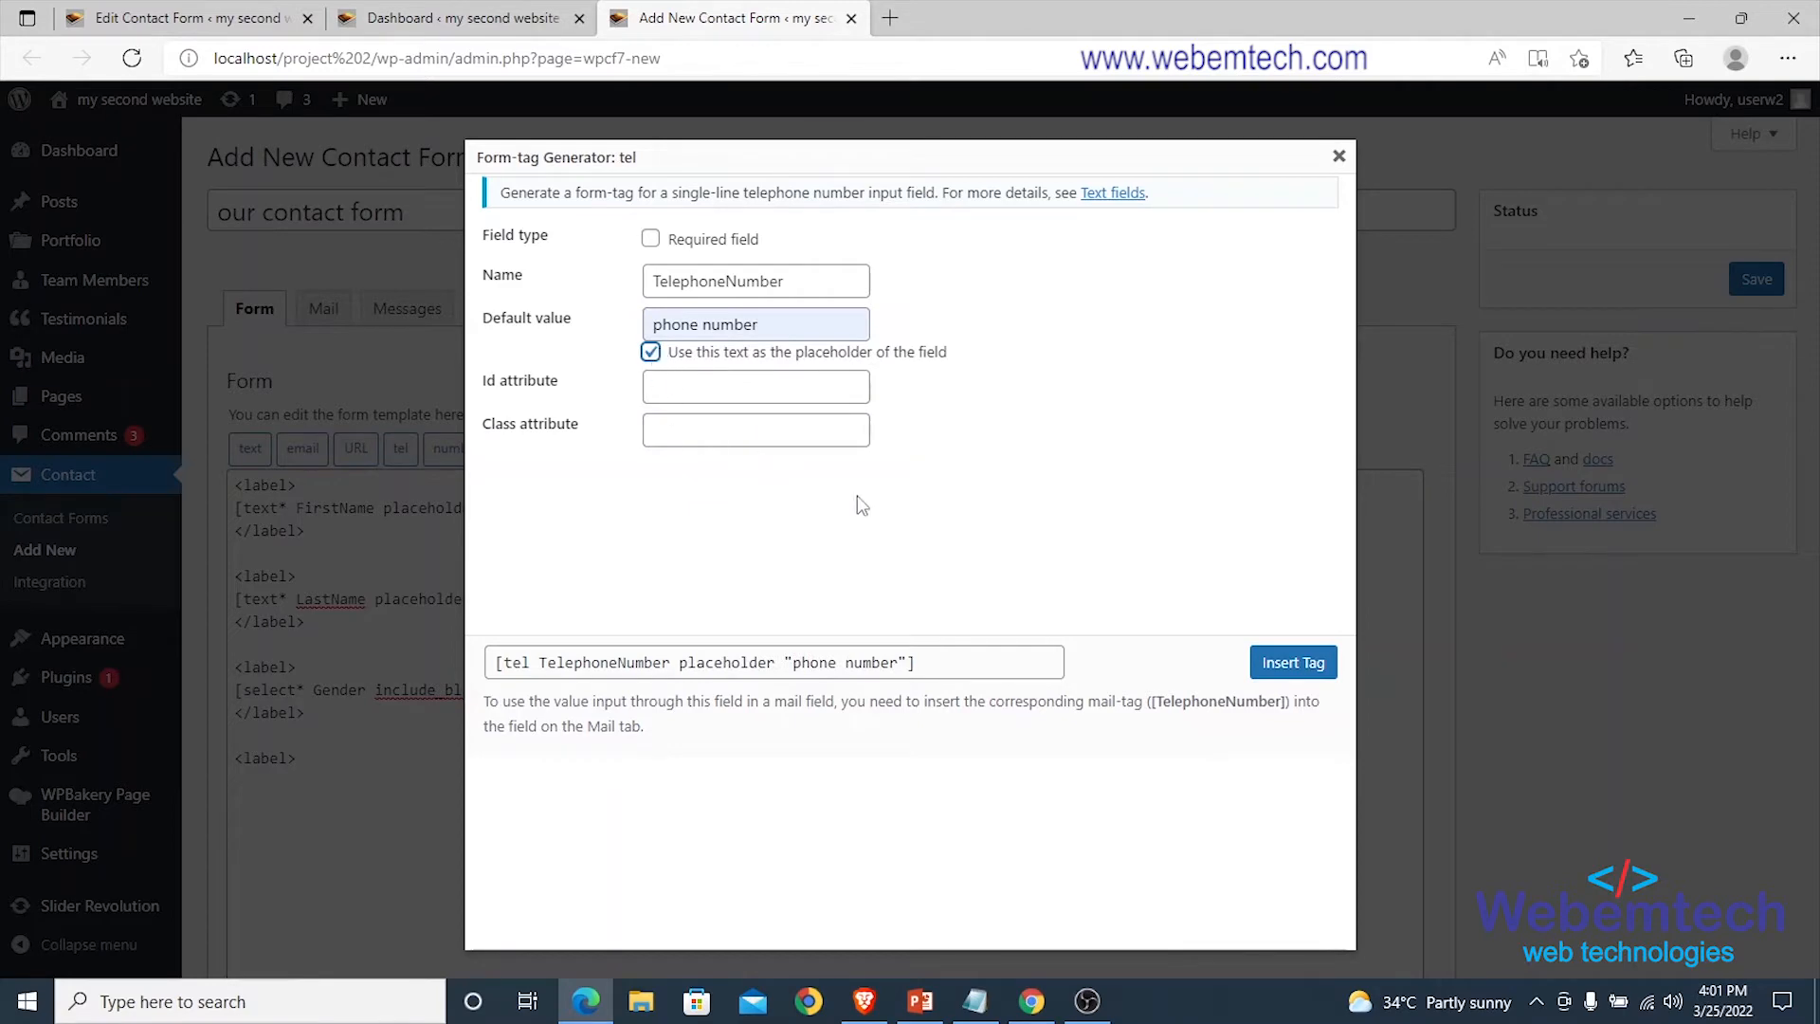
click(1287, 663)
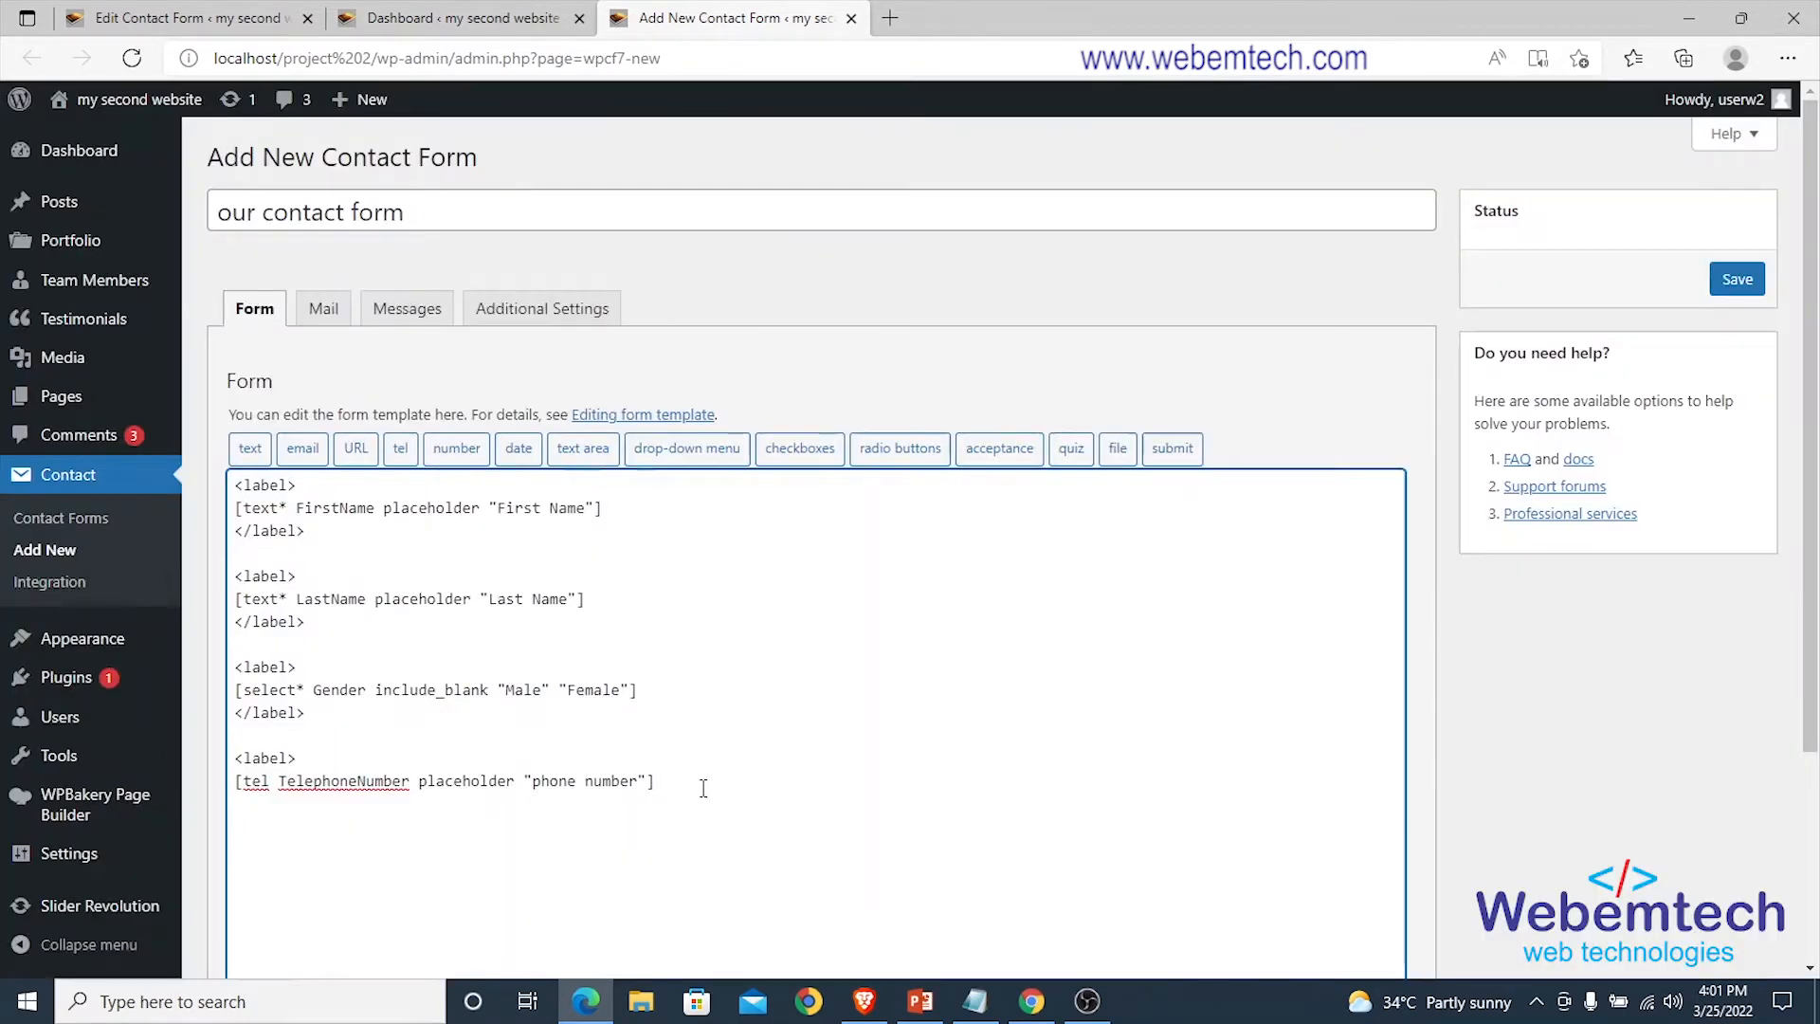
Close the phone field with a </label> line and append a submit button labelled 'Submit'.
key(Return)
text(<>)
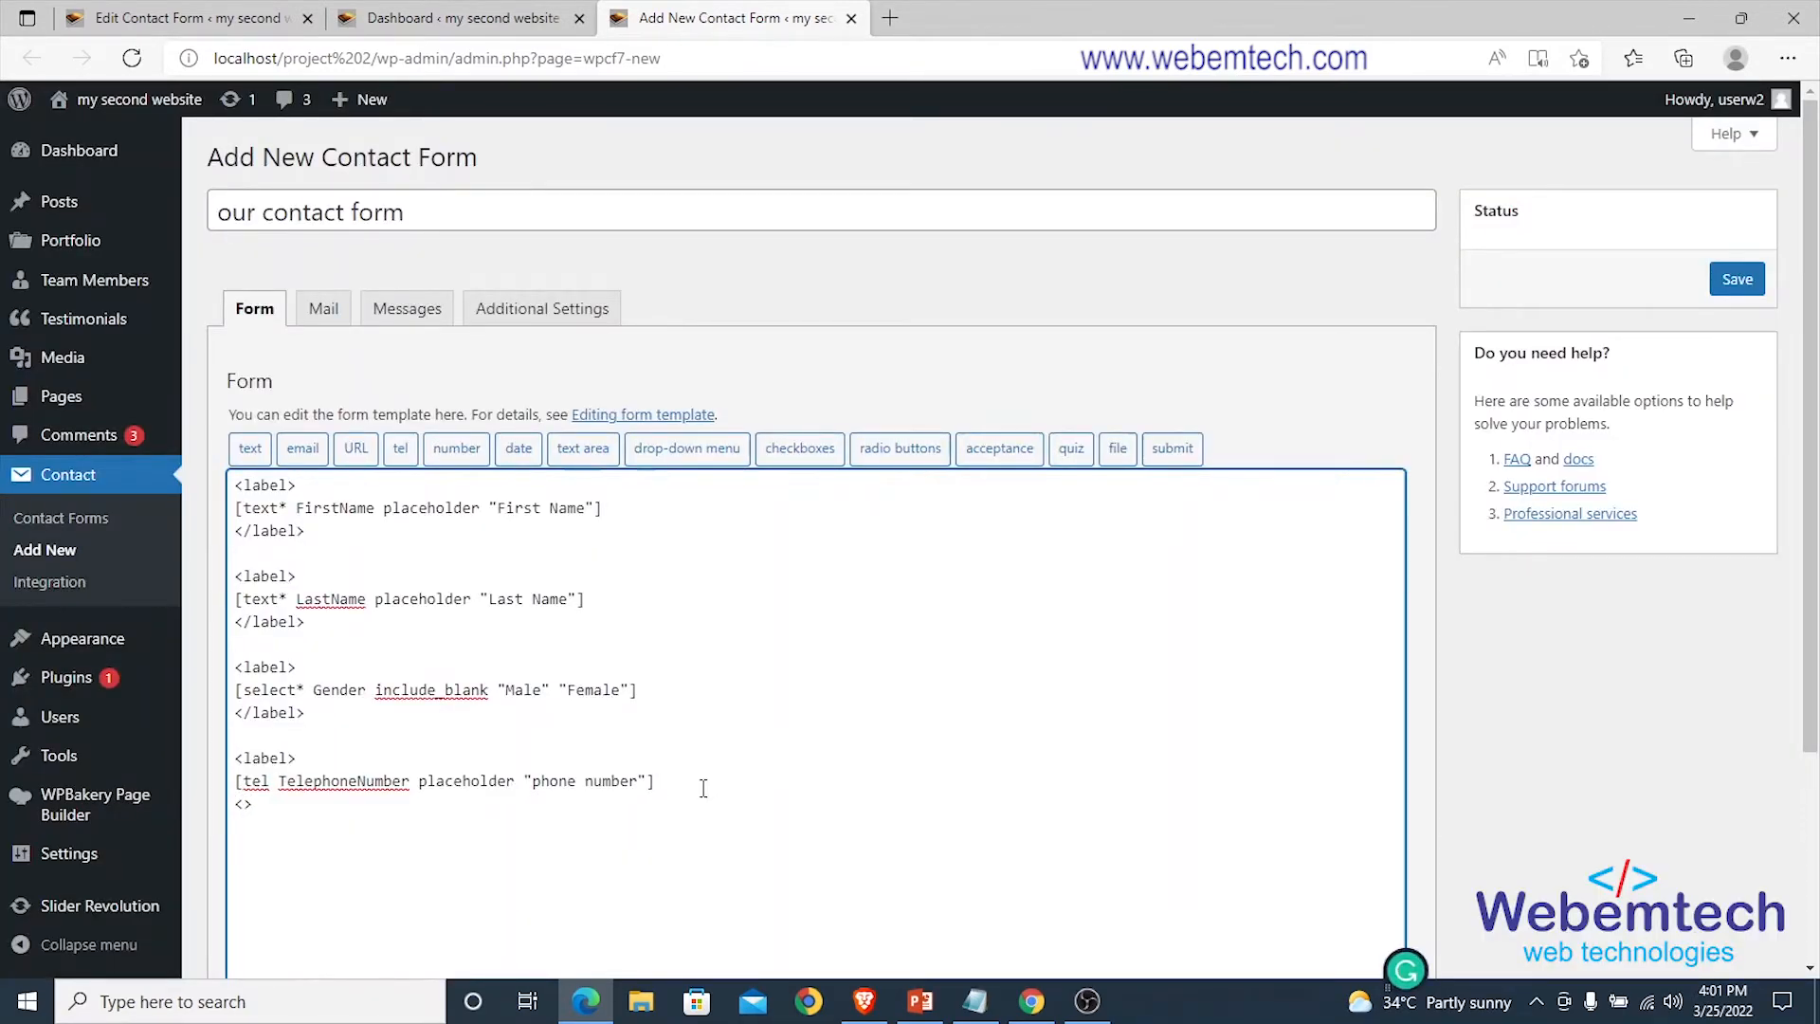
text(/label)
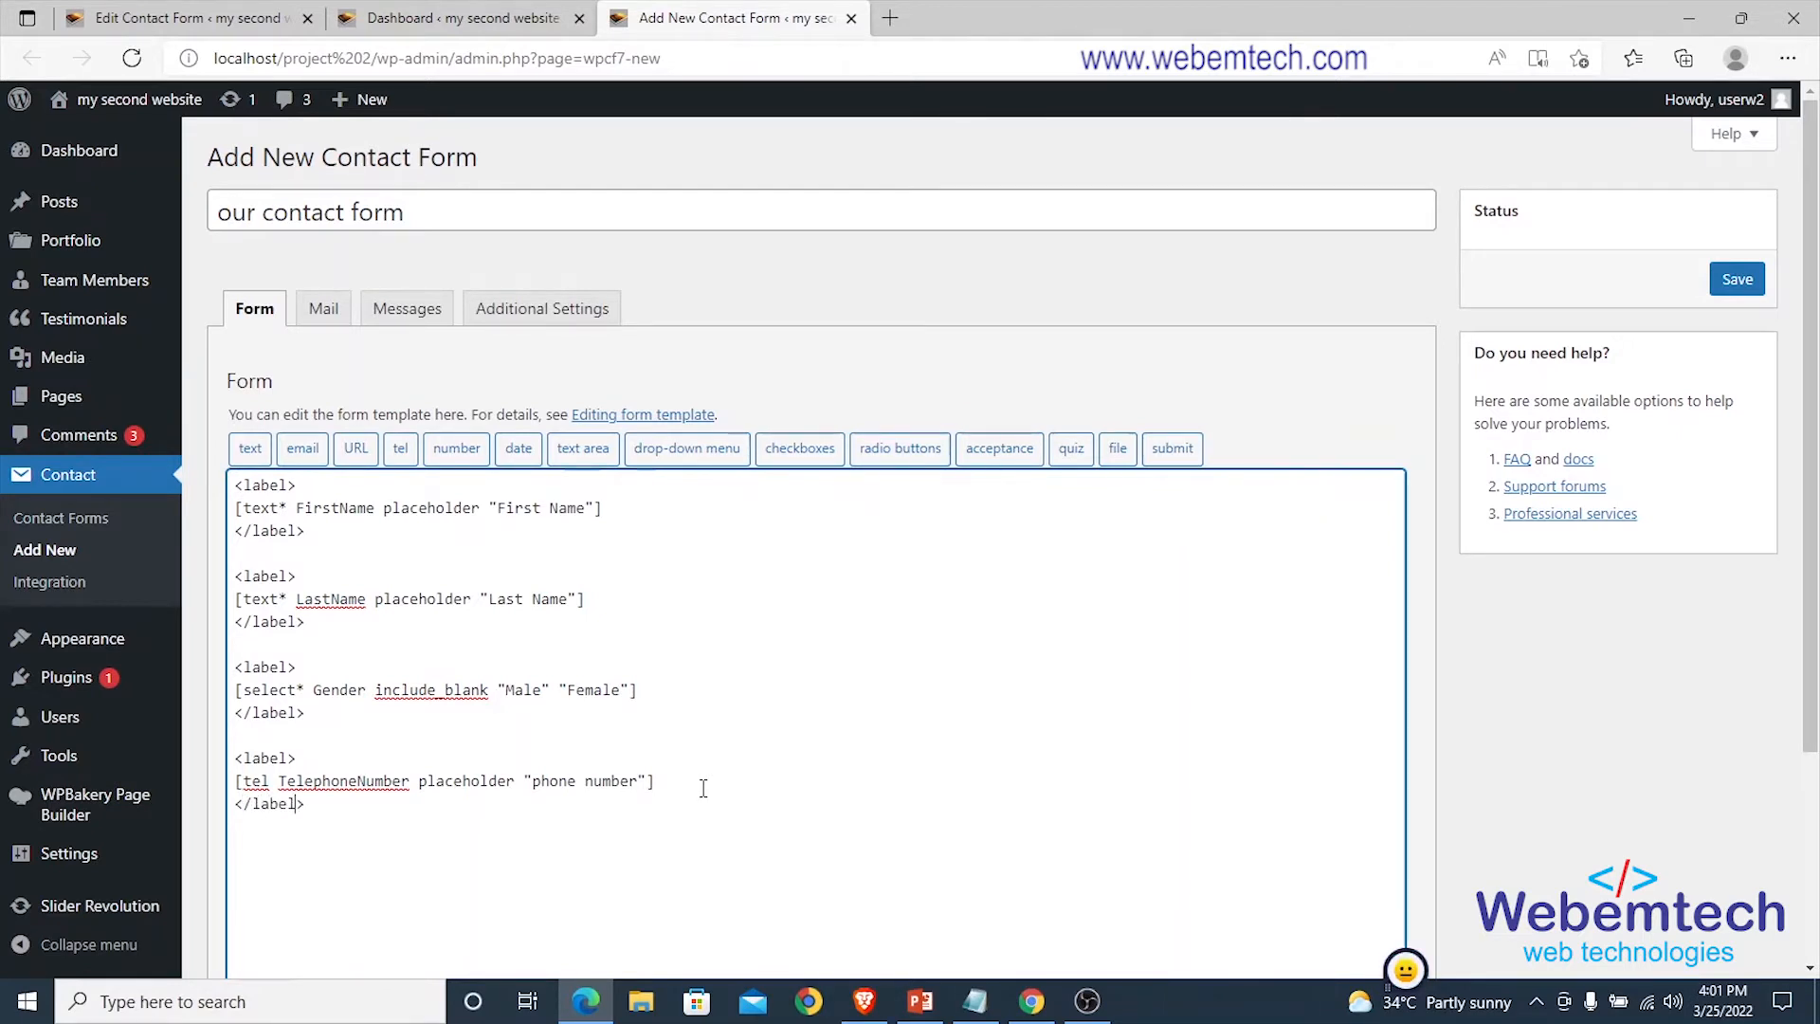
click(1173, 459)
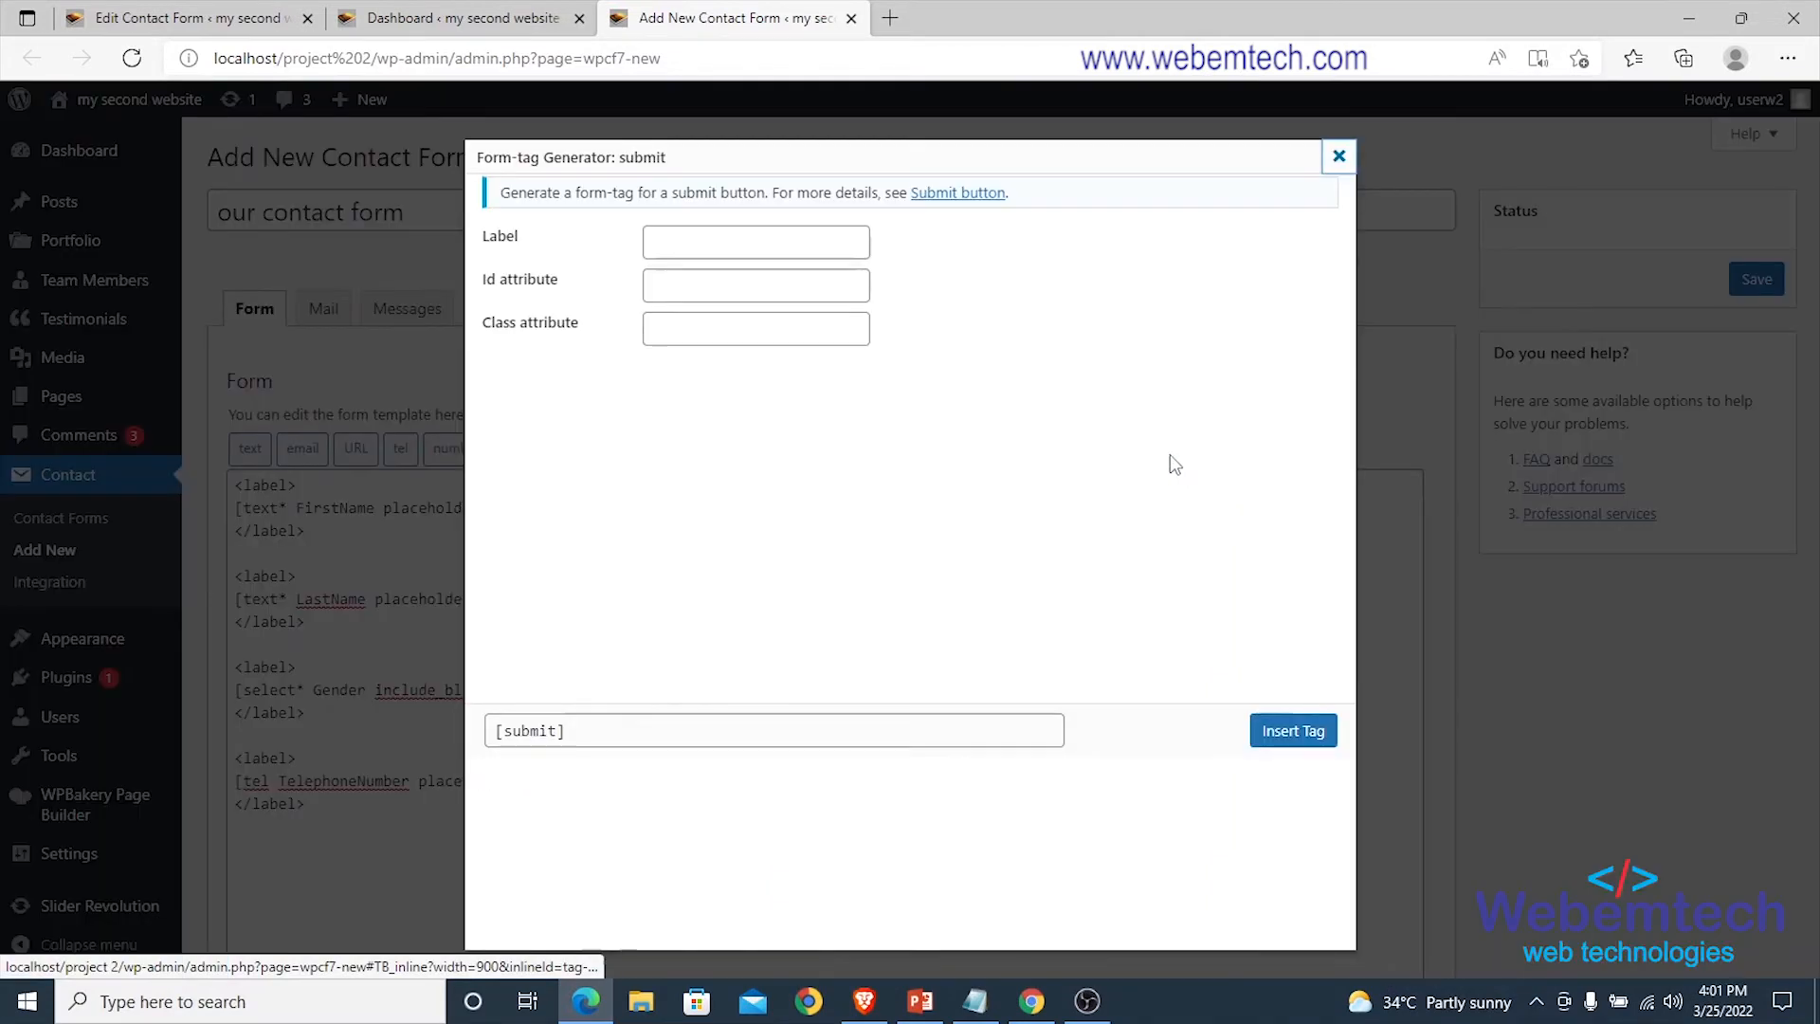
click(696, 239)
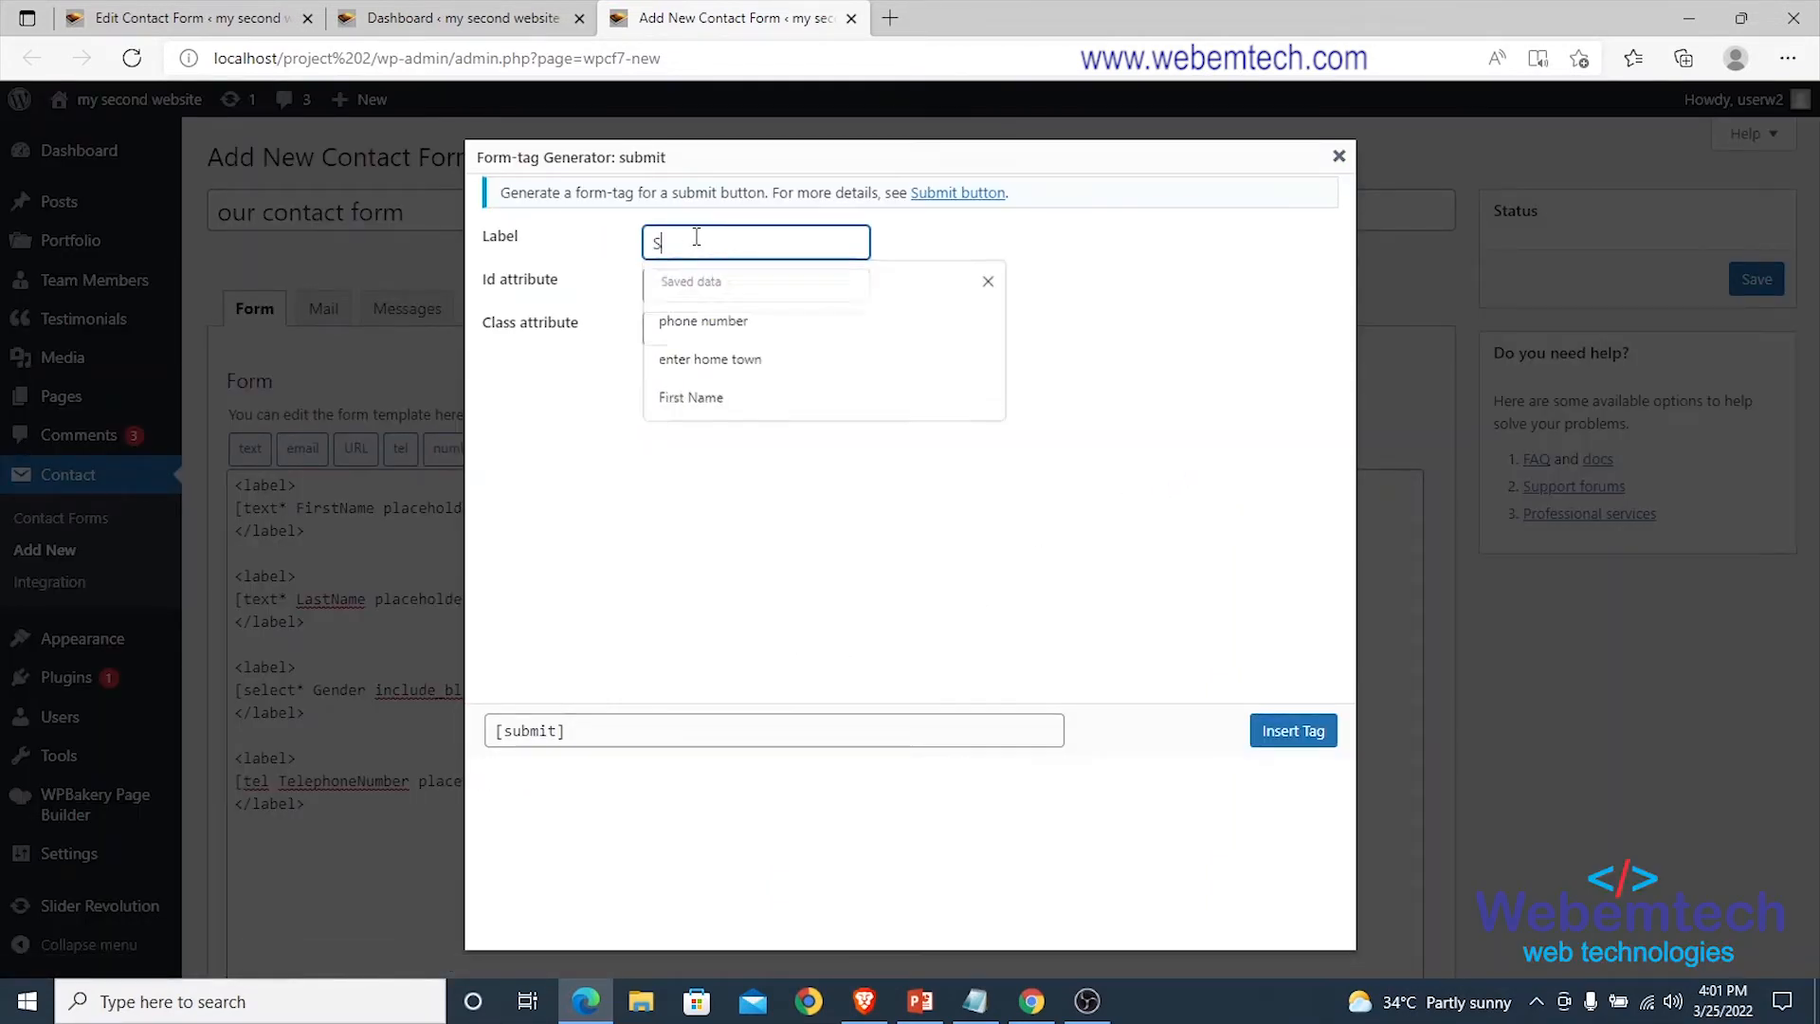
text(Submit)
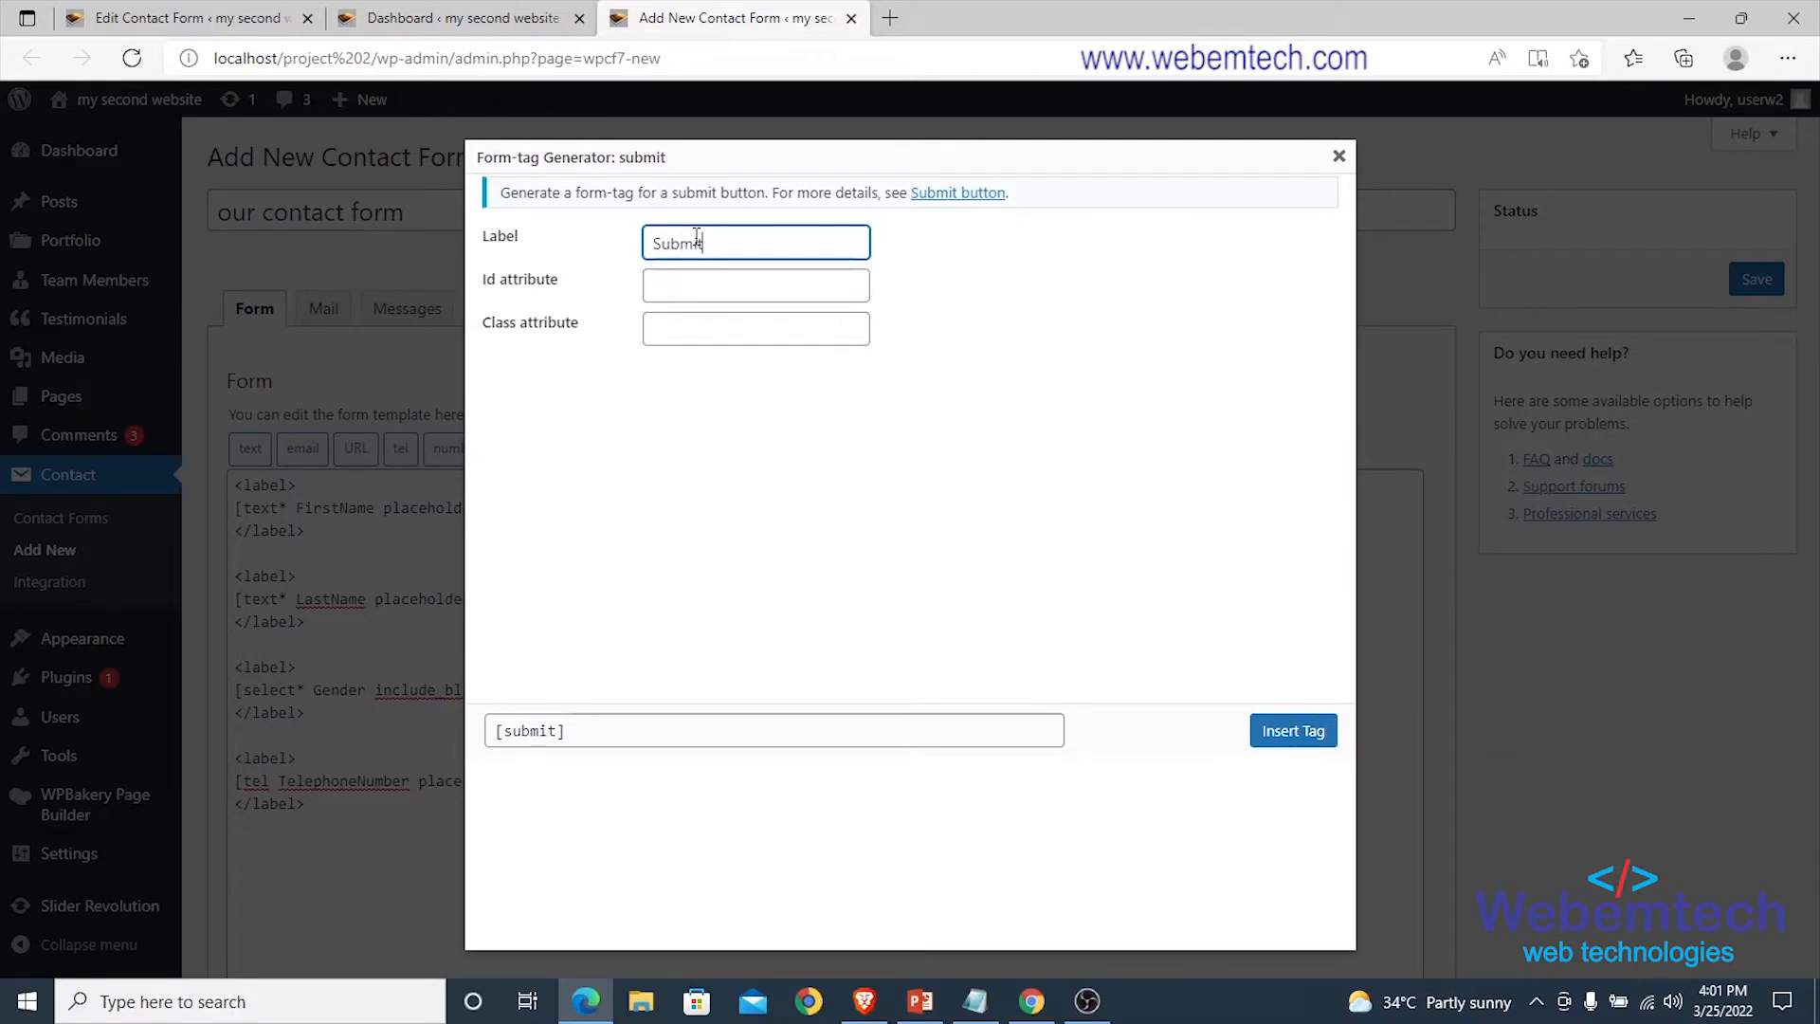
click(1275, 746)
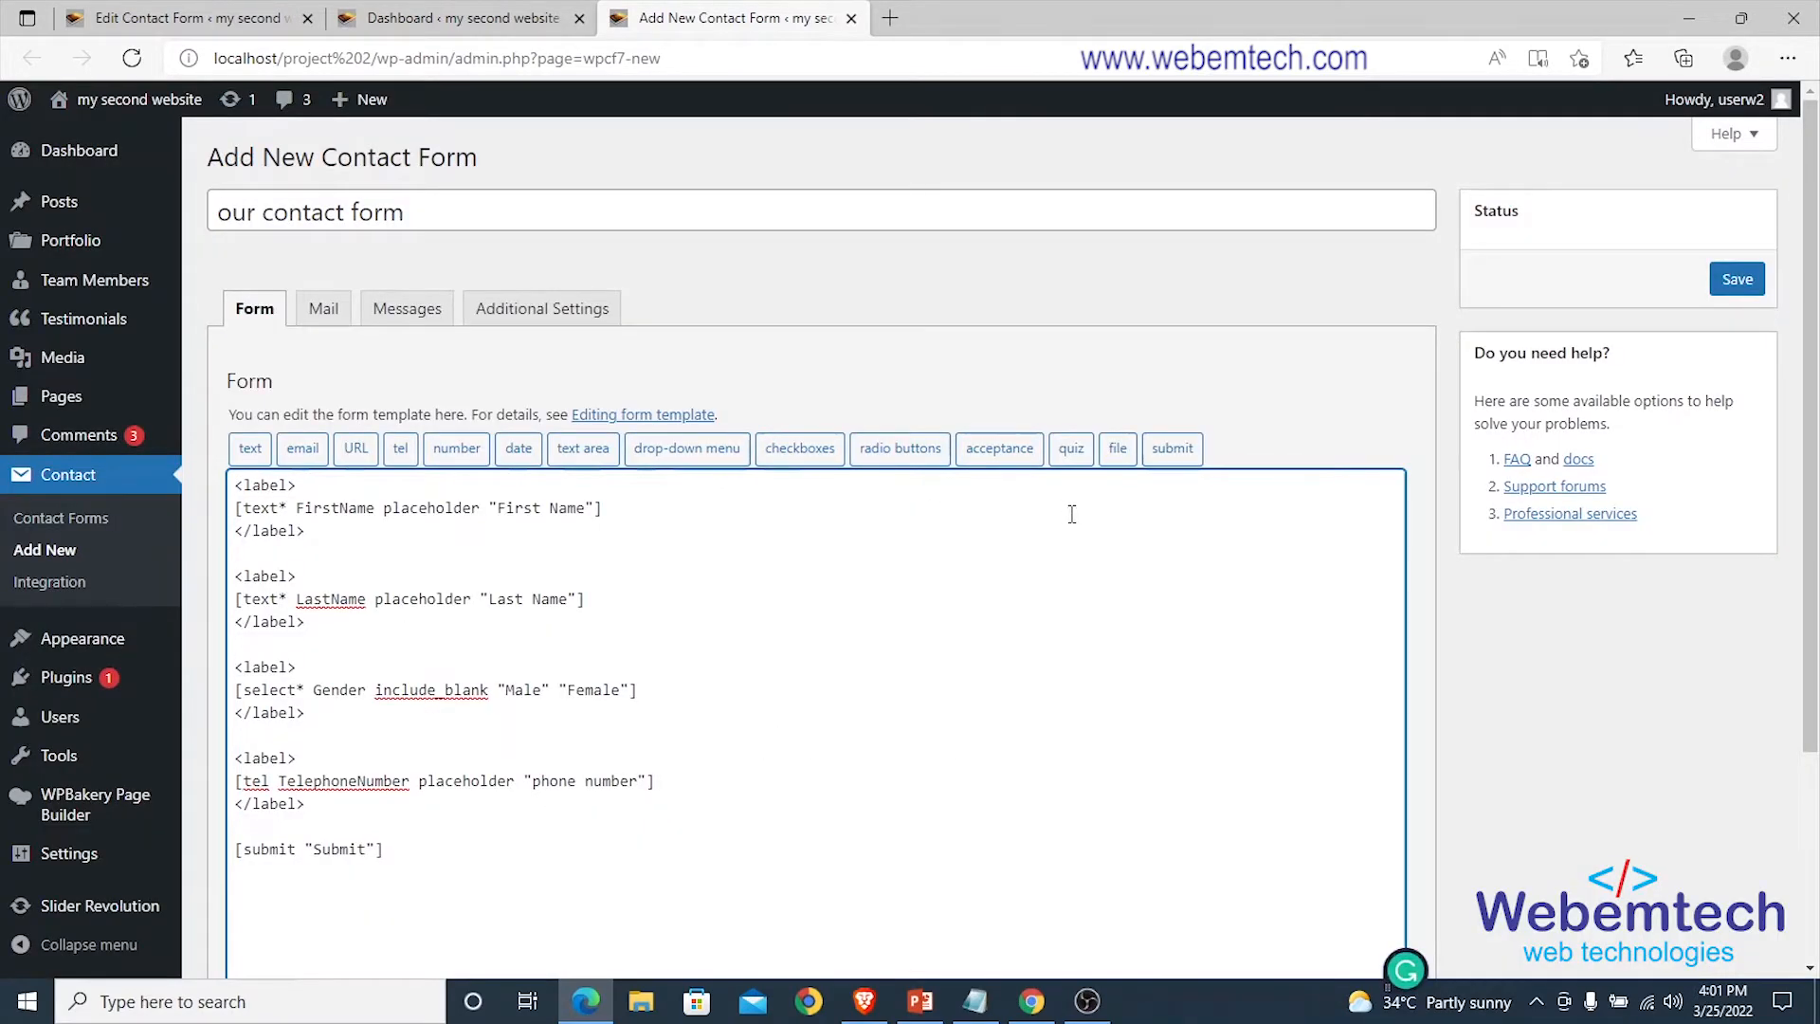
scroll(1072, 514, down, 3)
Save 'our contact form' and select its generated [contact-form-7] shortcode (id 3183).
click(249, 821)
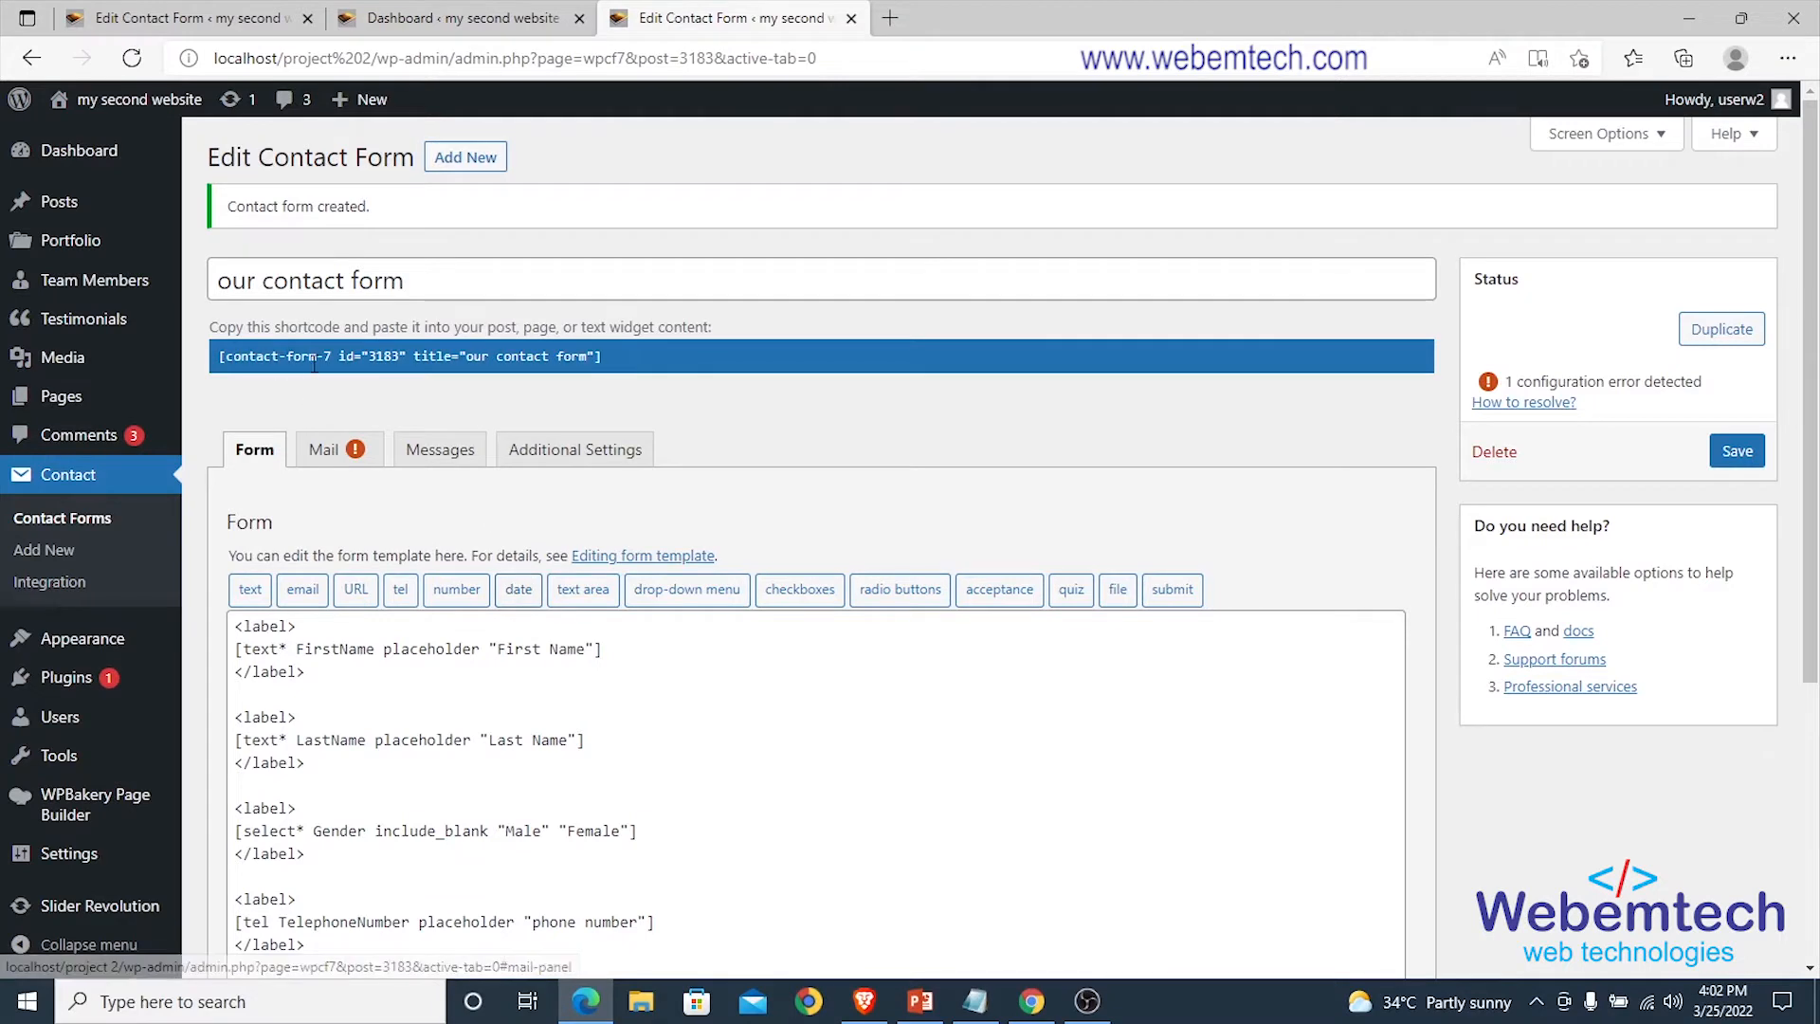
click(227, 358)
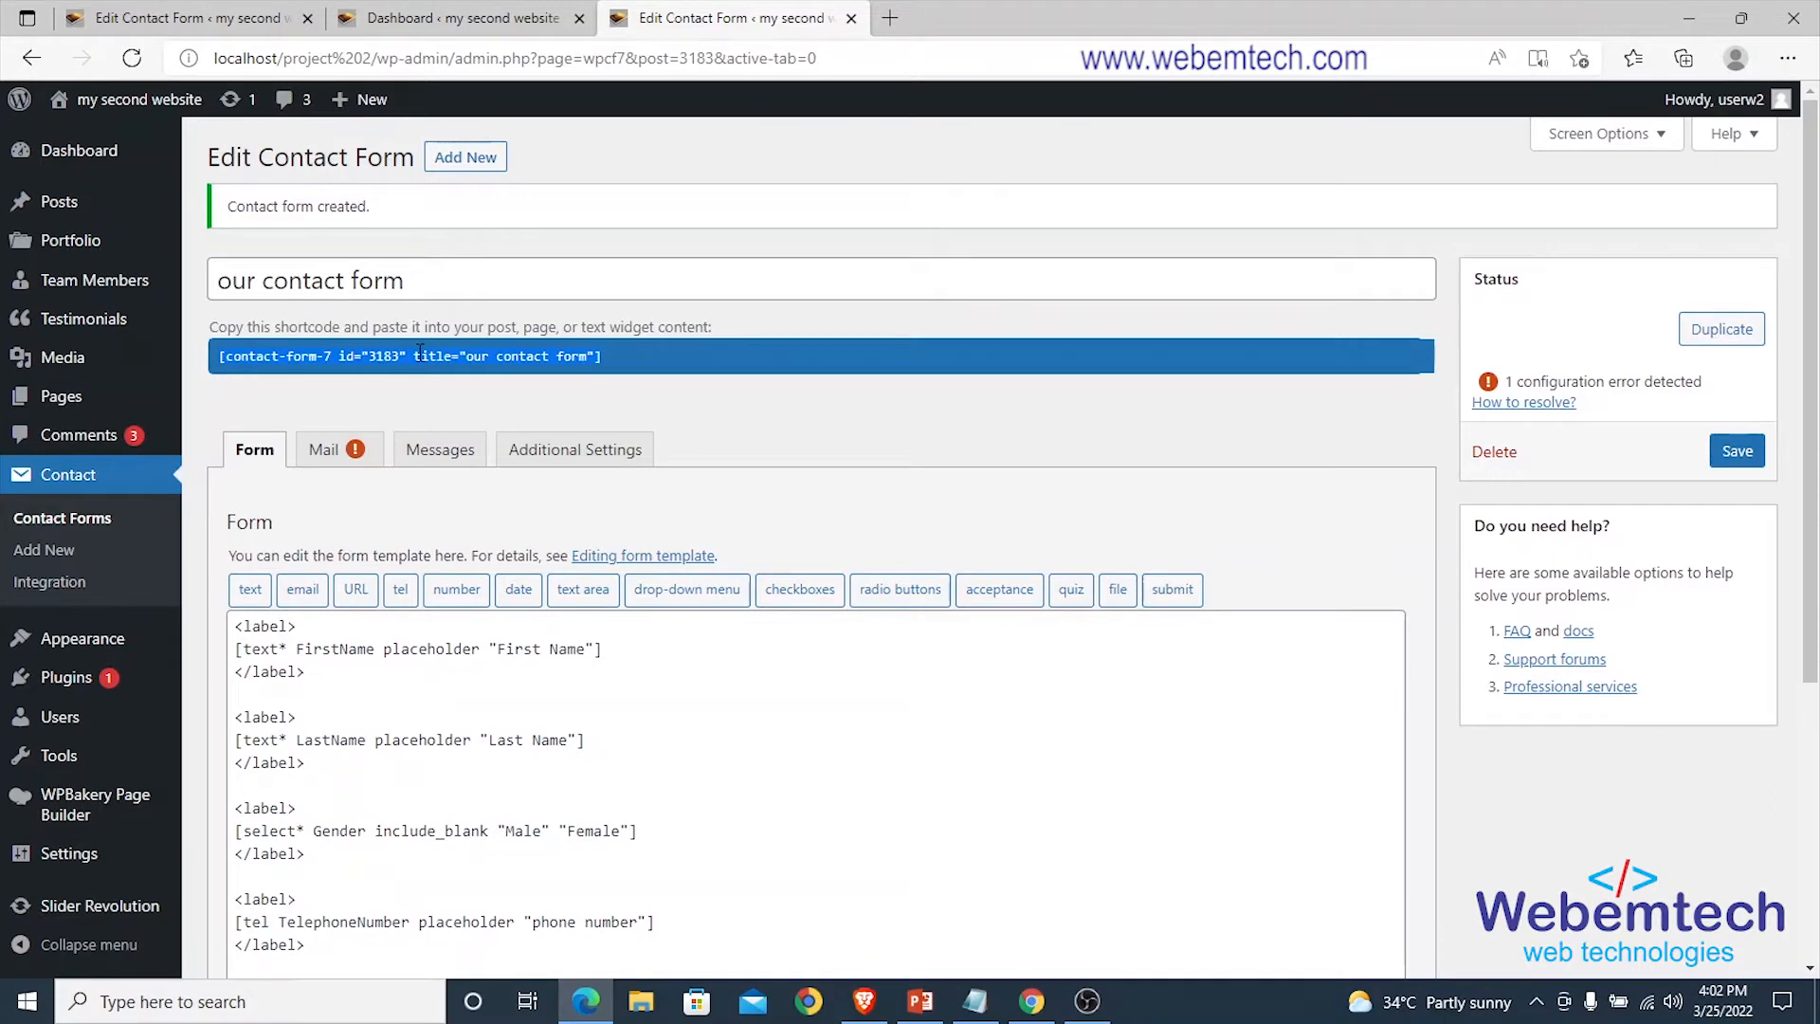
scroll(420, 352, down, 4)
scroll(467, 460, up, 4)
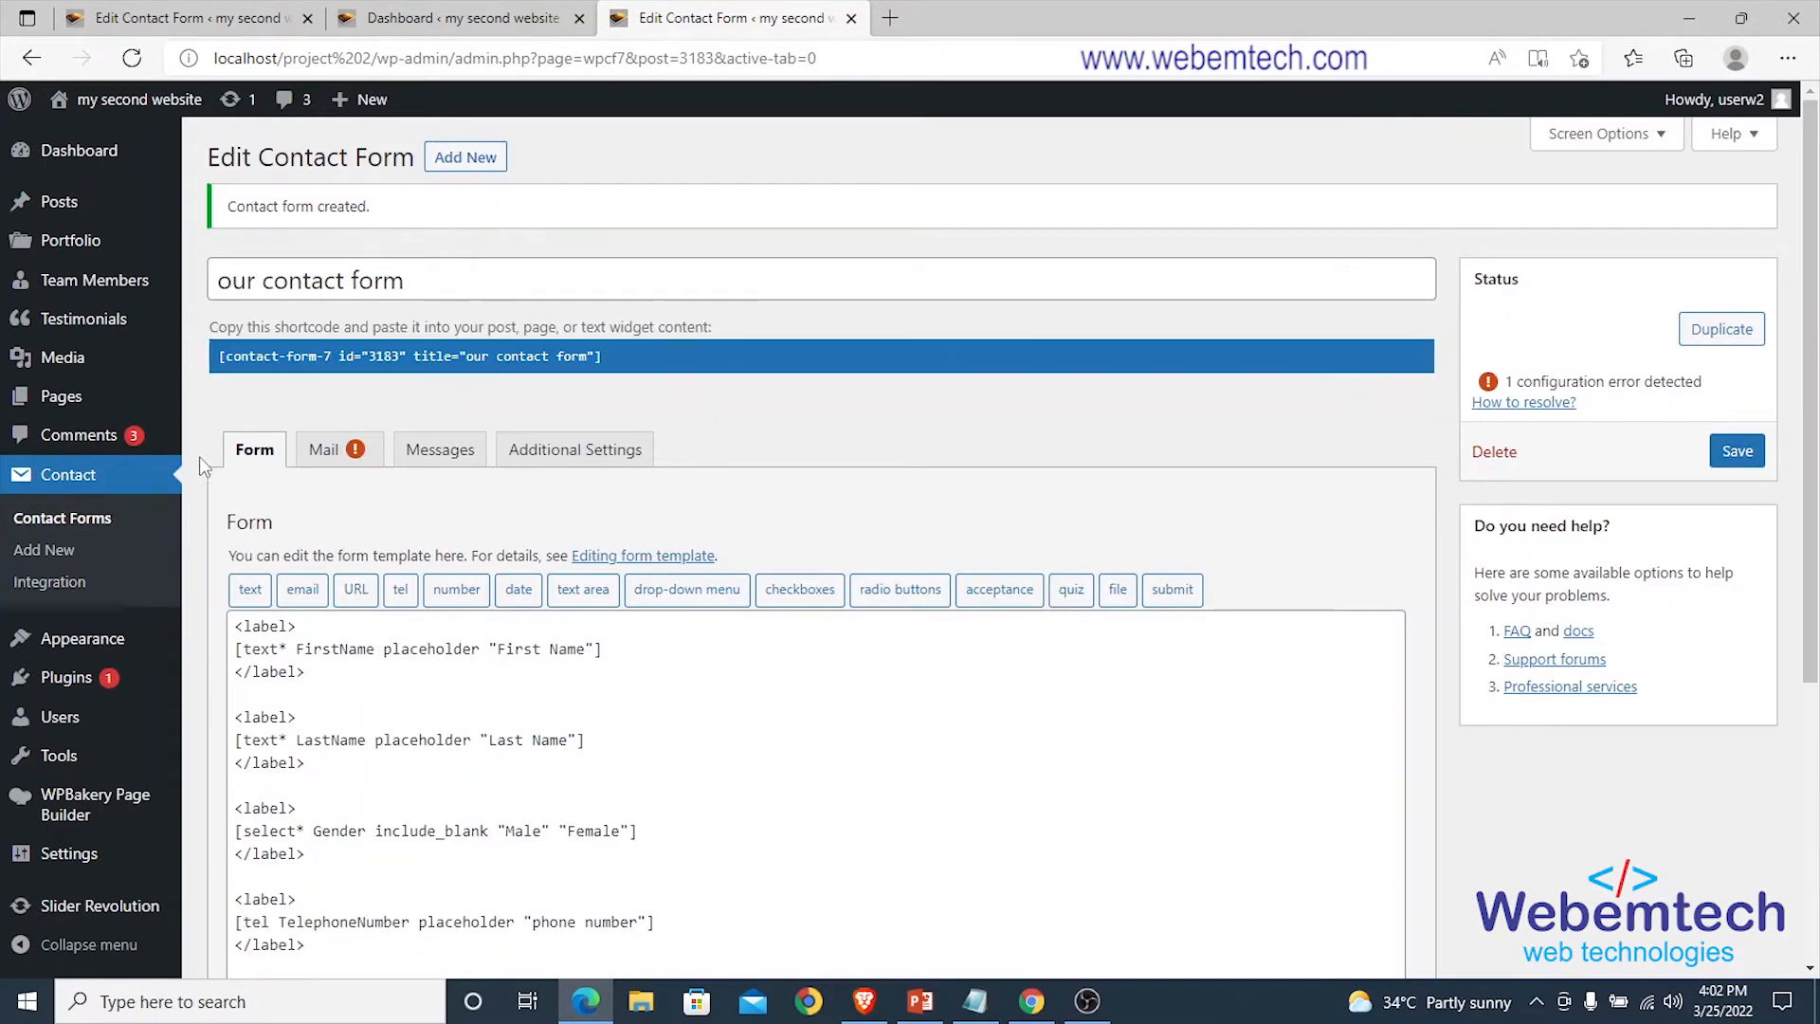
Review the Mail tab's To, From, Subject, Additional headers and default Message body fields.
click(327, 457)
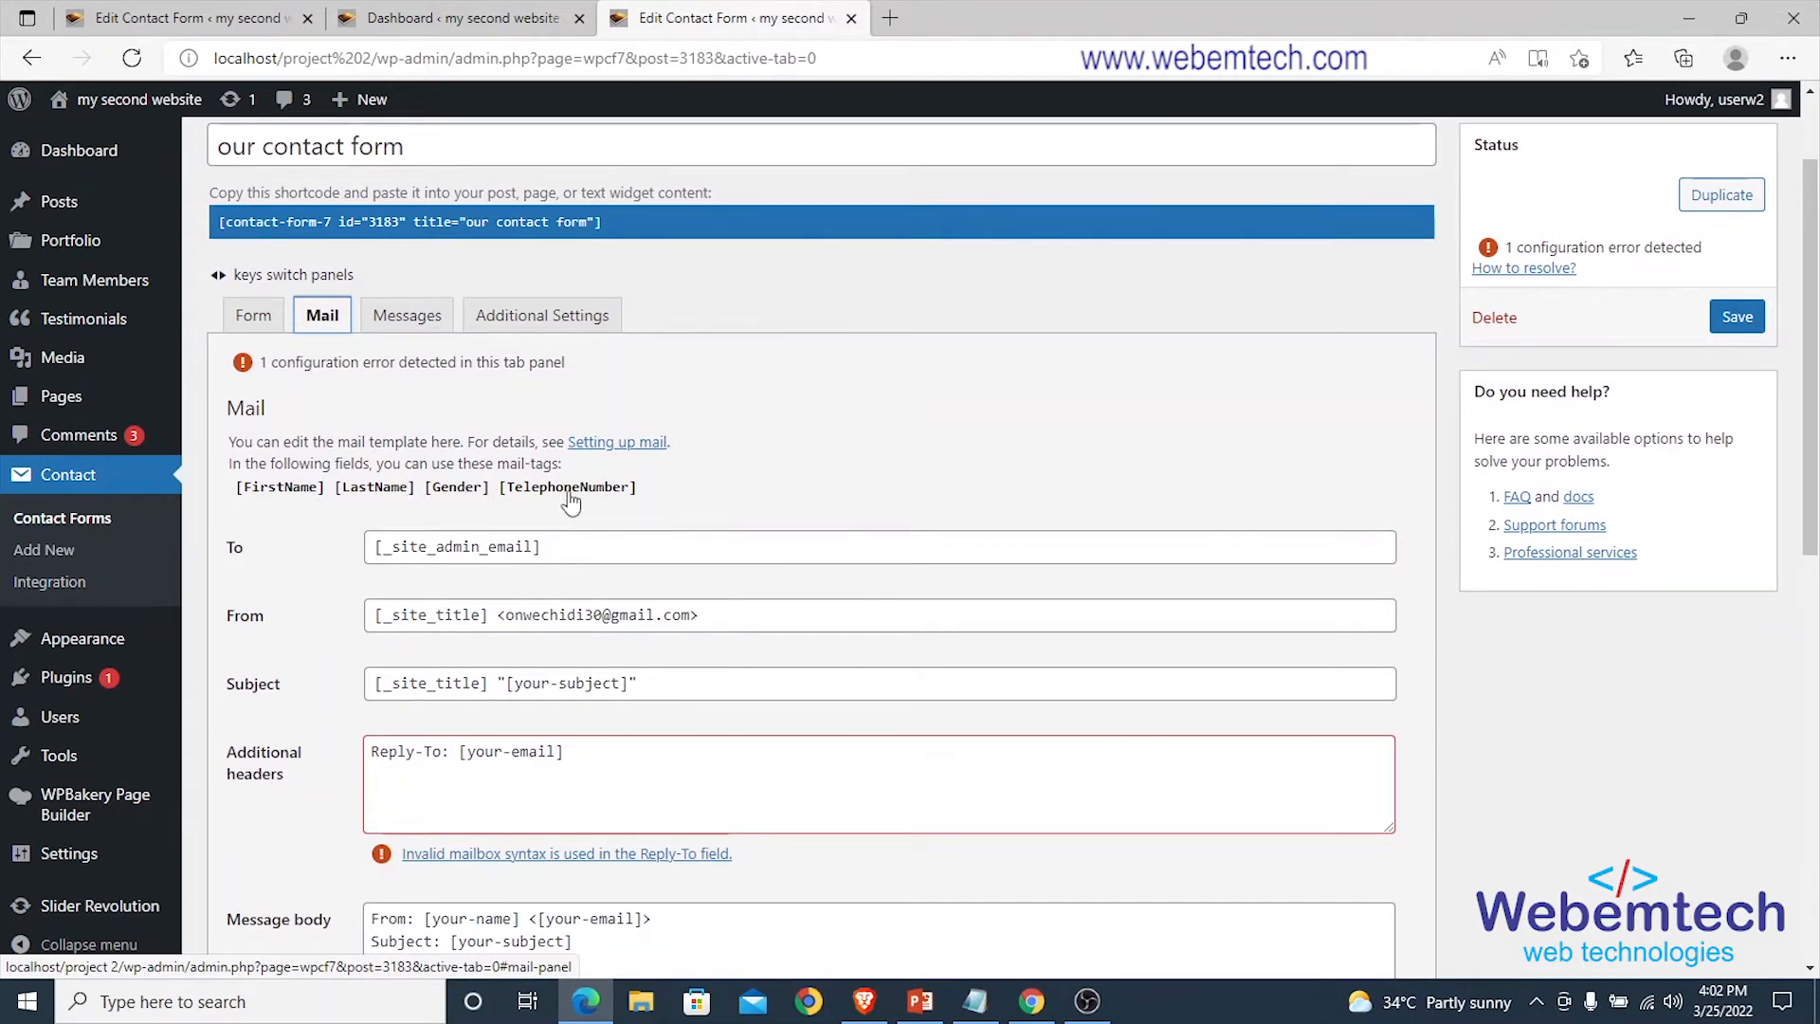
scroll(590, 502, down, 5)
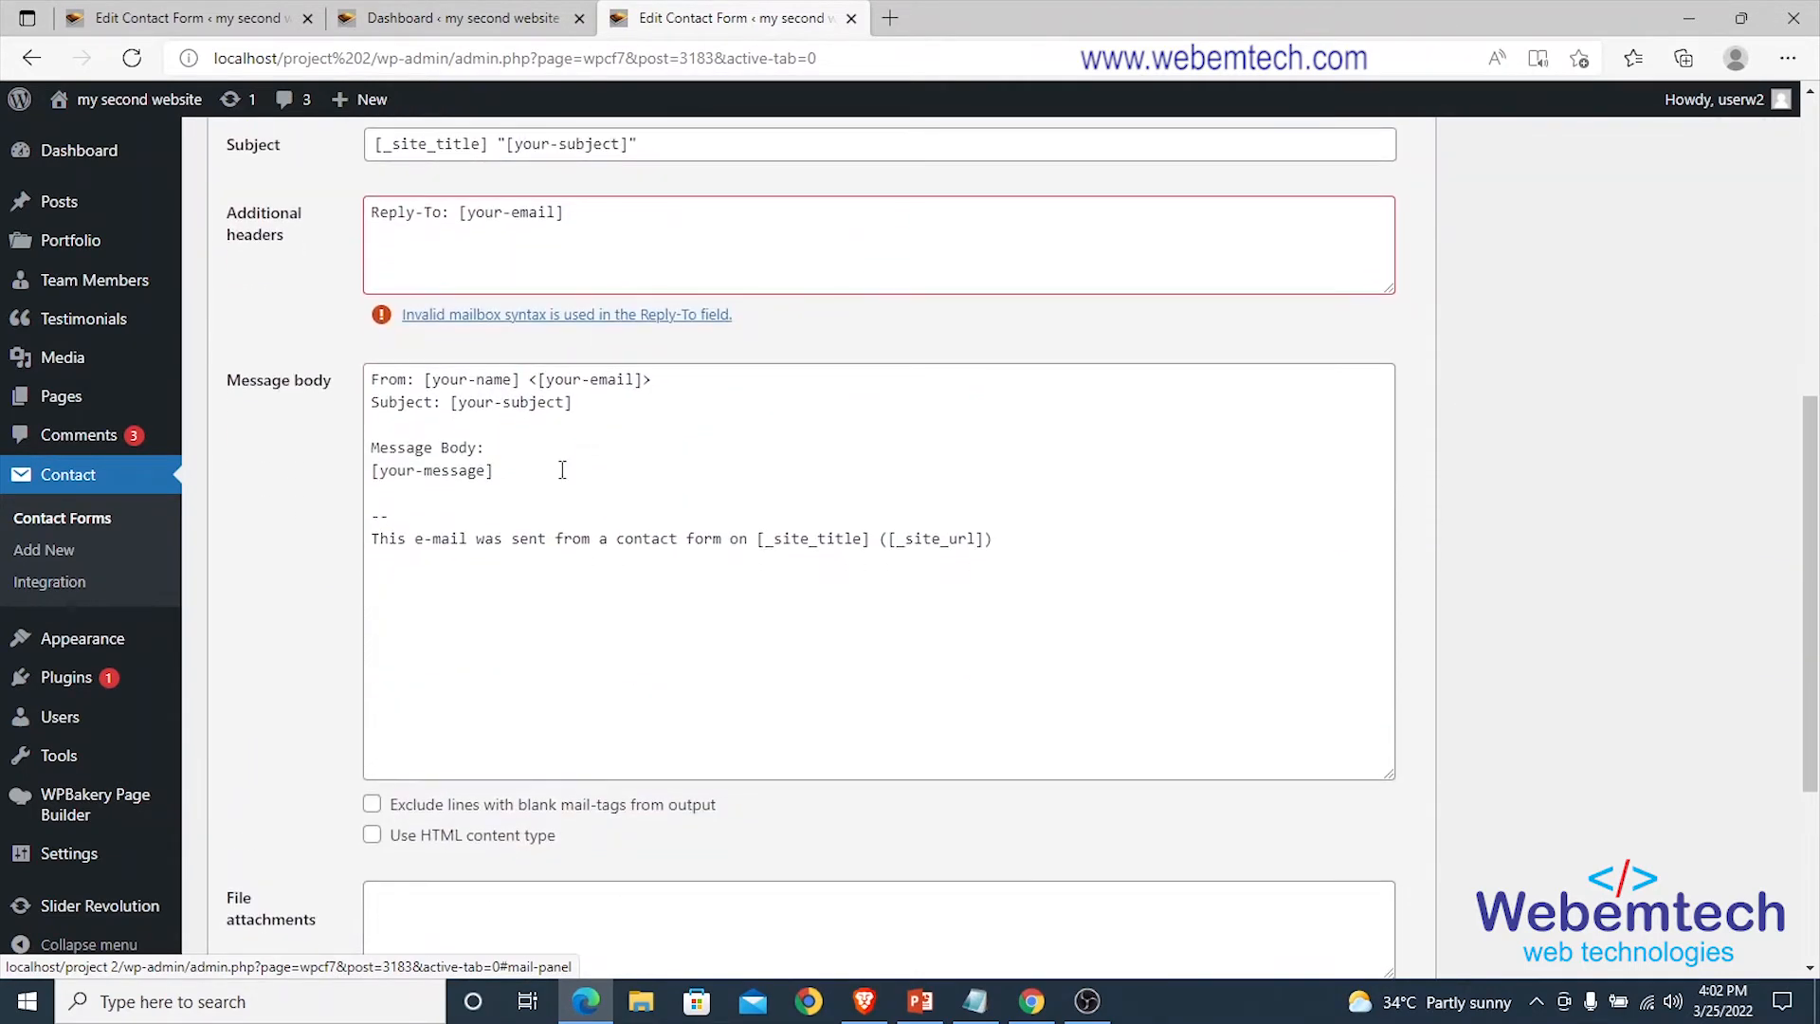
scroll(654, 471, up, 4)
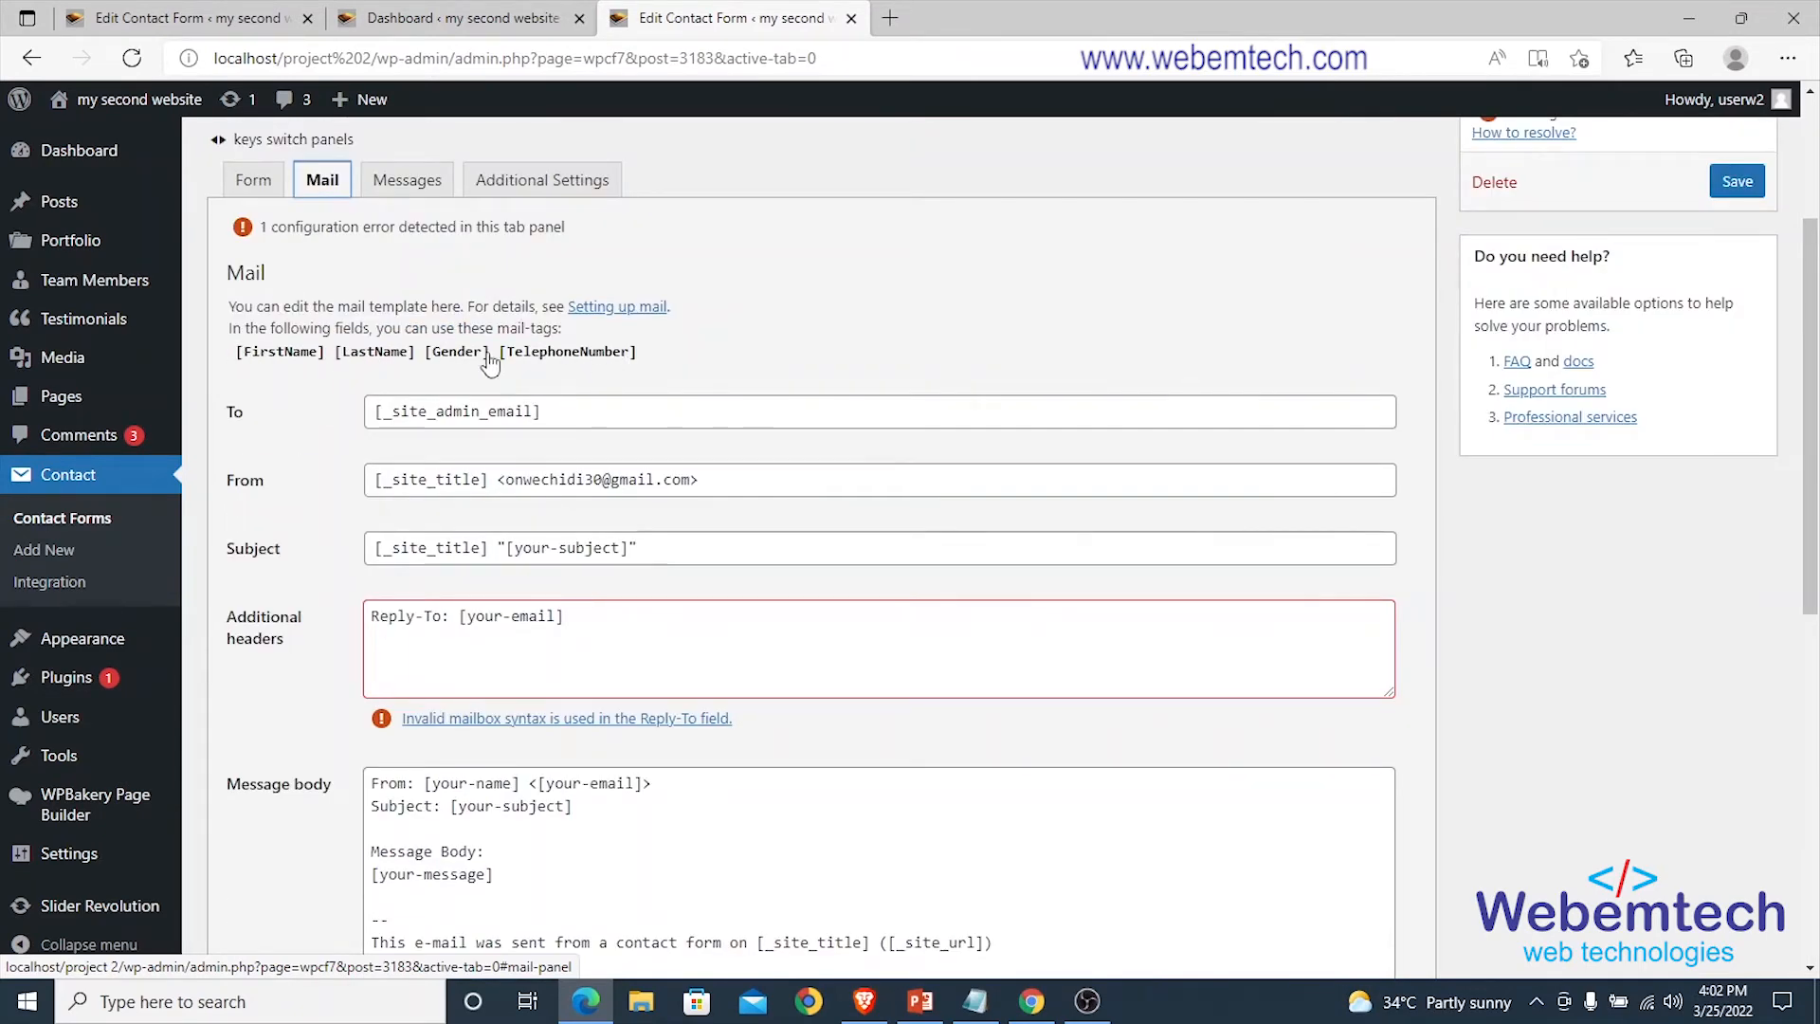
scroll(581, 354, down, 3)
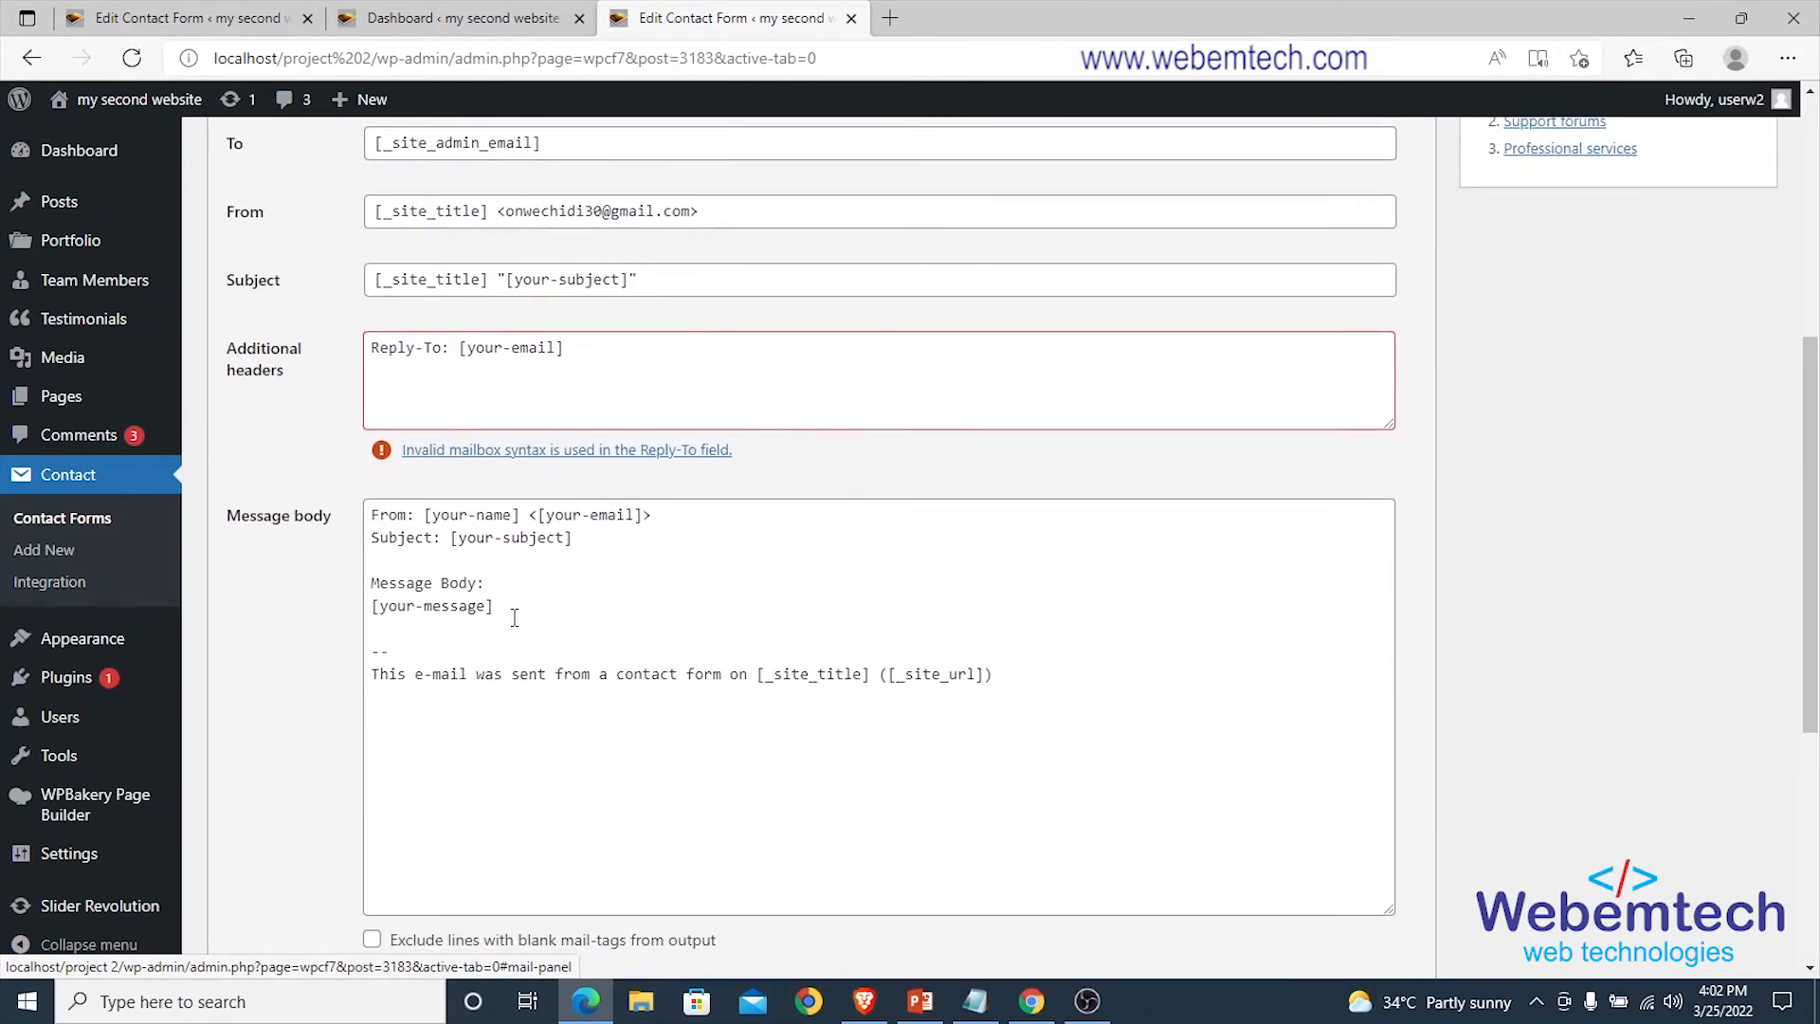
scroll(417, 531, up, 6)
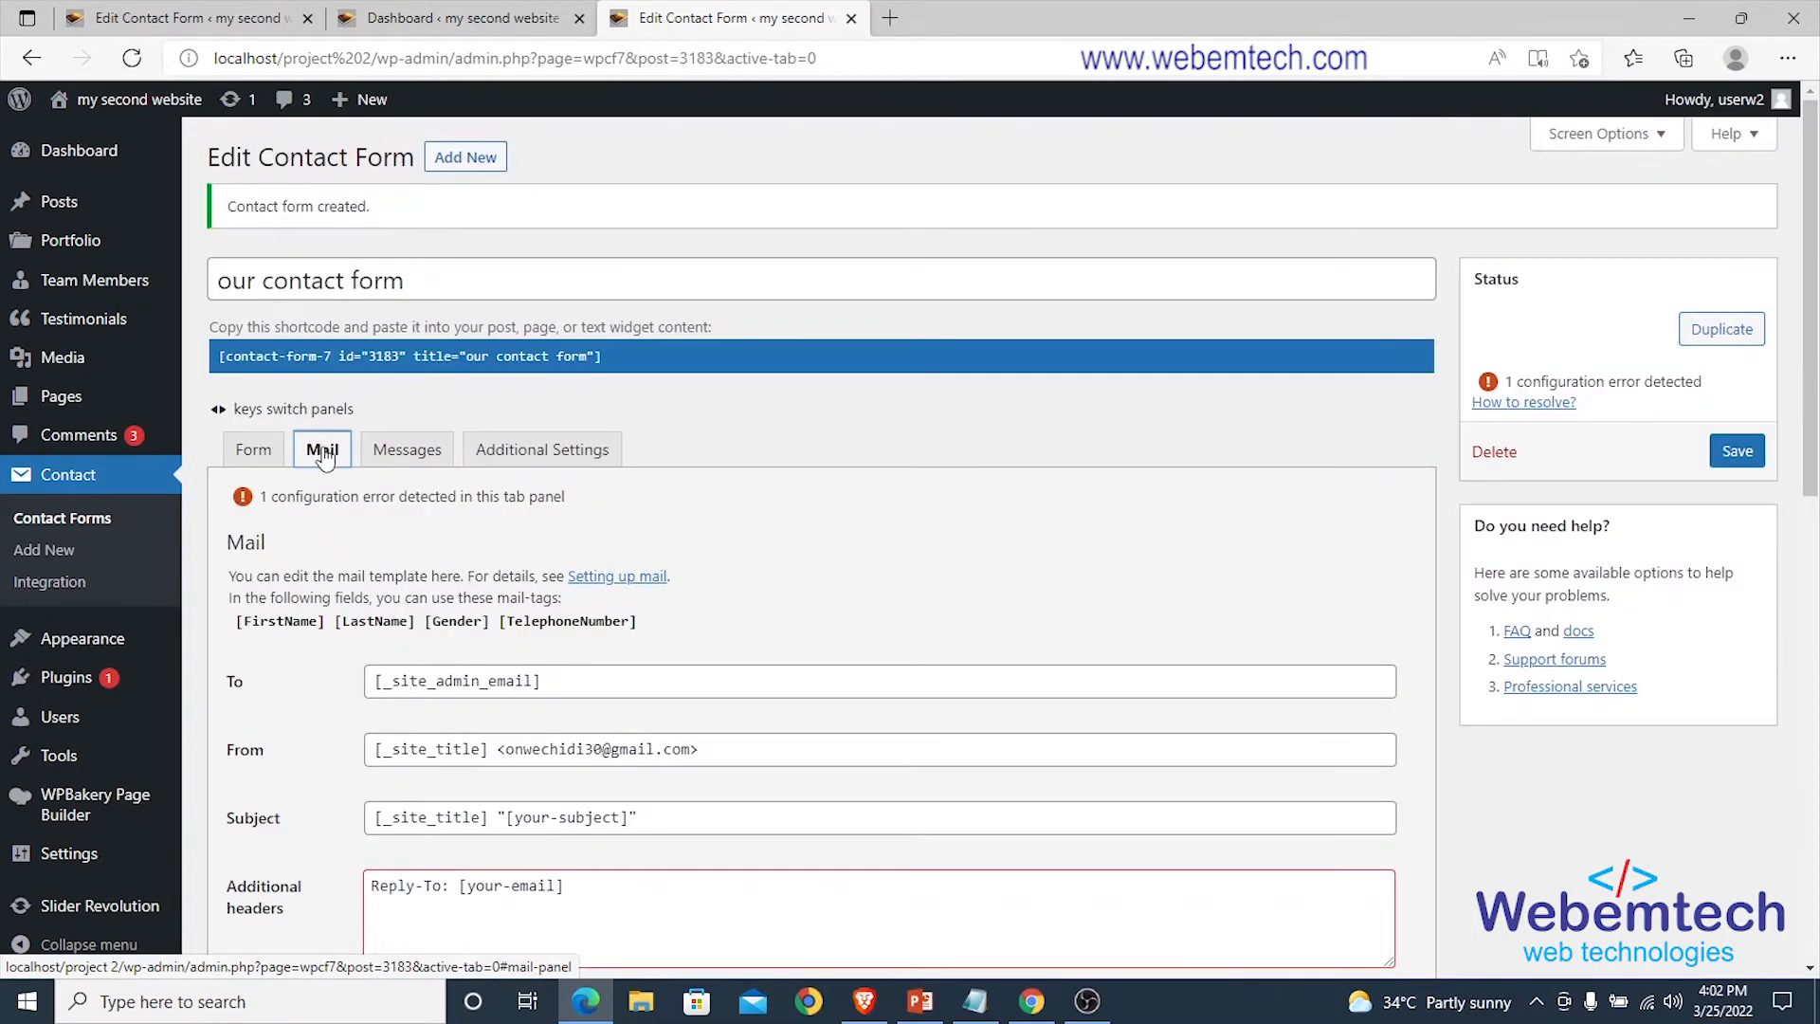
scroll(327, 465, down, 5)
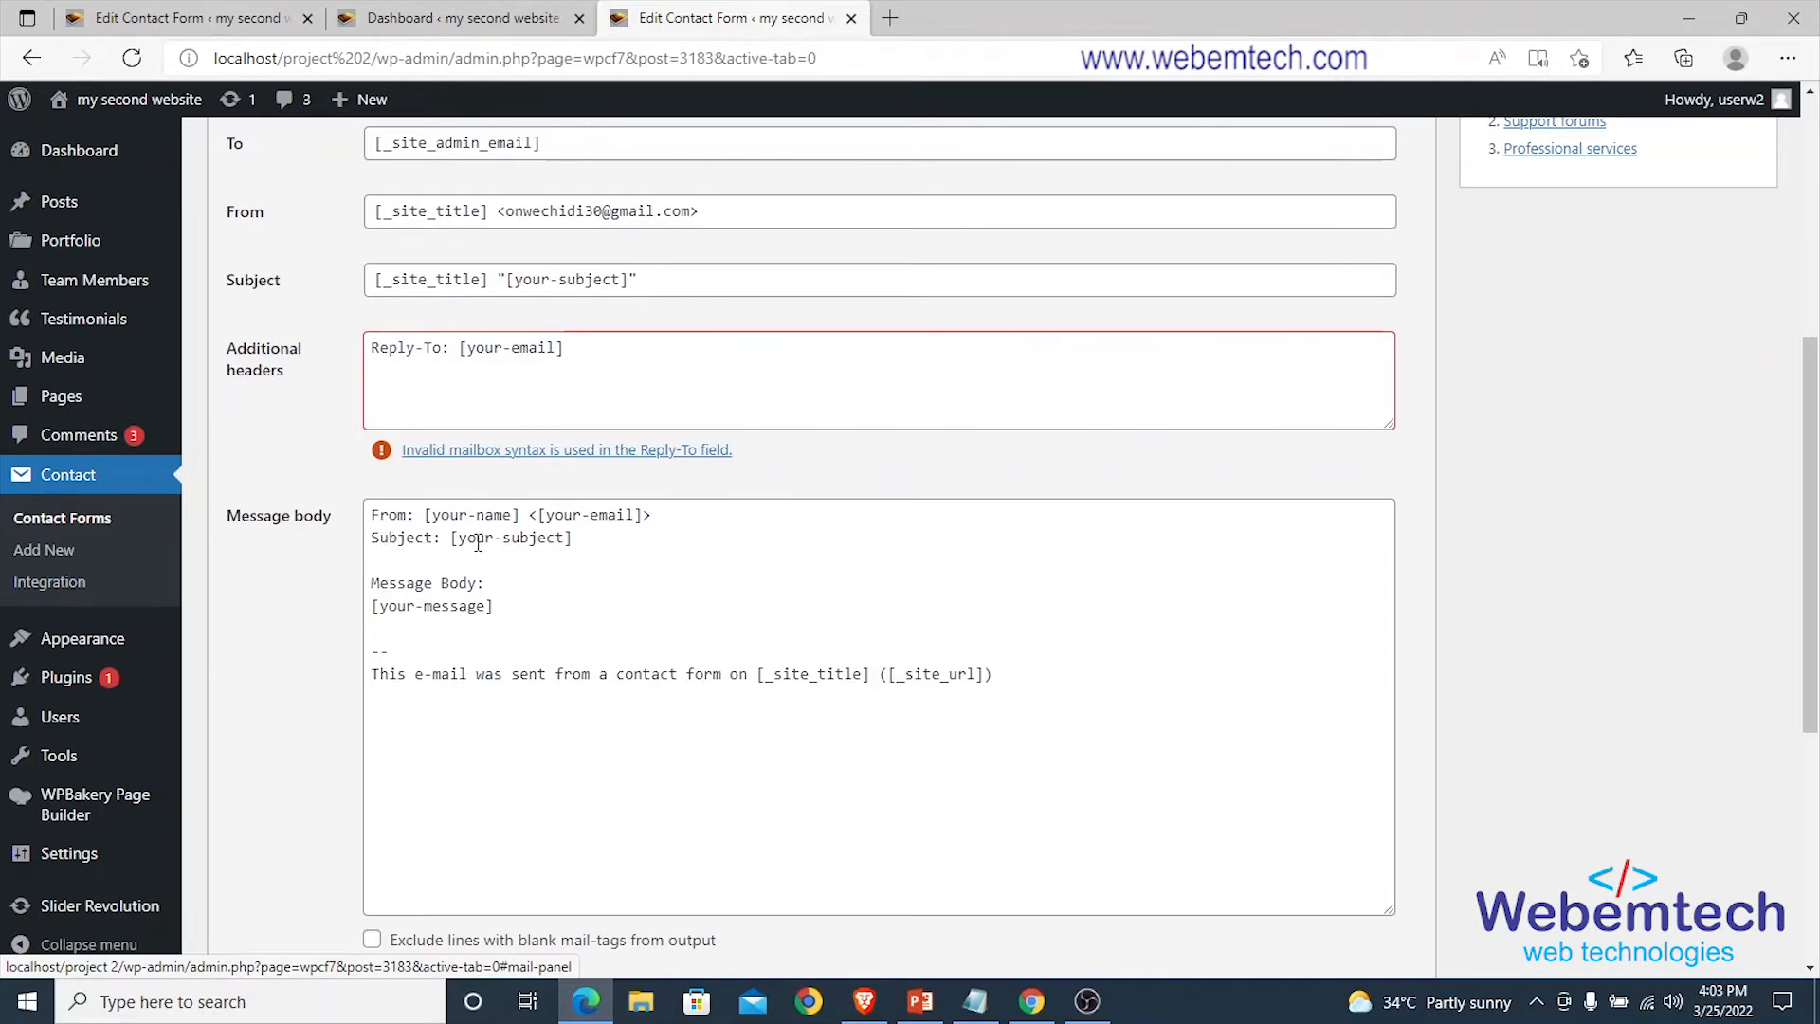
scroll(373, 467, down, 2)
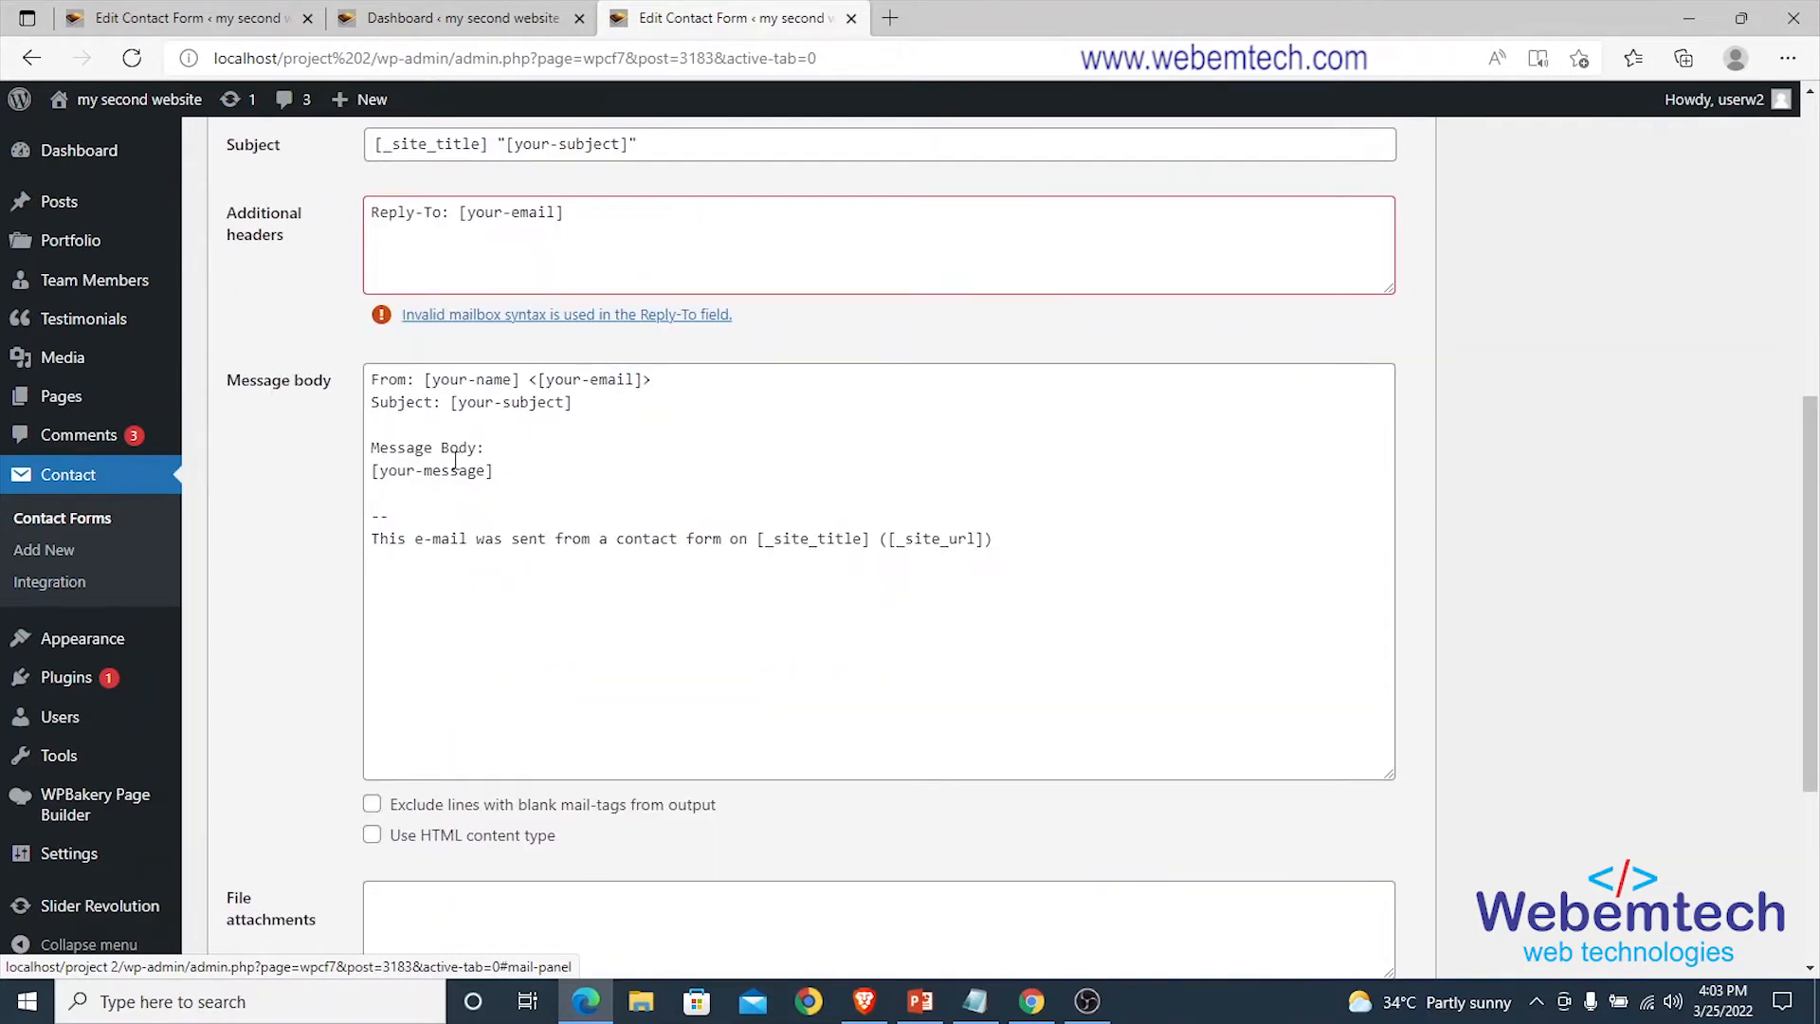
scroll(521, 490, down, 4)
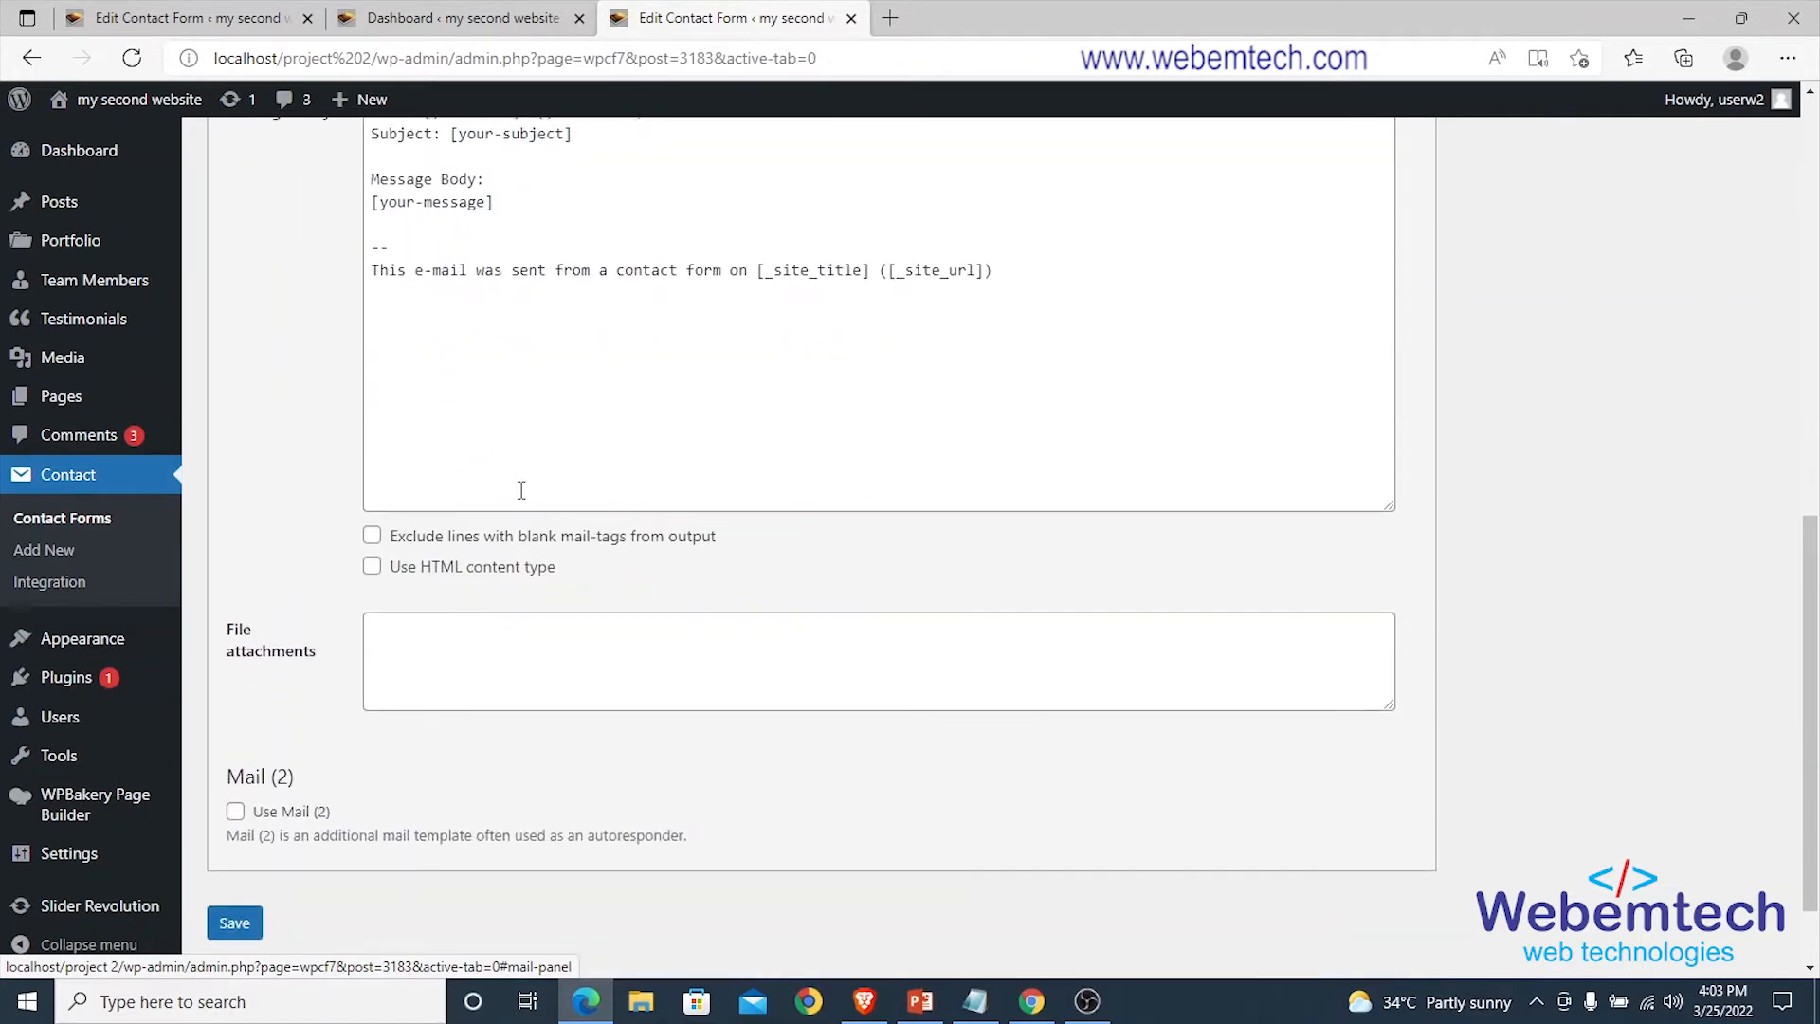
scroll(500, 609, up, 5)
Replace the default message body with a 'From: [FirstName]' line.
drag(502, 609, 373, 511)
key(BackSpace)
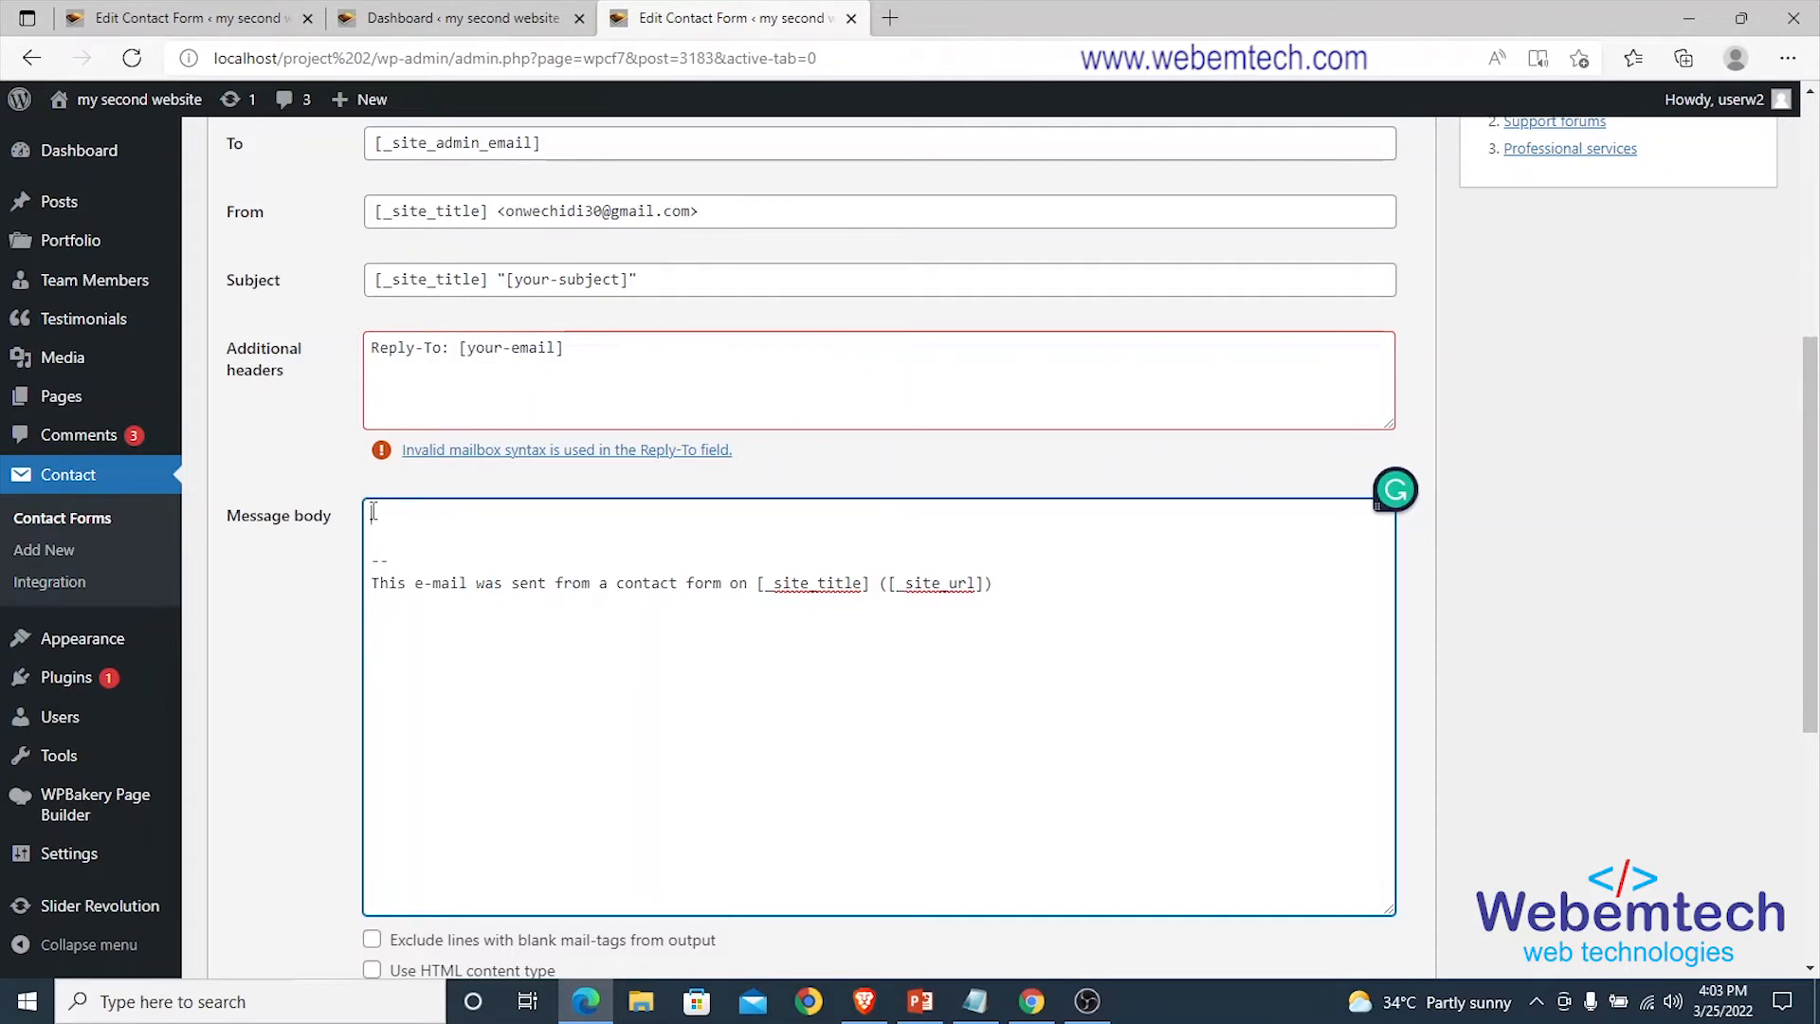
text(From:)
scroll(344, 536, up, 4)
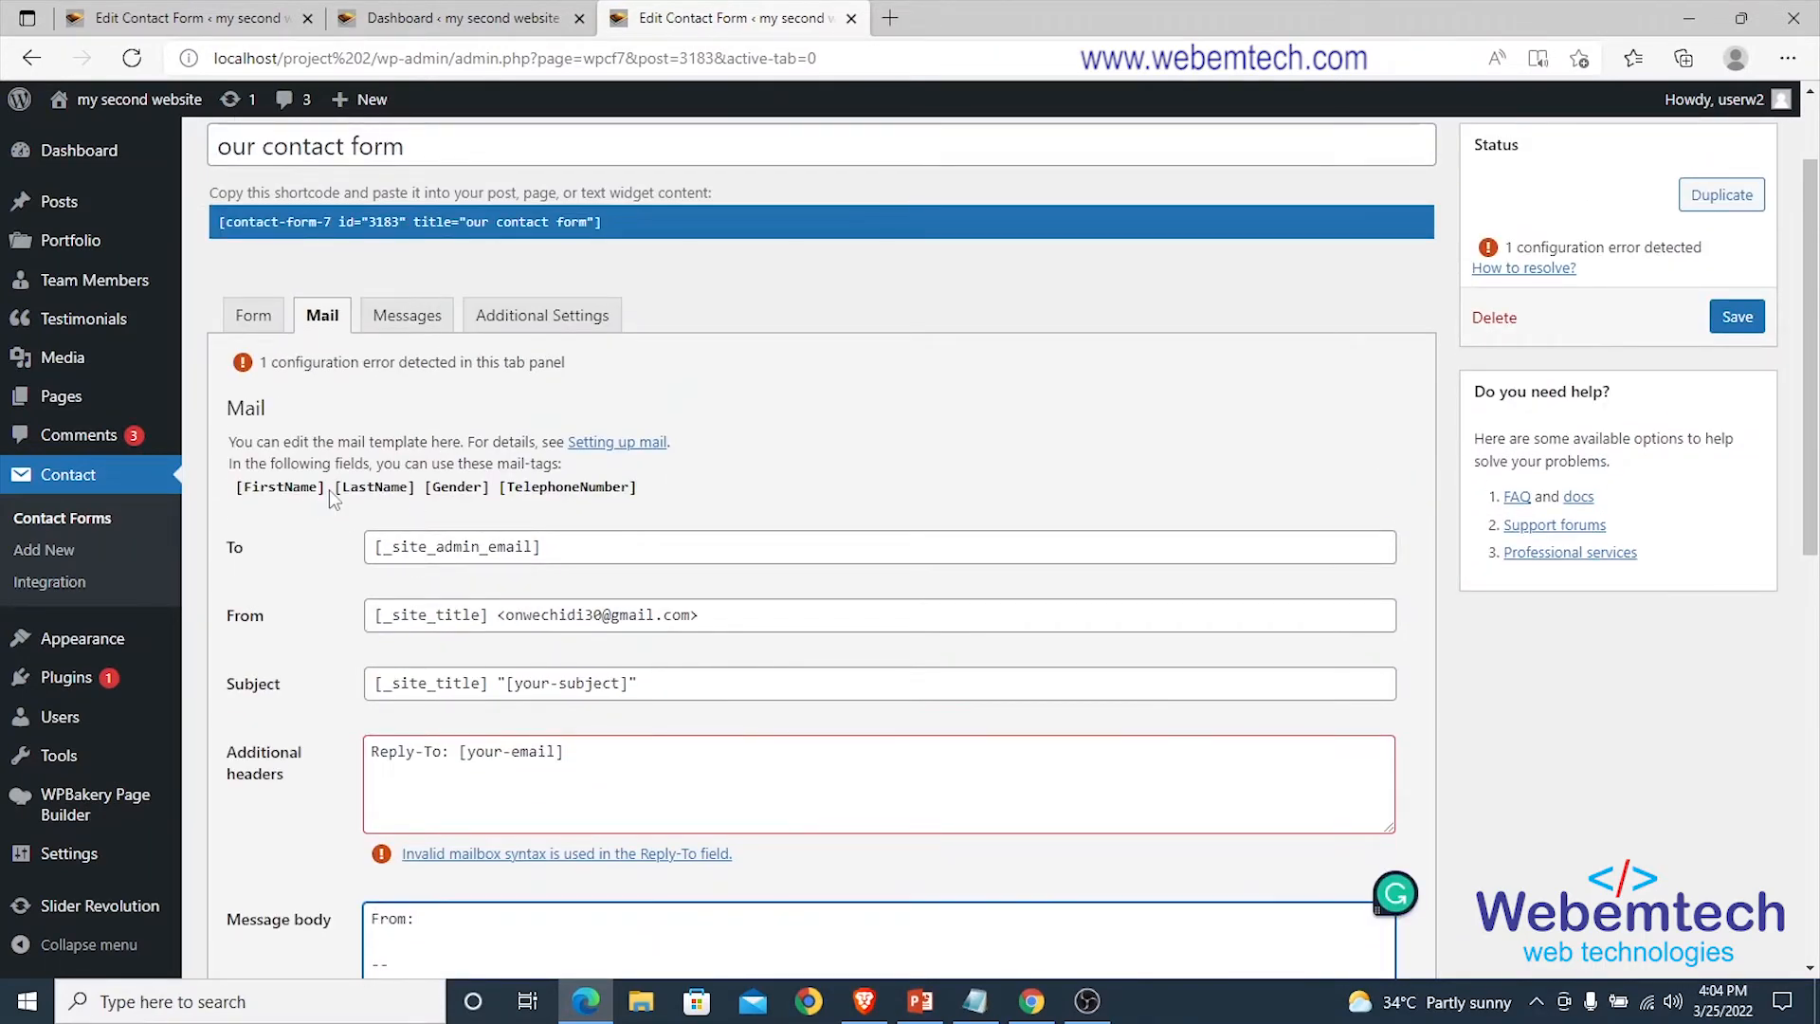
drag(328, 489, 237, 487)
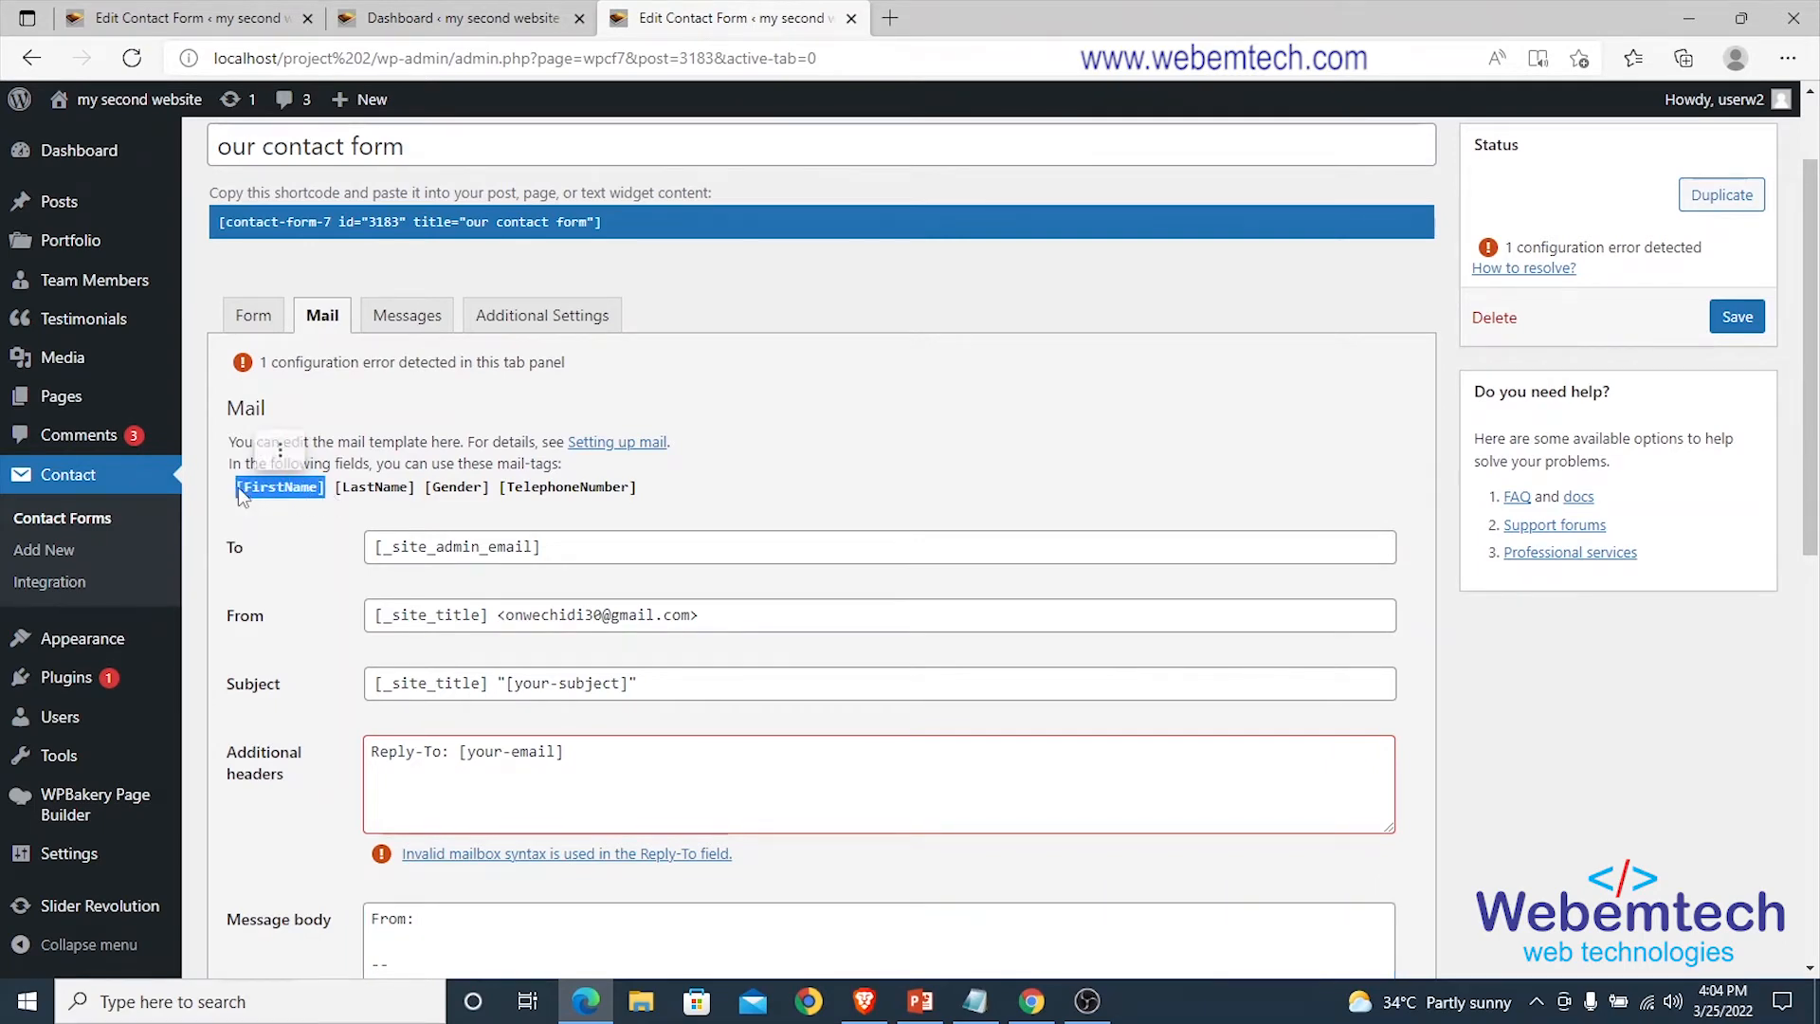
right_click(237, 487)
click(302, 422)
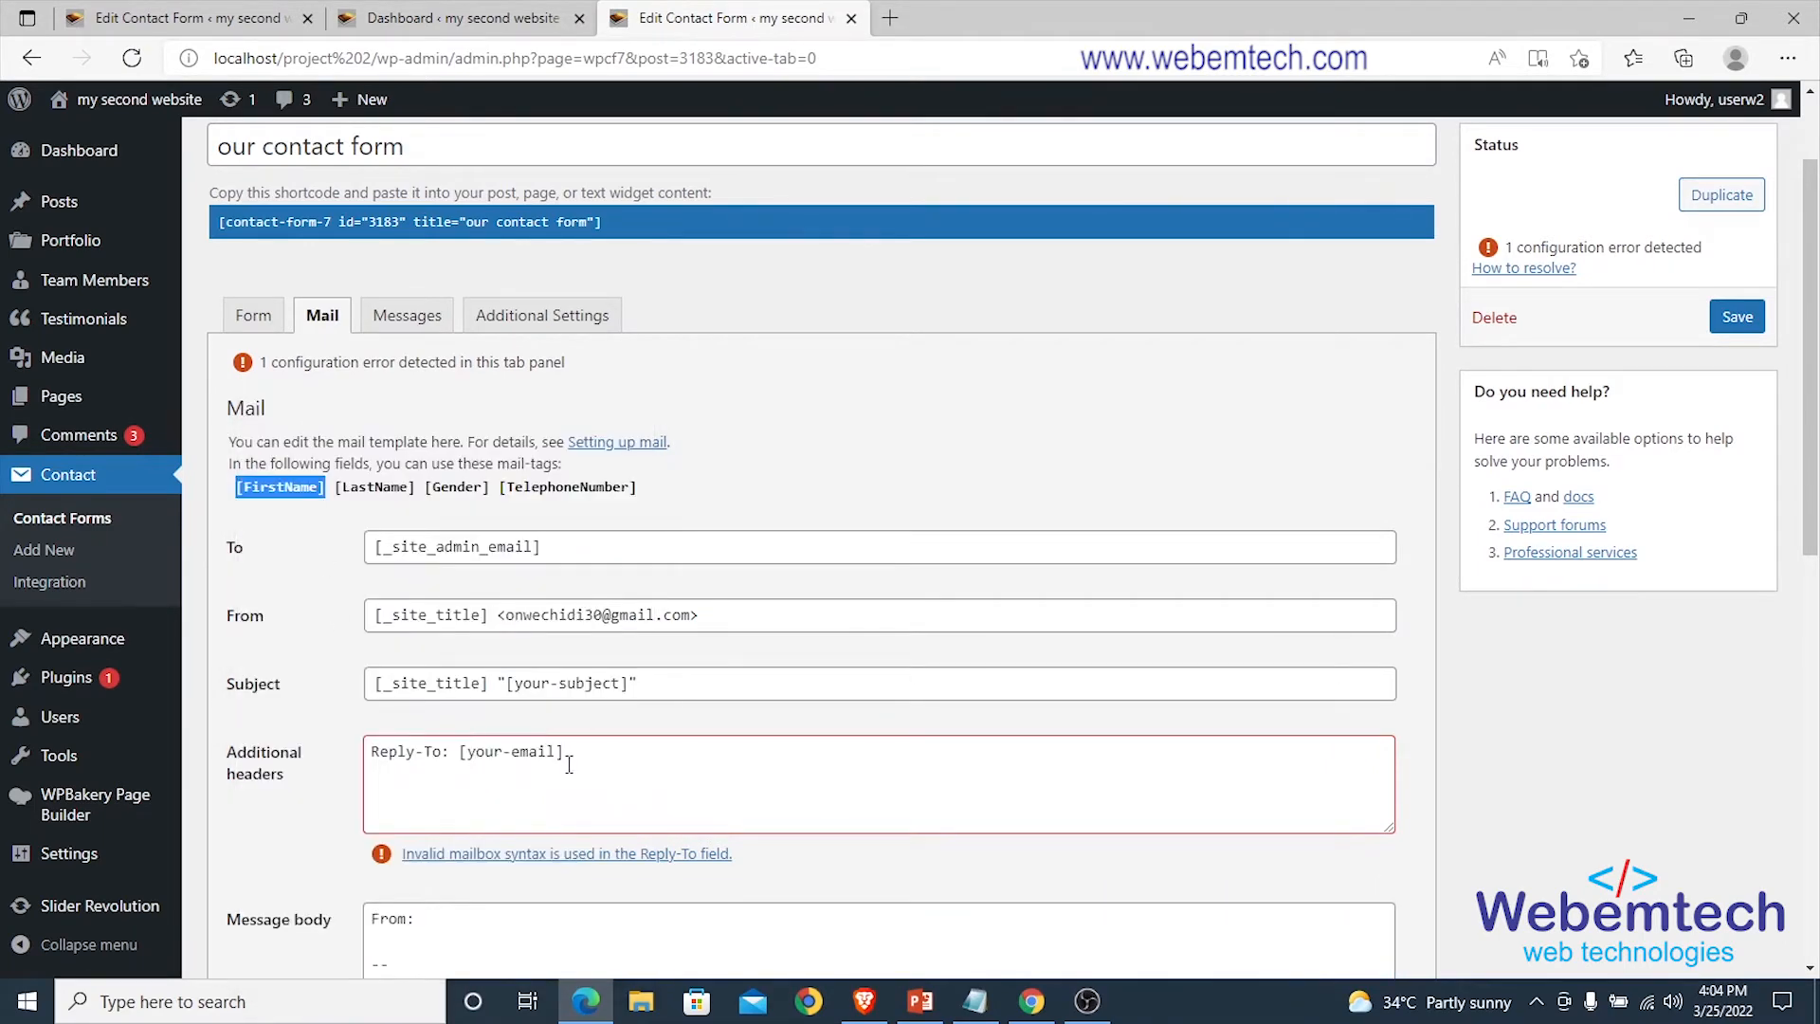
scroll(568, 758, down, 3)
click(448, 656)
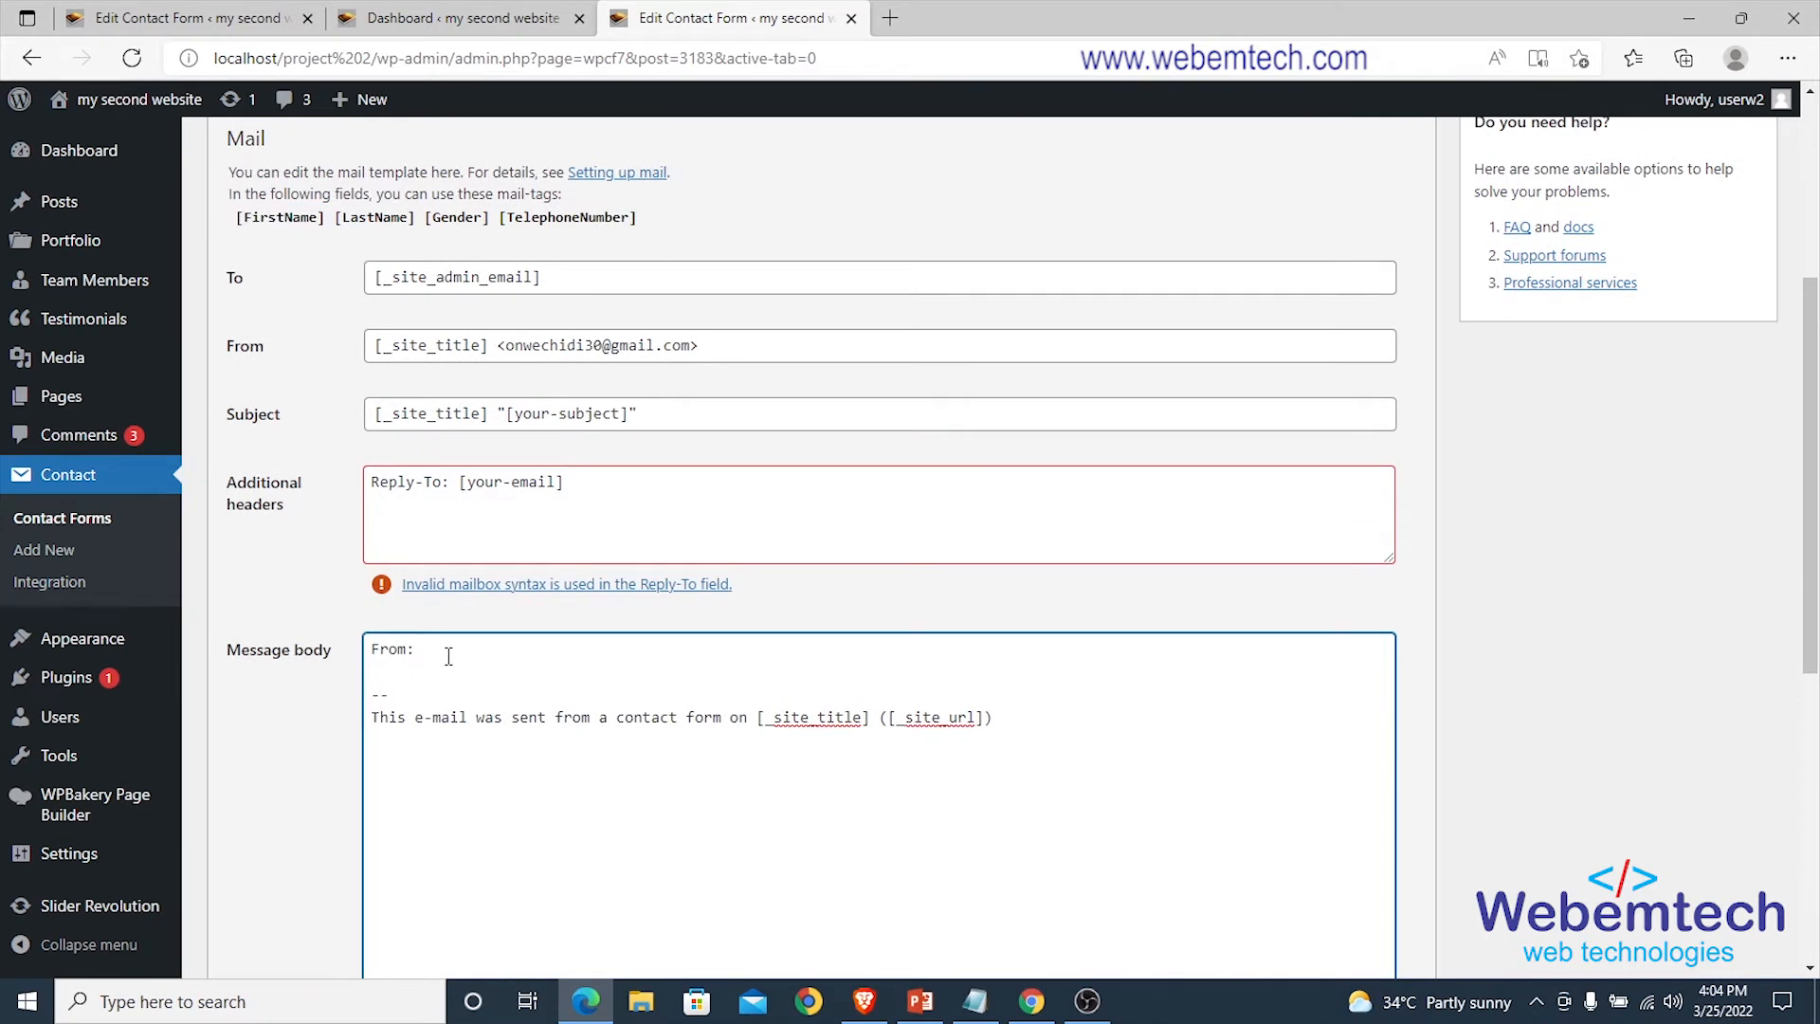
key(ctrl+v)
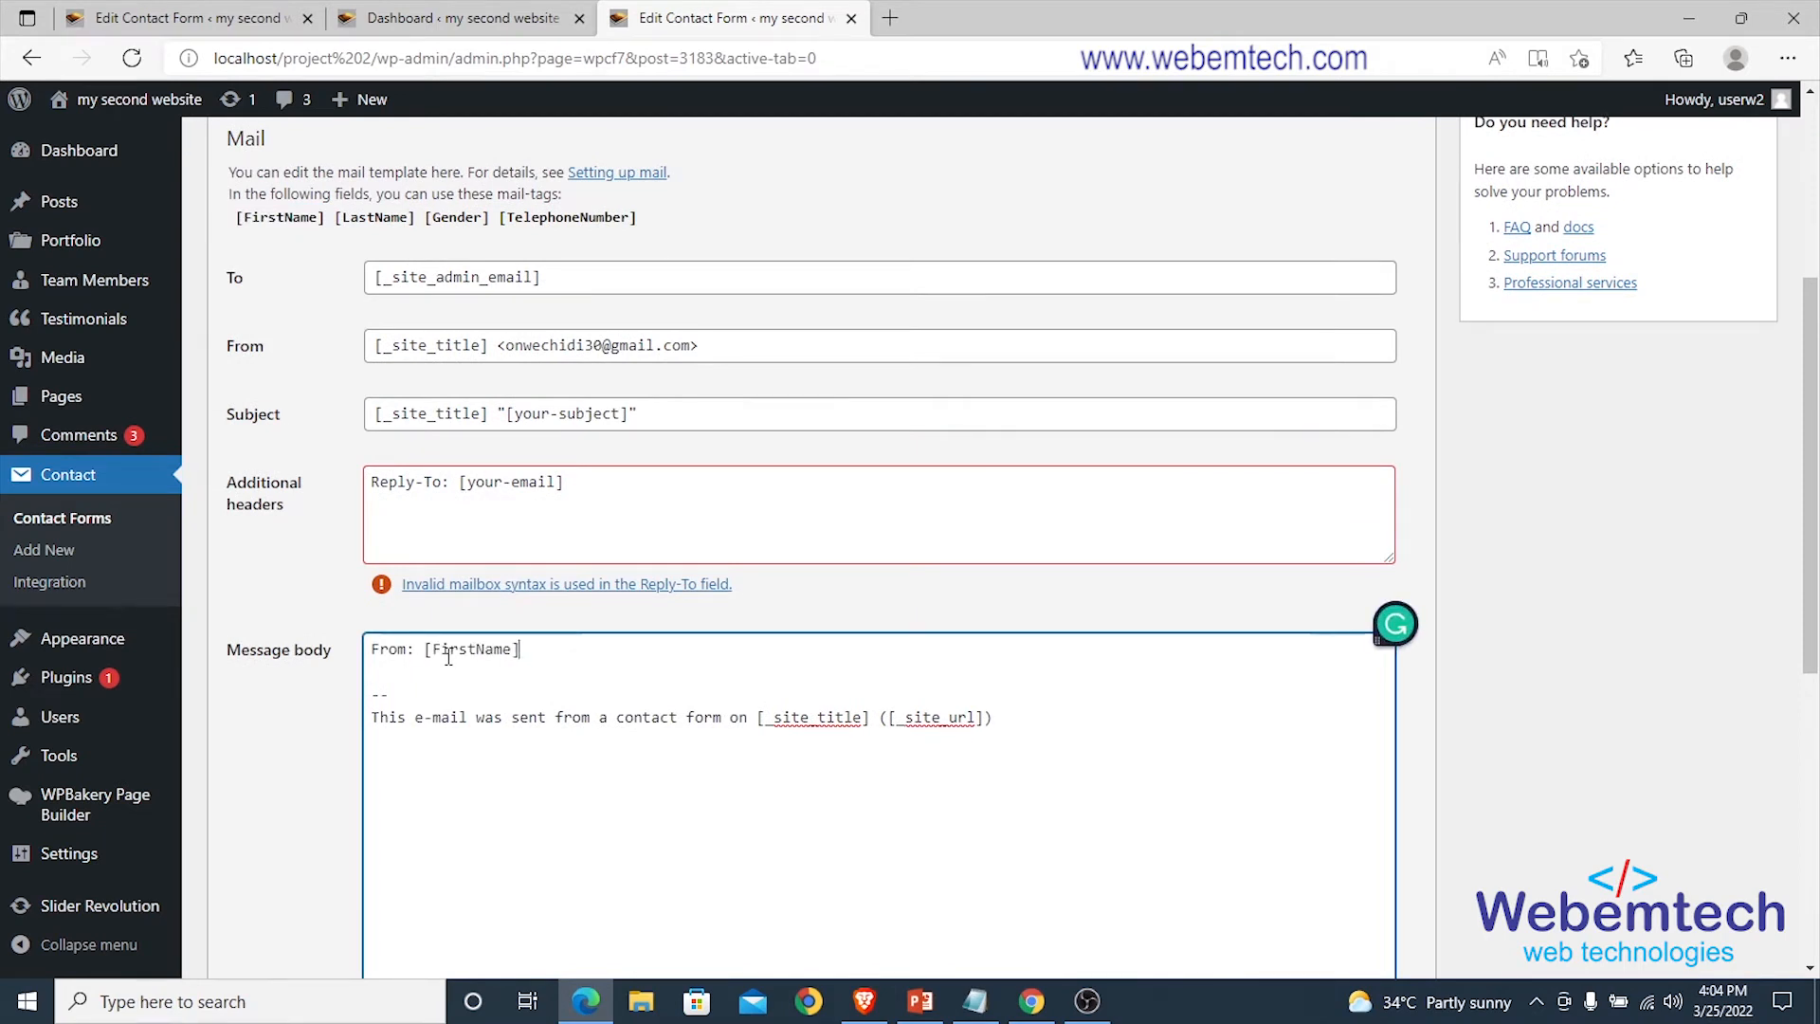
Add a 'Frist Name: [FirstName]' line to the message body.
key(Return)
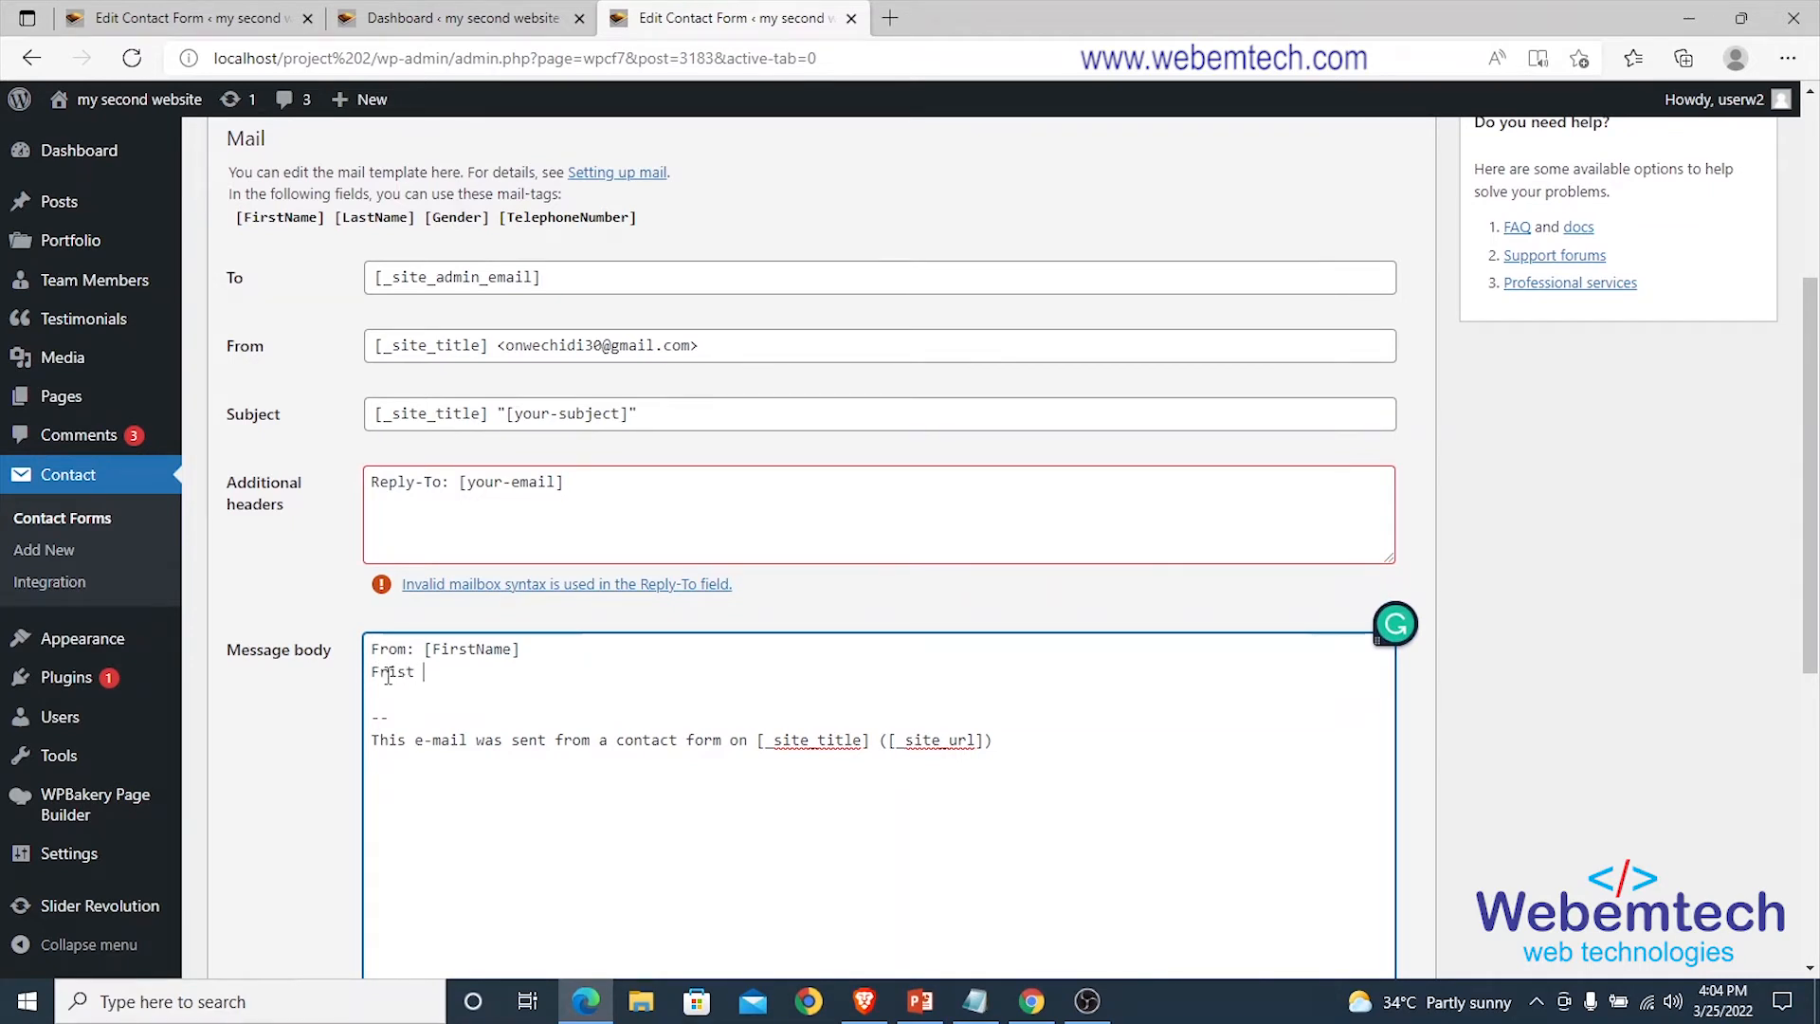
text(Frist Name:)
drag(326, 219, 238, 221)
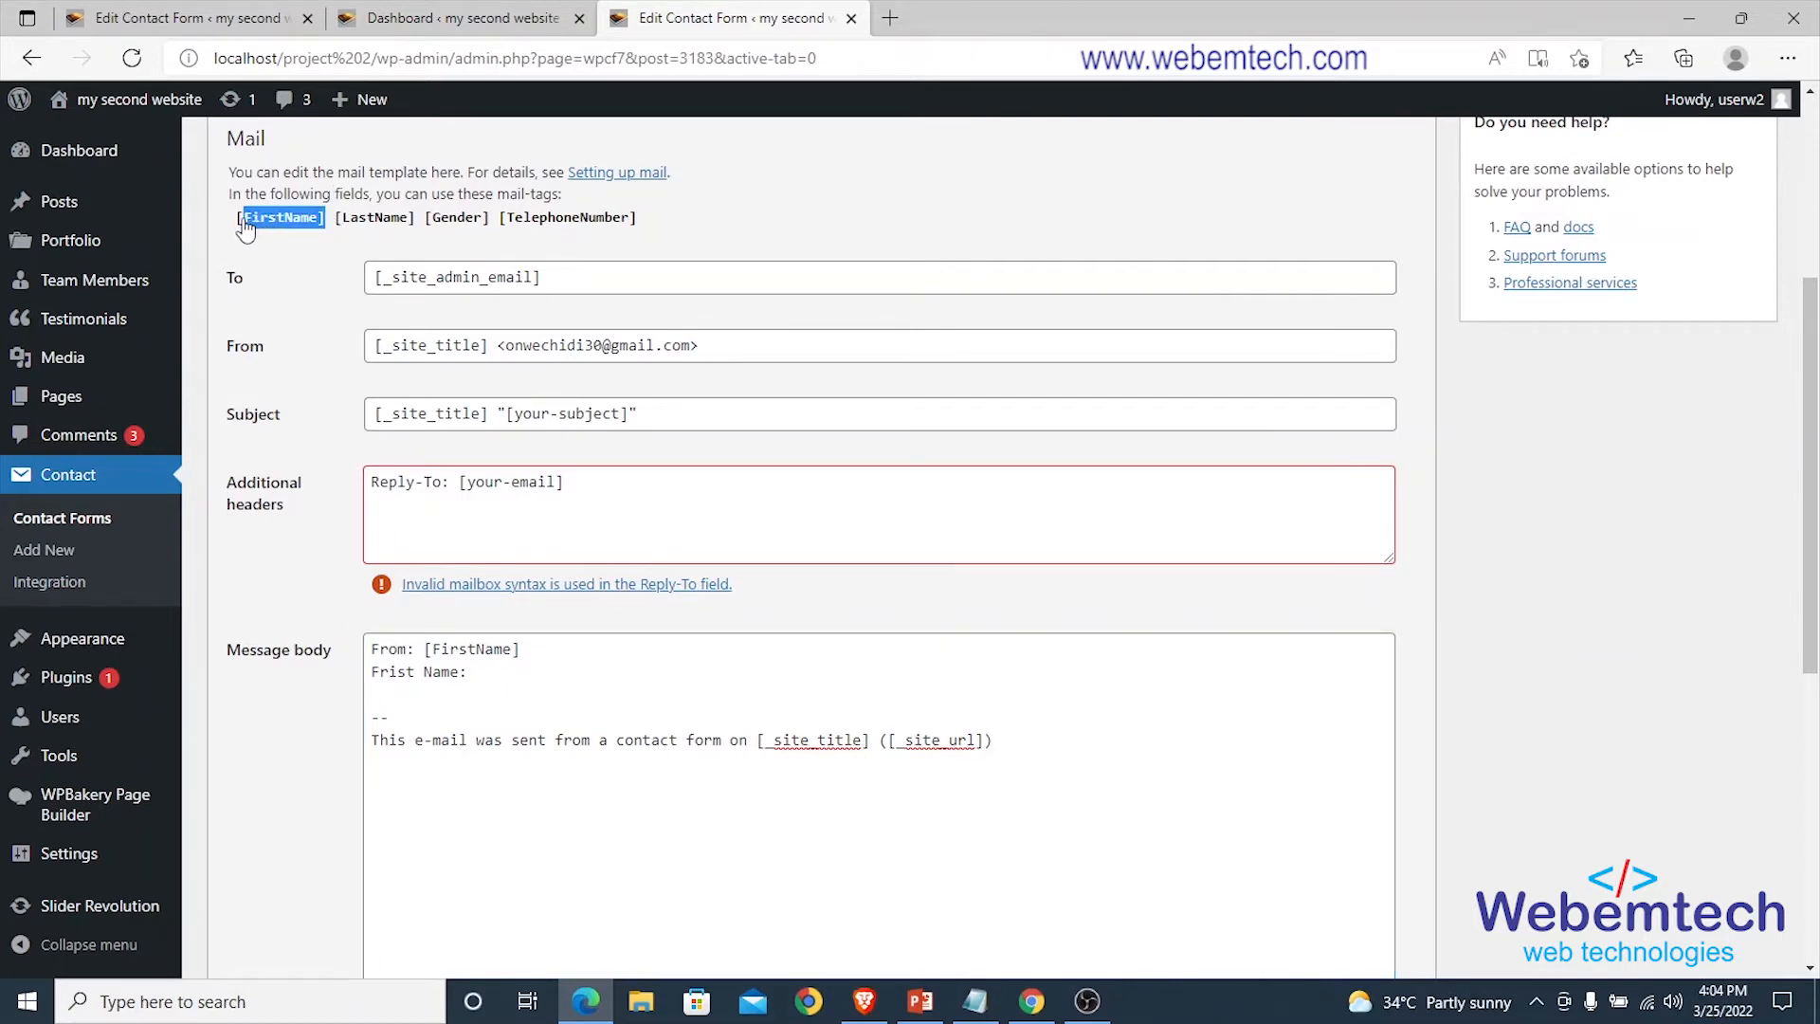
right_click(244, 220)
click(306, 232)
click(505, 673)
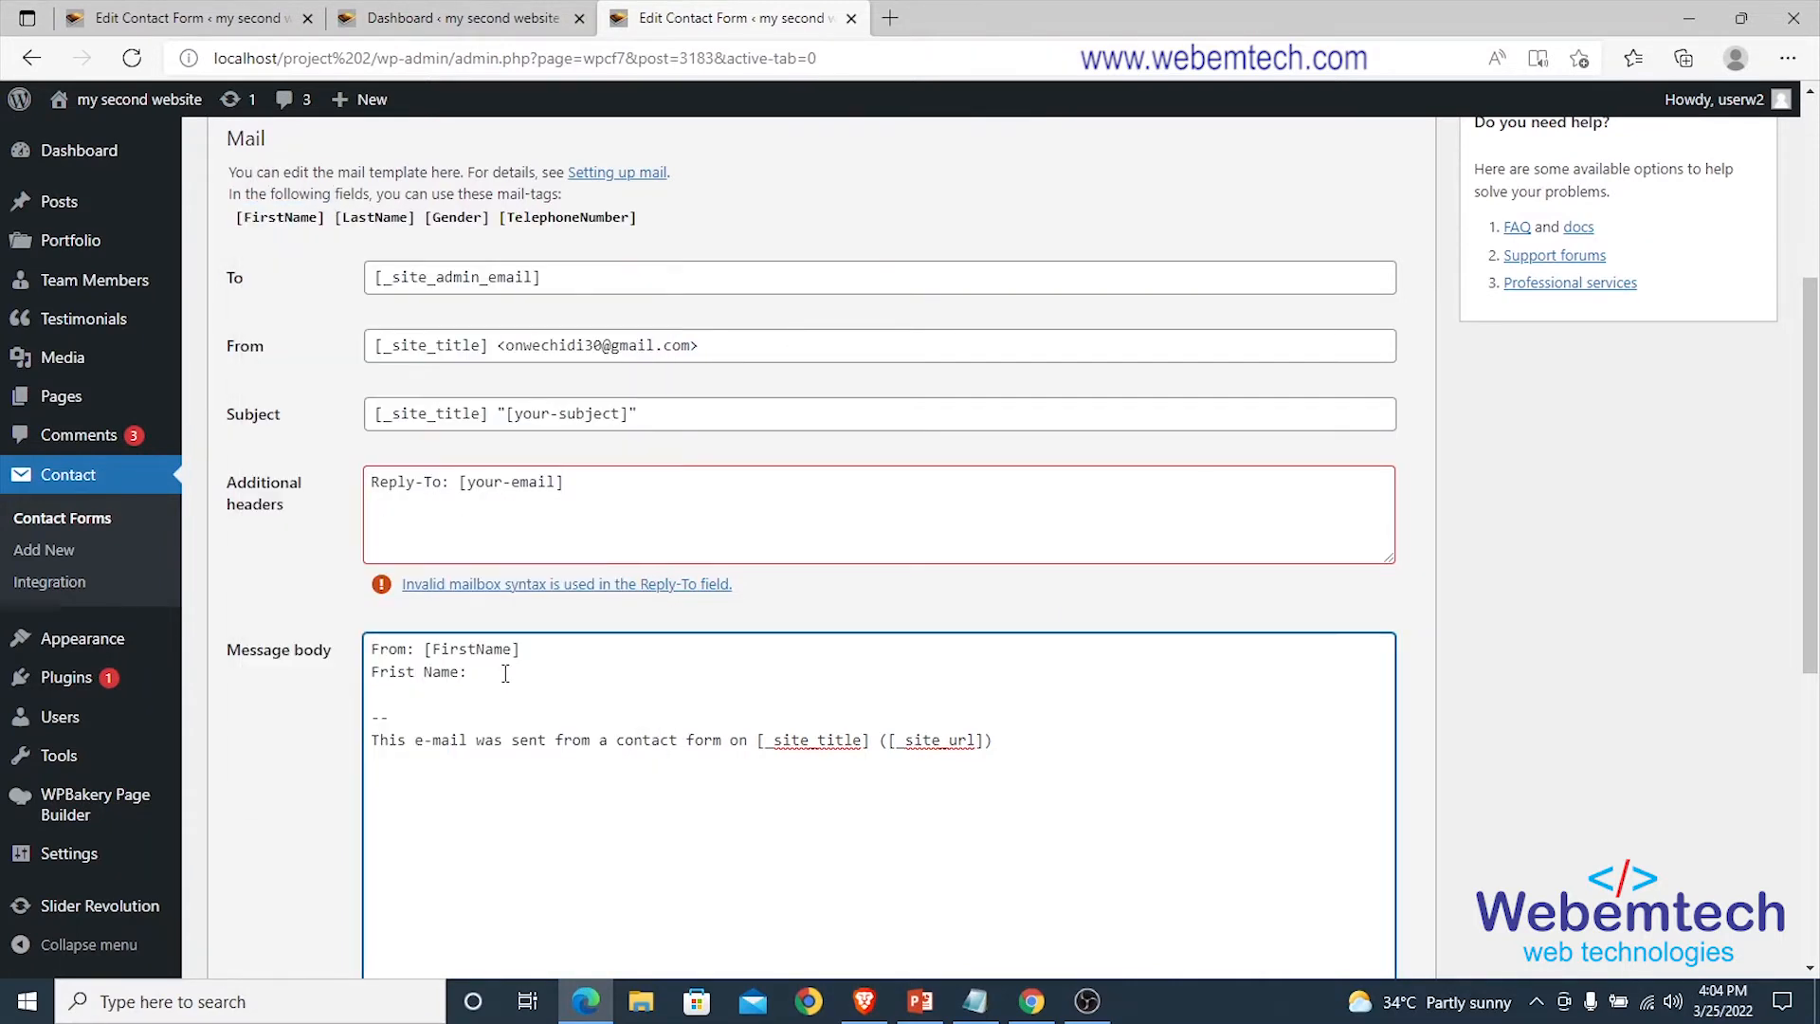
key(ctrl+v)
Add a 'Last Name: [LastName]' line using the copied [LastName] mail tag.
key(Return)
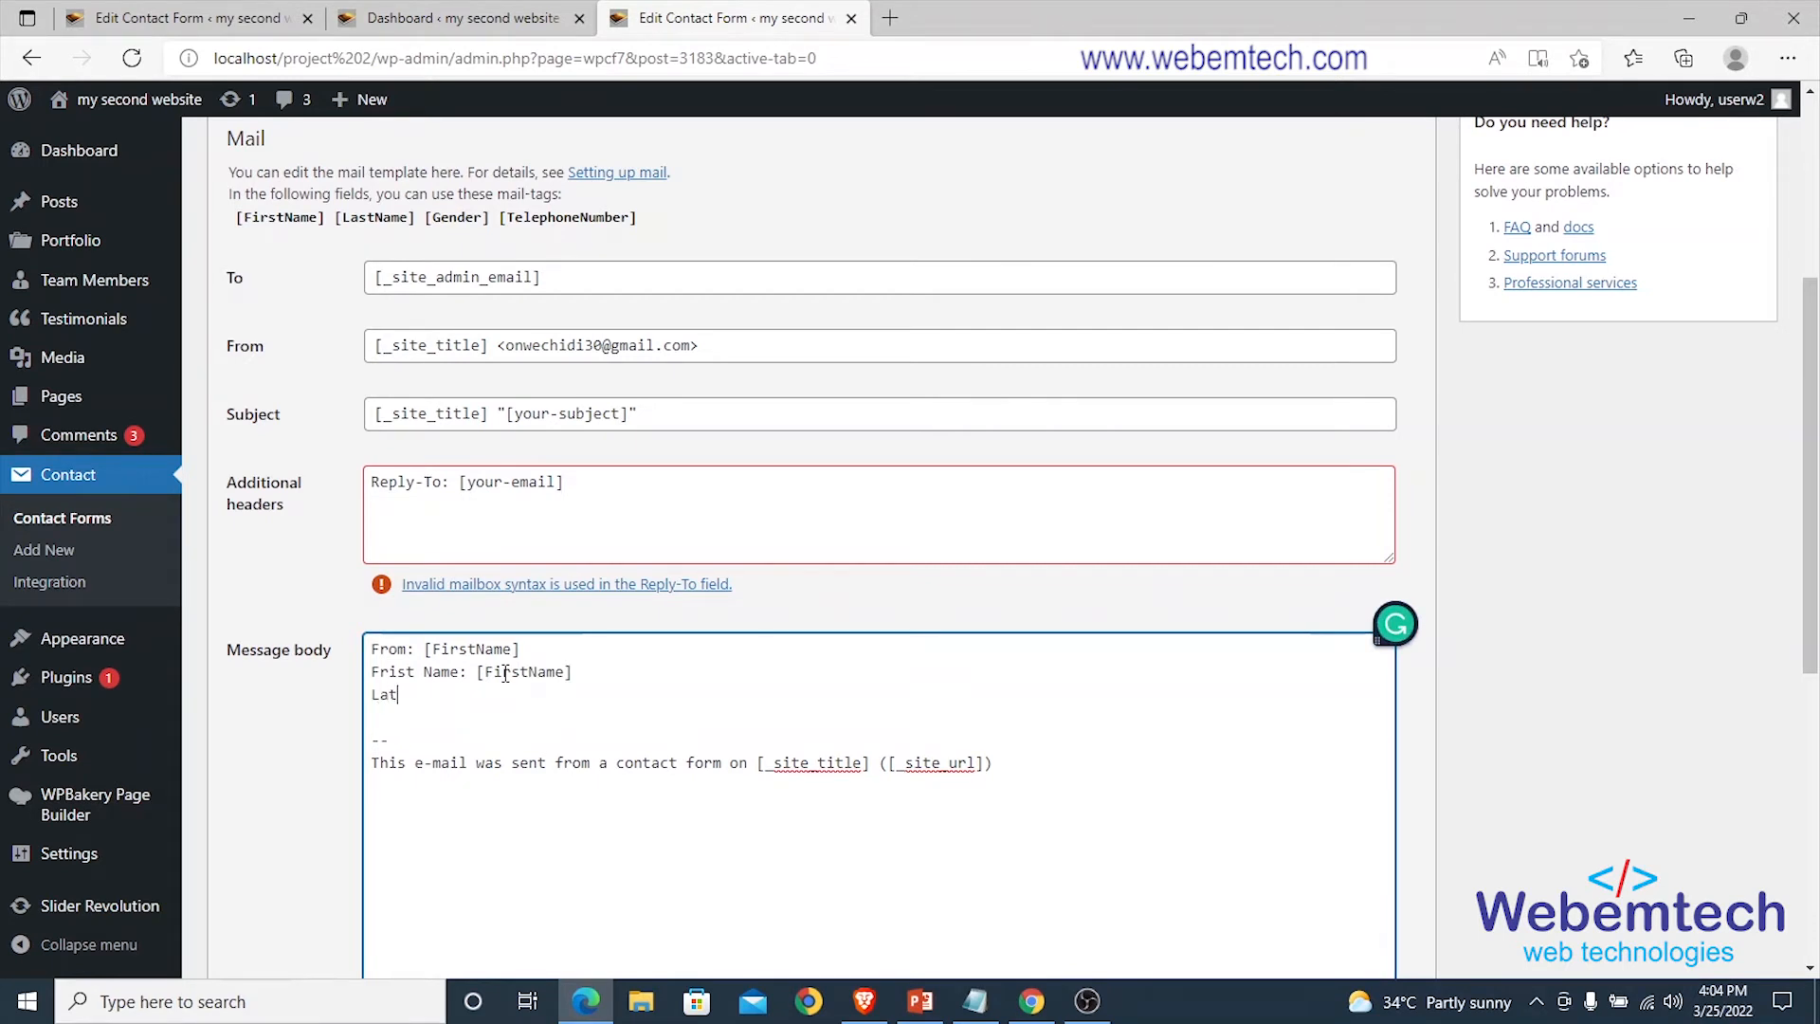
text(Last Name:)
right_click(383, 220)
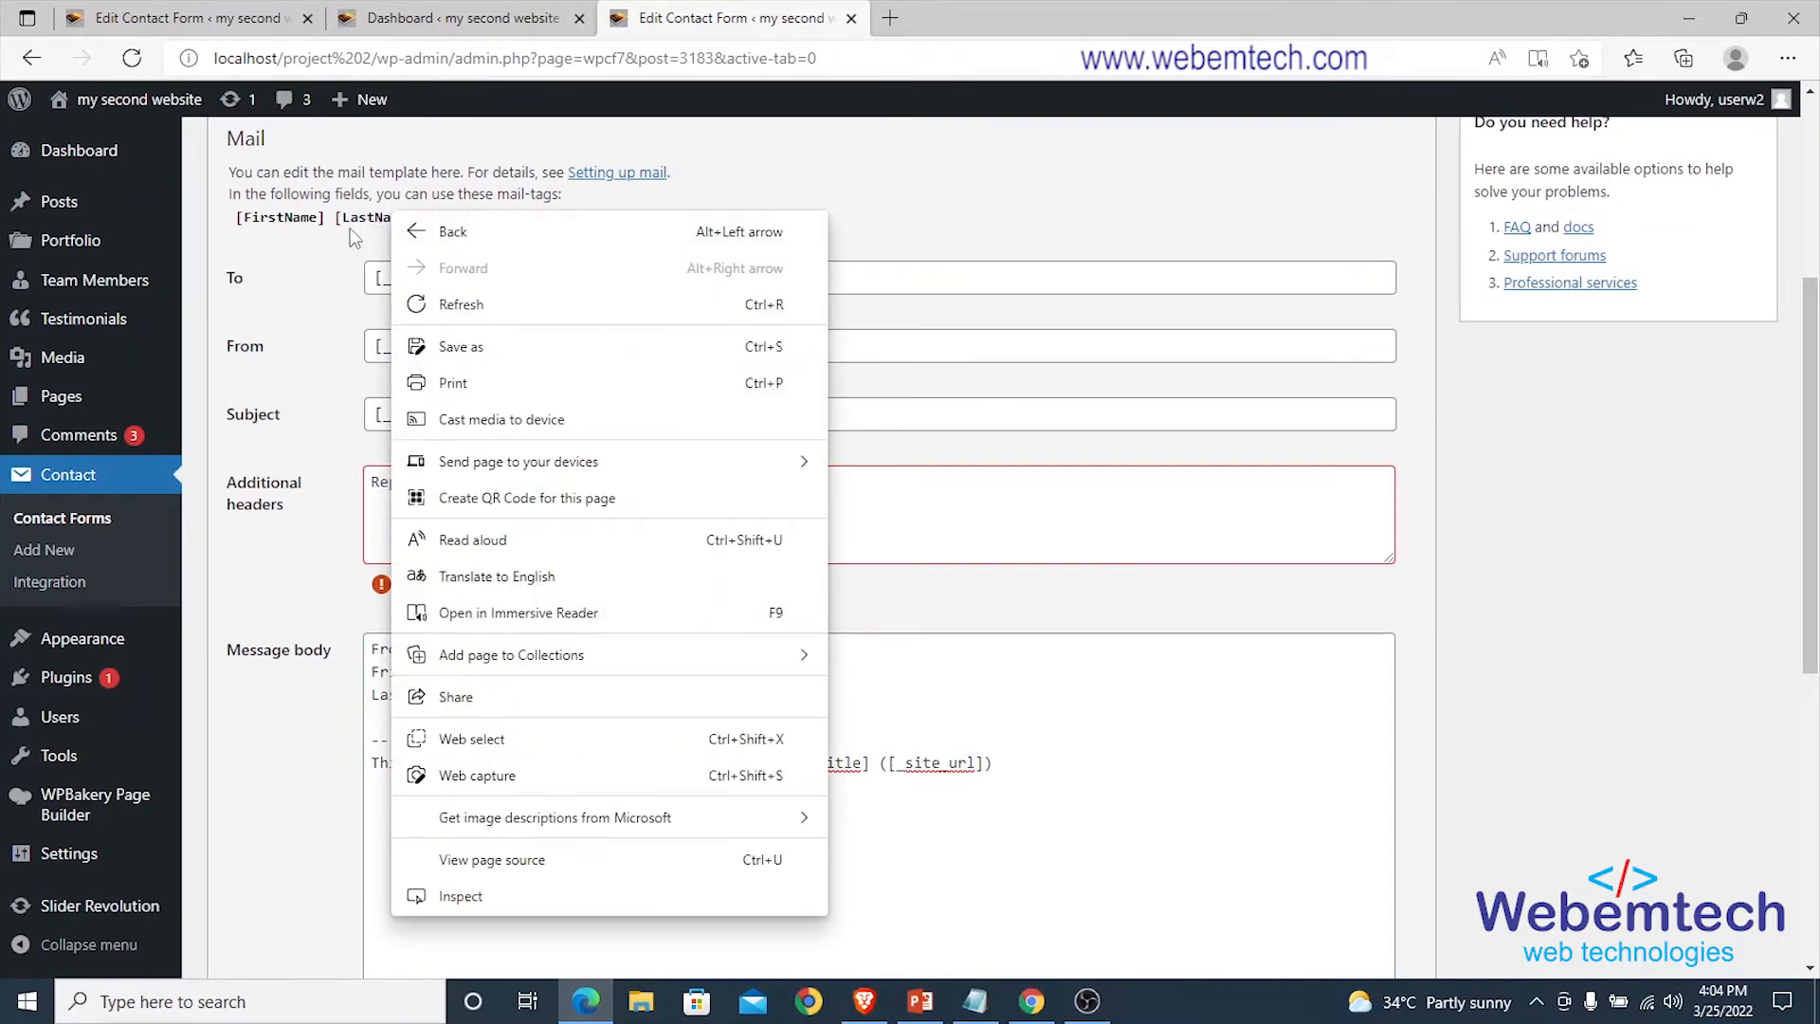
click(357, 226)
double_click(361, 224)
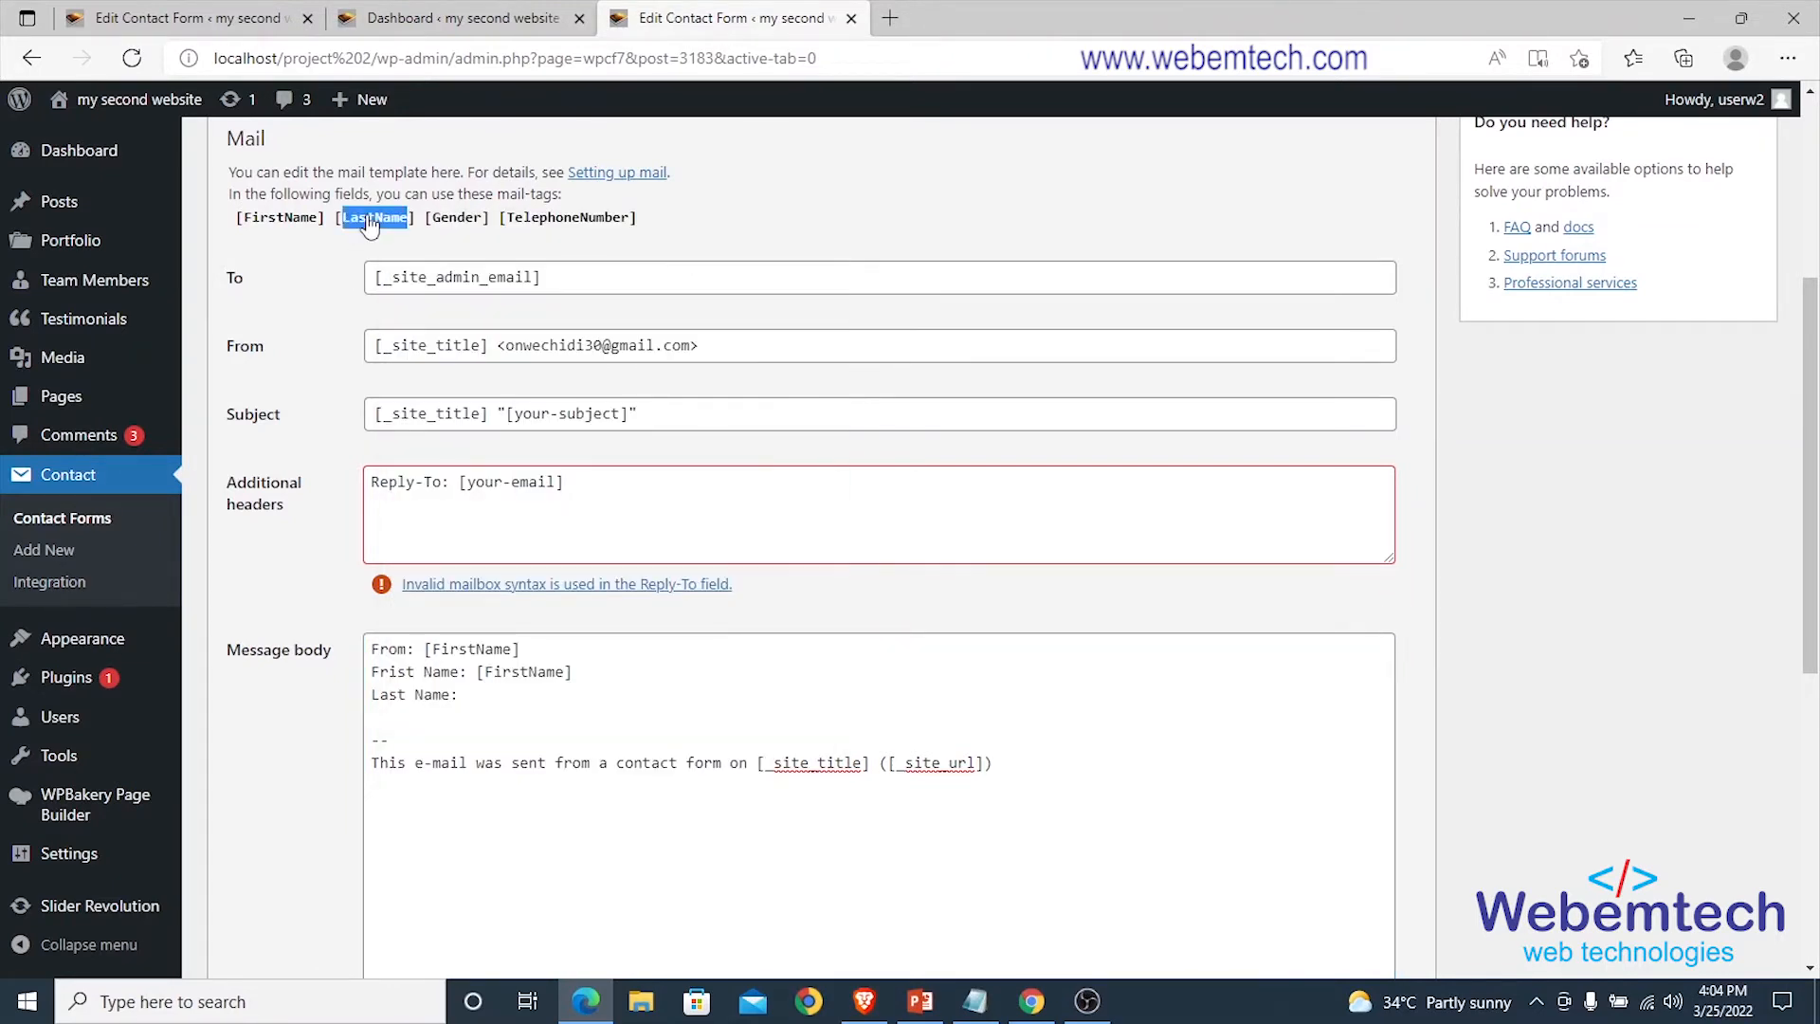
right_click(372, 229)
click(407, 237)
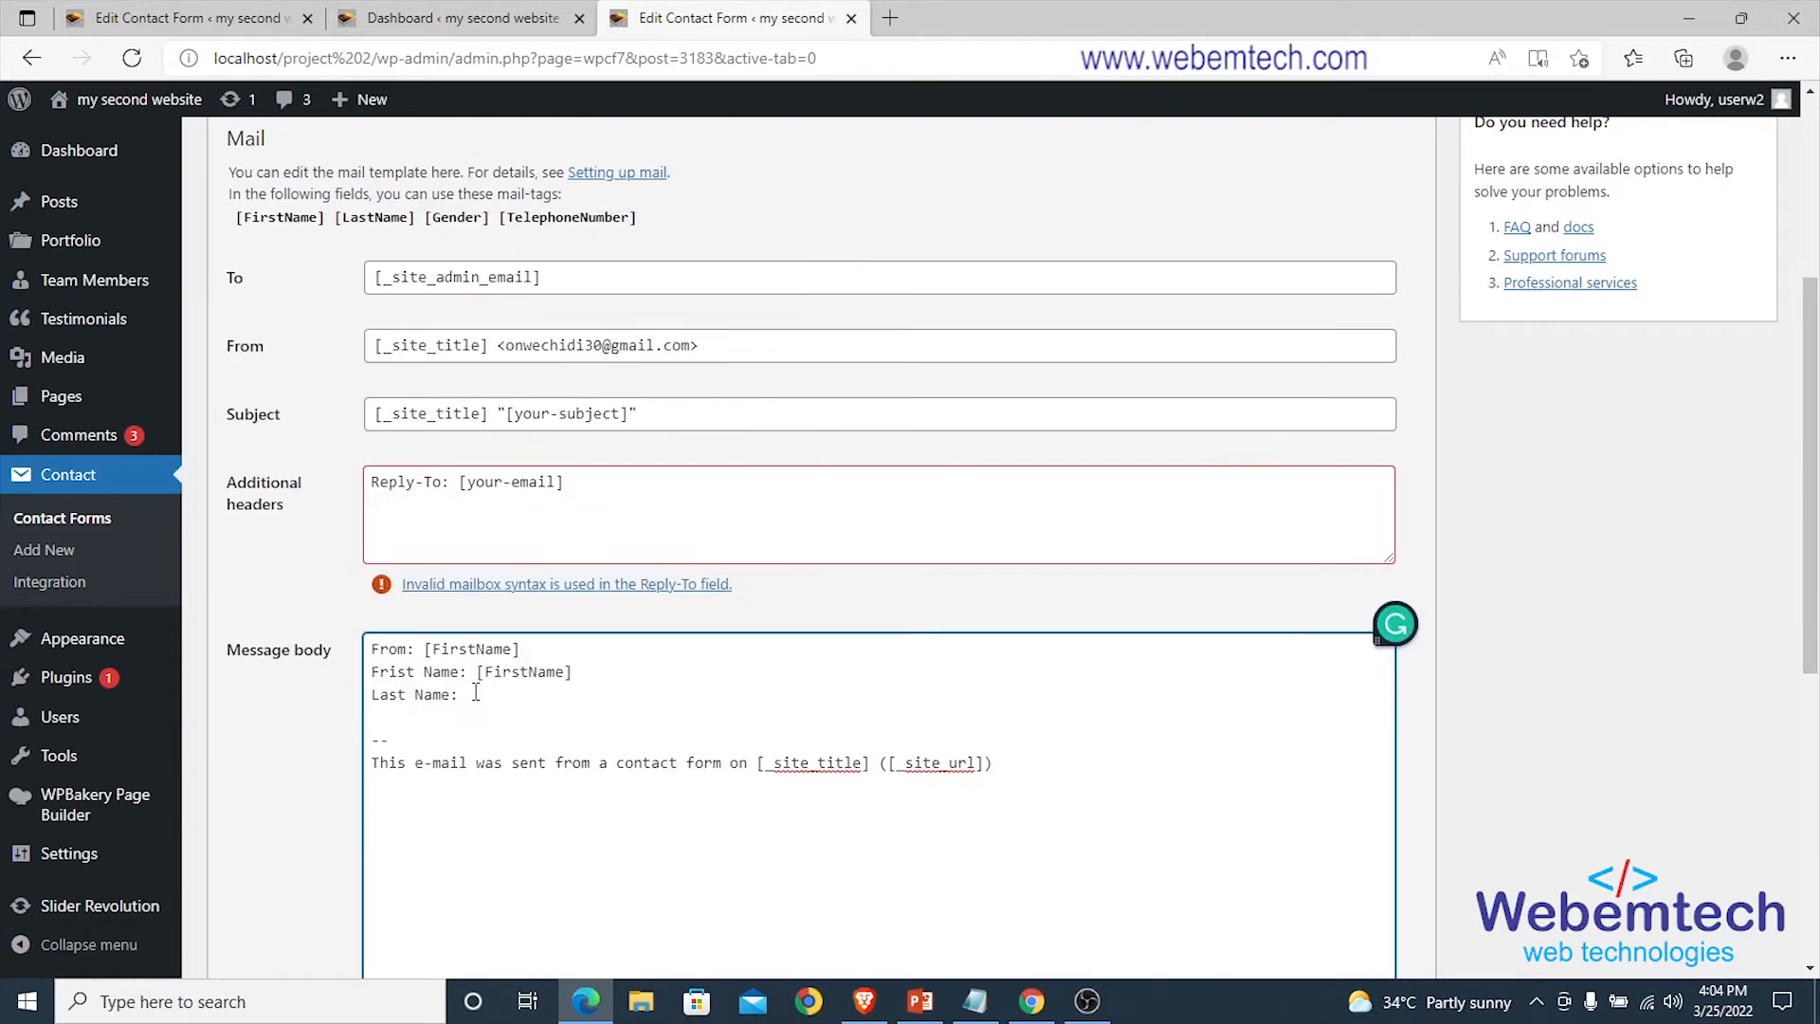
drag(417, 224, 333, 226)
right_click(358, 224)
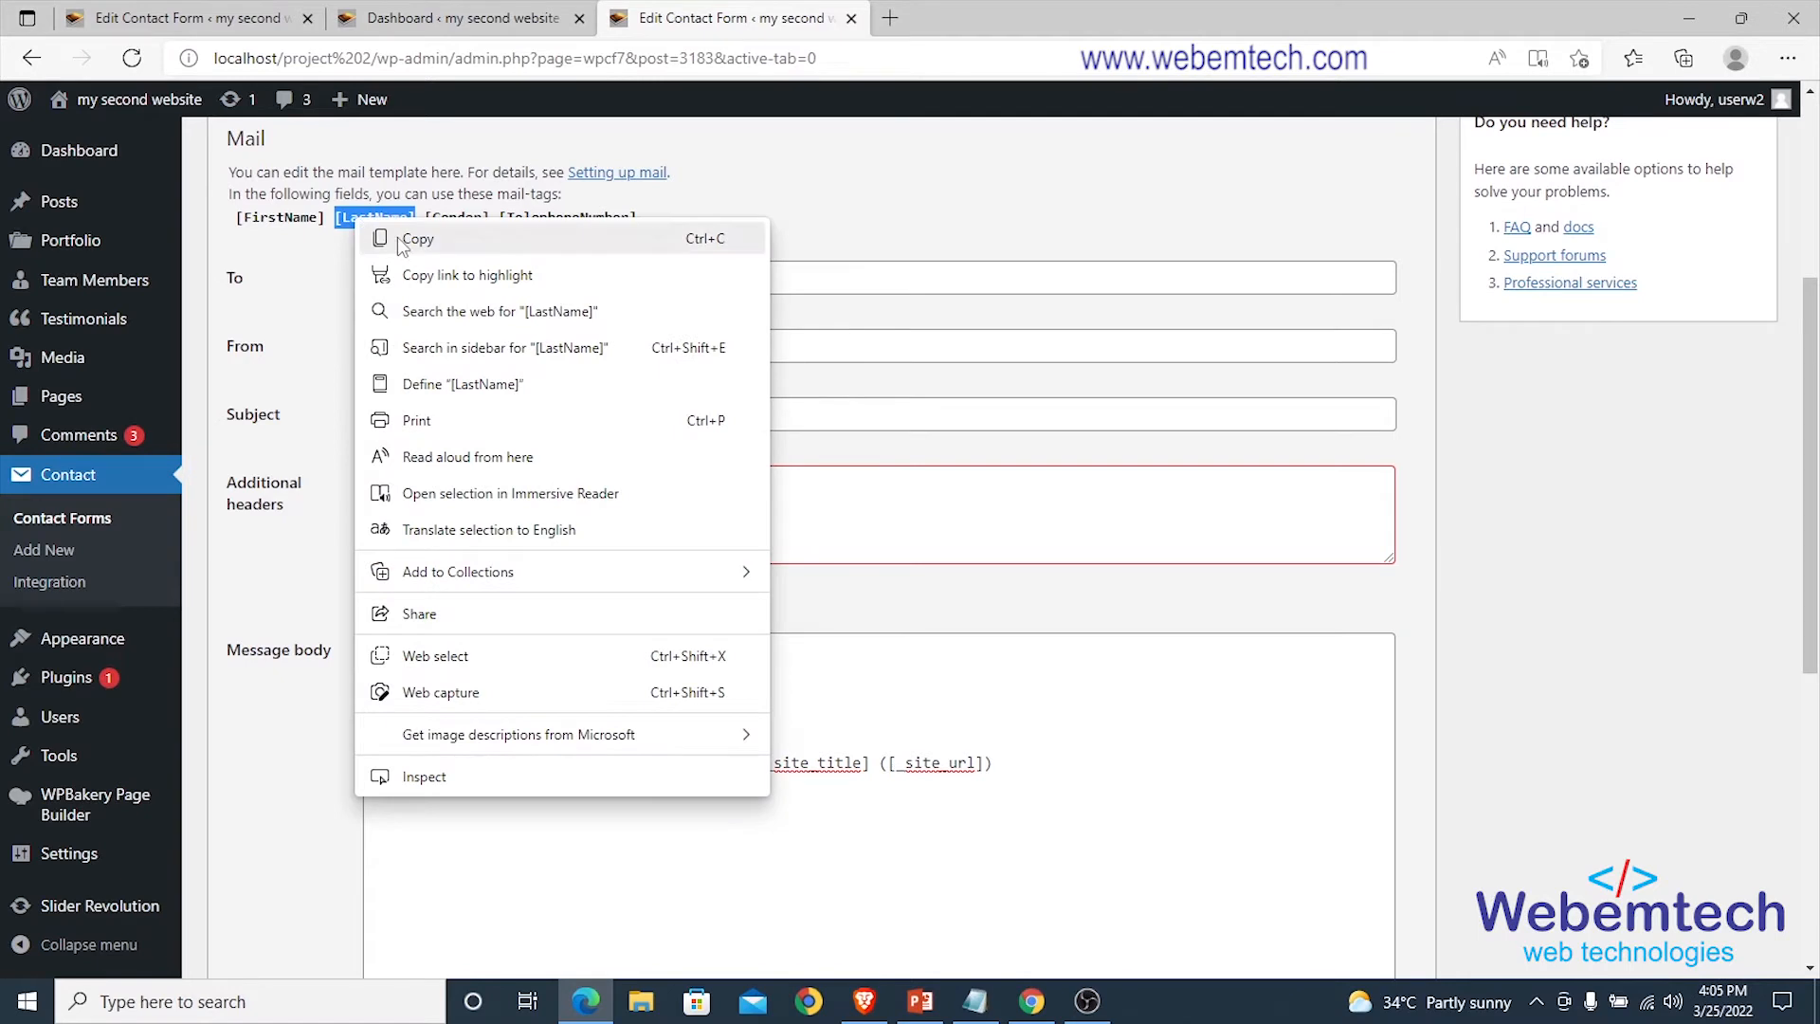
click(408, 238)
click(477, 697)
key(ctrl+v)
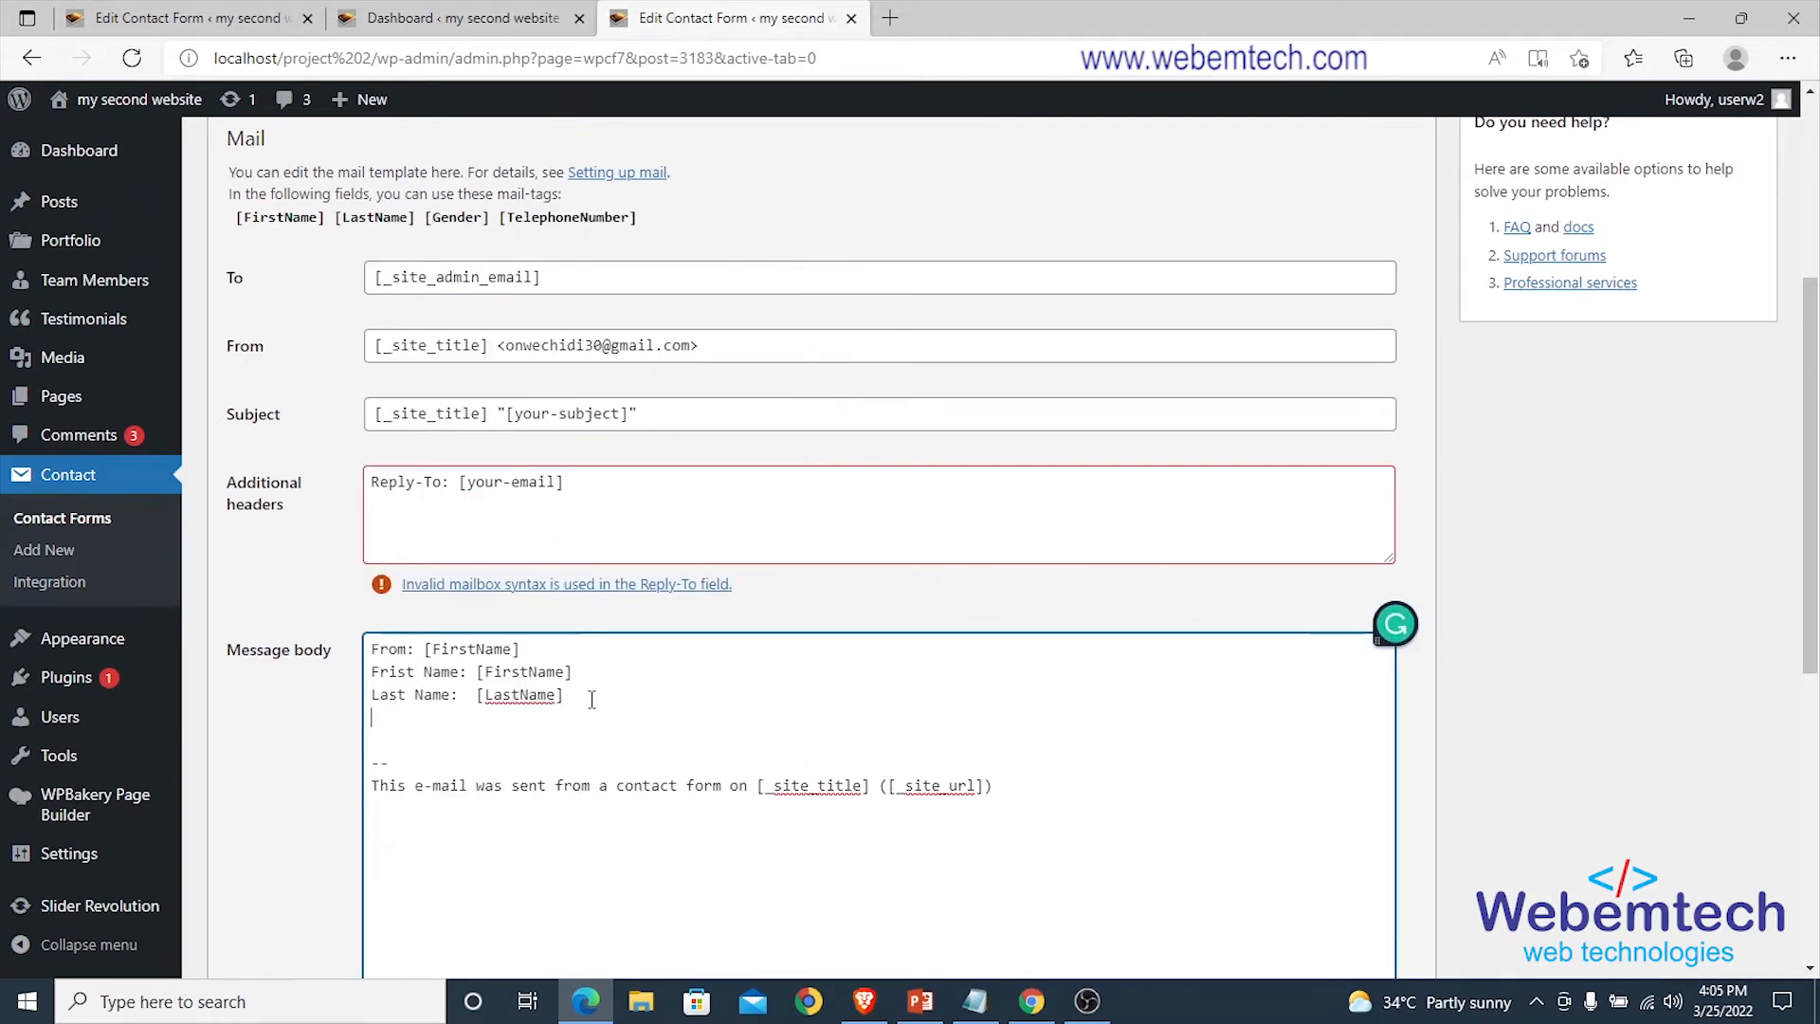
Complete the 'Gender: [Gender]' line in the message body.
text(der:)
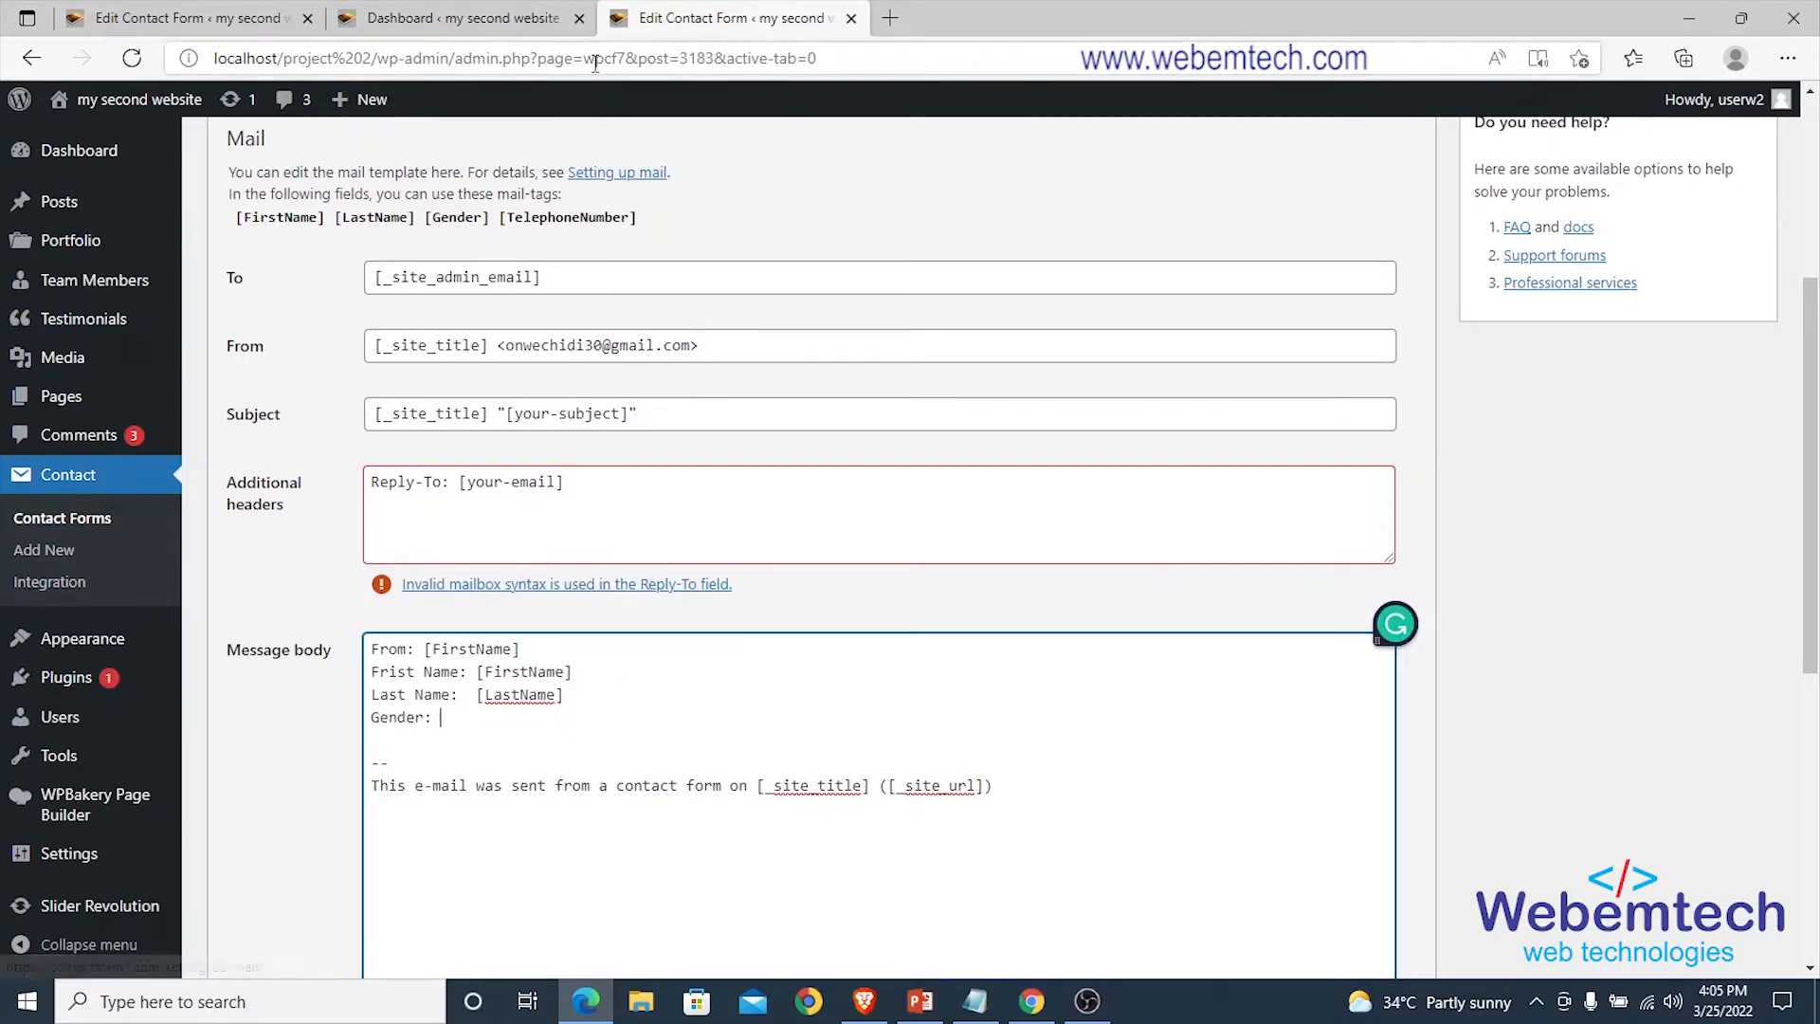
drag(497, 223, 427, 222)
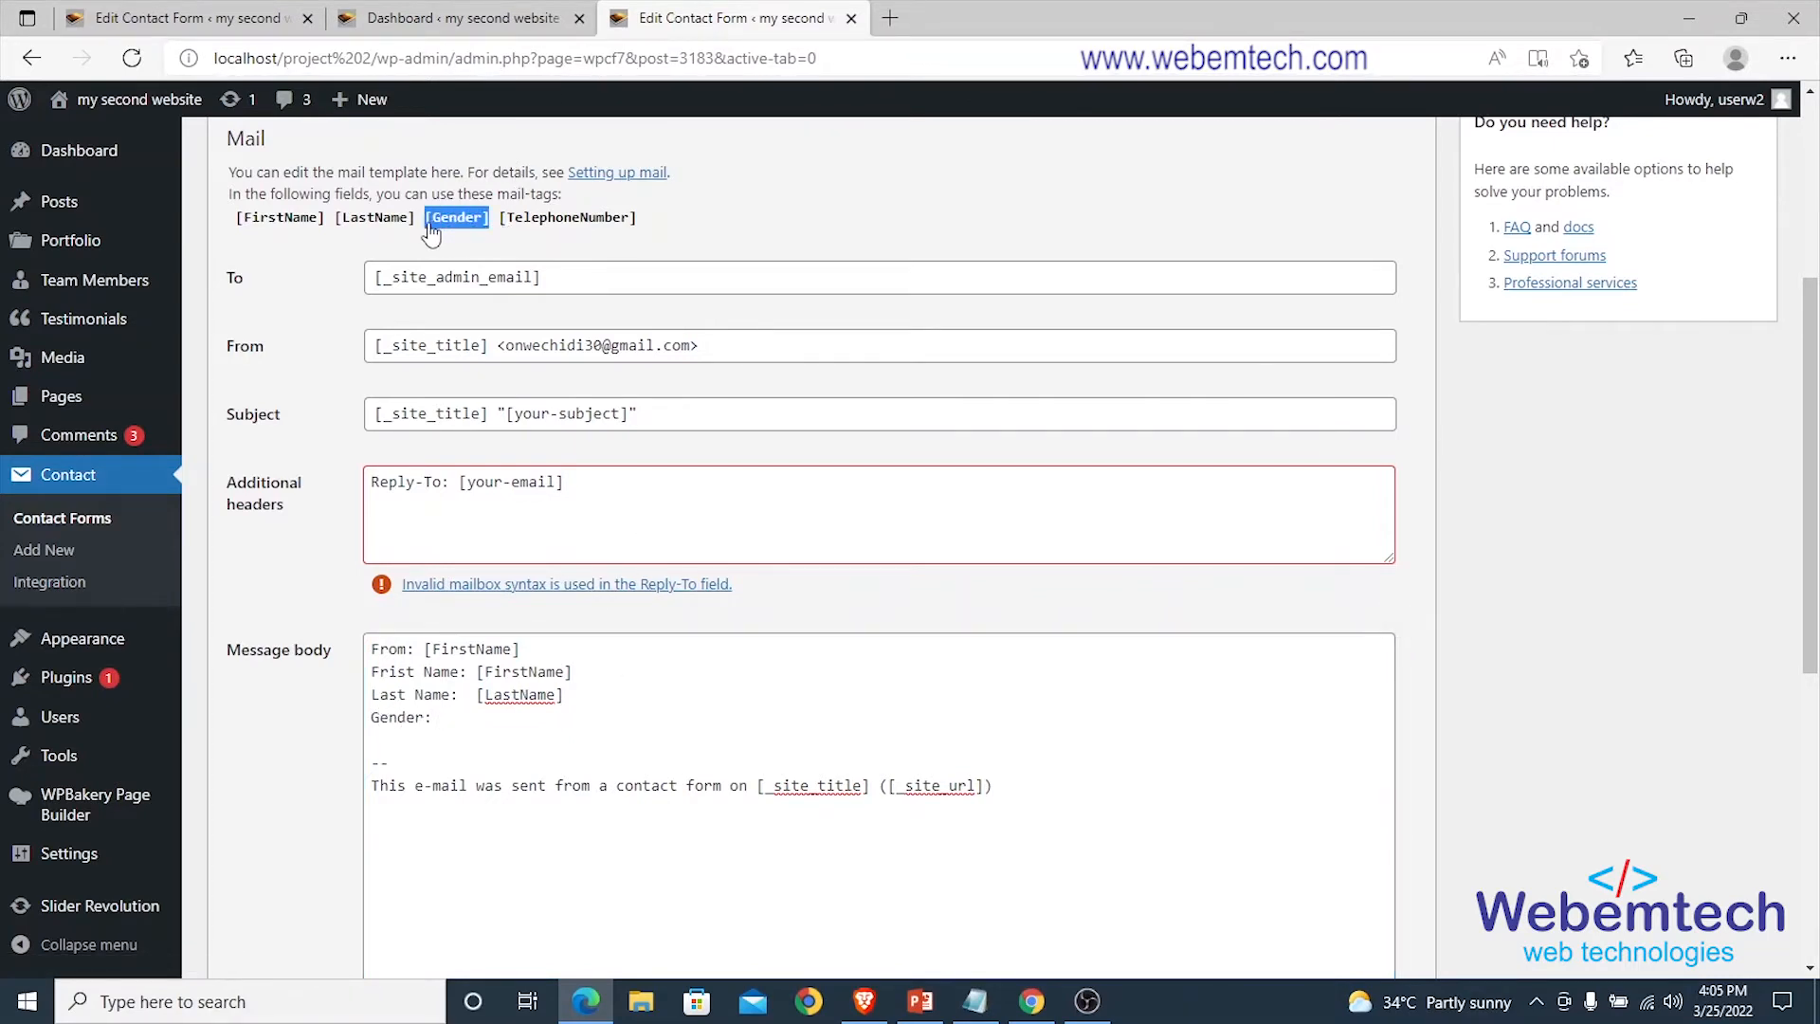
right_click(431, 227)
click(470, 241)
click(477, 722)
key(ctrl+v)
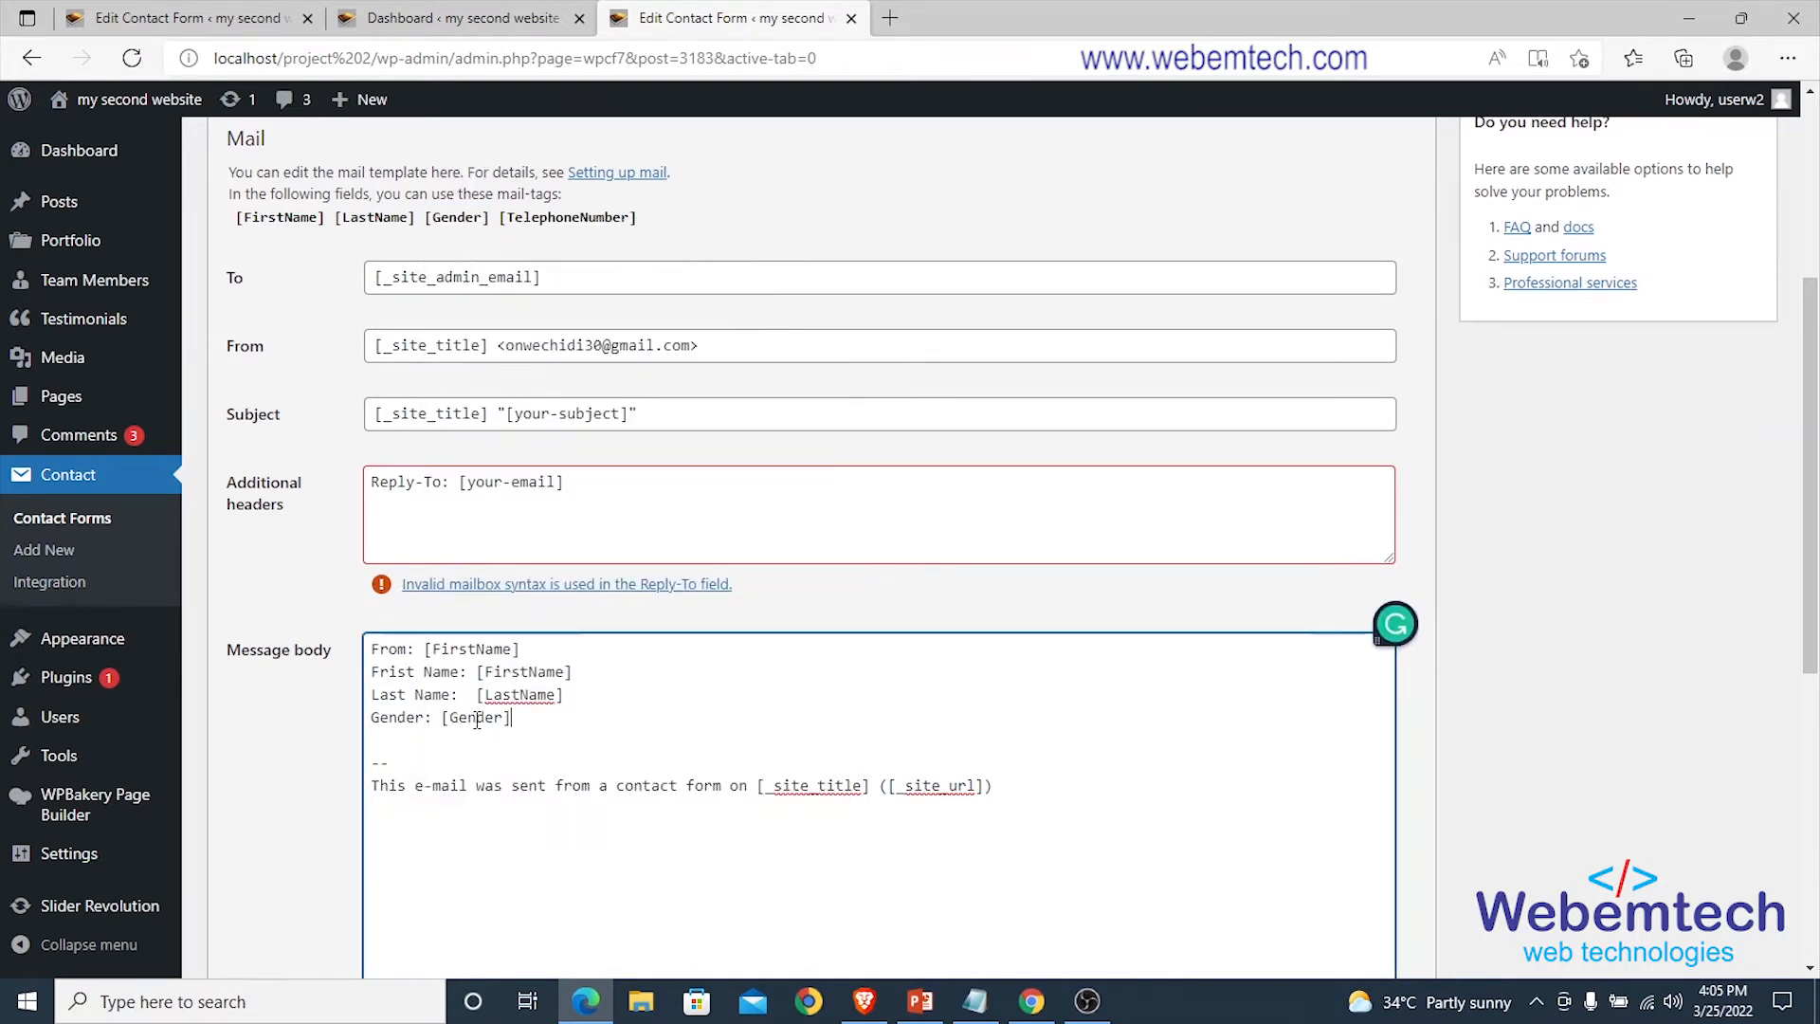
Add a 'Telephone: [TelephoneNumber]' line below the Gender line.
key(Return)
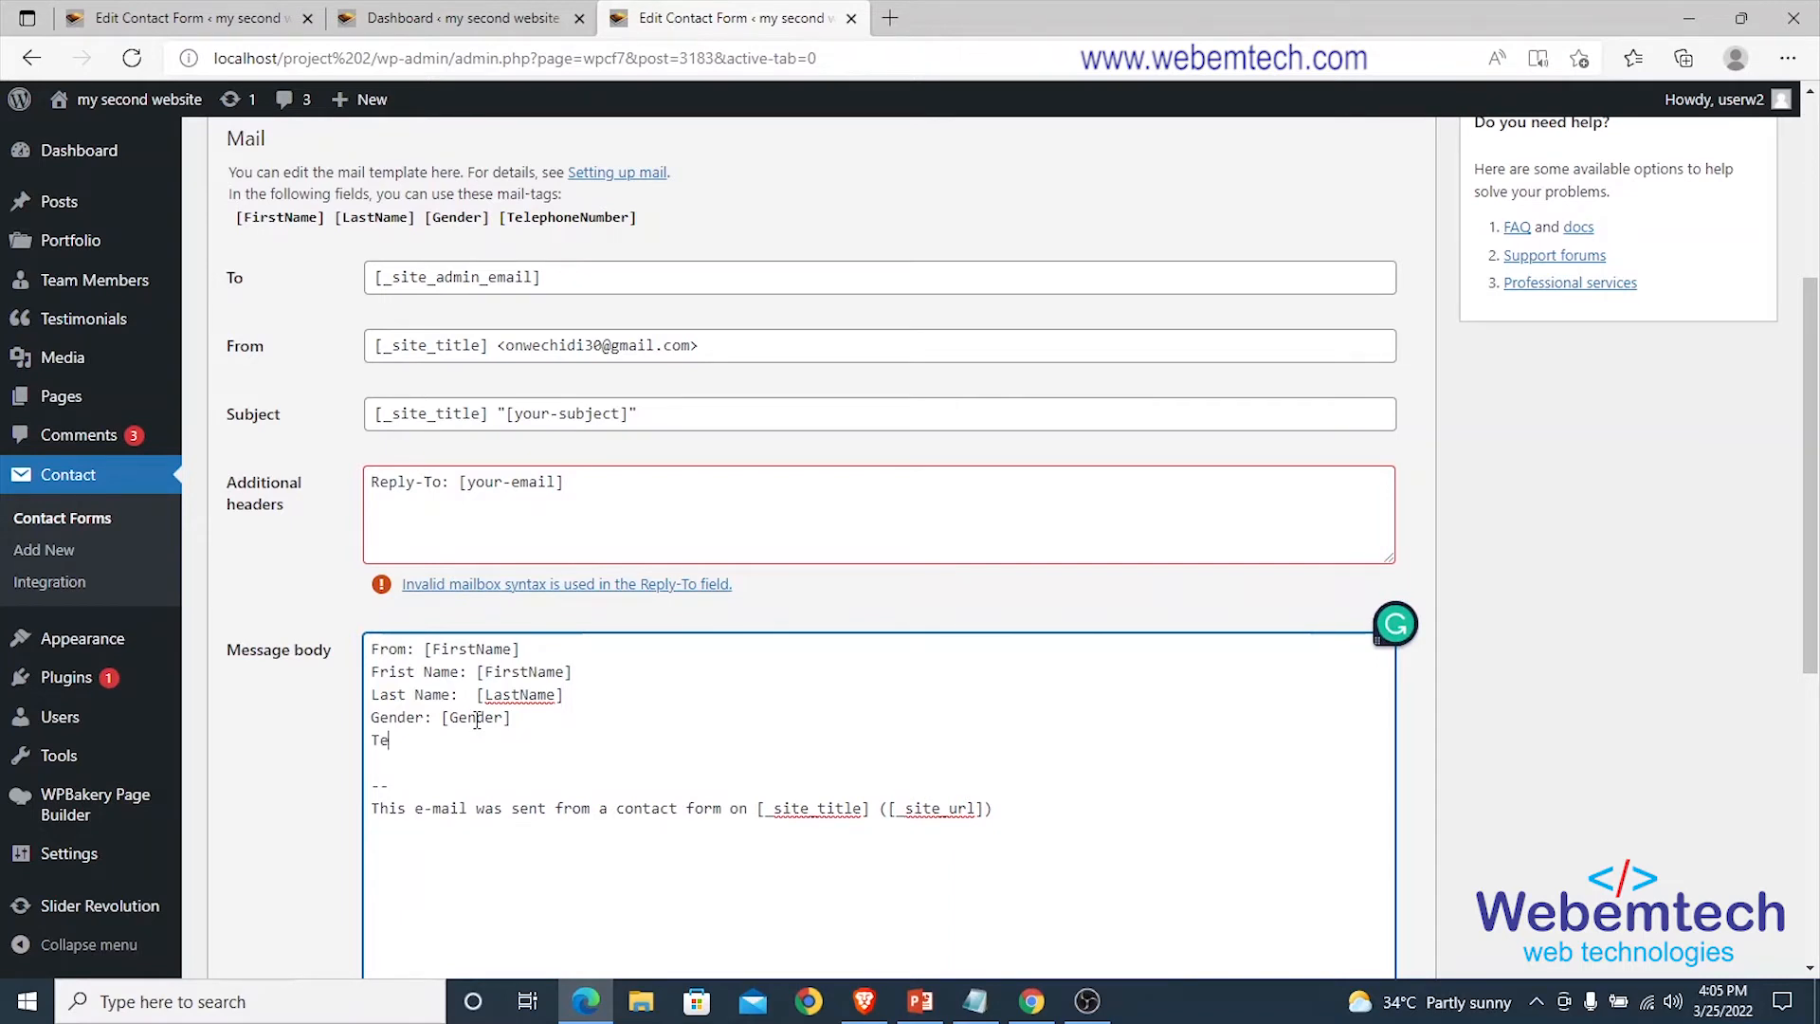
text(Telephone:)
drag(635, 227, 506, 227)
right_click(512, 227)
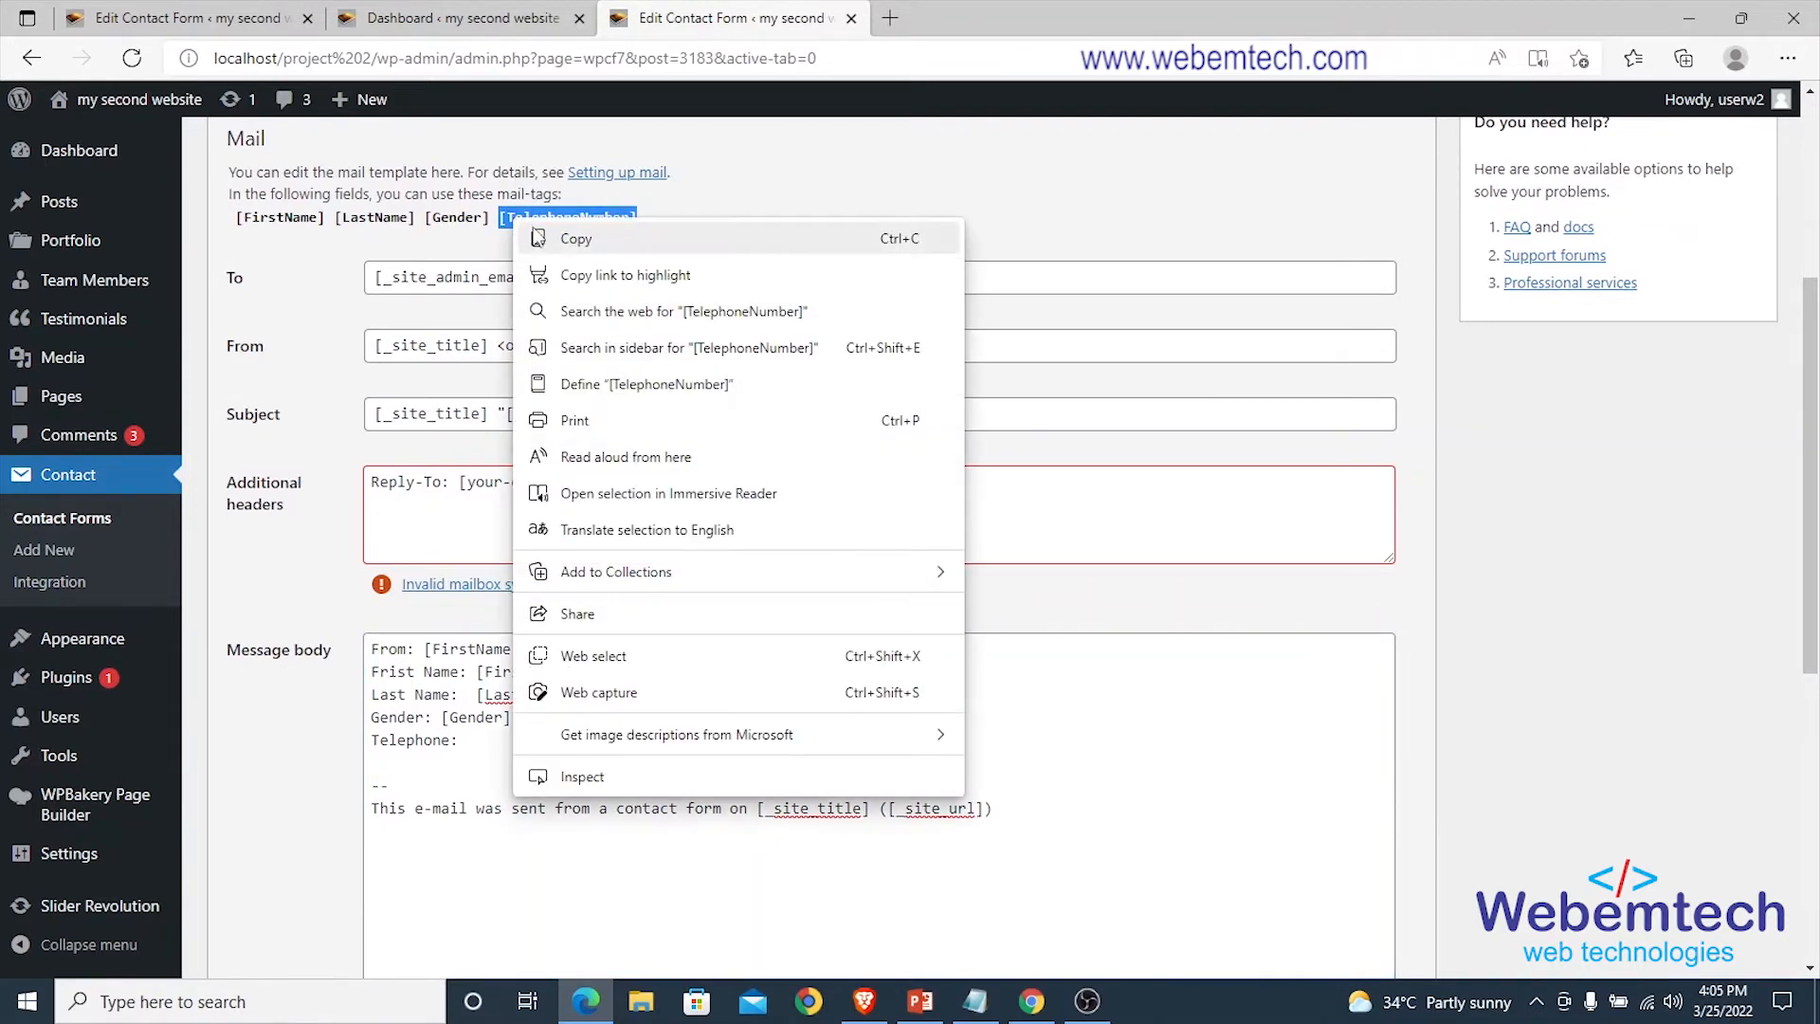
click(540, 238)
click(479, 742)
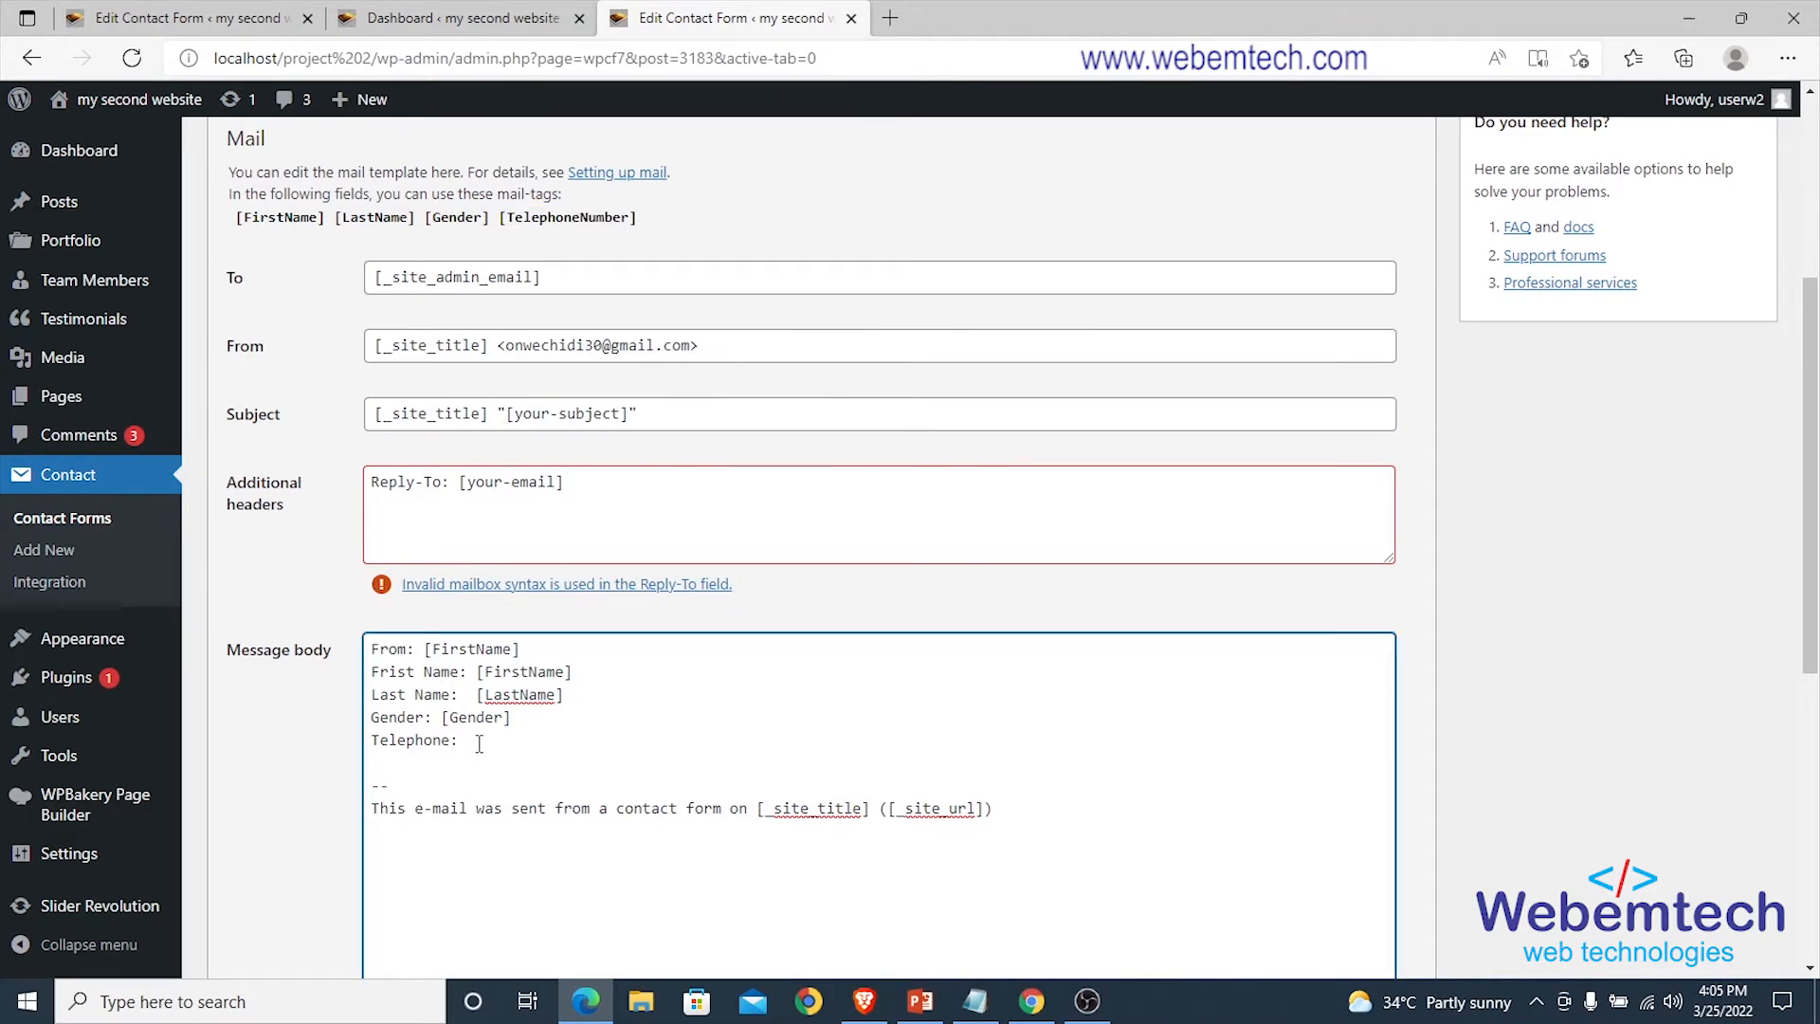
key(ctrl+v)
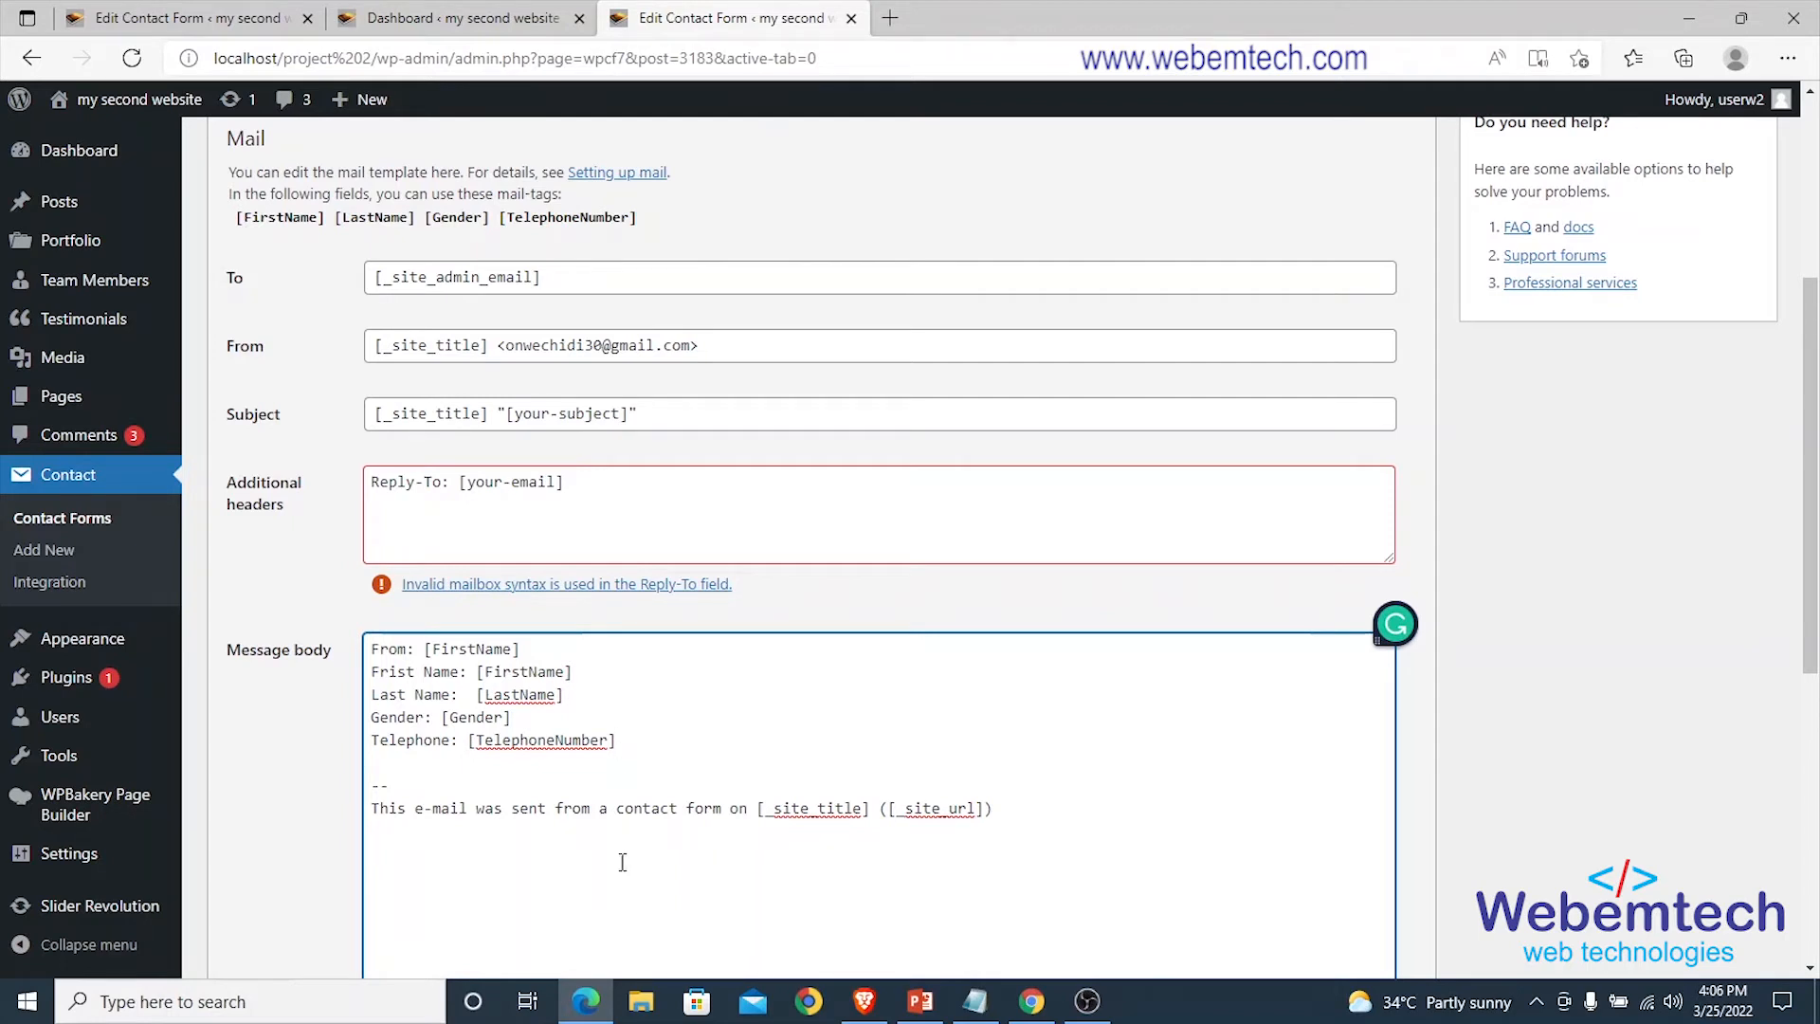
drag(379, 809, 744, 806)
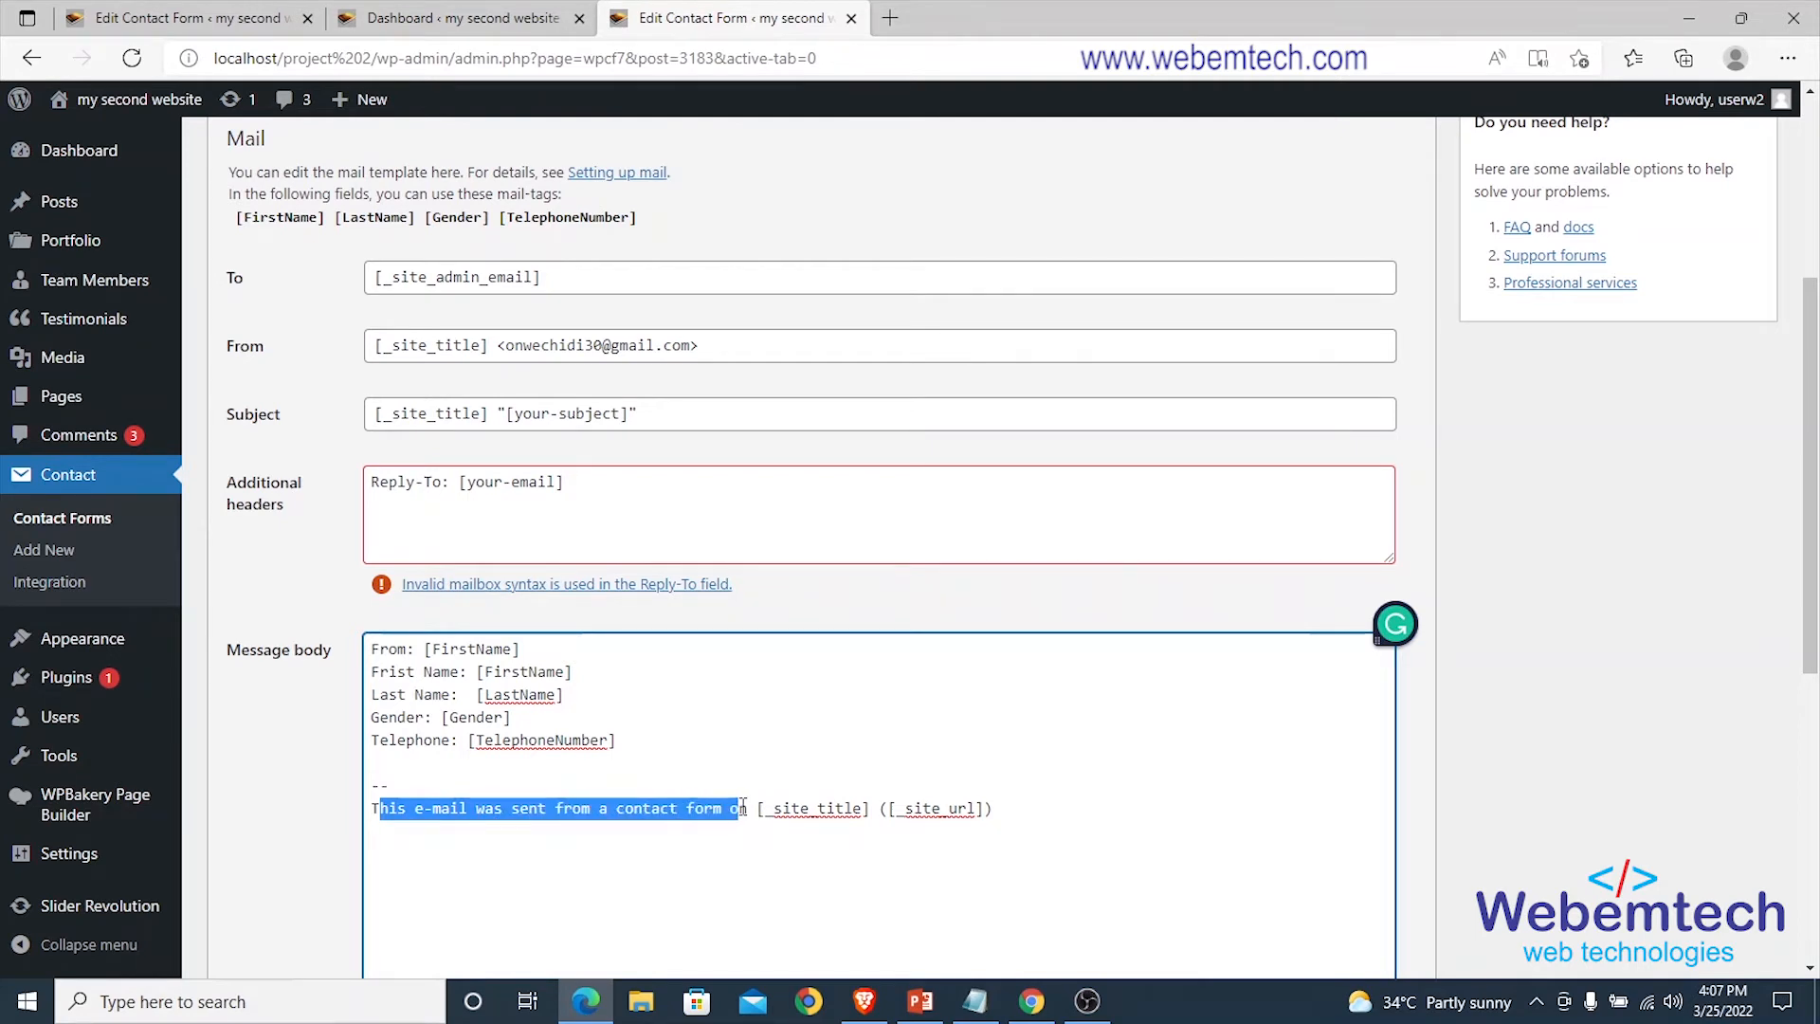
drag(986, 808, 765, 809)
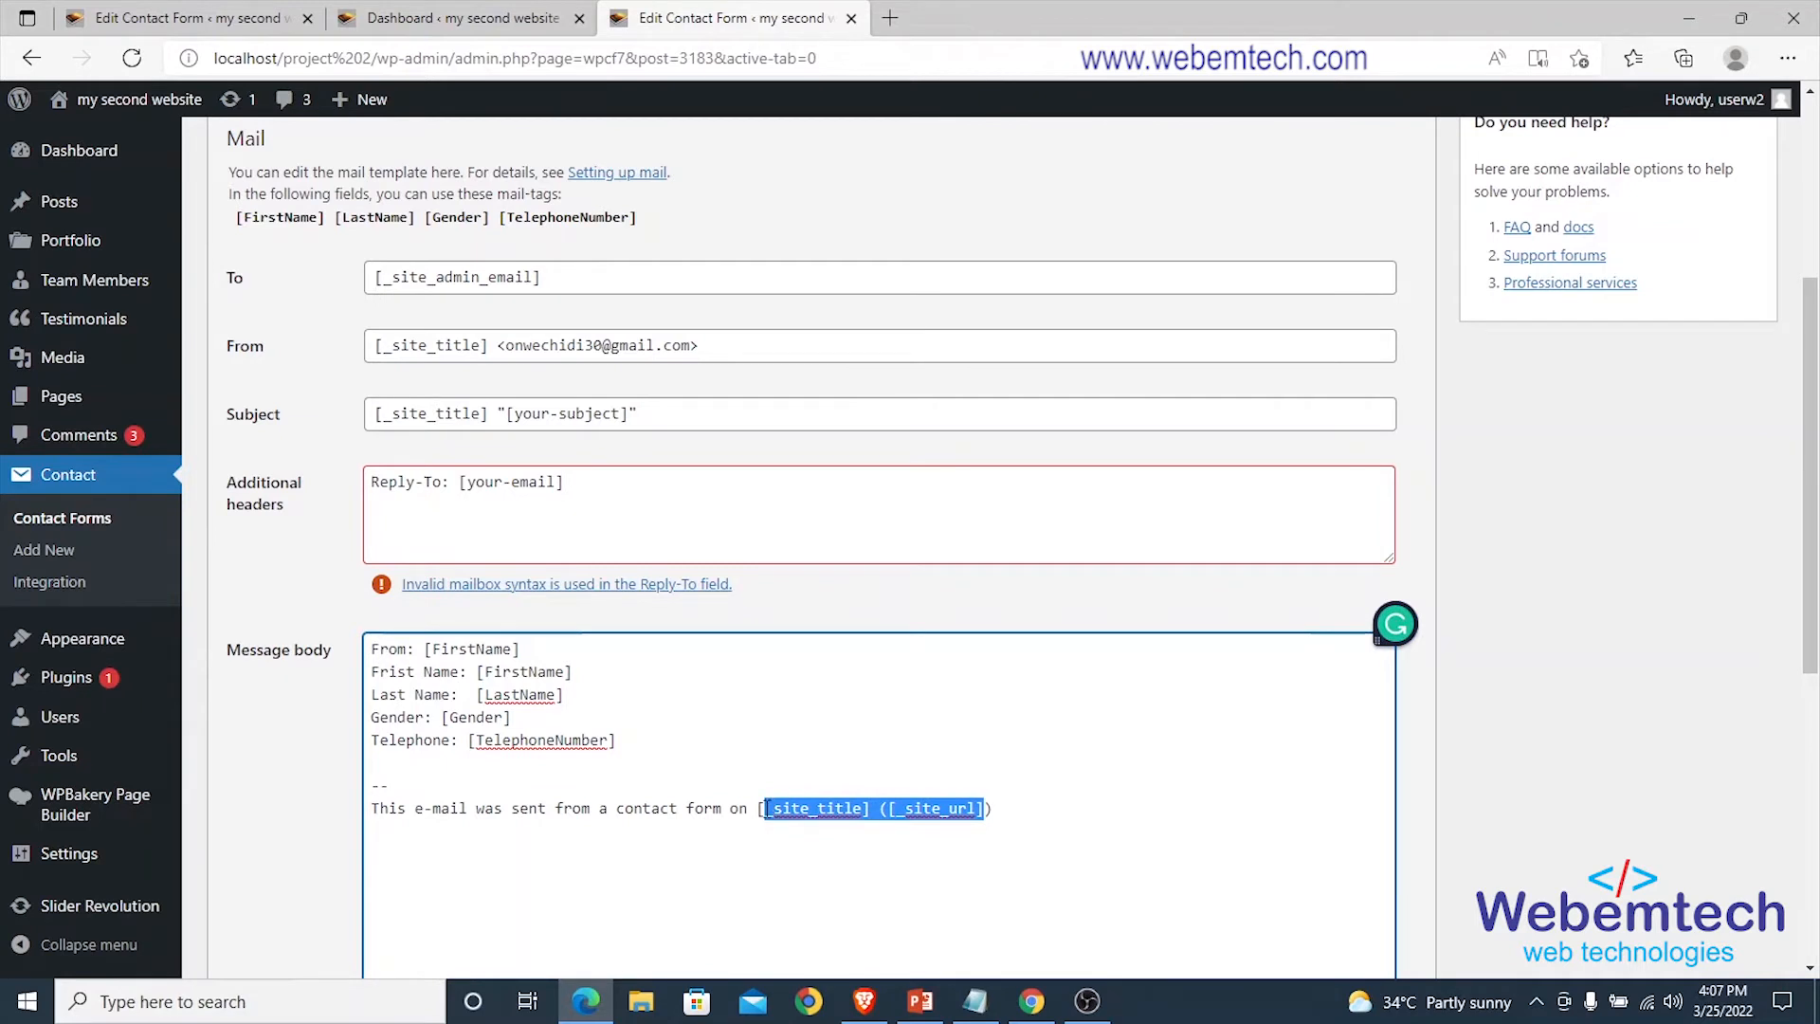
text(www.)
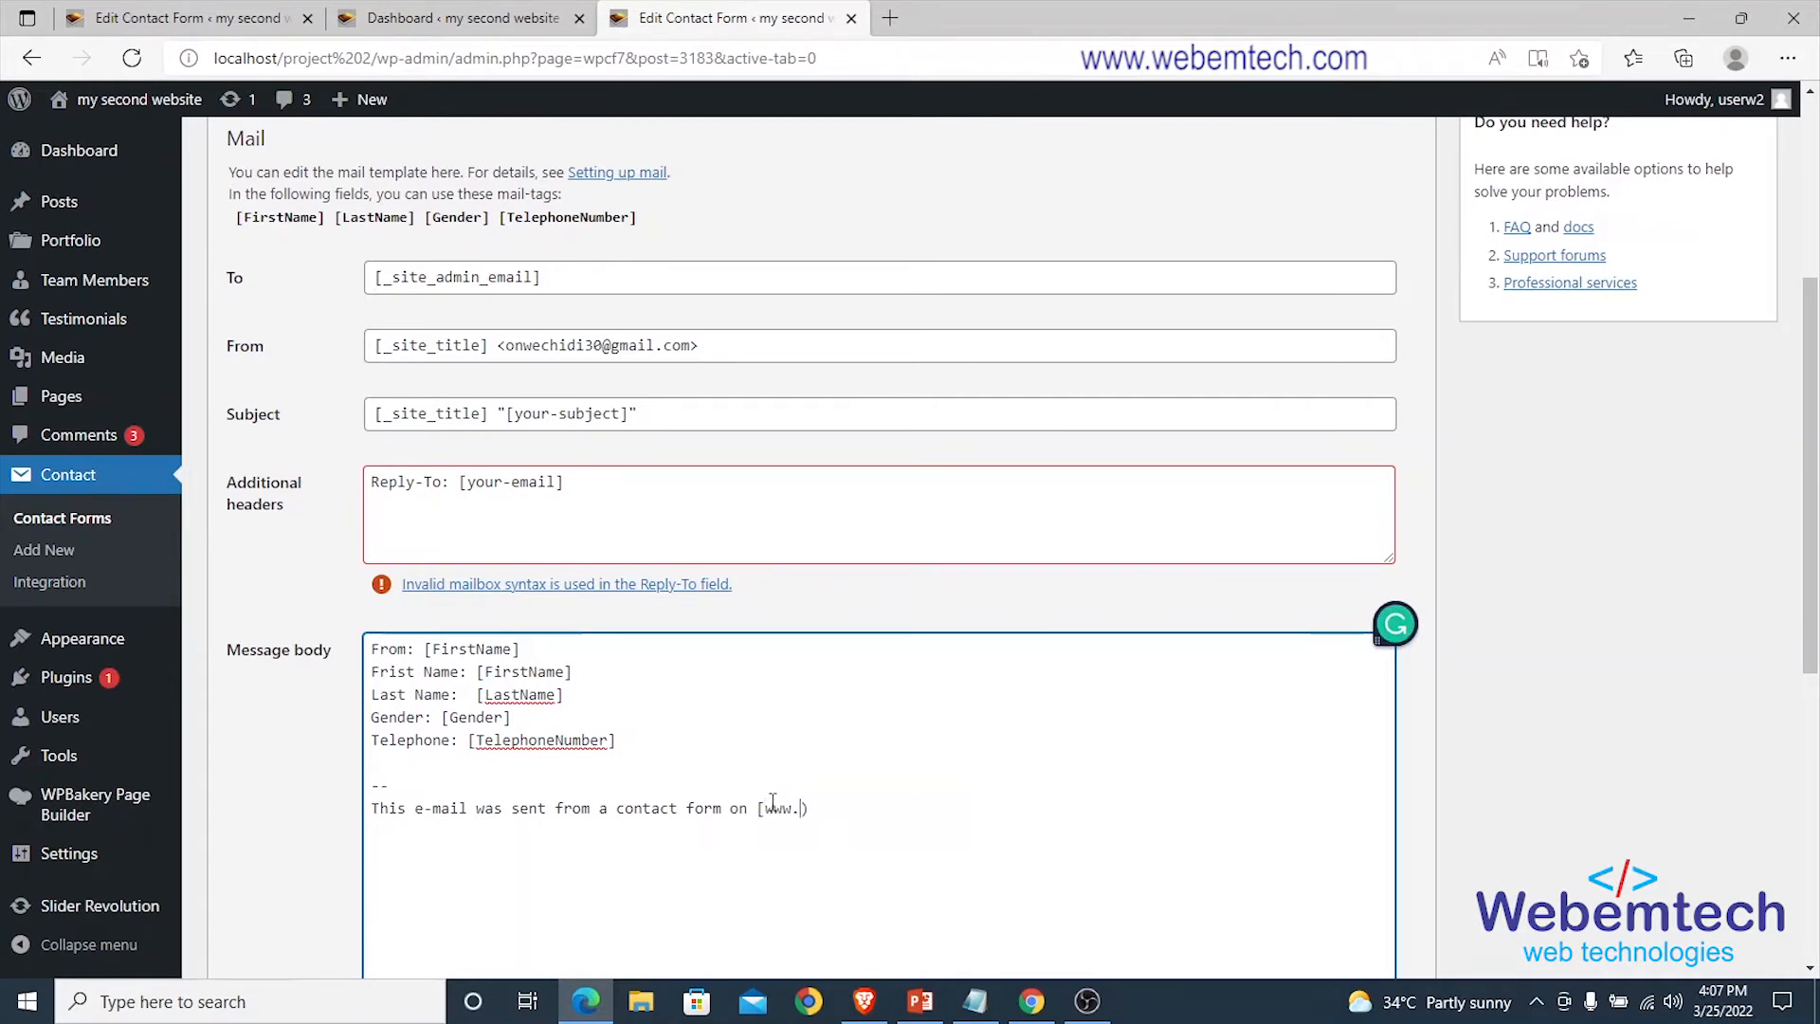
text(myfrist)
key(BackSpace)
key(BackSpace)
key(BackSpace)
key(BackSpace)
text(irstwebsite.com)
scroll(935, 780, down, 5)
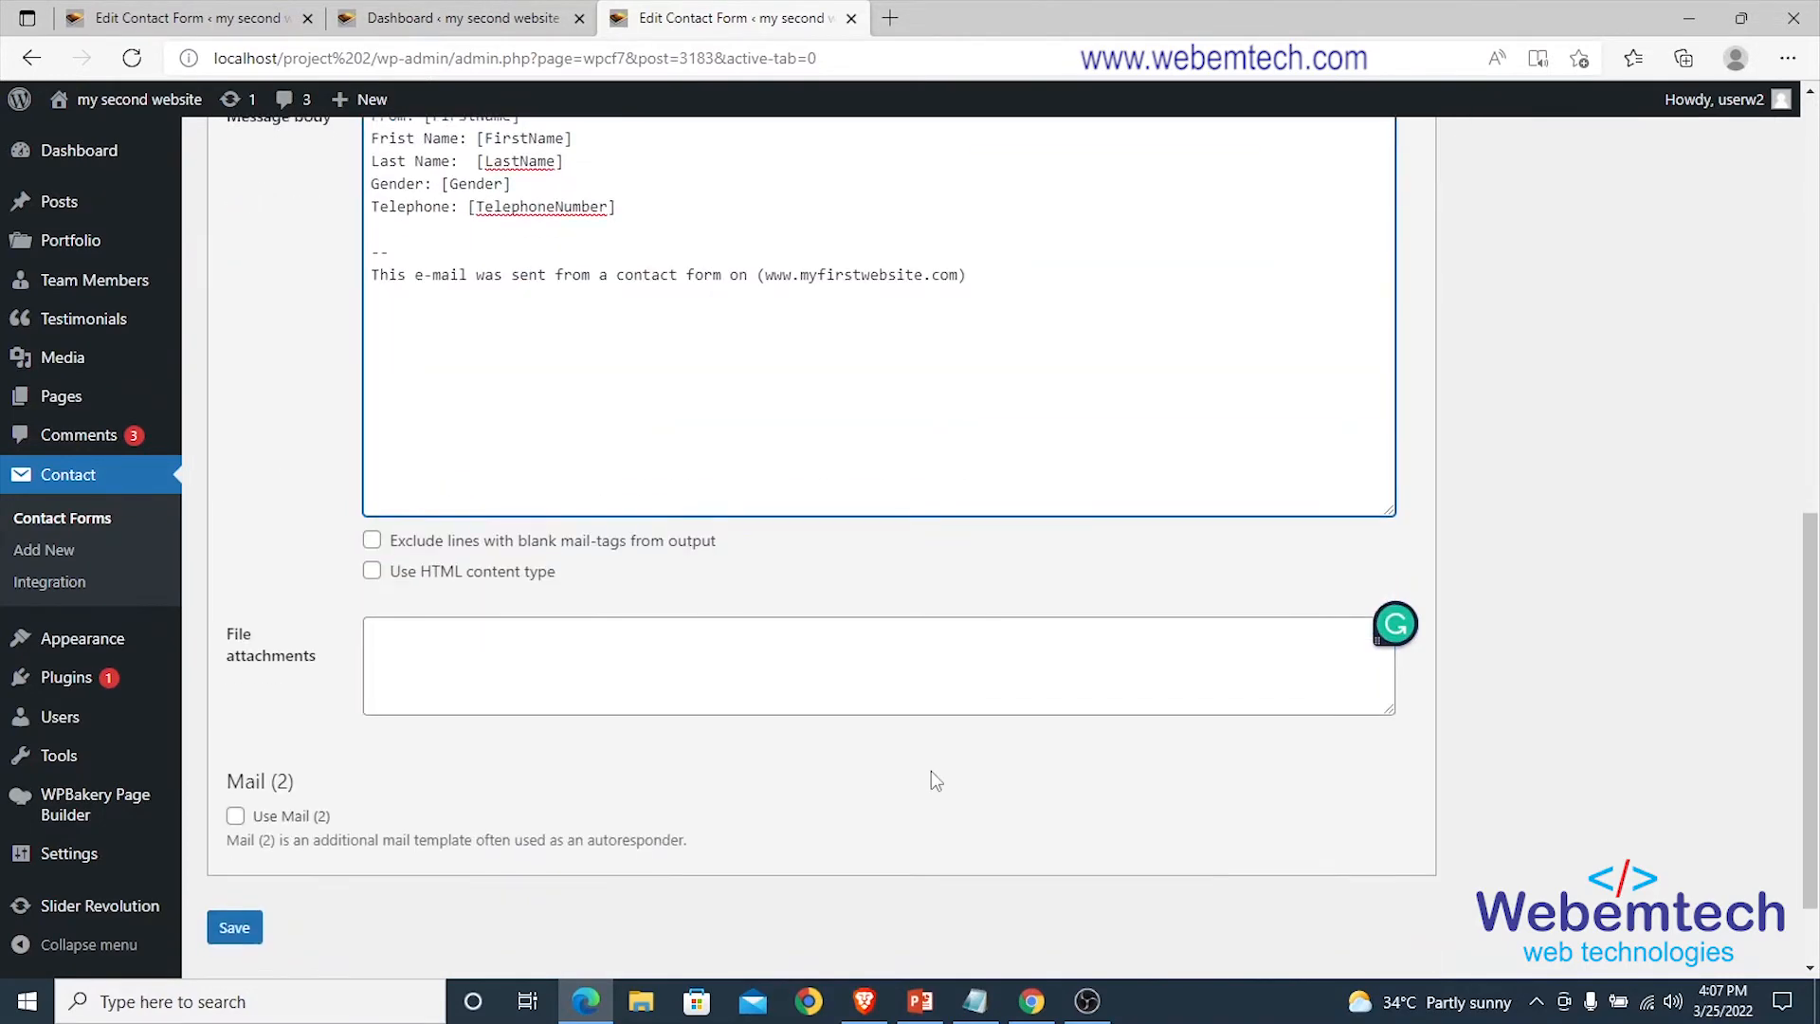
scroll(500, 788, up, 2)
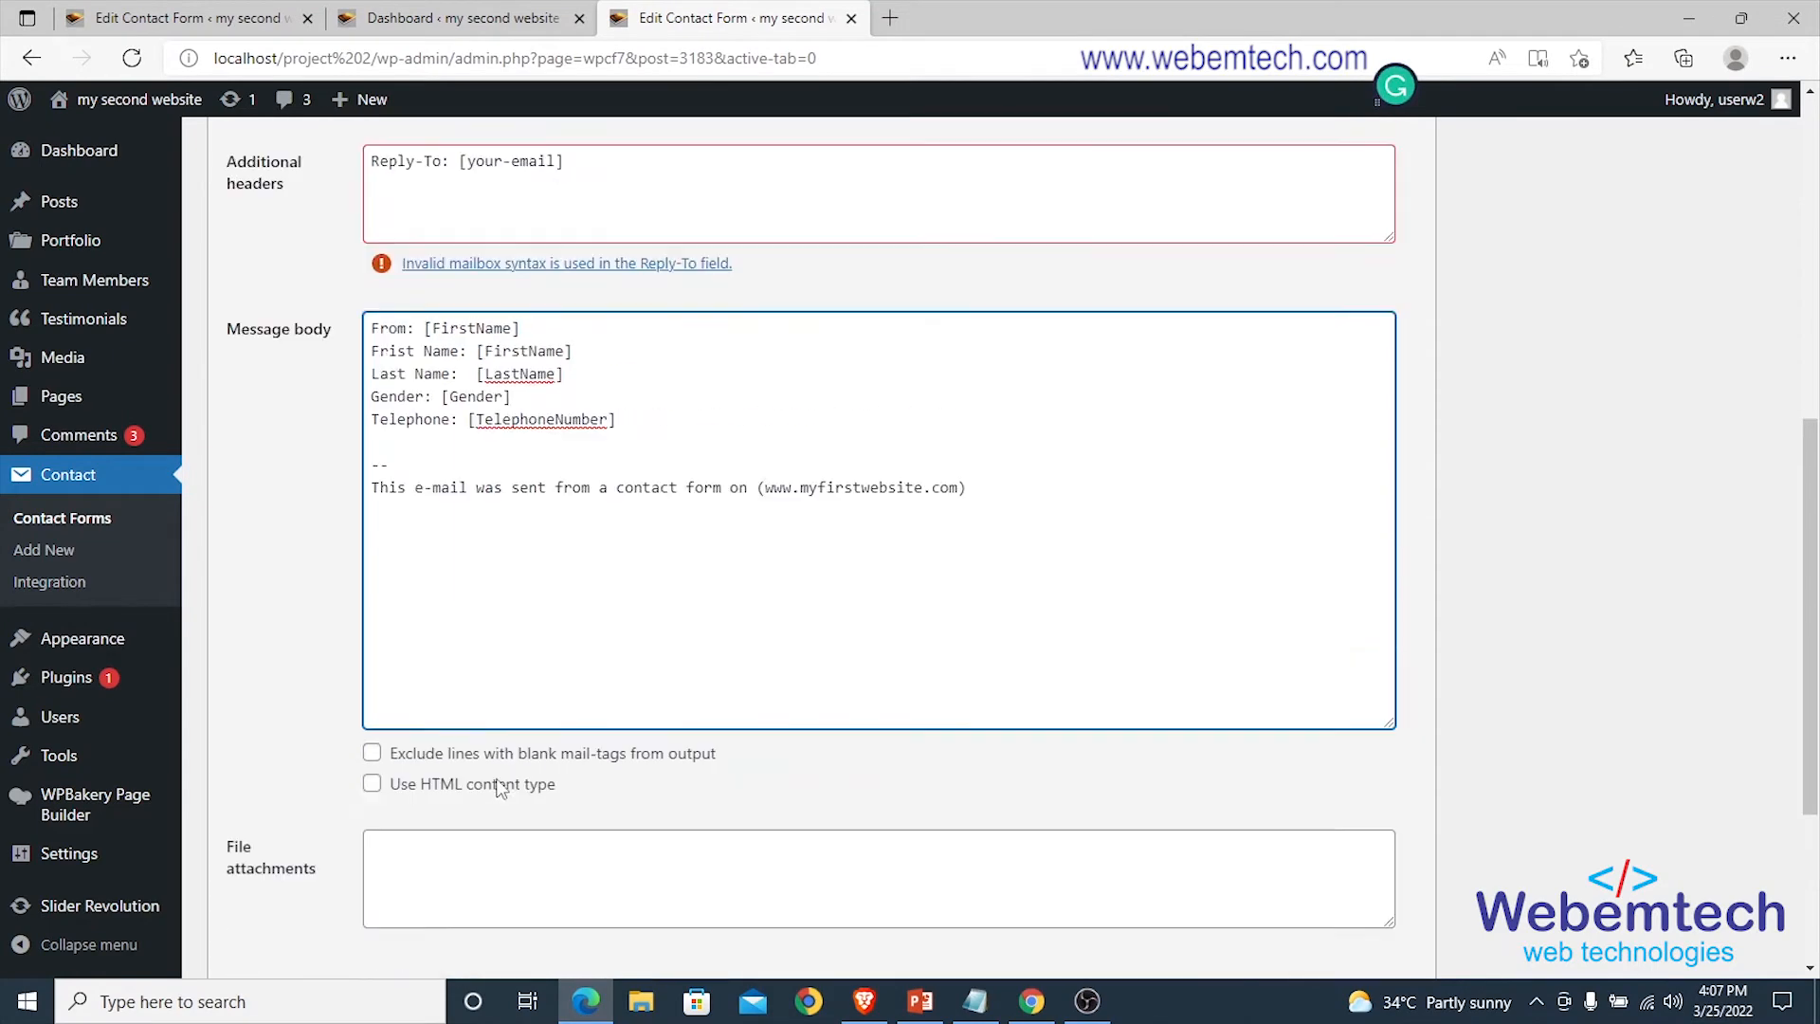
scroll(499, 788, up, 7)
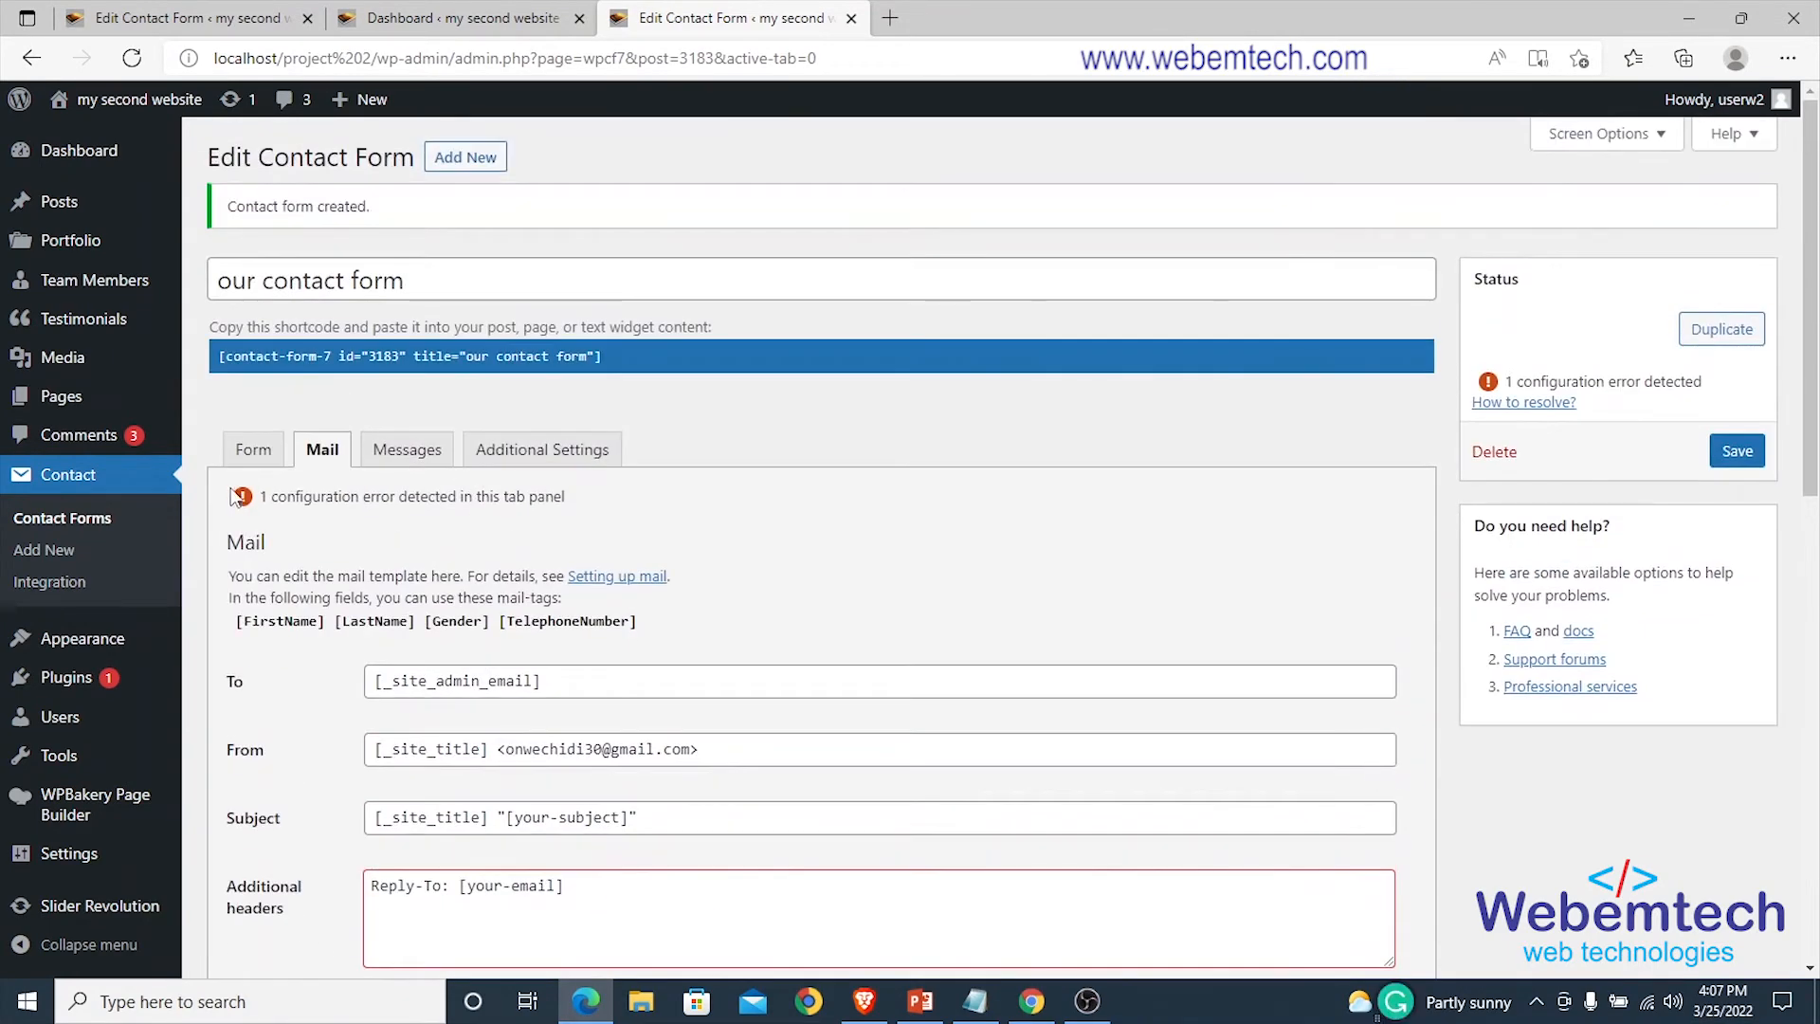
Open a new <label> line in the form template after the telephone field.
click(248, 447)
scroll(780, 610, down, 1)
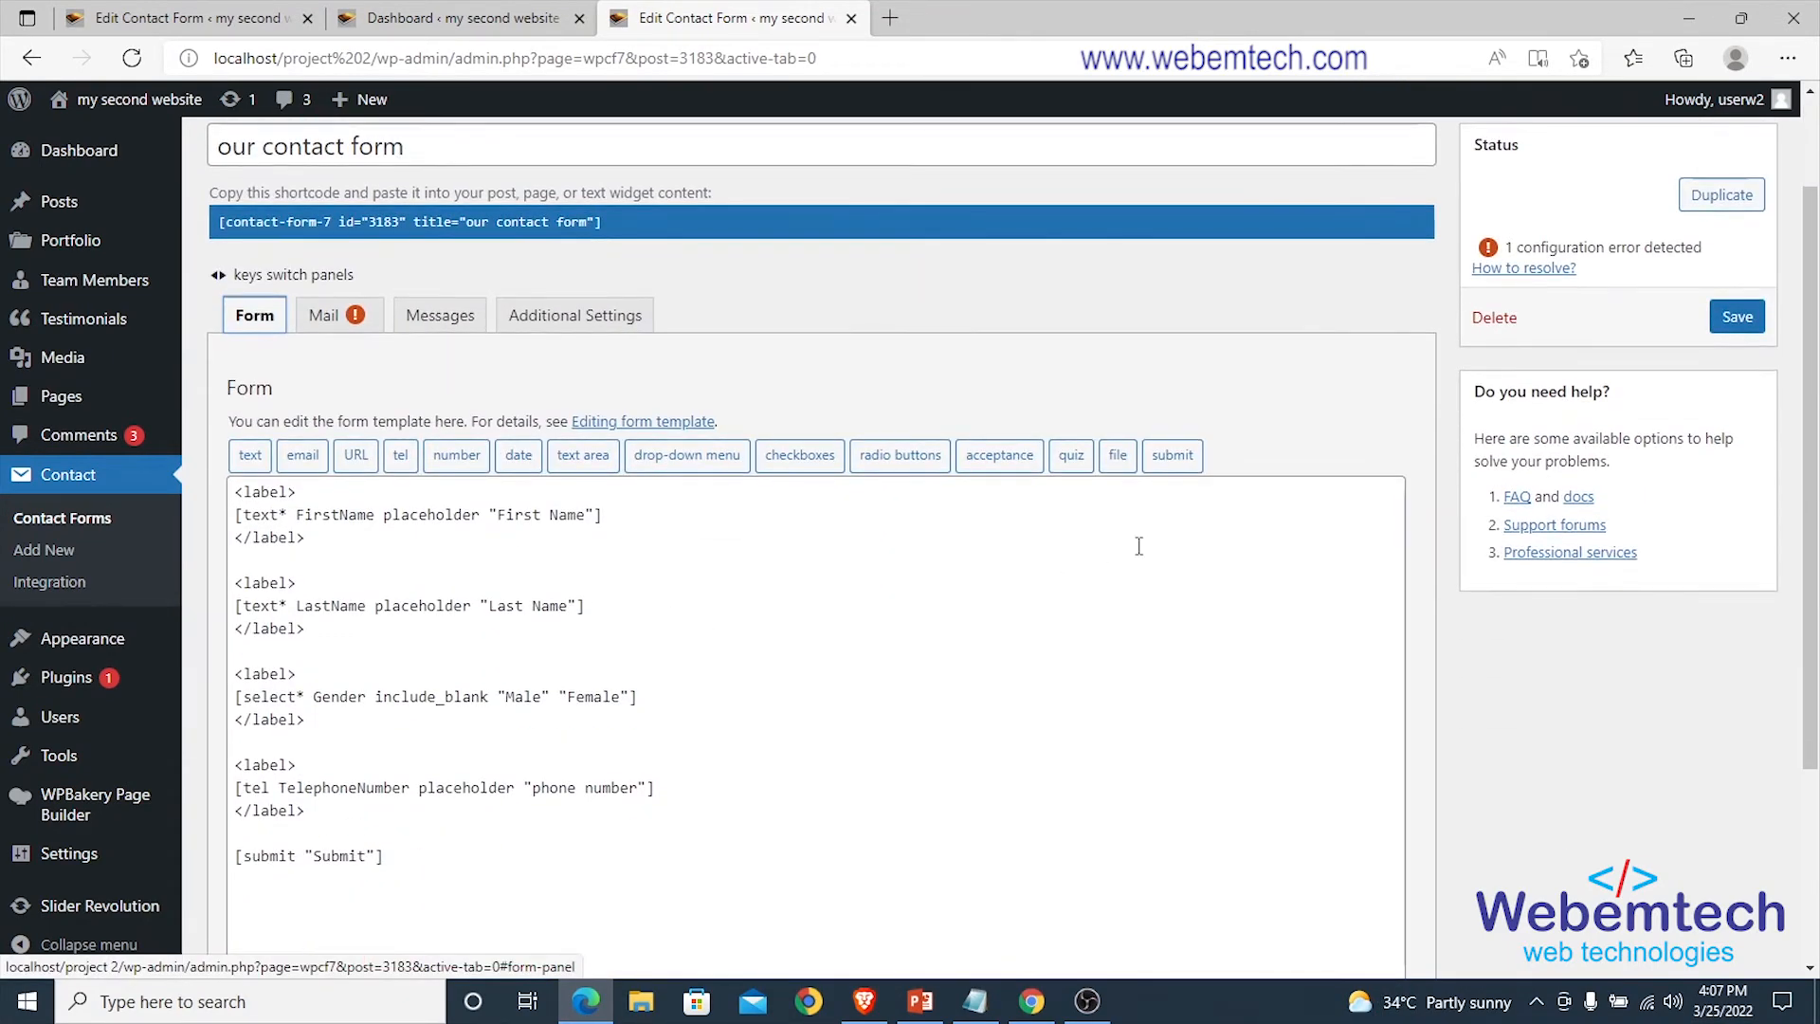
click(338, 811)
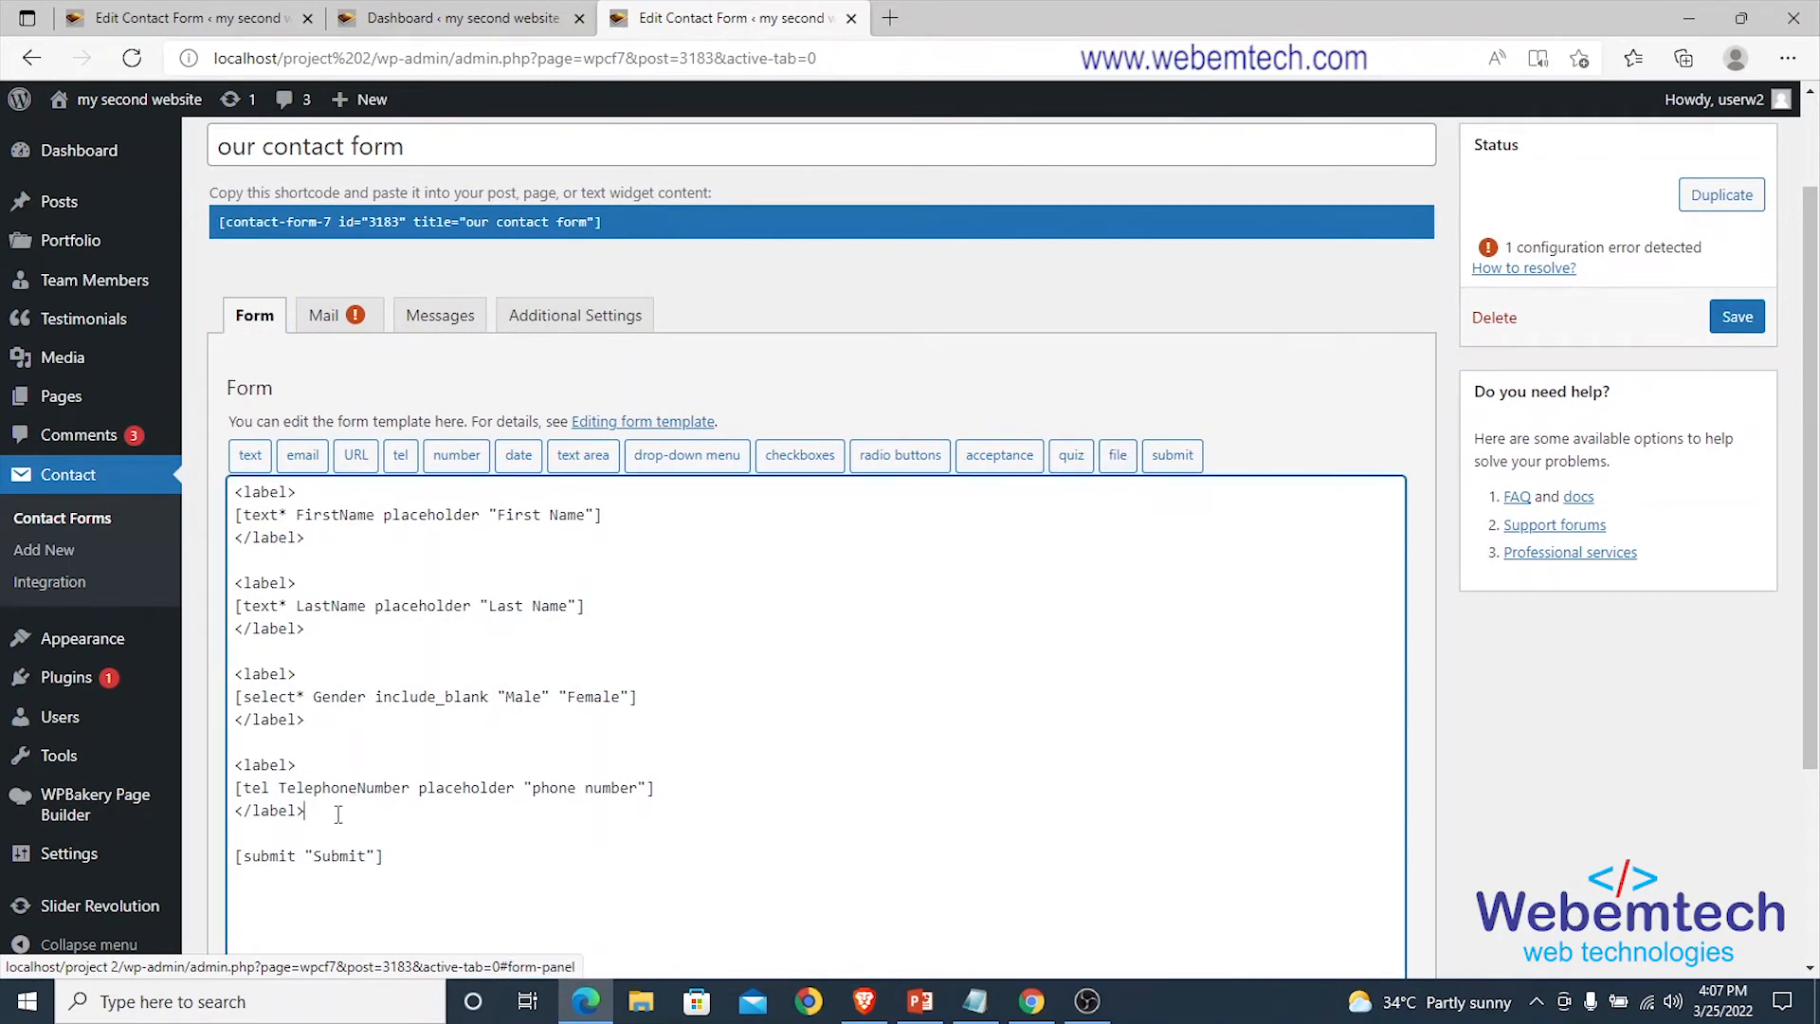
key(Return)
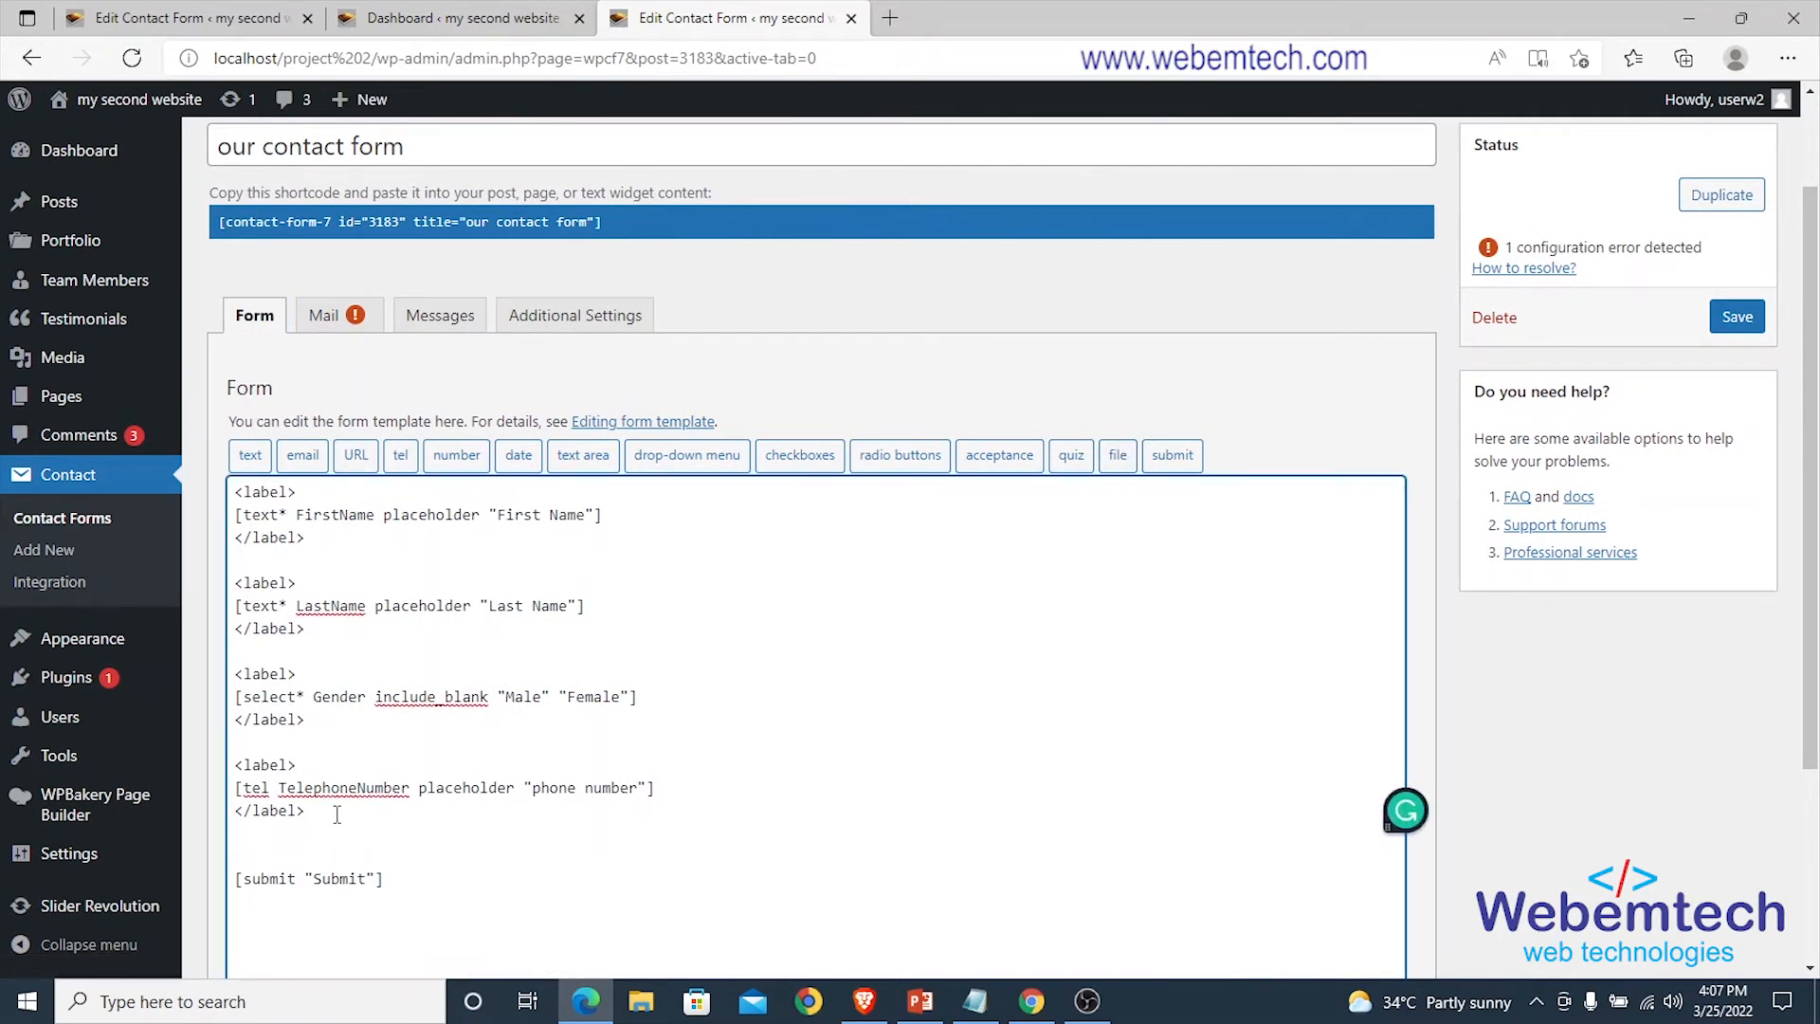
key(Return)
text(<>)
key(Left)
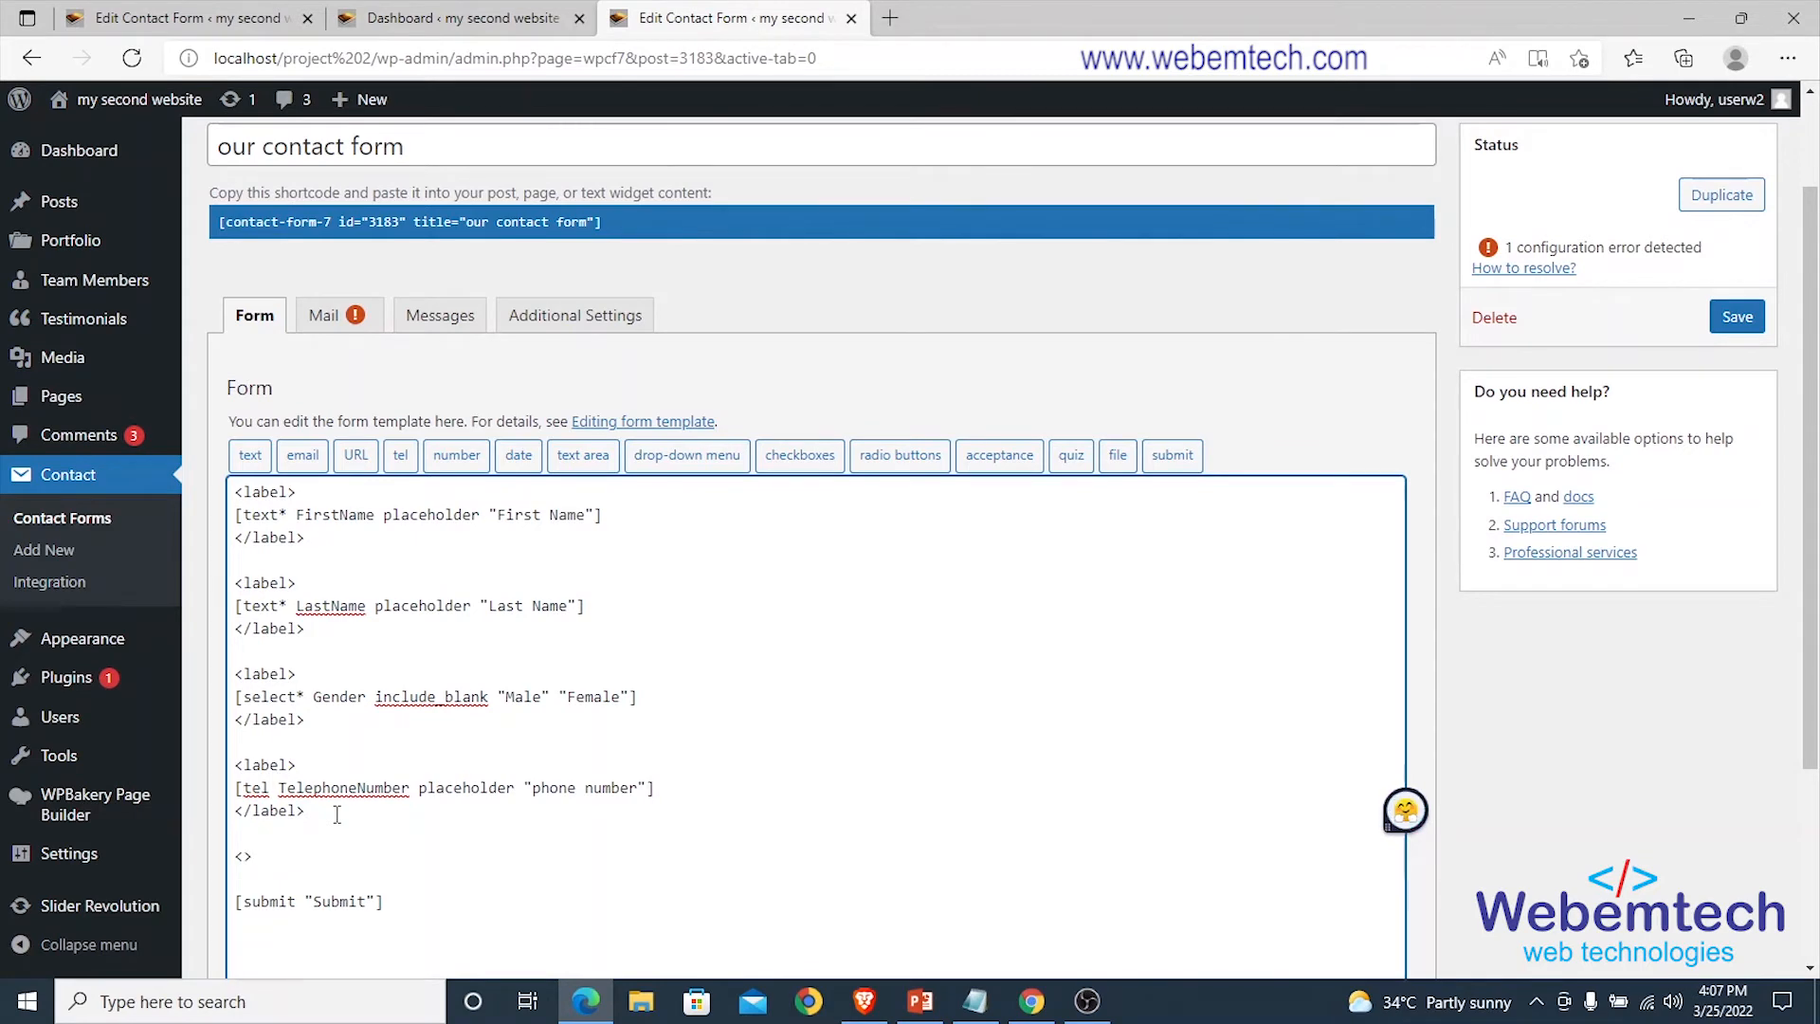
text(label)
key(Right)
key(Return)
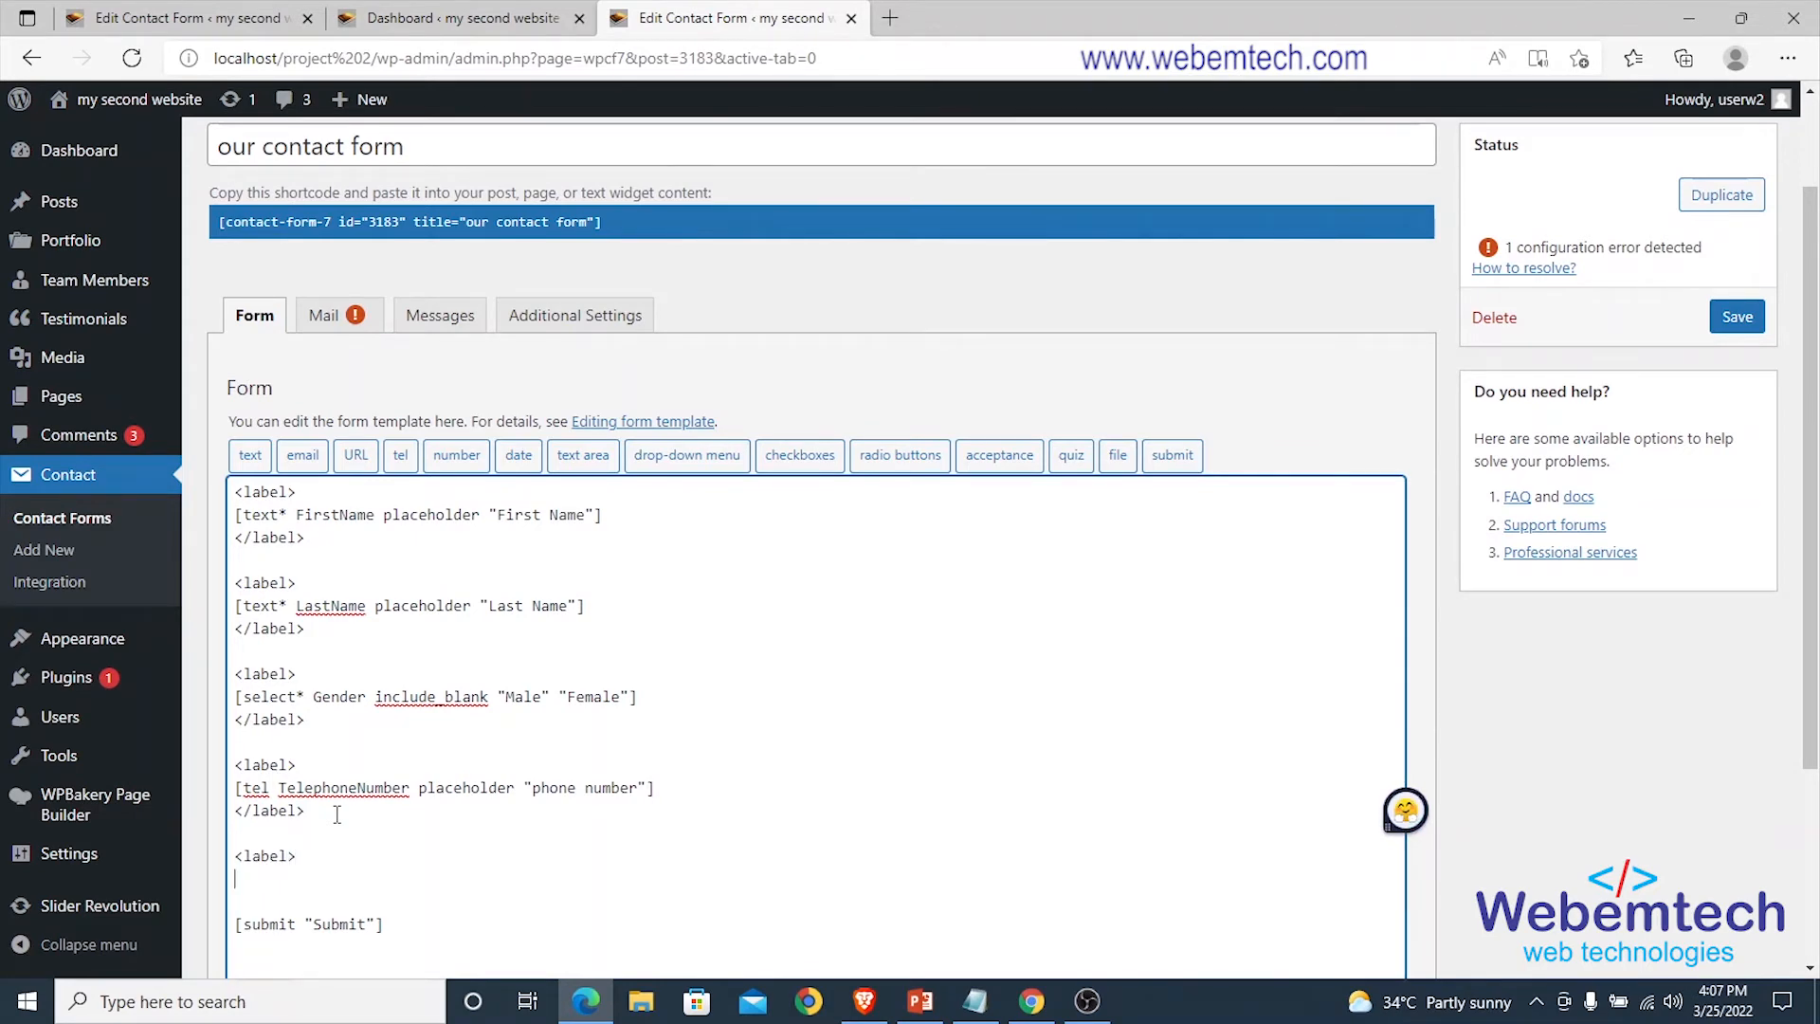
Insert a 'passport' file field limited to 1024 bytes and pdf|docs, close </label>, and save.
click(1117, 457)
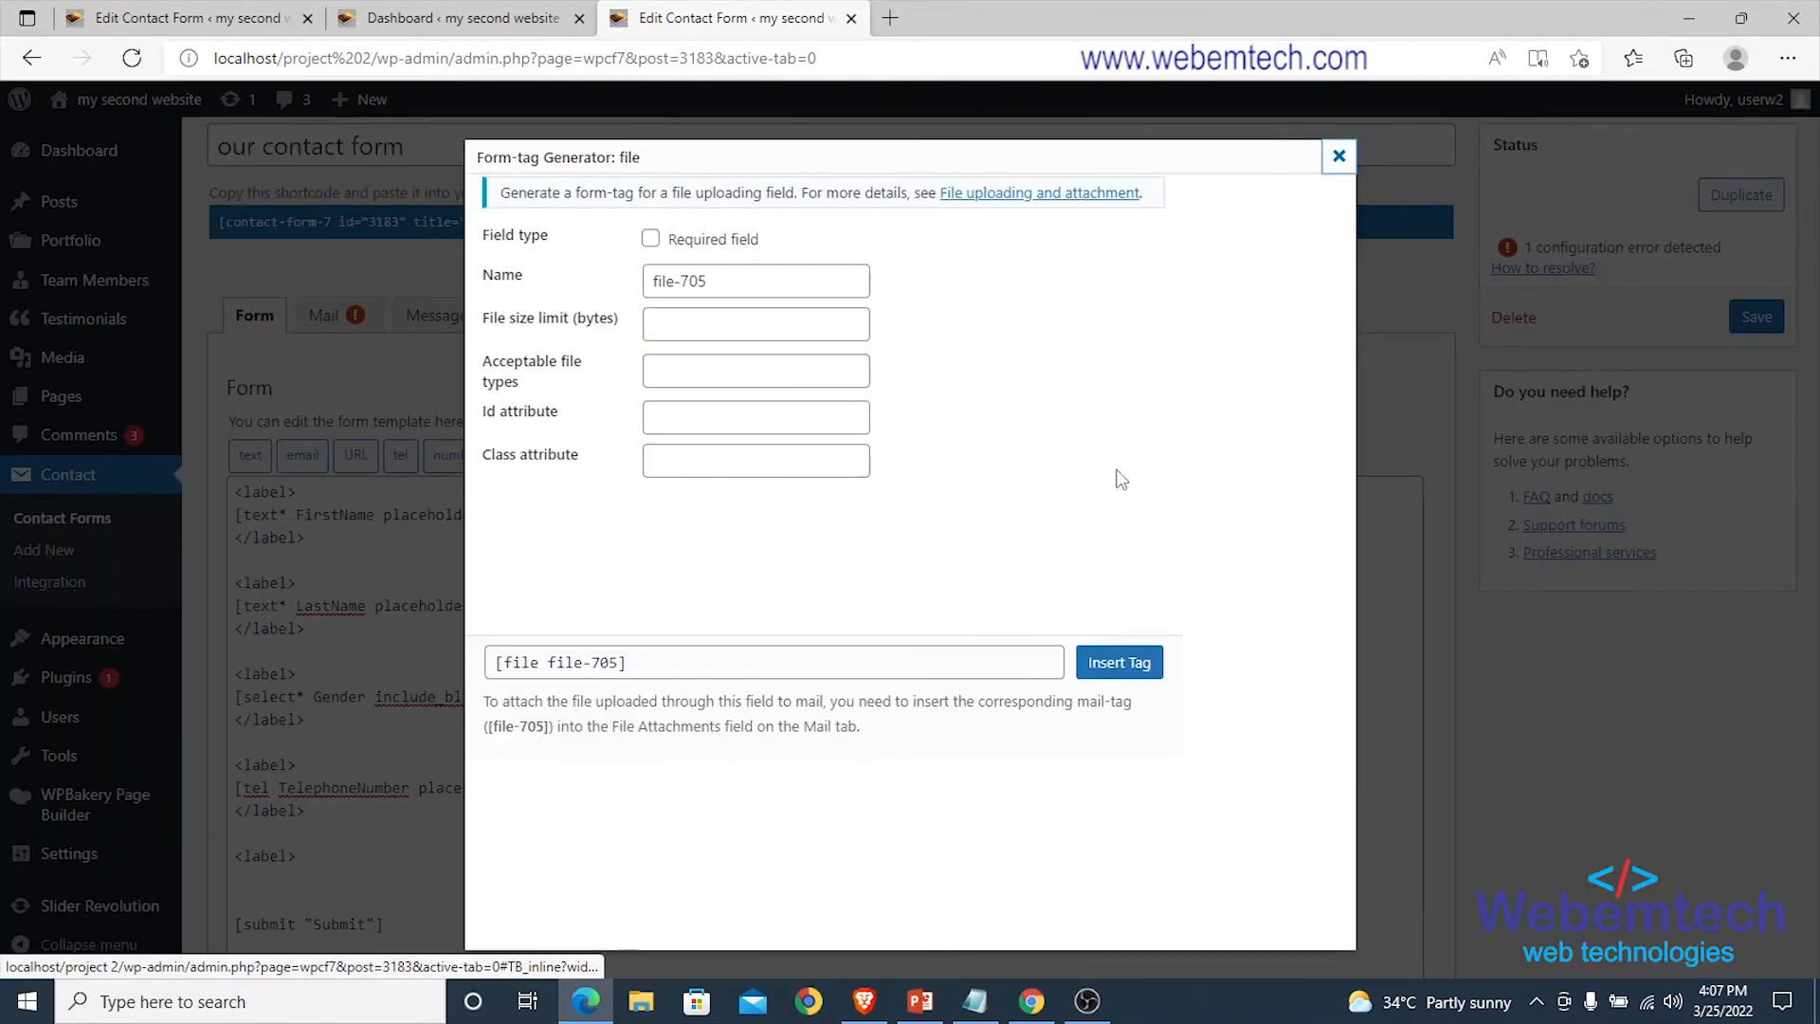
text(pa)
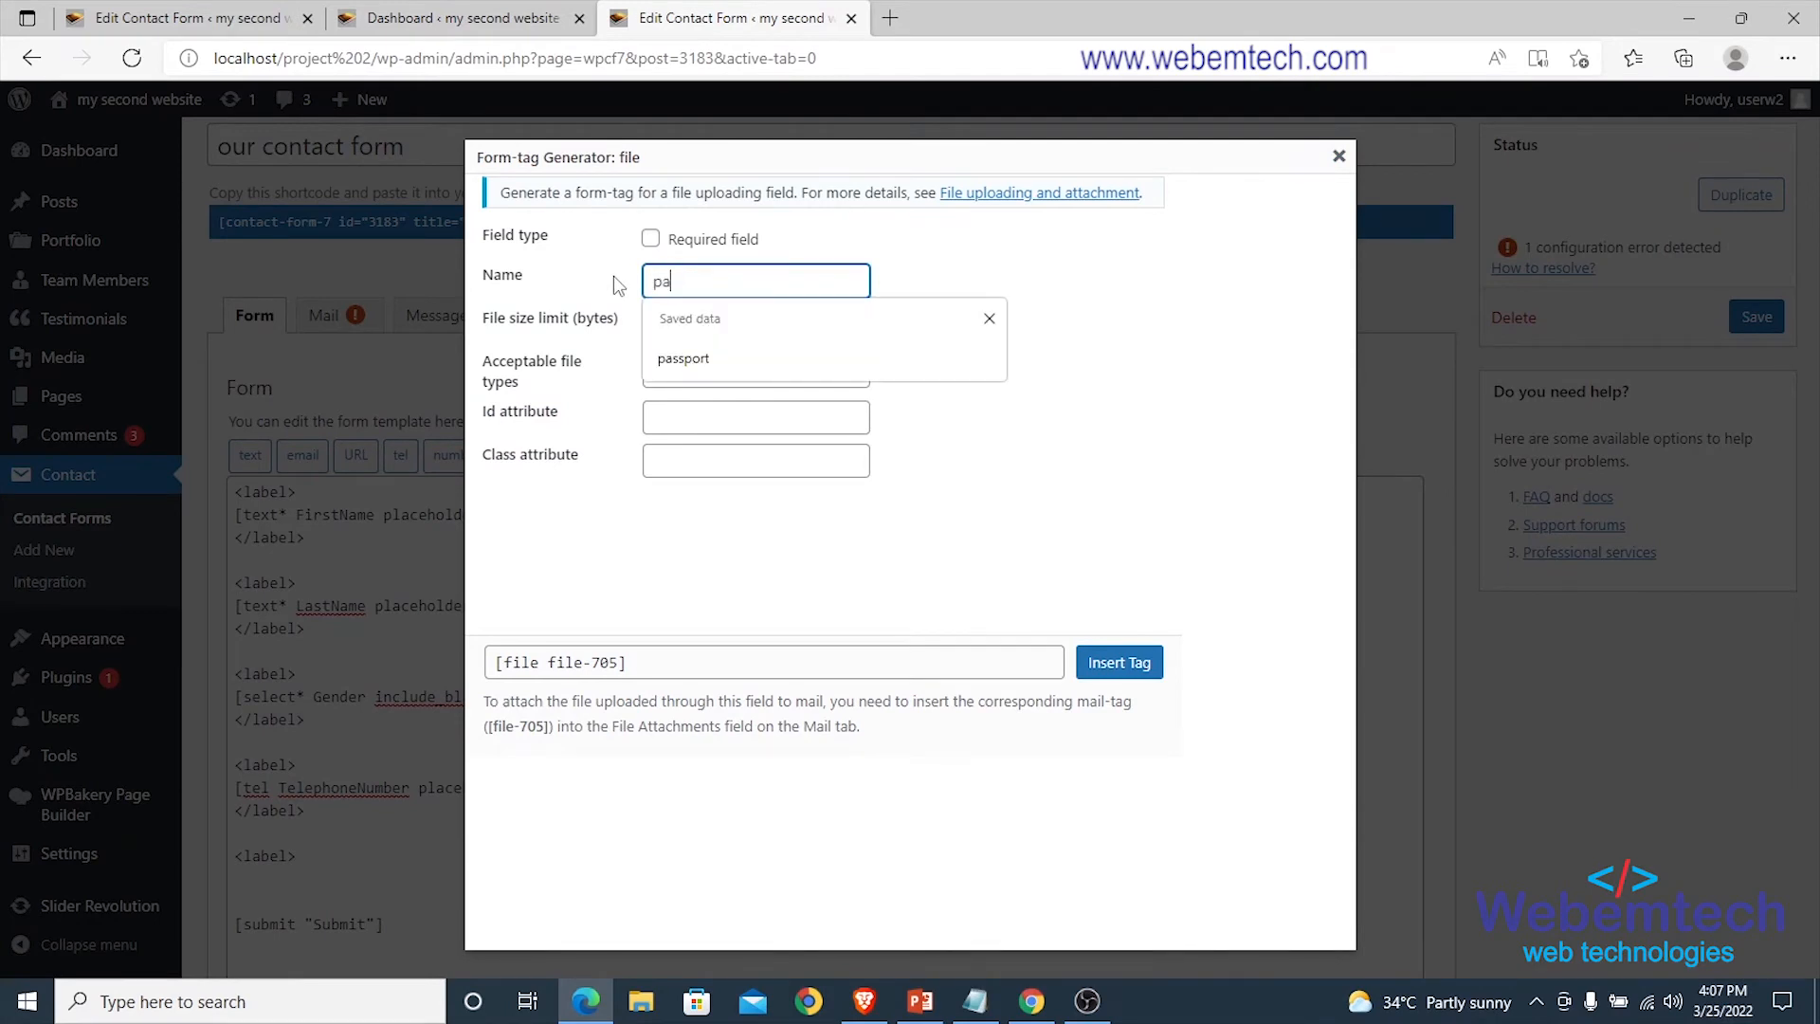
text(ssport)
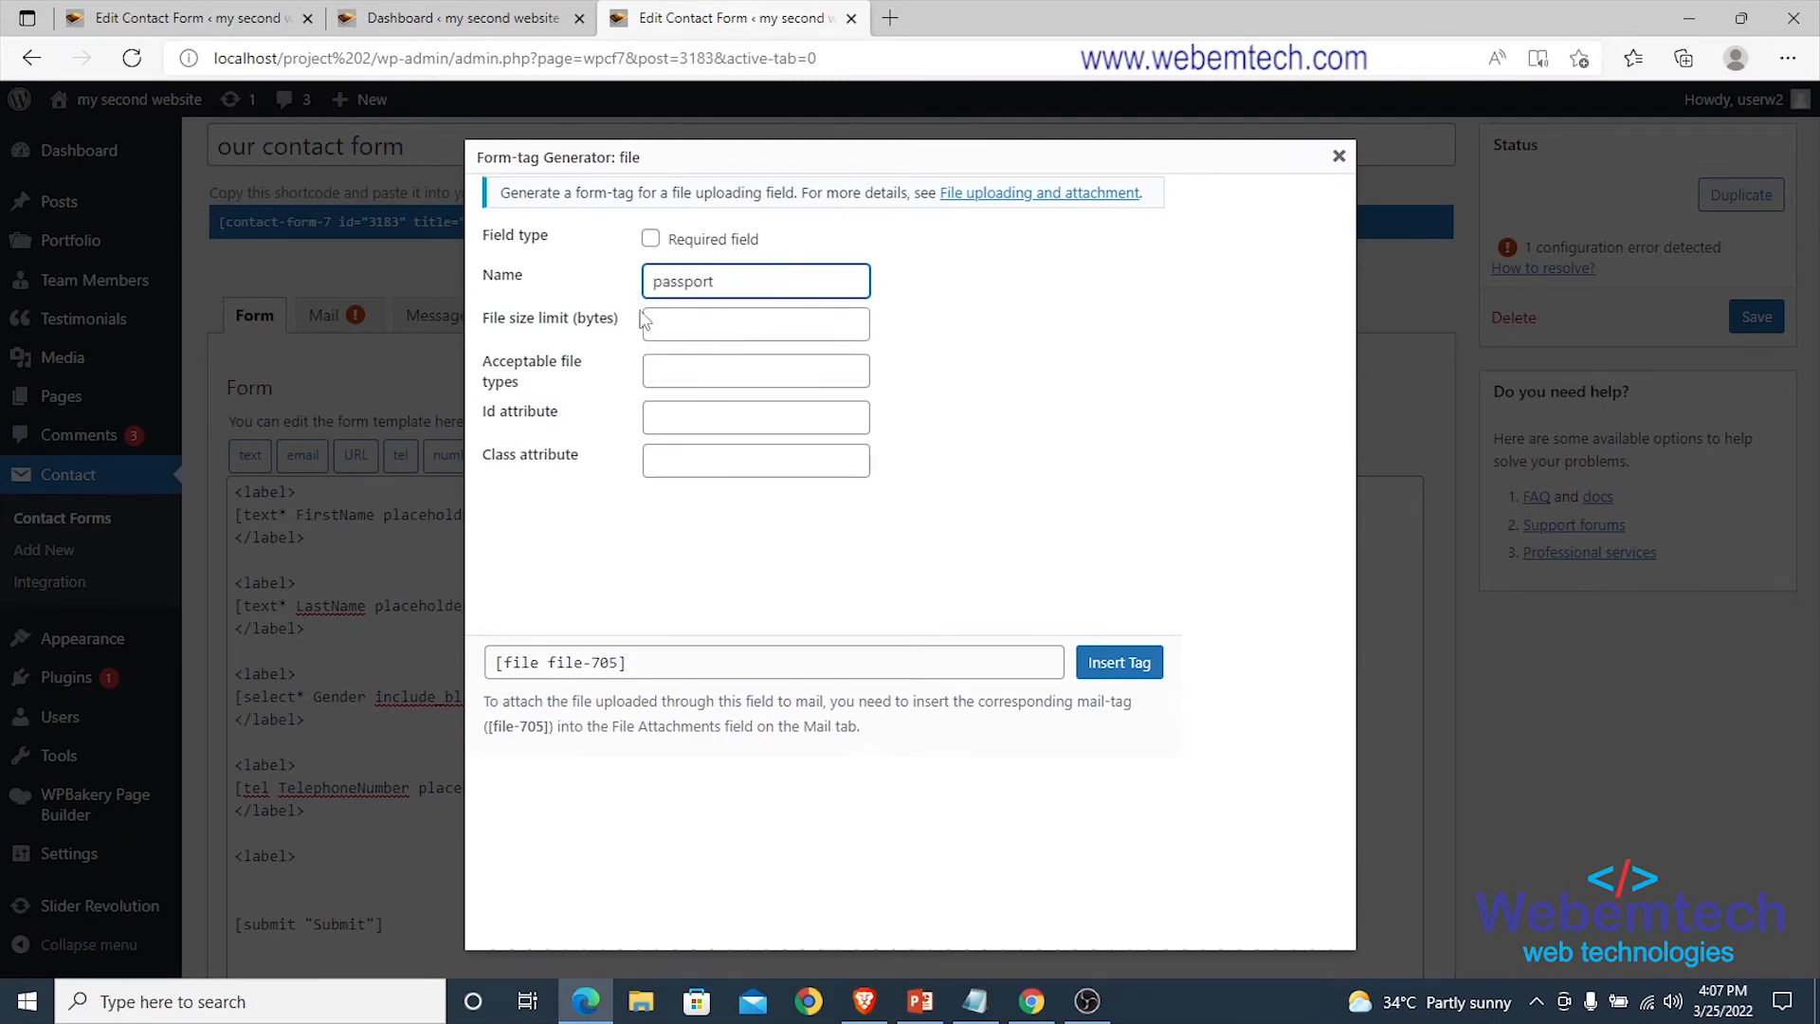
click(679, 322)
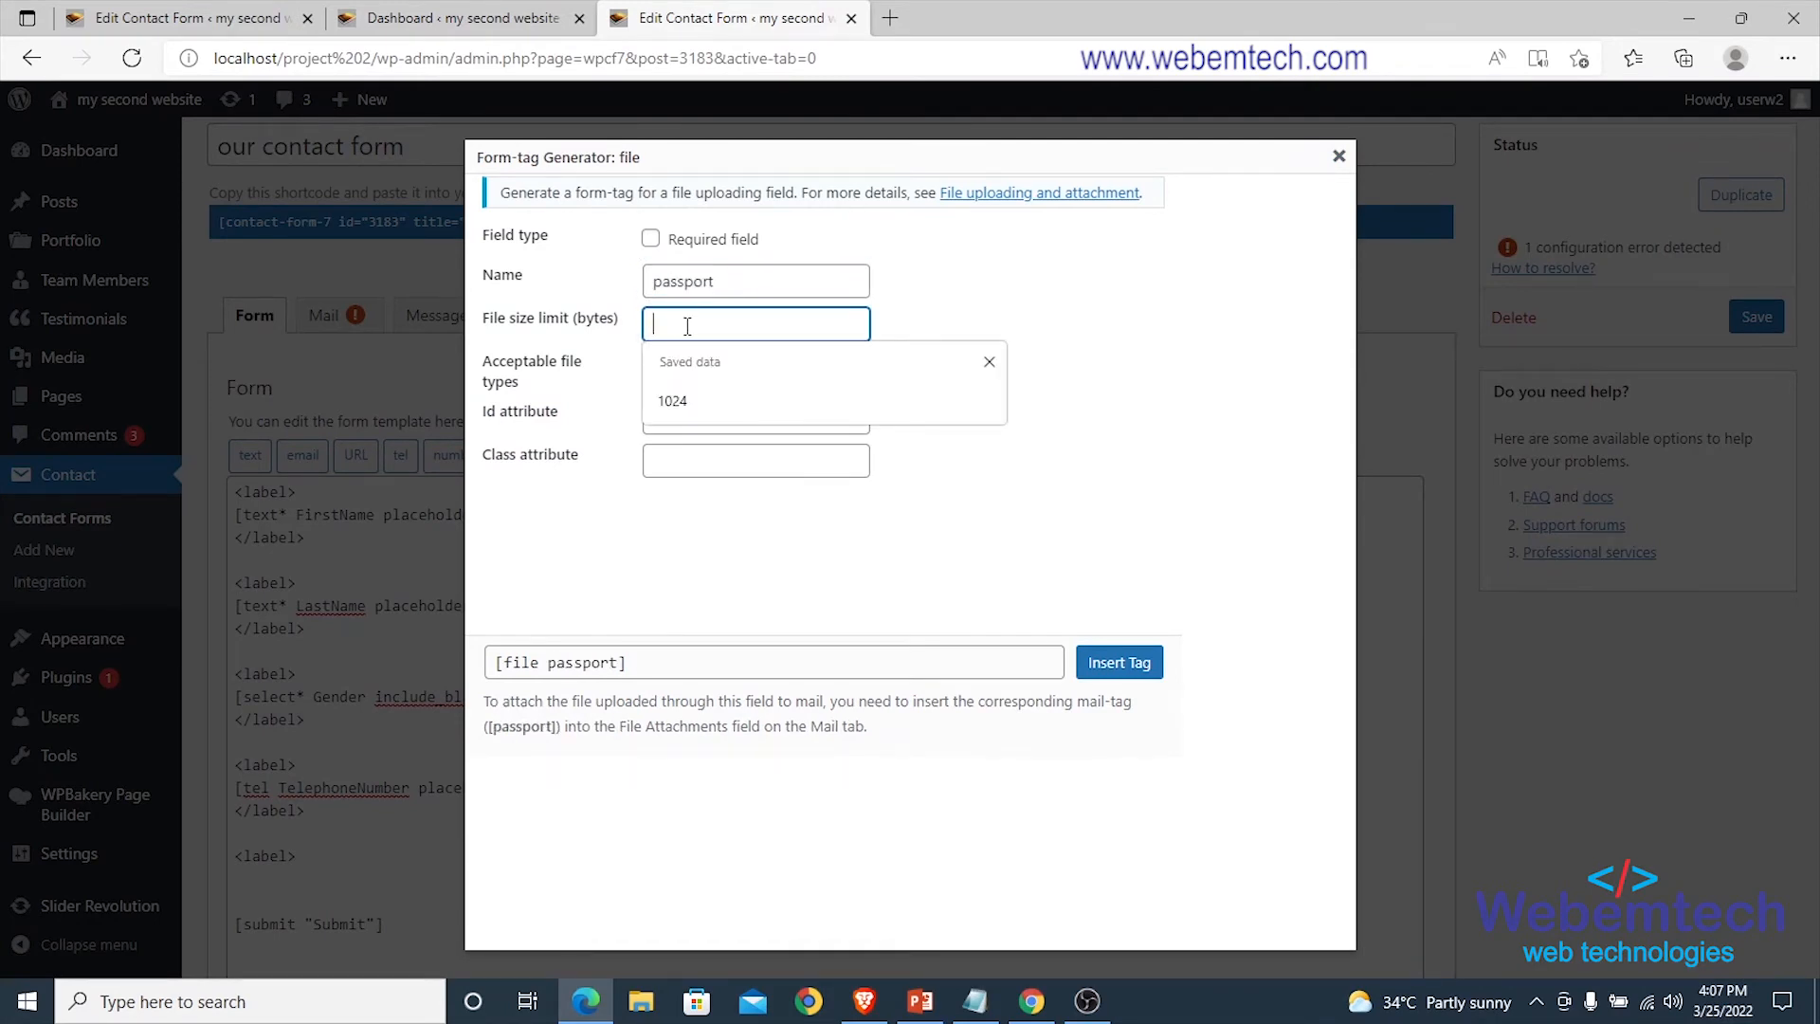
click(681, 398)
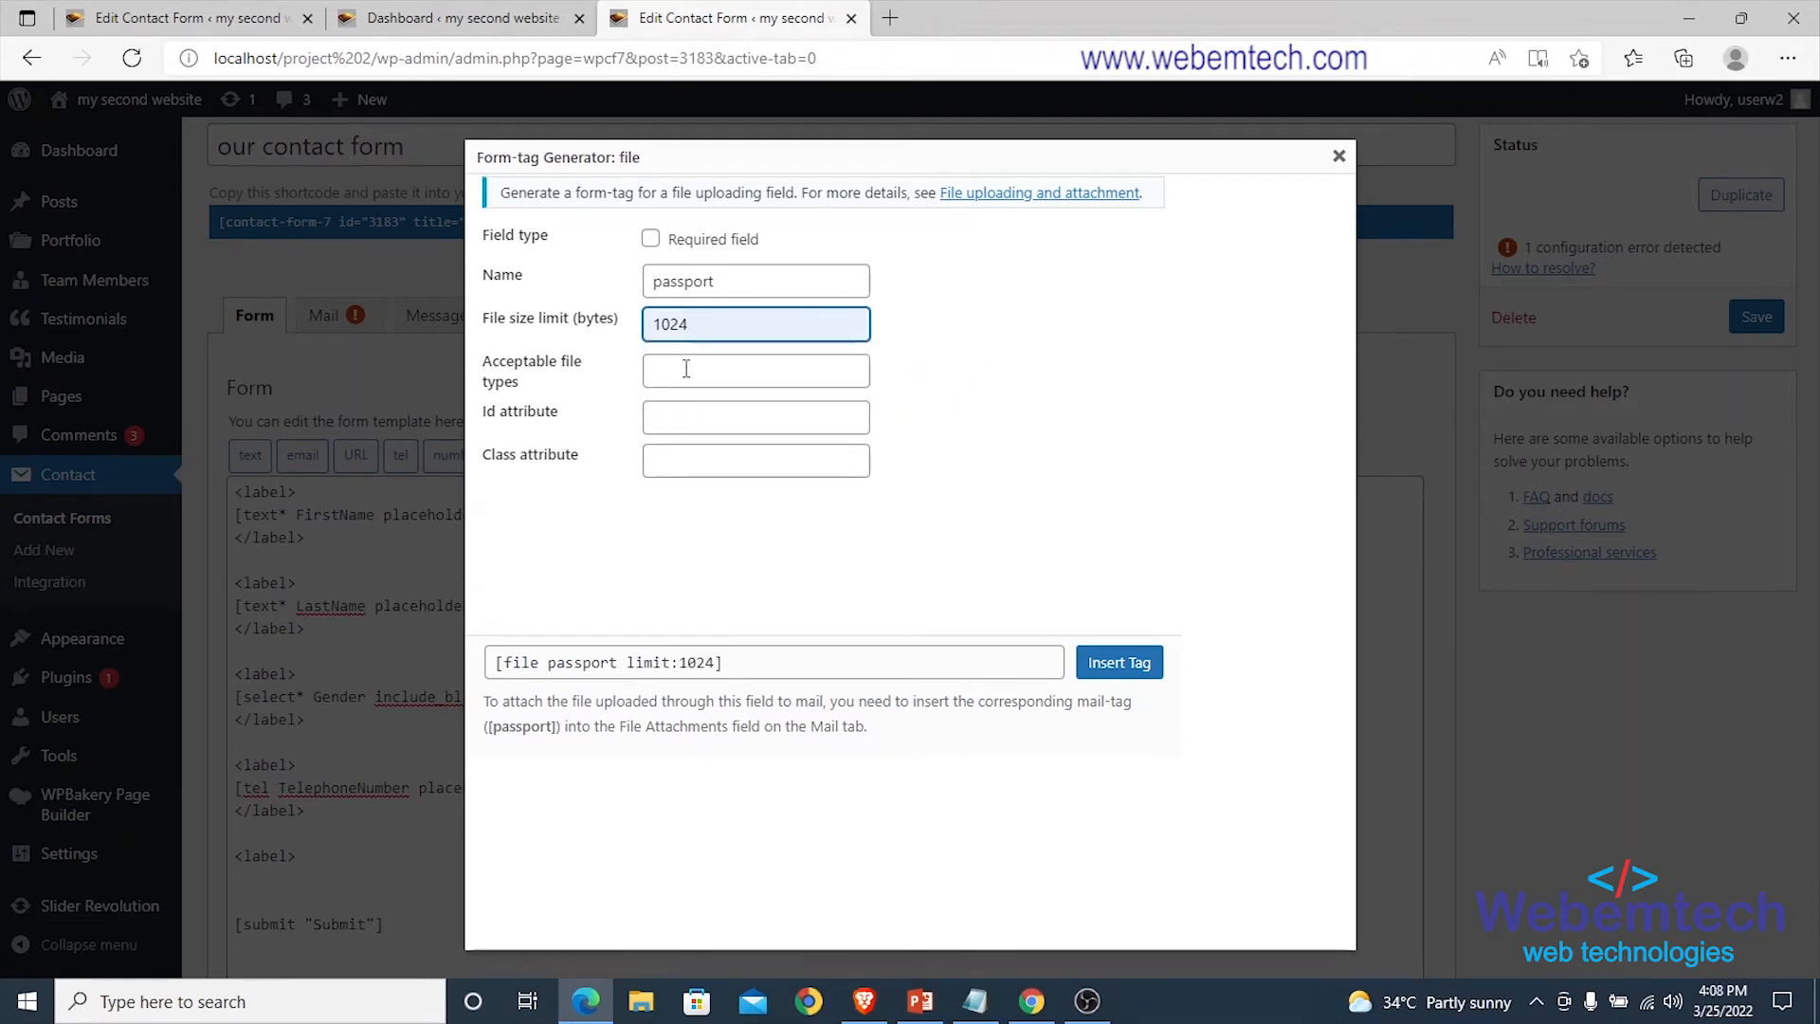
click(698, 369)
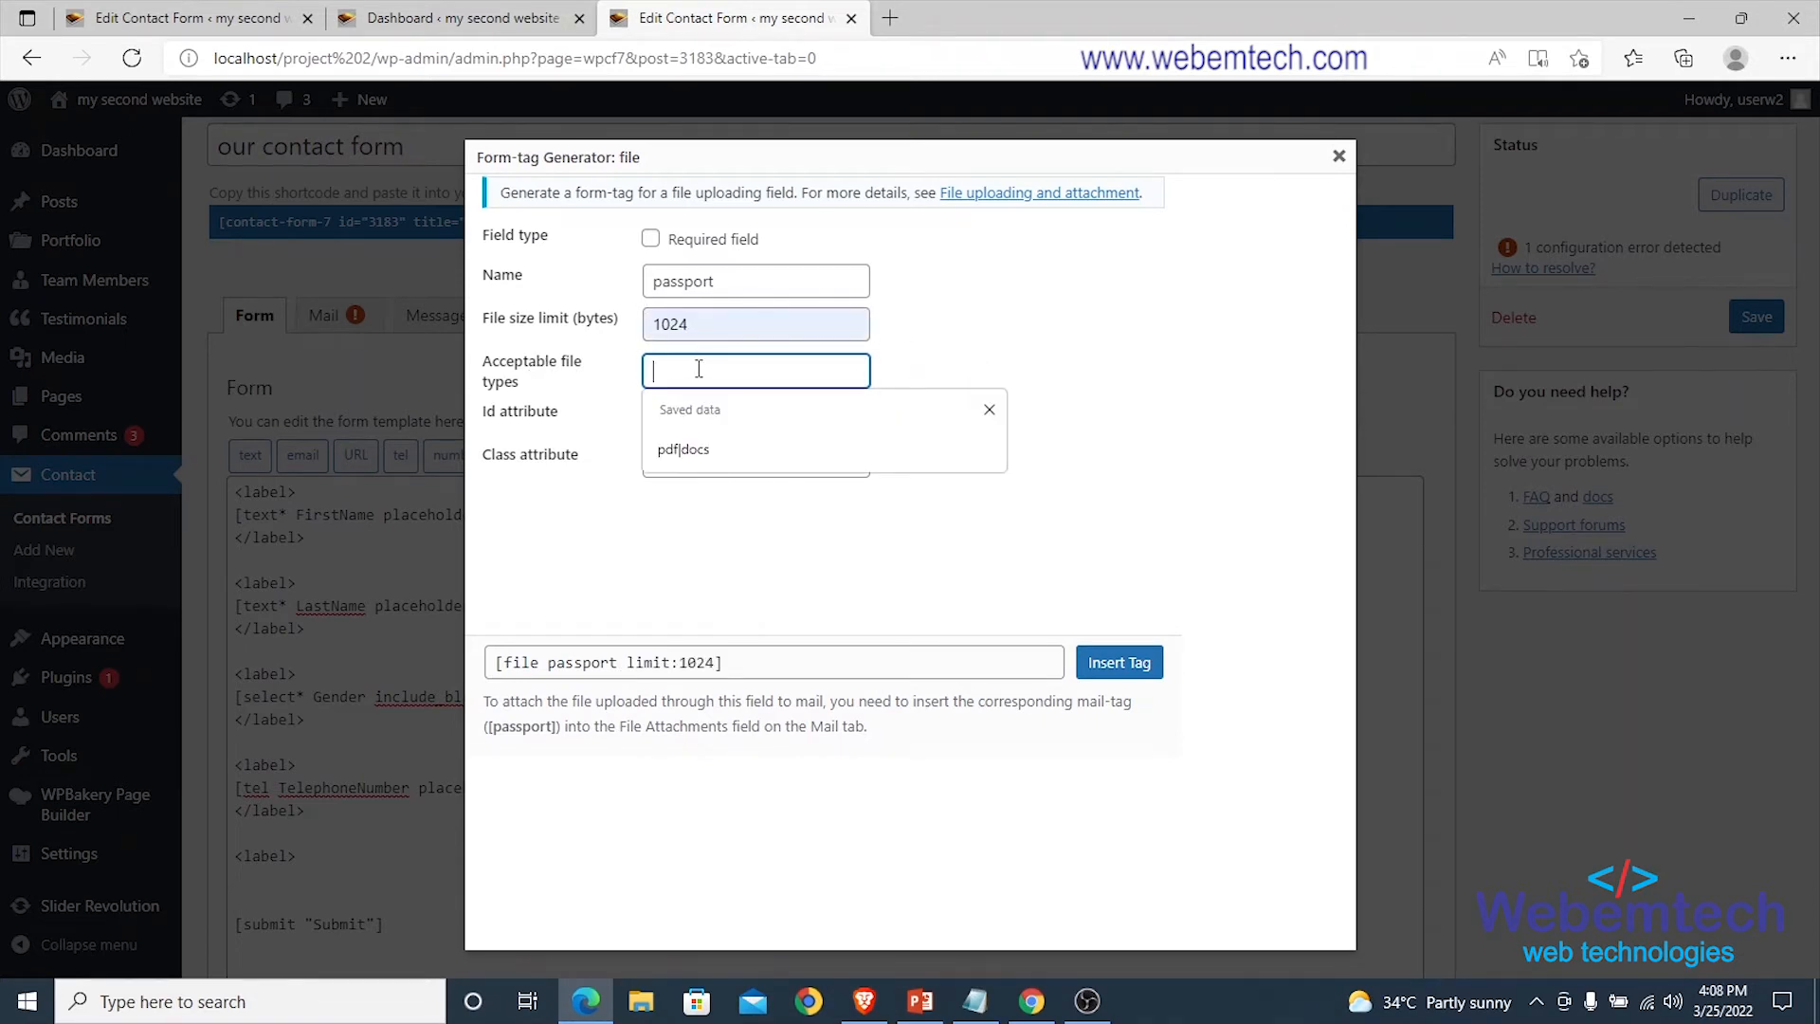
text(pd)
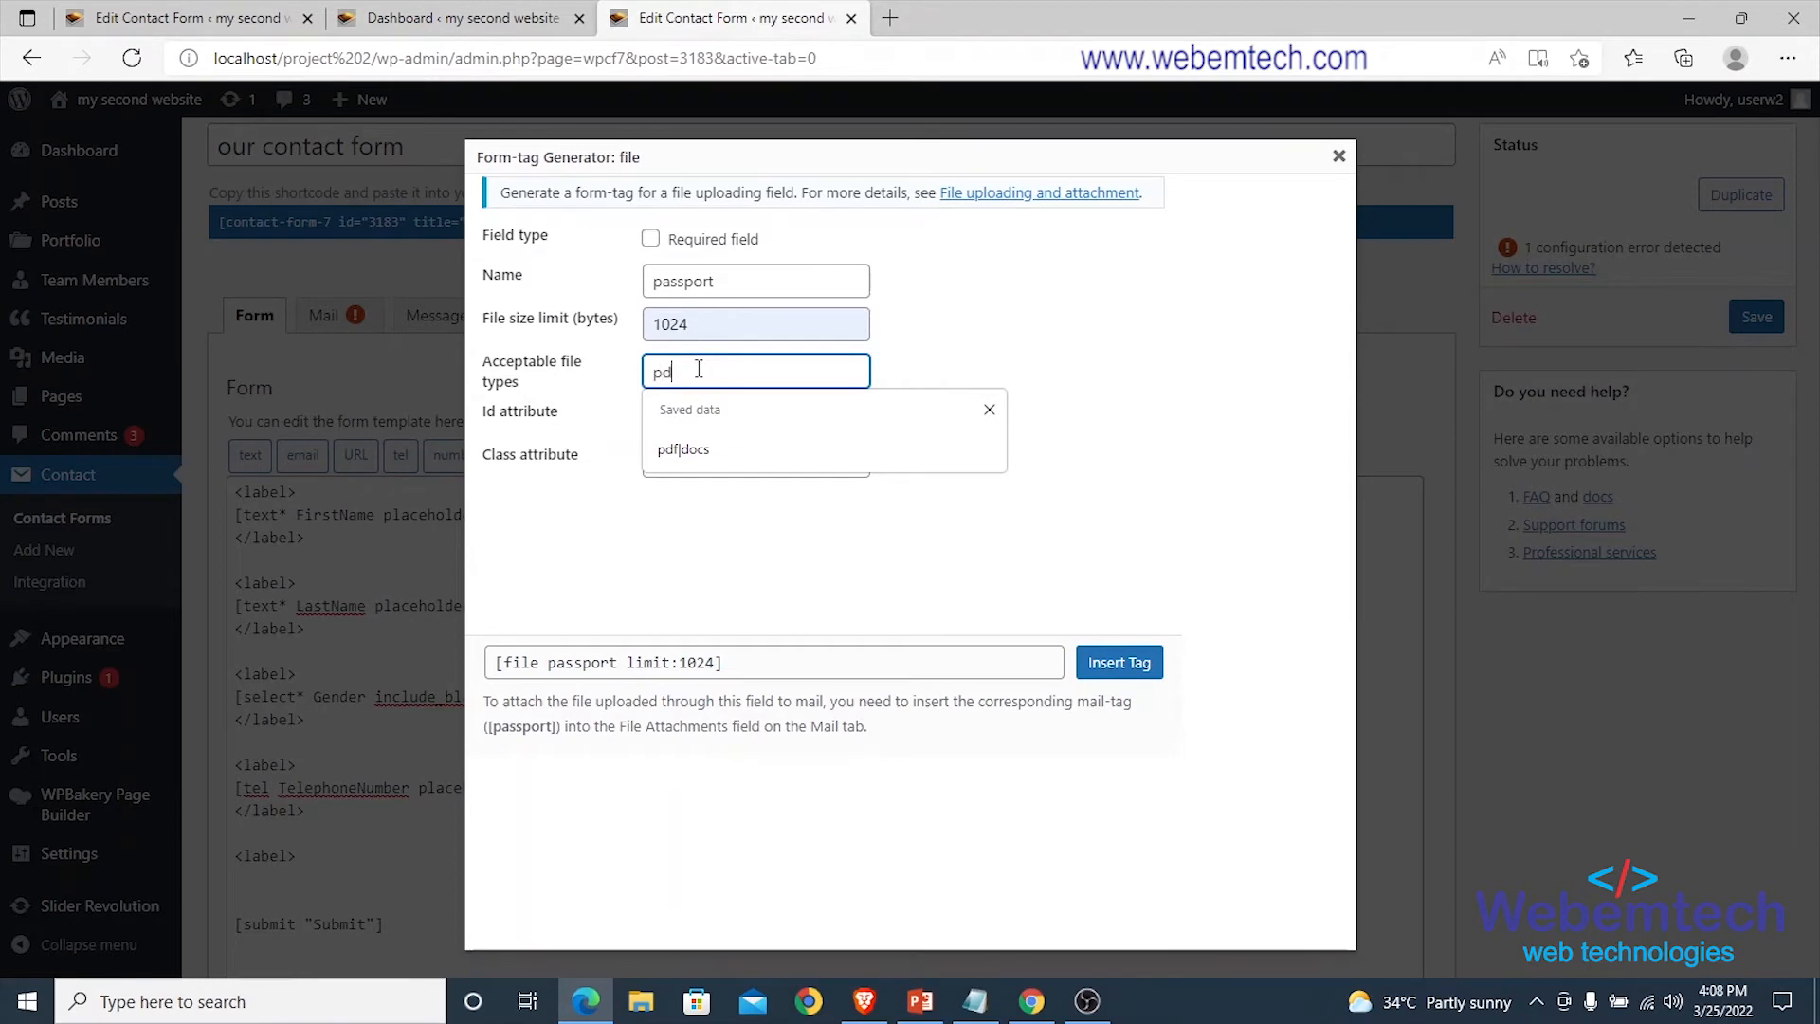
text(f|)
key(Down)
key(Return)
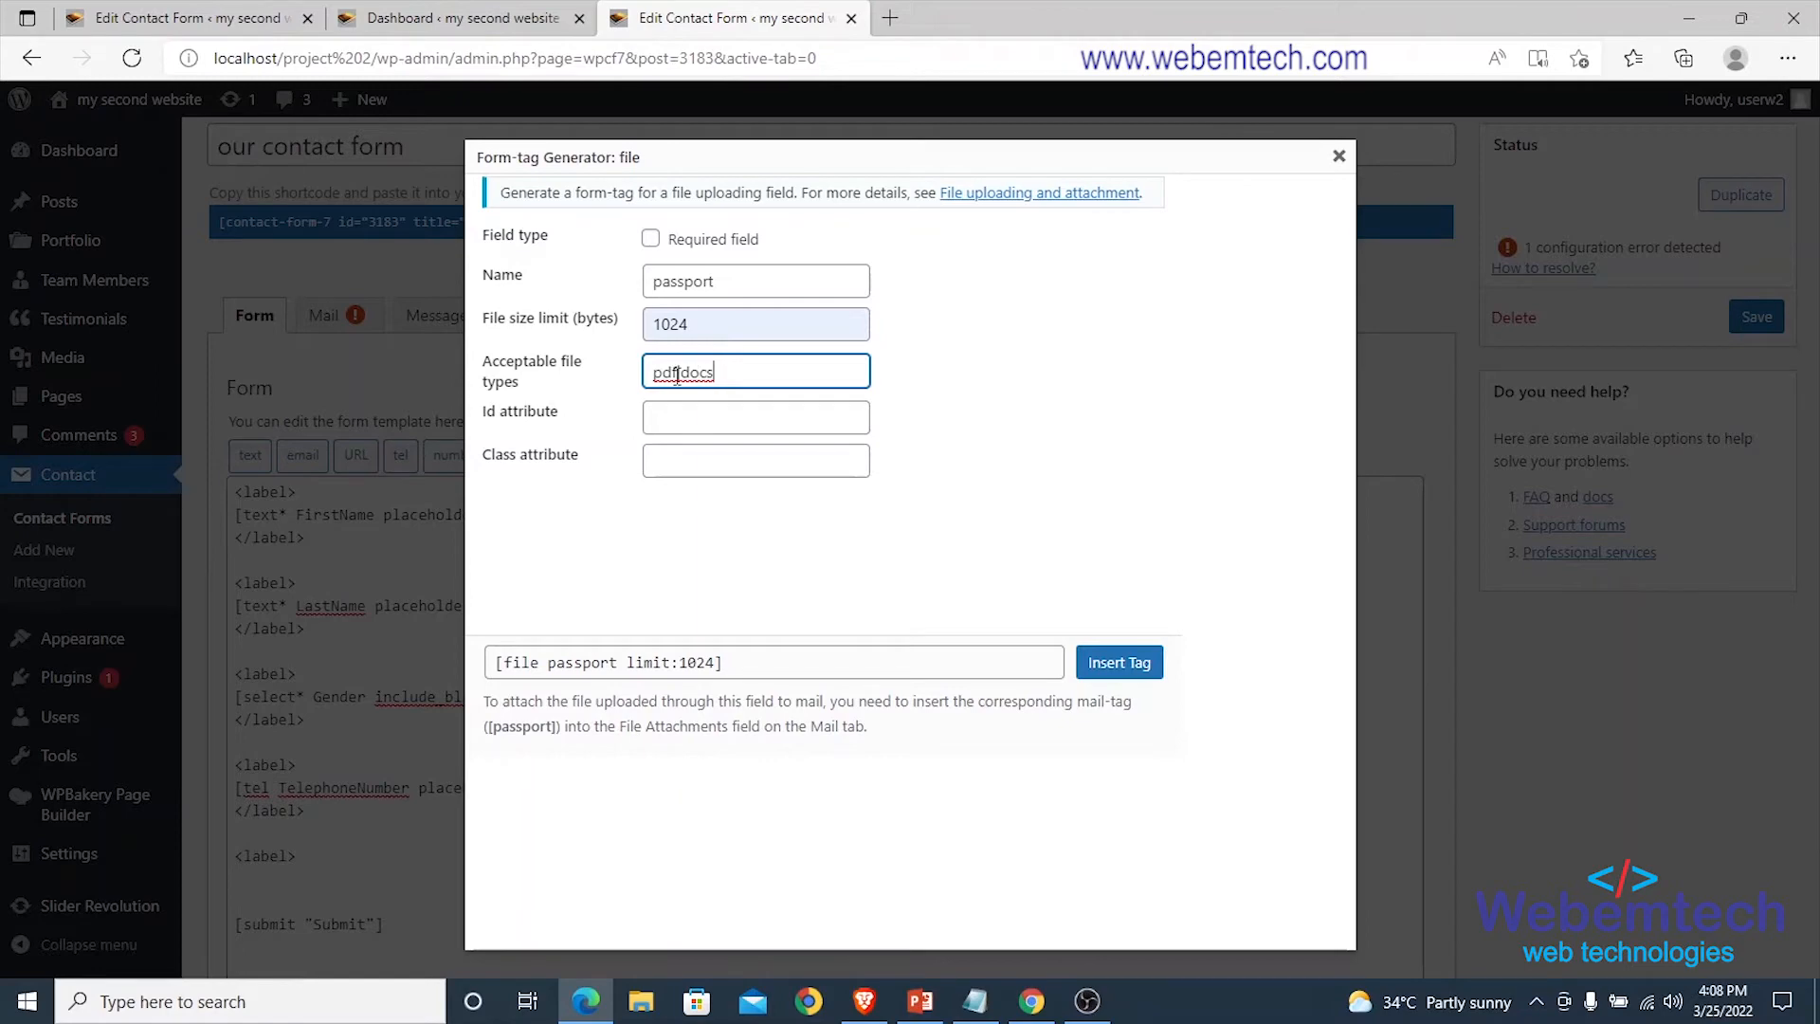
click(1099, 662)
scroll(784, 731, down, 3)
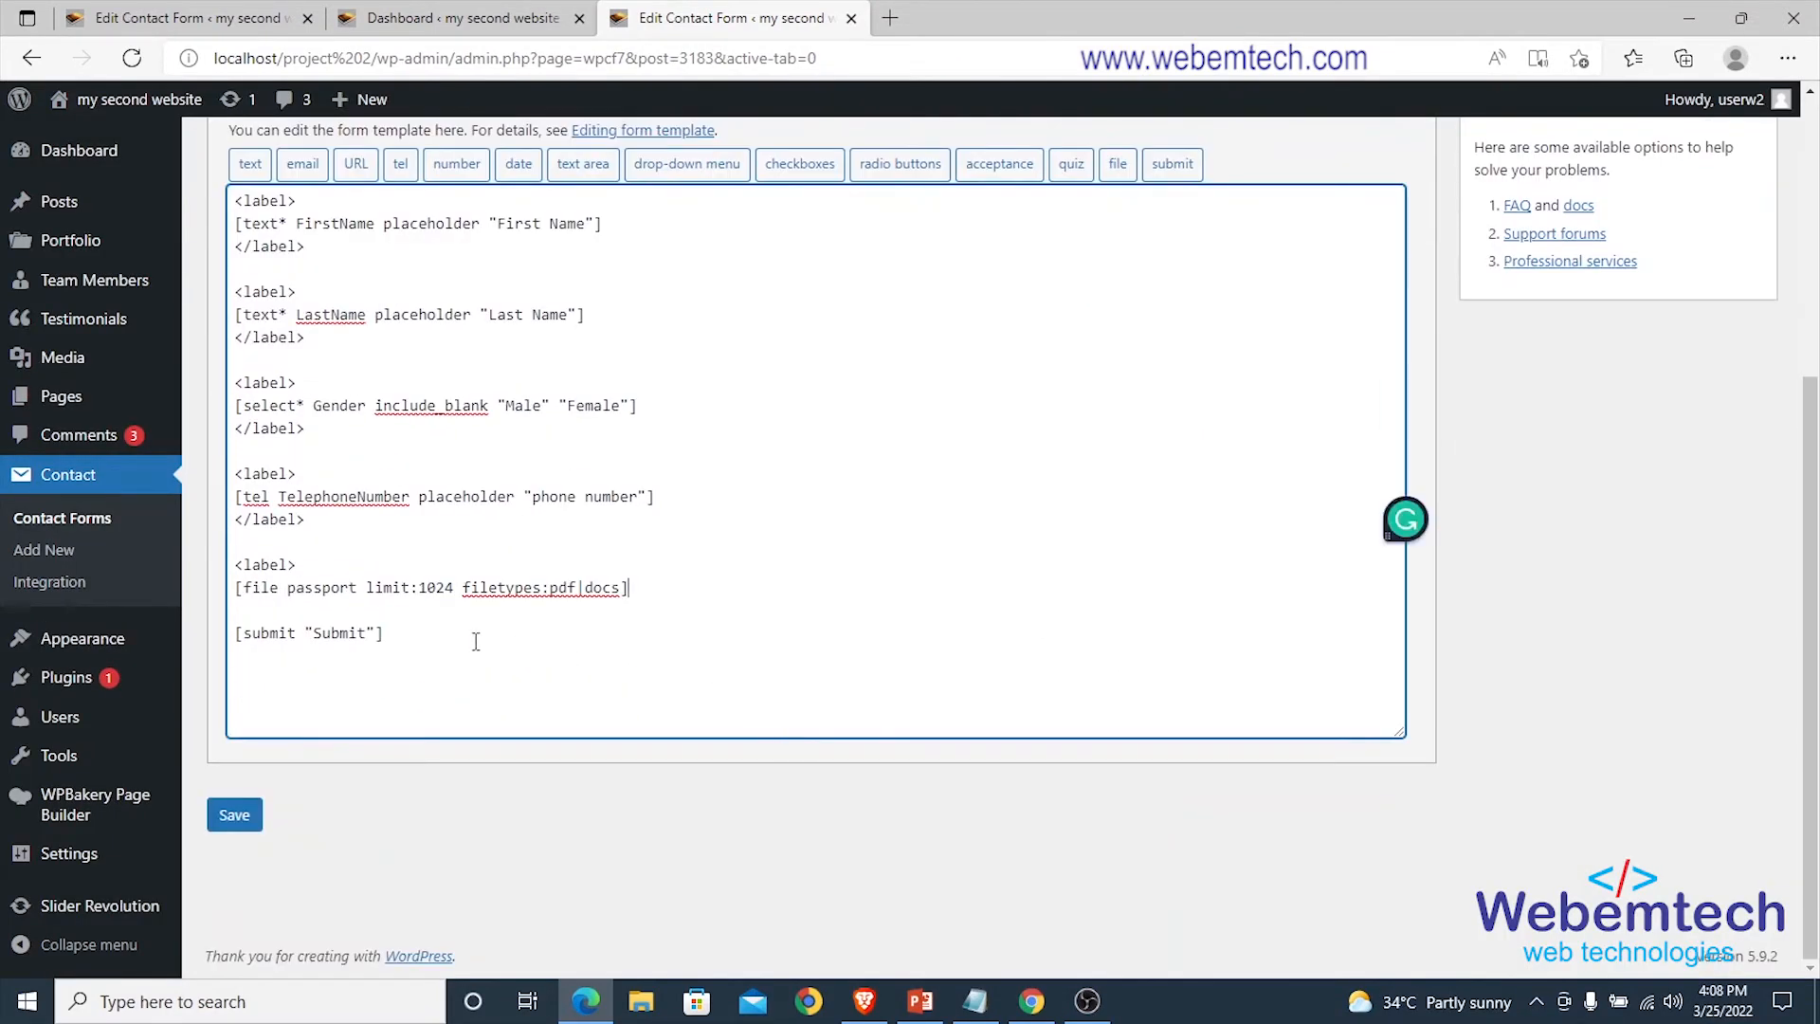
key(Return)
text(</l)
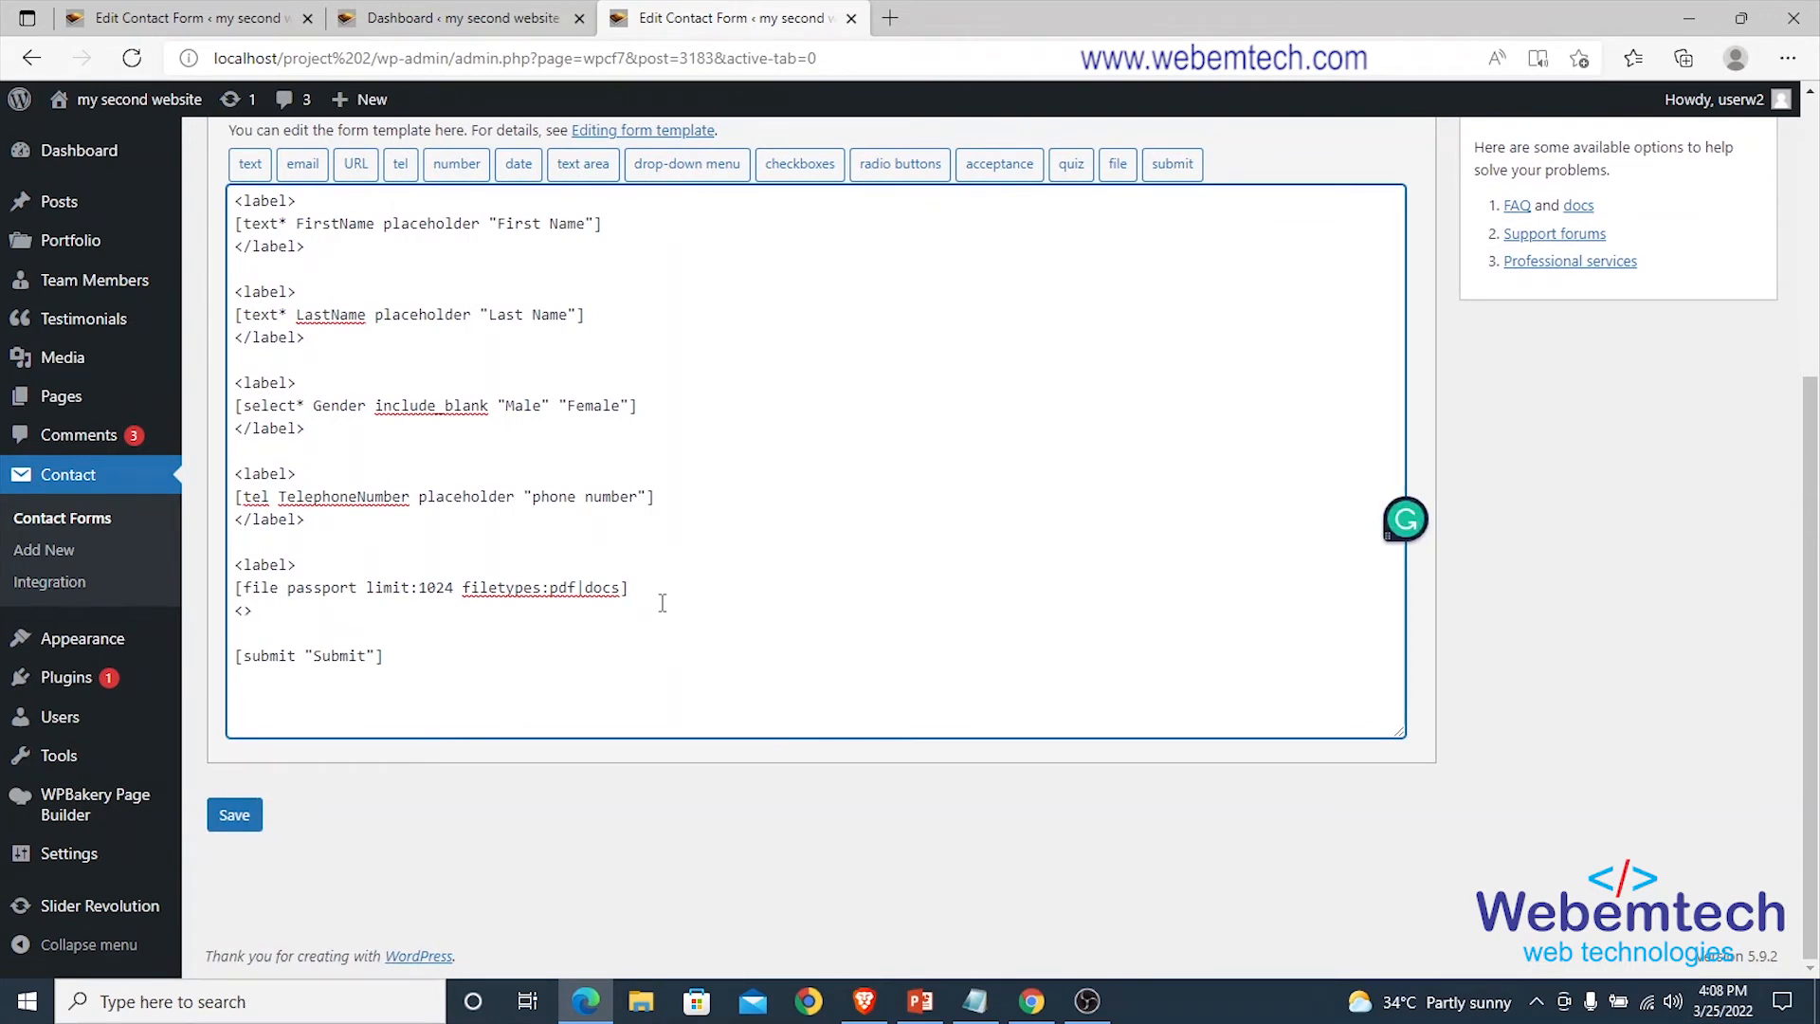
text(abel)
click(234, 815)
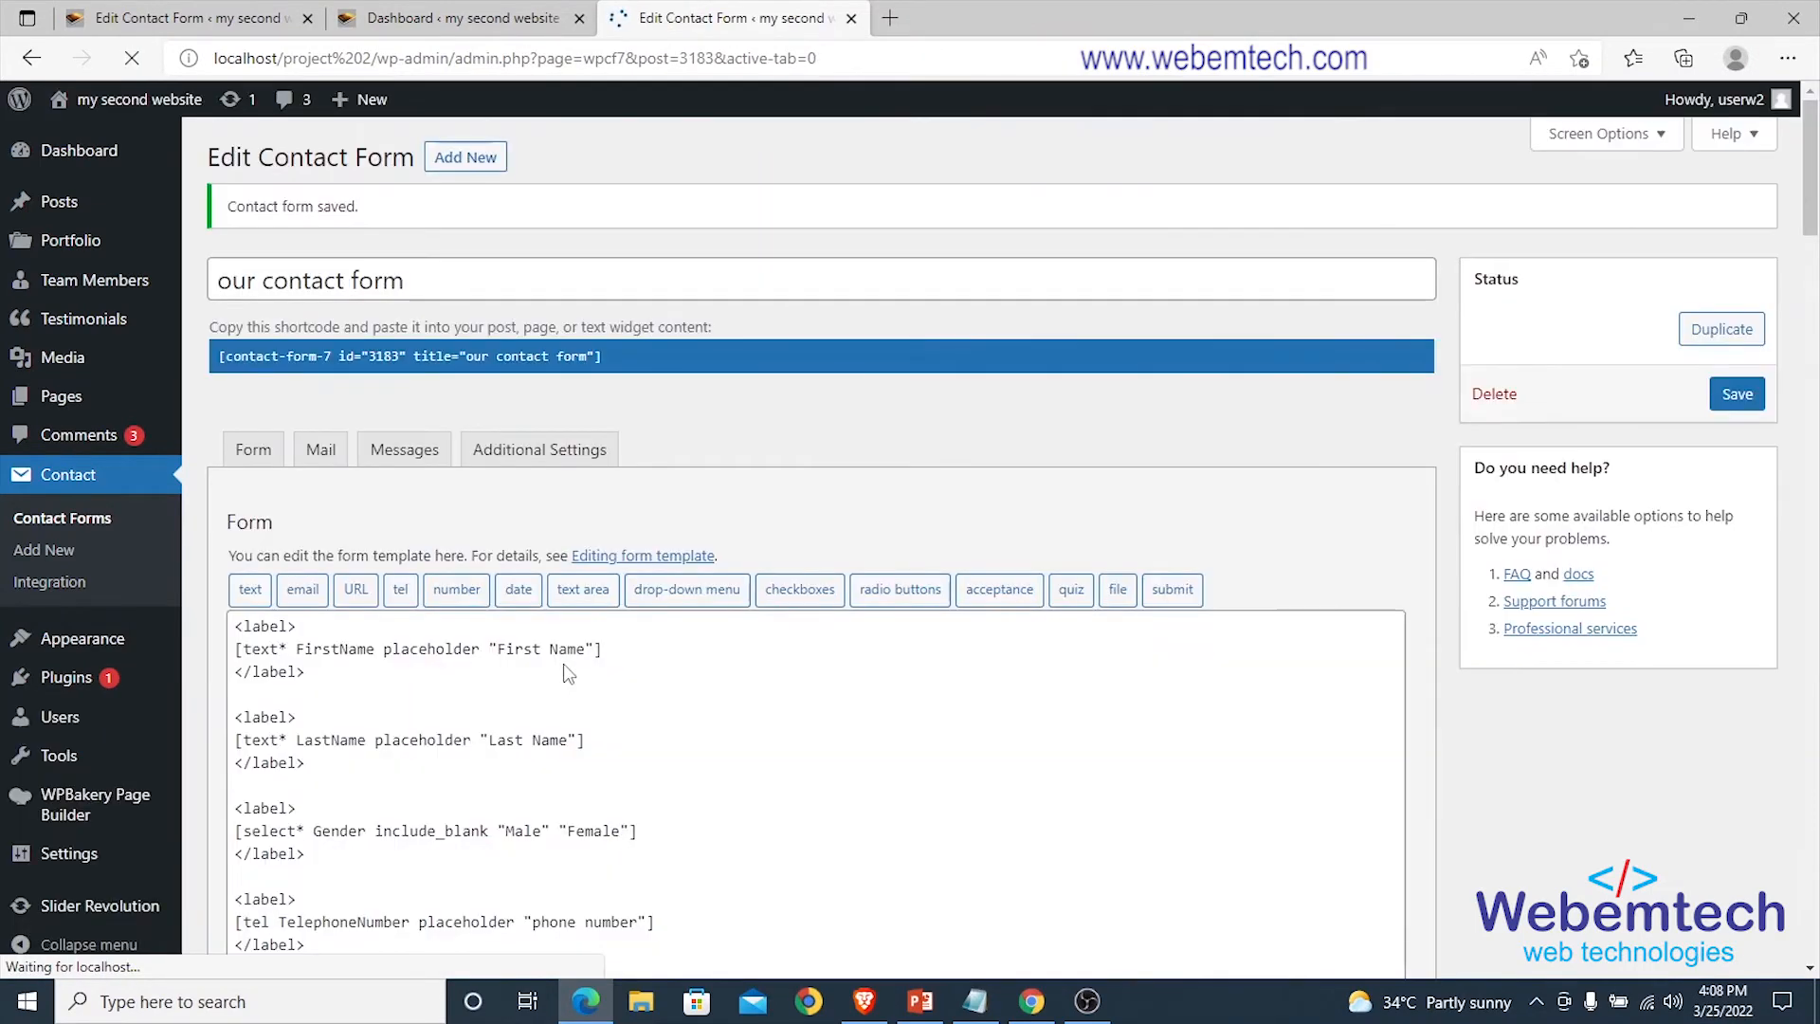
Put the [passport] mail-tag in the Mail tab's File attachments box and save the form.
click(325, 449)
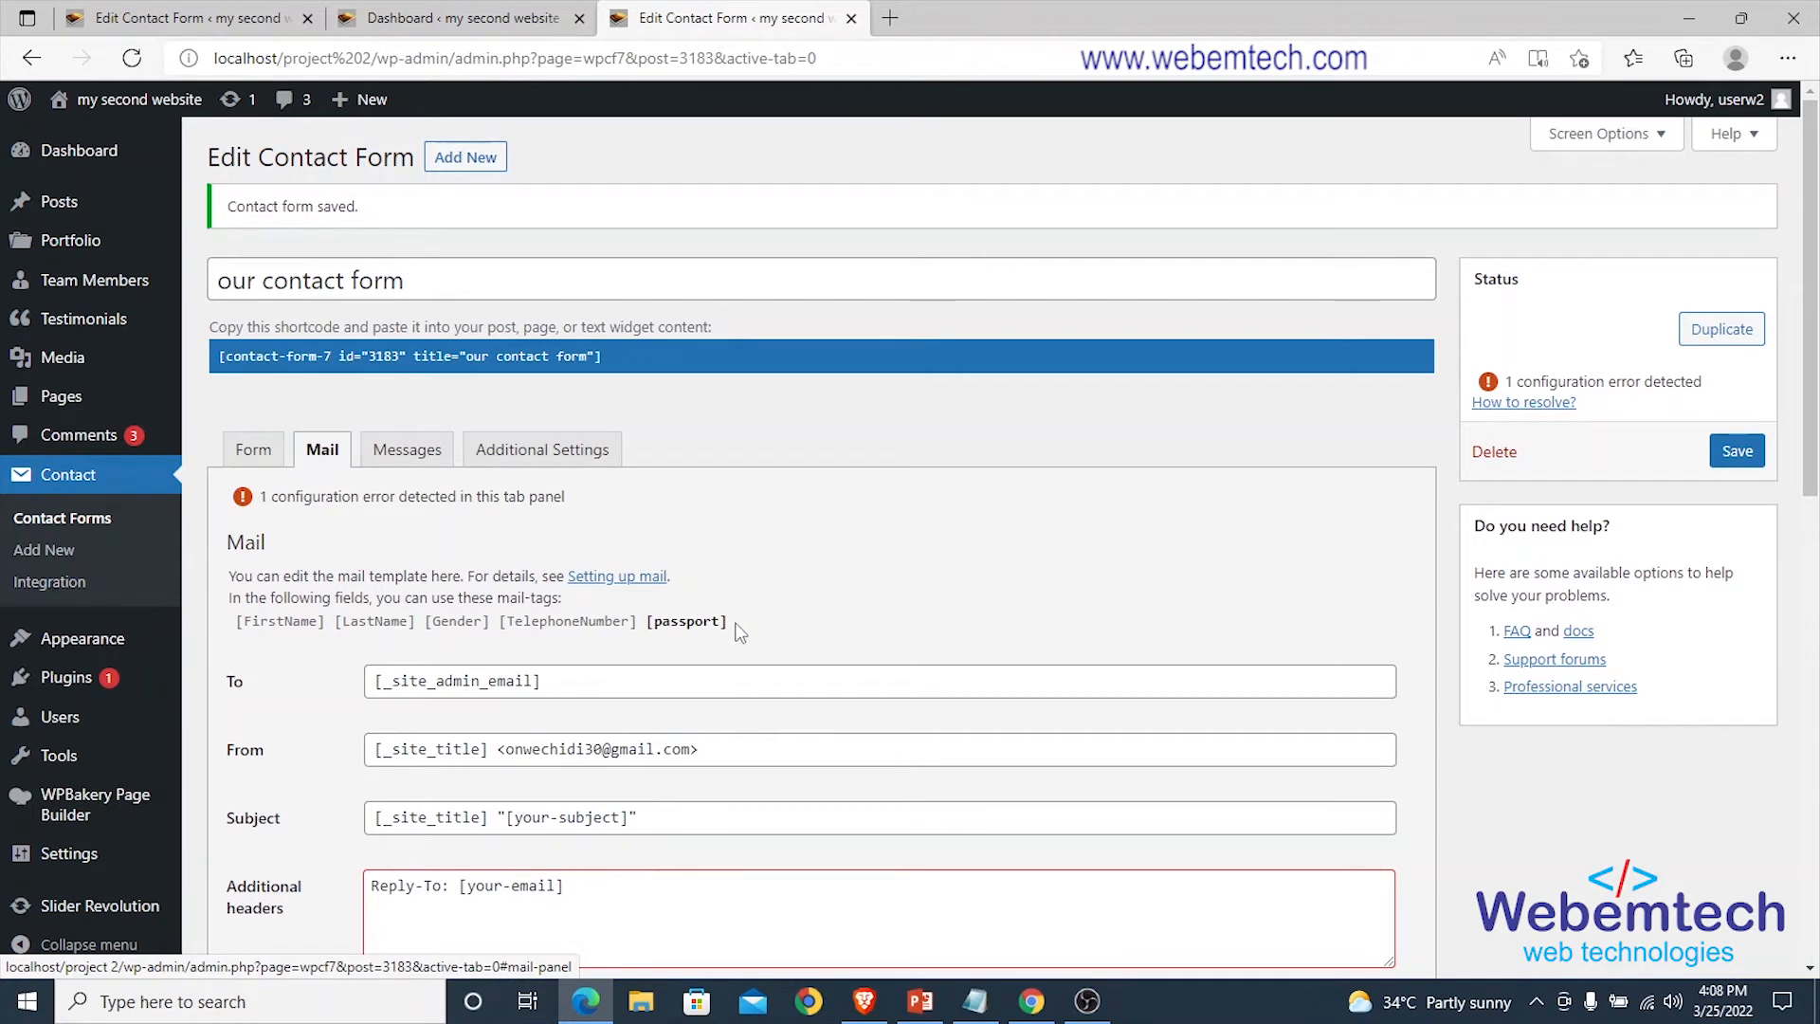
drag(732, 626, 650, 629)
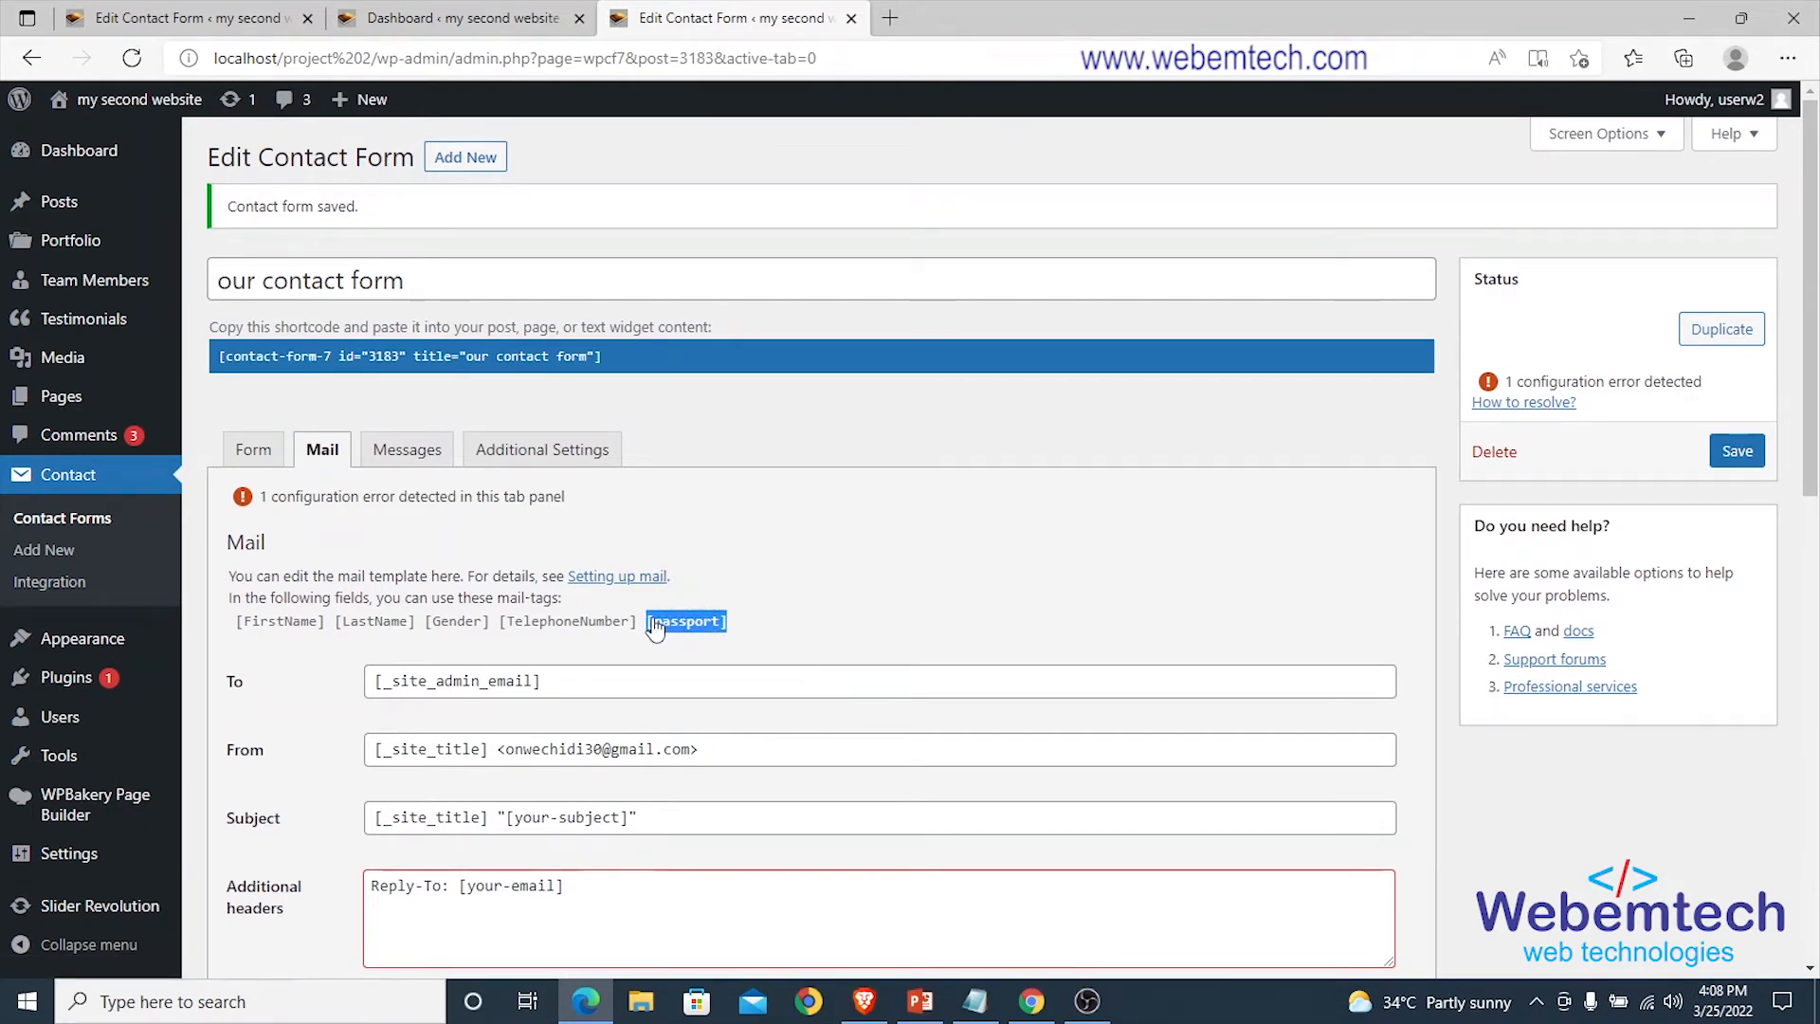
right_click(654, 628)
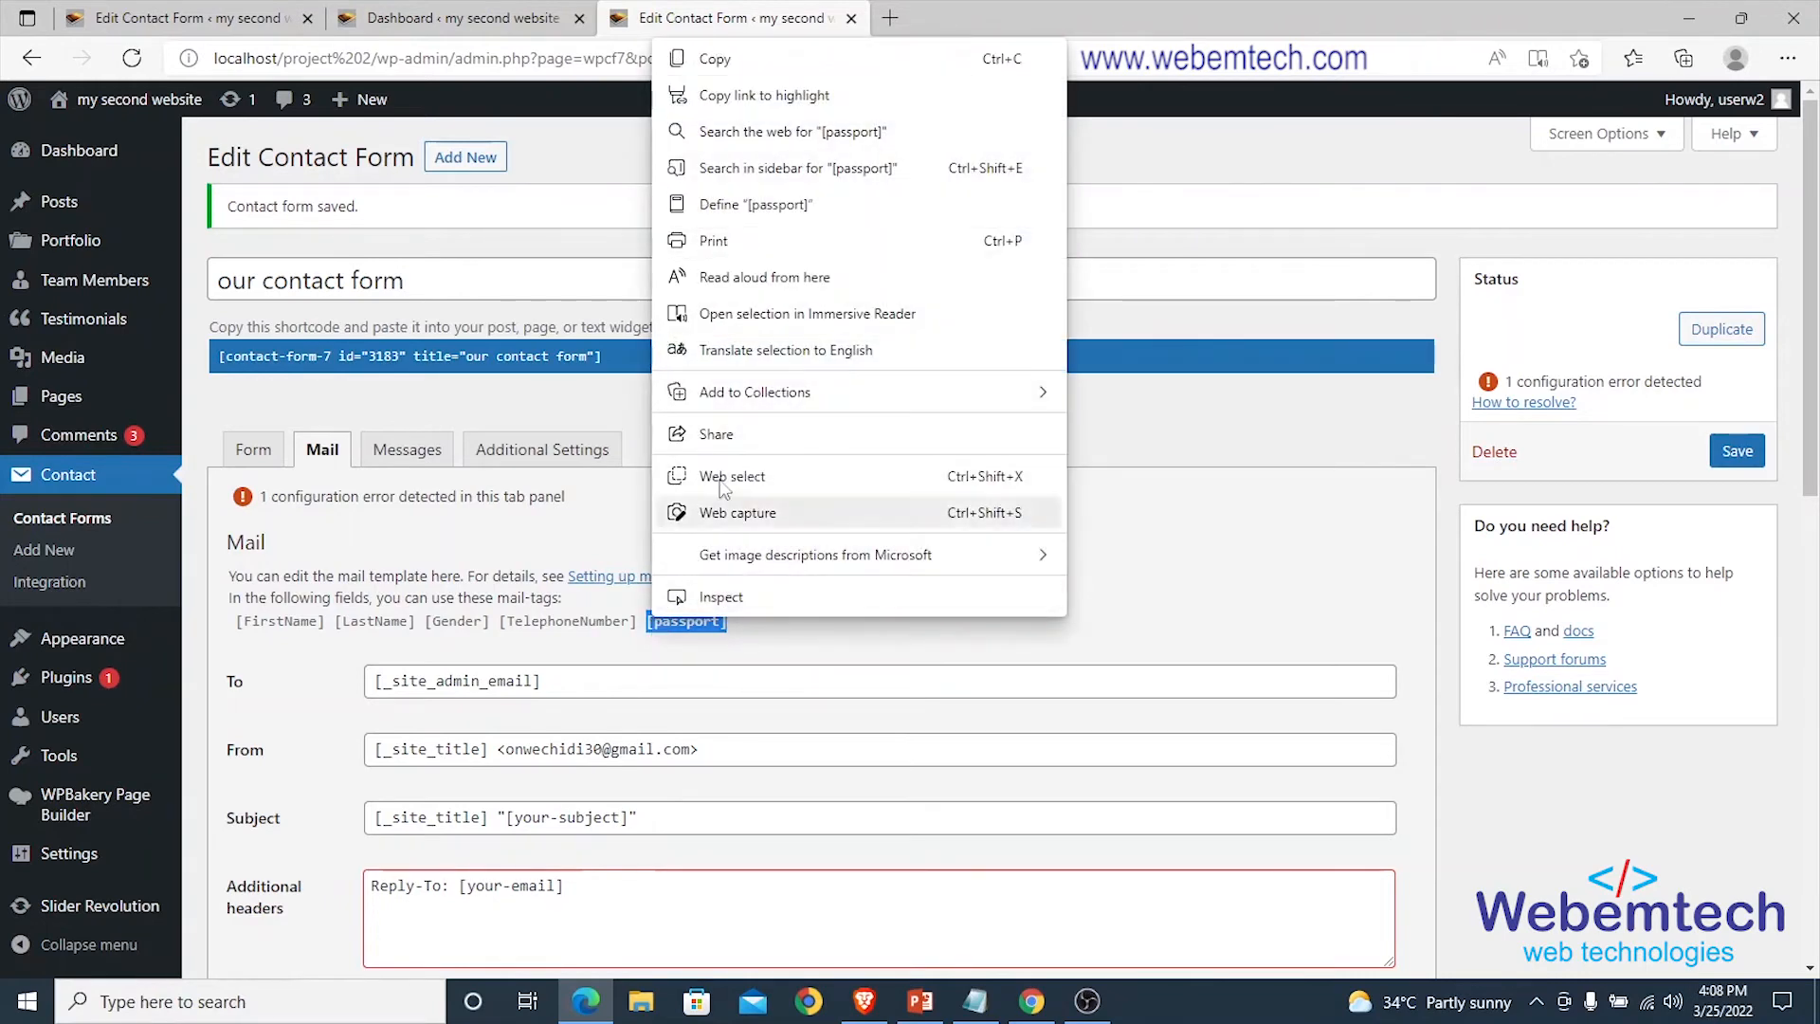
click(701, 59)
scroll(651, 612, down, 2)
scroll(651, 613, down, 6)
scroll(653, 614, up, 1)
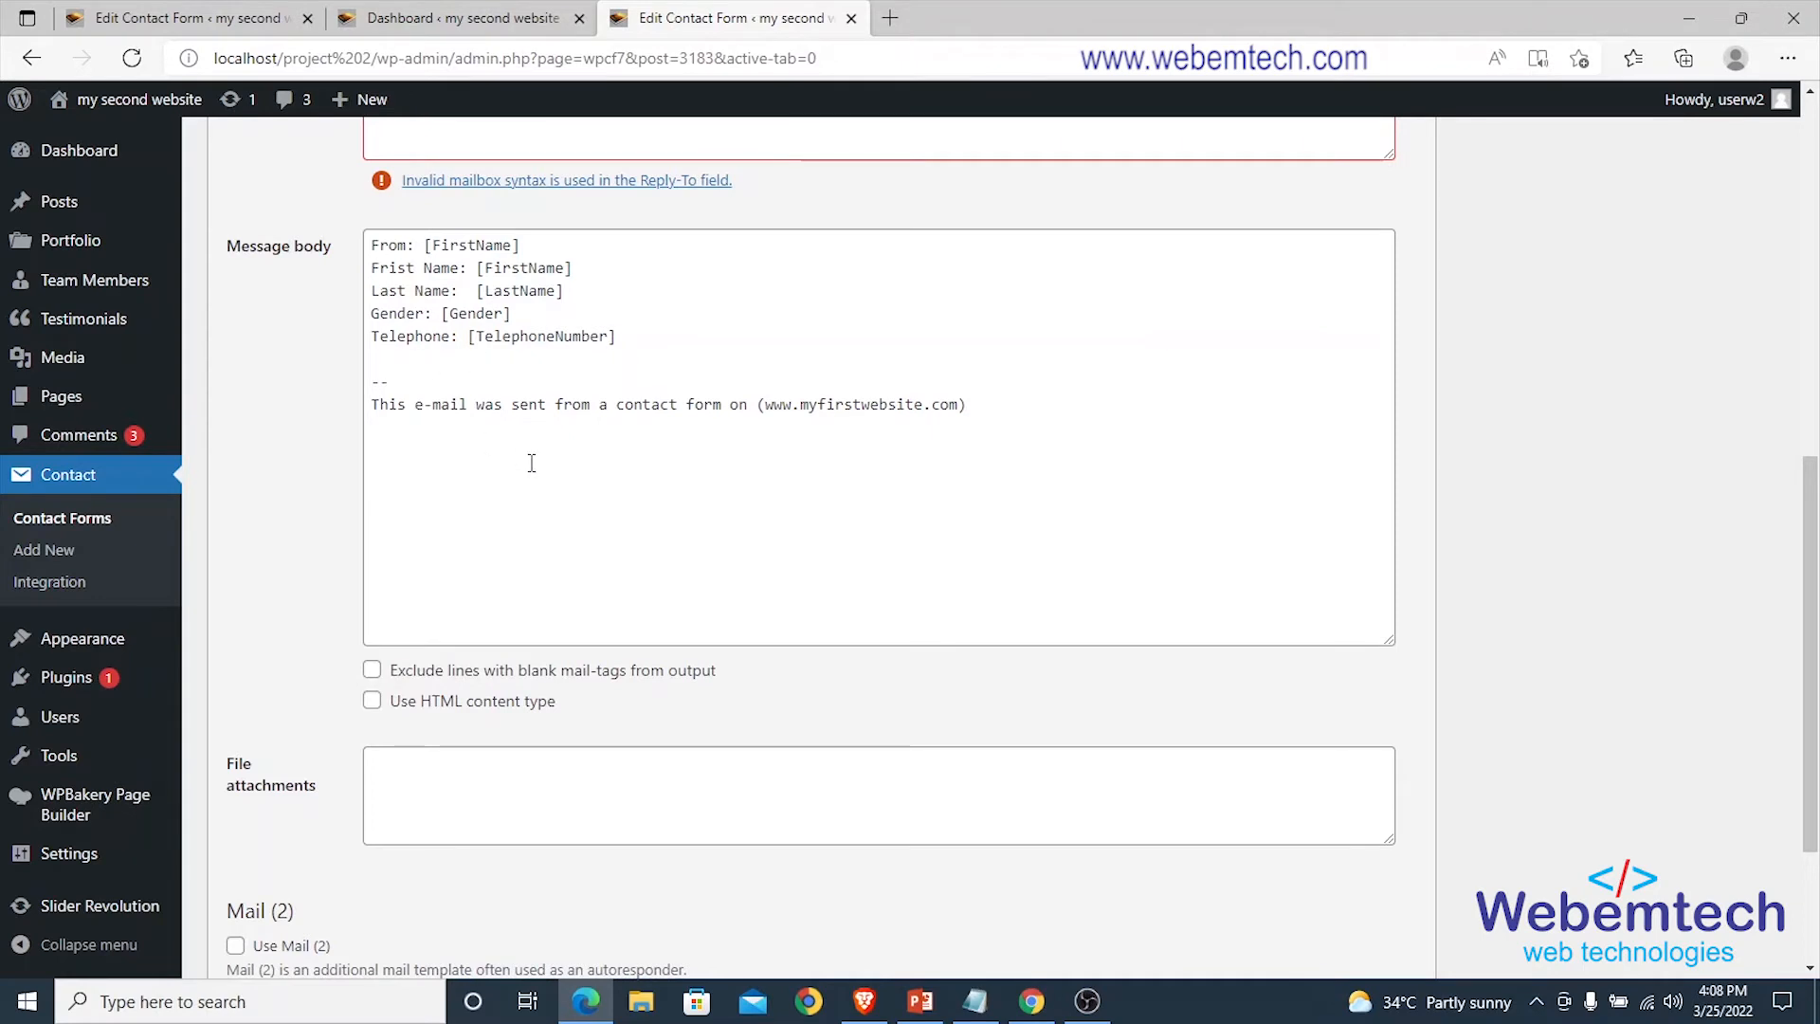
scroll(531, 462, down, 3)
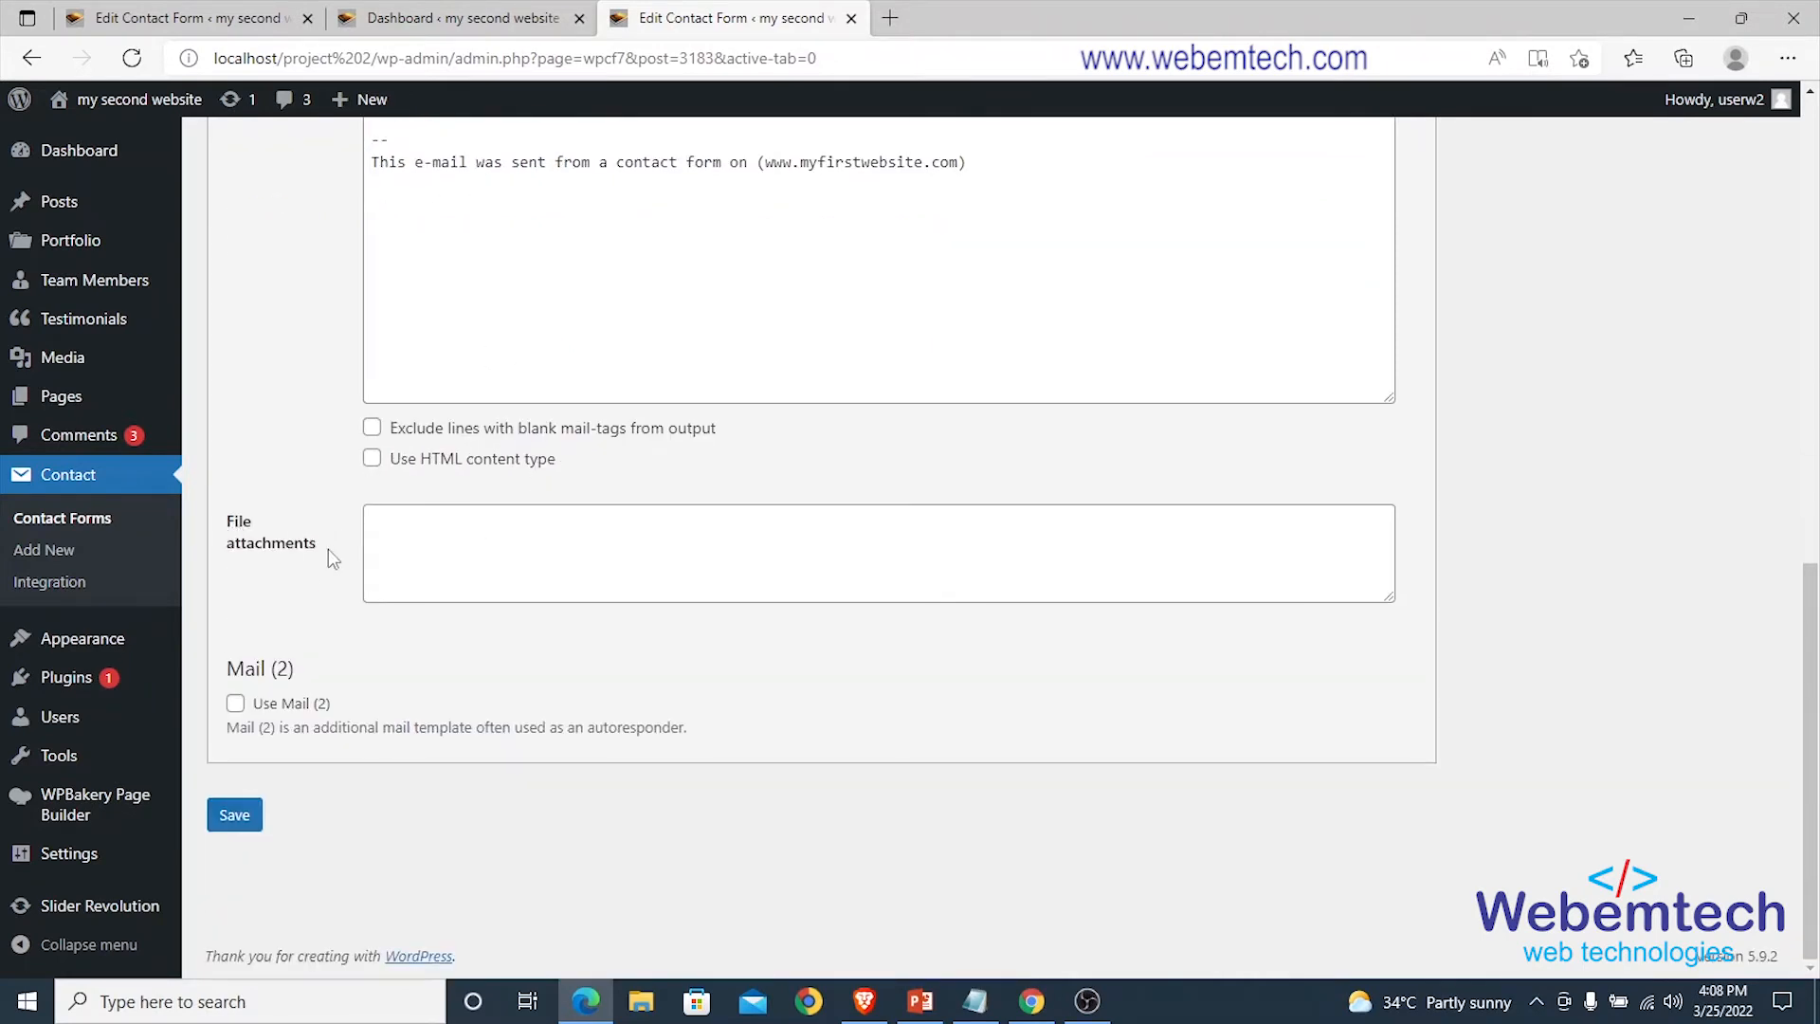
click(463, 537)
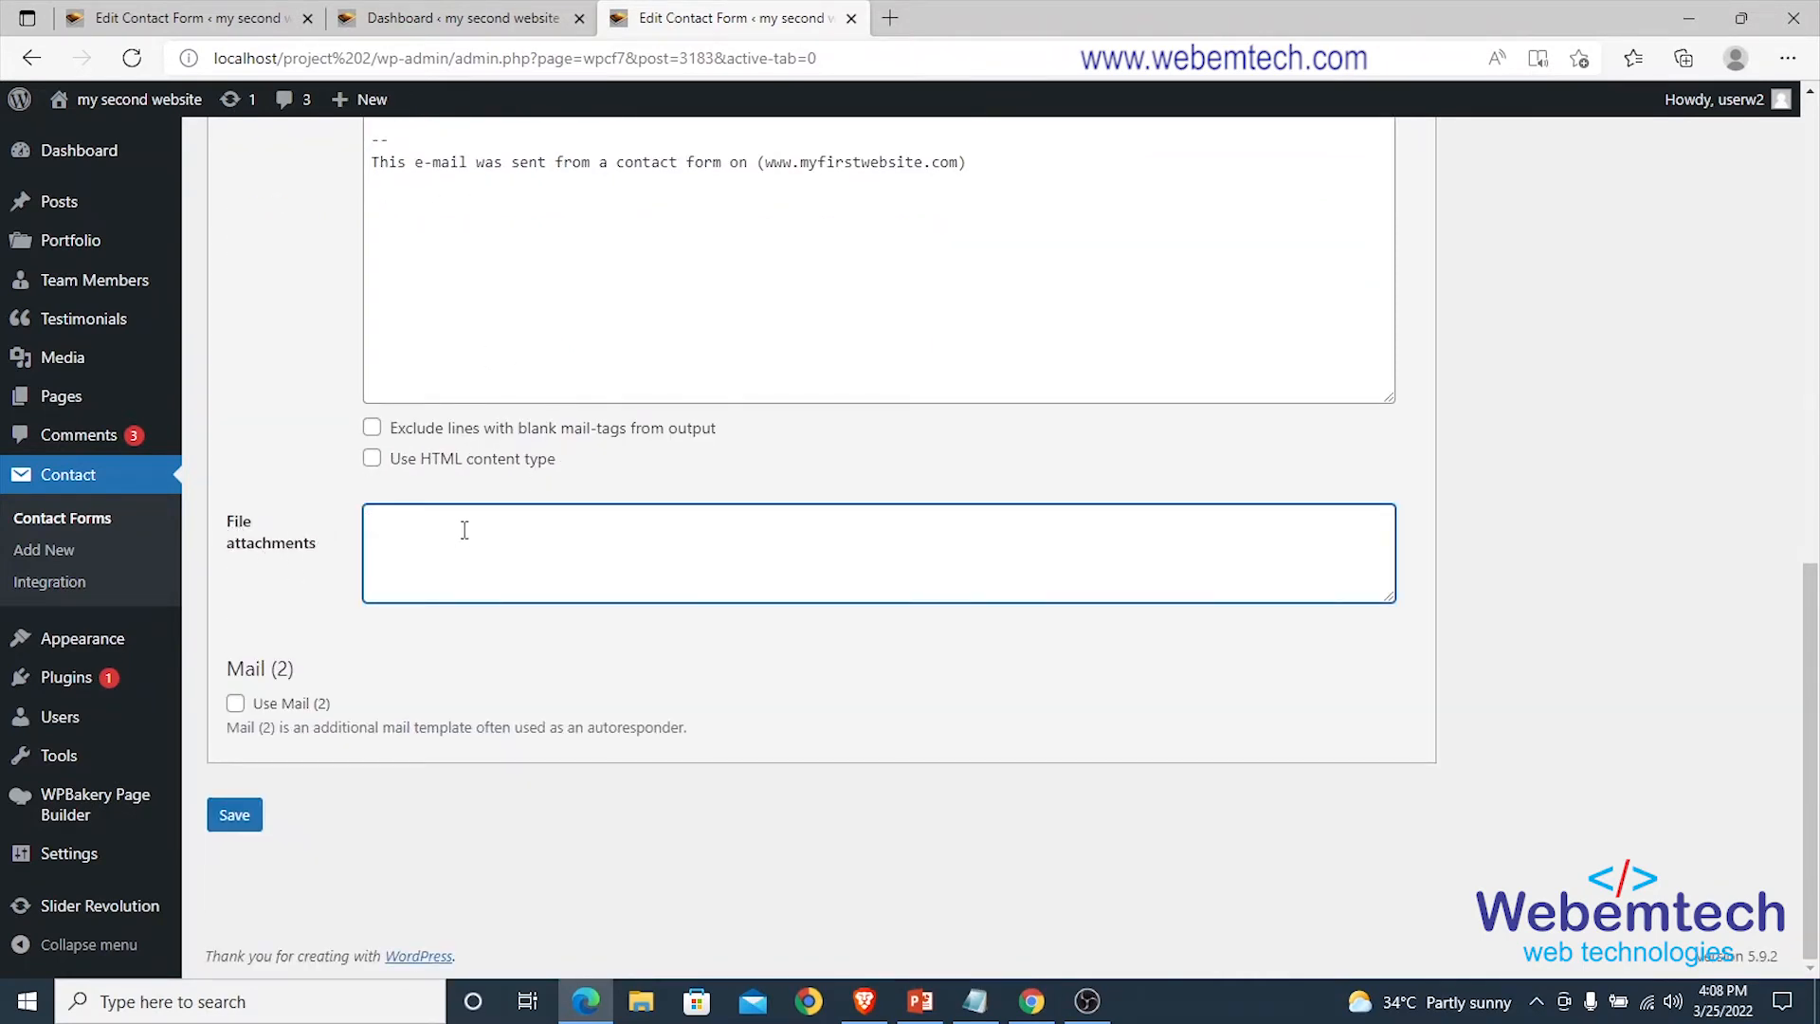
key(ctrl+v)
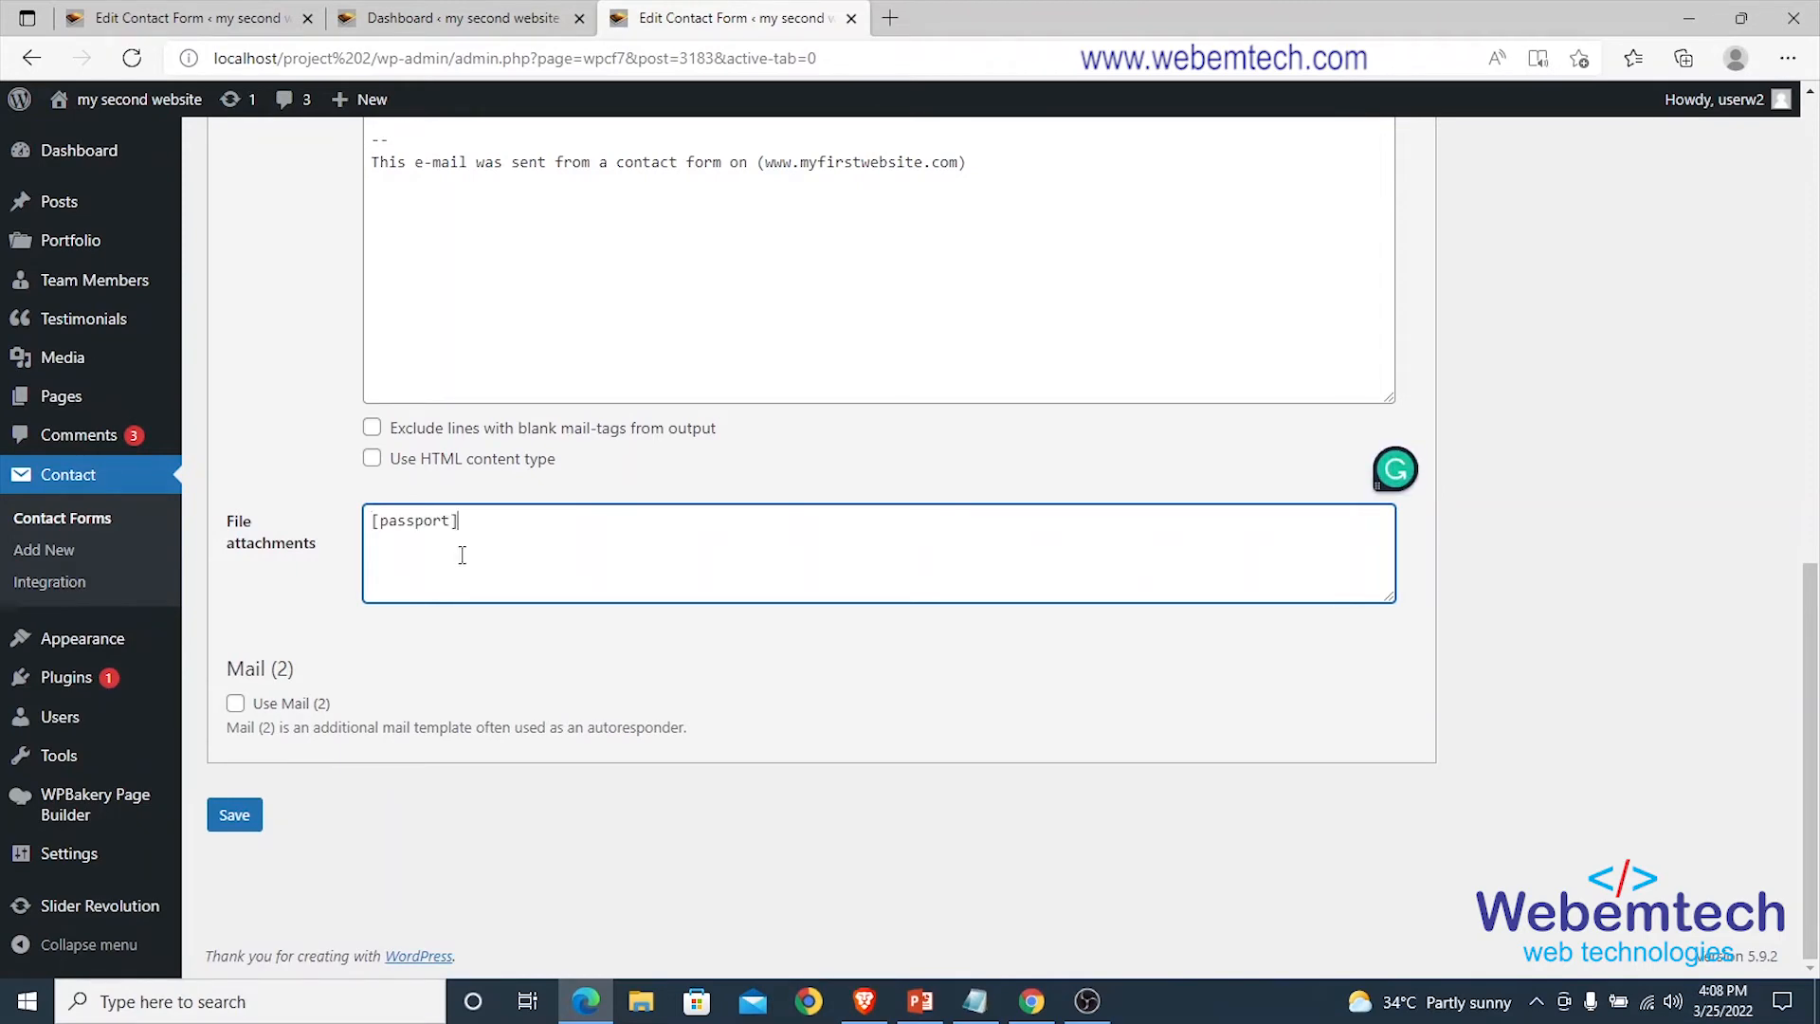
click(234, 814)
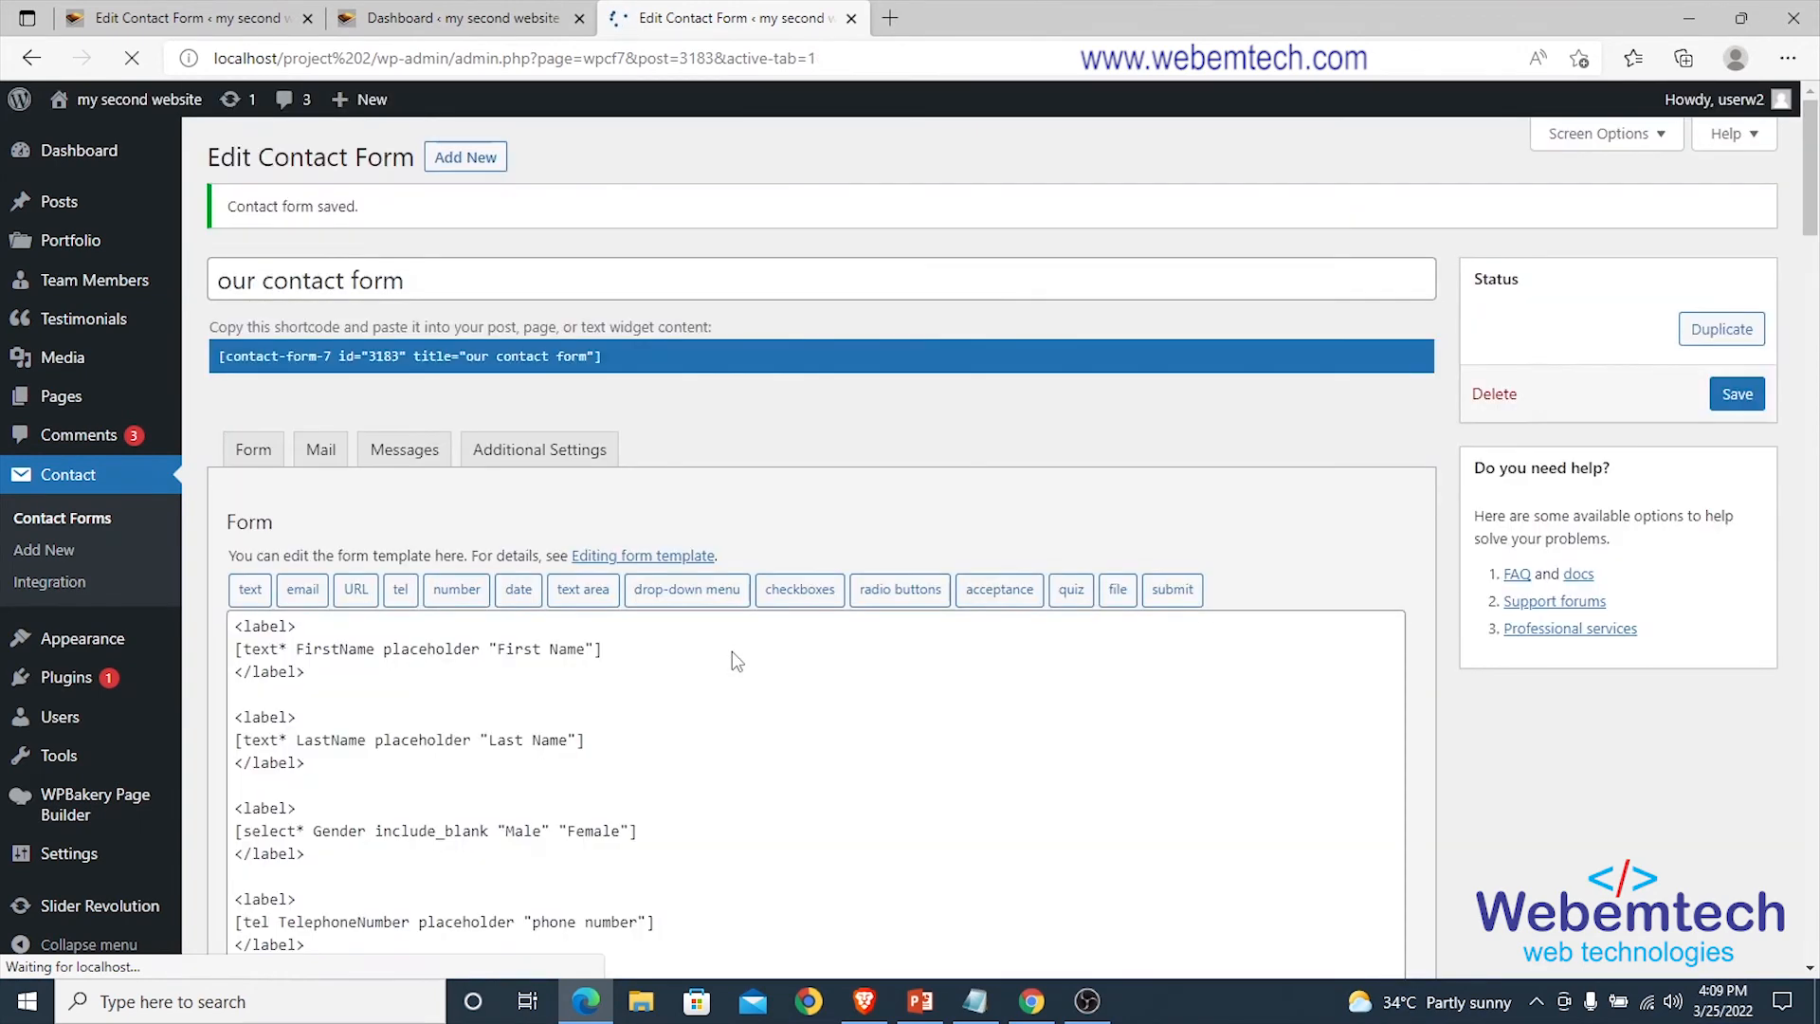
Replace the mail's To recipient with the owner's e-mail address.
scroll(519, 597, down, 3)
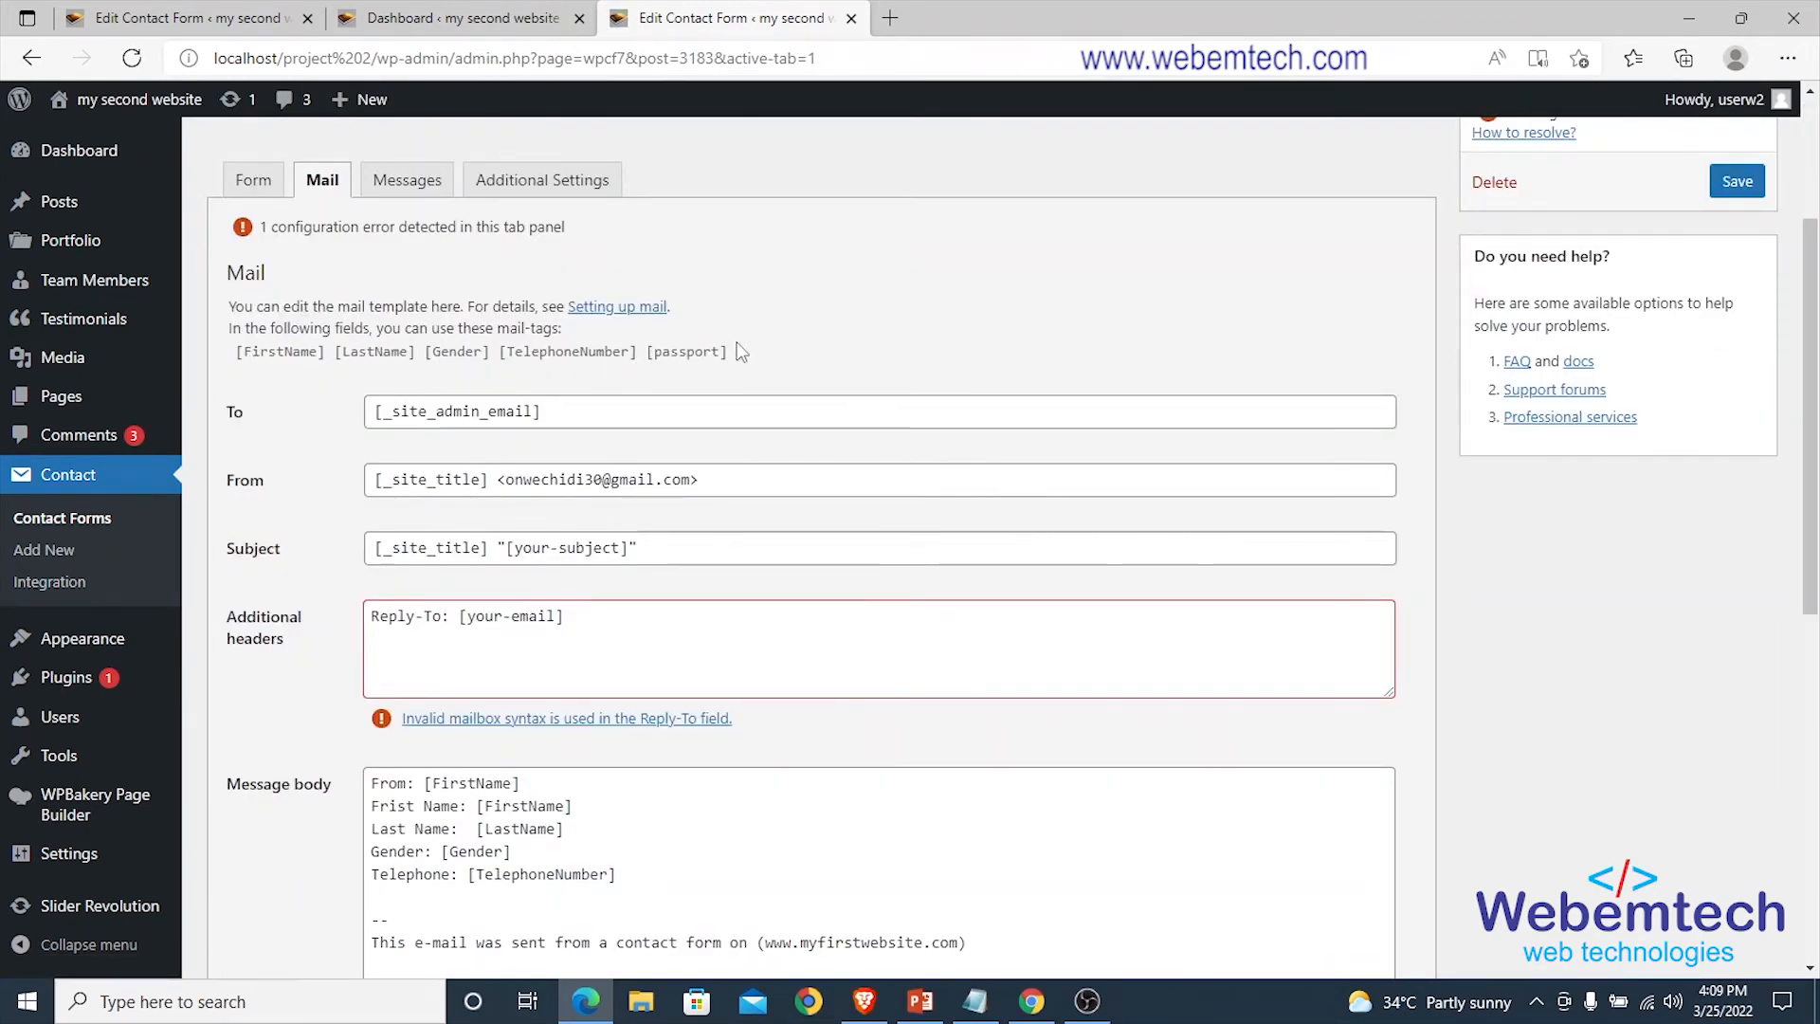
scroll(496, 404, down, 2)
scroll(483, 474, down, 2)
scroll(613, 455, up, 4)
drag(540, 411, 378, 414)
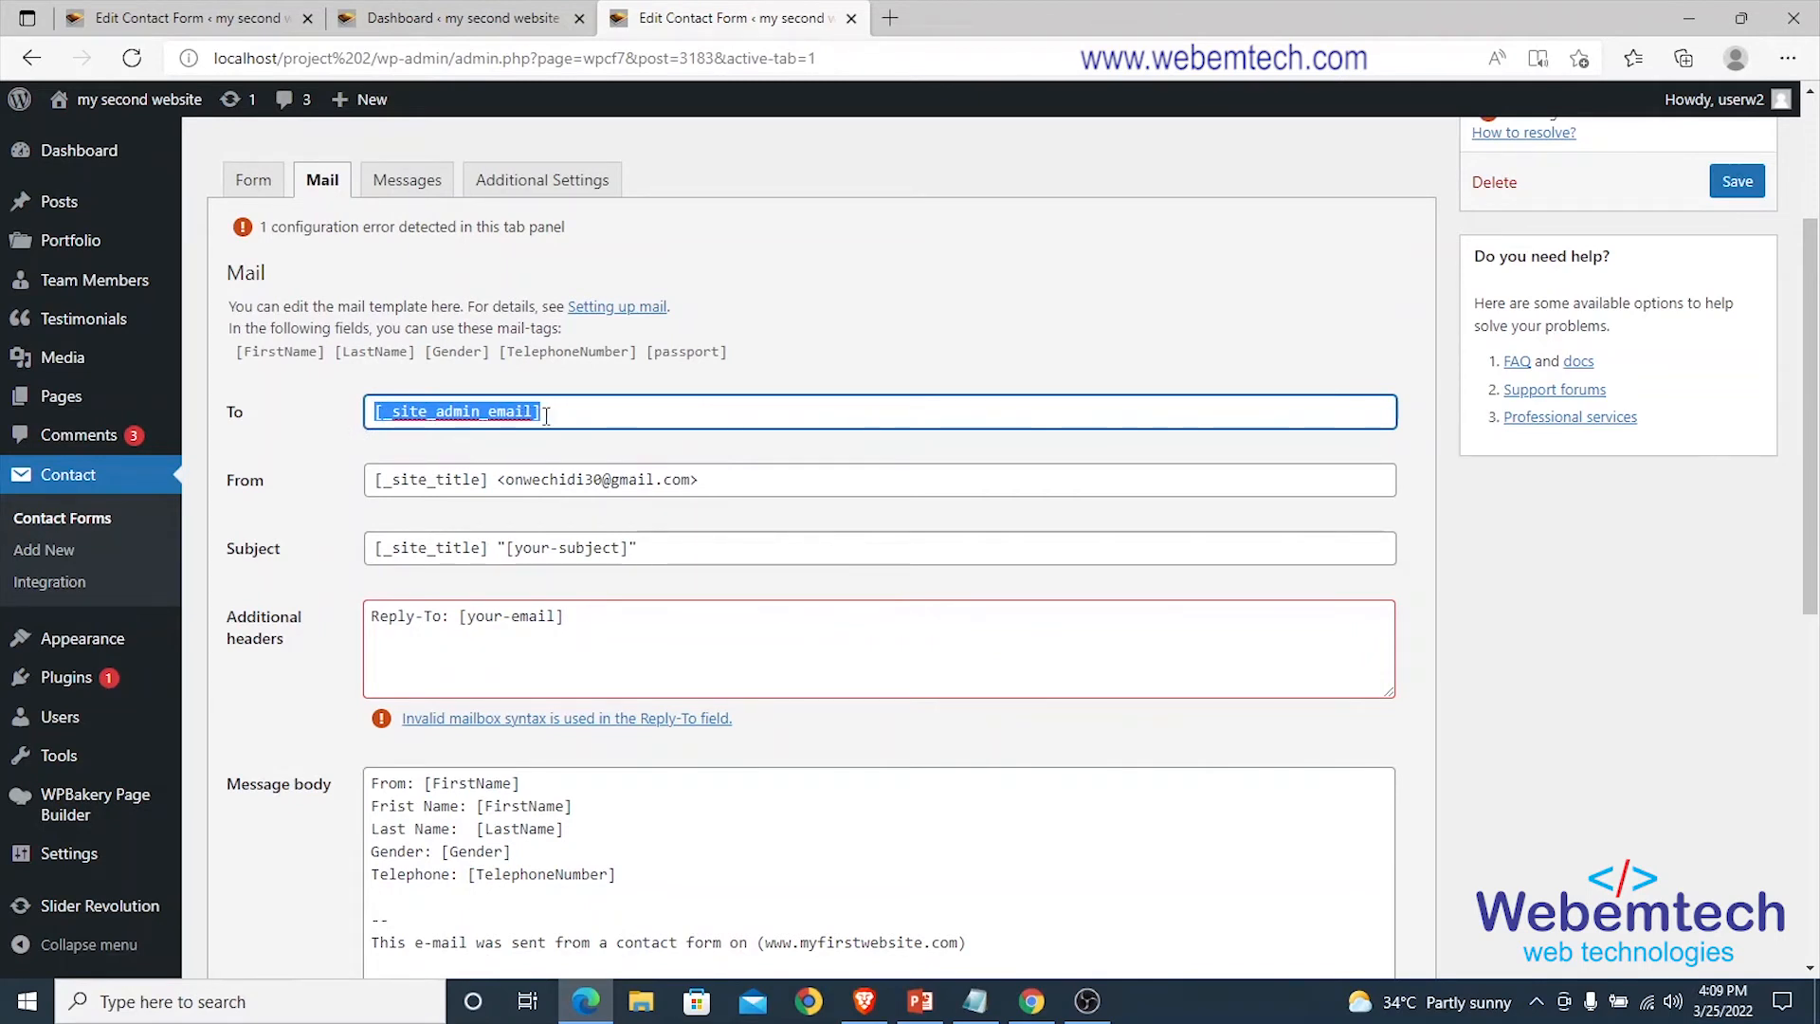
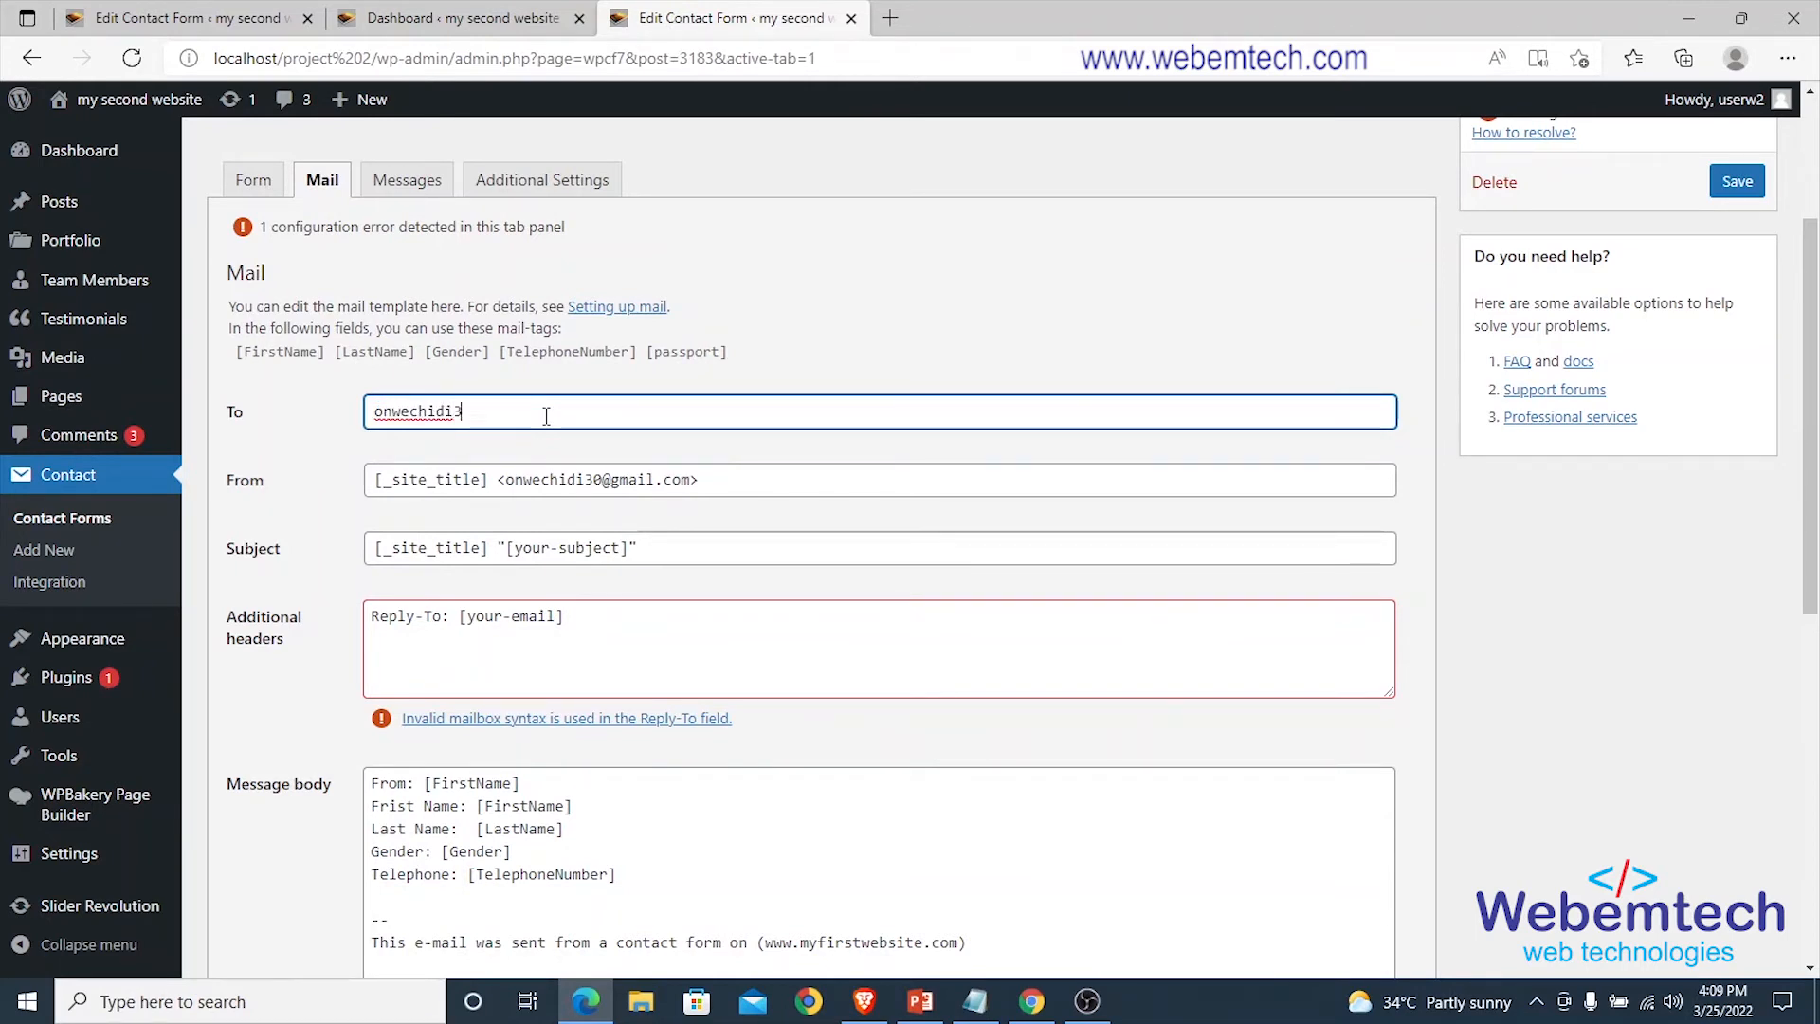
Set the sender to the site admin address and the subject's site-title tag to 'my first website'.
drag(700, 479, 368, 481)
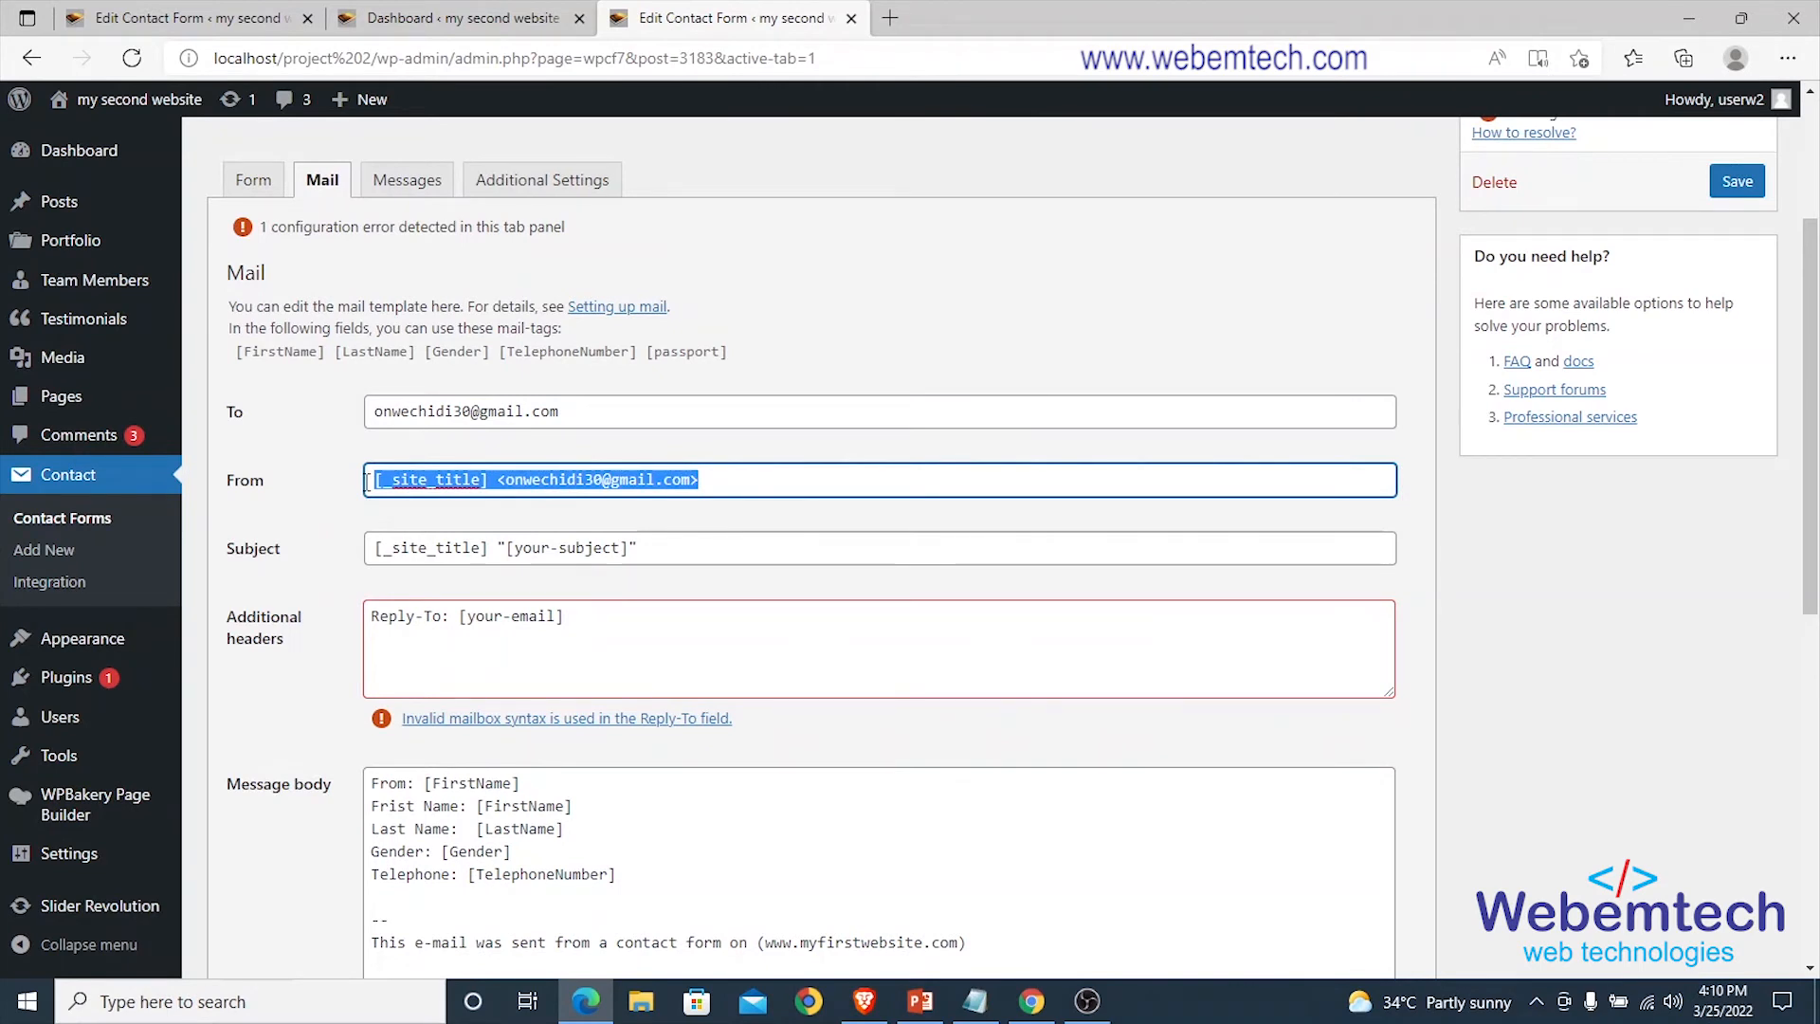
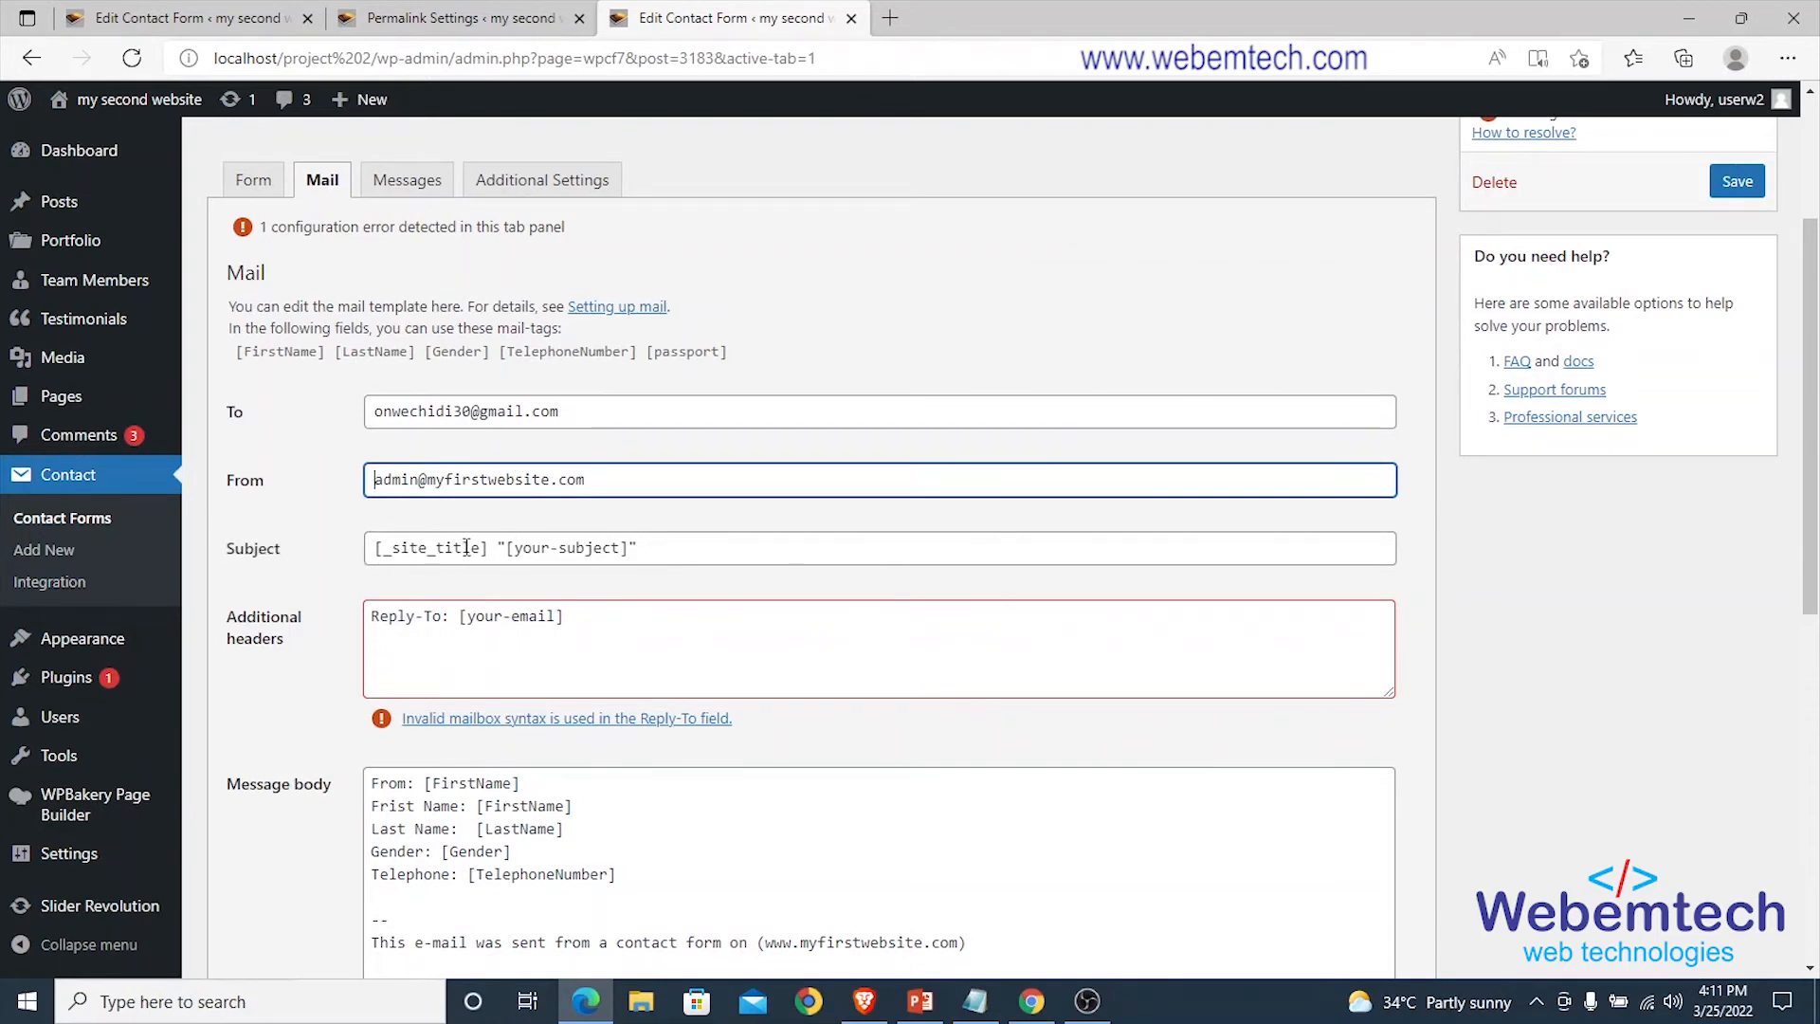
drag(465, 547, 377, 547)
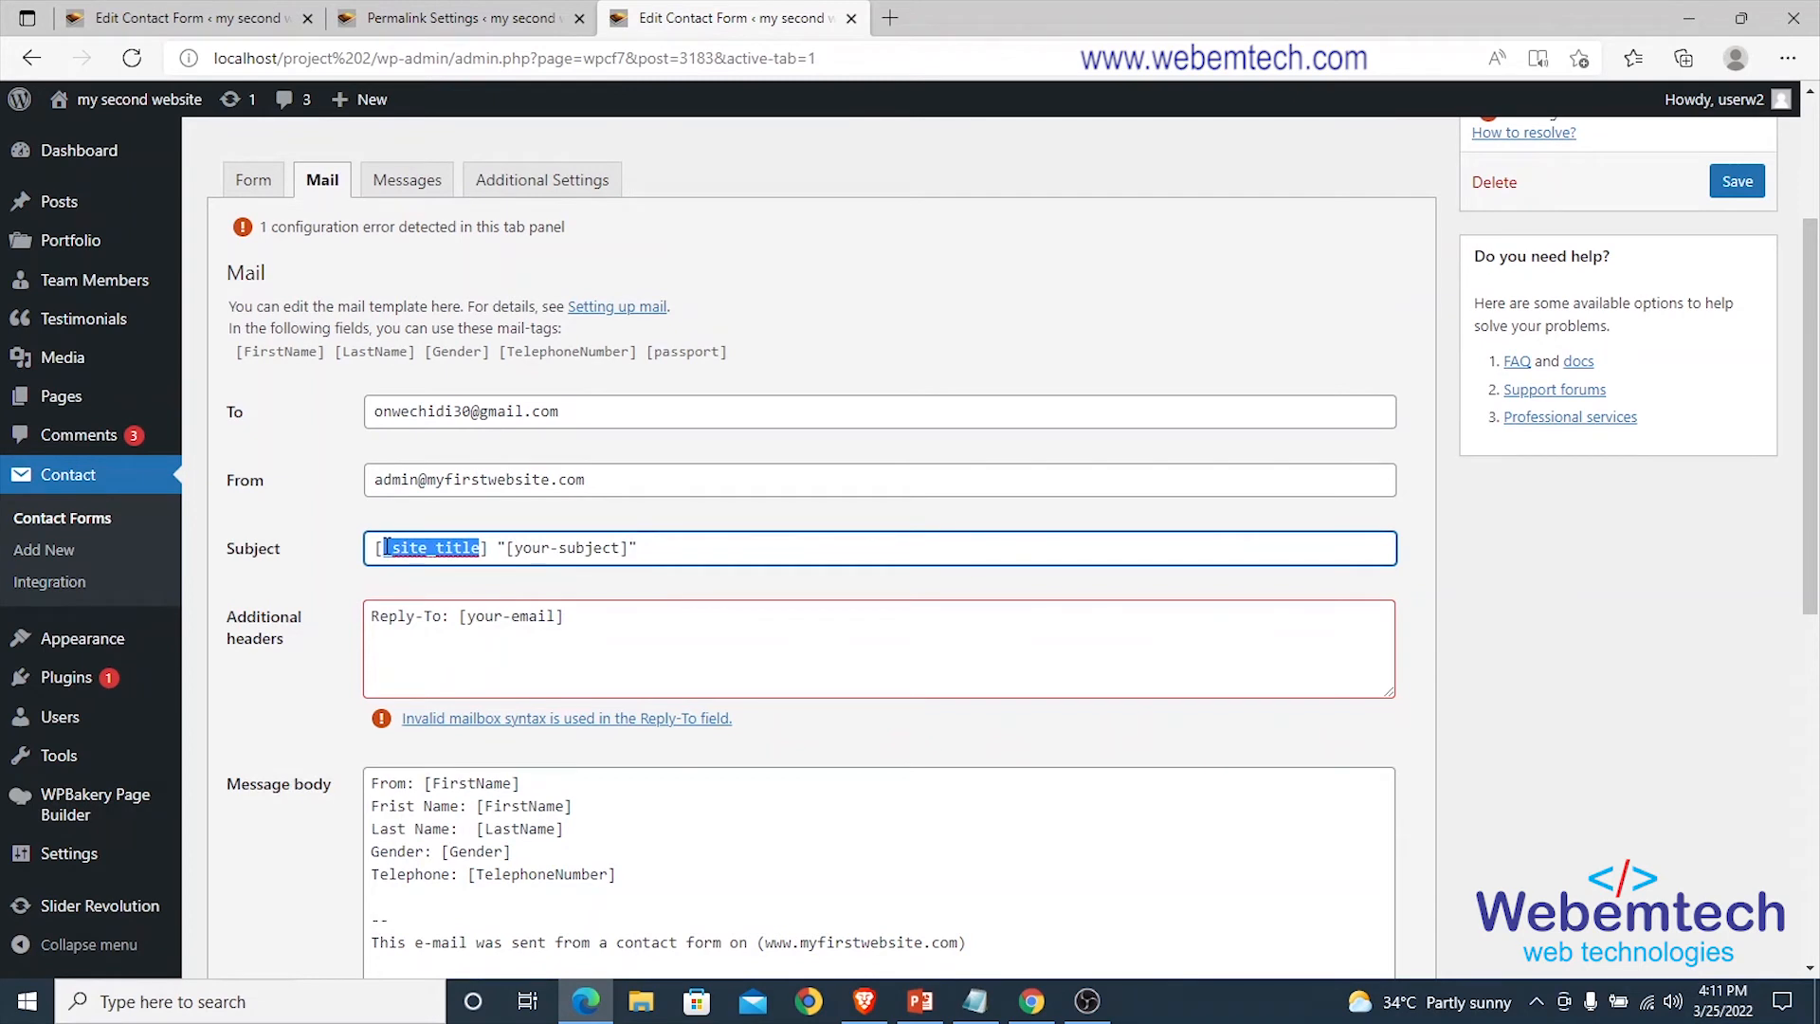
text(MY)
key(BackSpace)
key(BackSpace)
text(my)
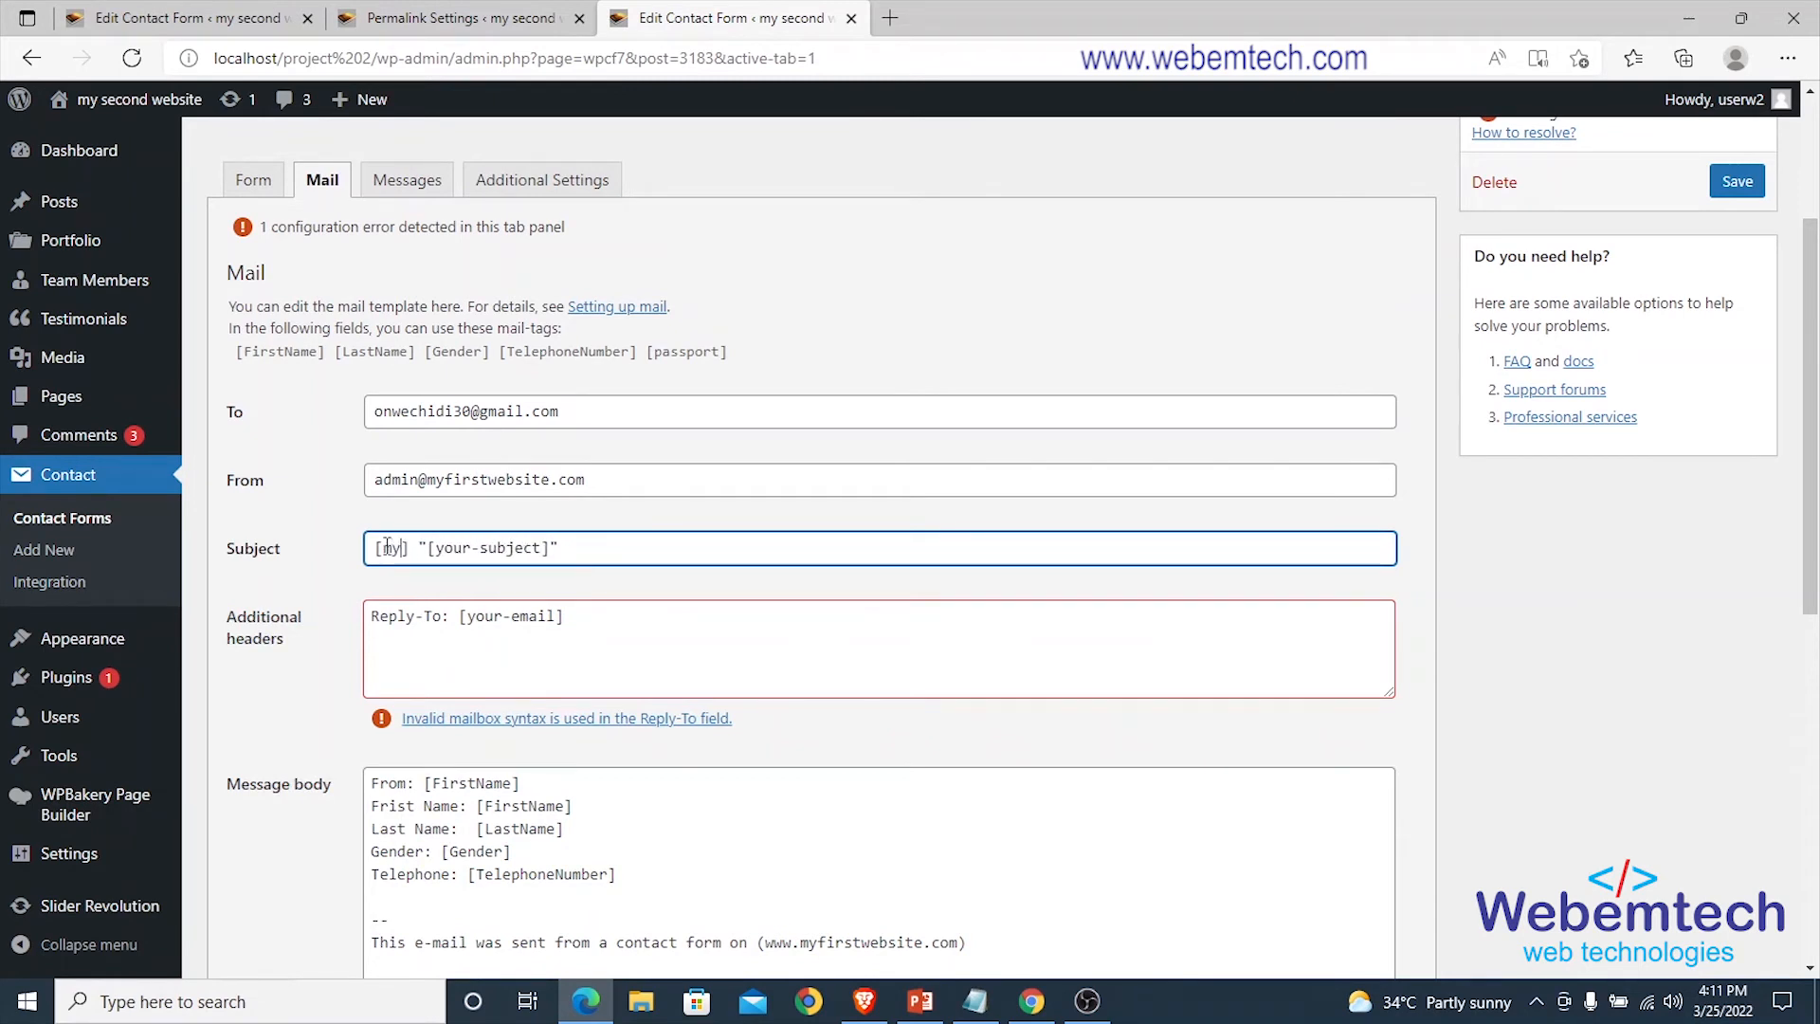
text( first web)
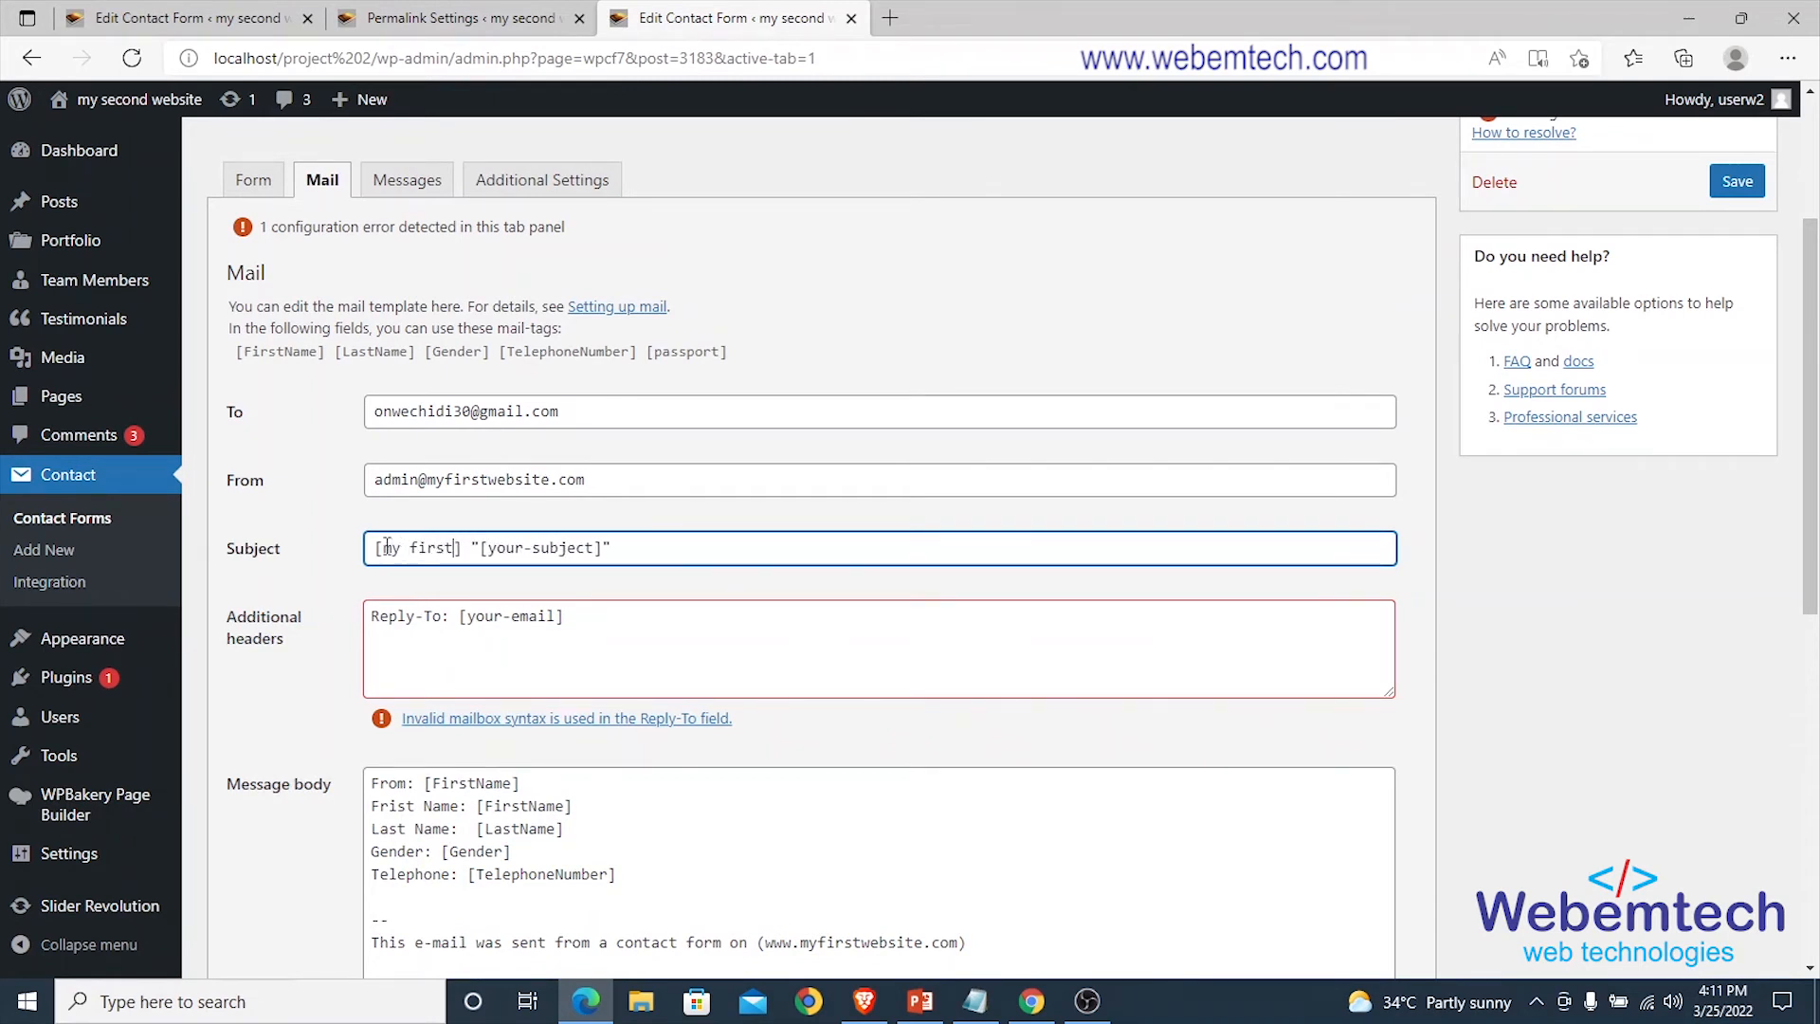
text(site)
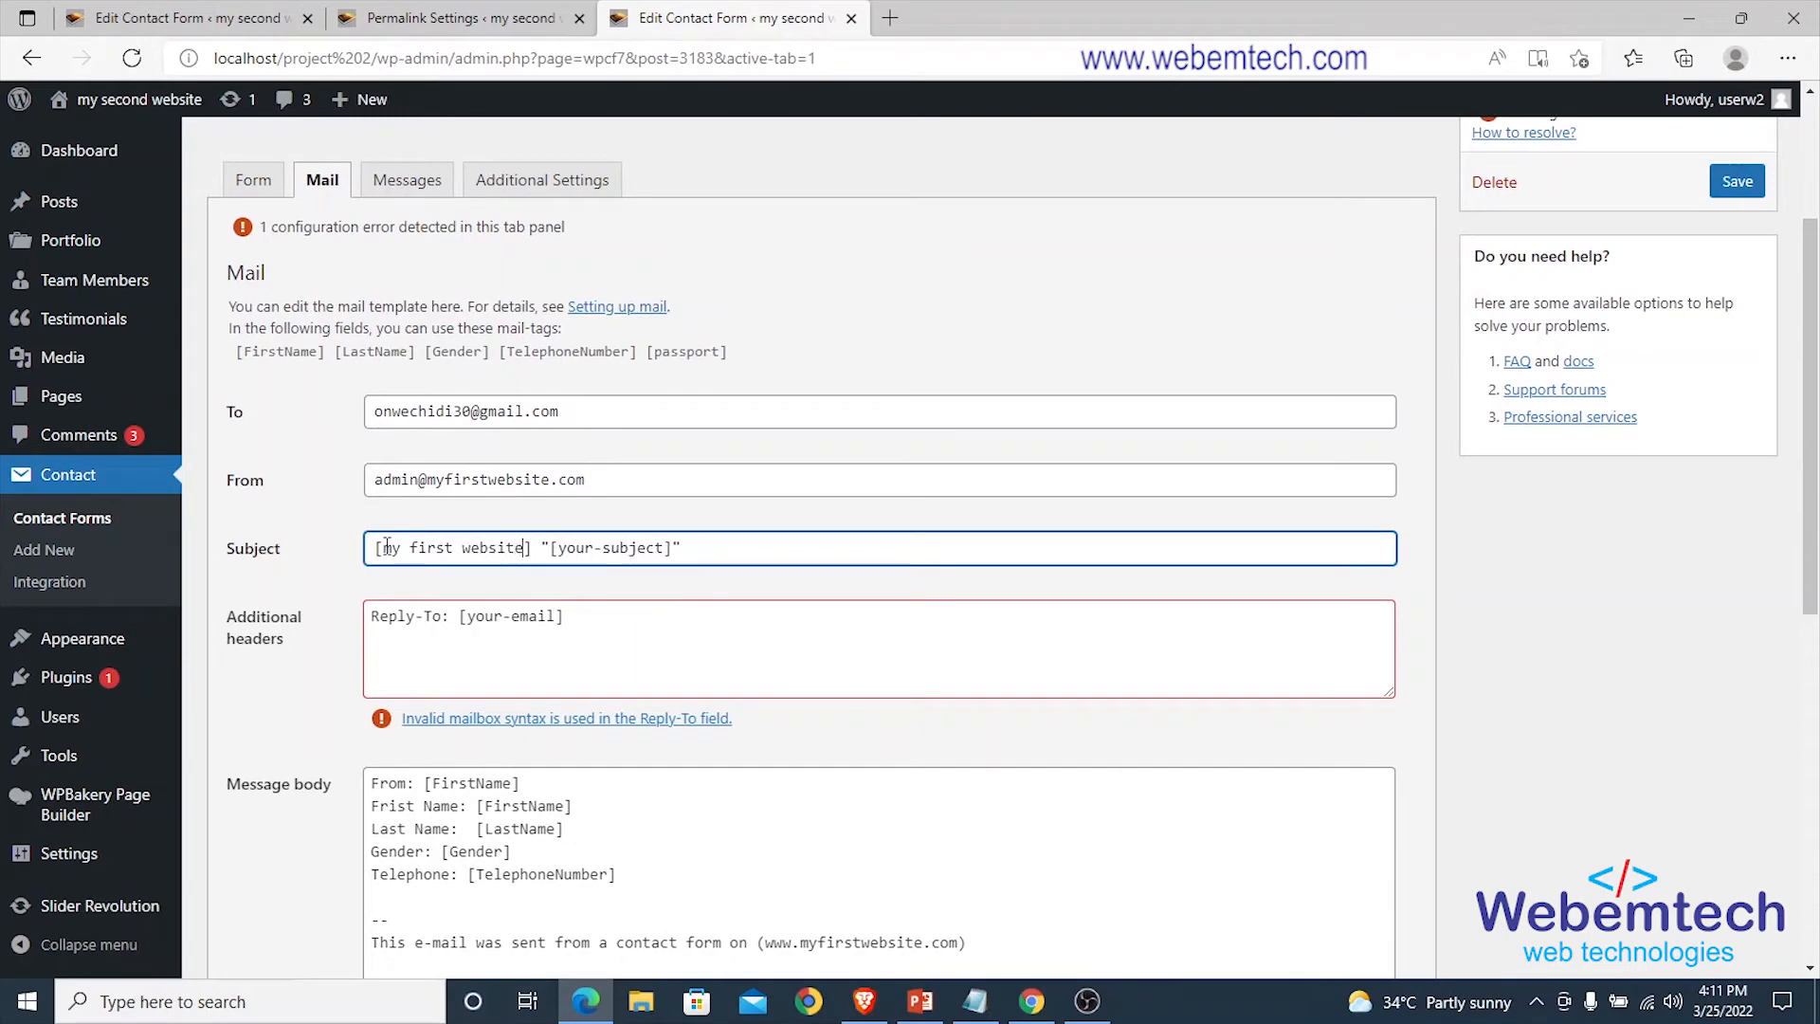
click(397, 639)
scroll(511, 620, down, 2)
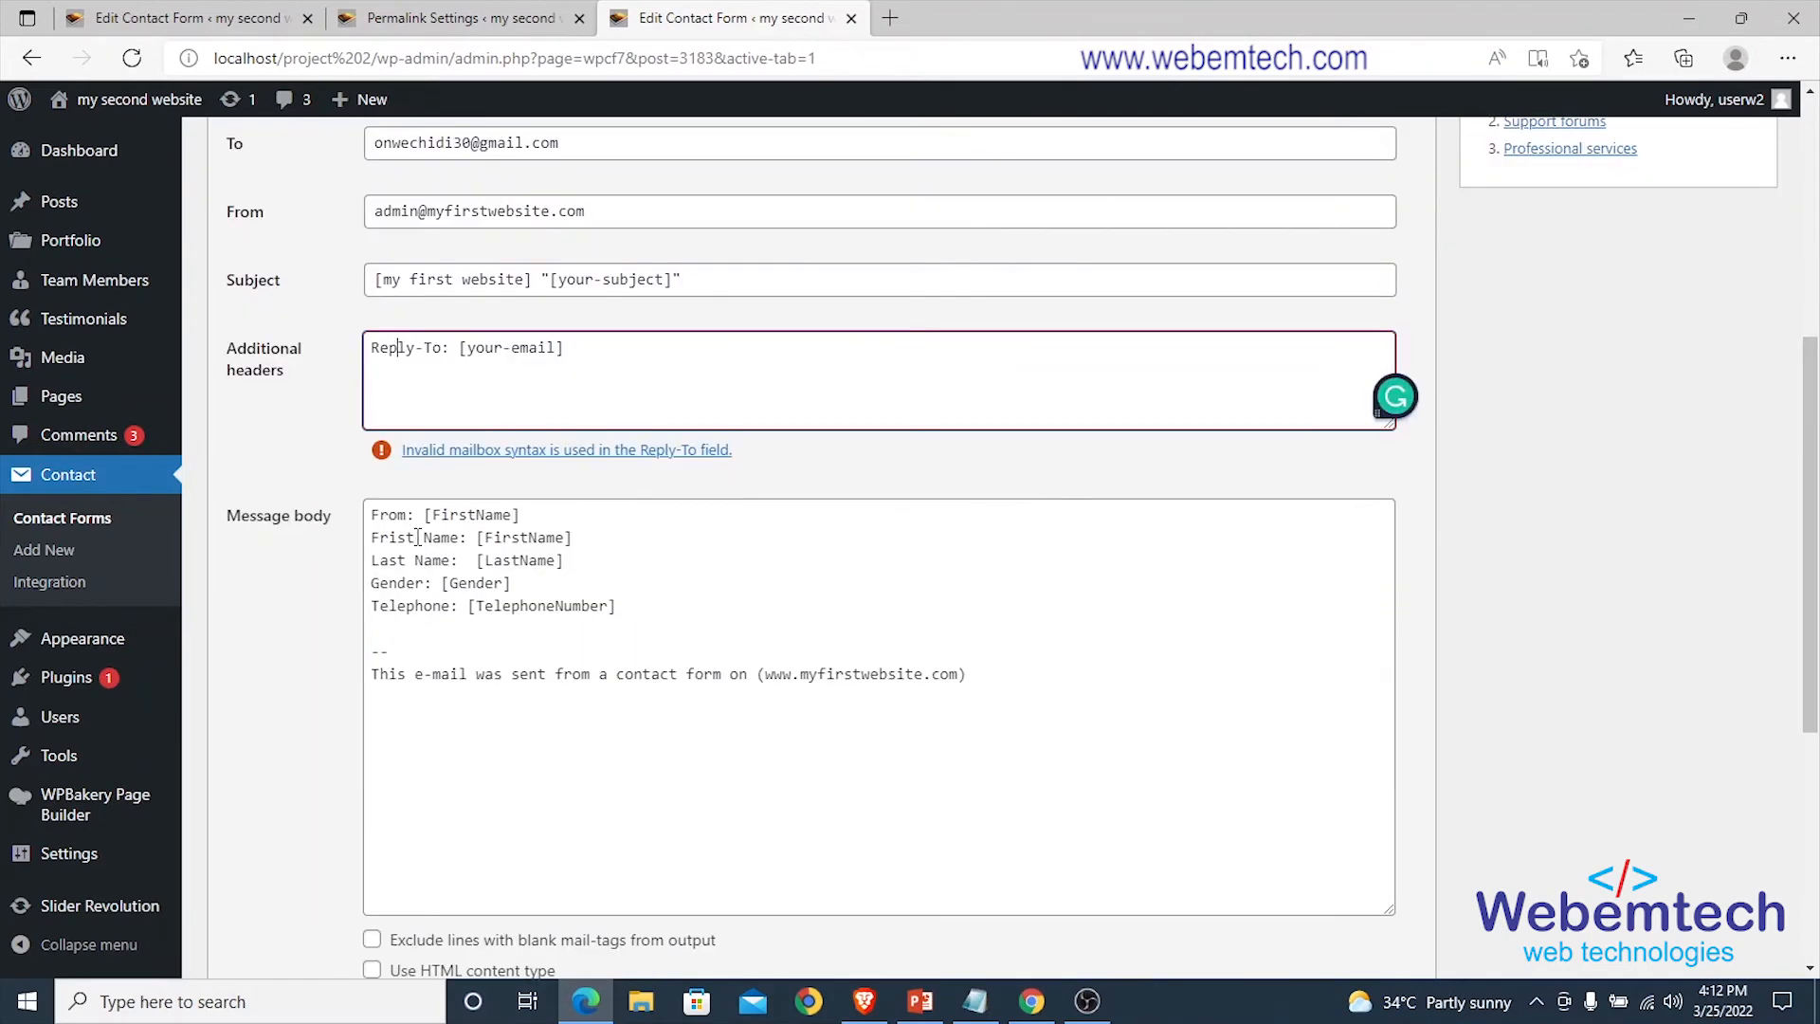
scroll(392, 368, up, 4)
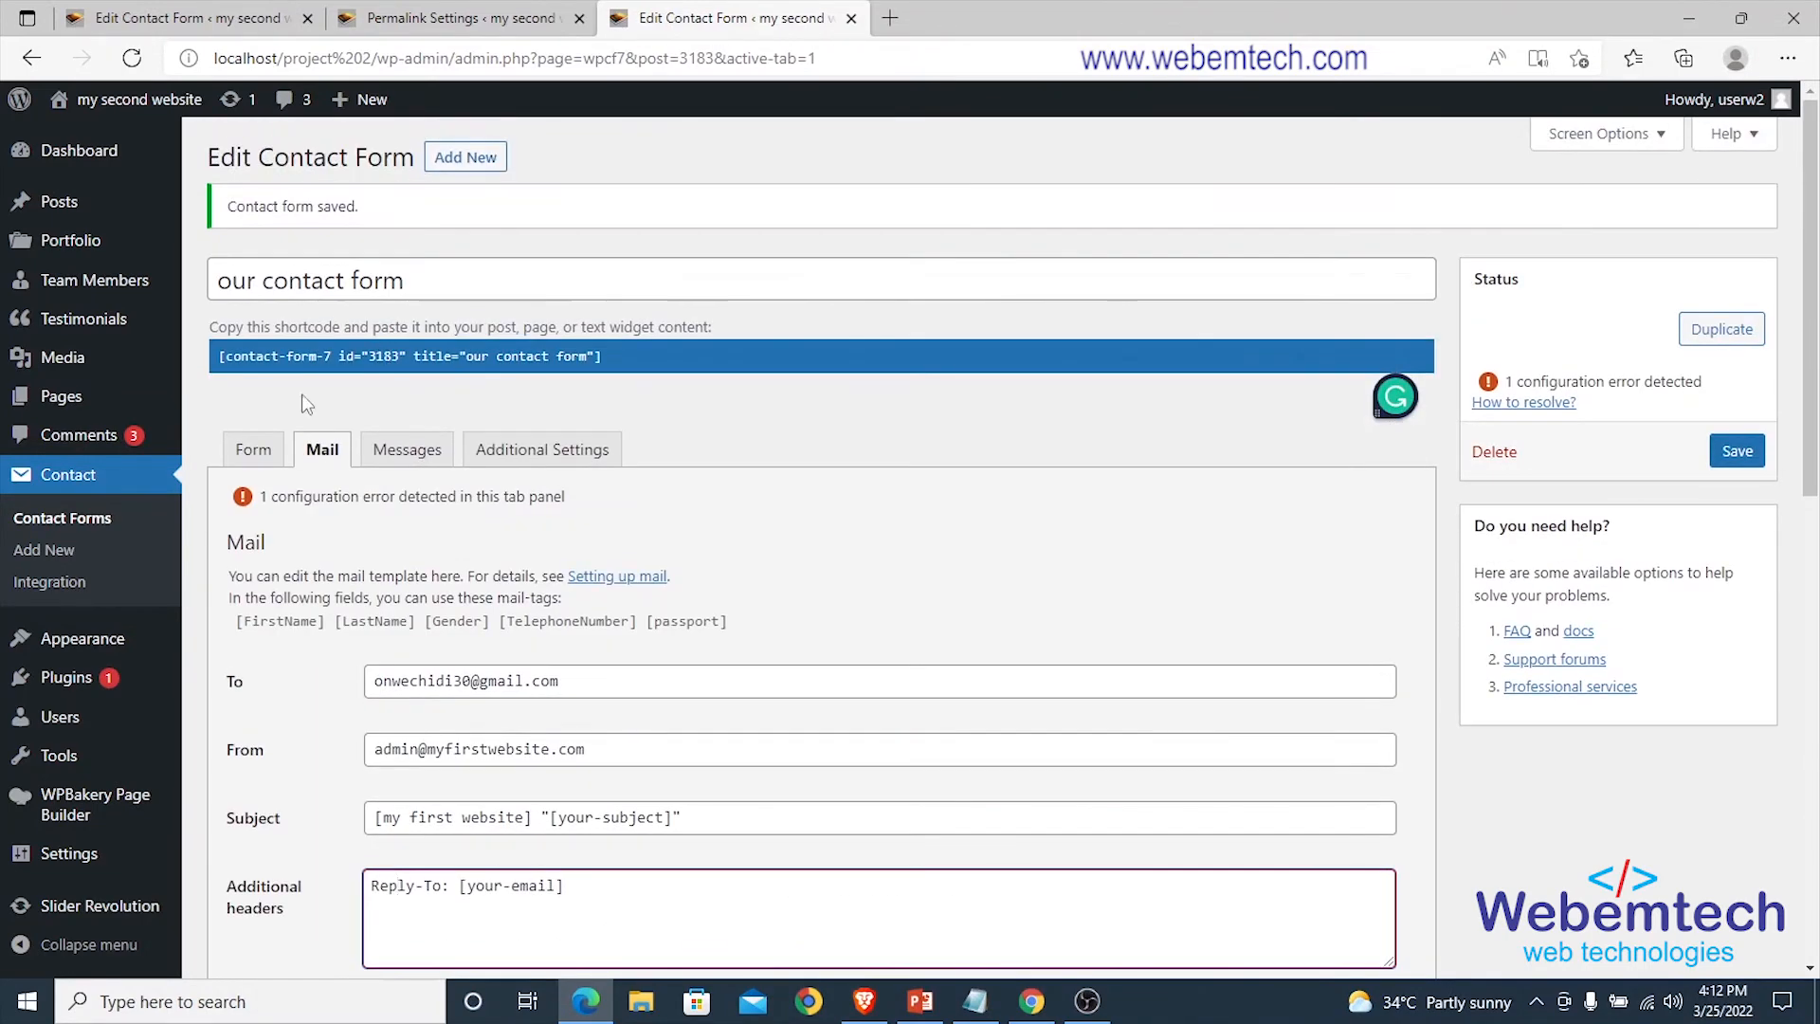
Start a new <label> block on a fresh line below the Last Name block in the form template.
click(253, 449)
scroll(353, 552, down, 4)
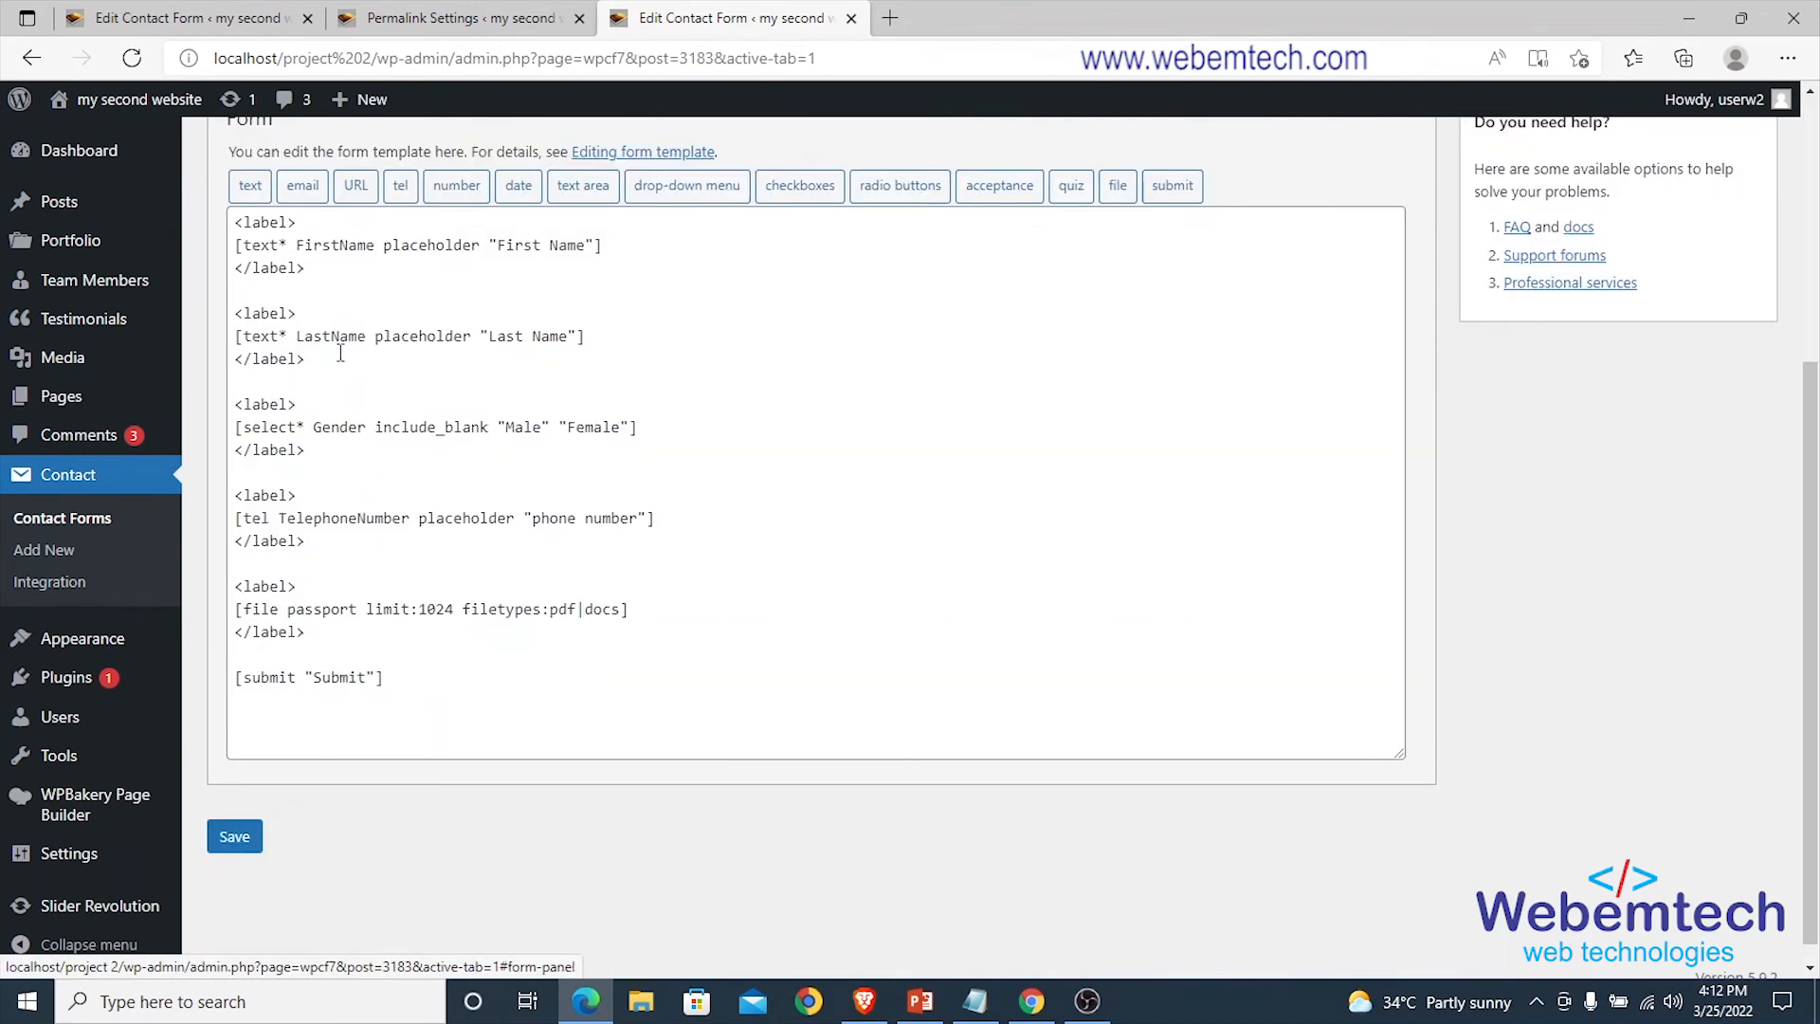
click(313, 361)
key(Return)
key(Return)
text(<>)
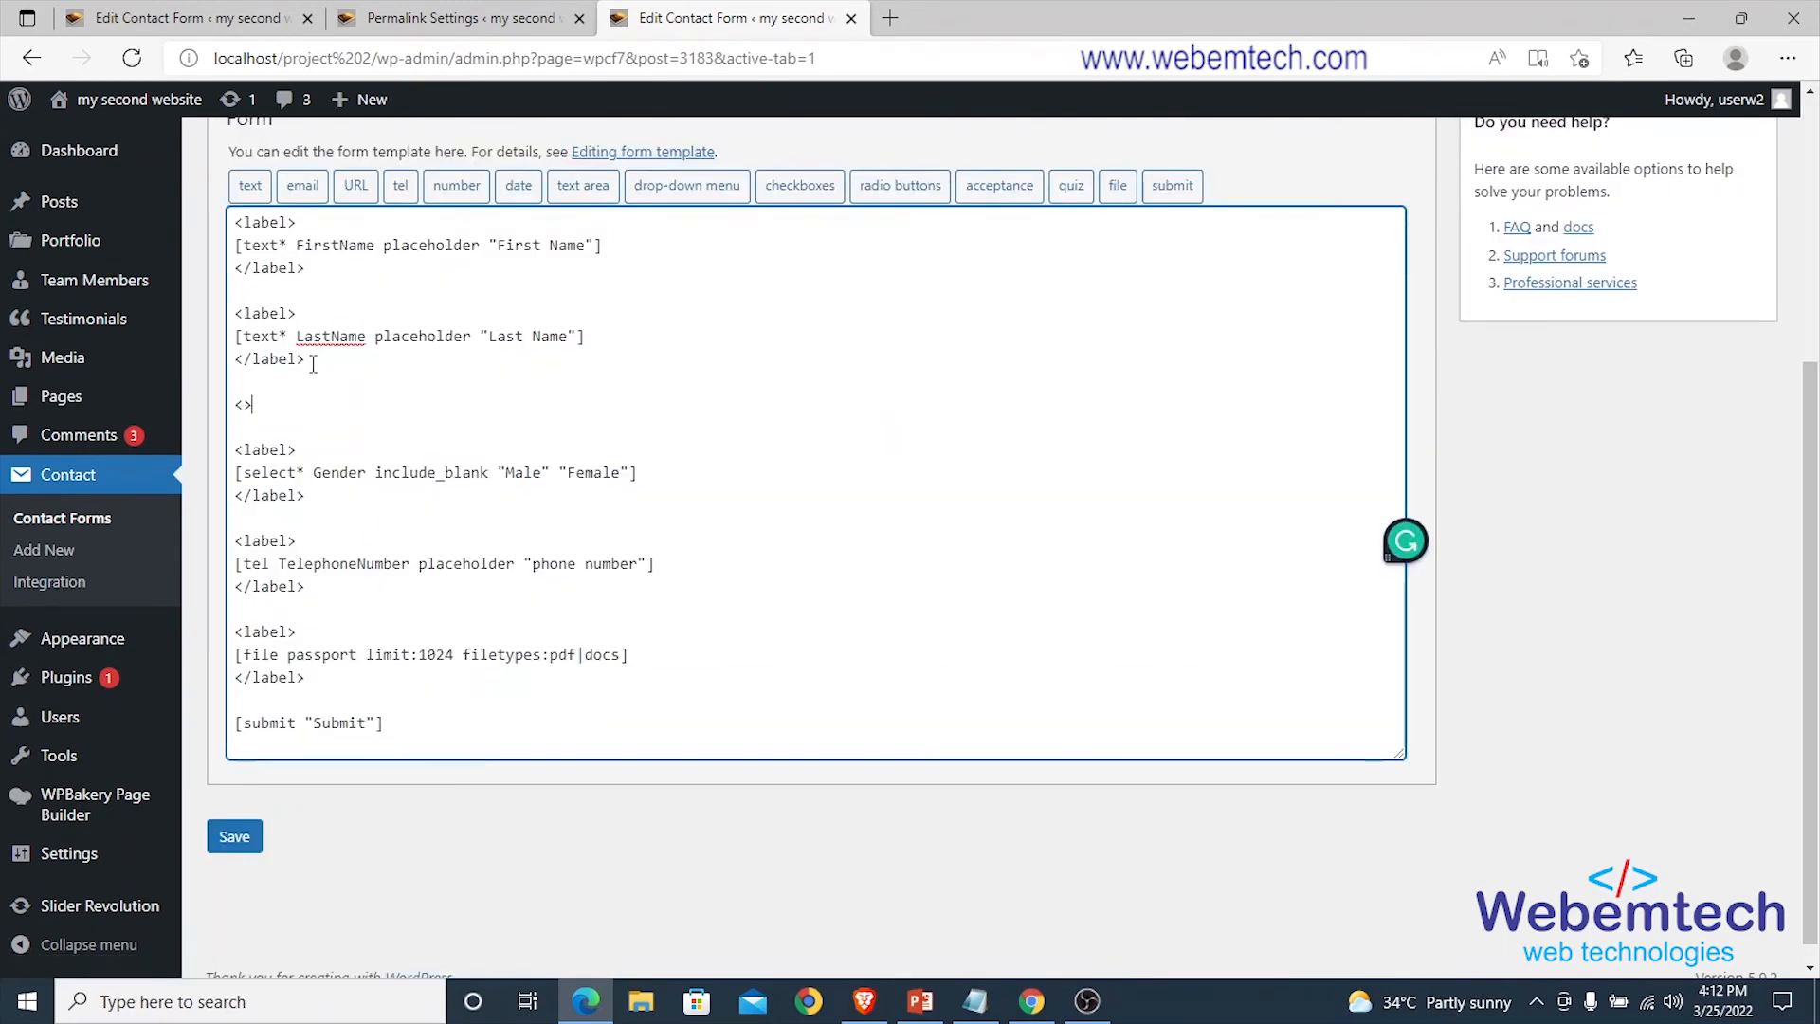
key(Left)
text(label)
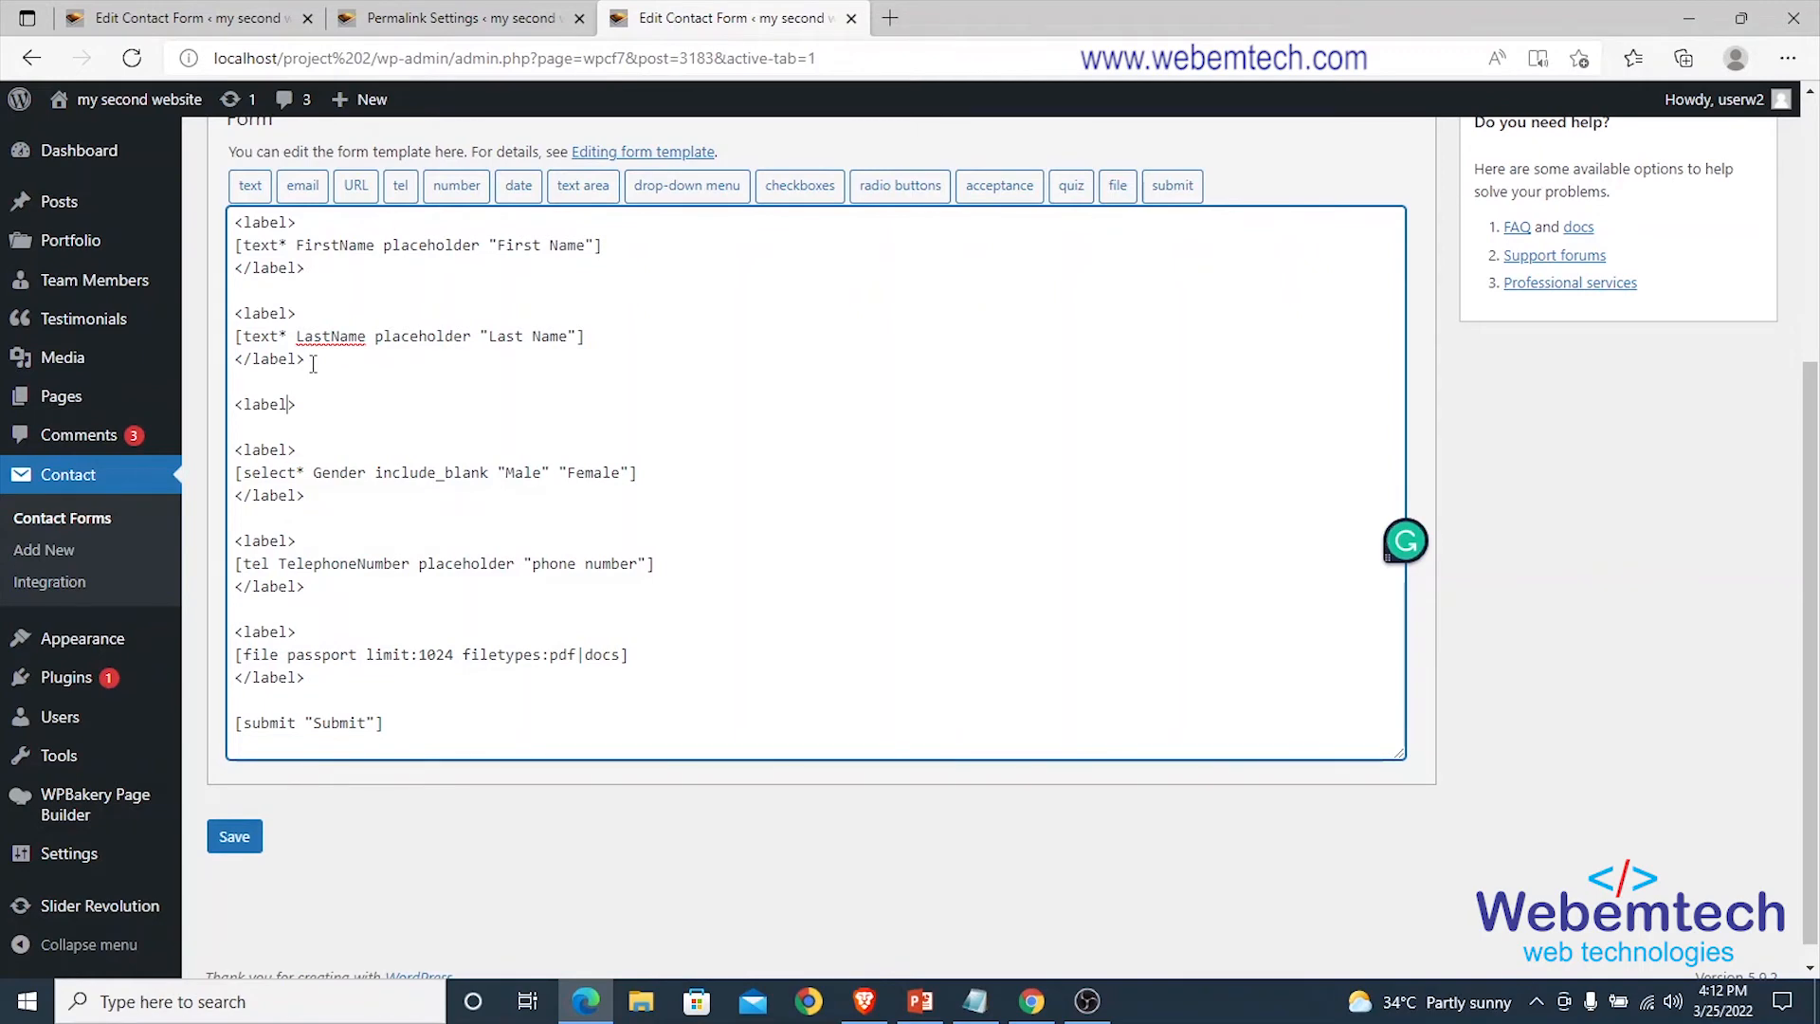
key(Right)
key(Return)
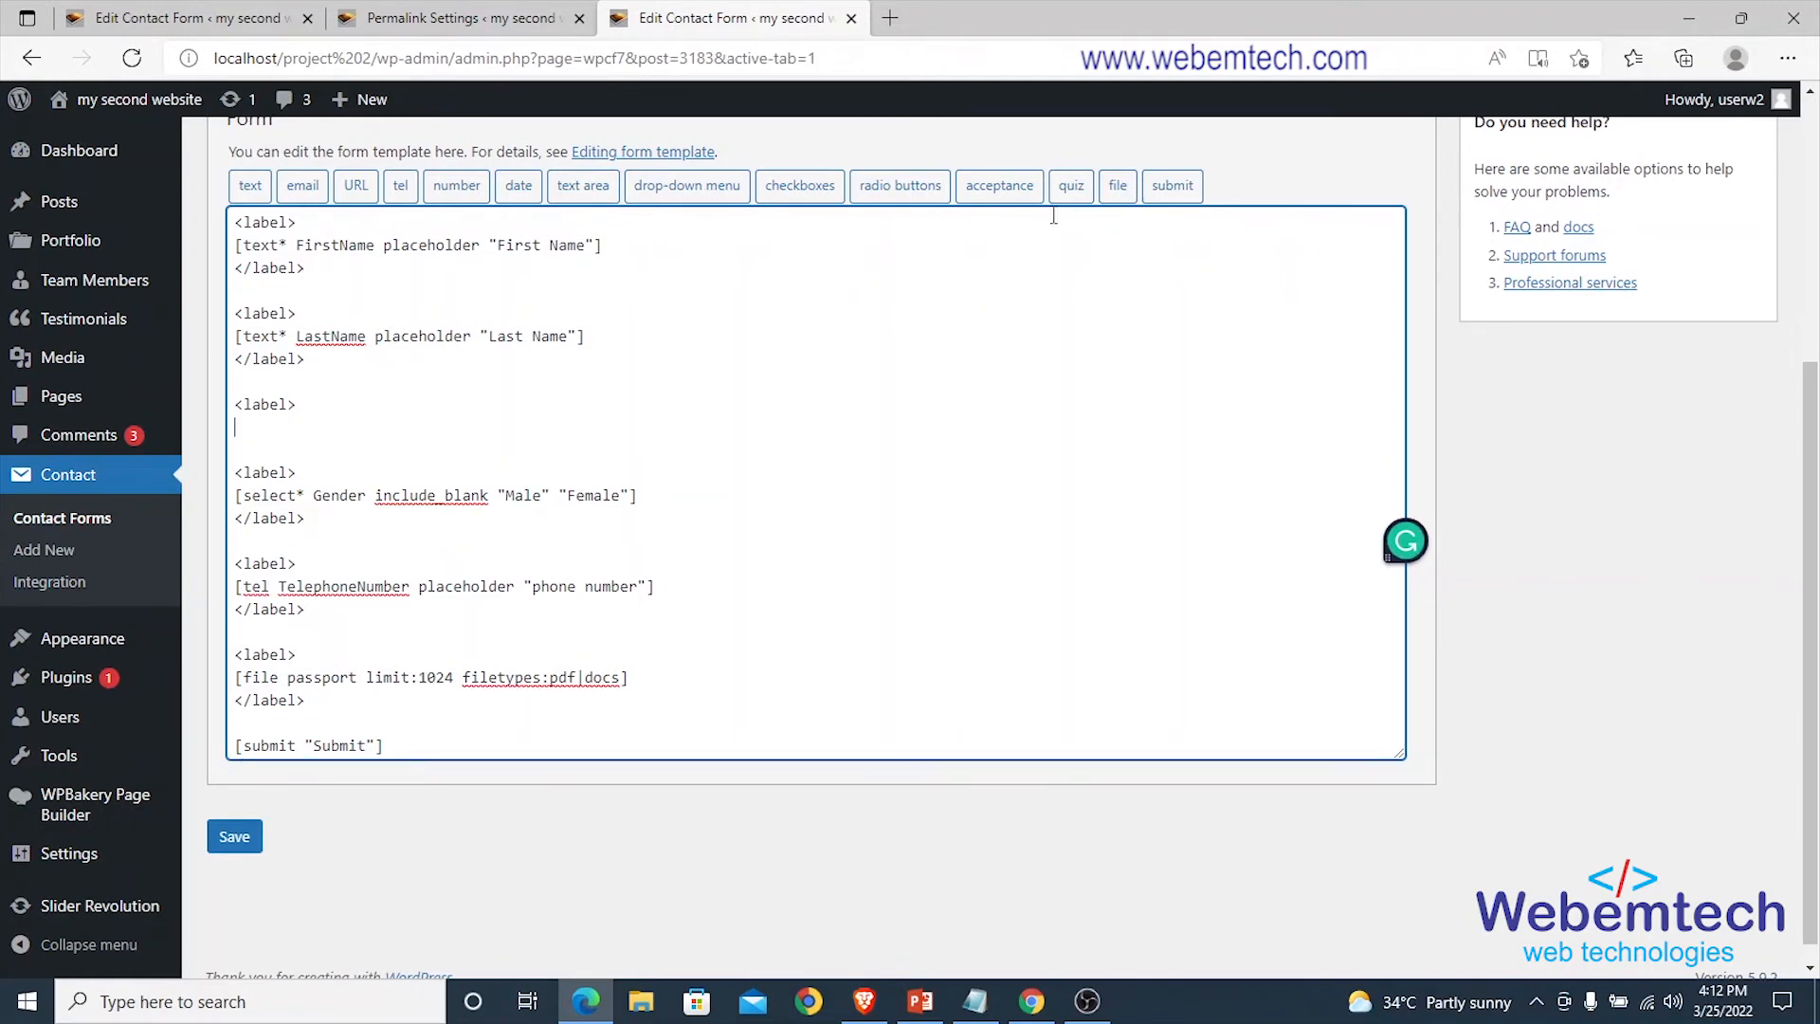
Insert an email tag named your-email with 'email address' used as its placeholder.
click(302, 186)
drag(743, 284, 649, 282)
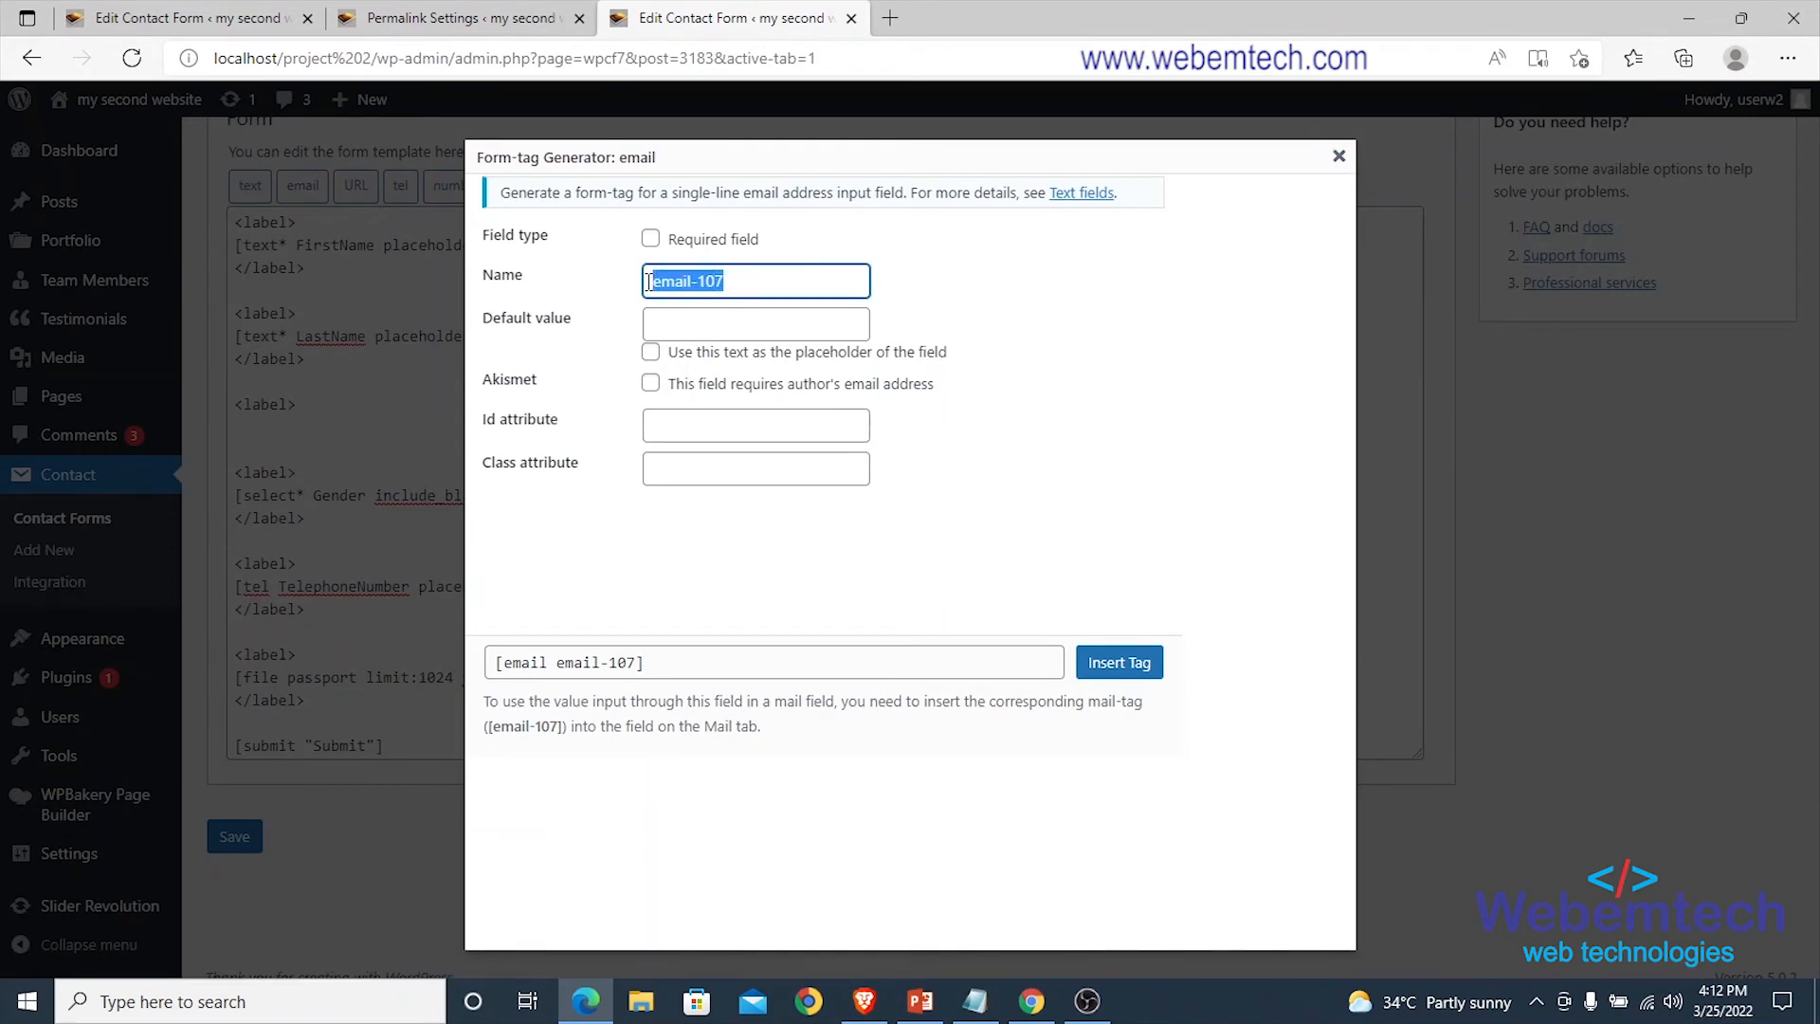
text(your-)
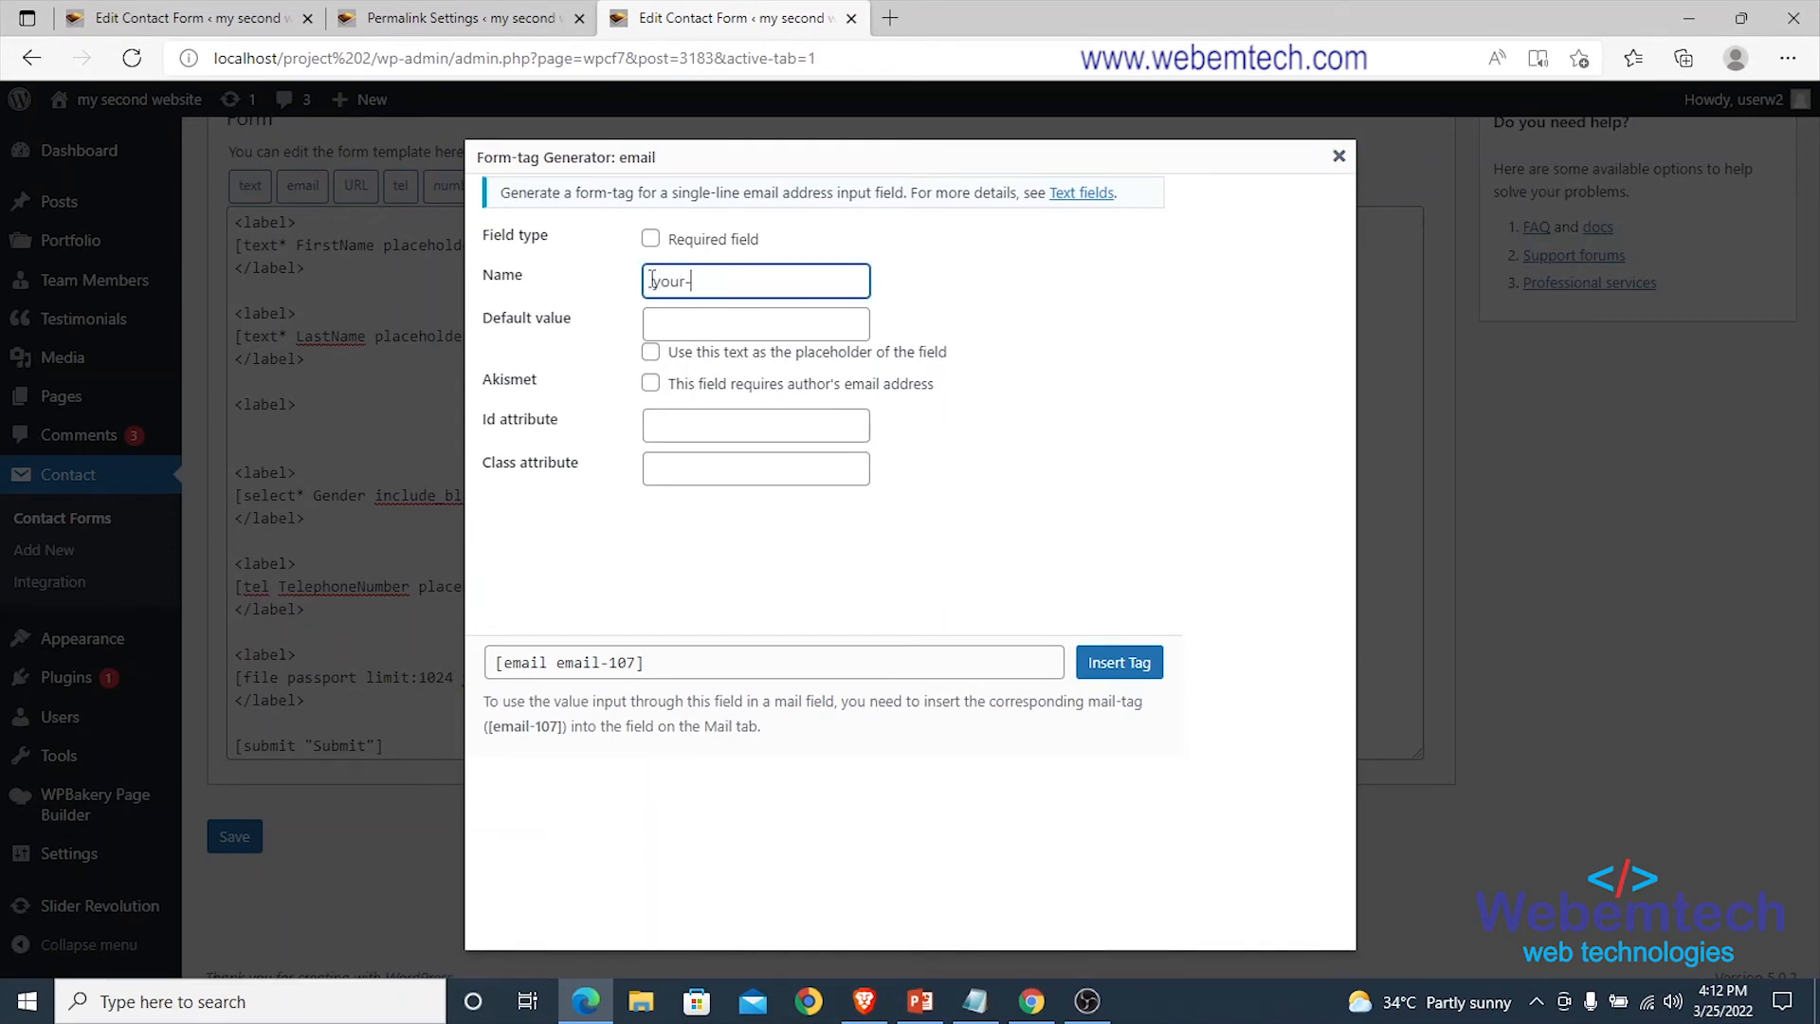
text(email)
click(711, 322)
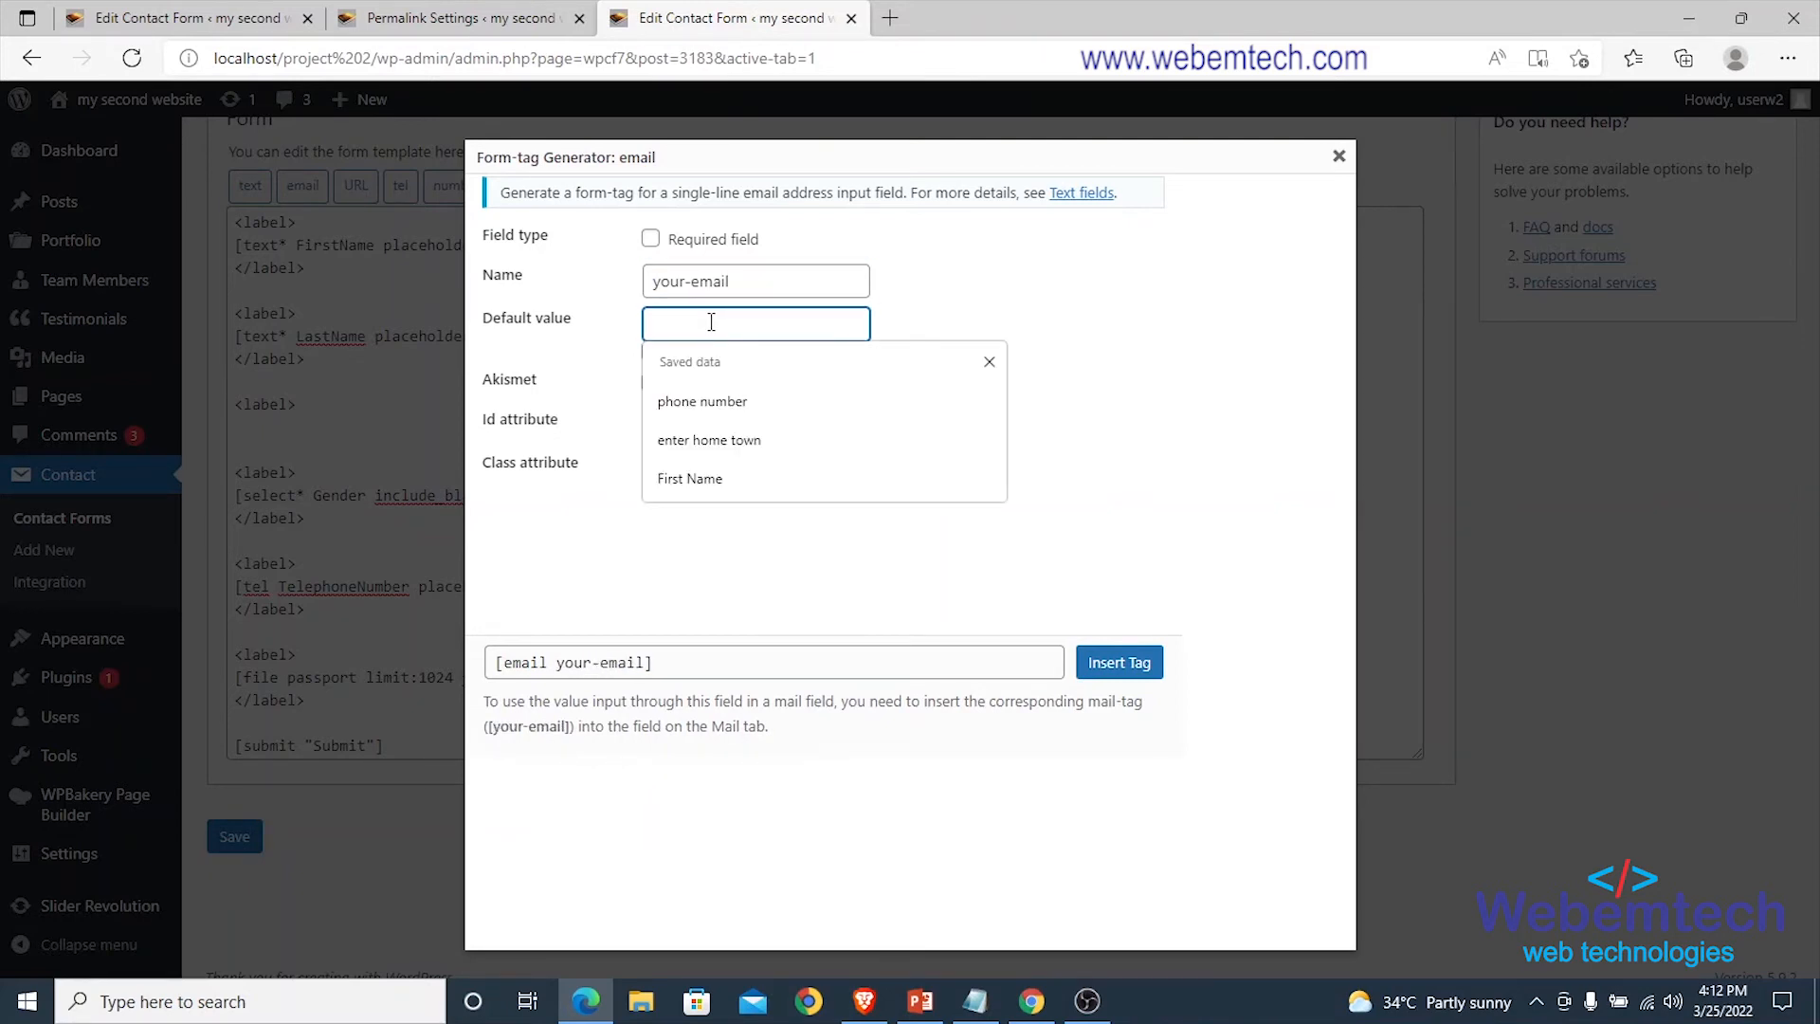
text(email address)
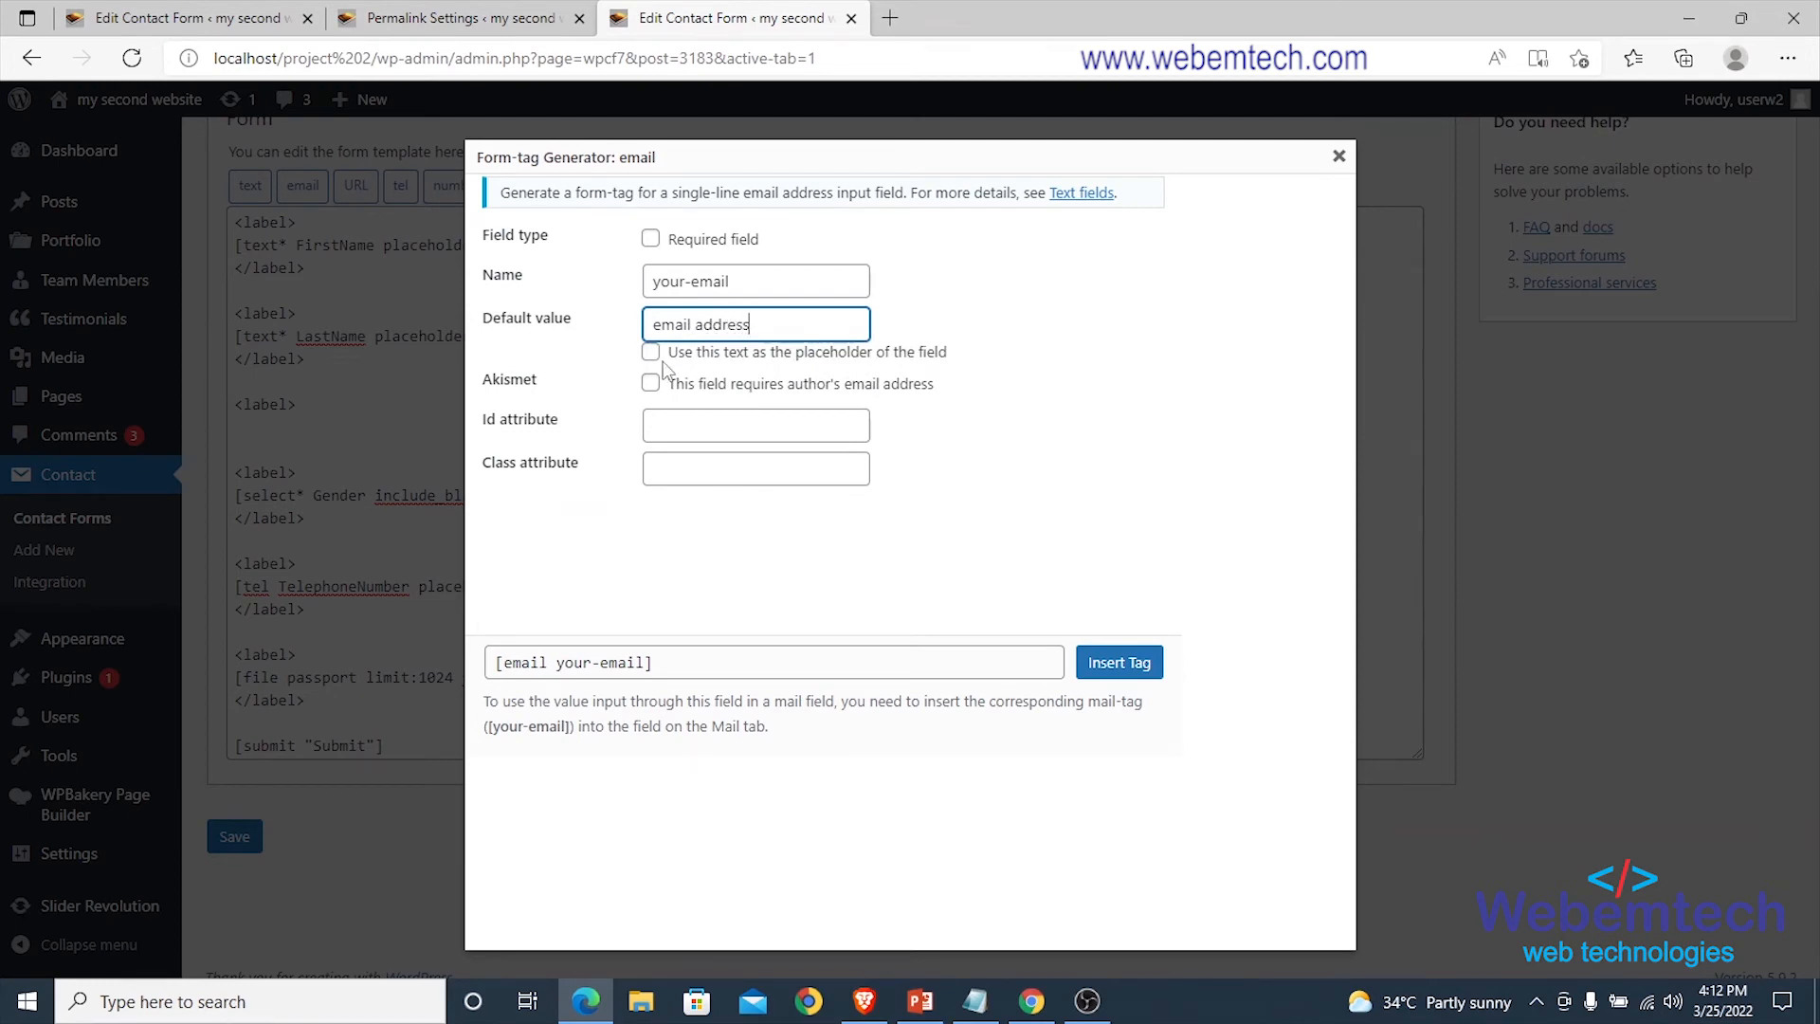
click(650, 353)
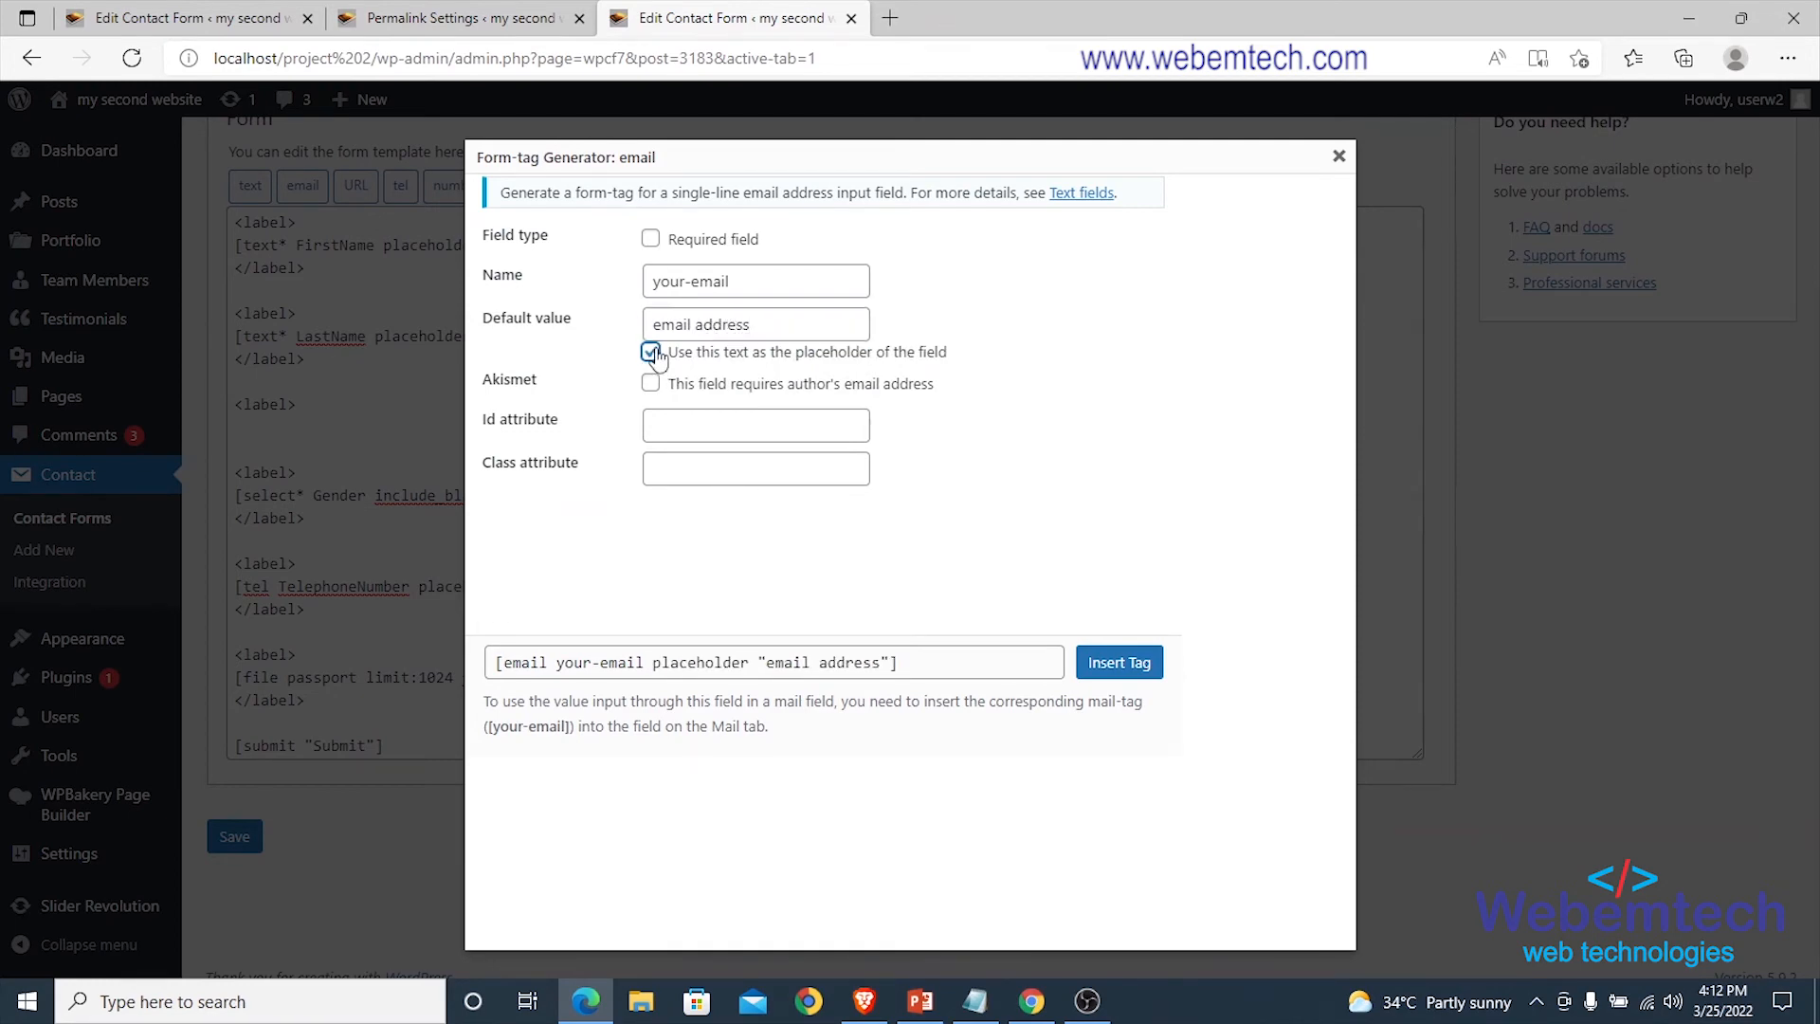
click(1121, 666)
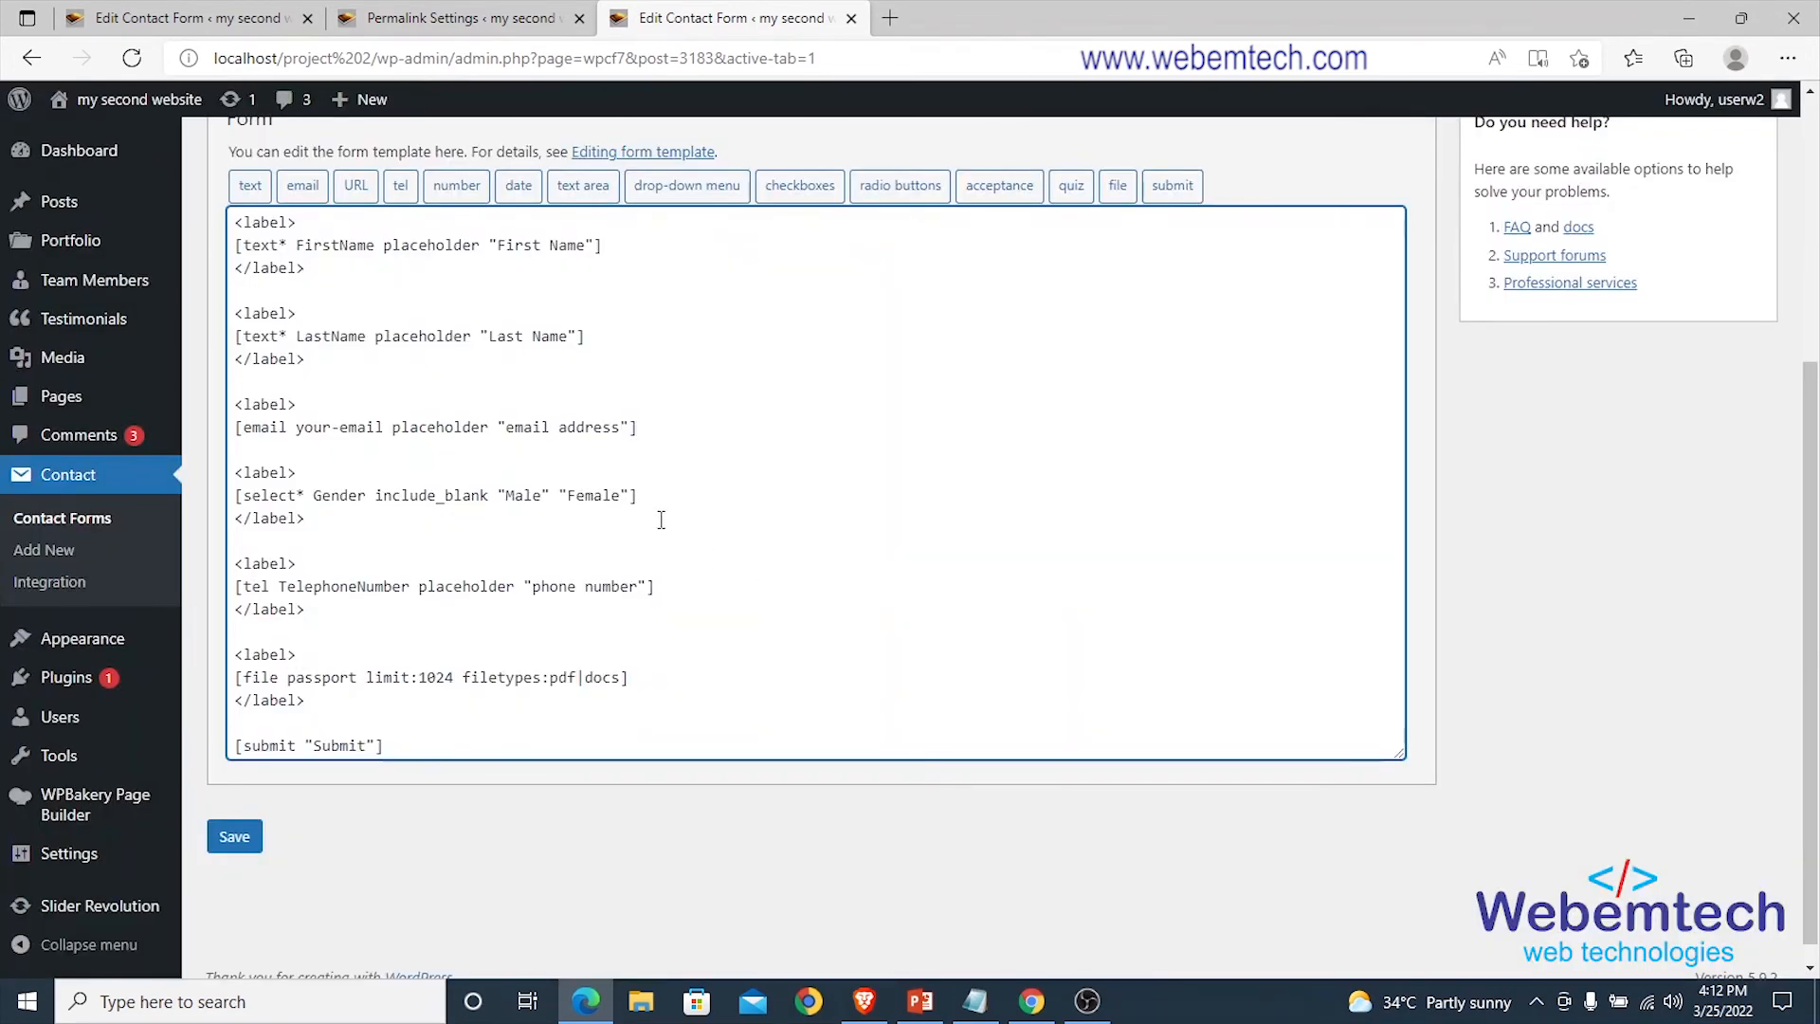
Close the block with </label> below the email tag and save the form.
key(Return)
text(</la)
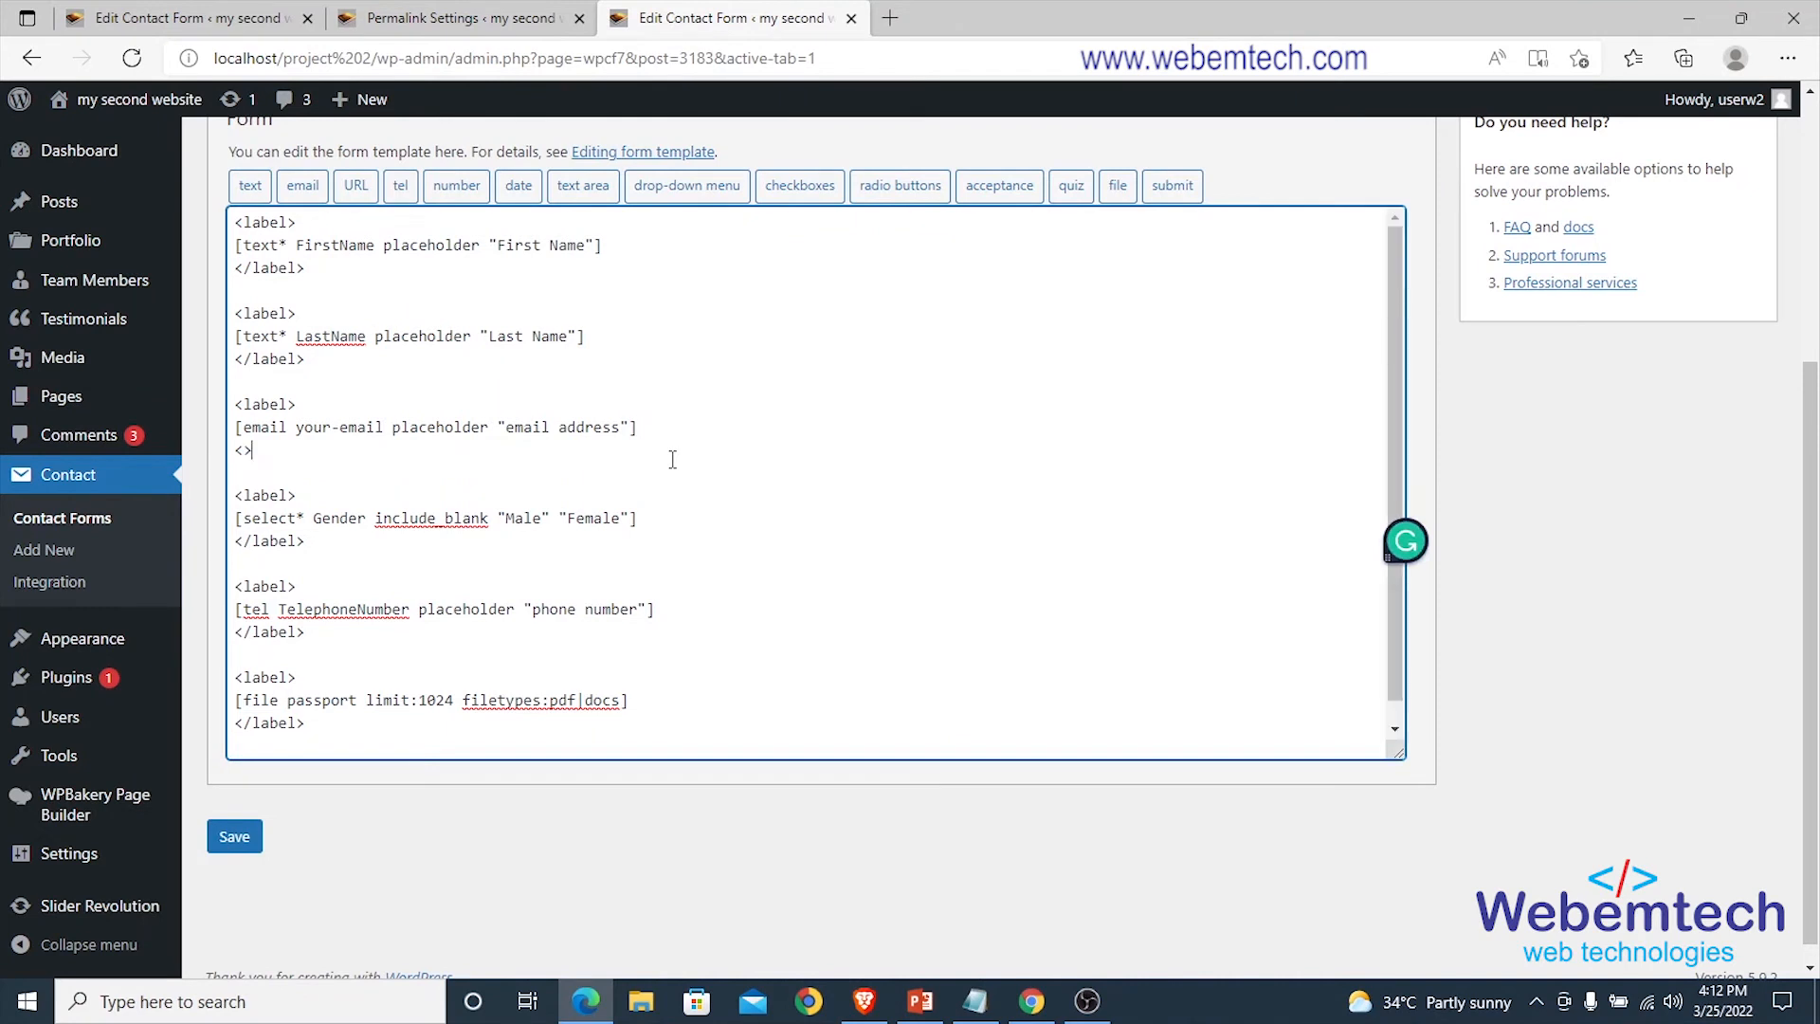
text(>)
key(Left)
text(label)
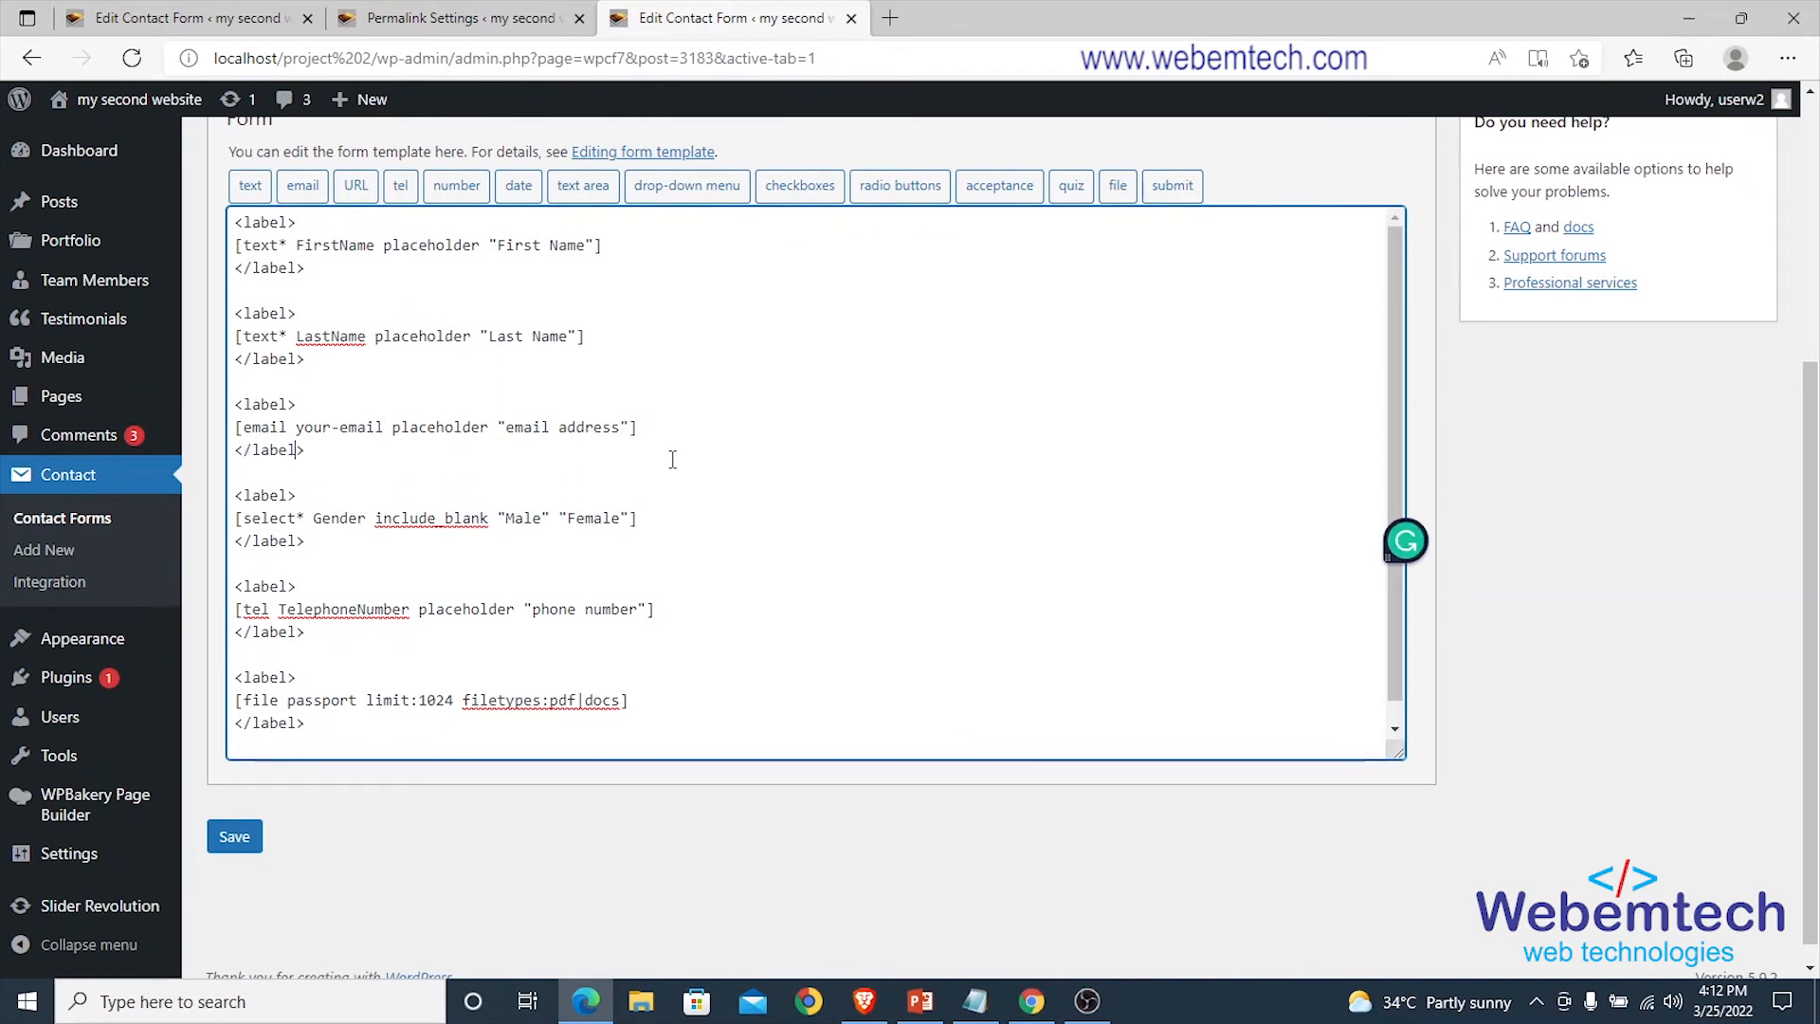
click(234, 836)
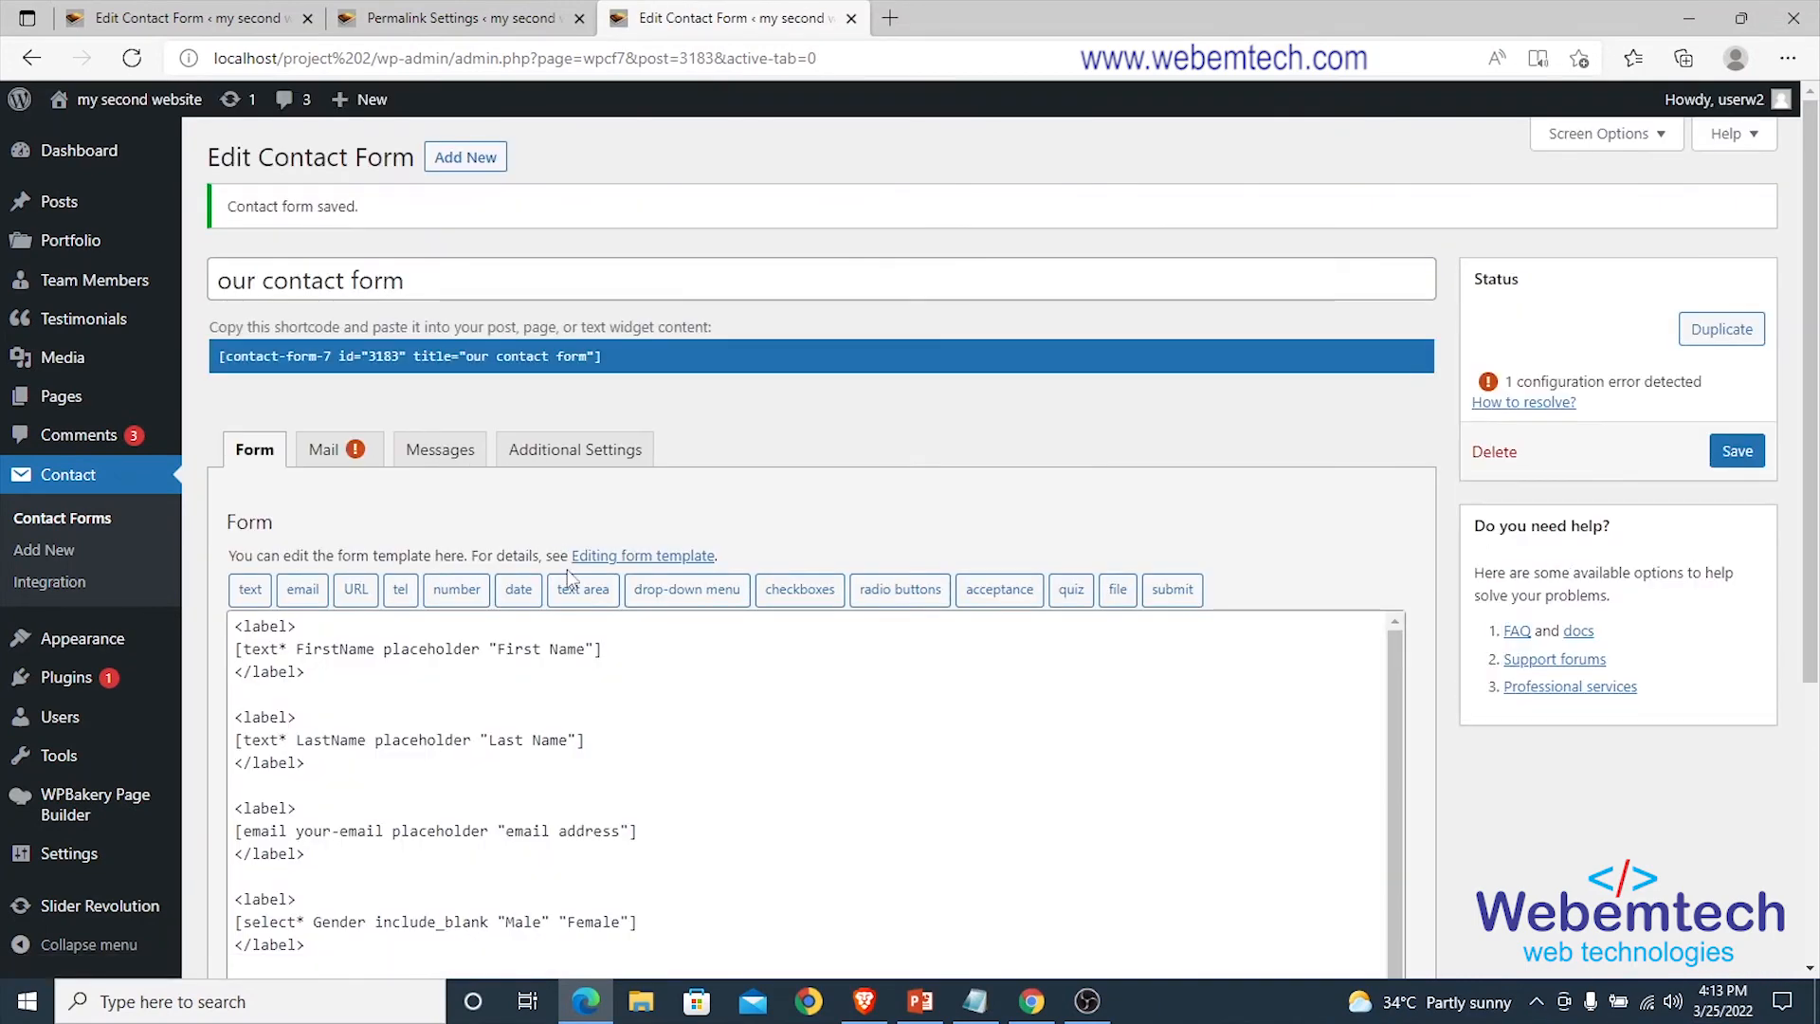
Bring up the form's Messages tab with its default response messages.
click(324, 450)
scroll(482, 529, down, 5)
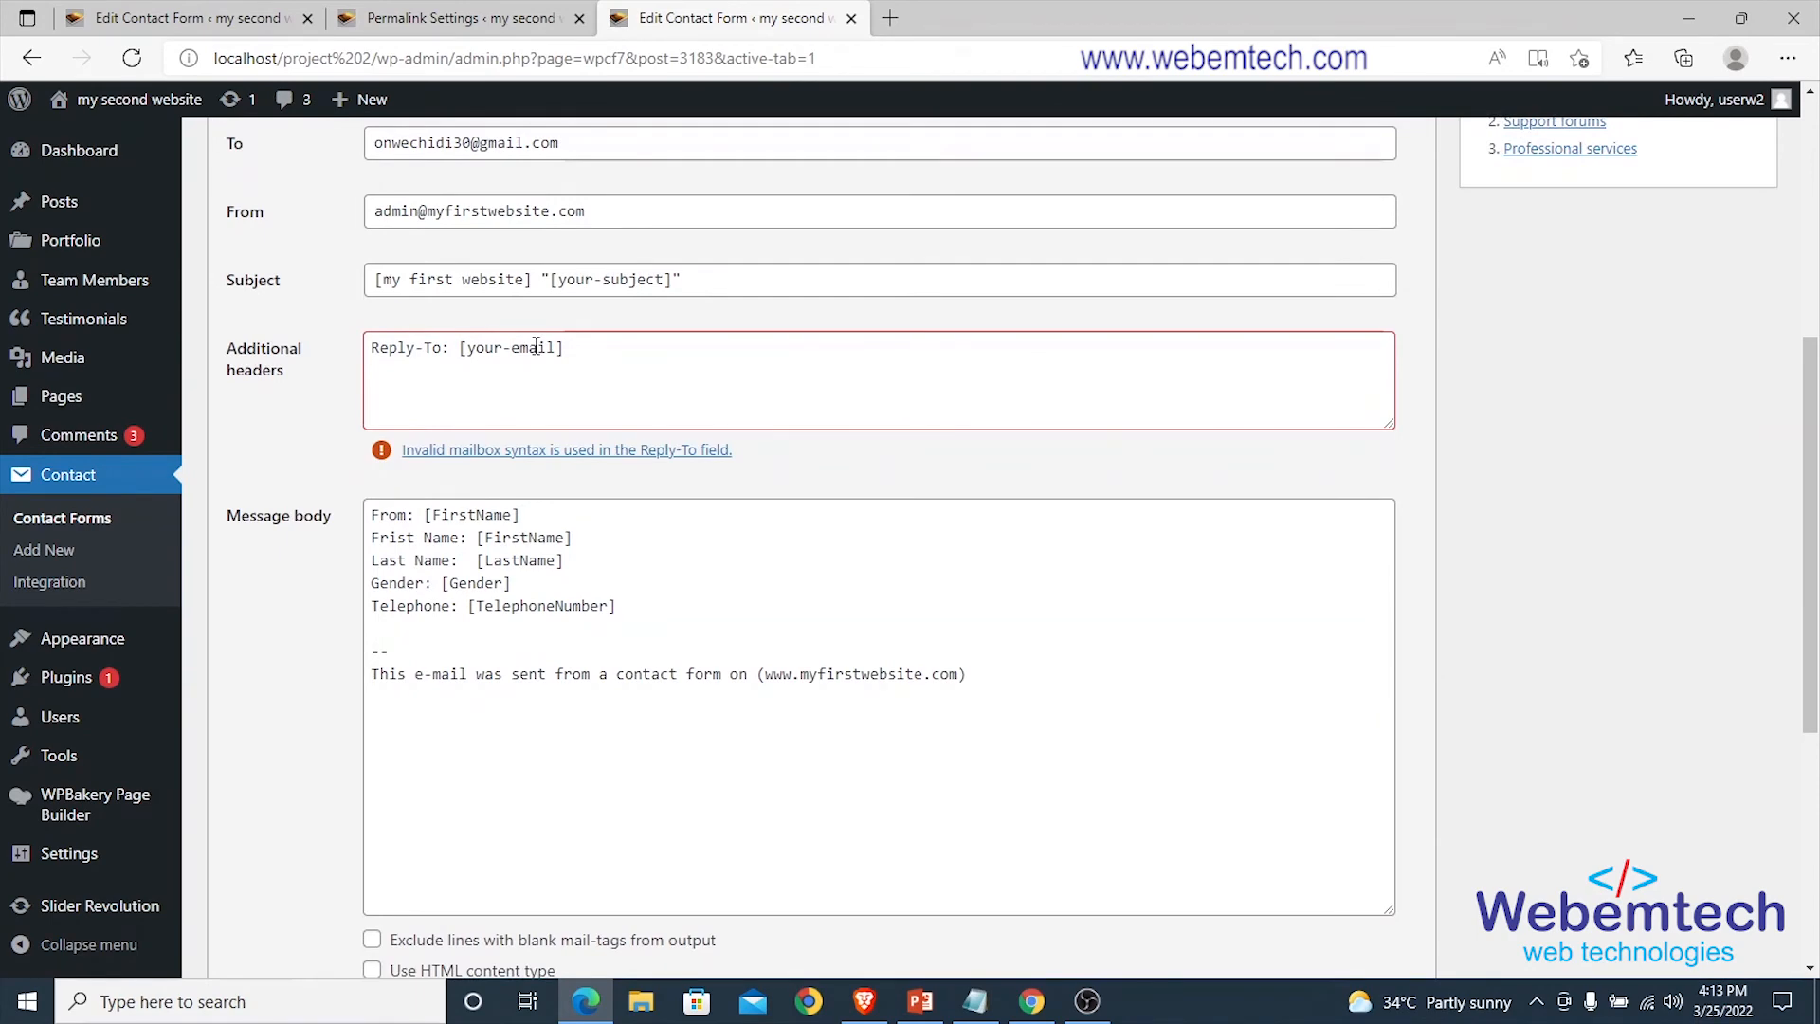
scroll(568, 353, down, 5)
scroll(572, 626, up, 10)
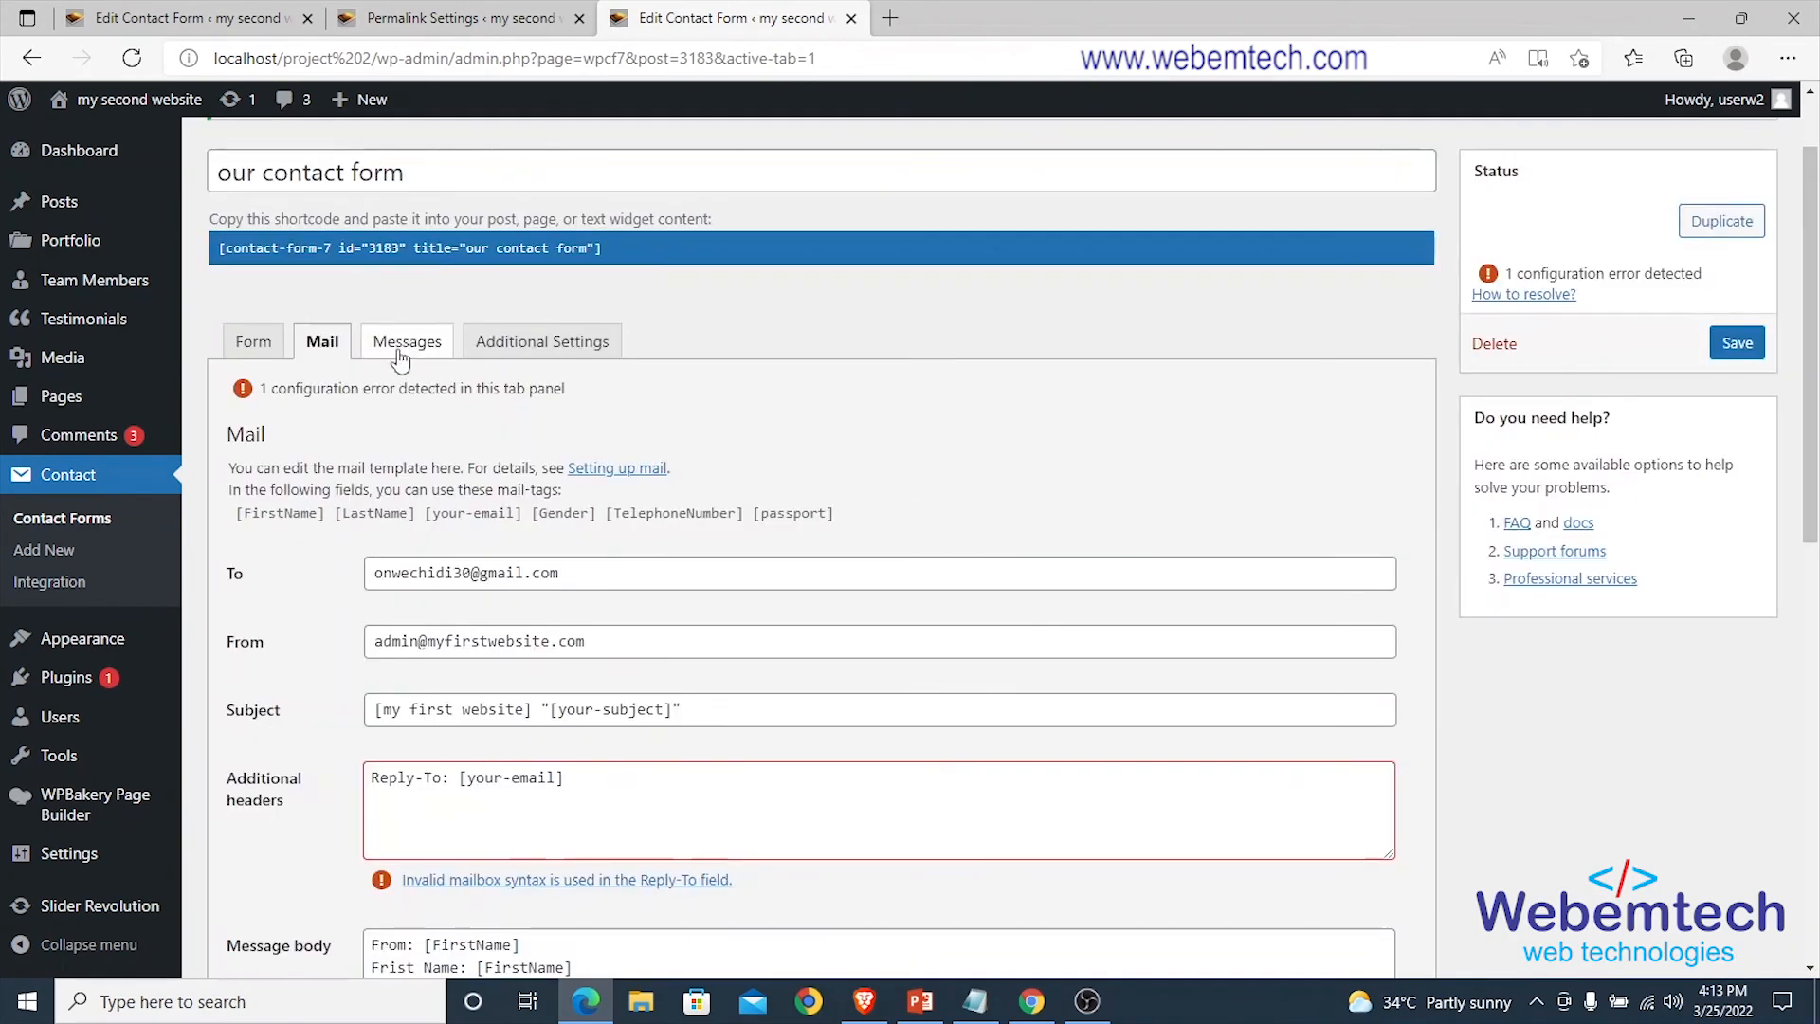
click(412, 343)
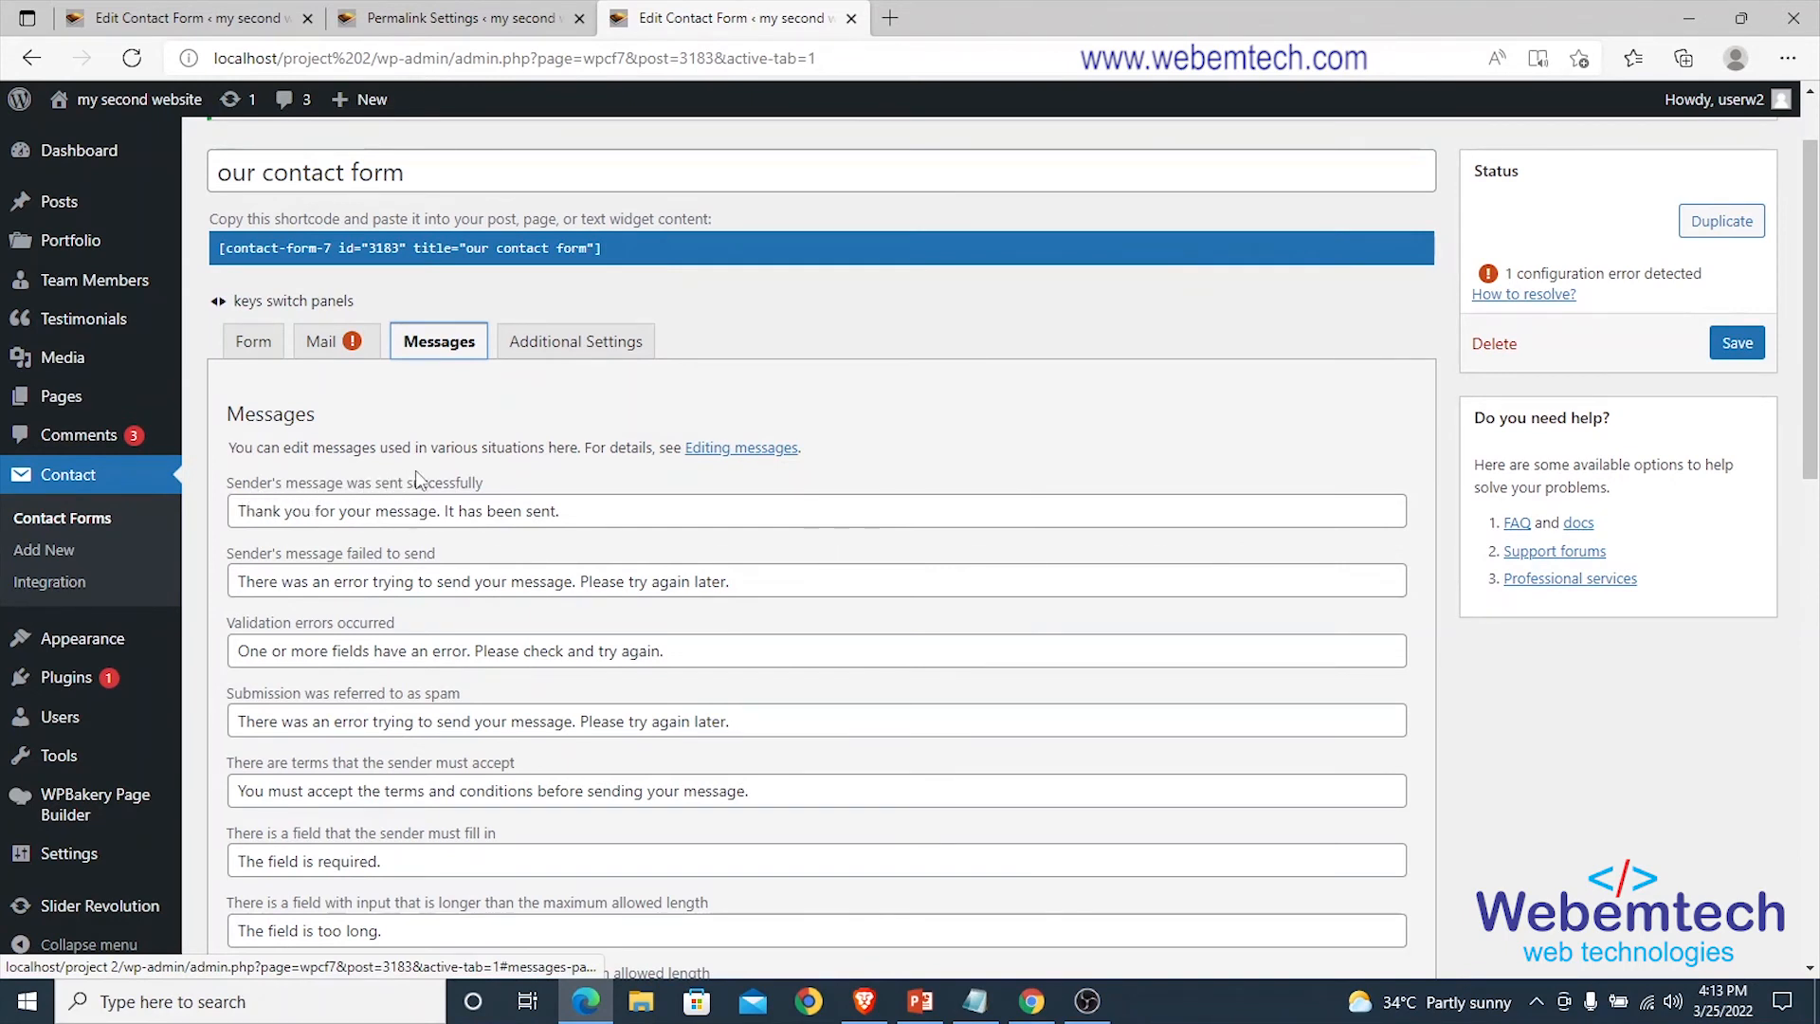
Look over the default success message text, leave it unchanged, and save the form.
drag(564, 511, 245, 509)
click(240, 509)
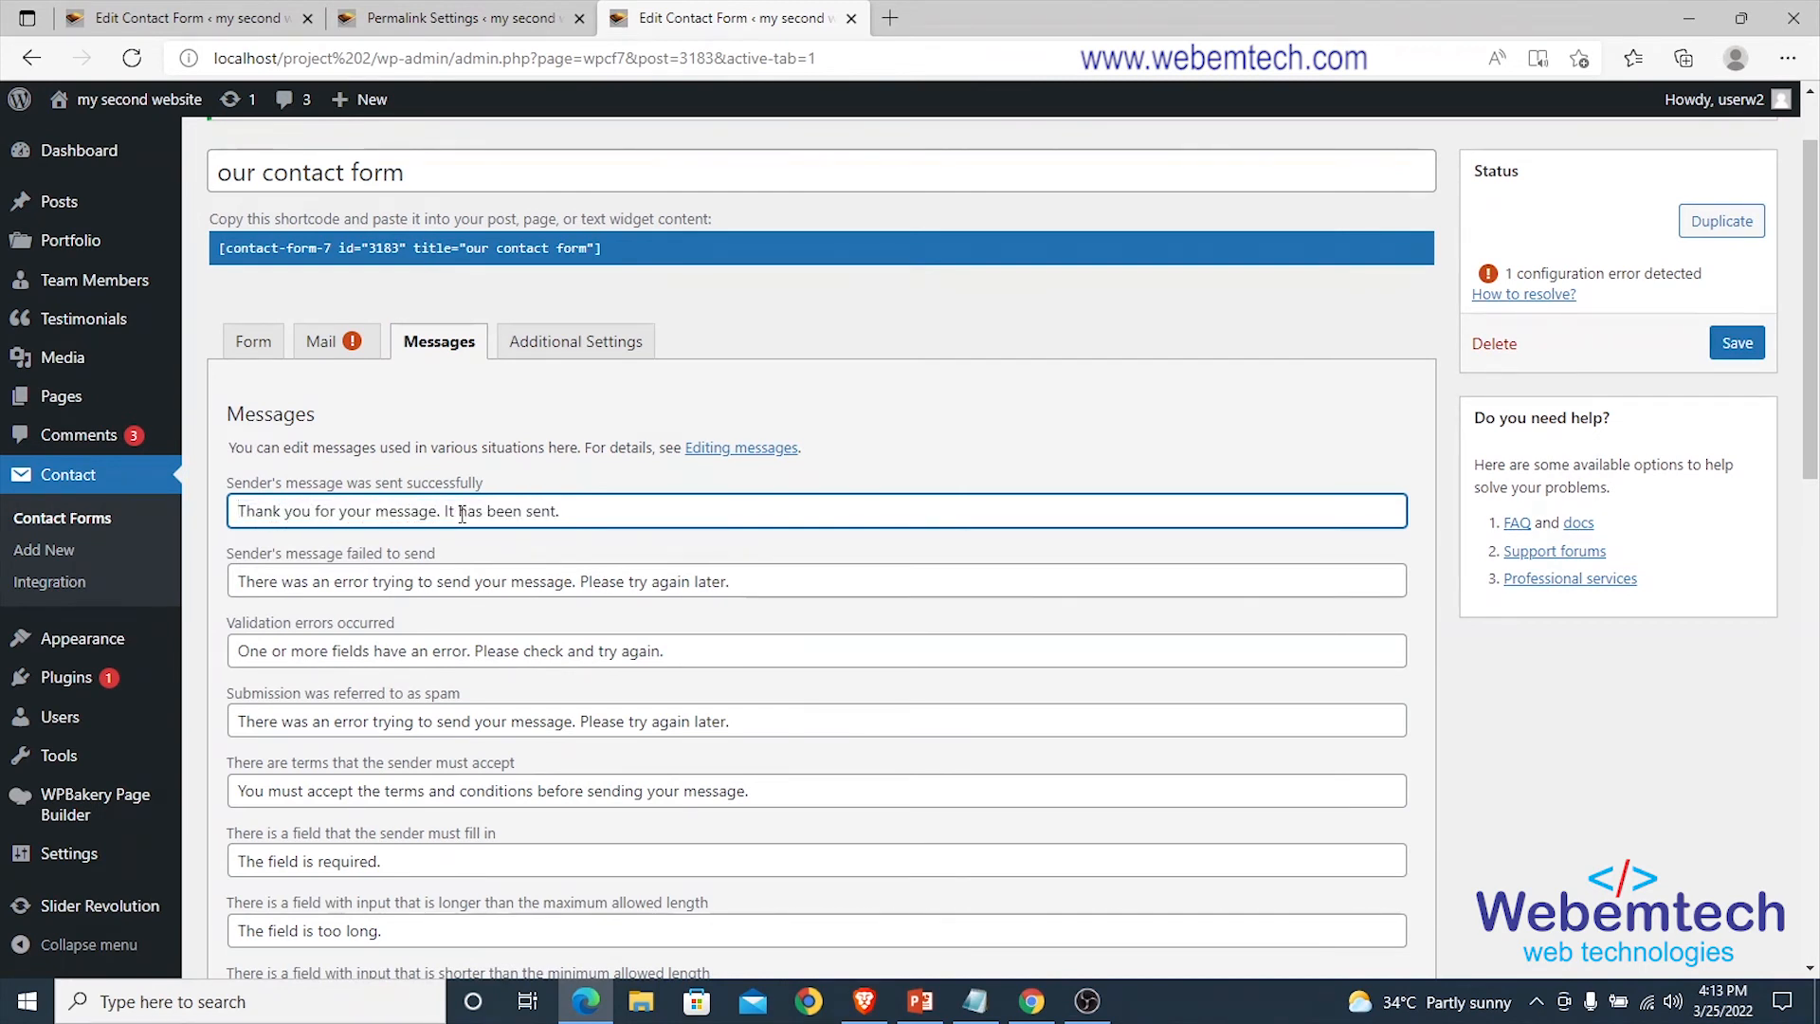
drag(566, 512, 238, 511)
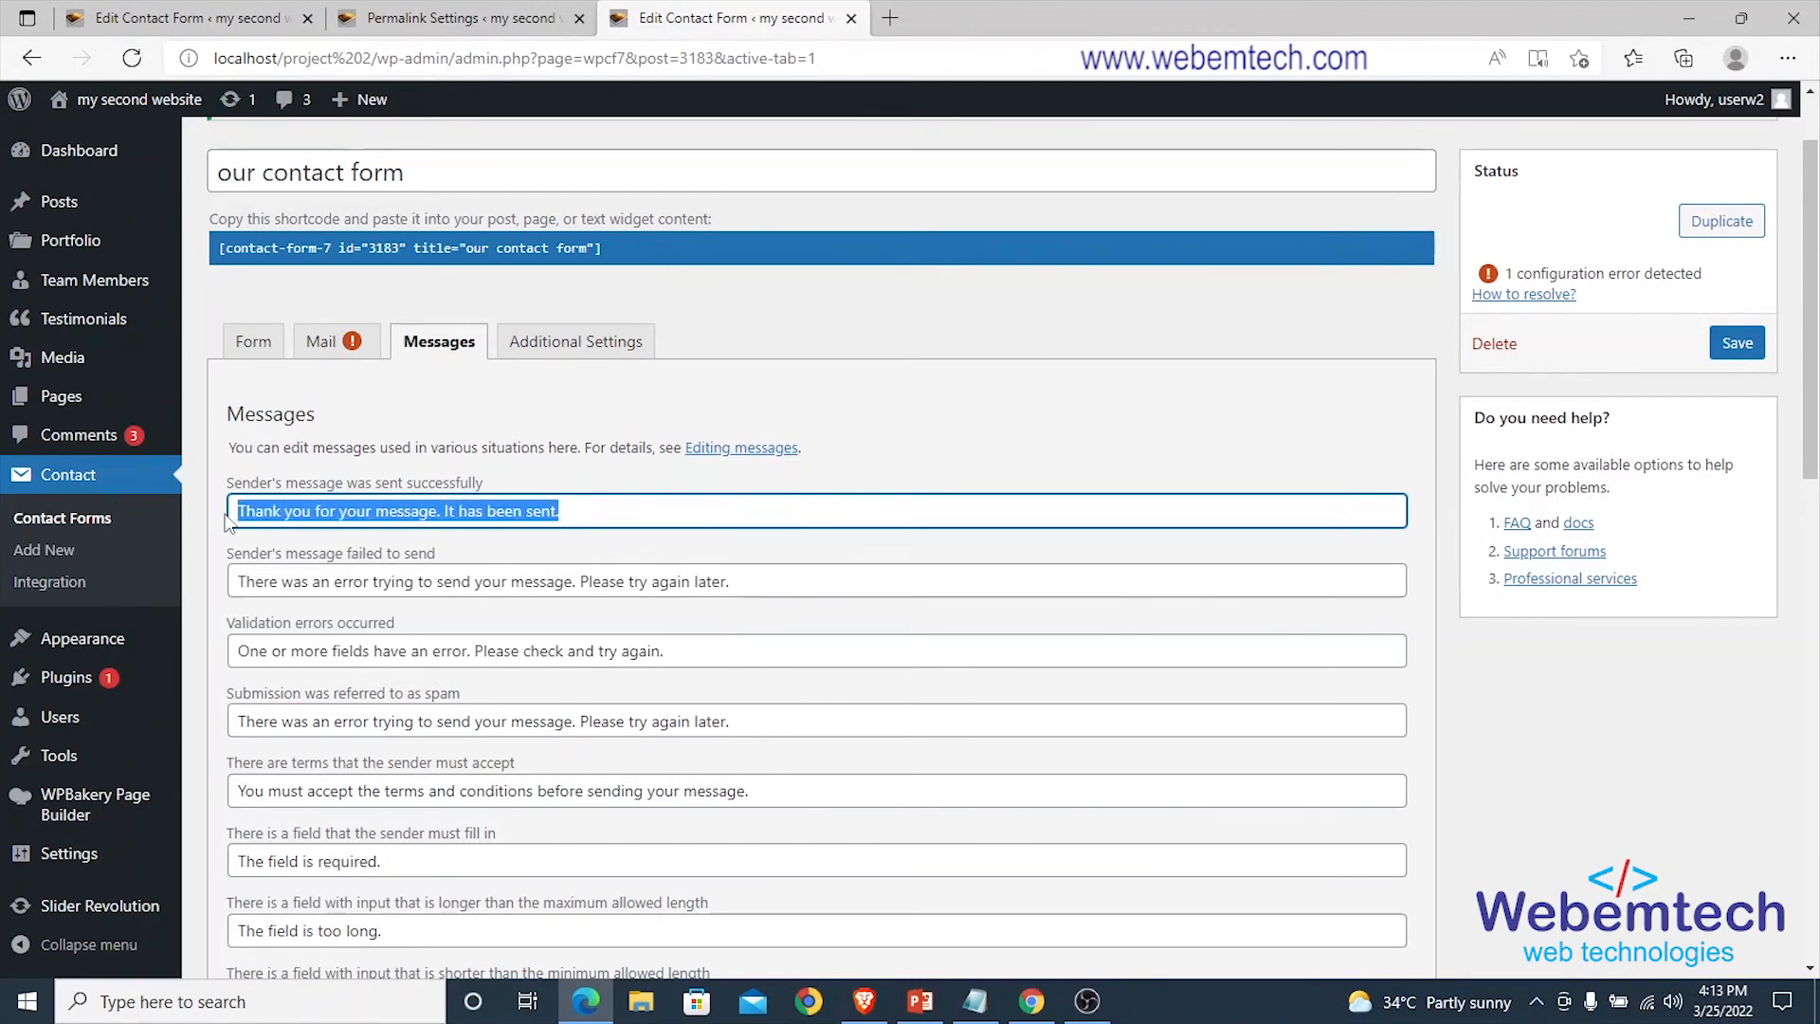
click(504, 513)
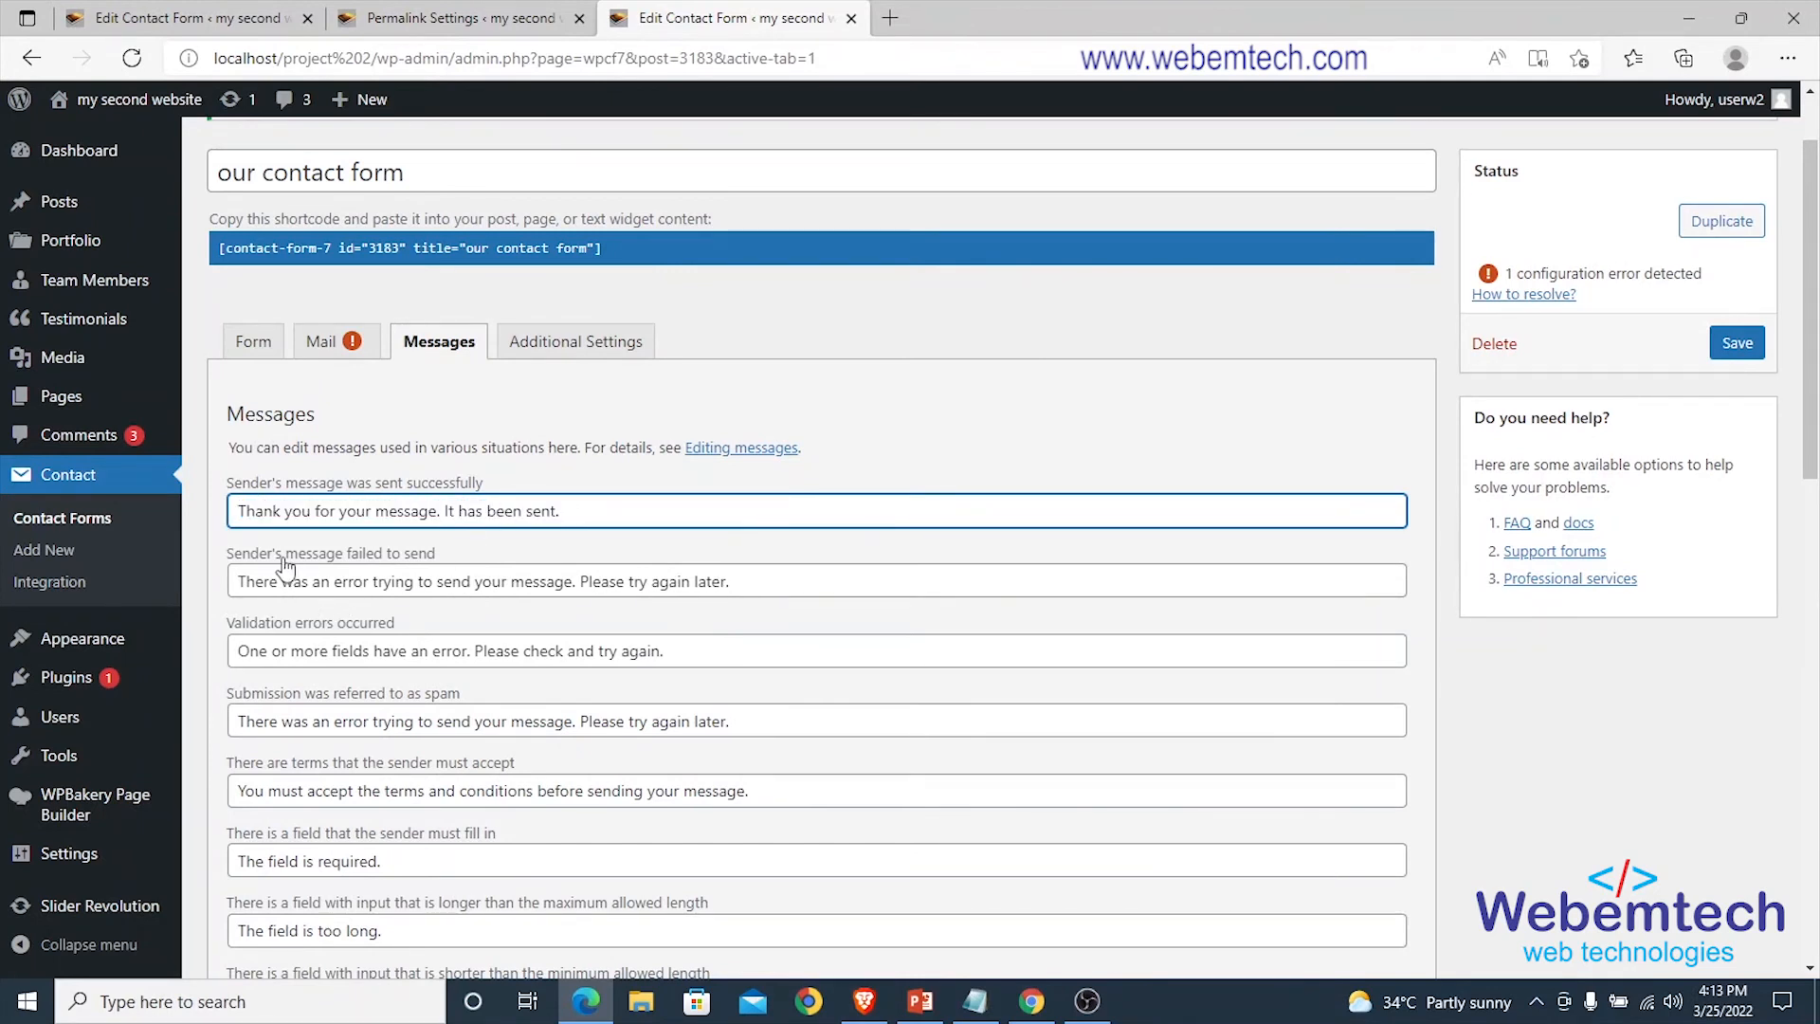
drag(754, 581, 228, 580)
scroll(453, 630, down, 2)
scroll(453, 630, down, 12)
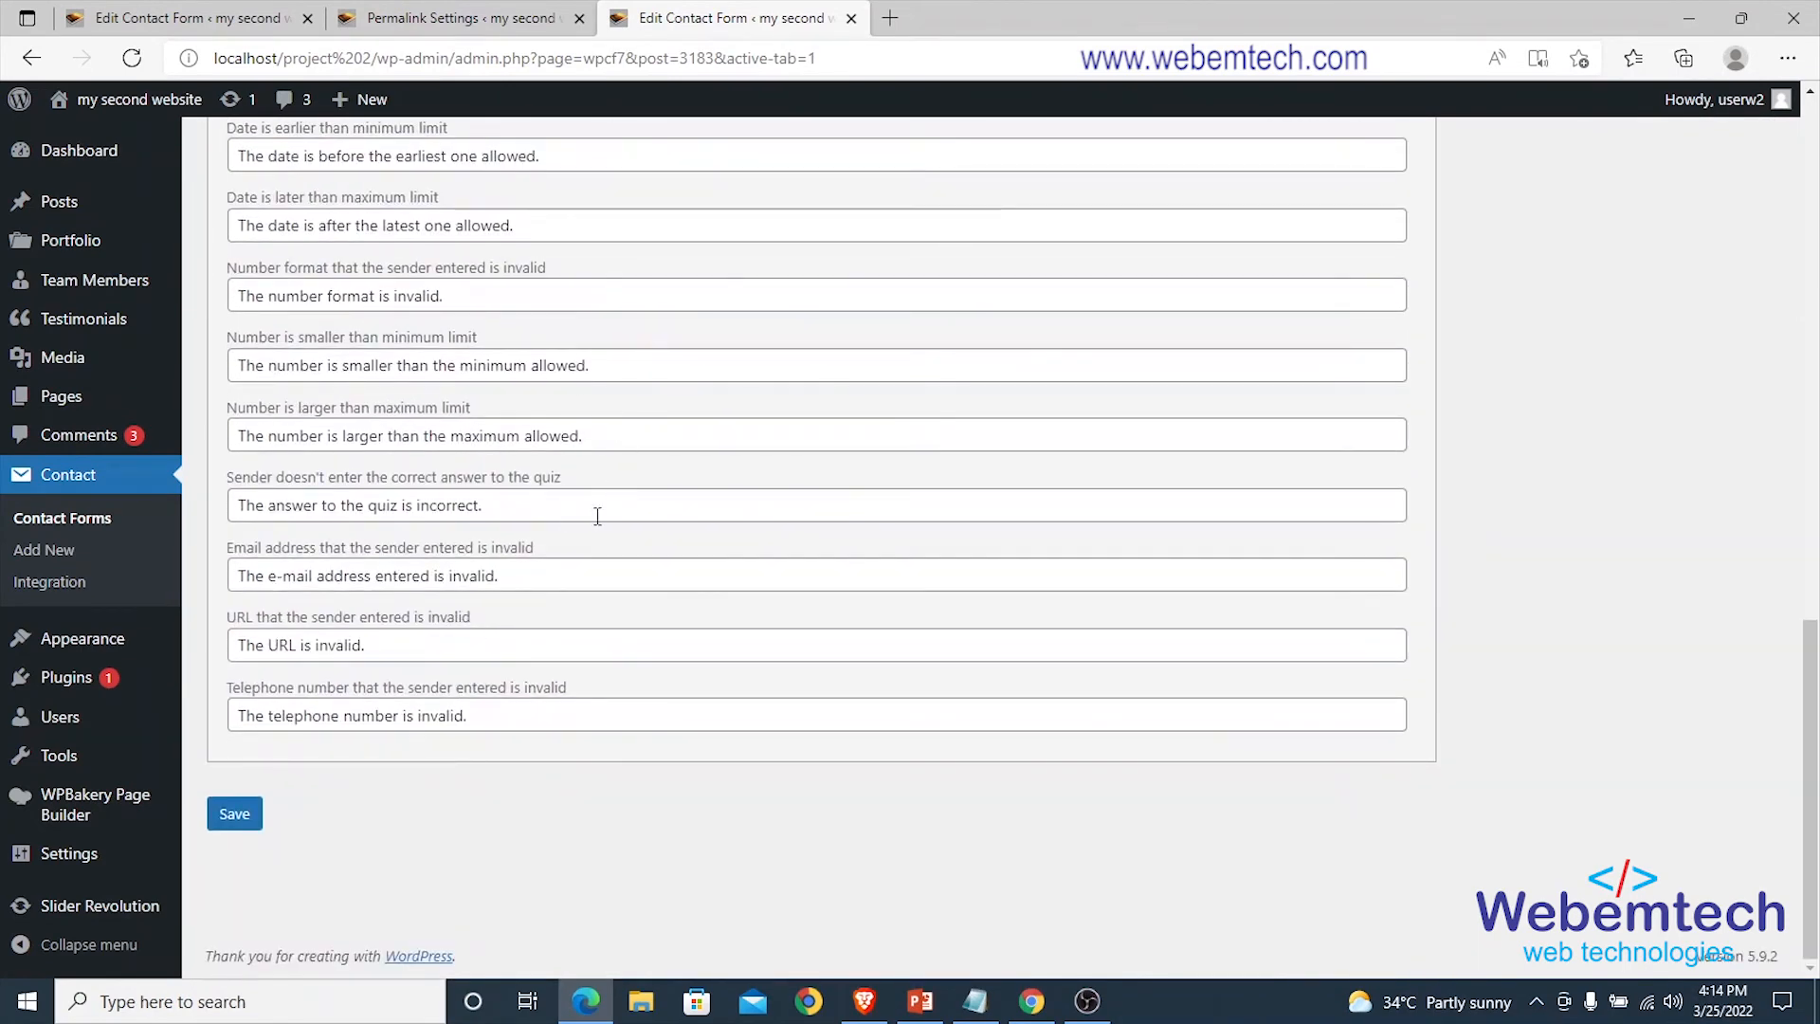
click(237, 817)
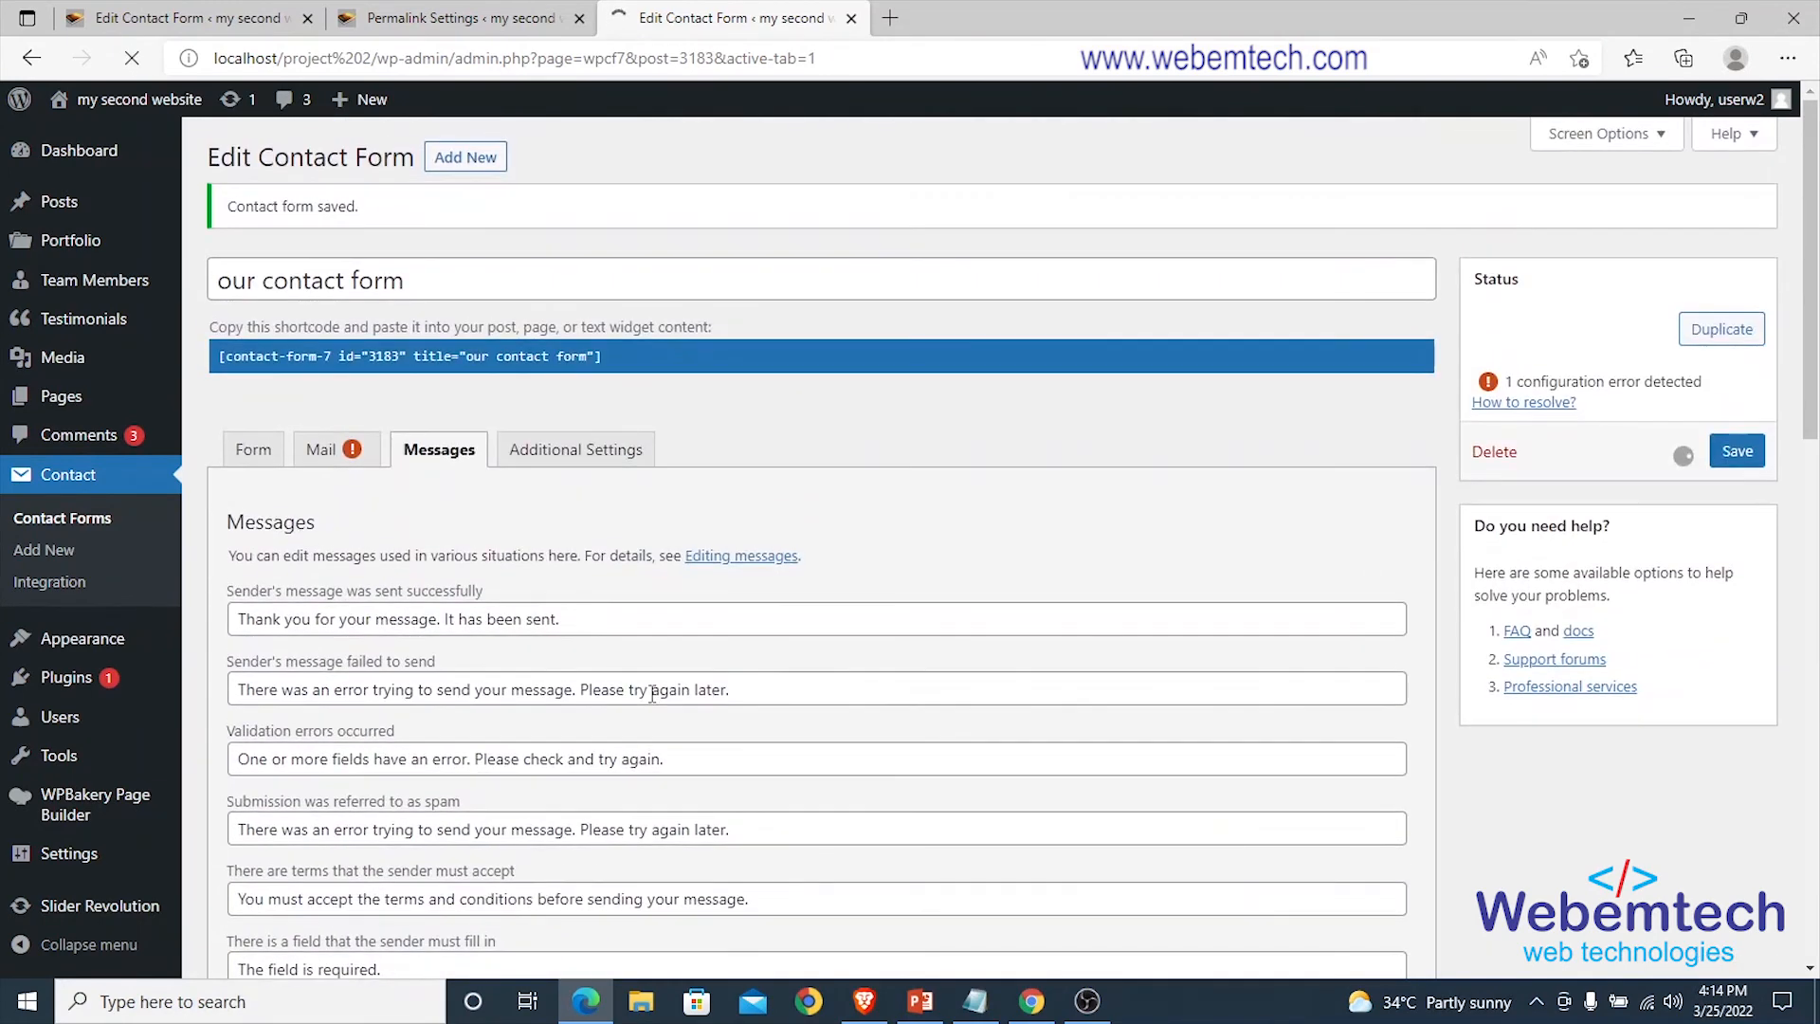
Copy the shortcode [contact-form-7 id="3183" title="our contact form"] from the Form tab.
click(319, 454)
click(254, 453)
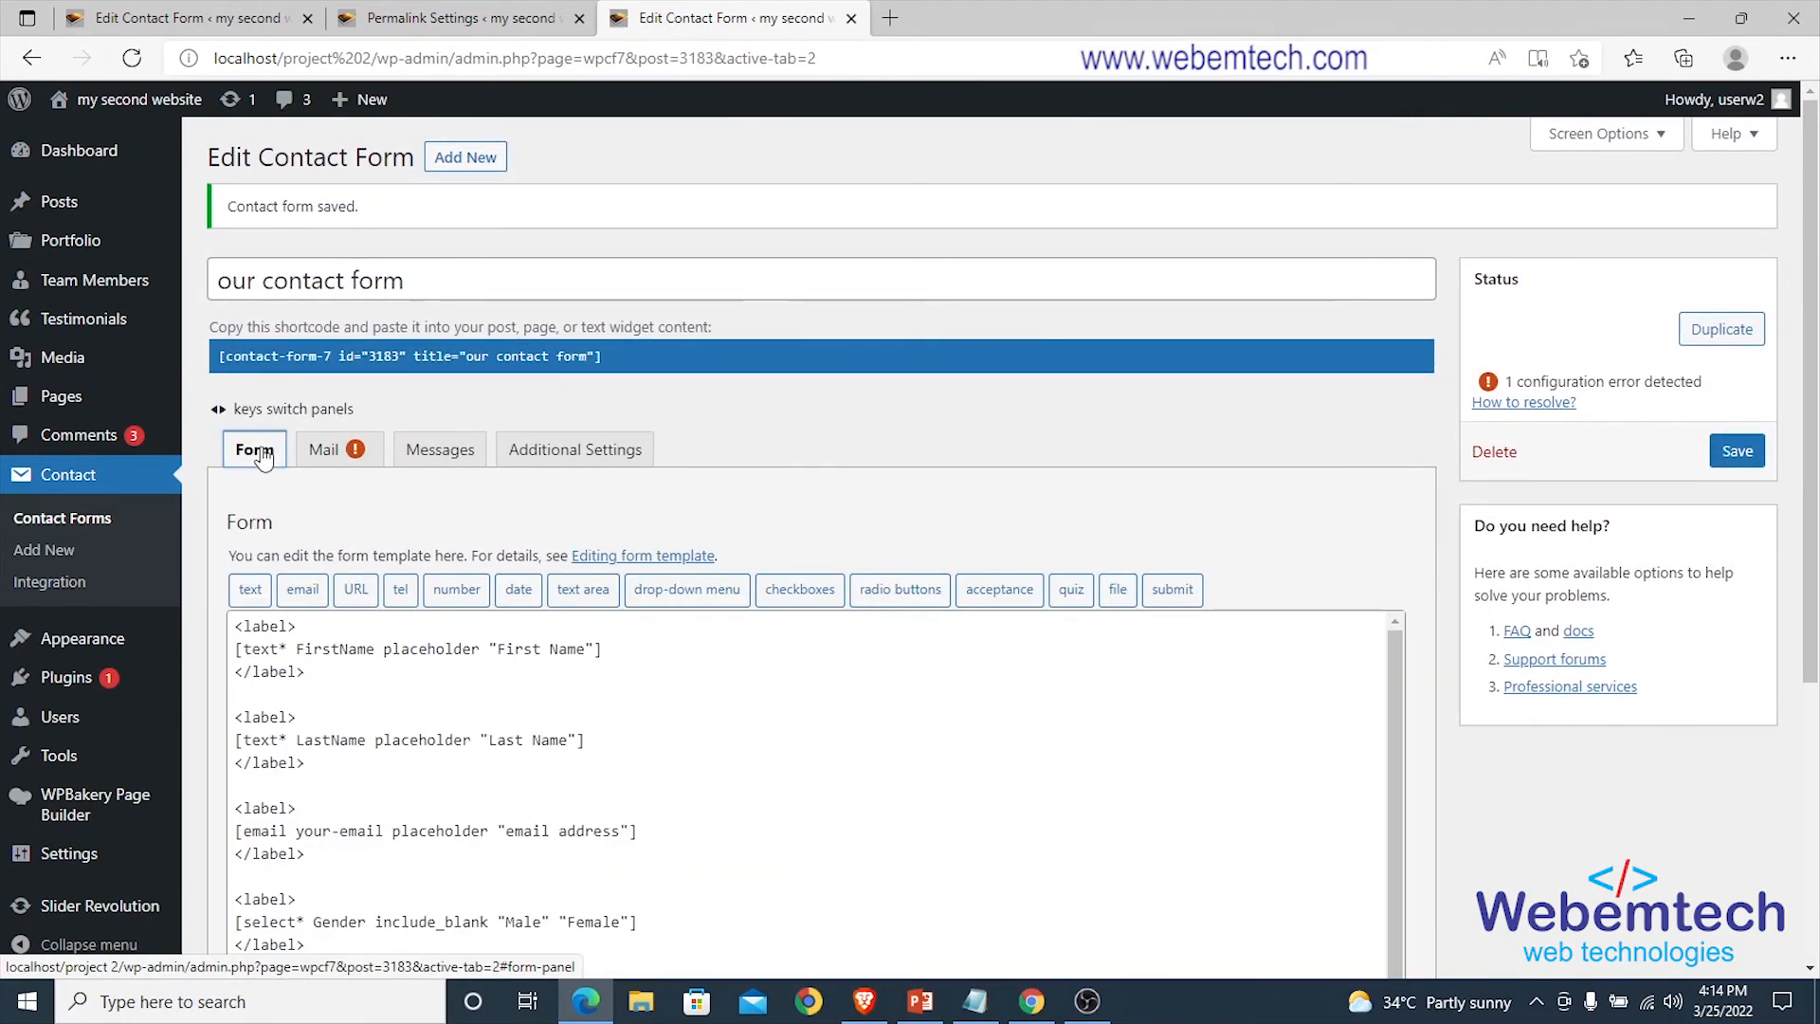
click(325, 455)
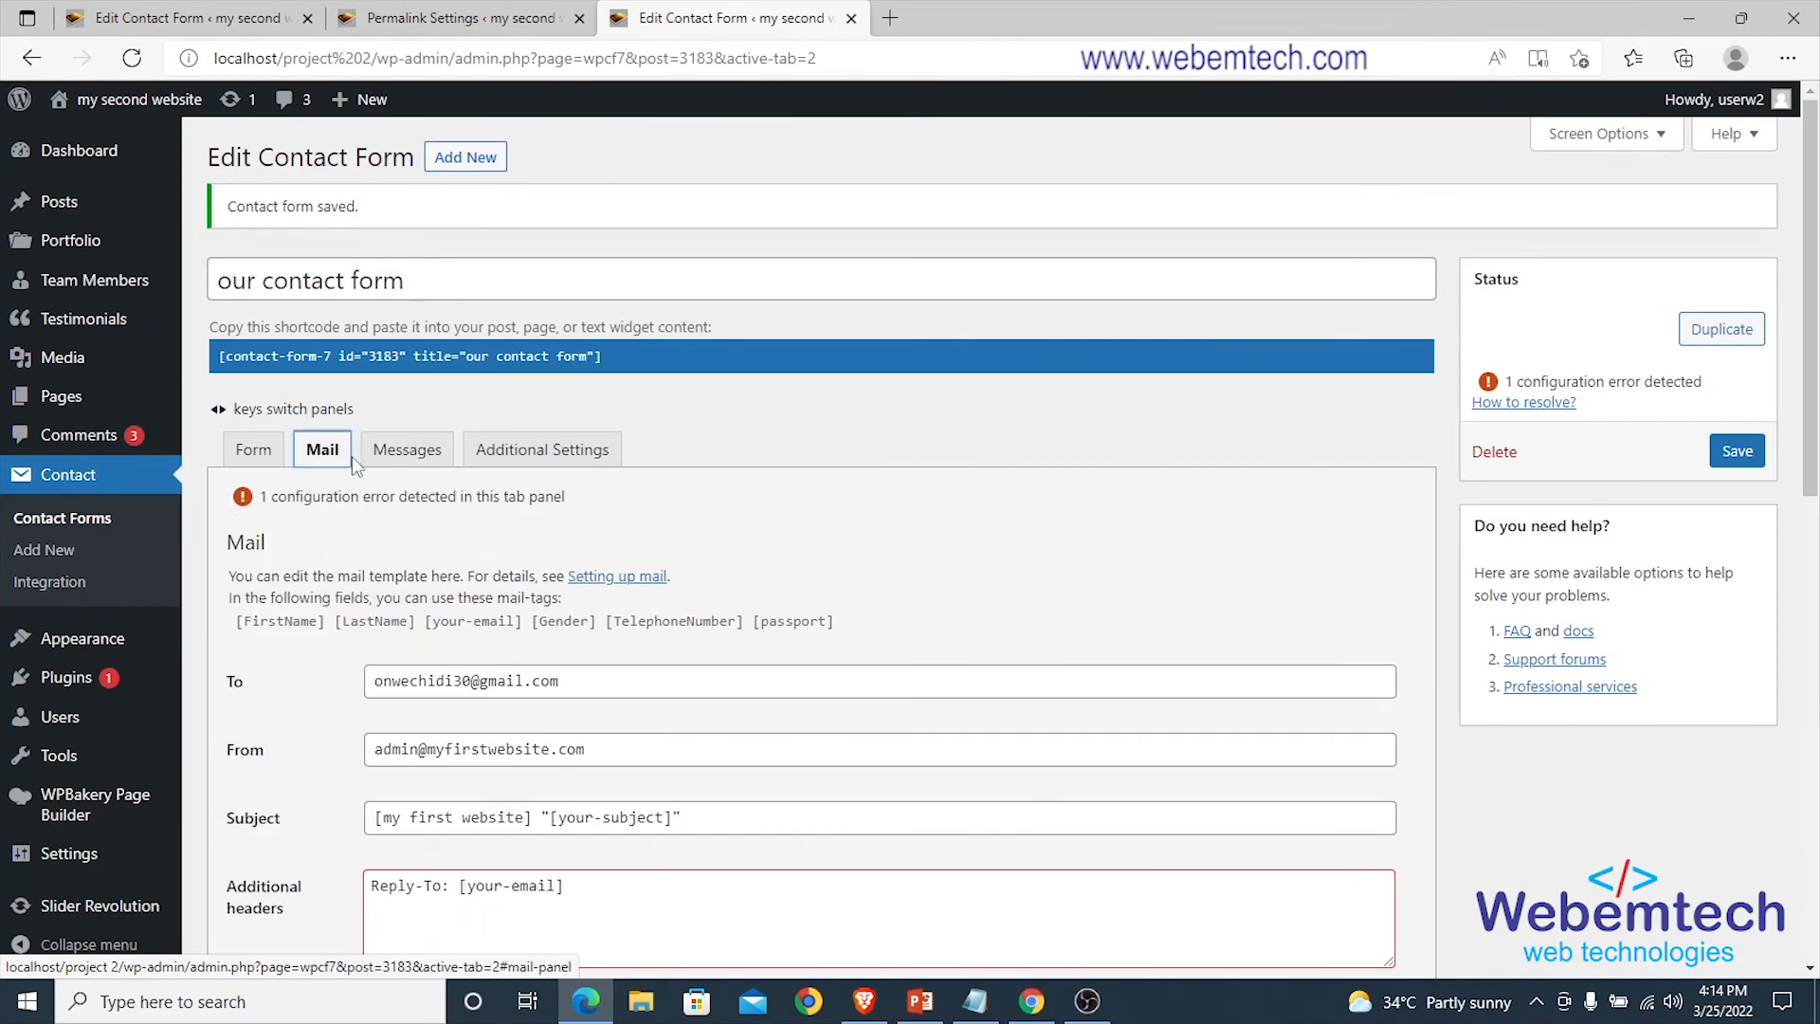
click(249, 456)
click(388, 356)
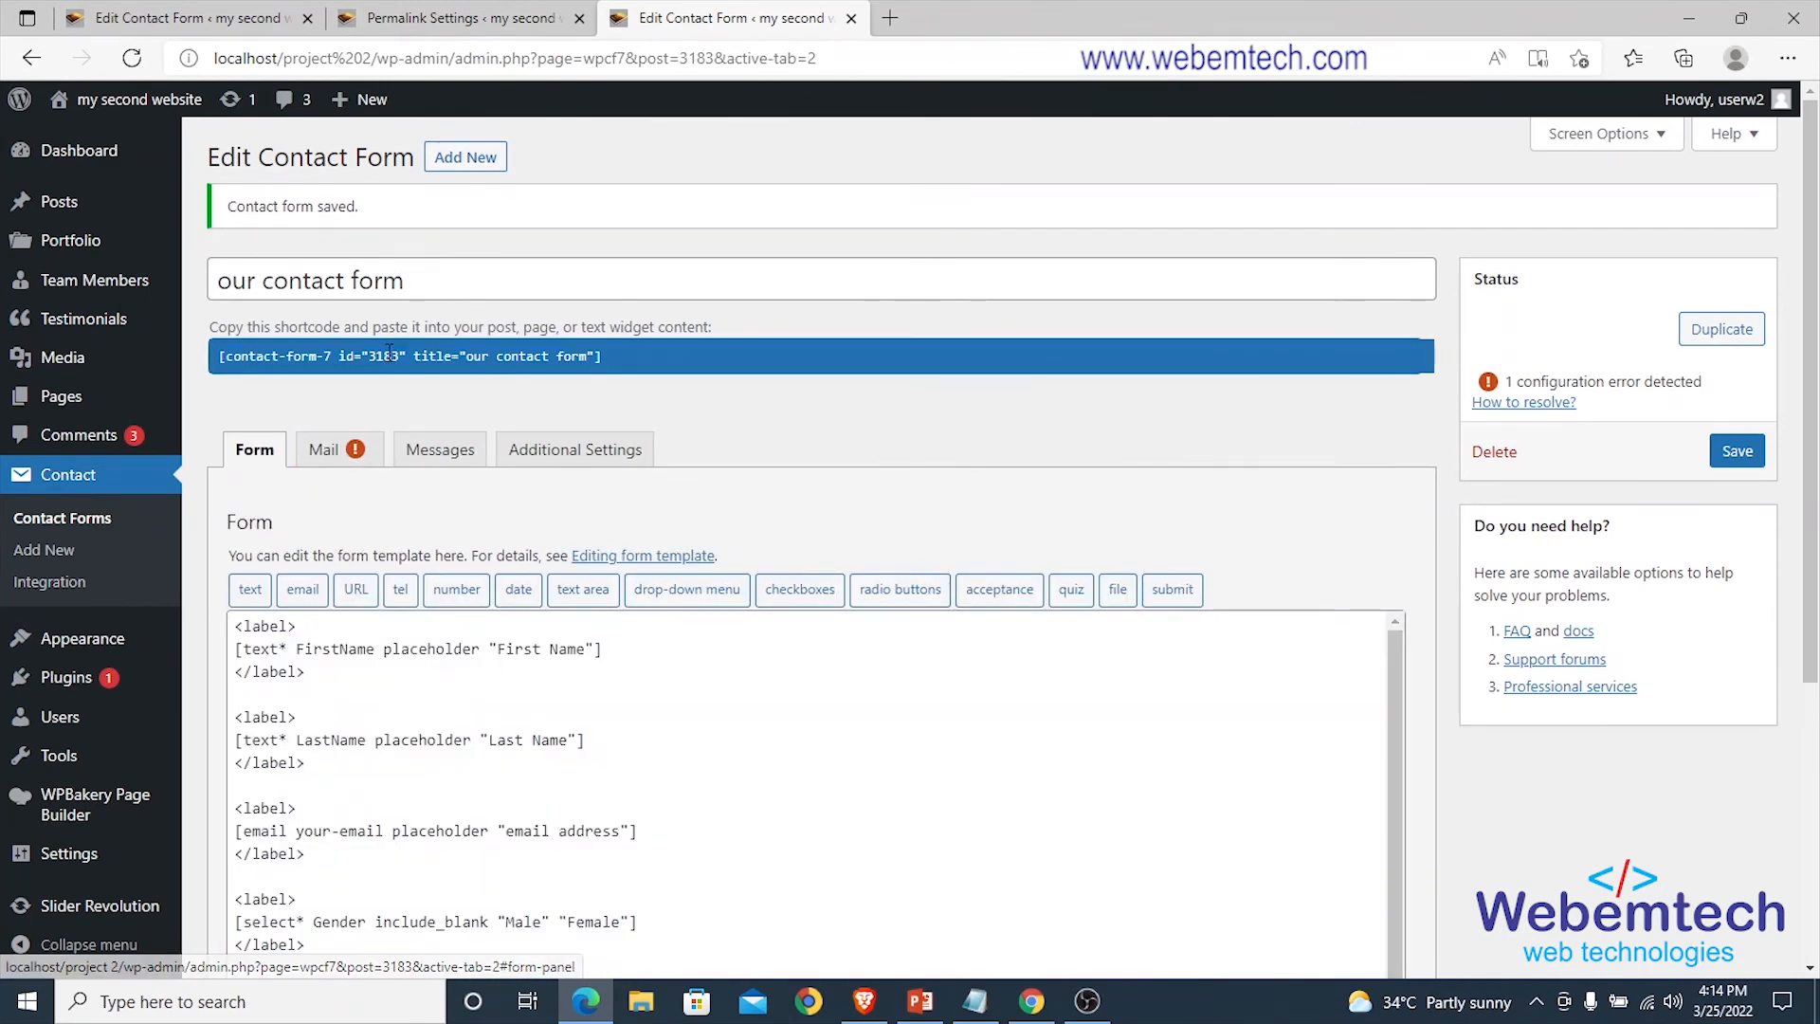
right_click(302, 360)
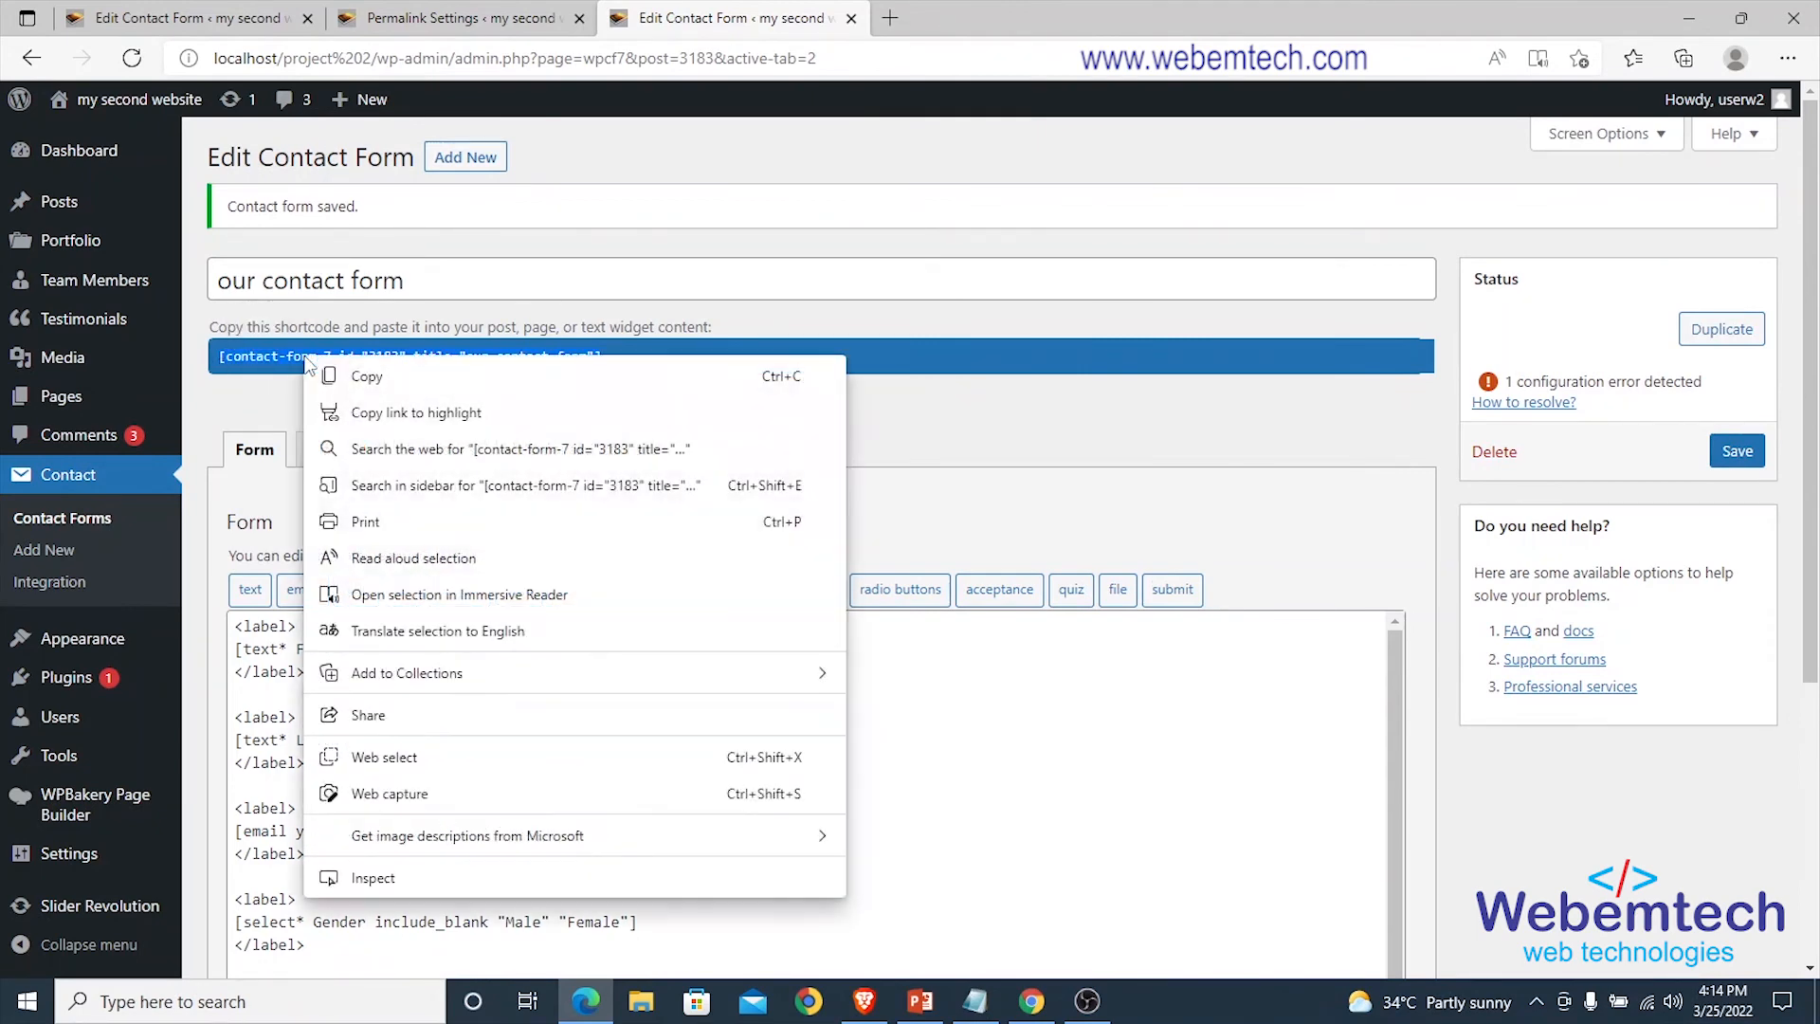
click(313, 368)
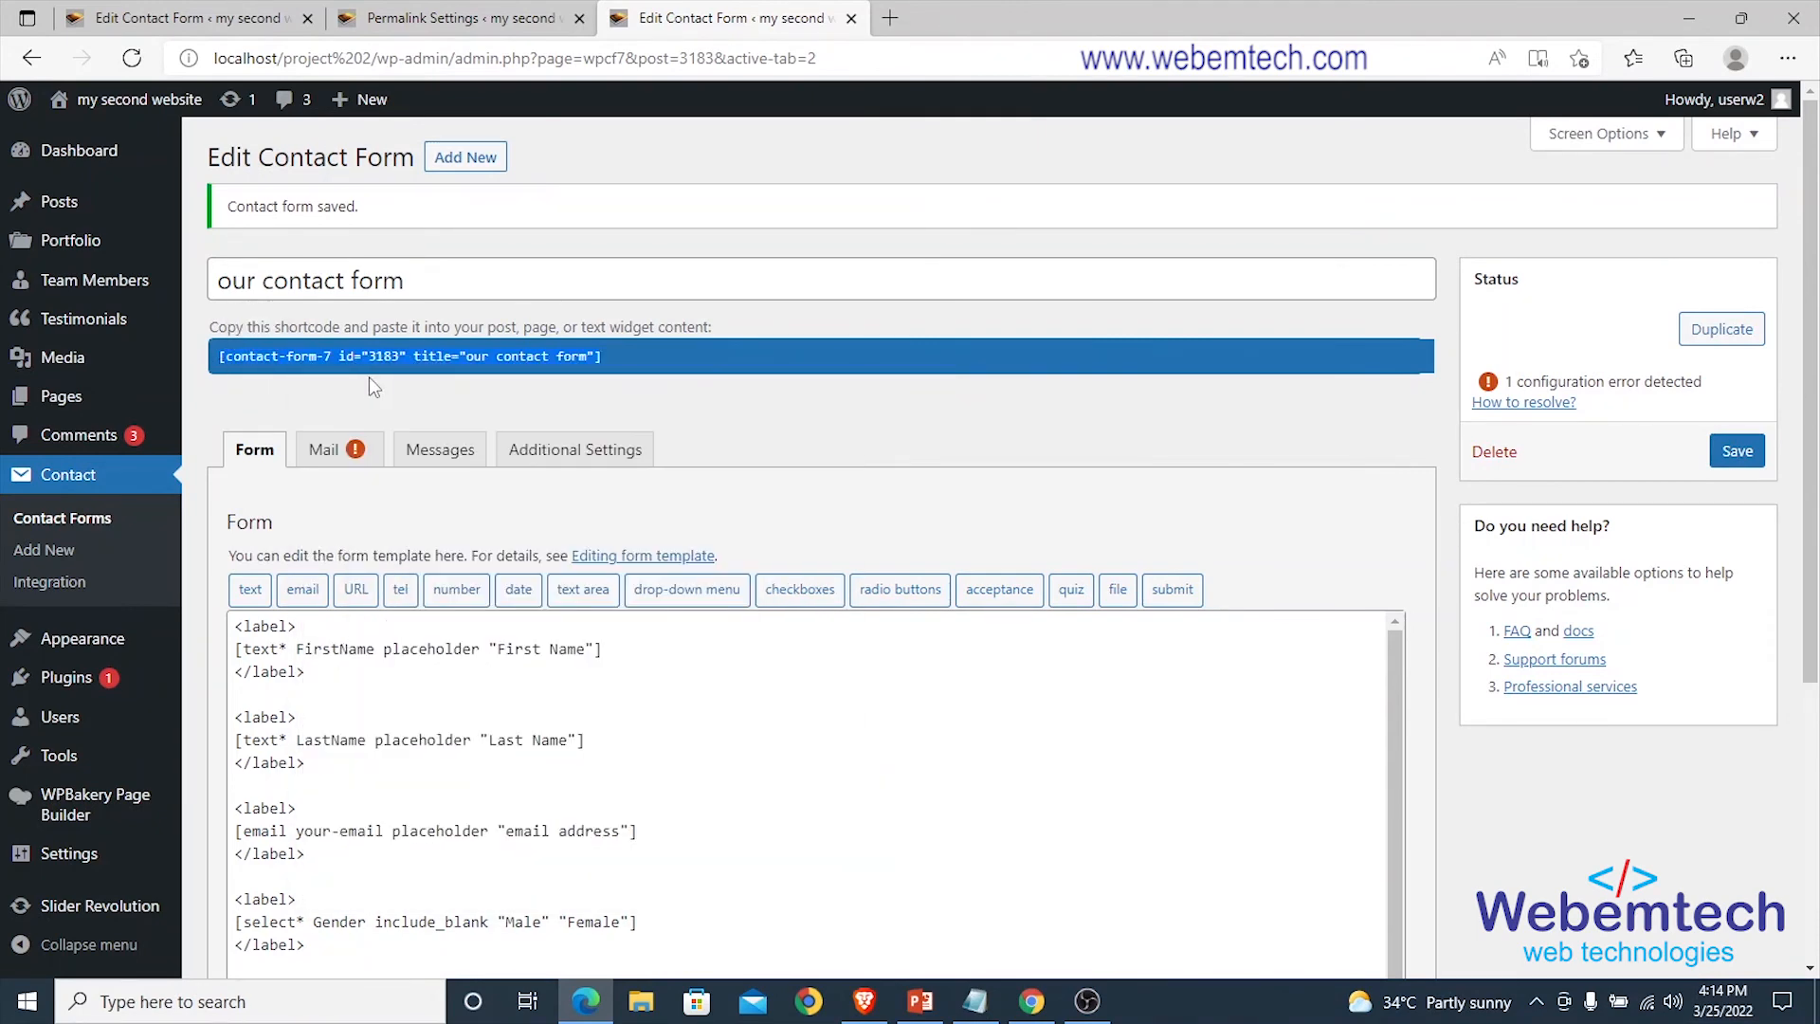
Close the permalink settings tab and open the Pages list in a new tab.
click(379, 21)
click(185, 18)
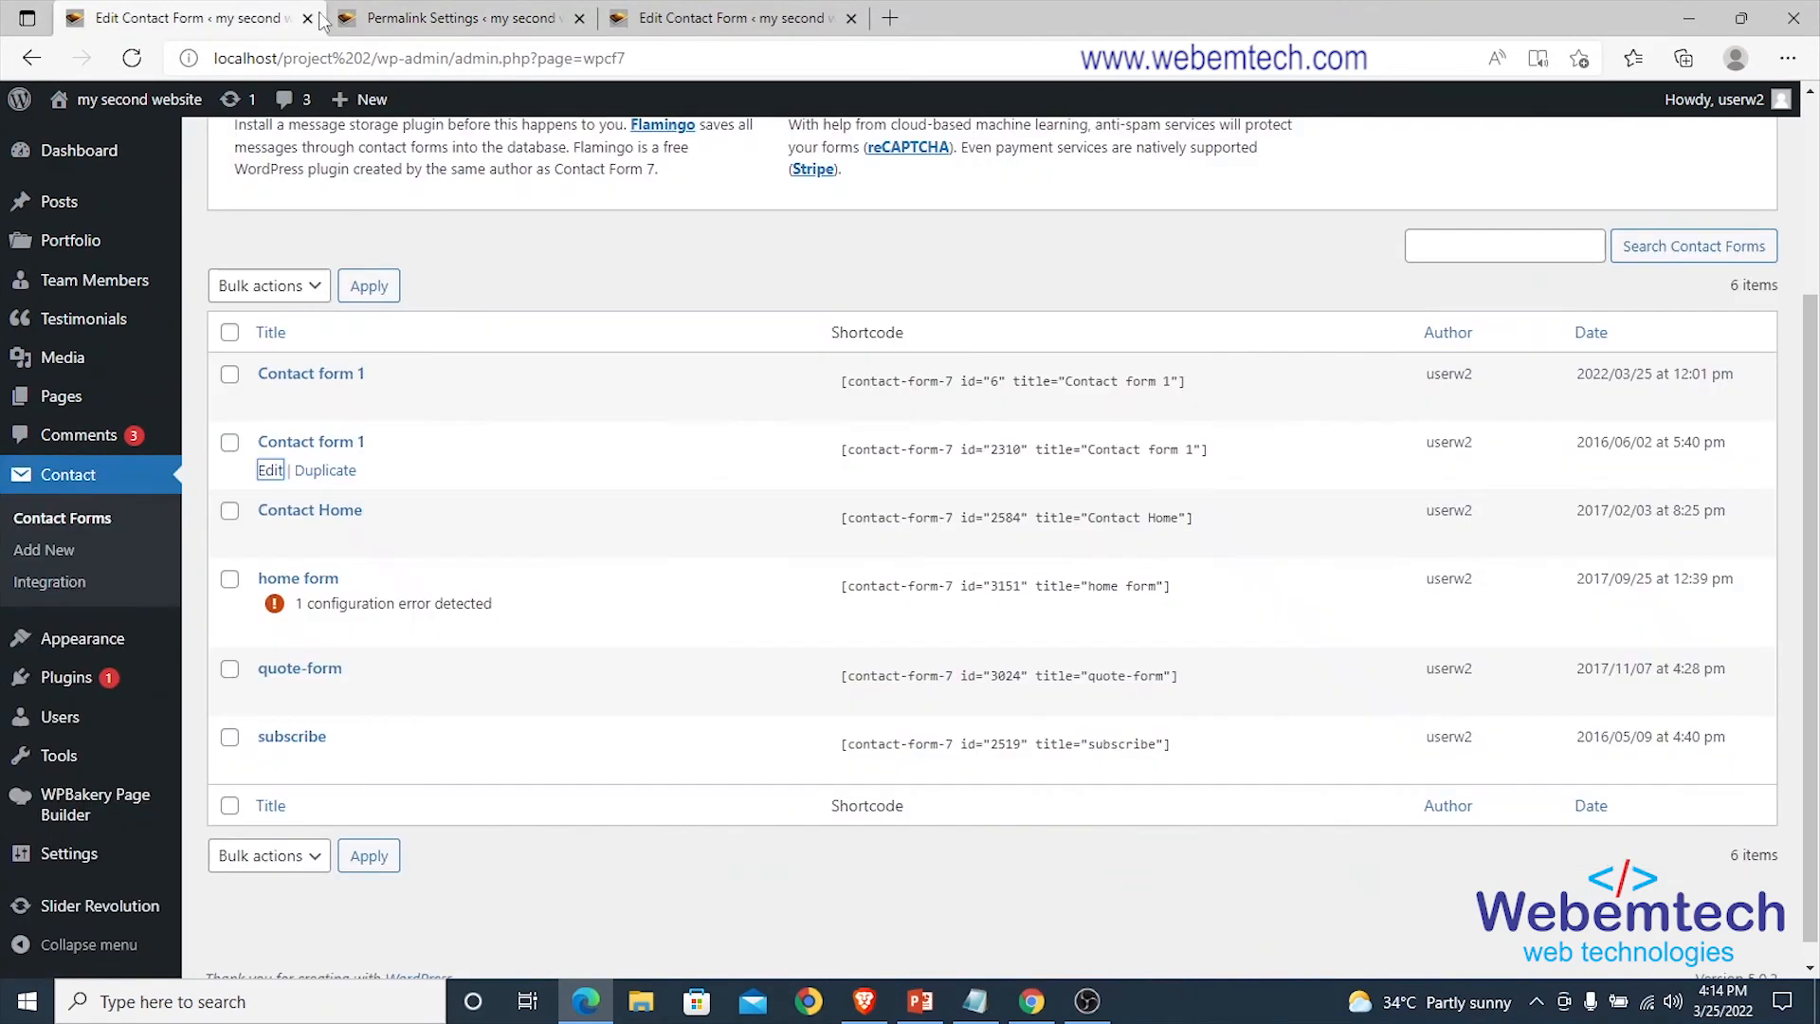
click(427, 18)
click(578, 19)
click(243, 20)
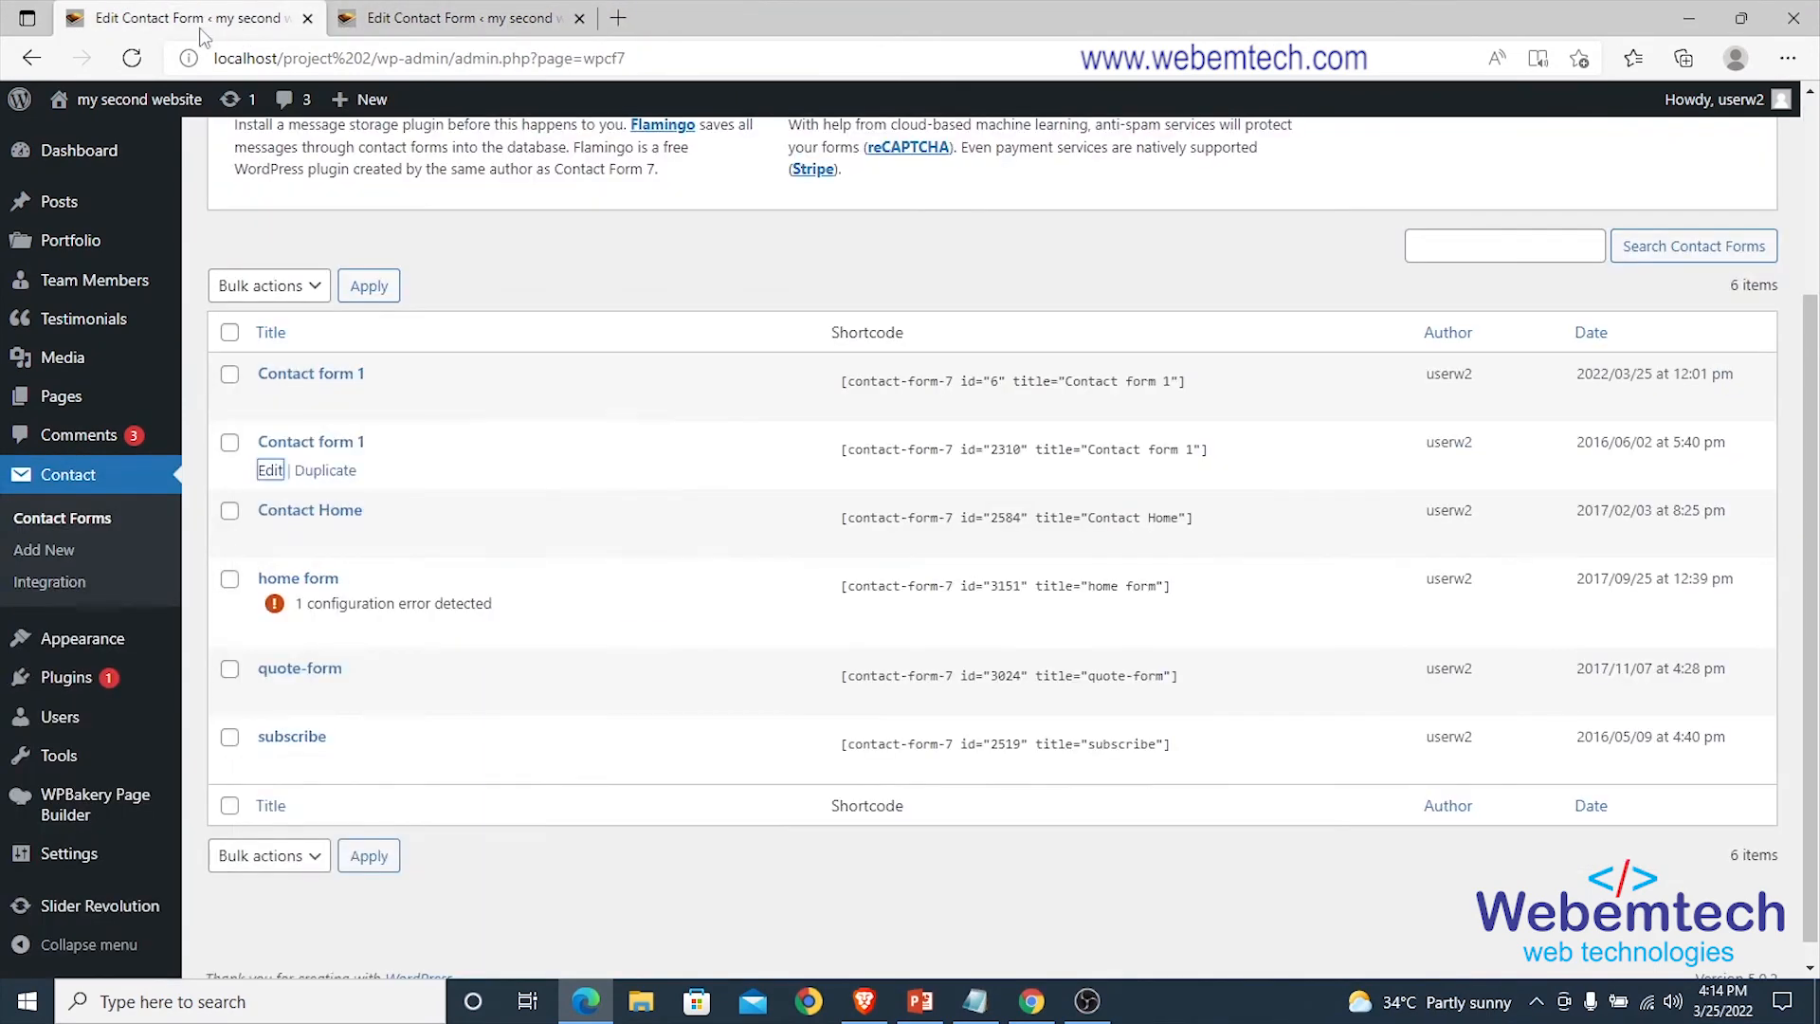
right_click(251, 398)
click(305, 413)
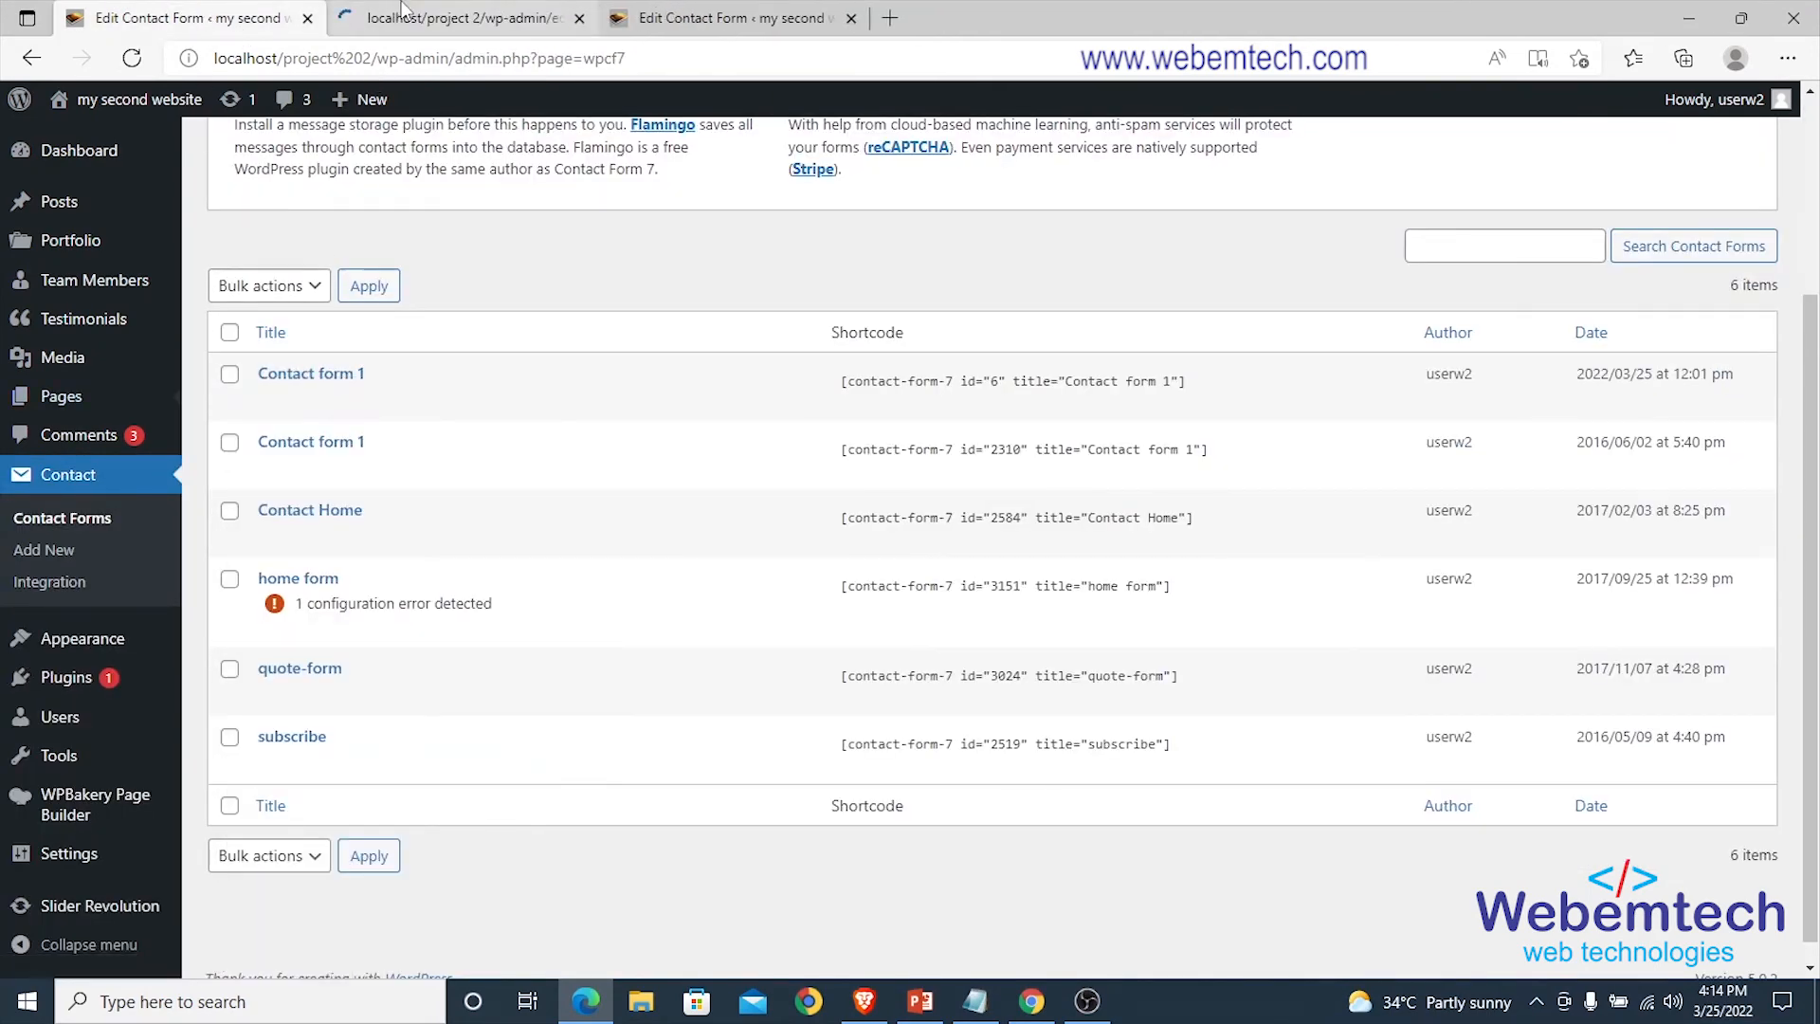
Open the Home page editor in a new tab and scroll through its WPBakery layout.
click(408, 19)
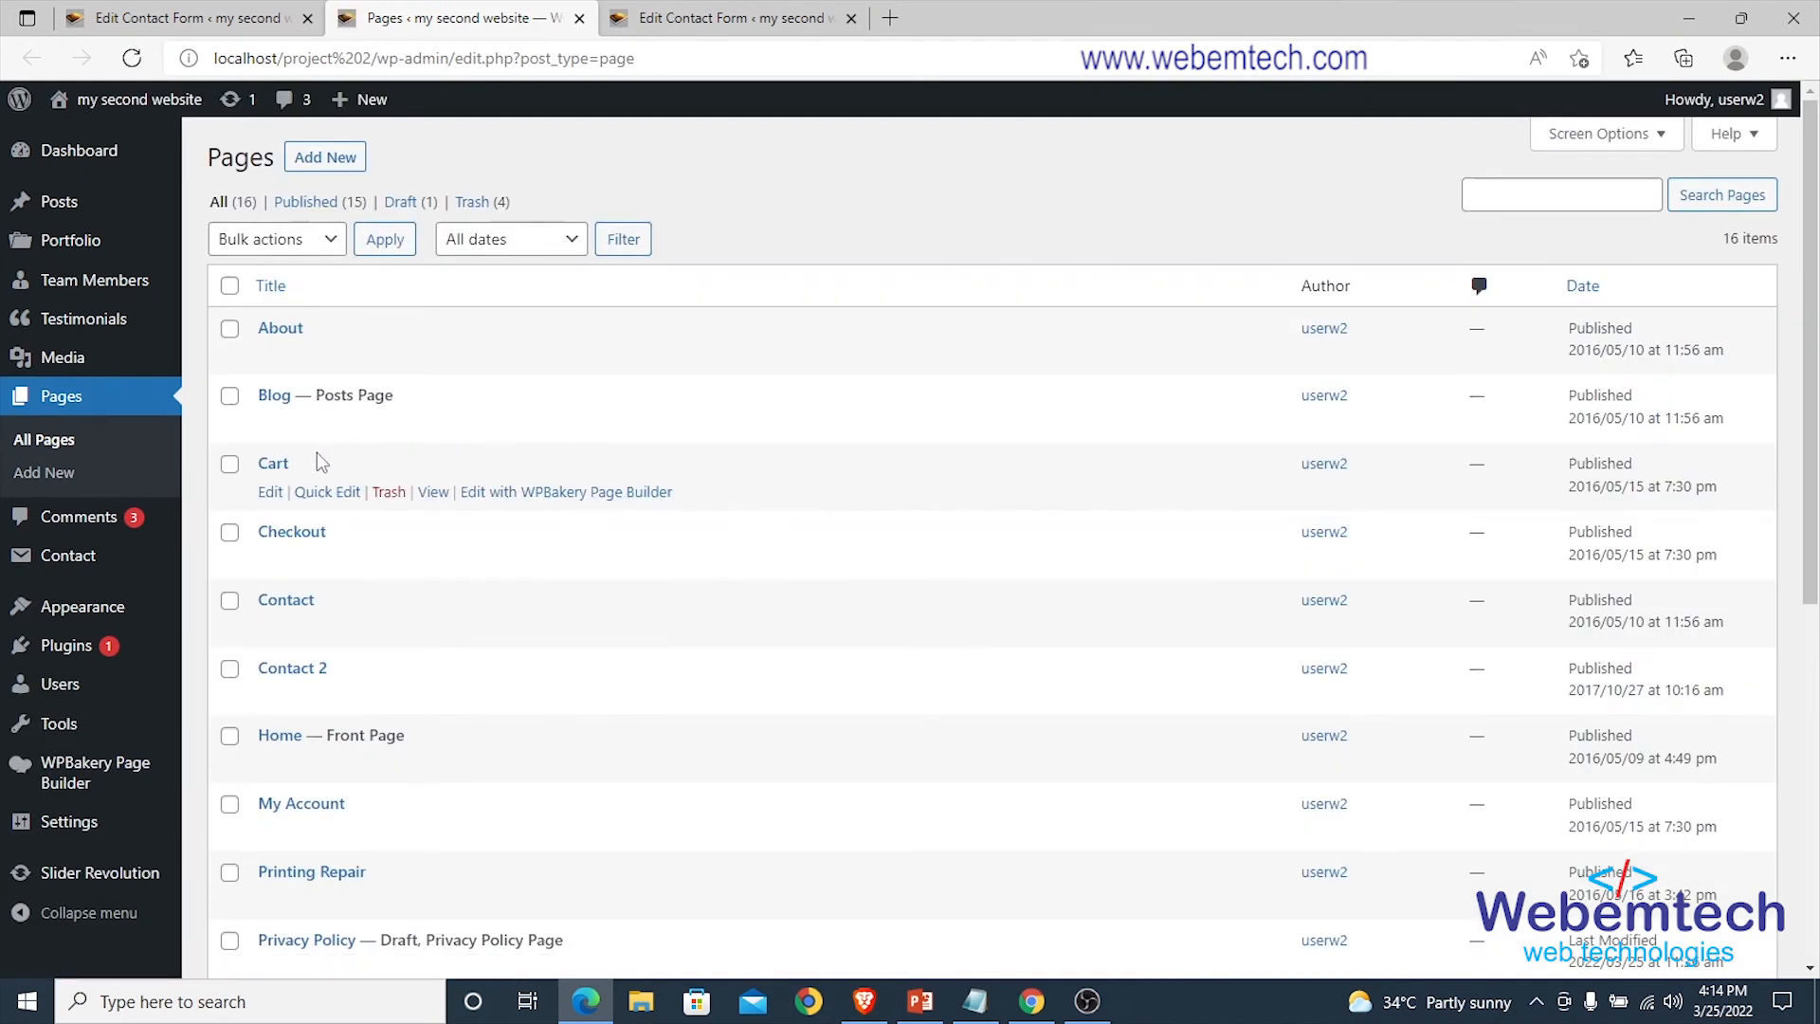
scroll(269, 629, down, 1)
right_click(269, 629)
click(408, 174)
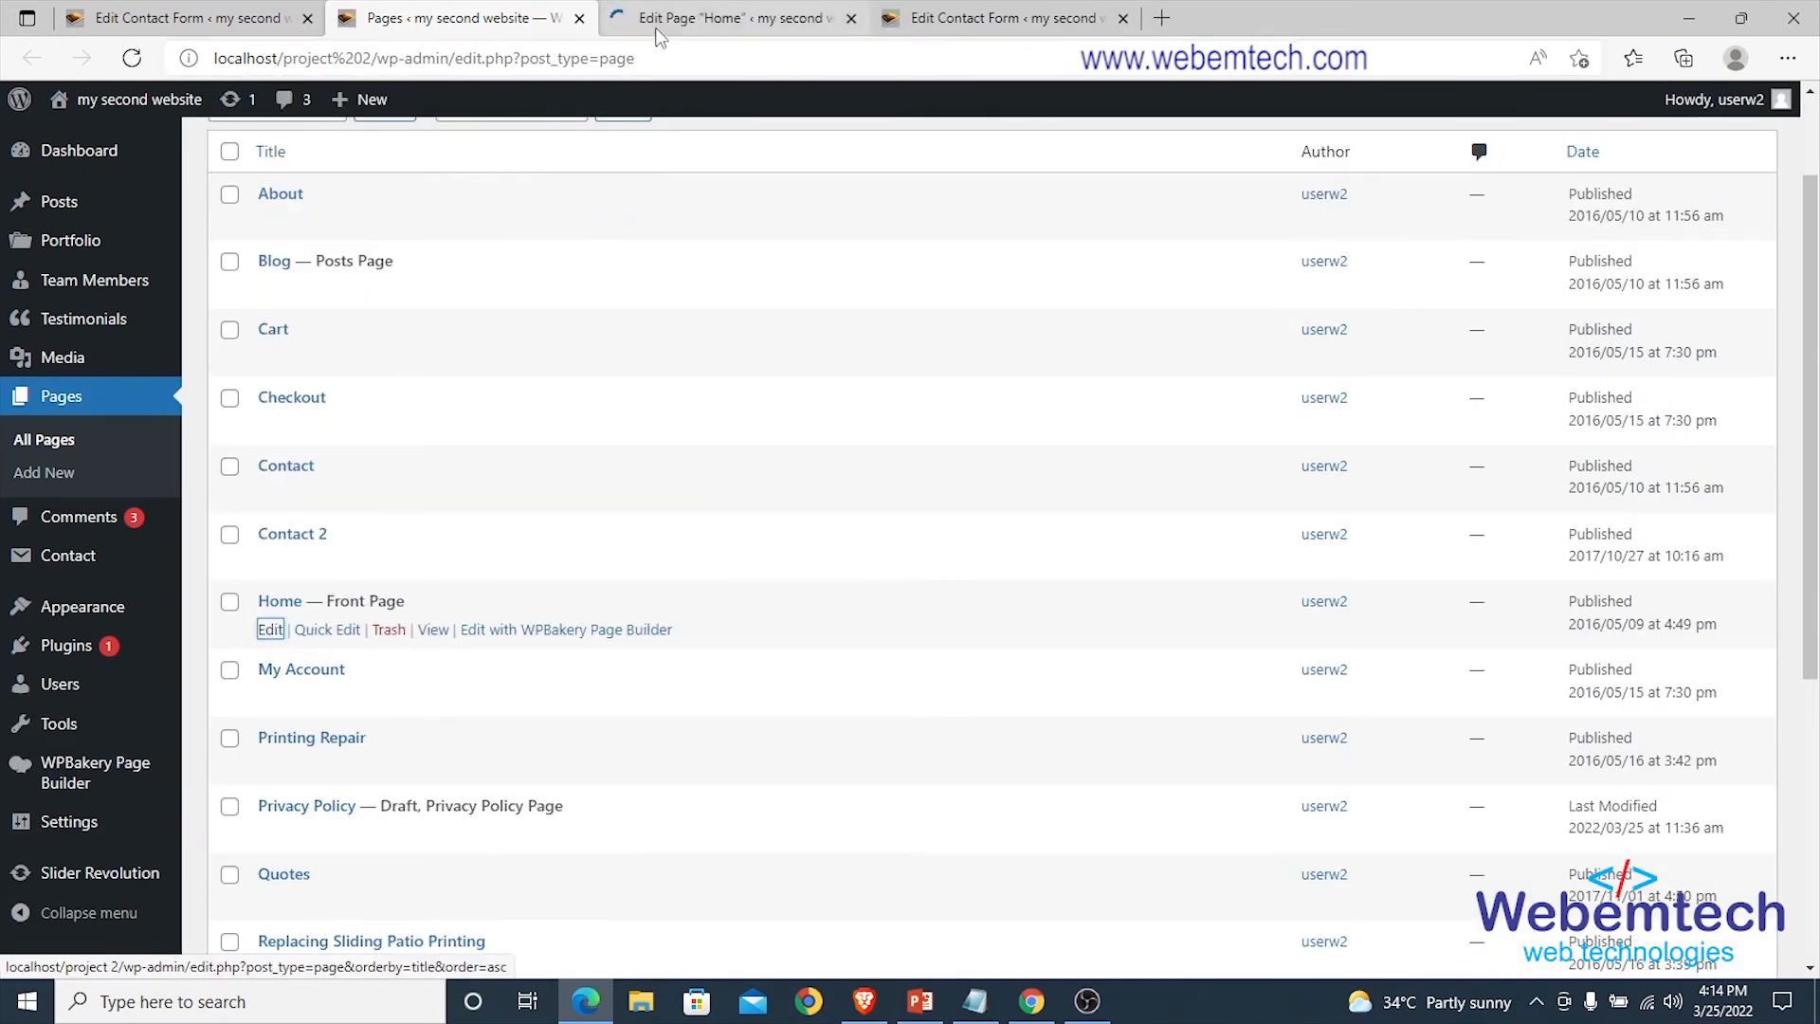
click(675, 24)
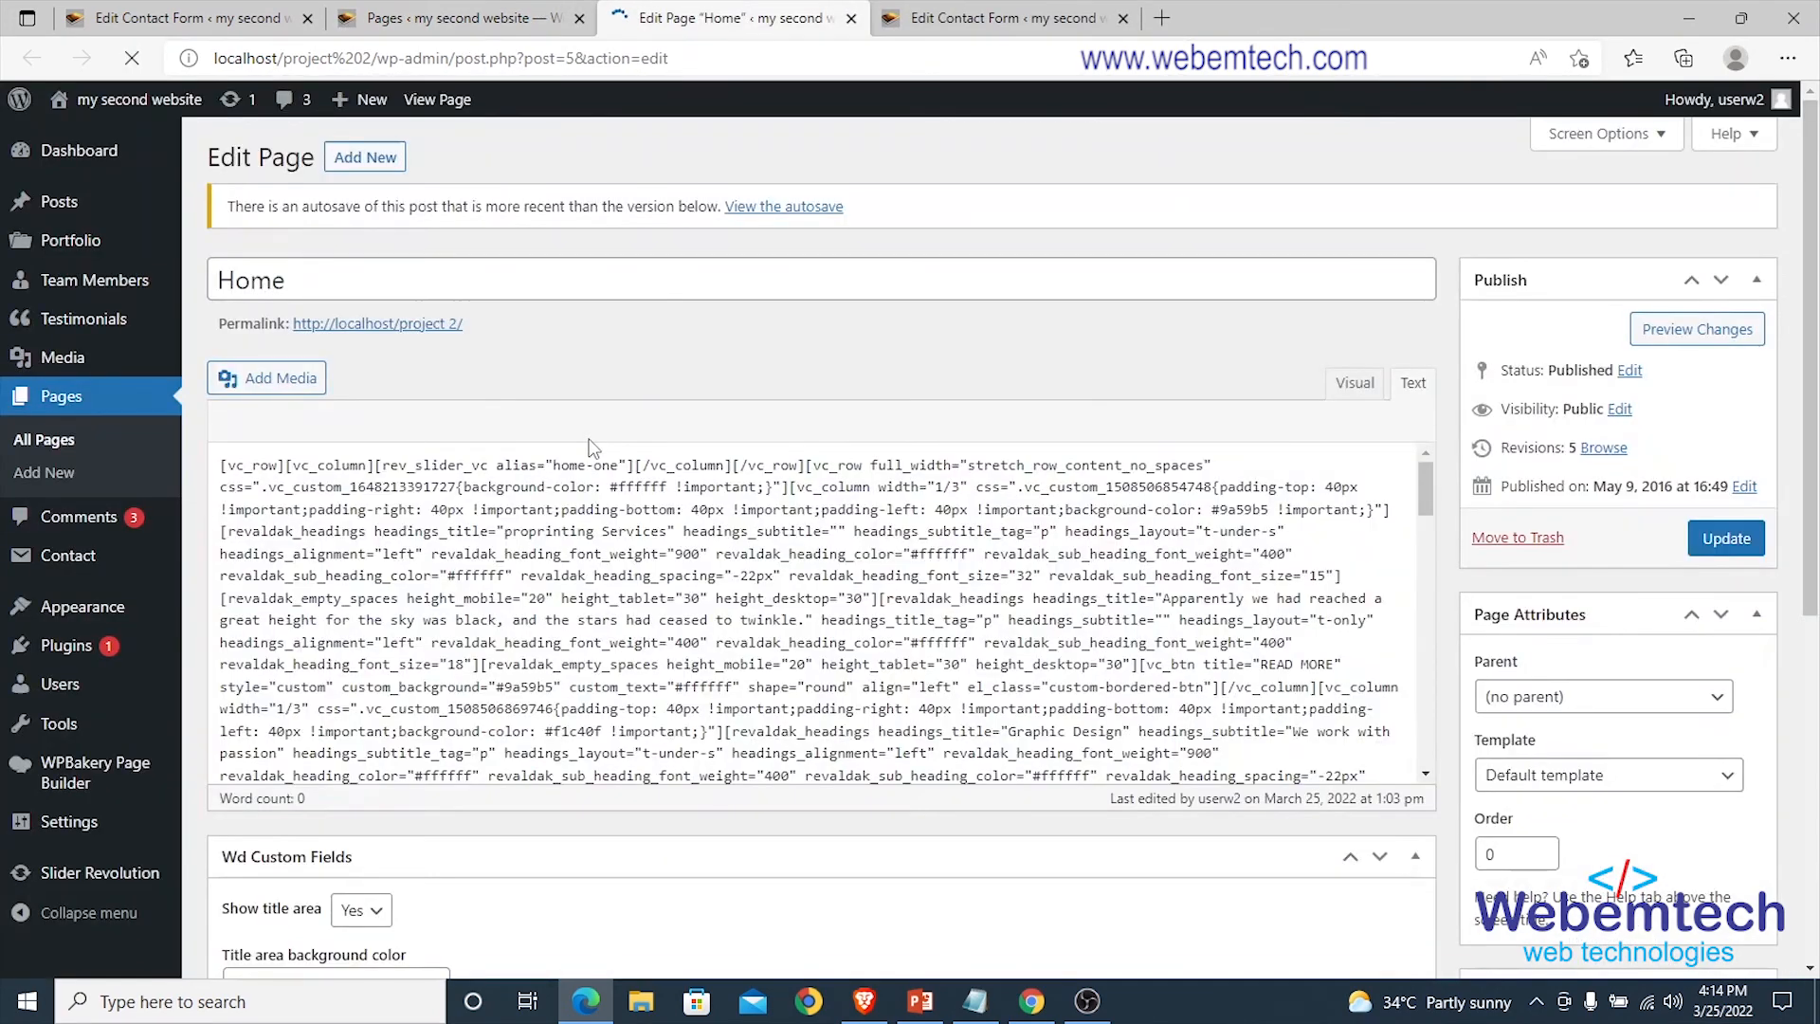
scroll(605, 508, down, 10)
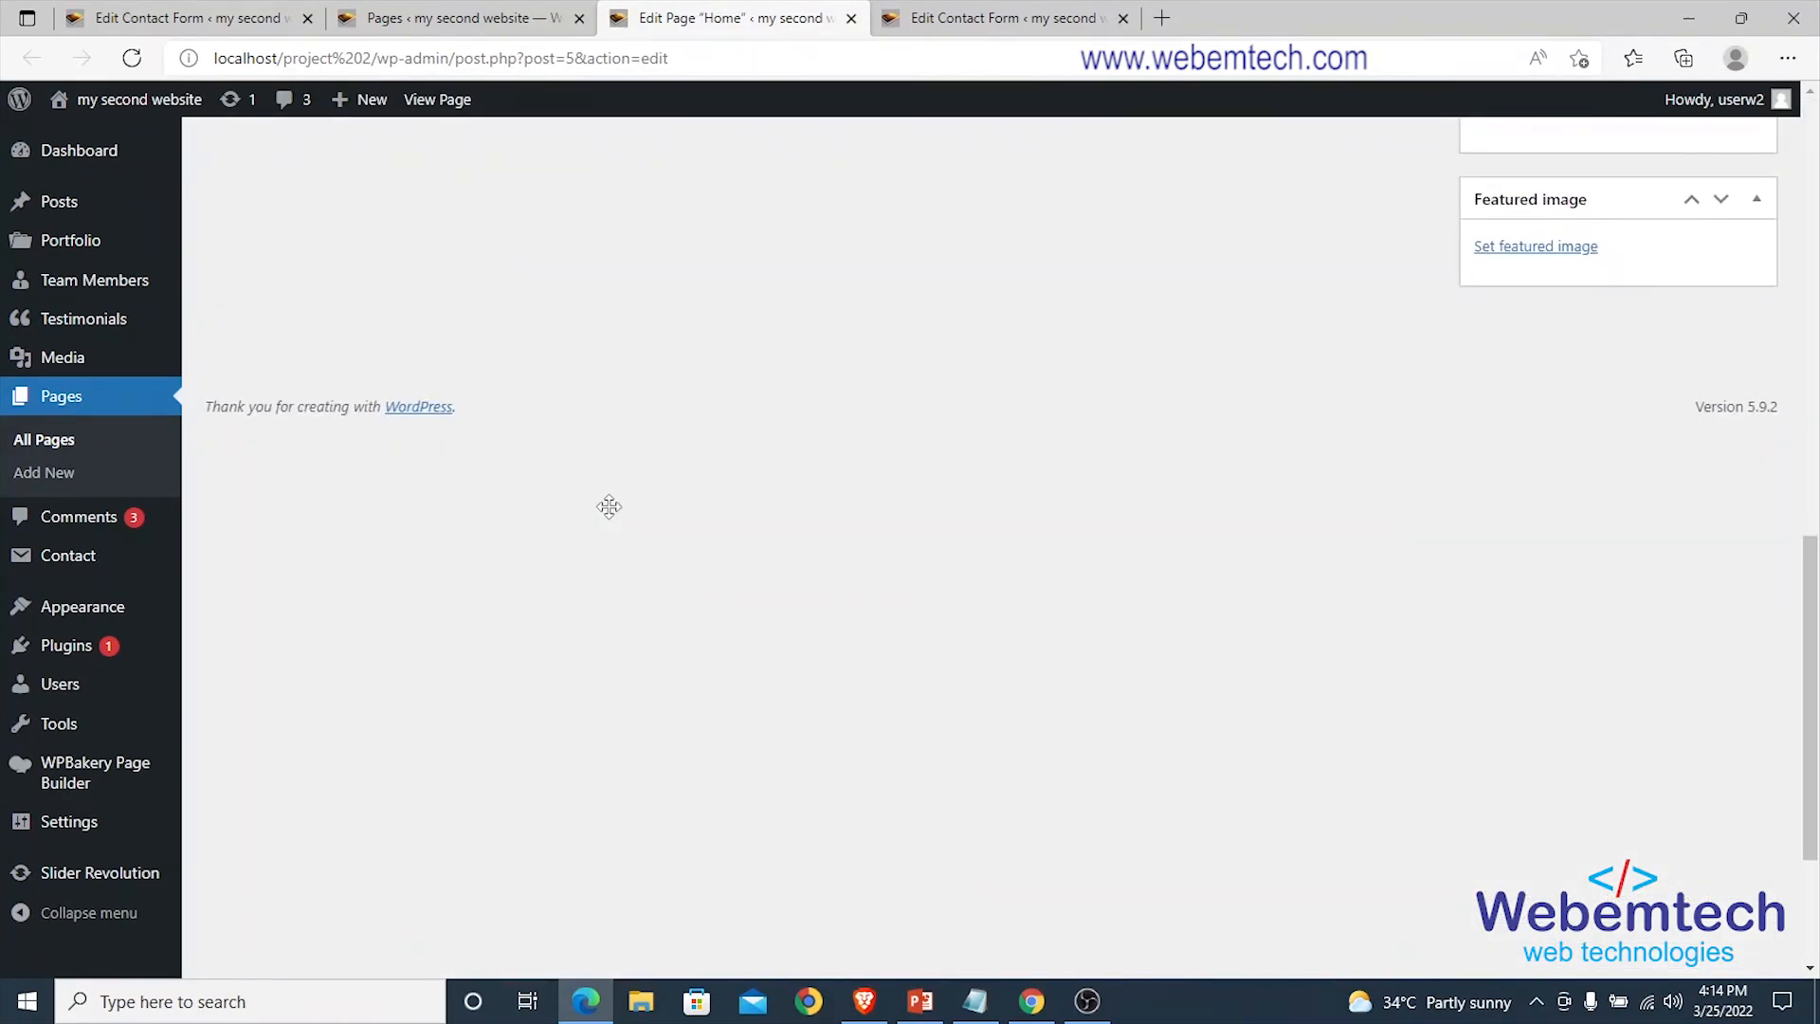
scroll(610, 507, up, 6)
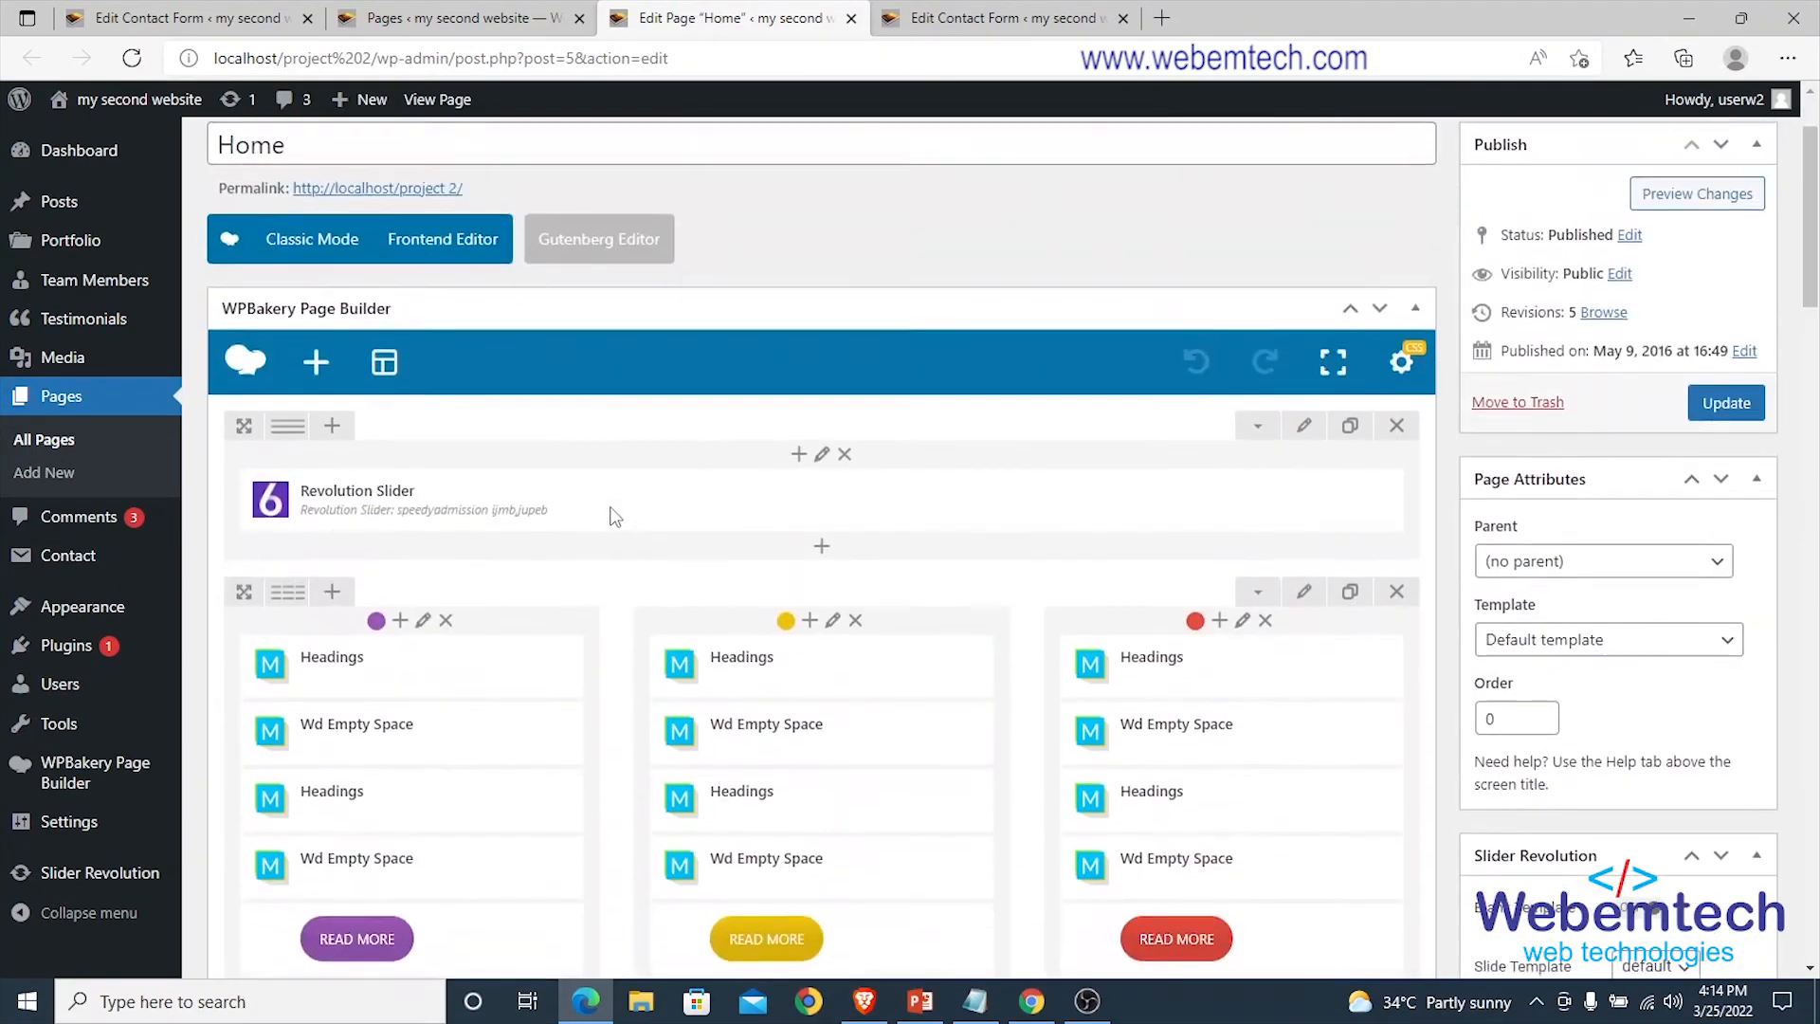
scroll(612, 515, down, 11)
scroll(612, 517, down, 15)
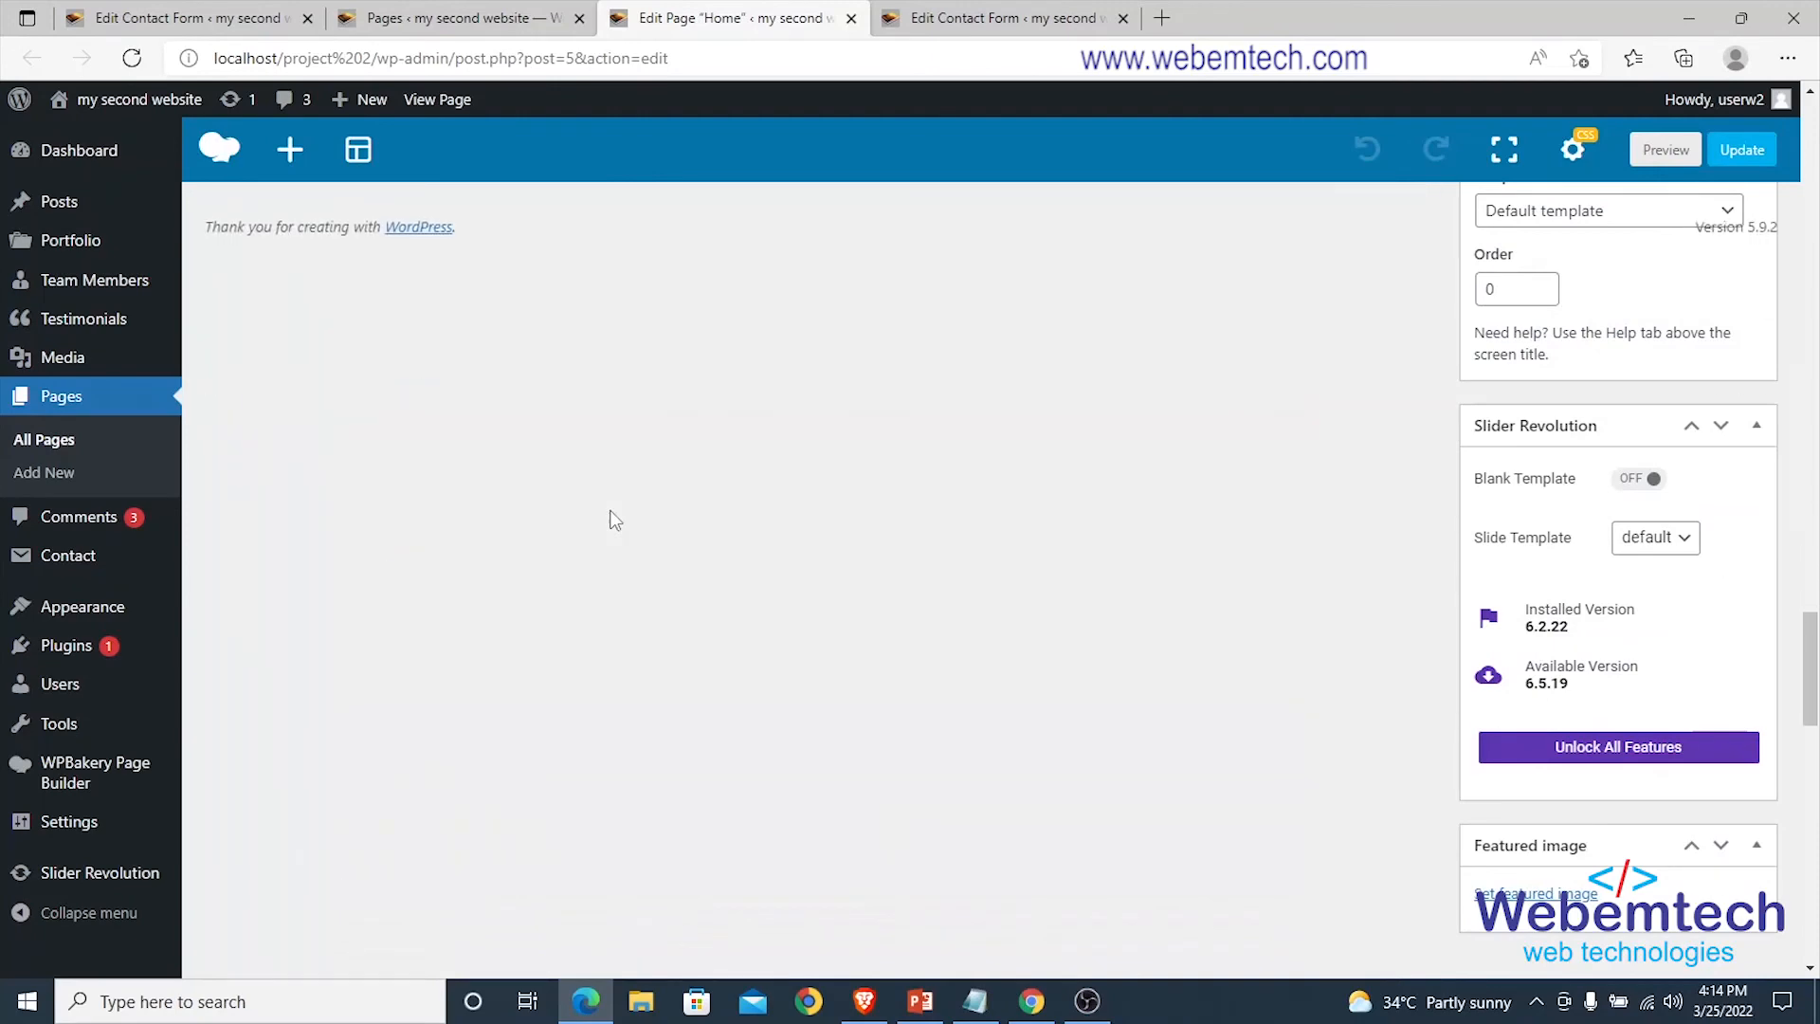
scroll(613, 518, up, 10)
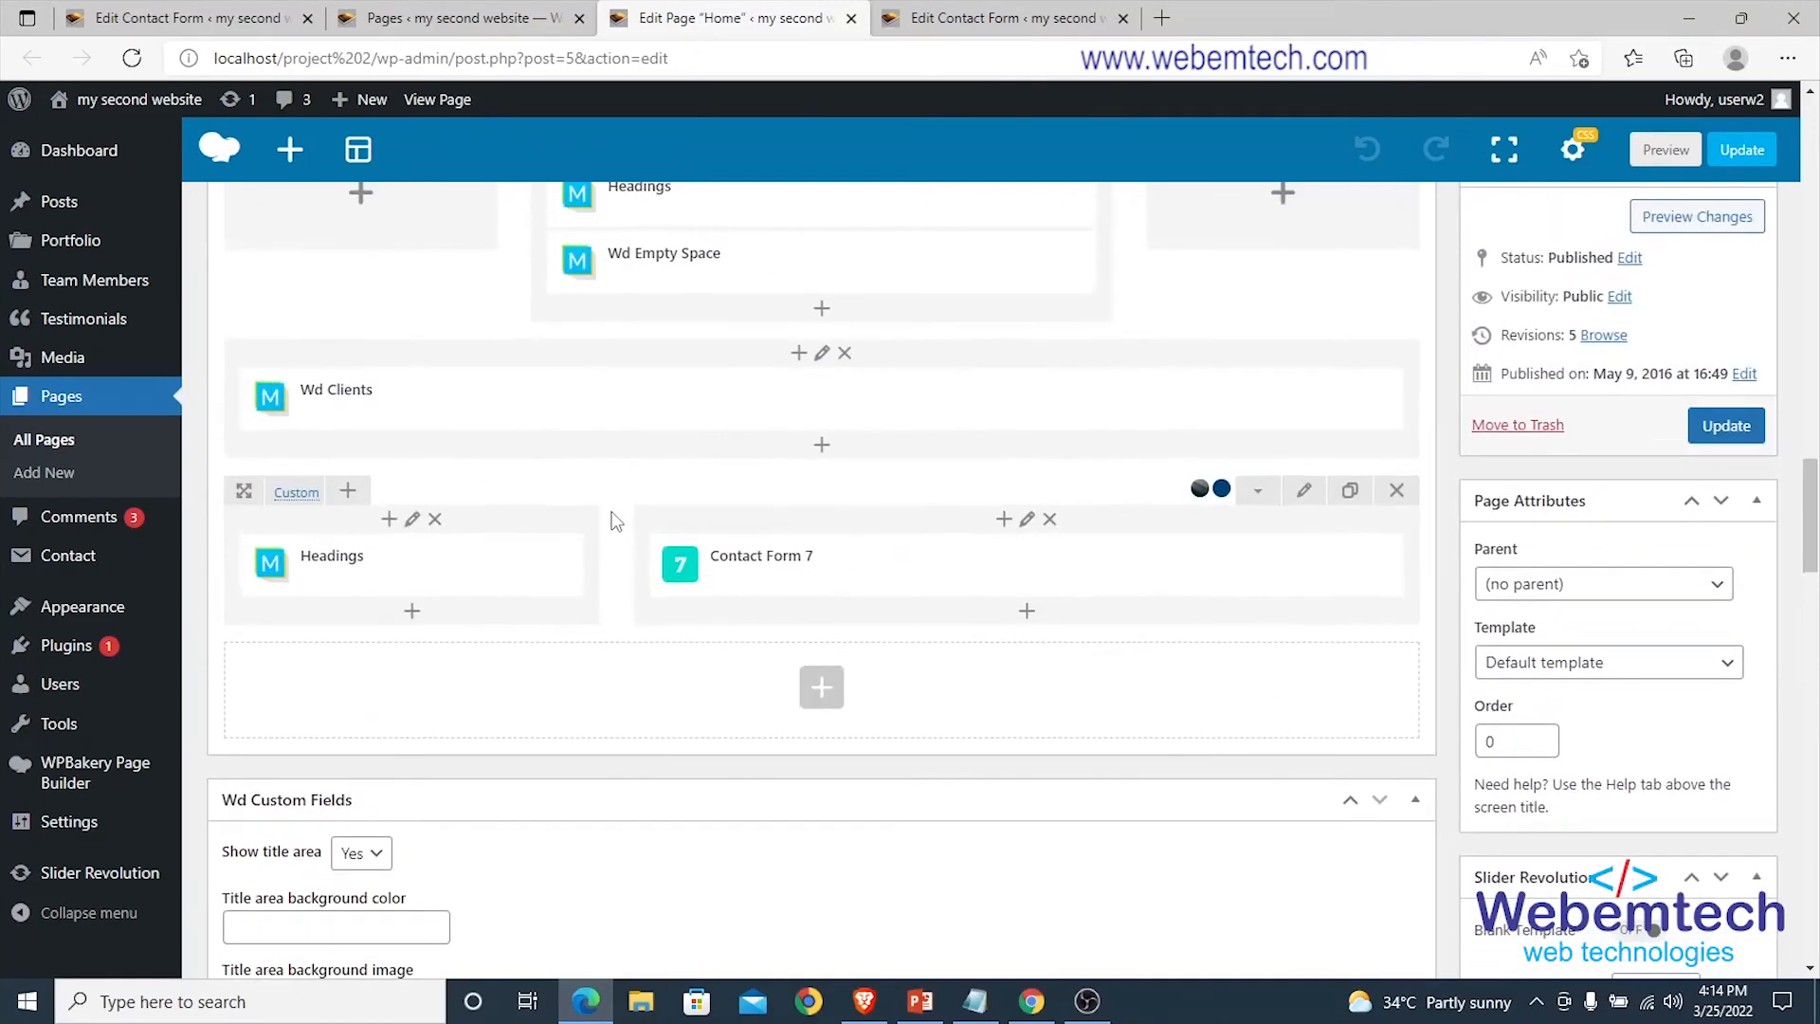
Add a Contact Form 7 element set to 'our contact form' below Home's rows, then update the page.
click(821, 686)
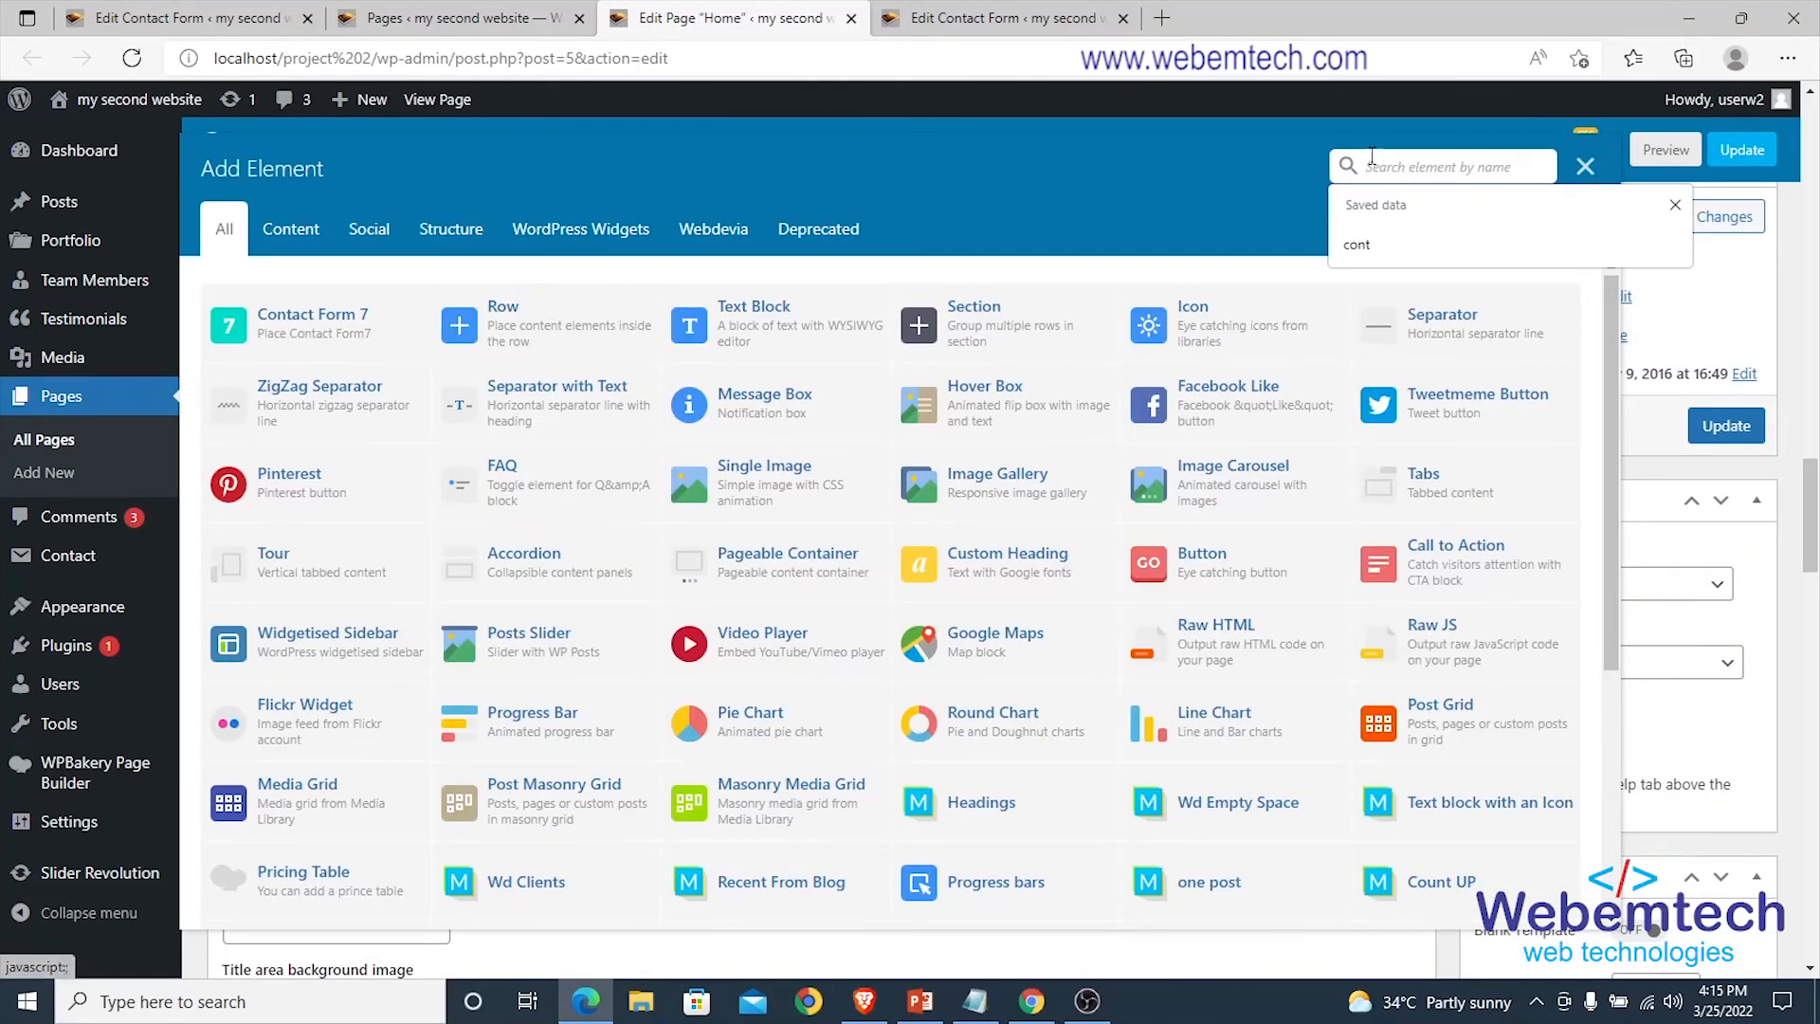
click(1374, 237)
click(348, 327)
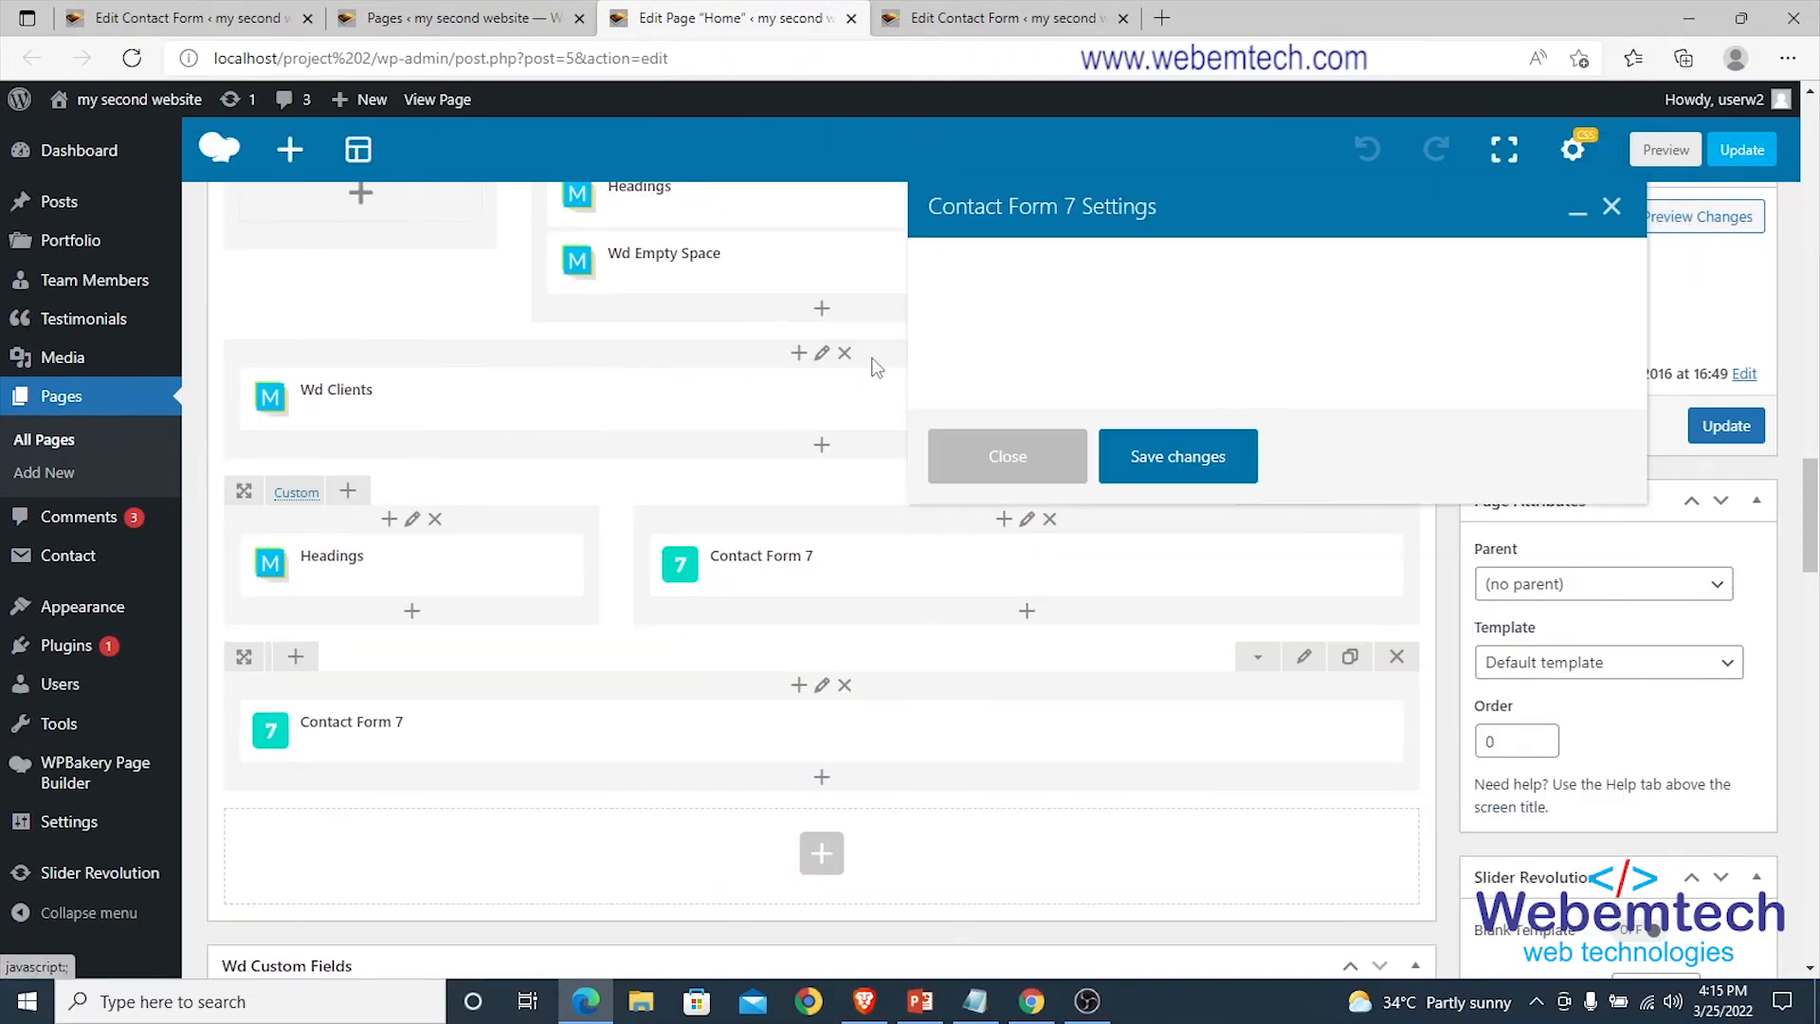
click(1122, 332)
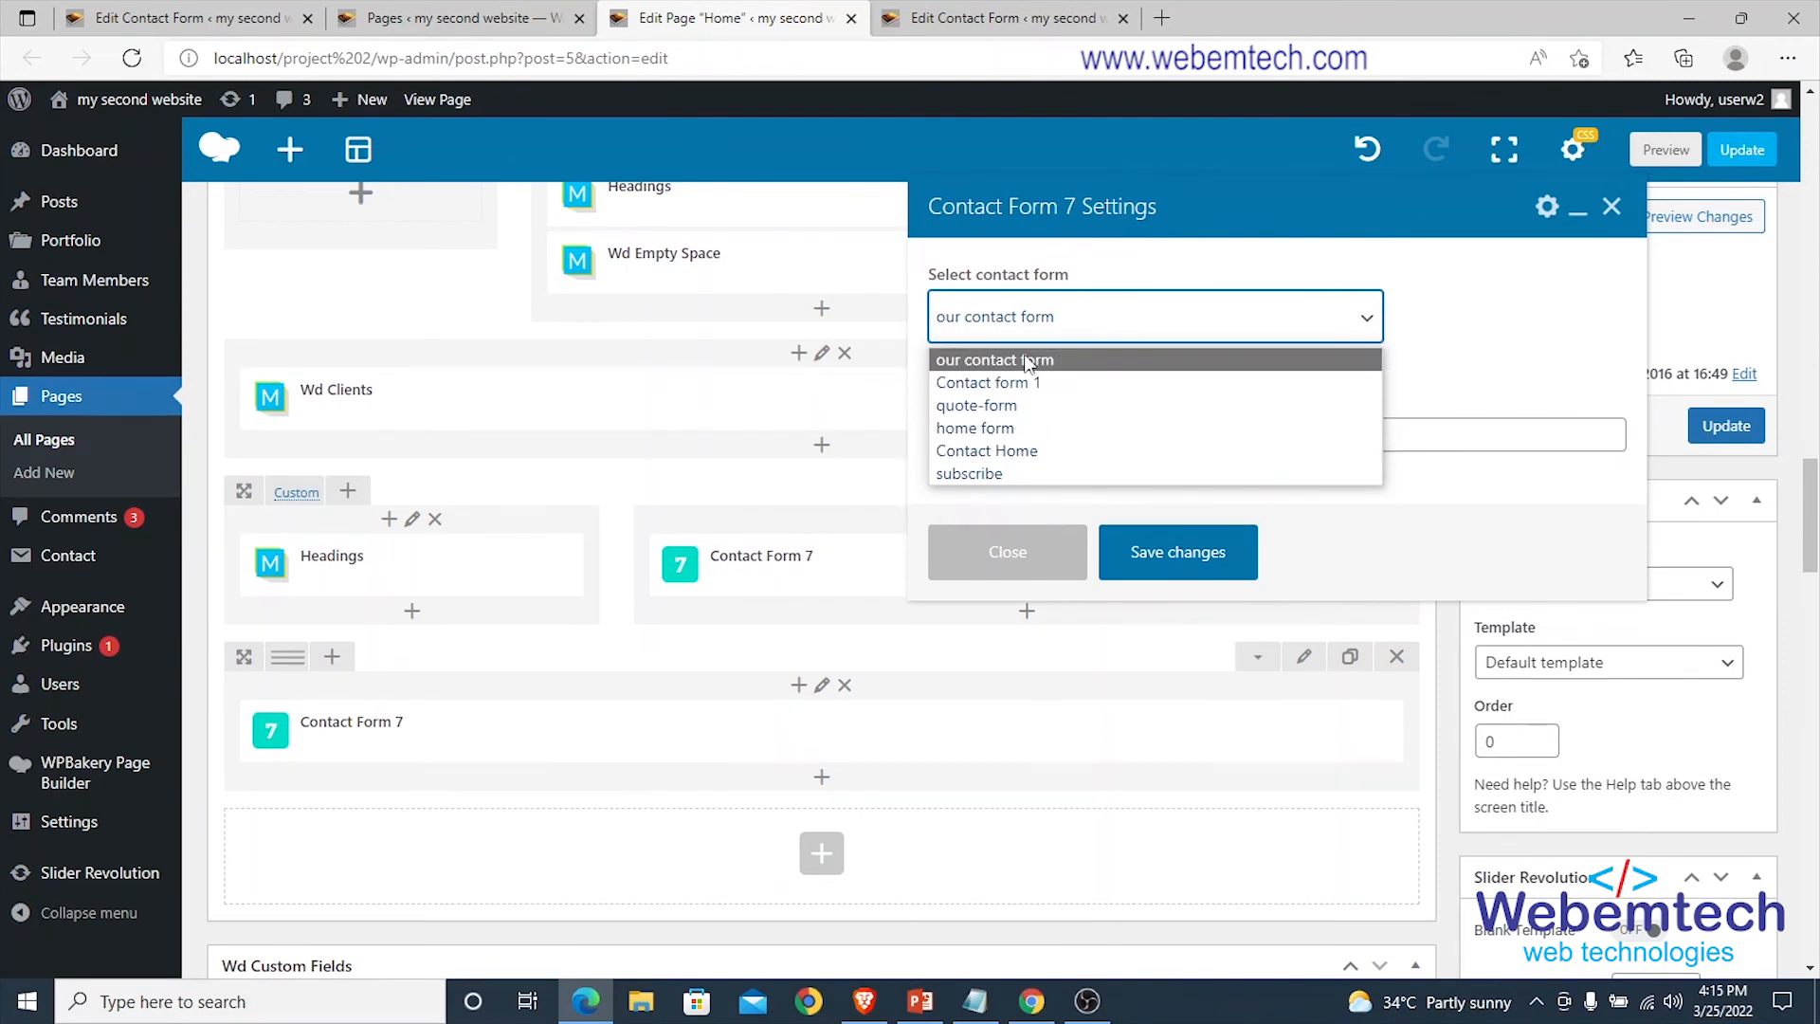
click(1033, 361)
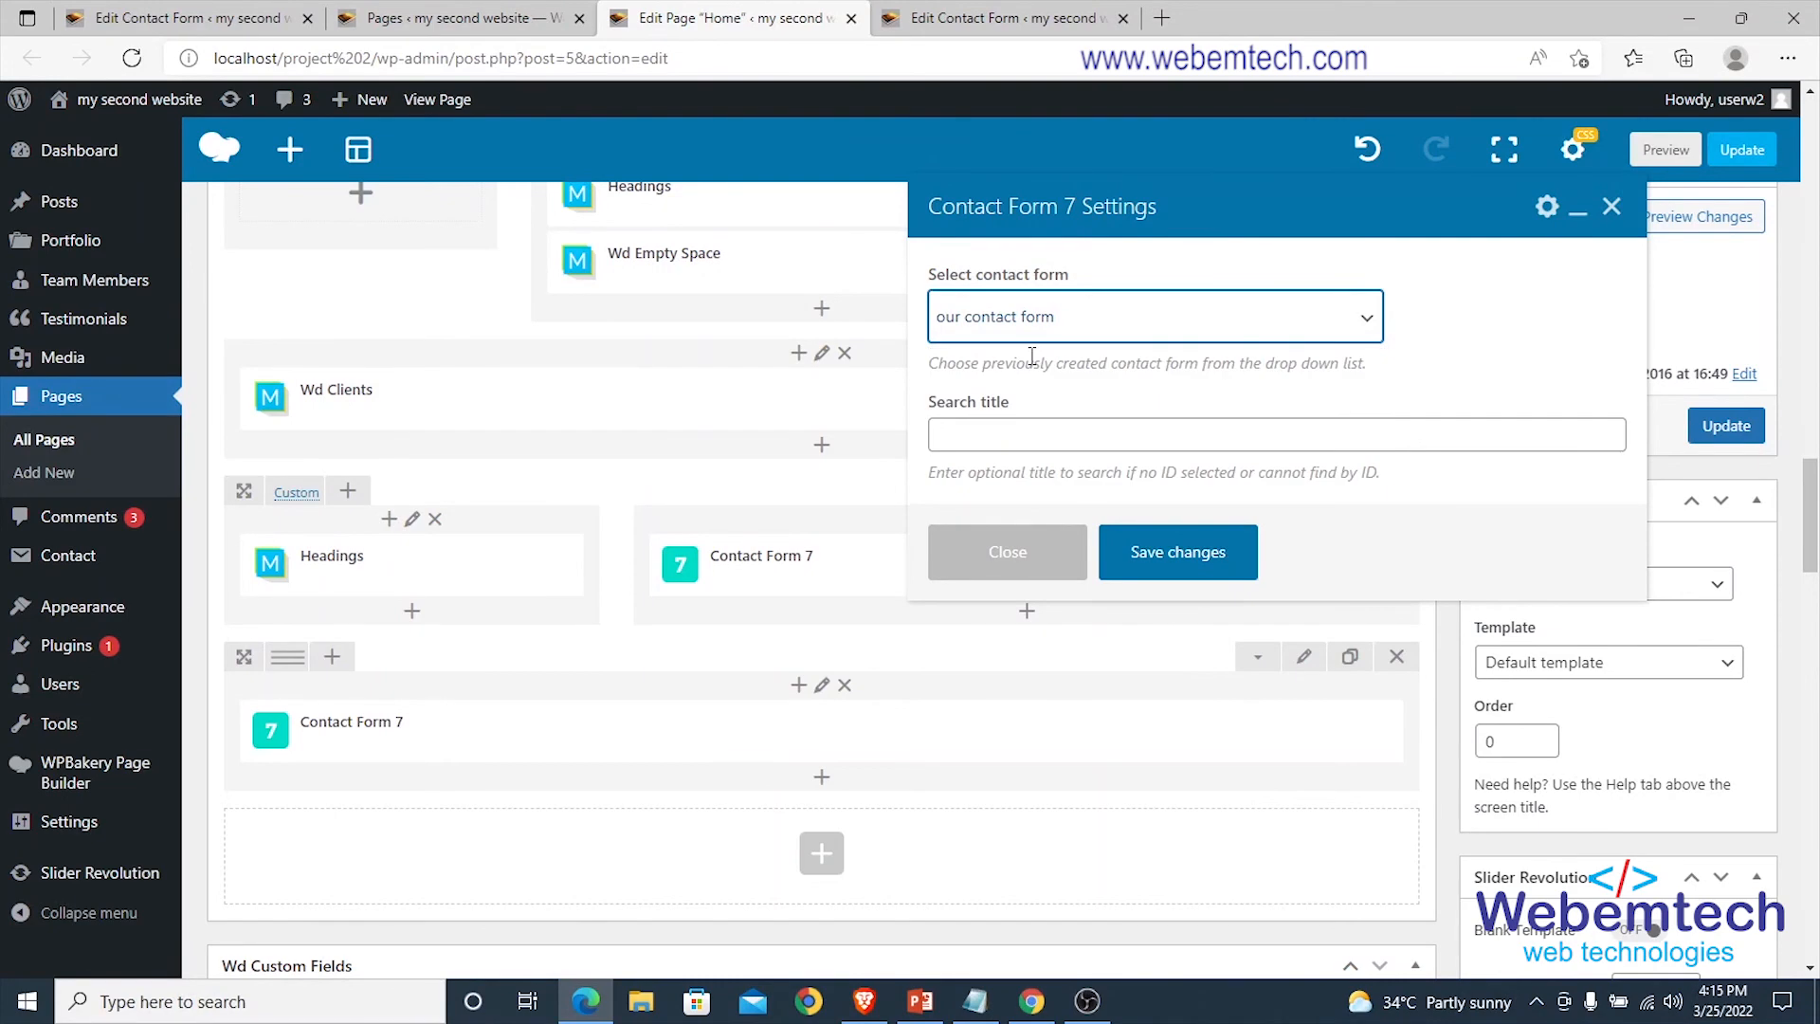
click(1151, 551)
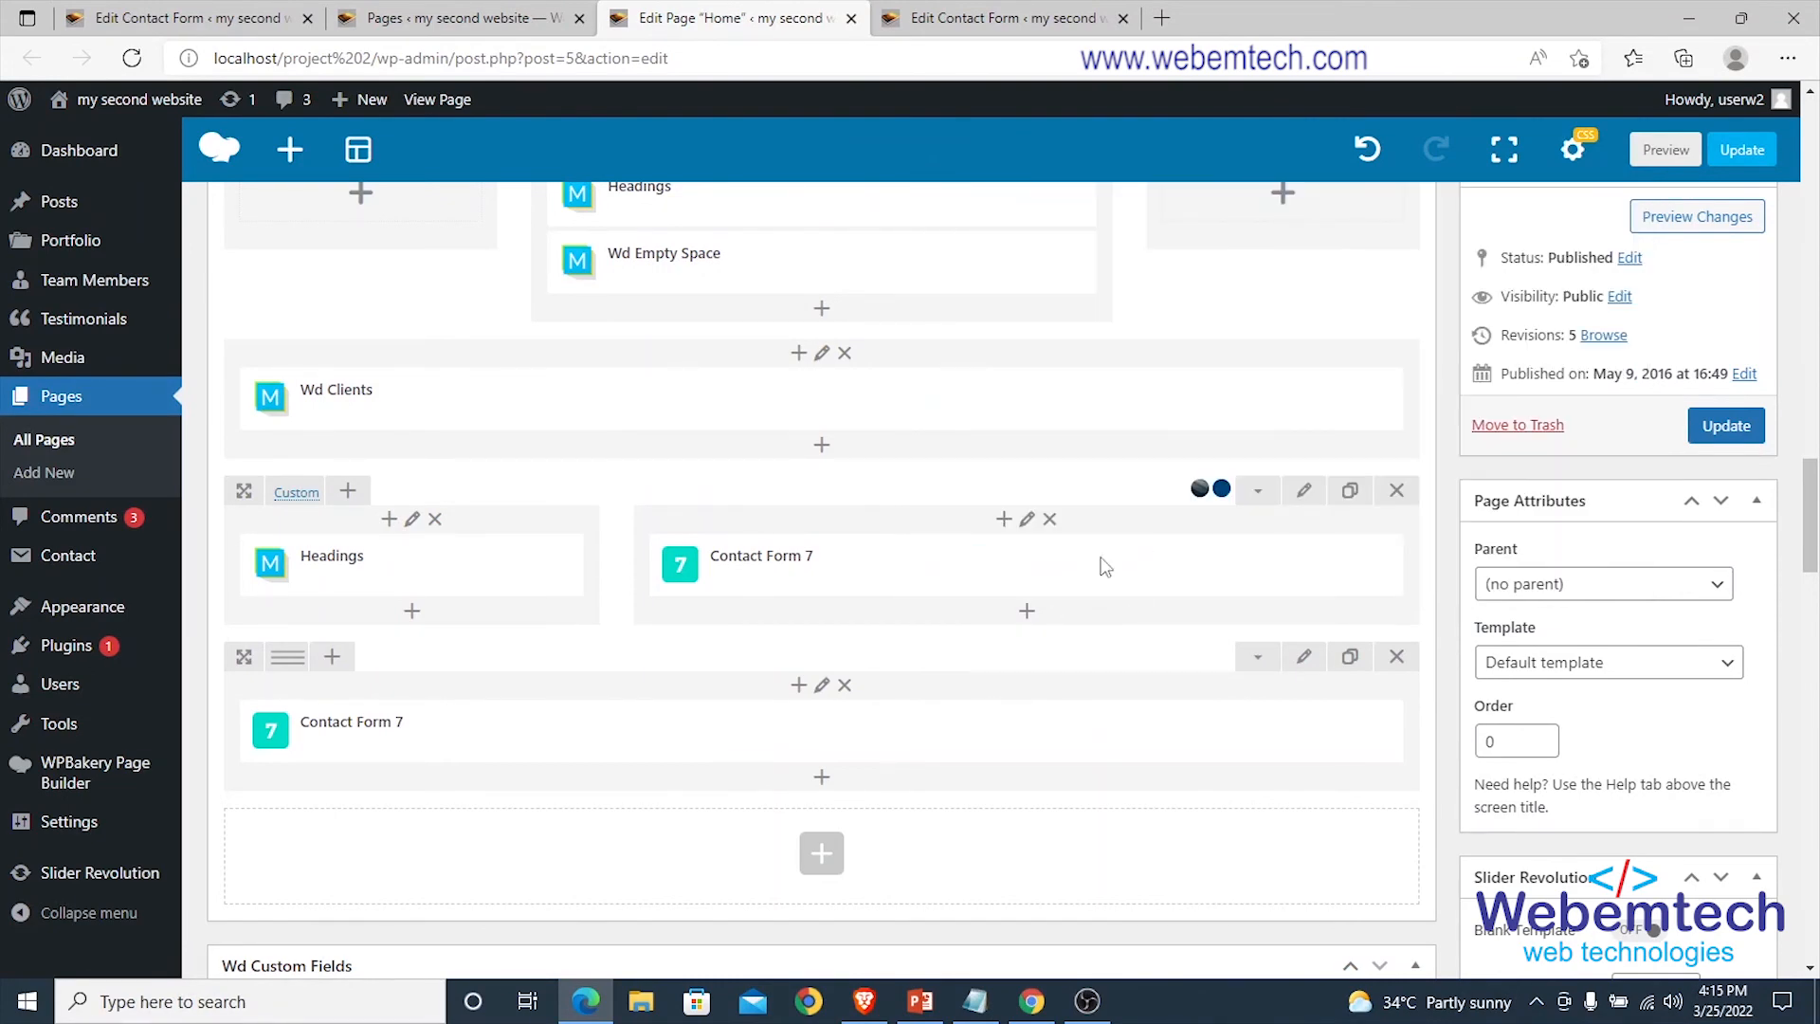
click(1723, 429)
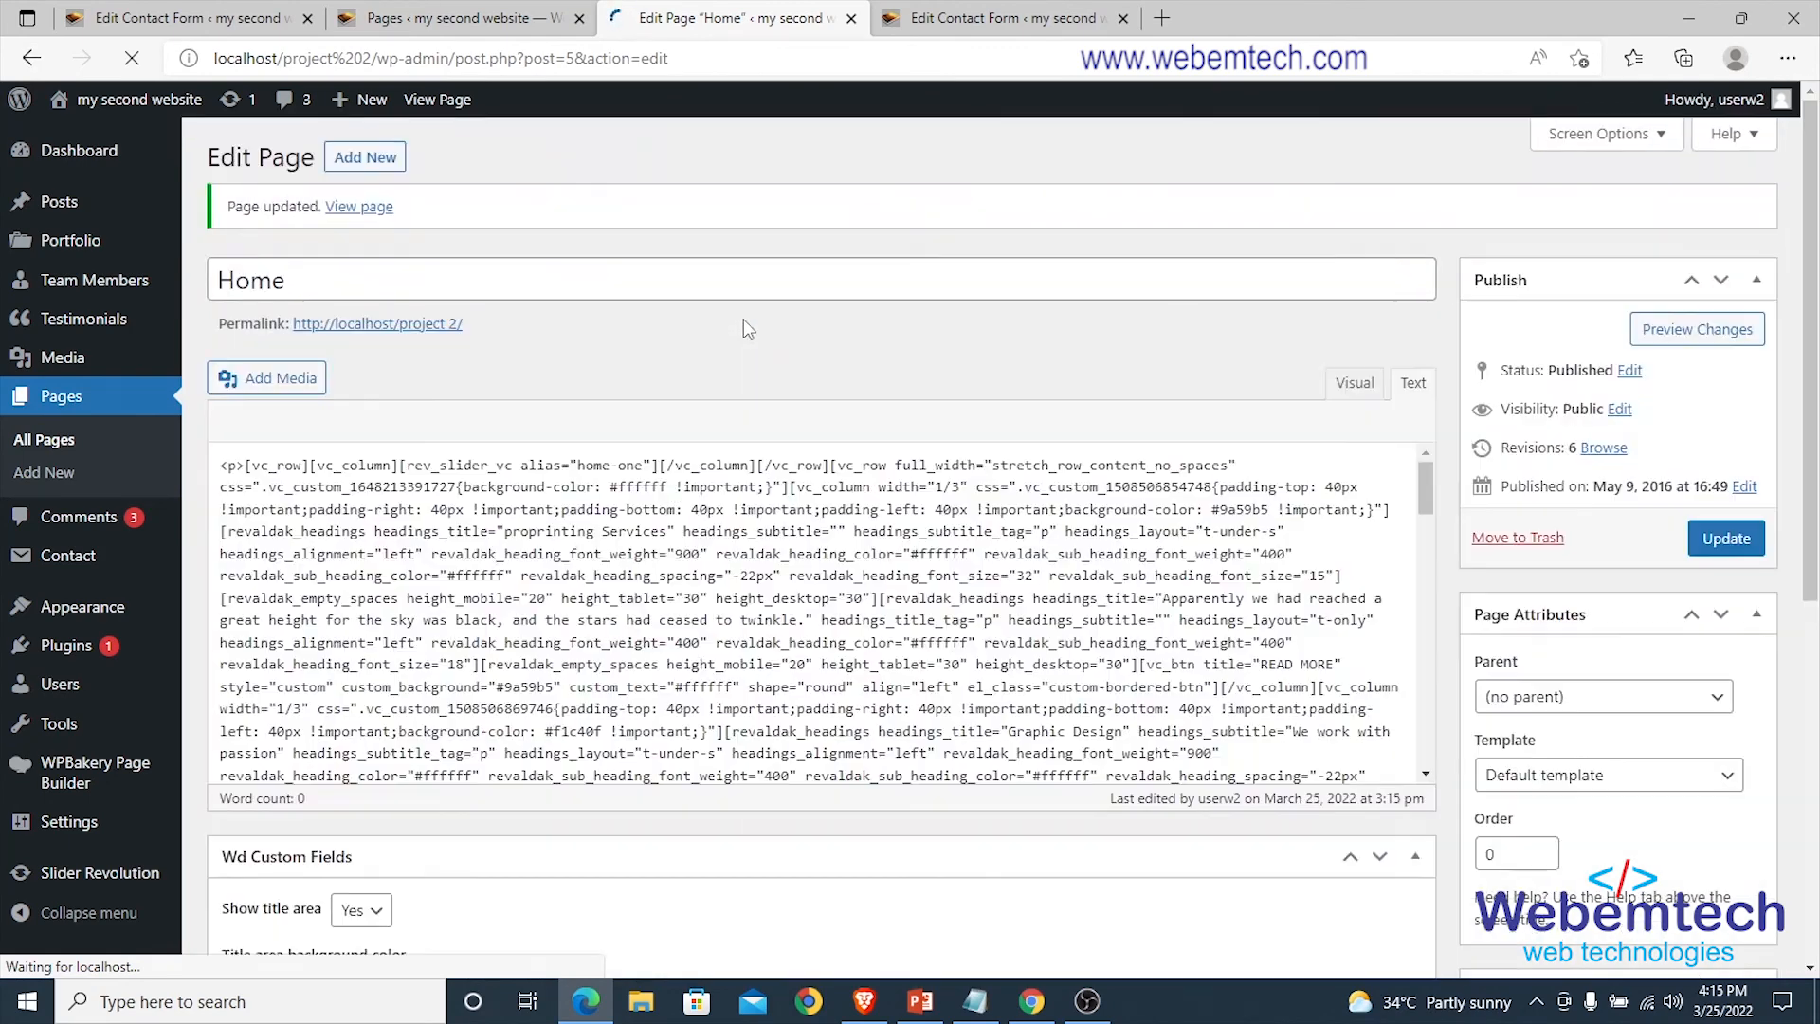
Open the Home page's permalink in a new tab to view the live site.
right_click(361, 334)
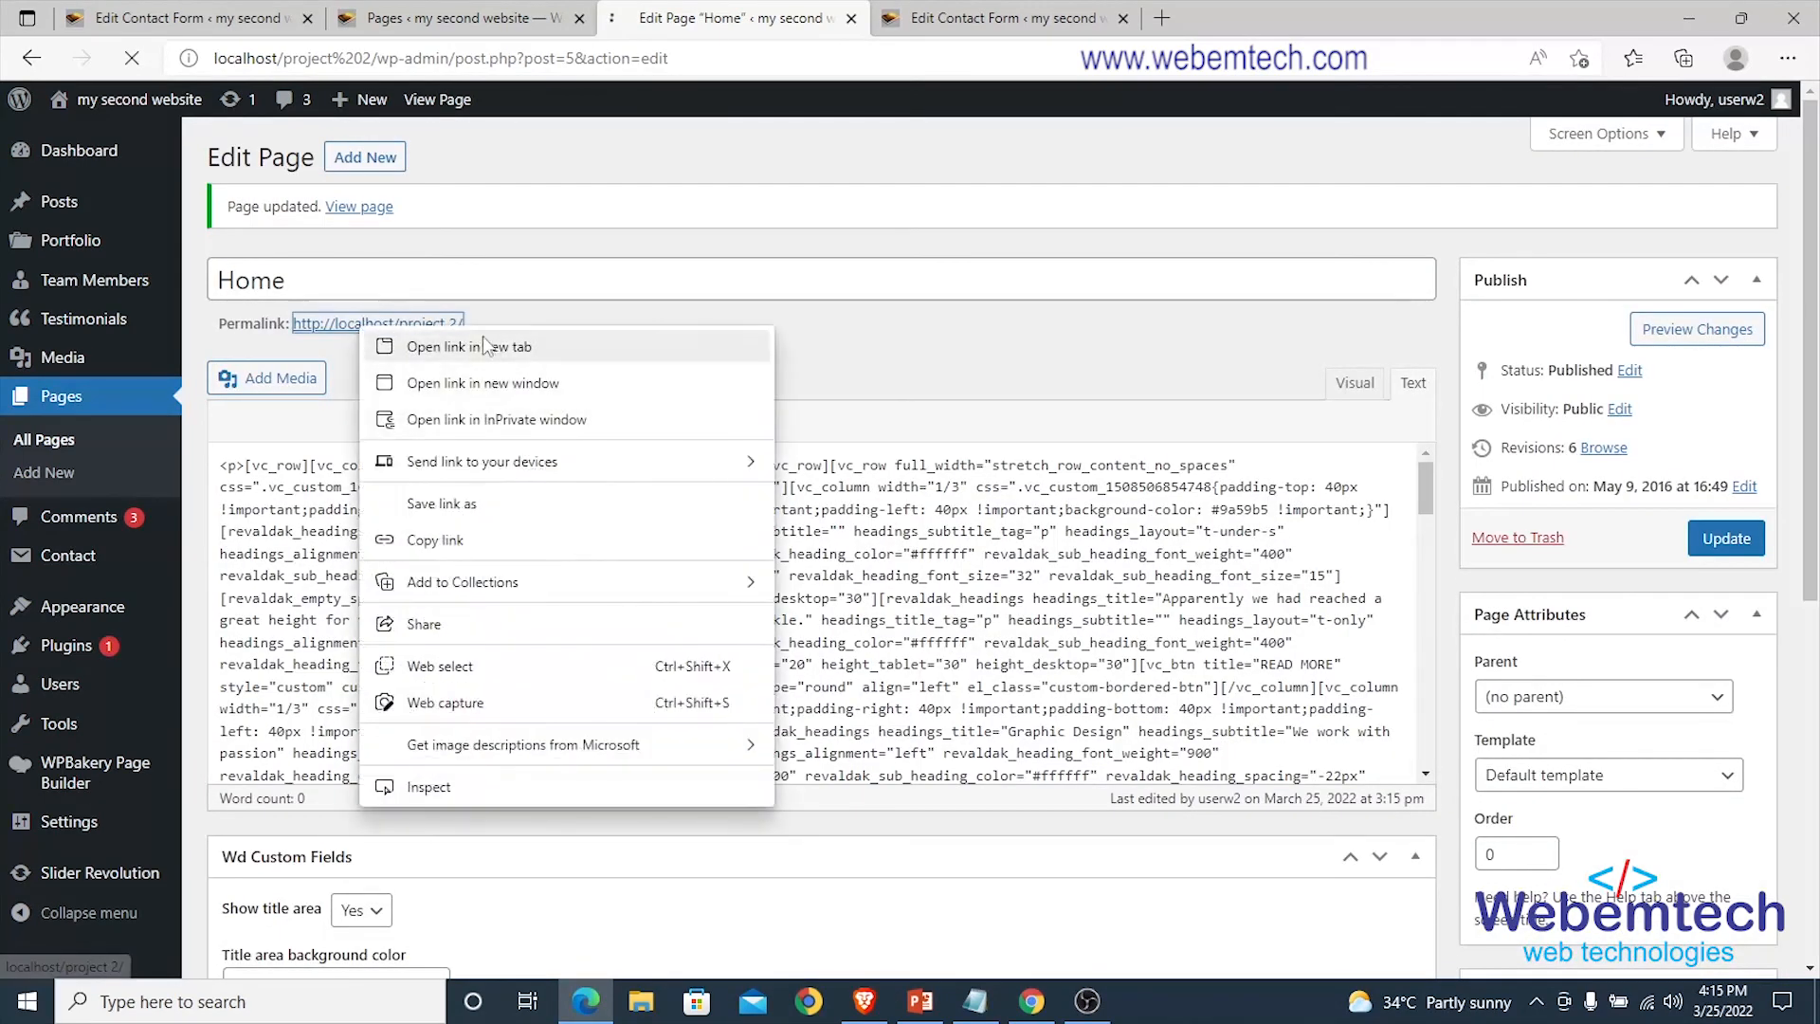
click(531, 229)
click(960, 15)
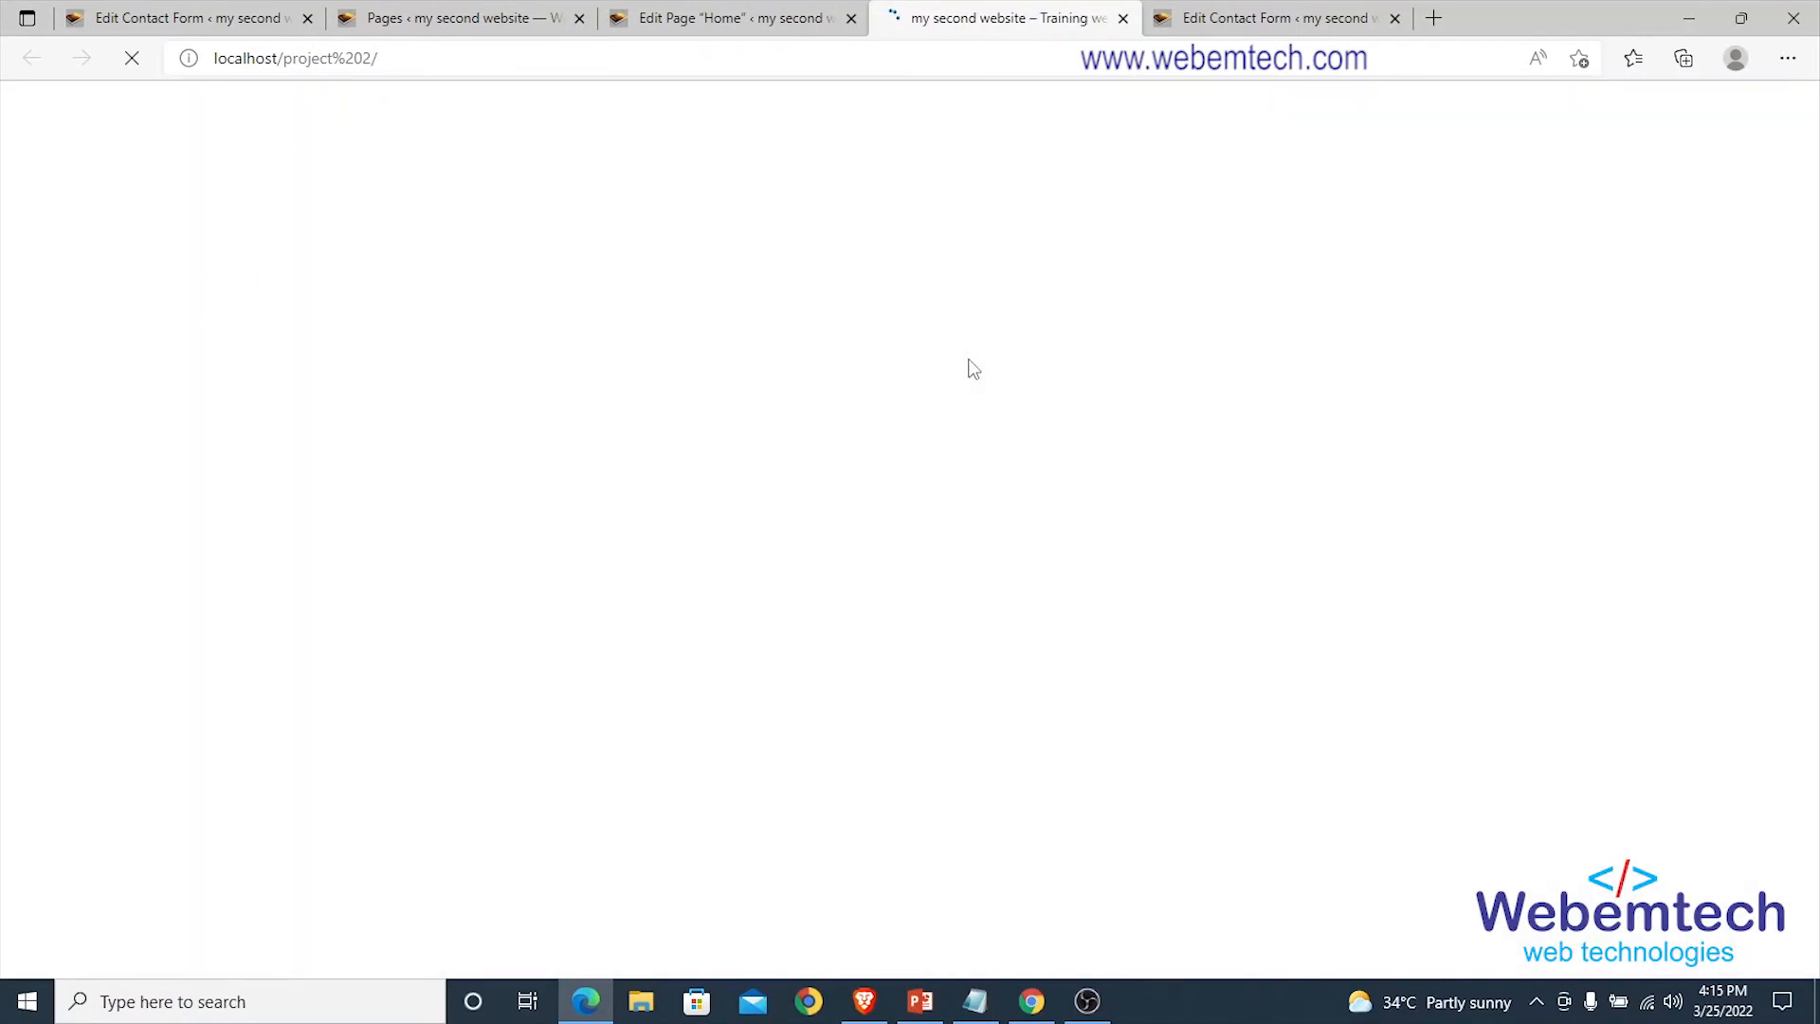
Enter a first name and autofill last name, email and phone from saved browser info.
scroll(970, 369, down, 10)
scroll(967, 368, down, 15)
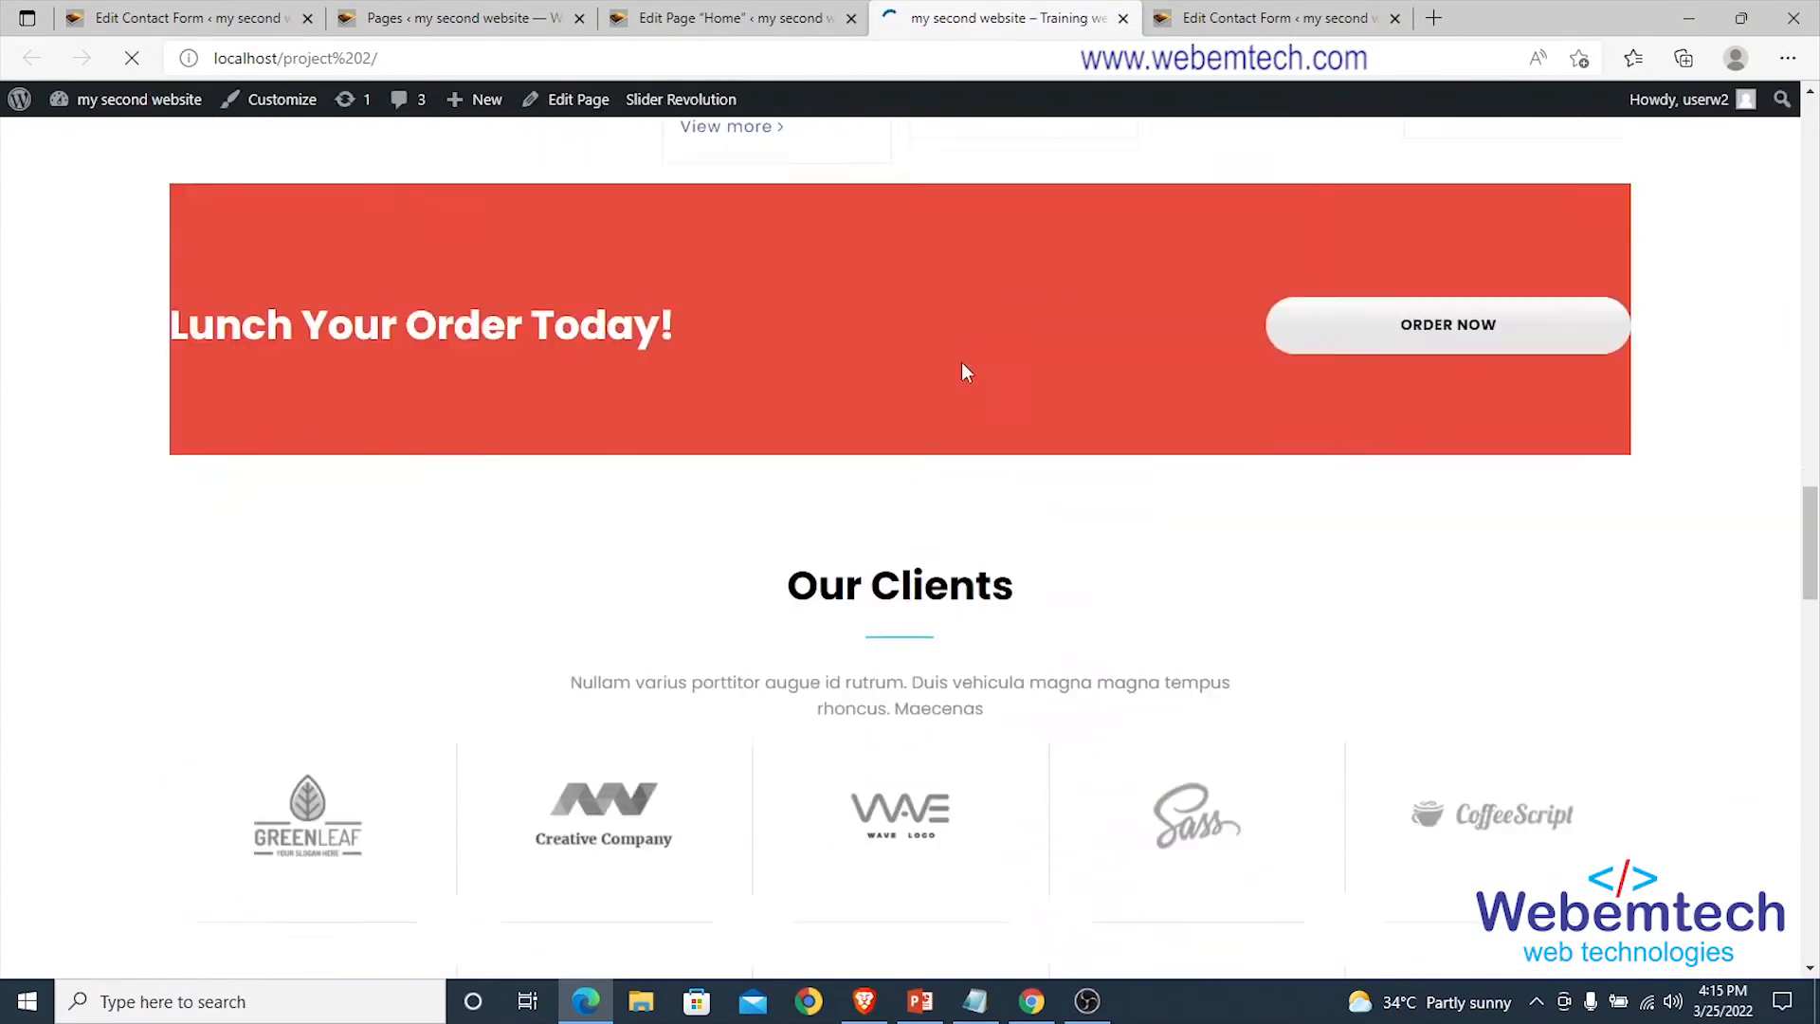
scroll(963, 363, down, 5)
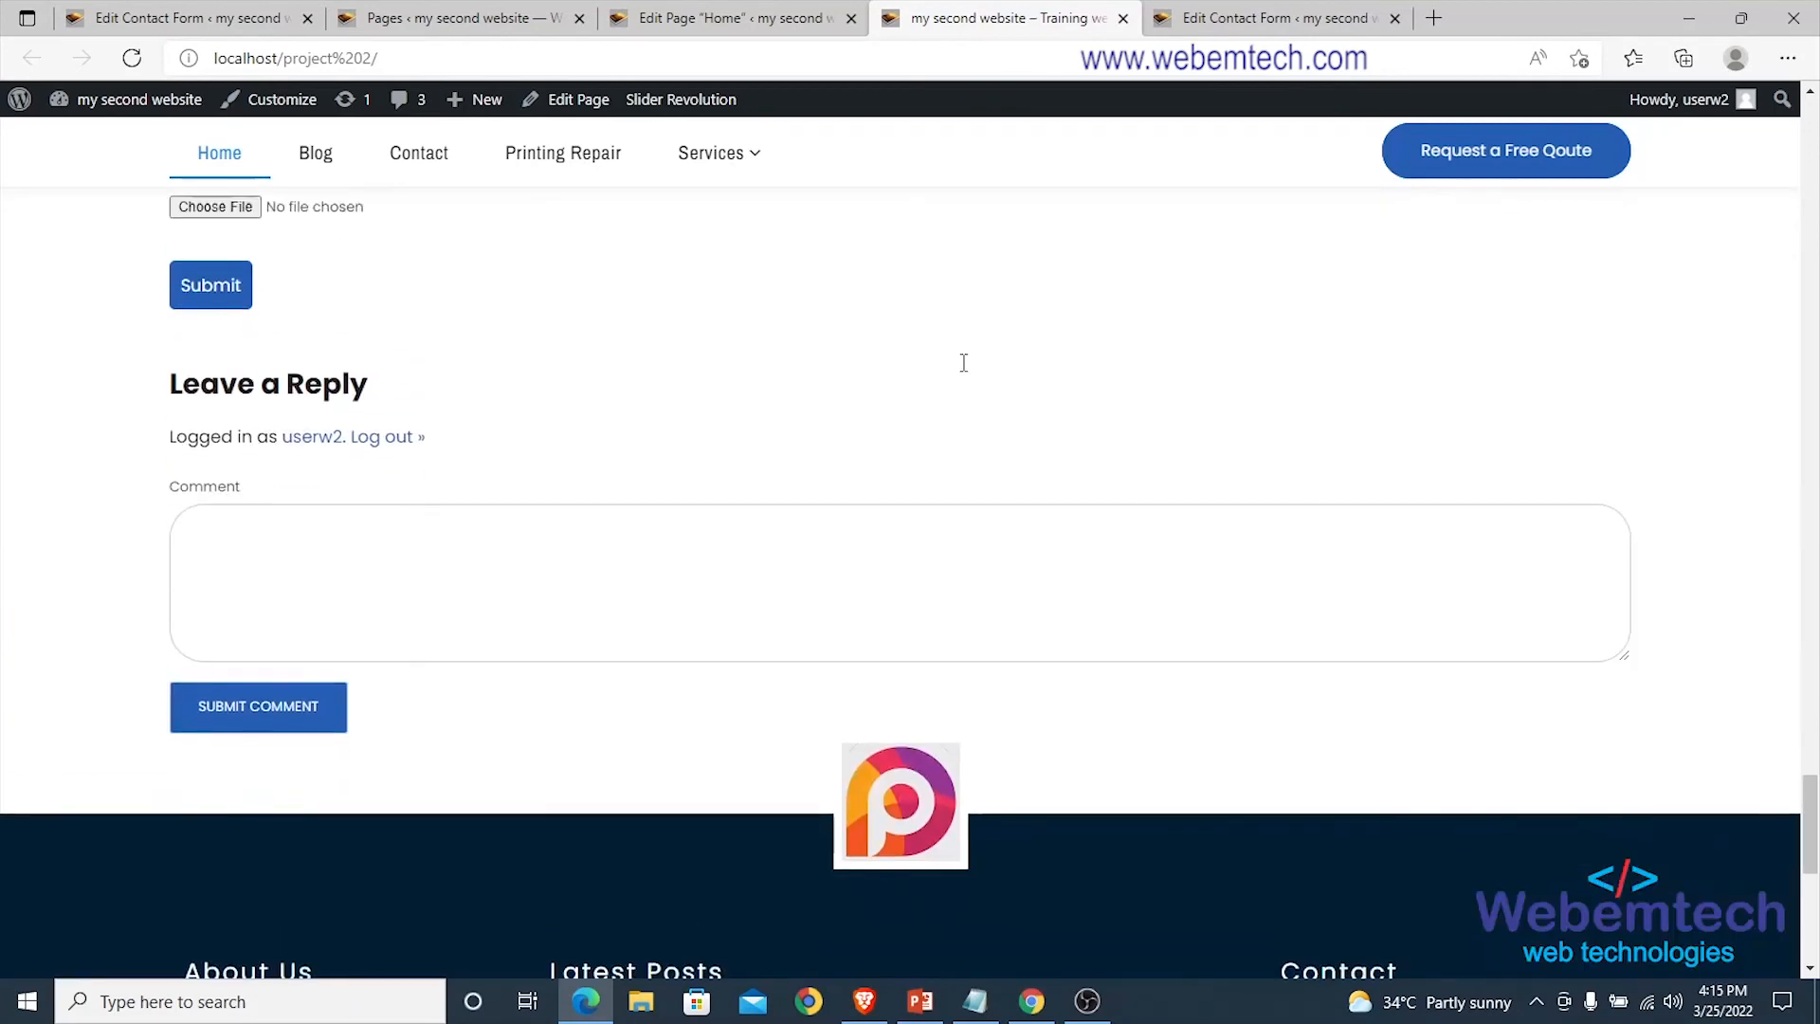
scroll(963, 363, up, 8)
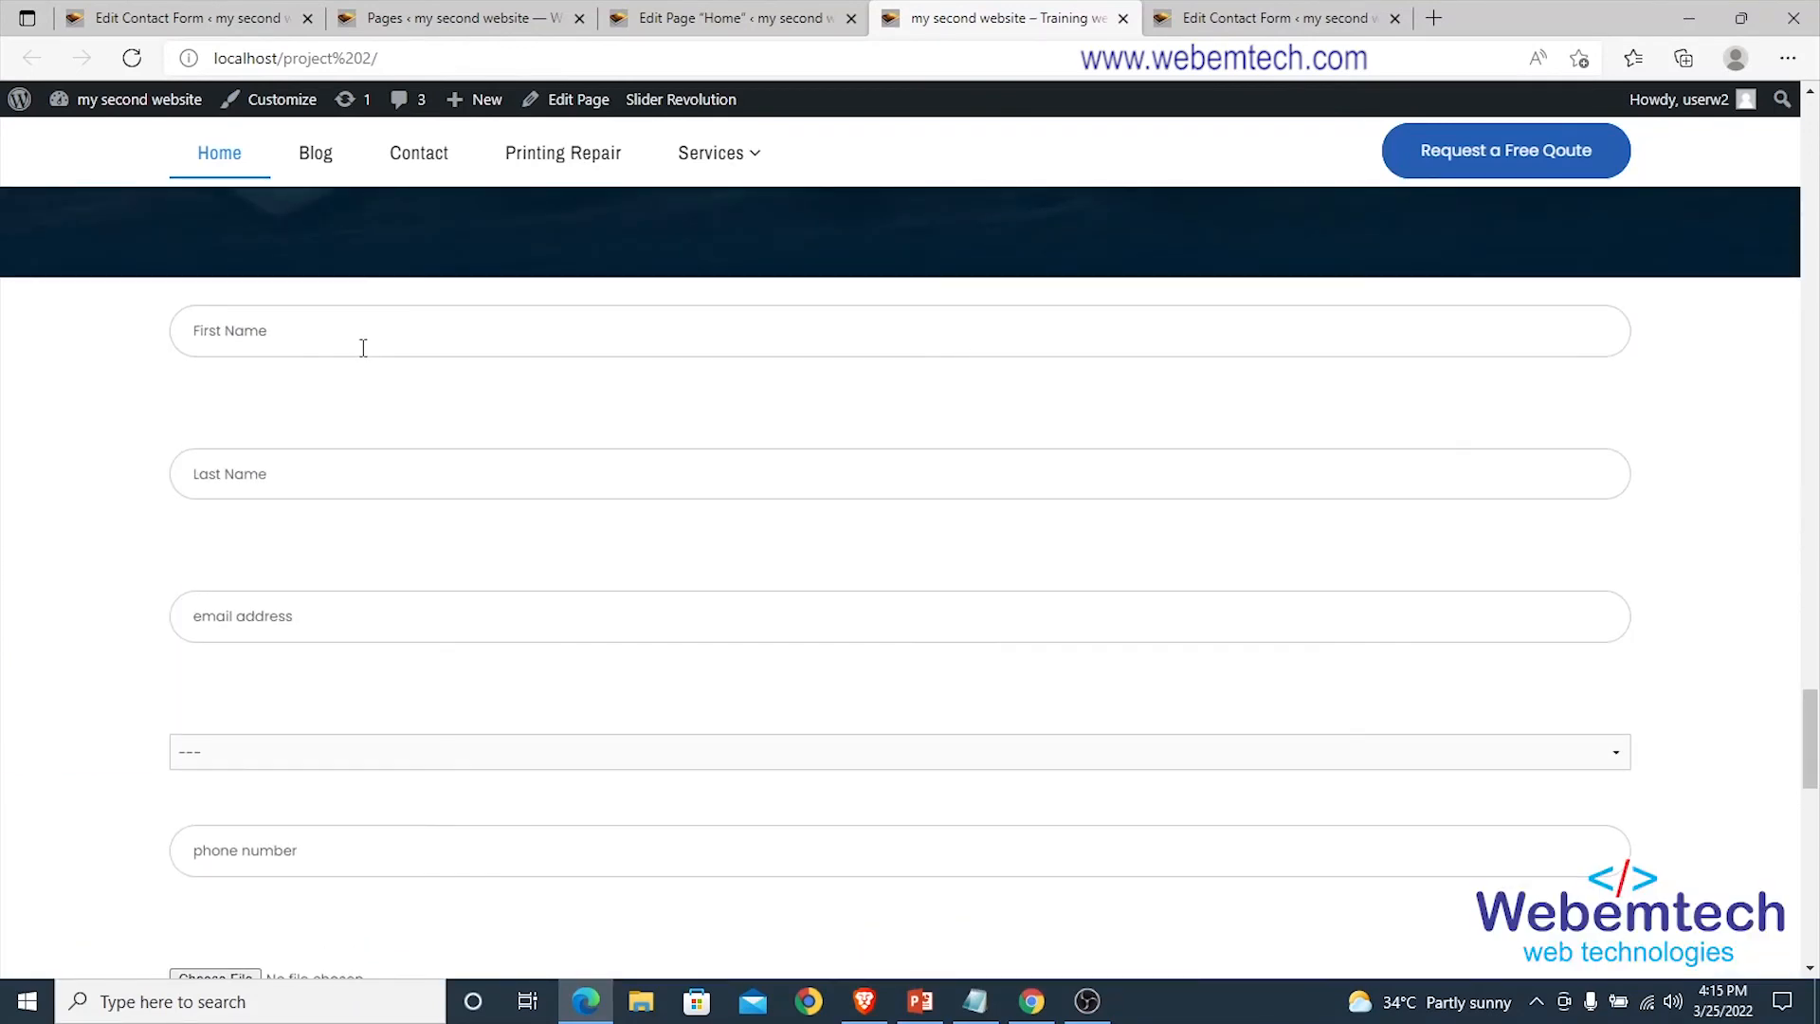
scroll(363, 347, up, 2)
click(275, 464)
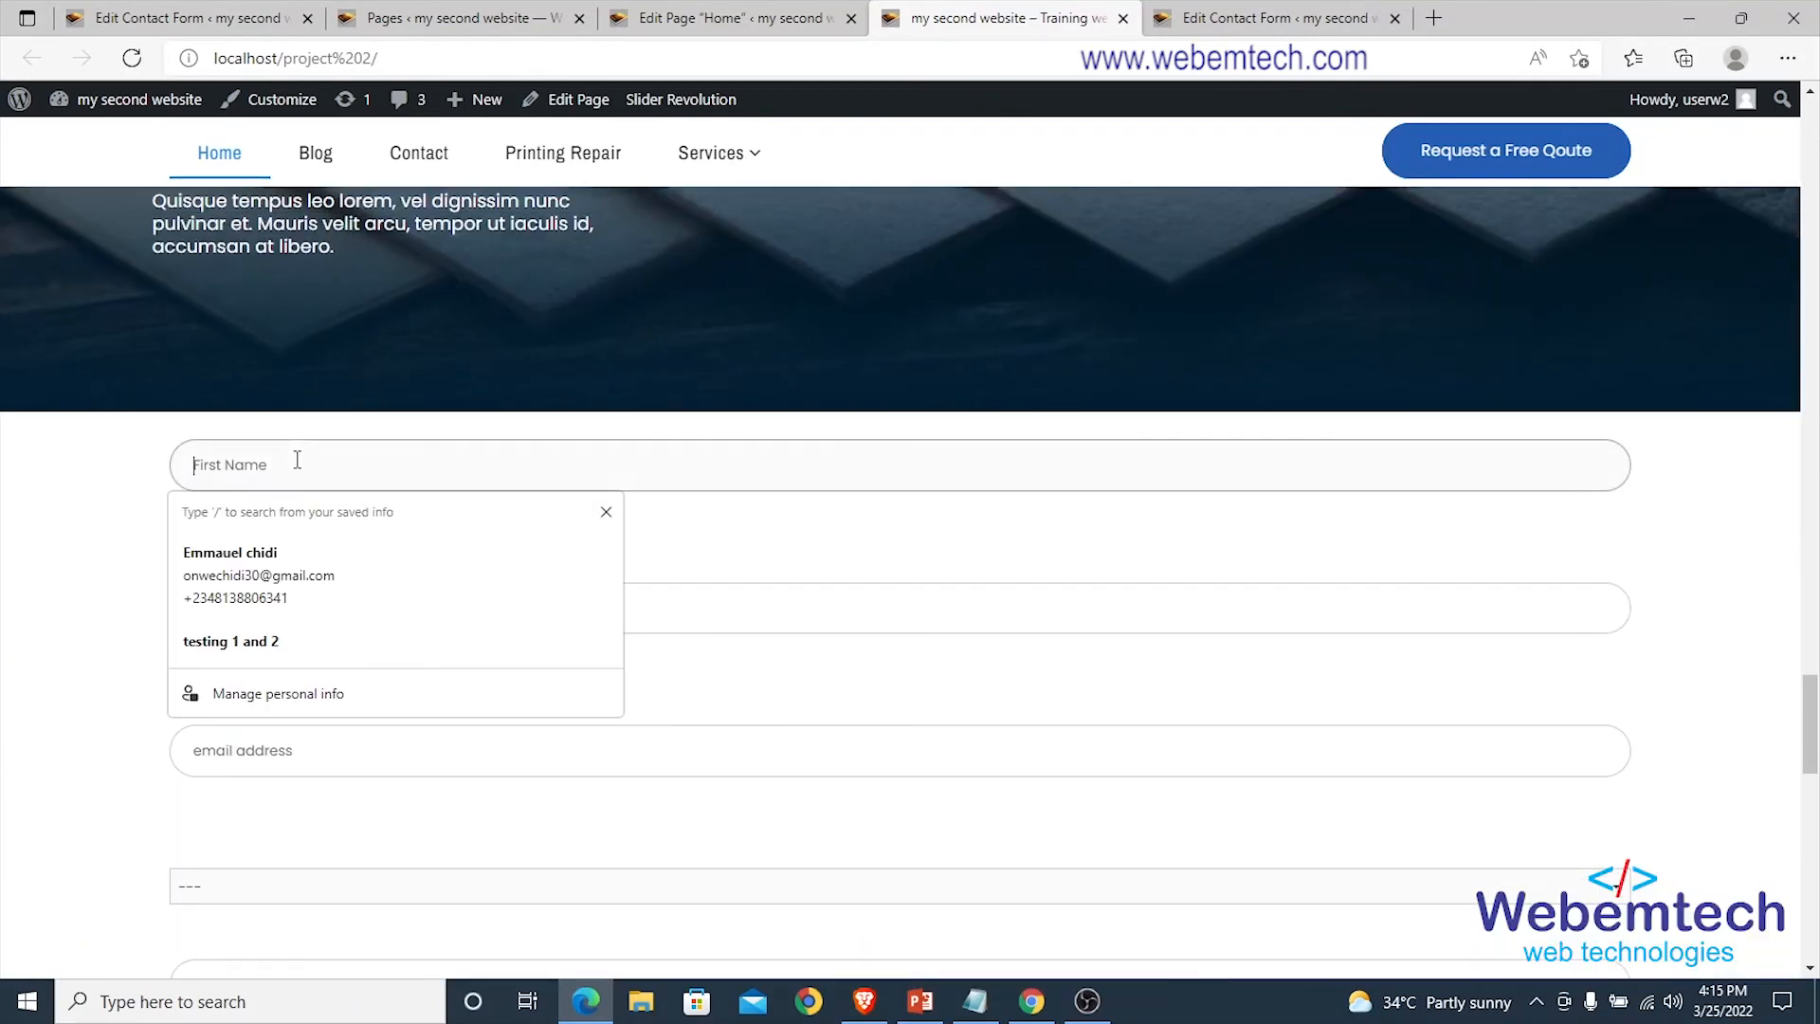
click(67, 474)
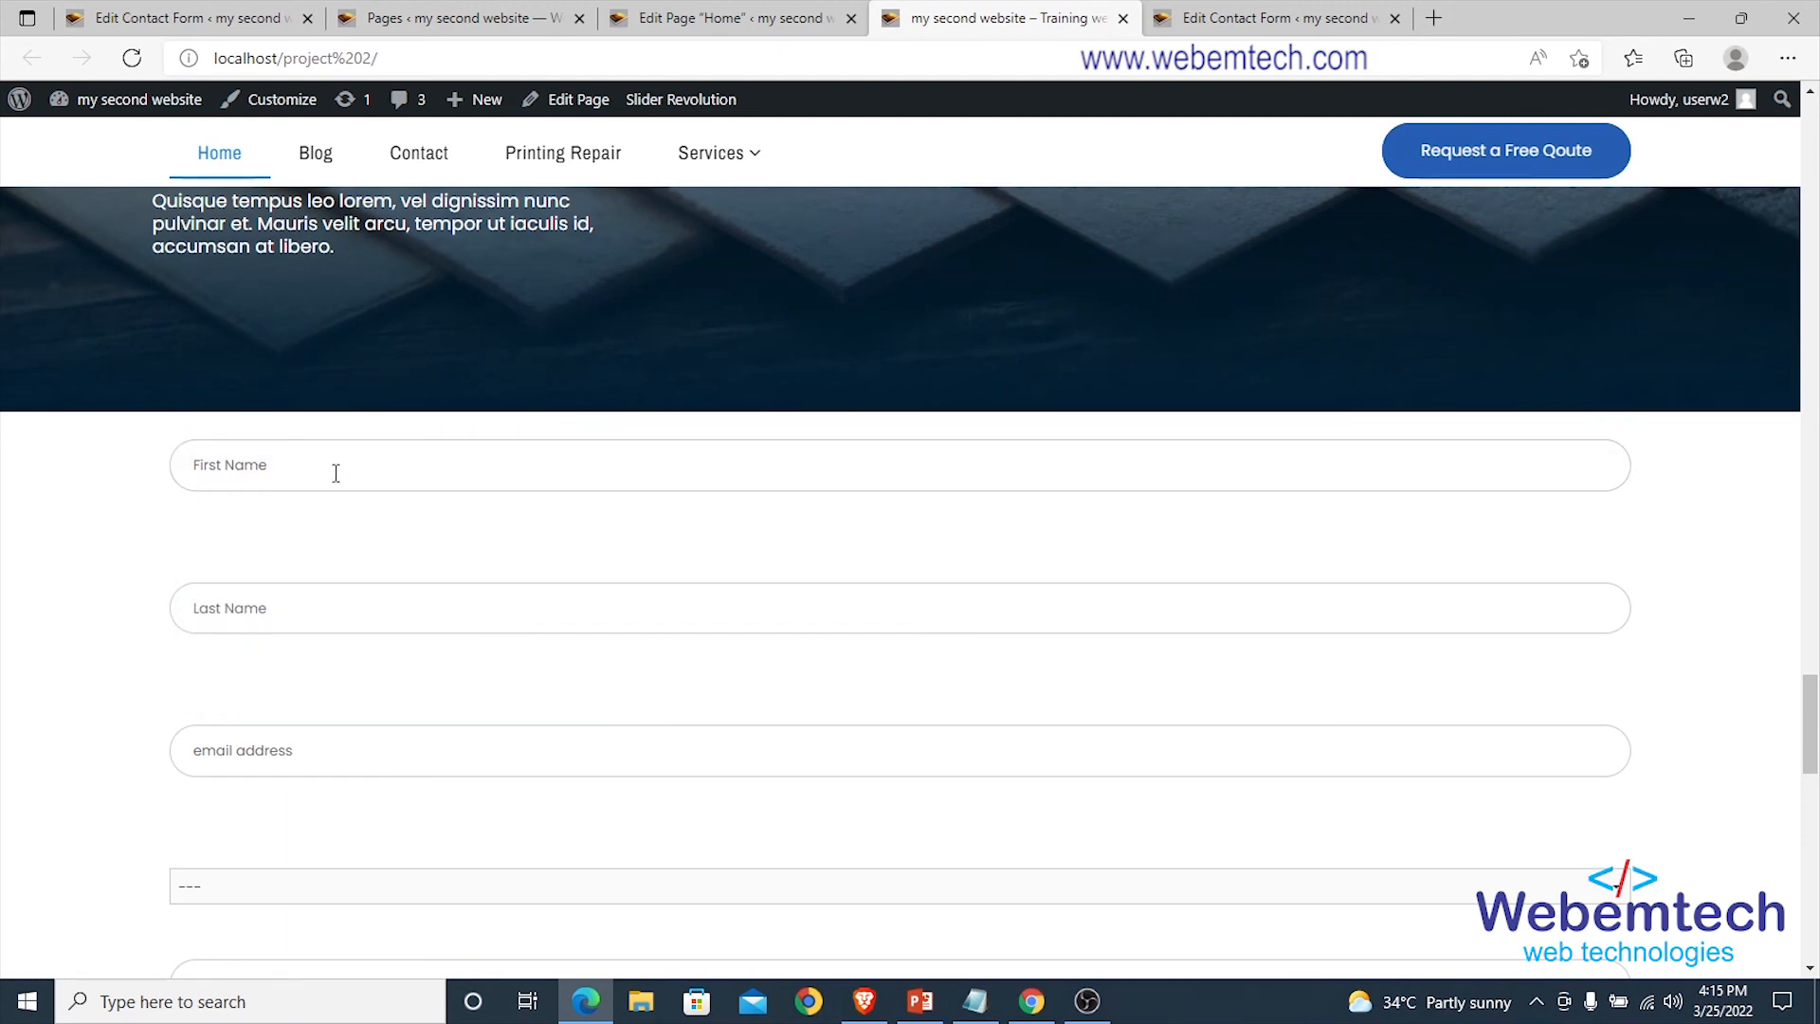
click(281, 464)
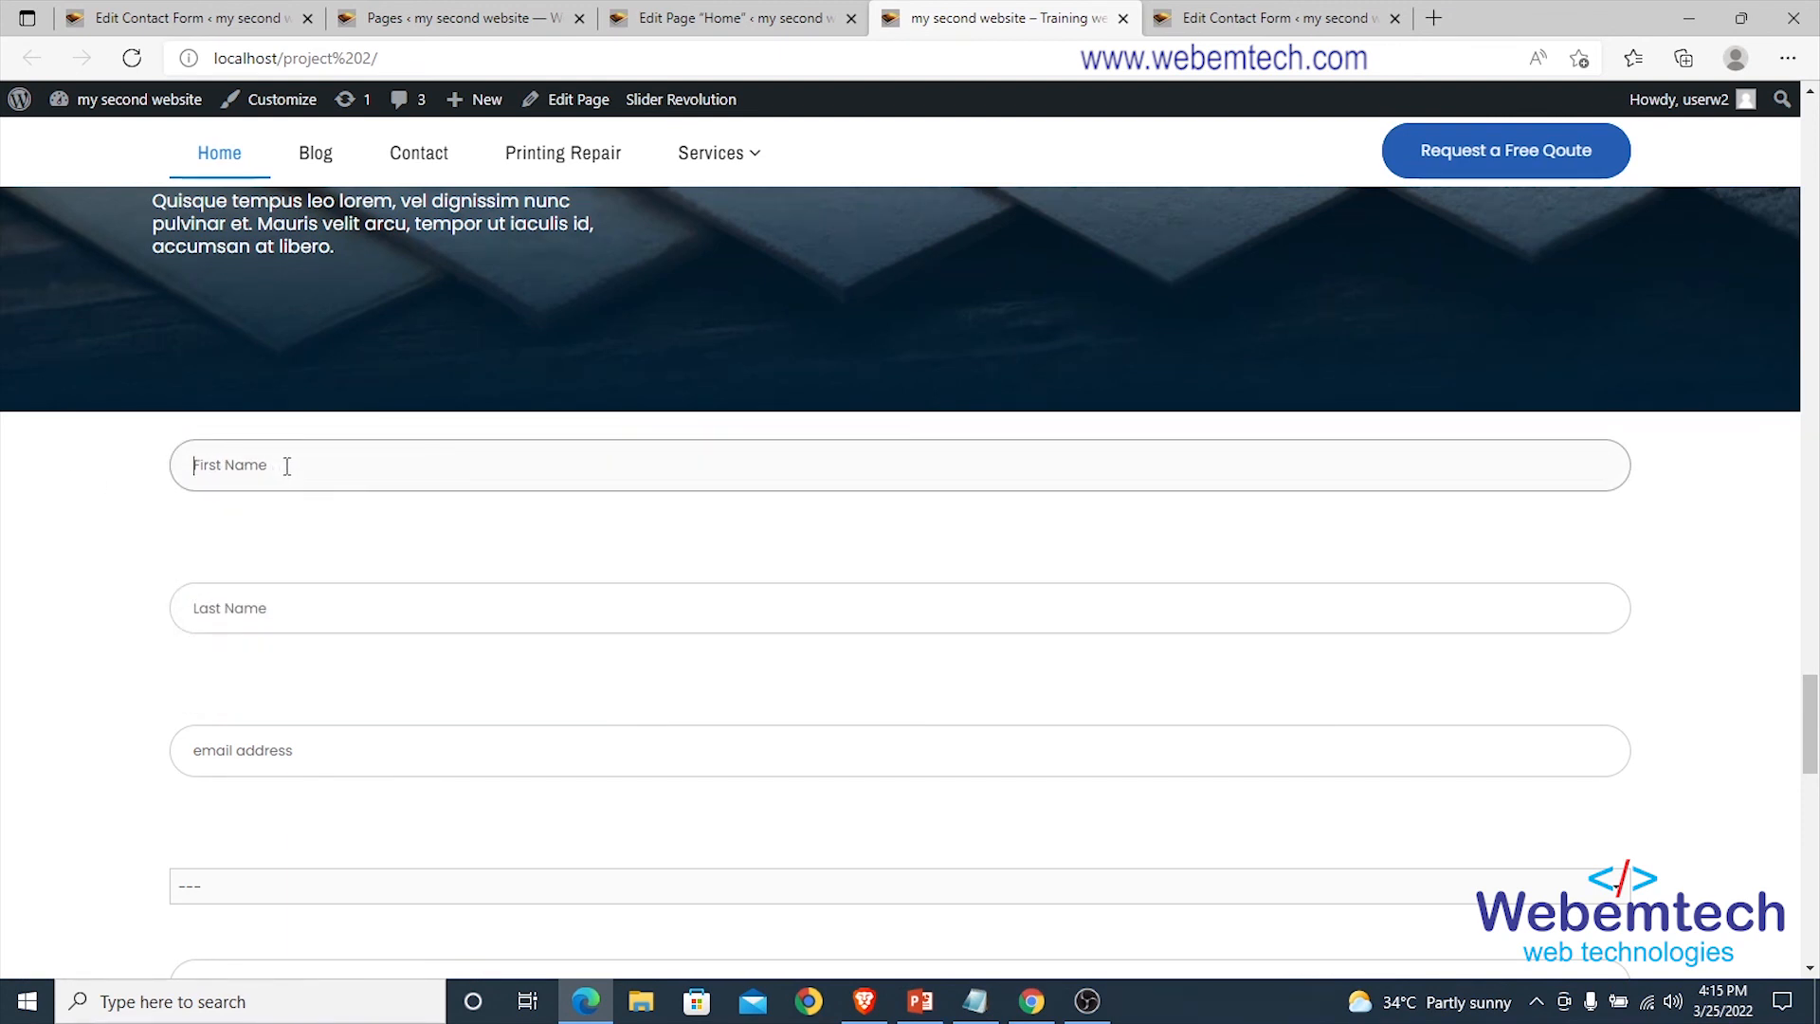
click(286, 465)
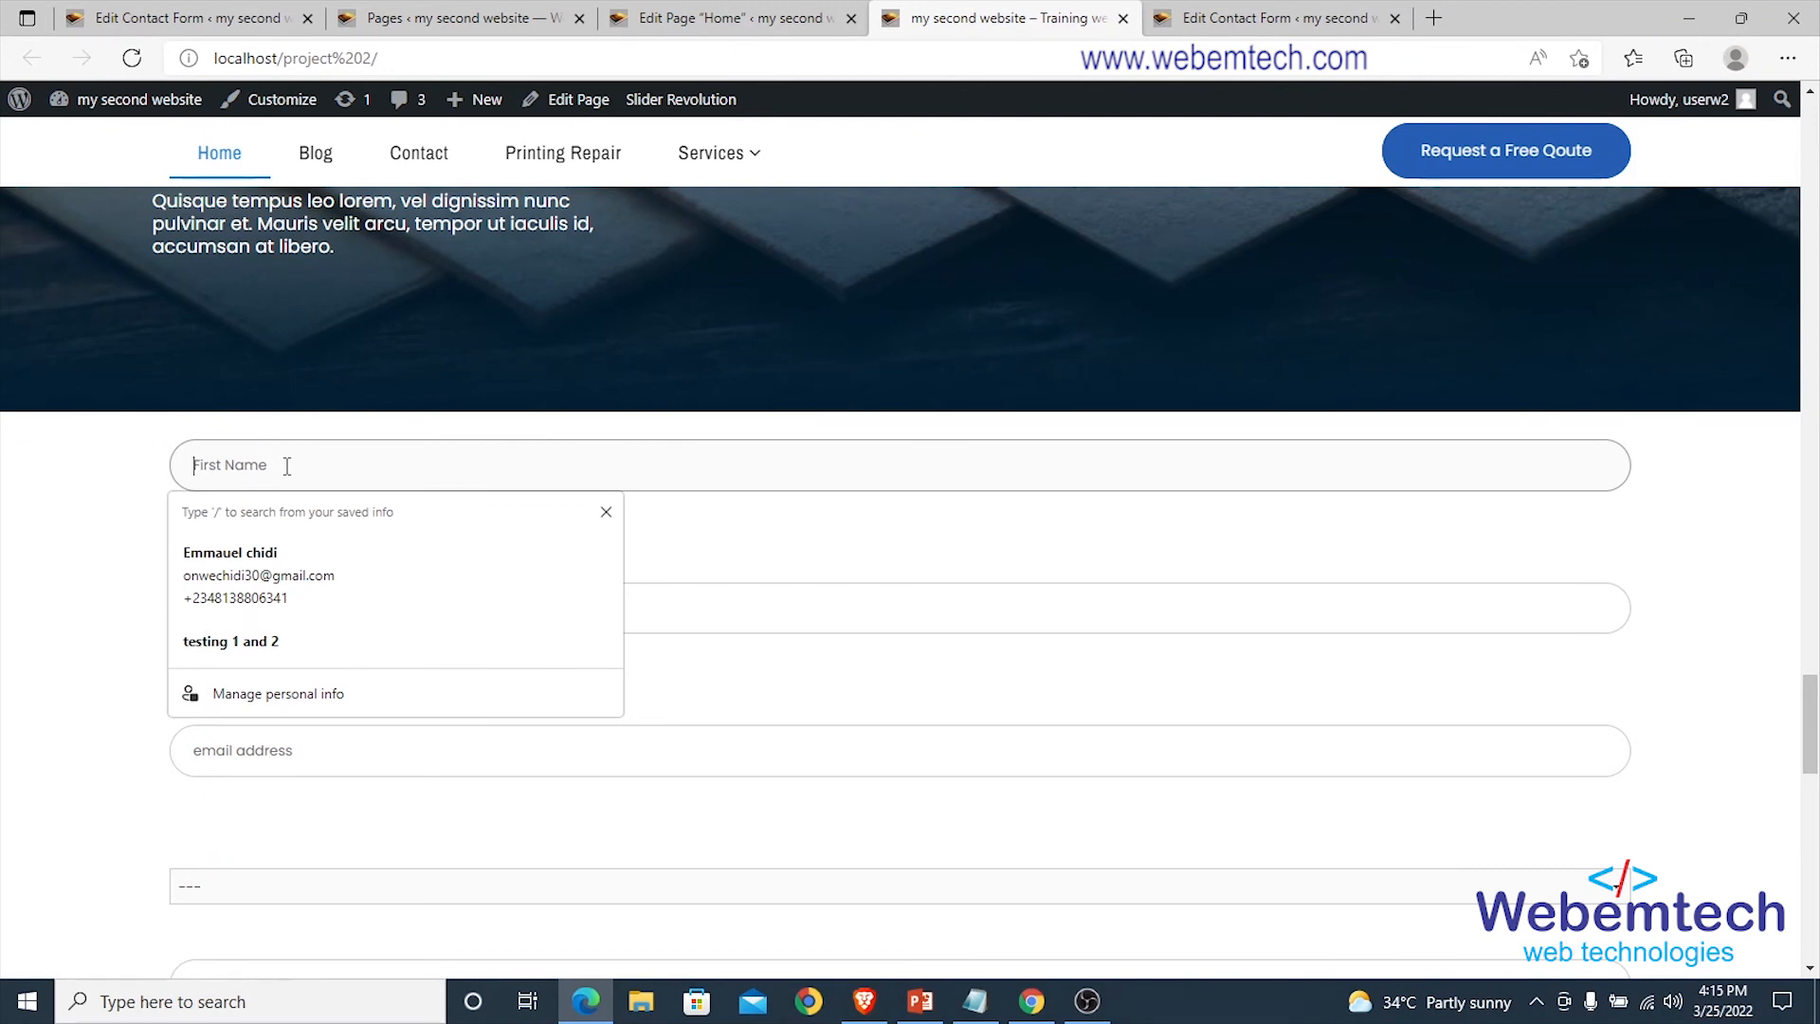
text(Gor)
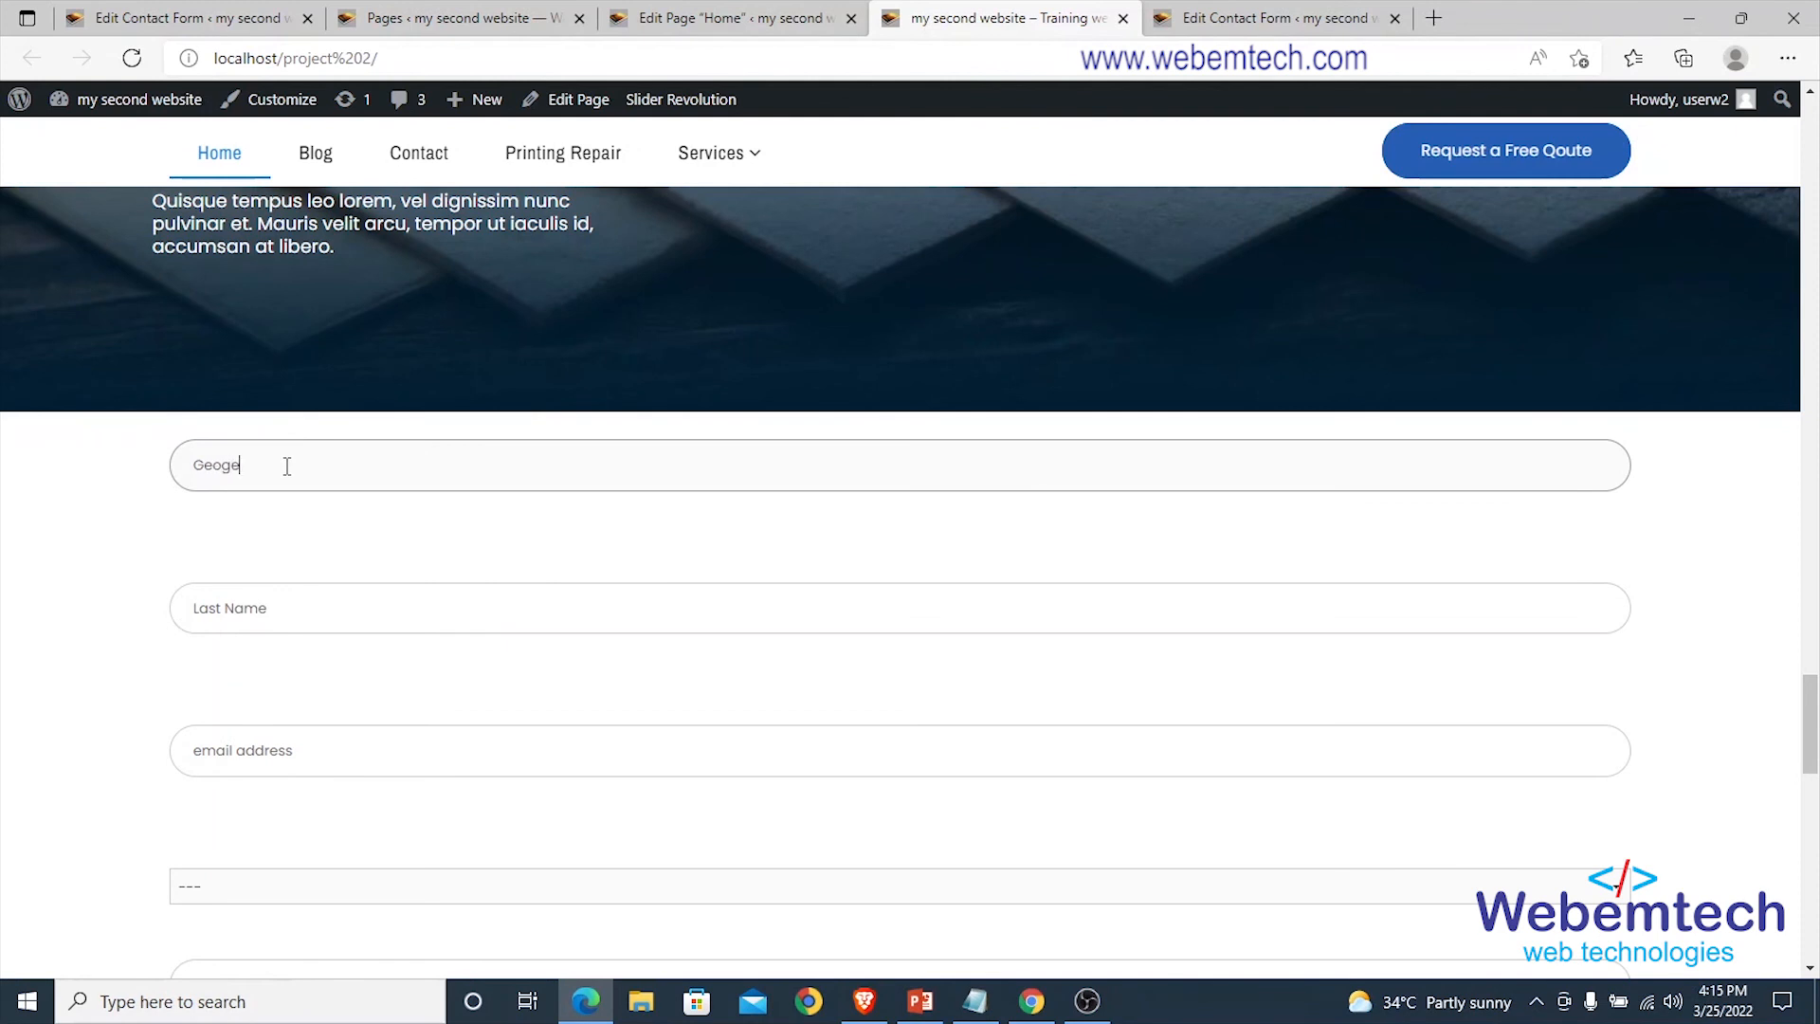
click(243, 610)
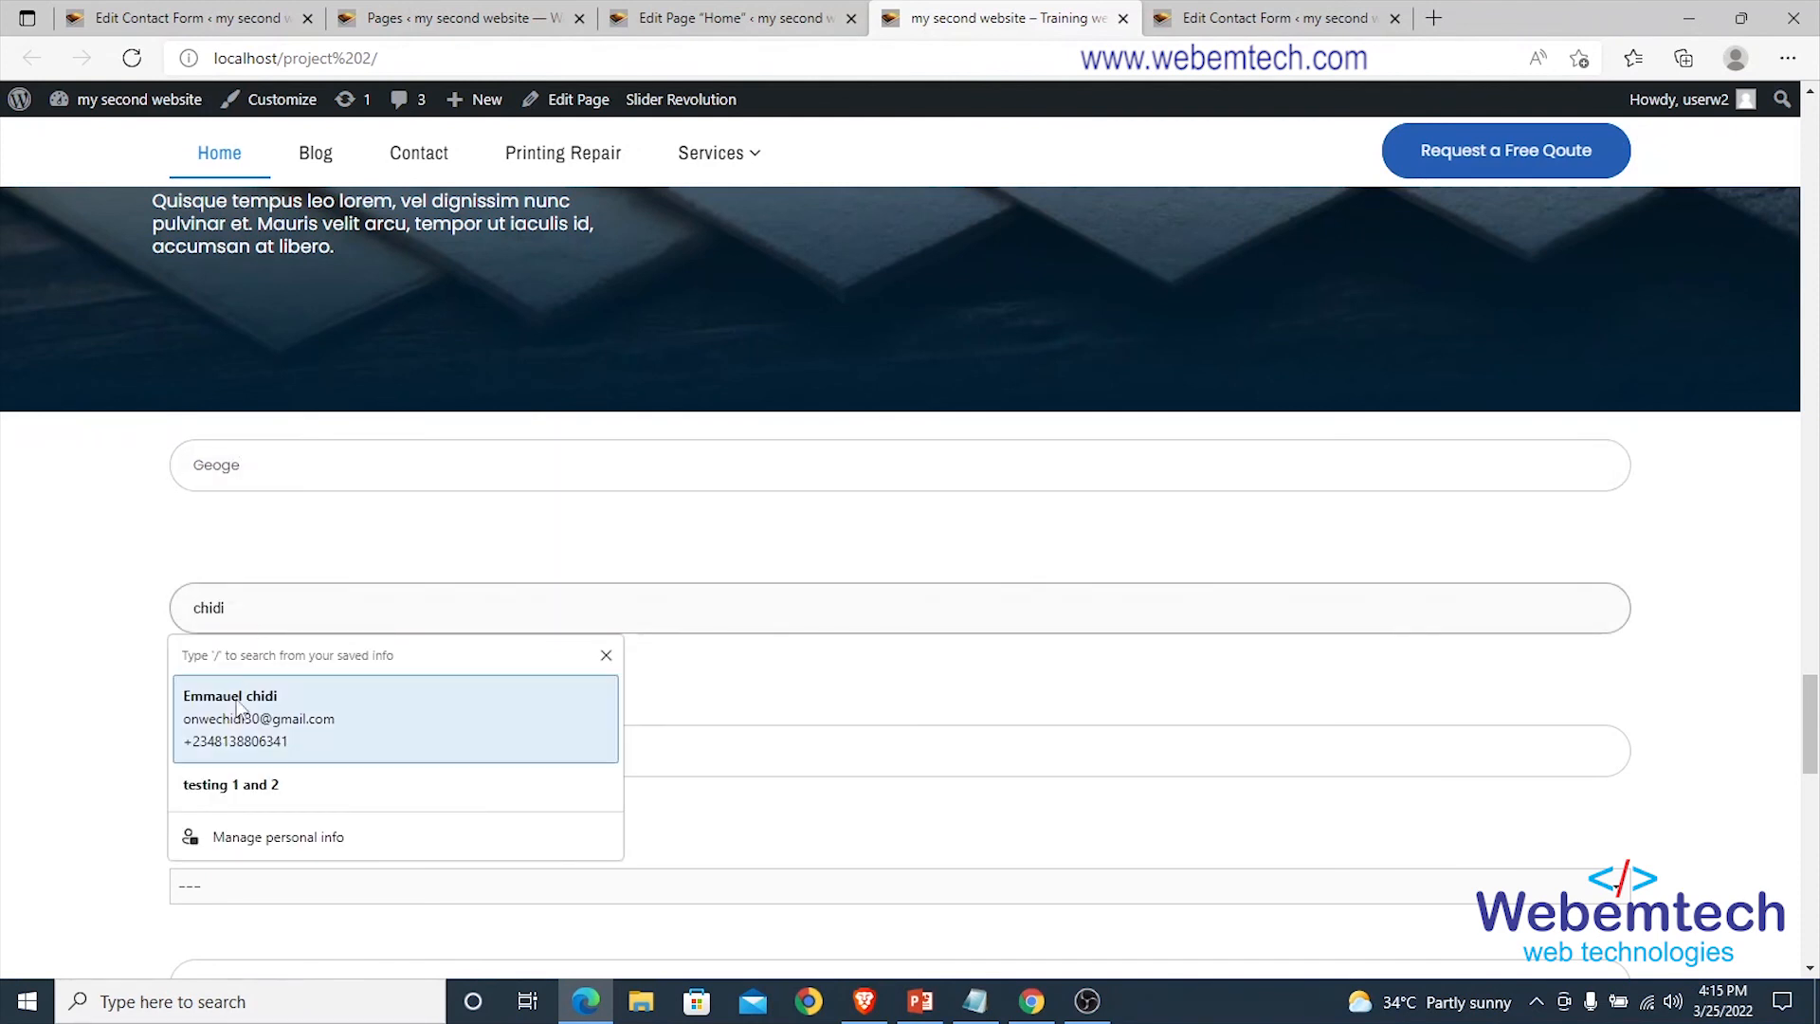
click(181, 685)
Select Male as the gender, check the phone number, and start attaching a file.
scroll(106, 623, down, 1)
scroll(267, 616, down, 3)
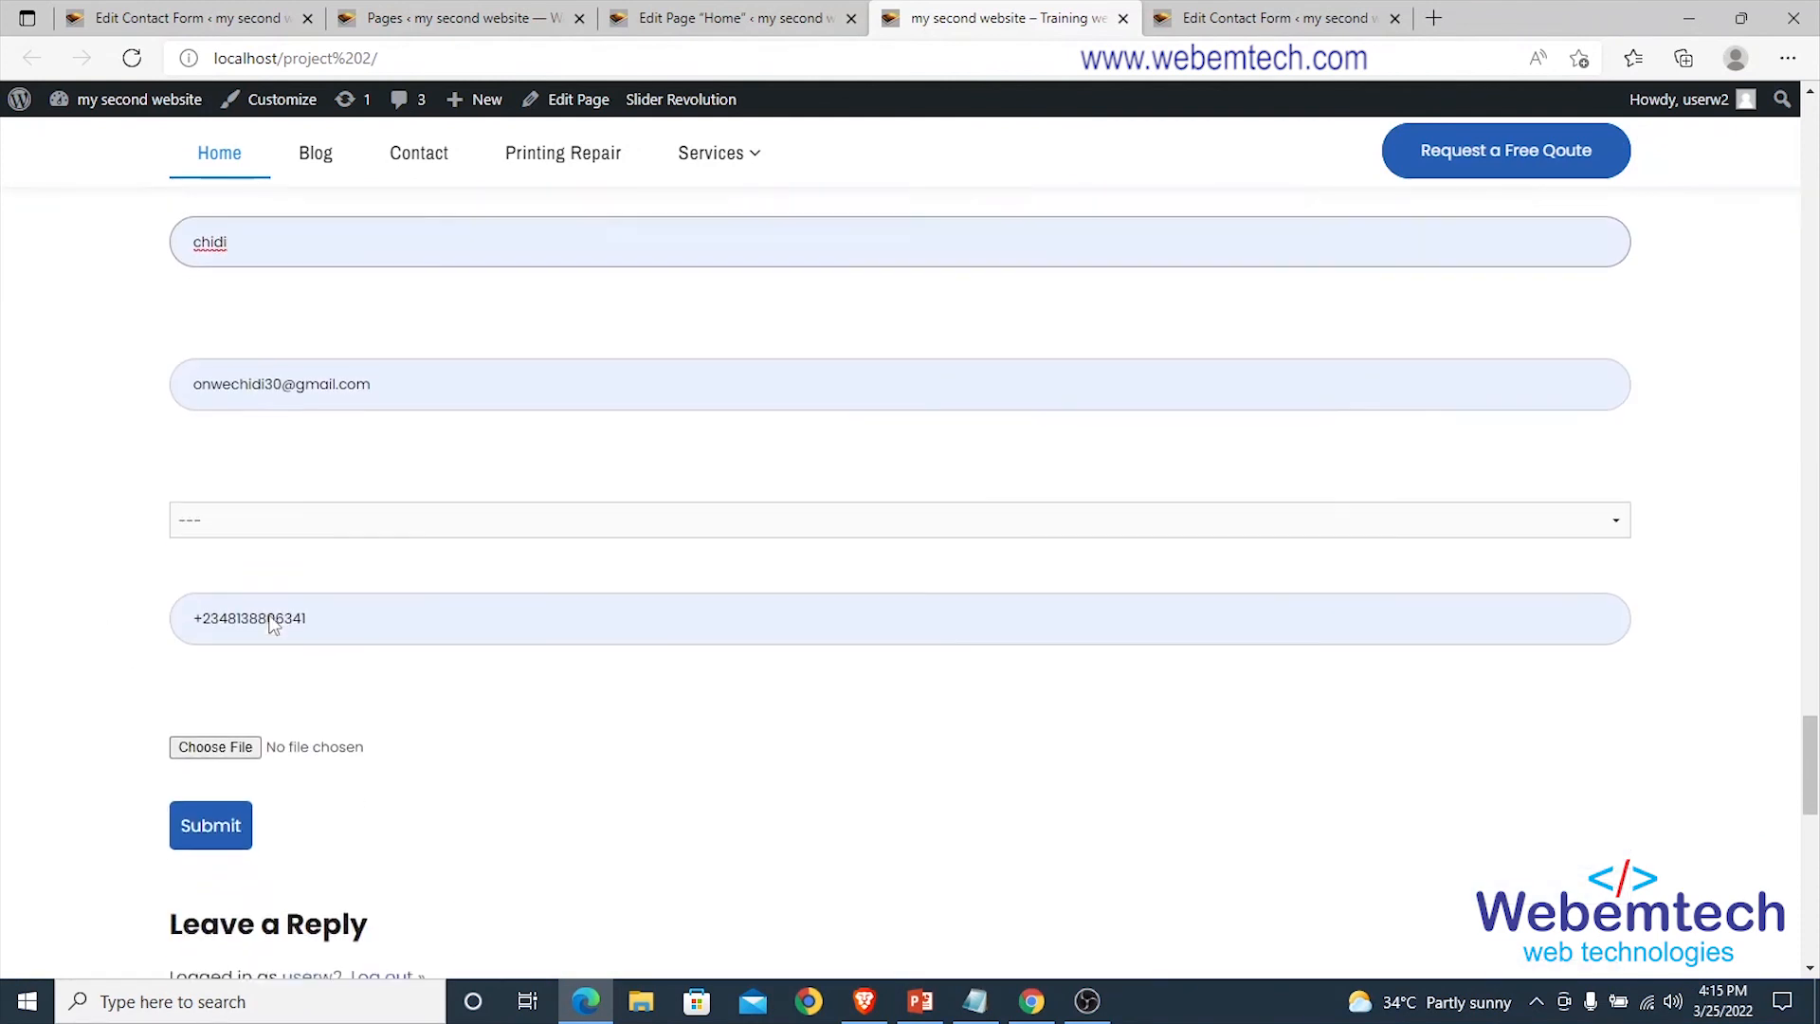
click(242, 488)
click(142, 497)
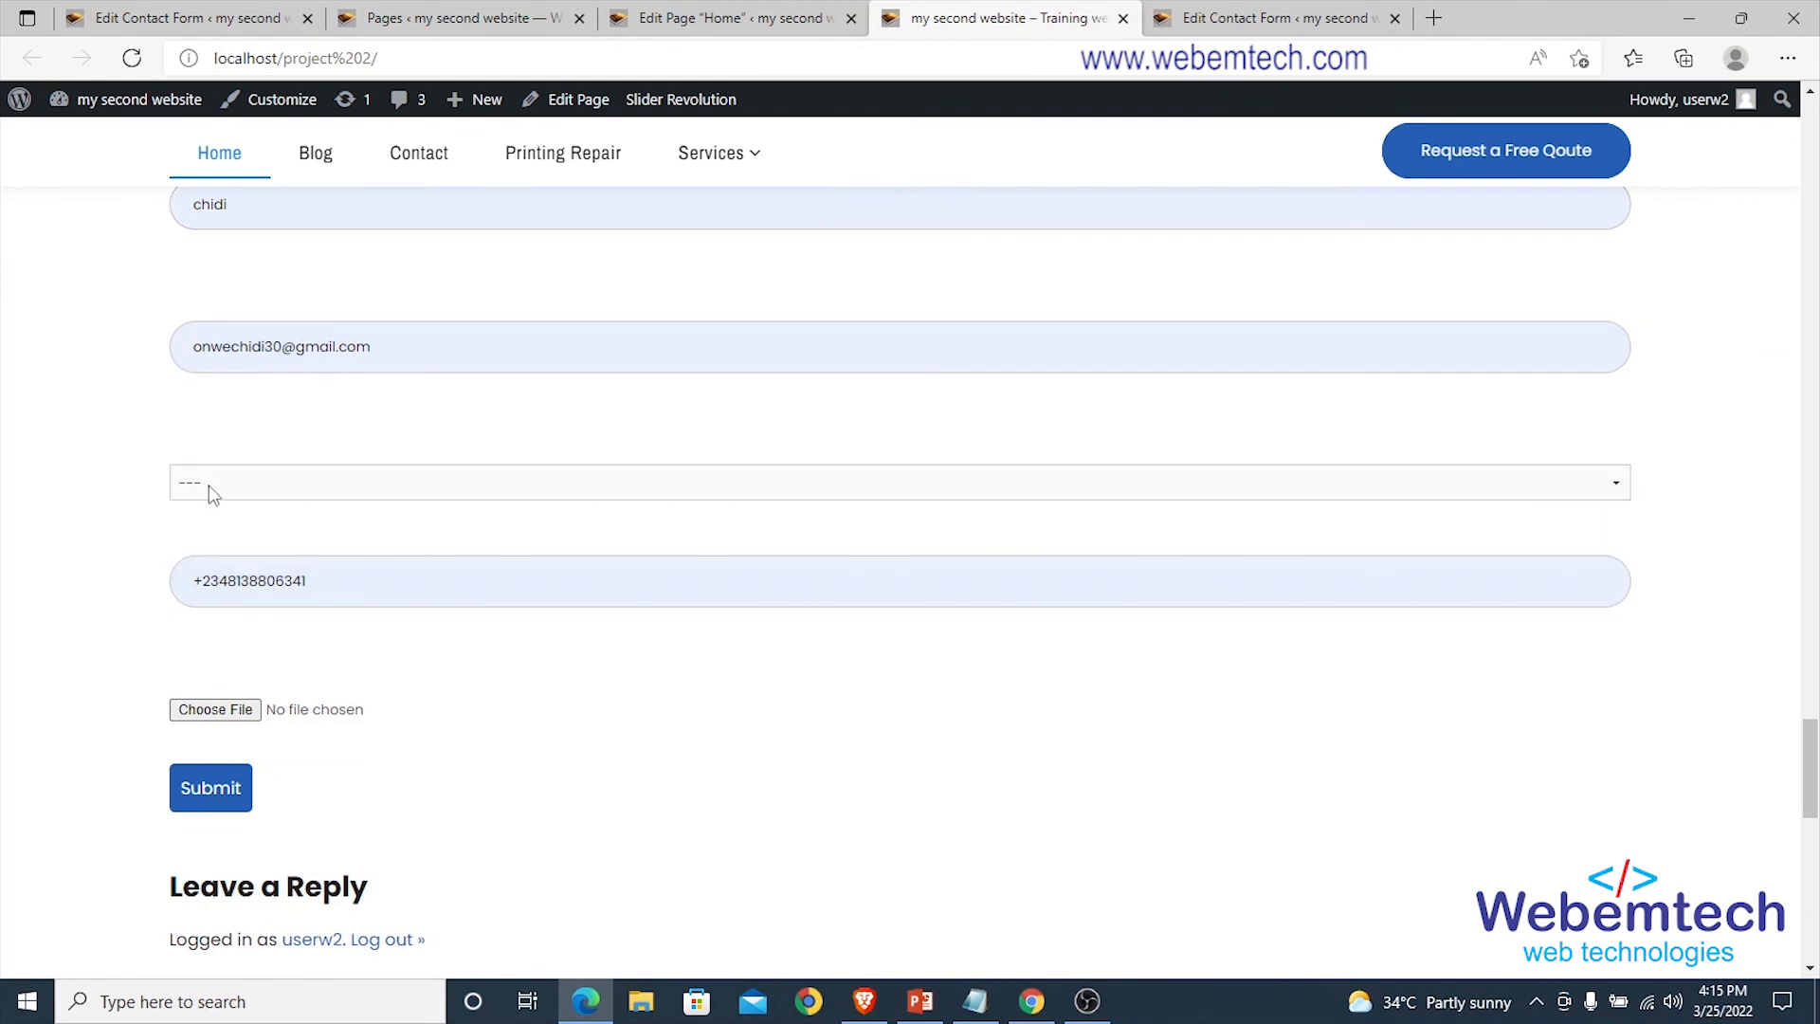
click(214, 493)
click(201, 538)
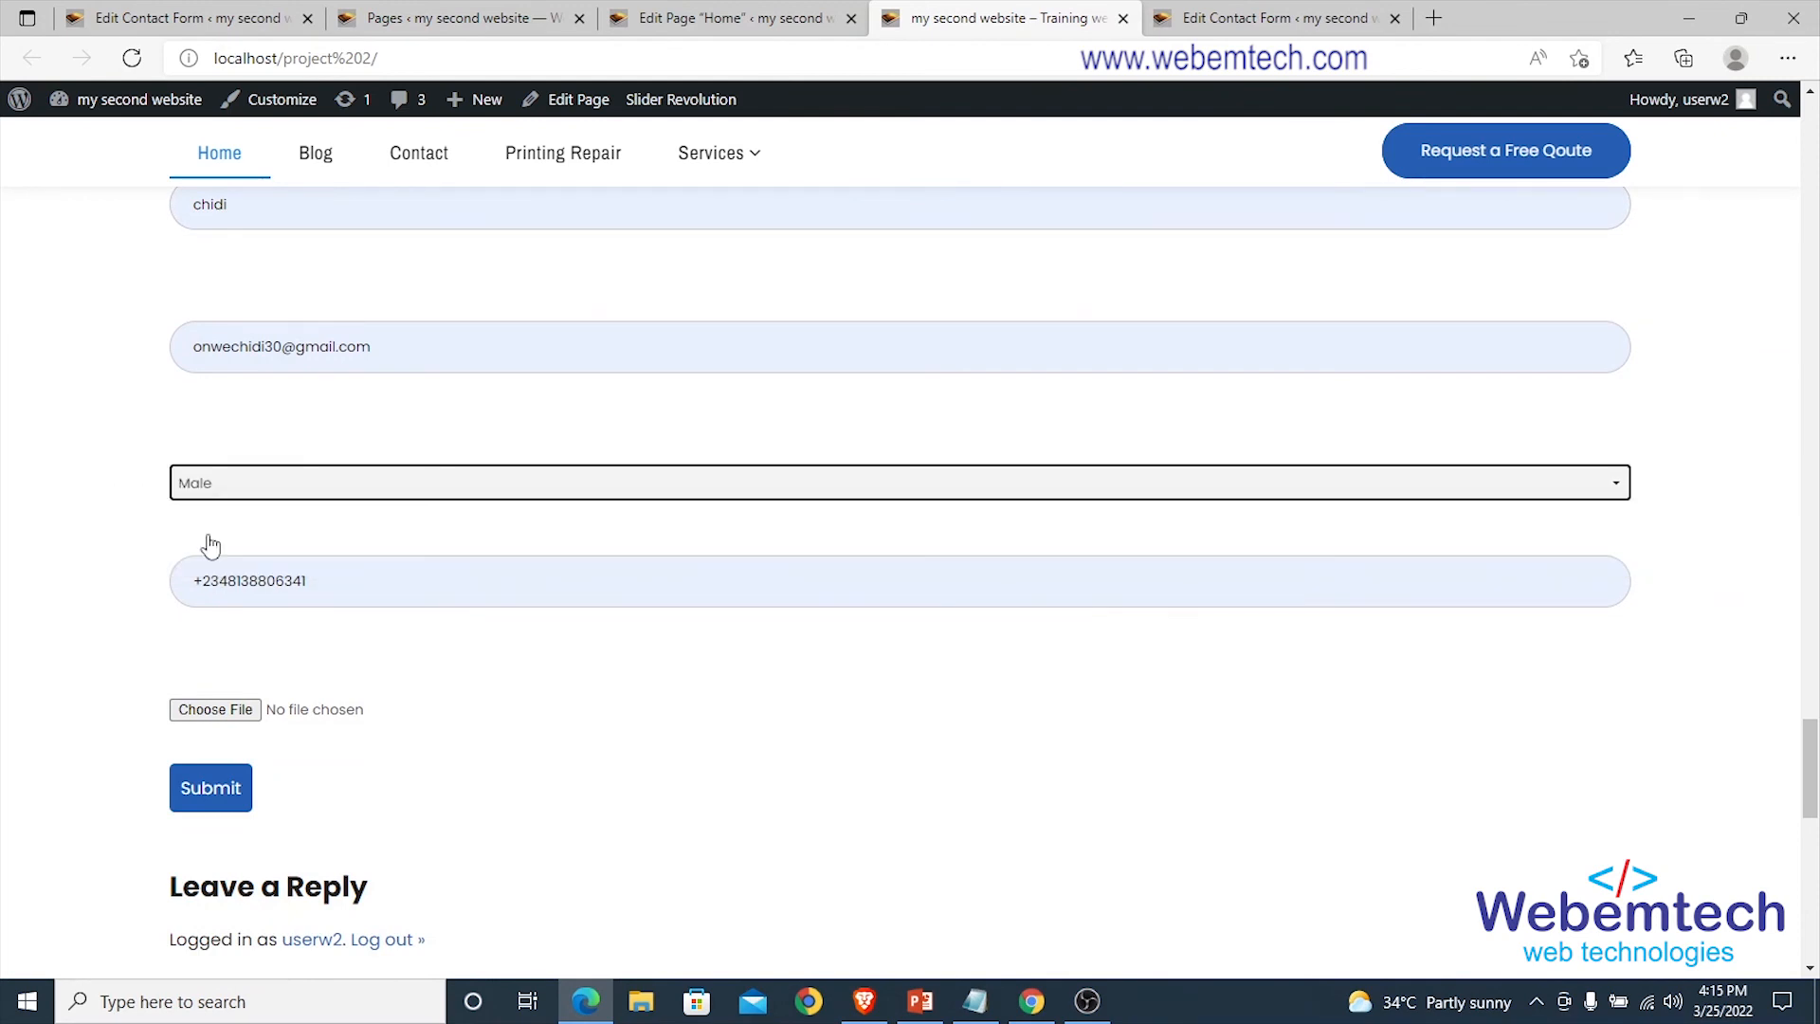
click(315, 582)
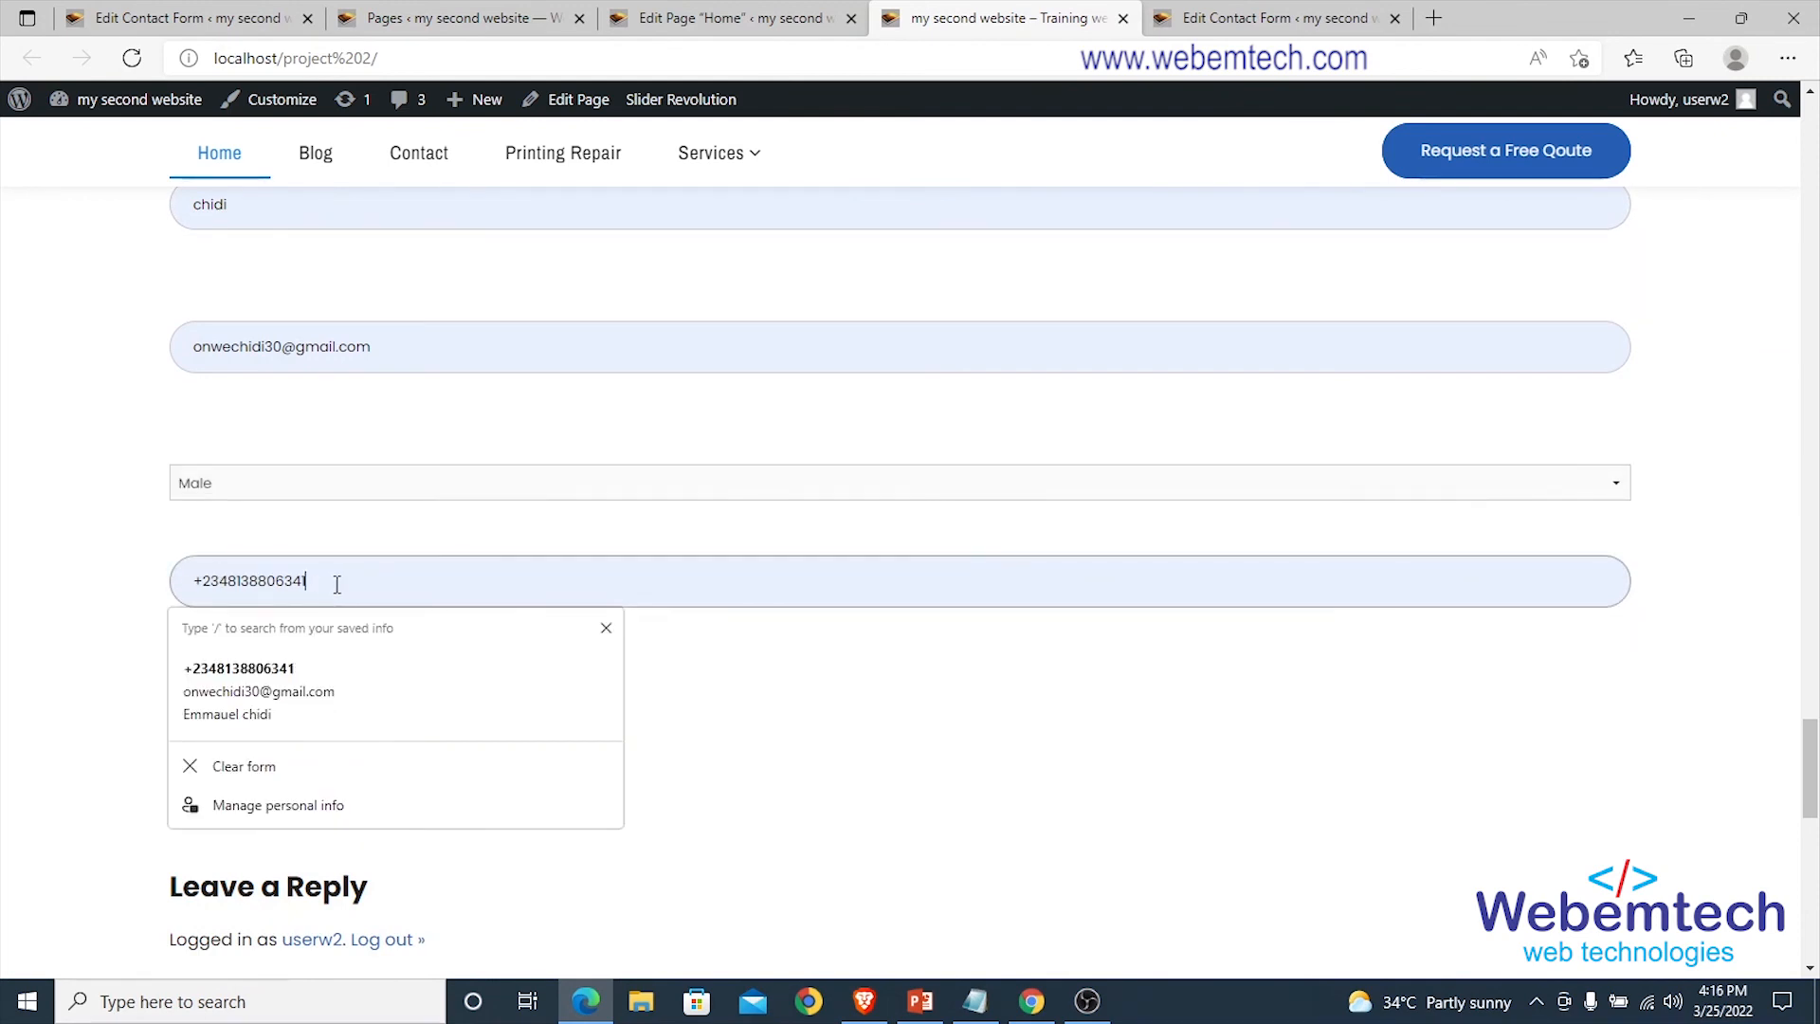
click(77, 559)
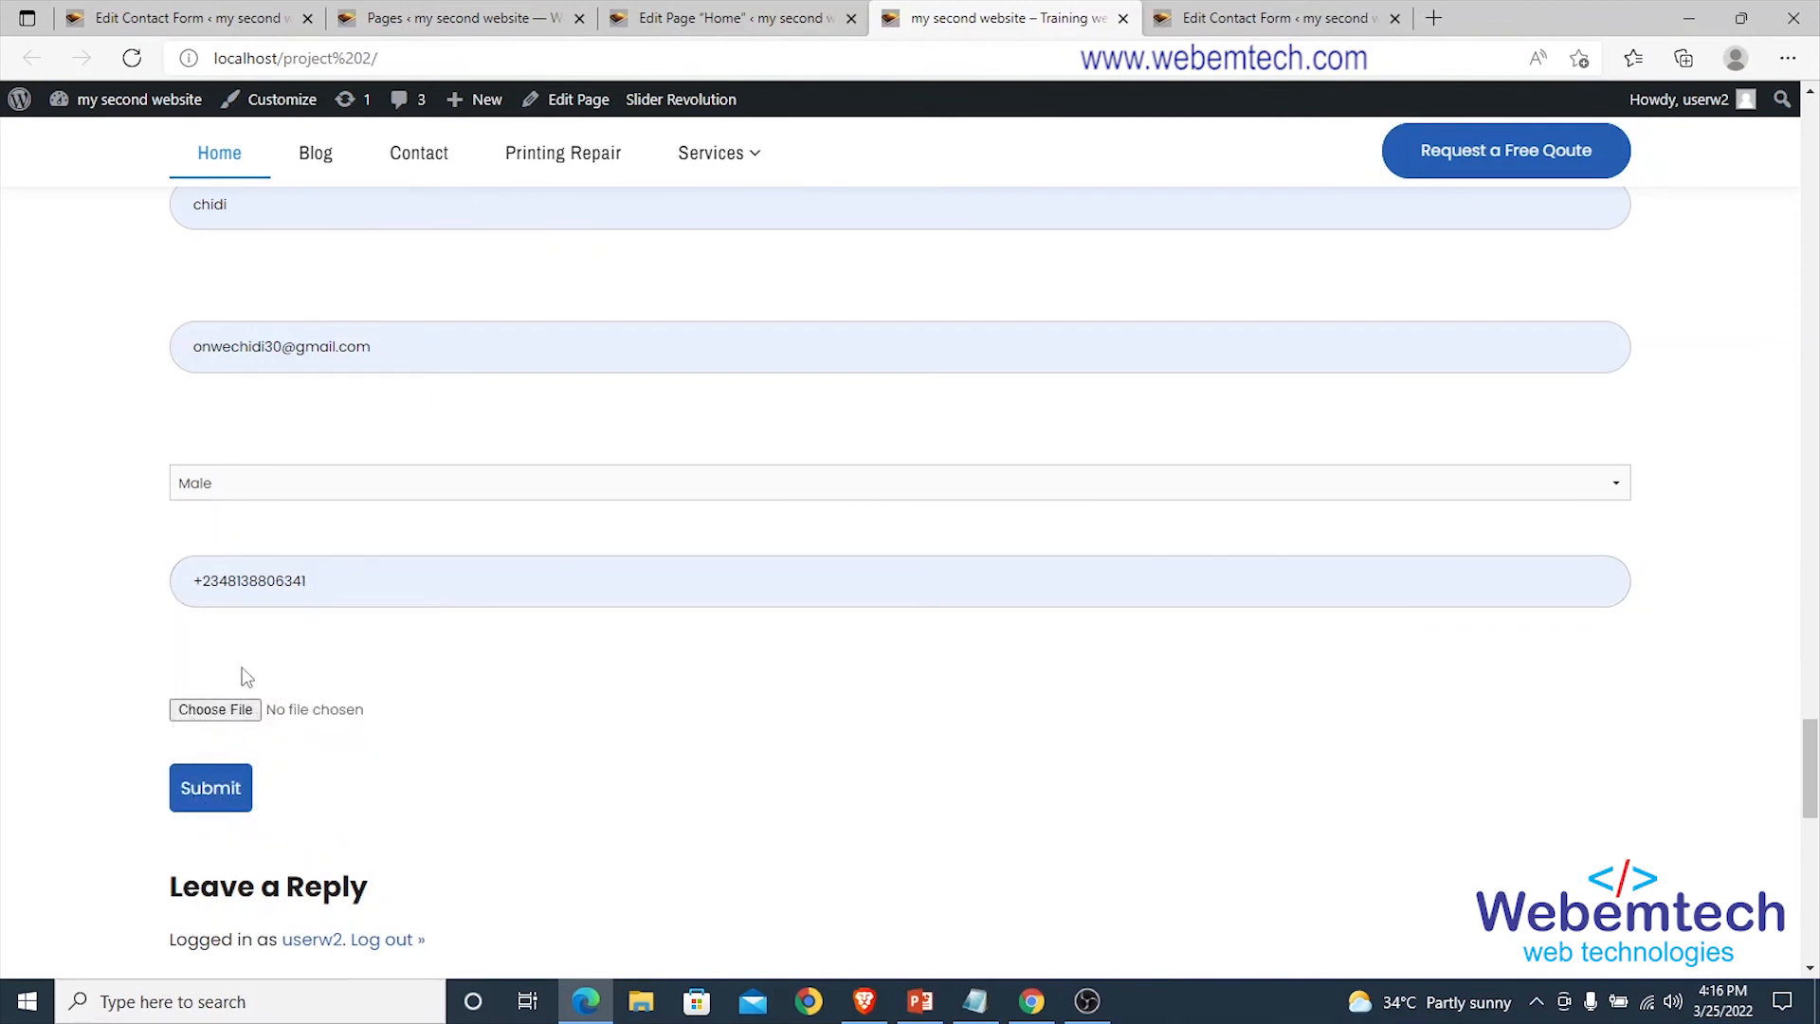
scroll(310, 660, down, 2)
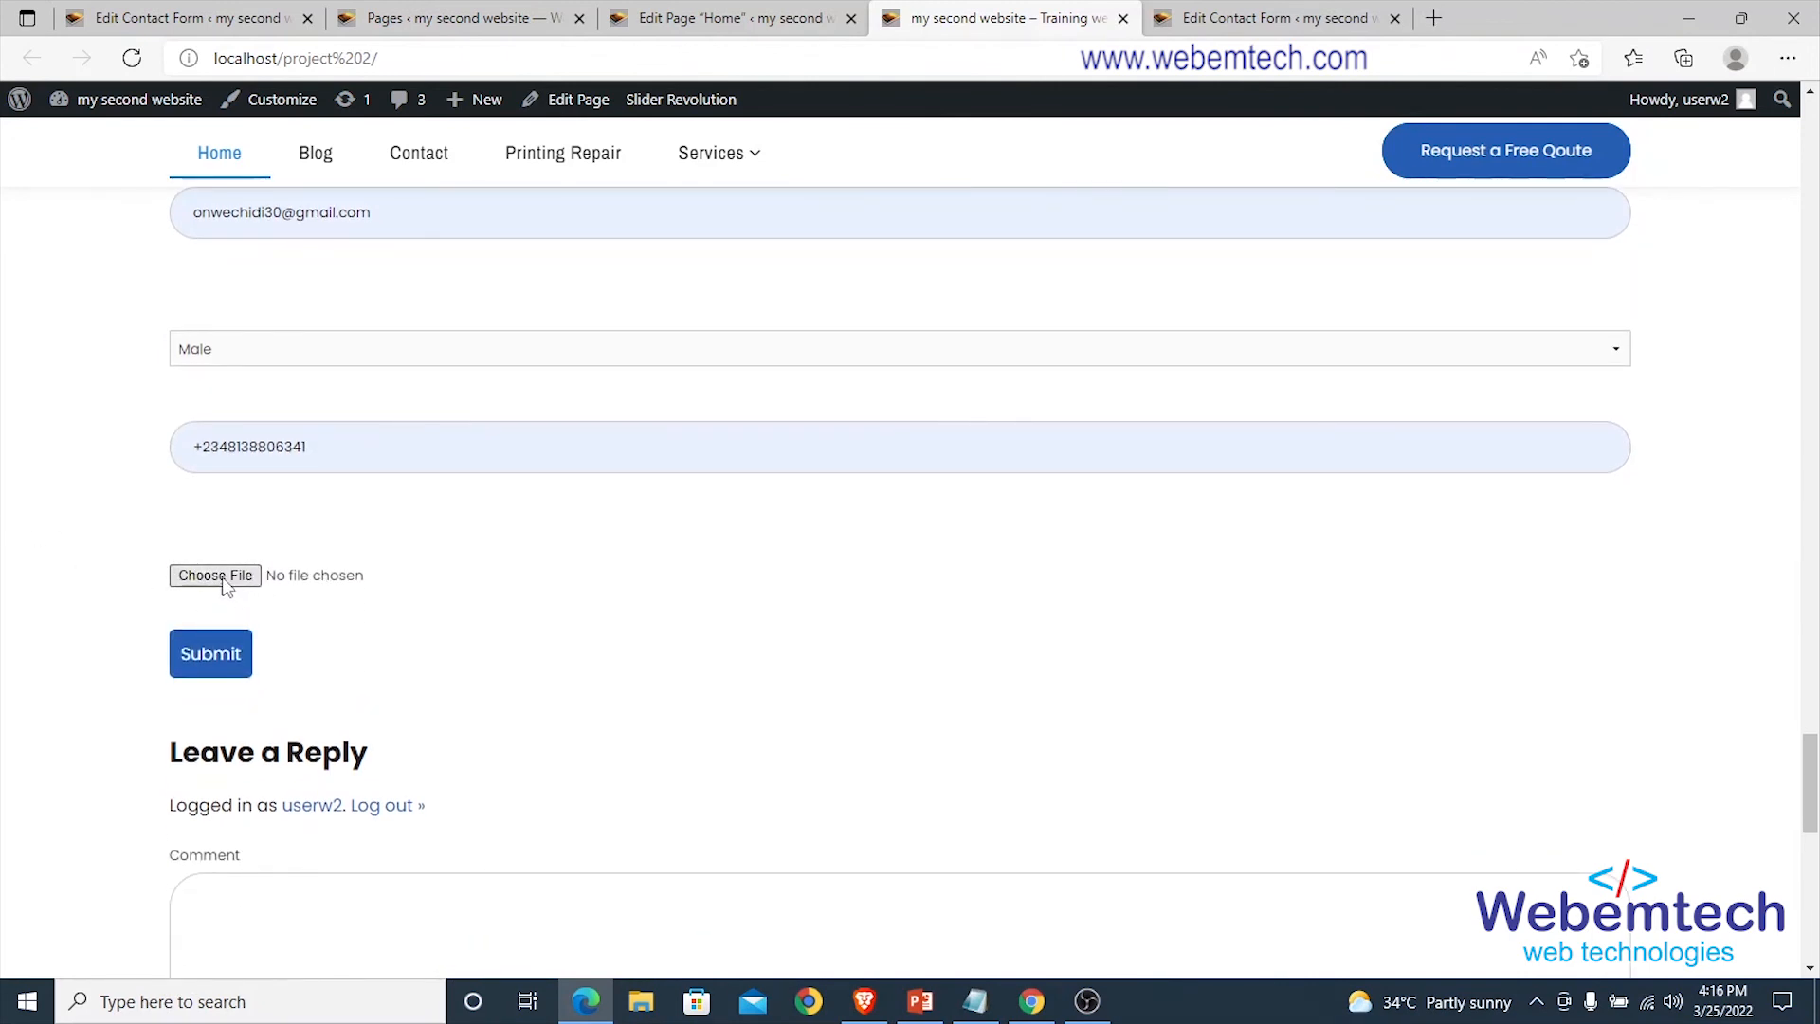
click(230, 576)
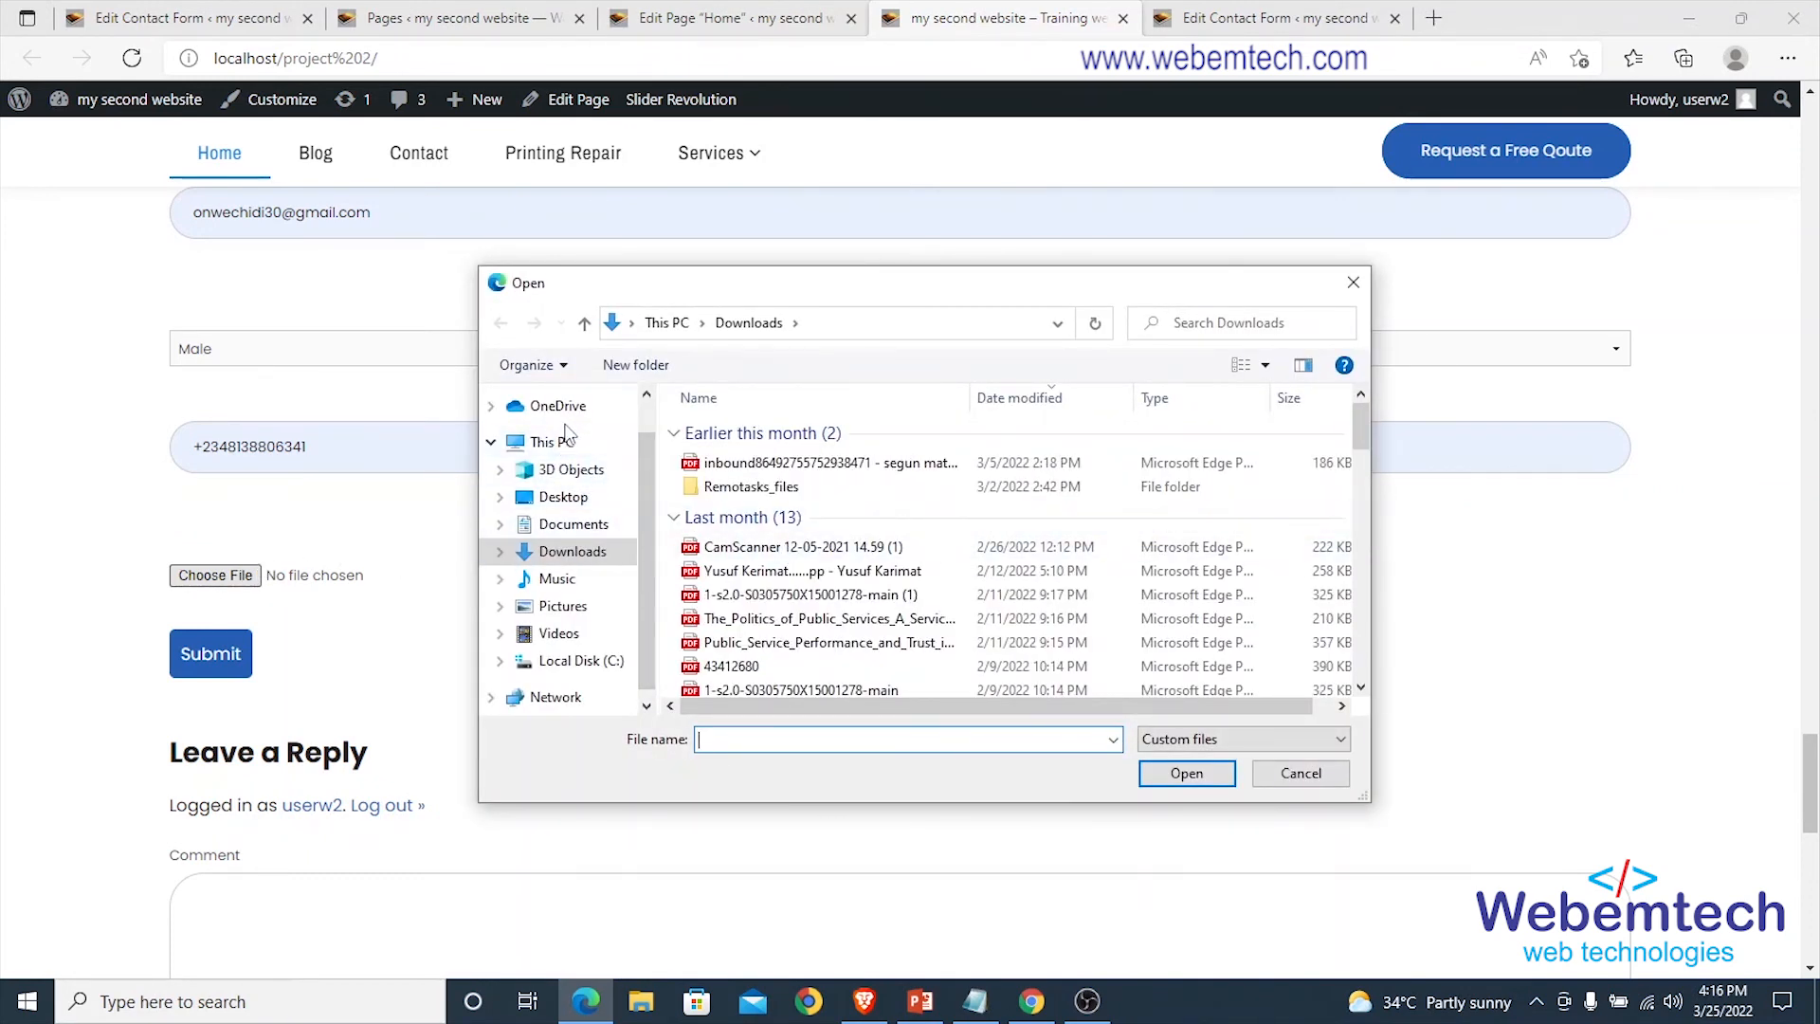
Cancel the file attachment and submit the contact form.
click(569, 496)
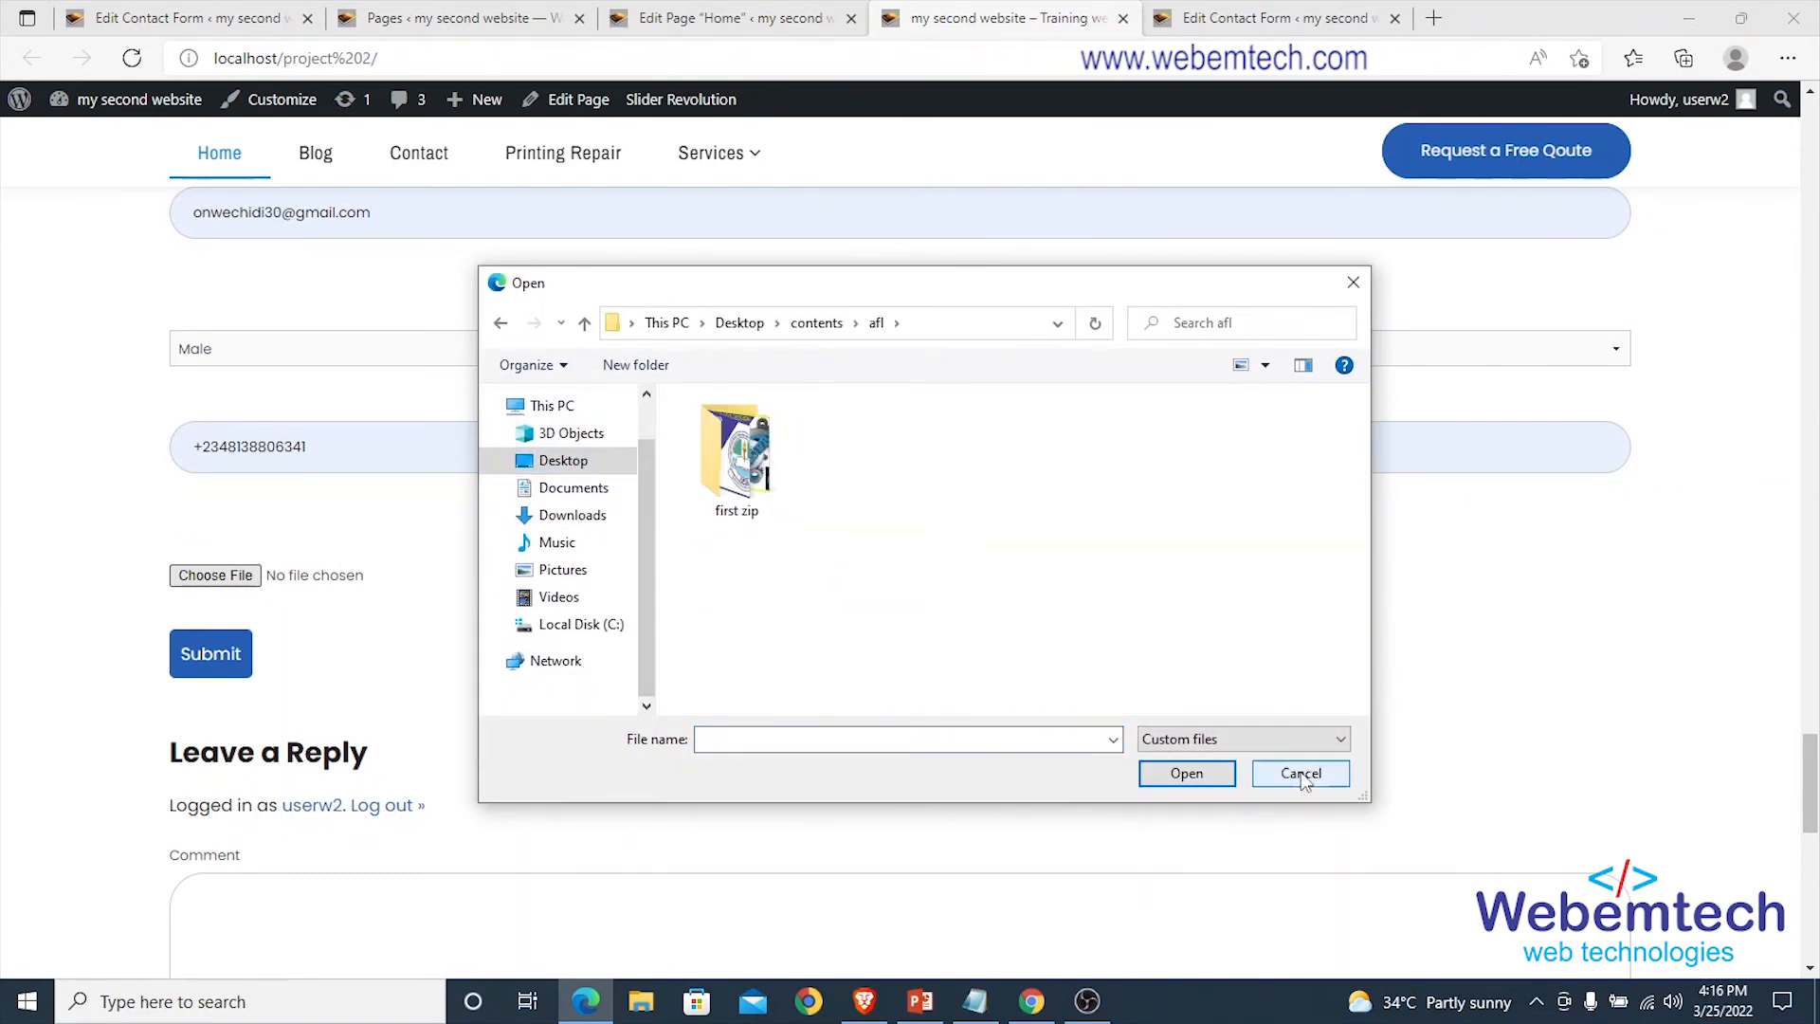
click(1301, 774)
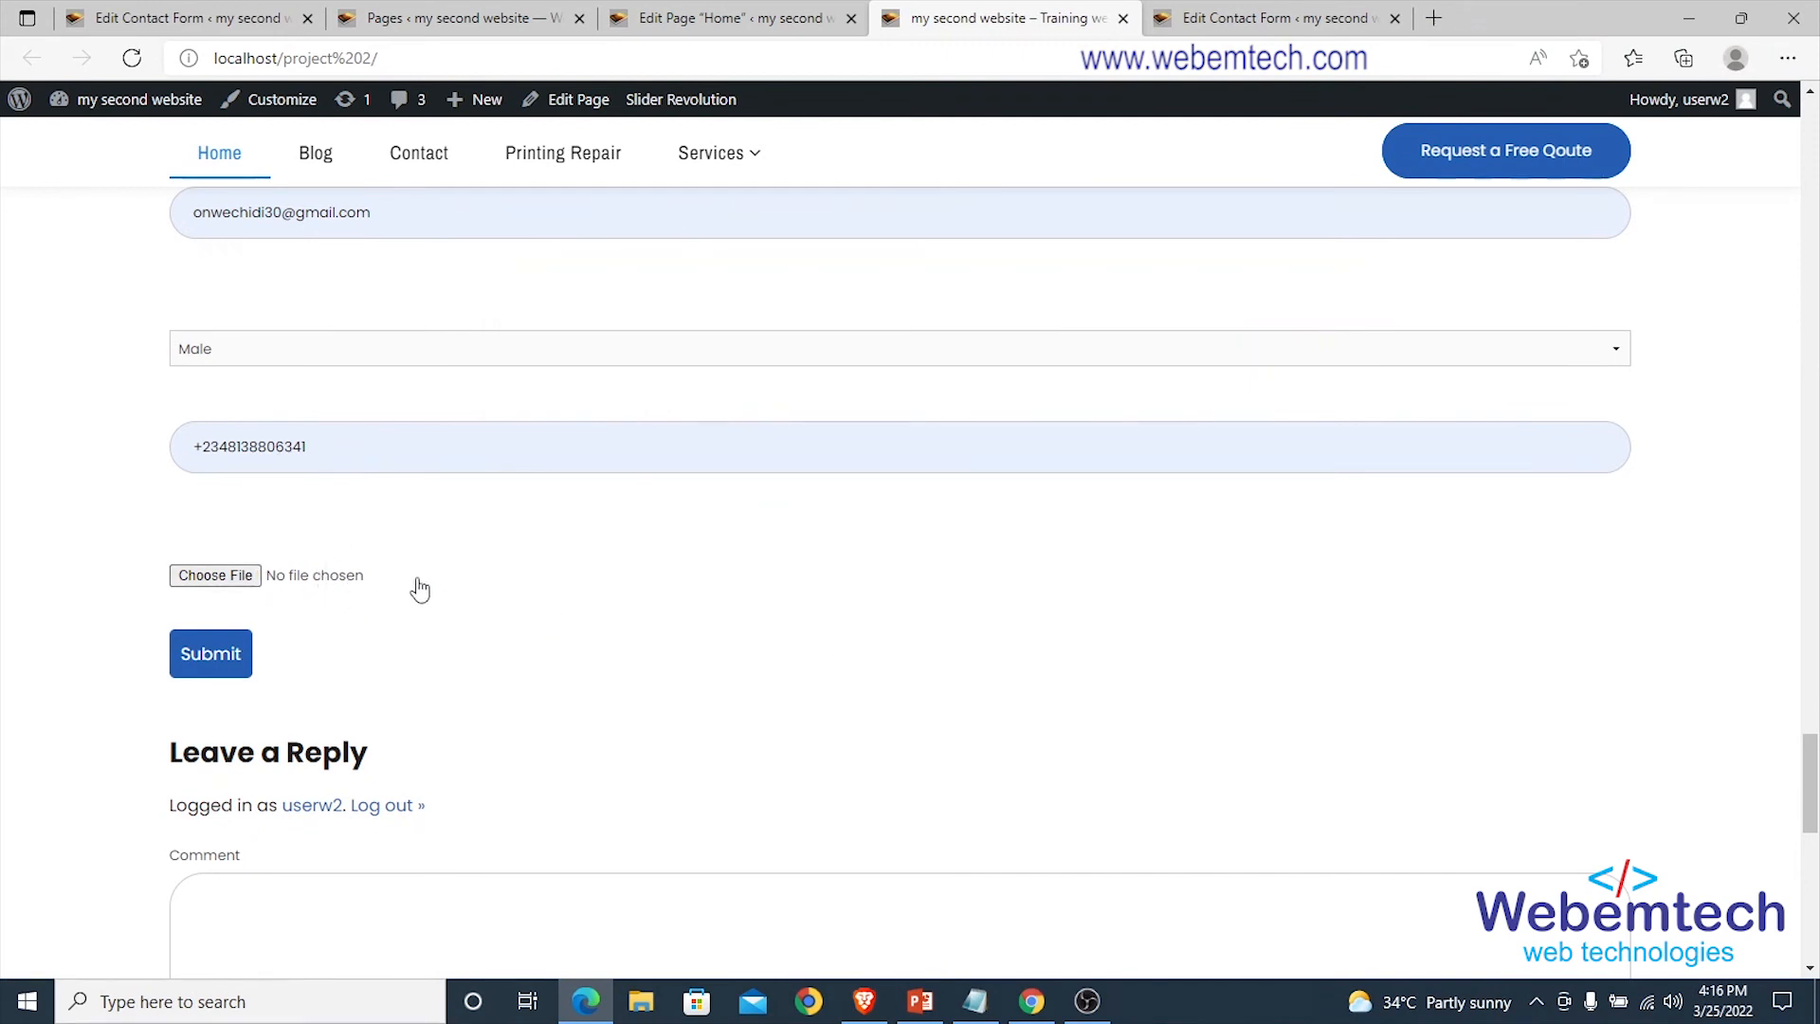
click(213, 664)
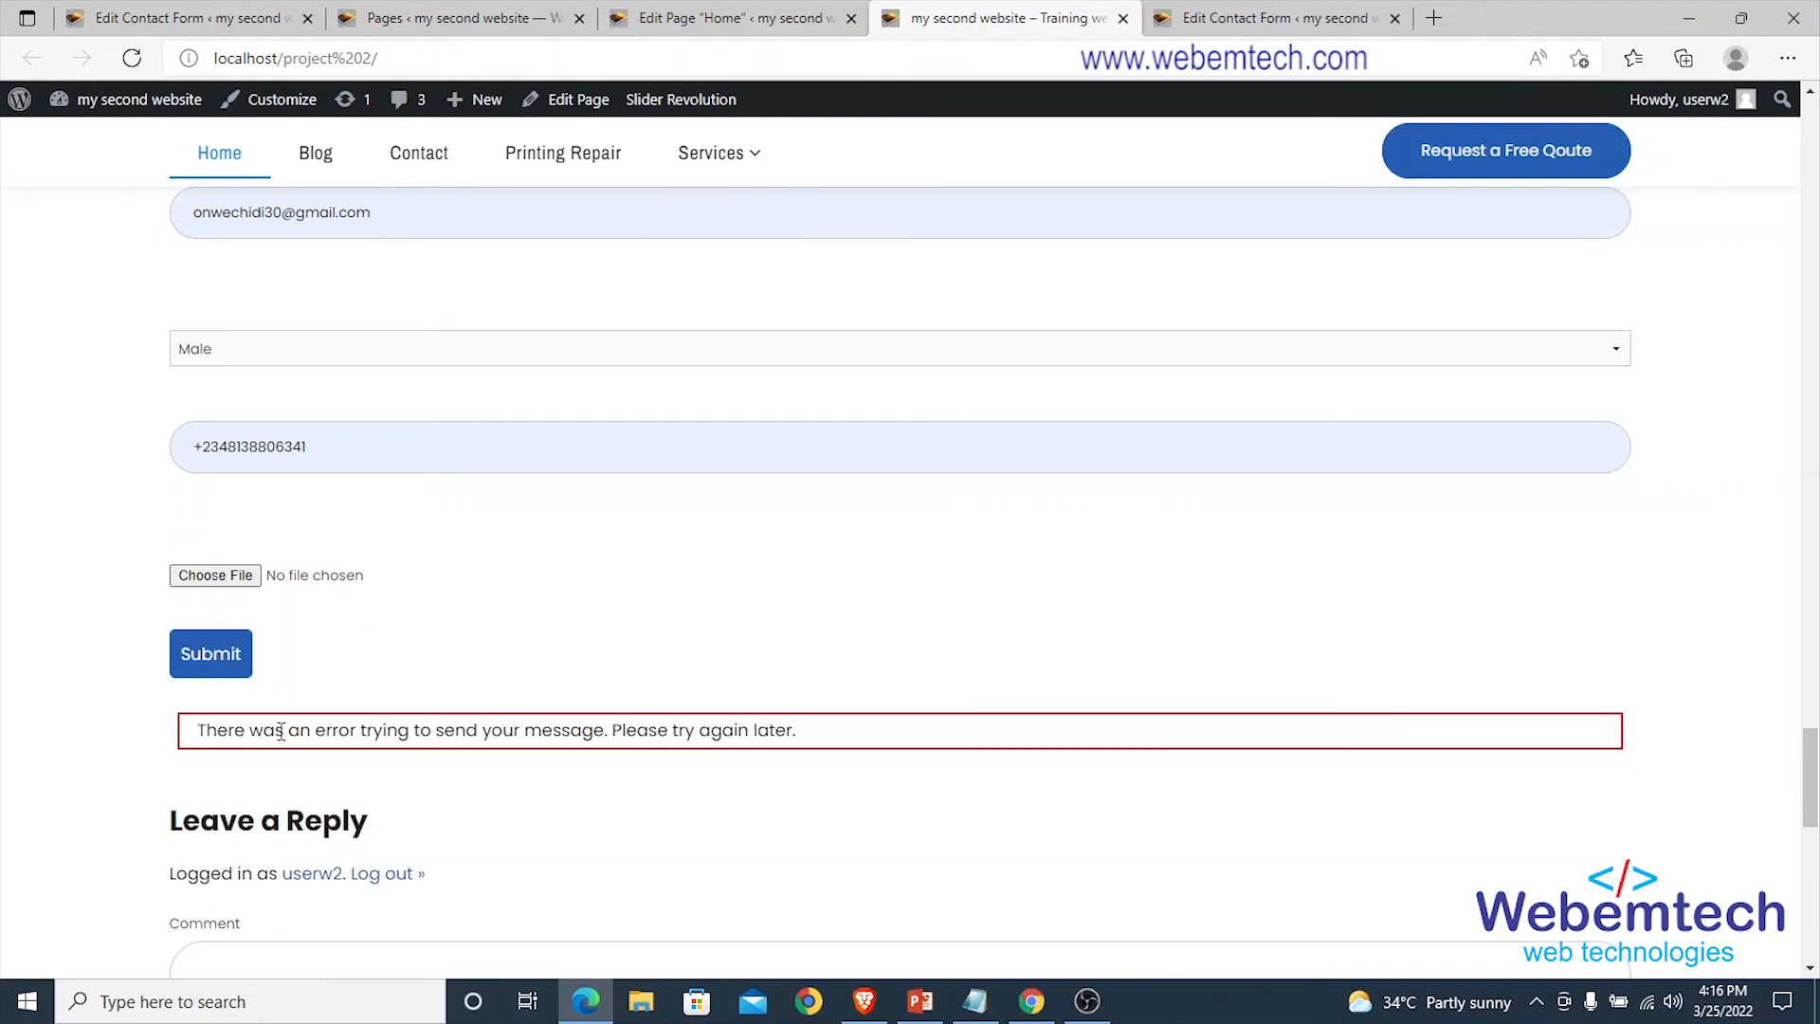
Read the send error 'Please try again later.' shown below the submitted form.
drag(805, 733, 203, 730)
click(125, 706)
scroll(496, 597, down, 5)
scroll(496, 597, up, 8)
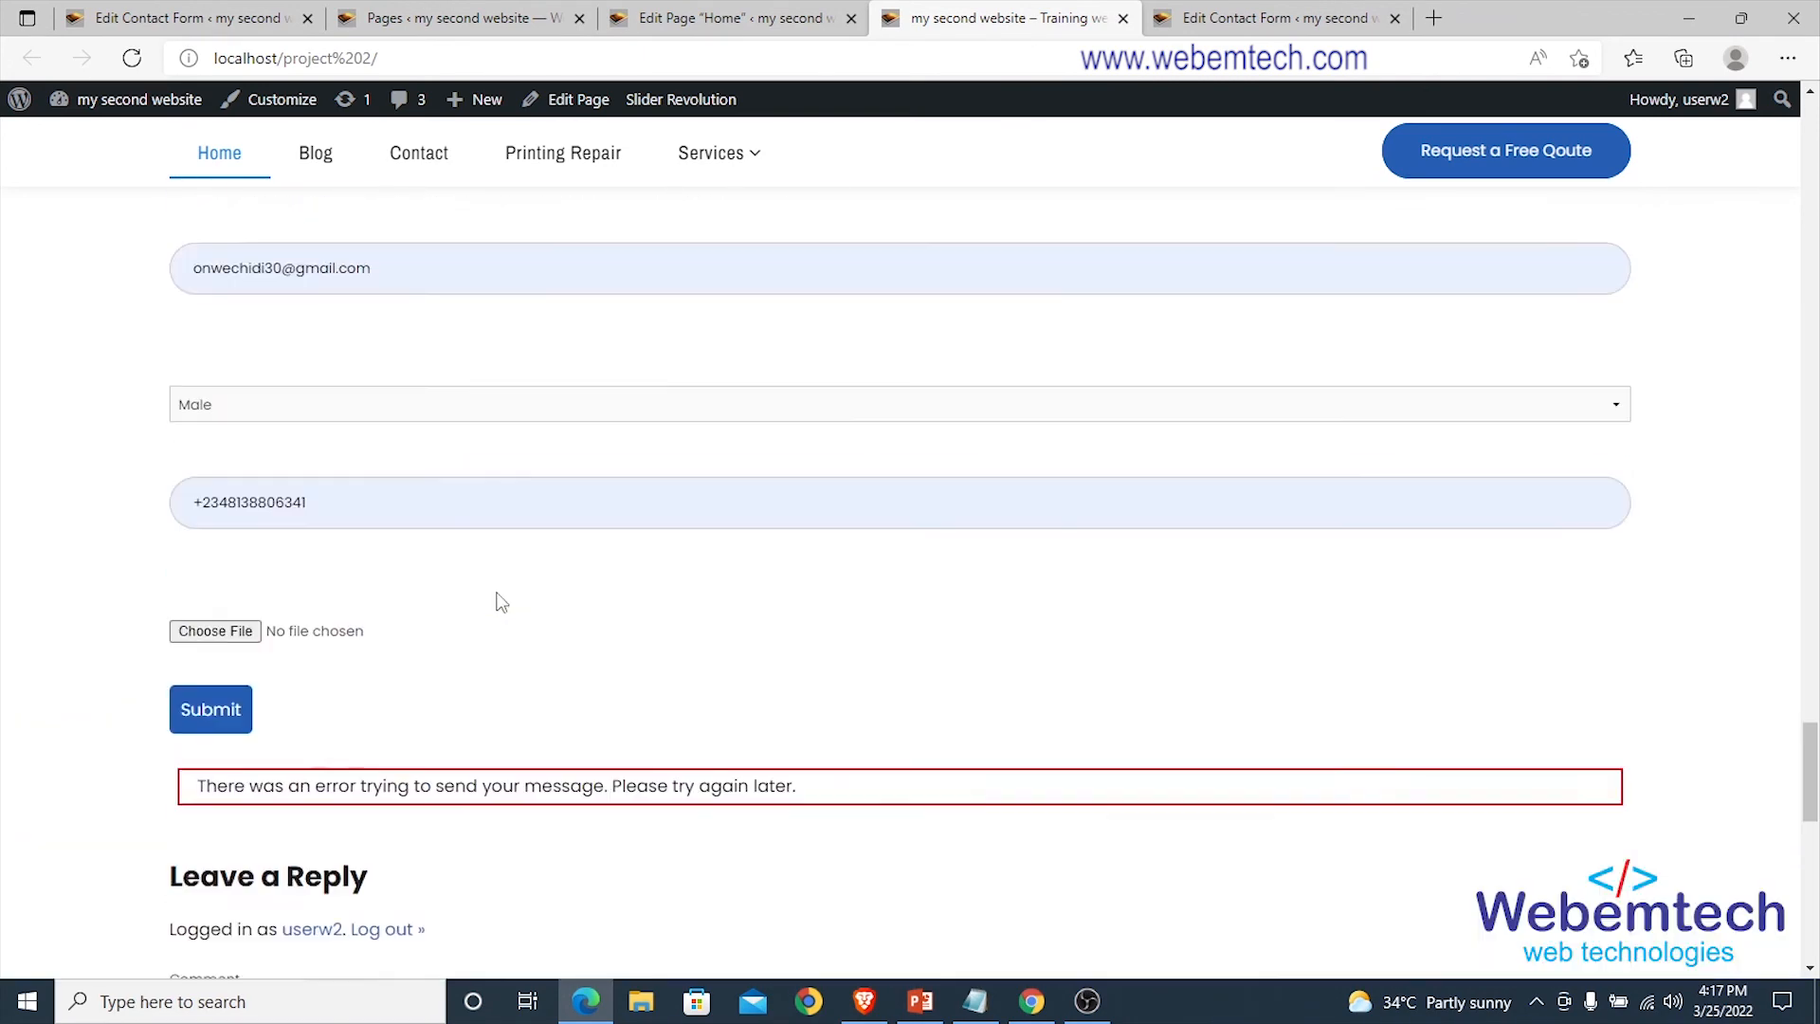
scroll(502, 603, up, 6)
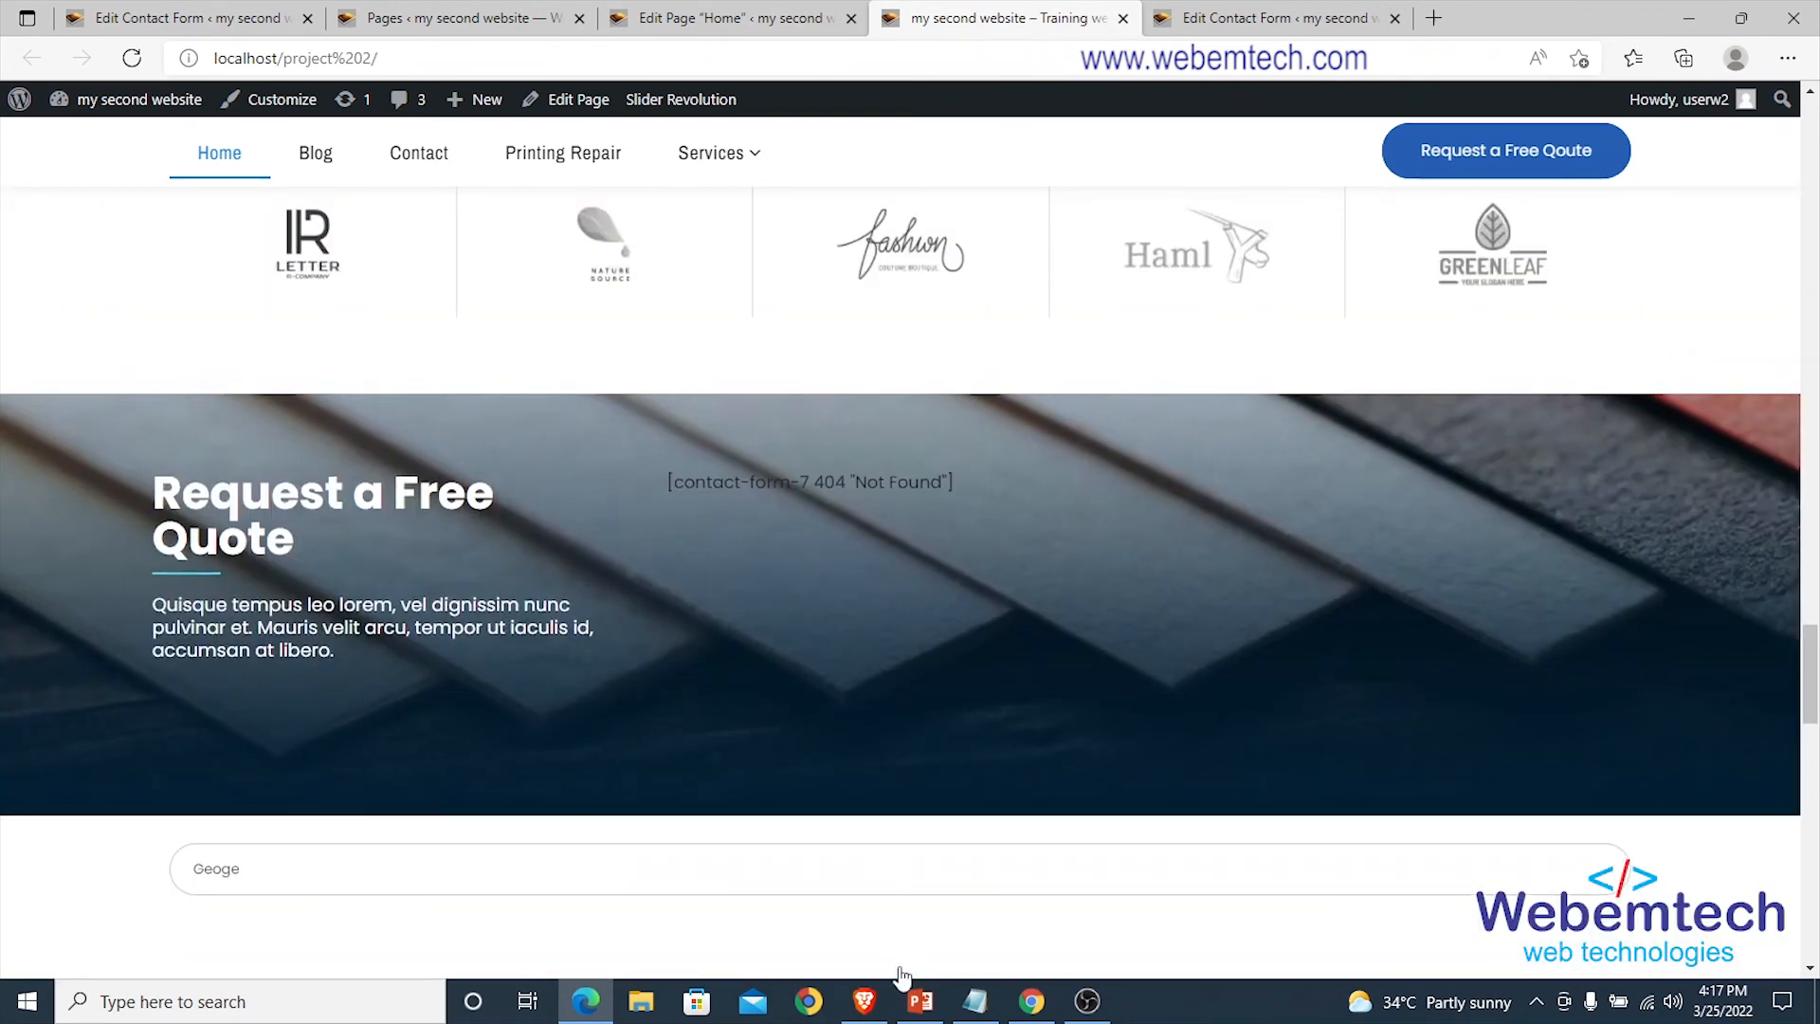
click(918, 1002)
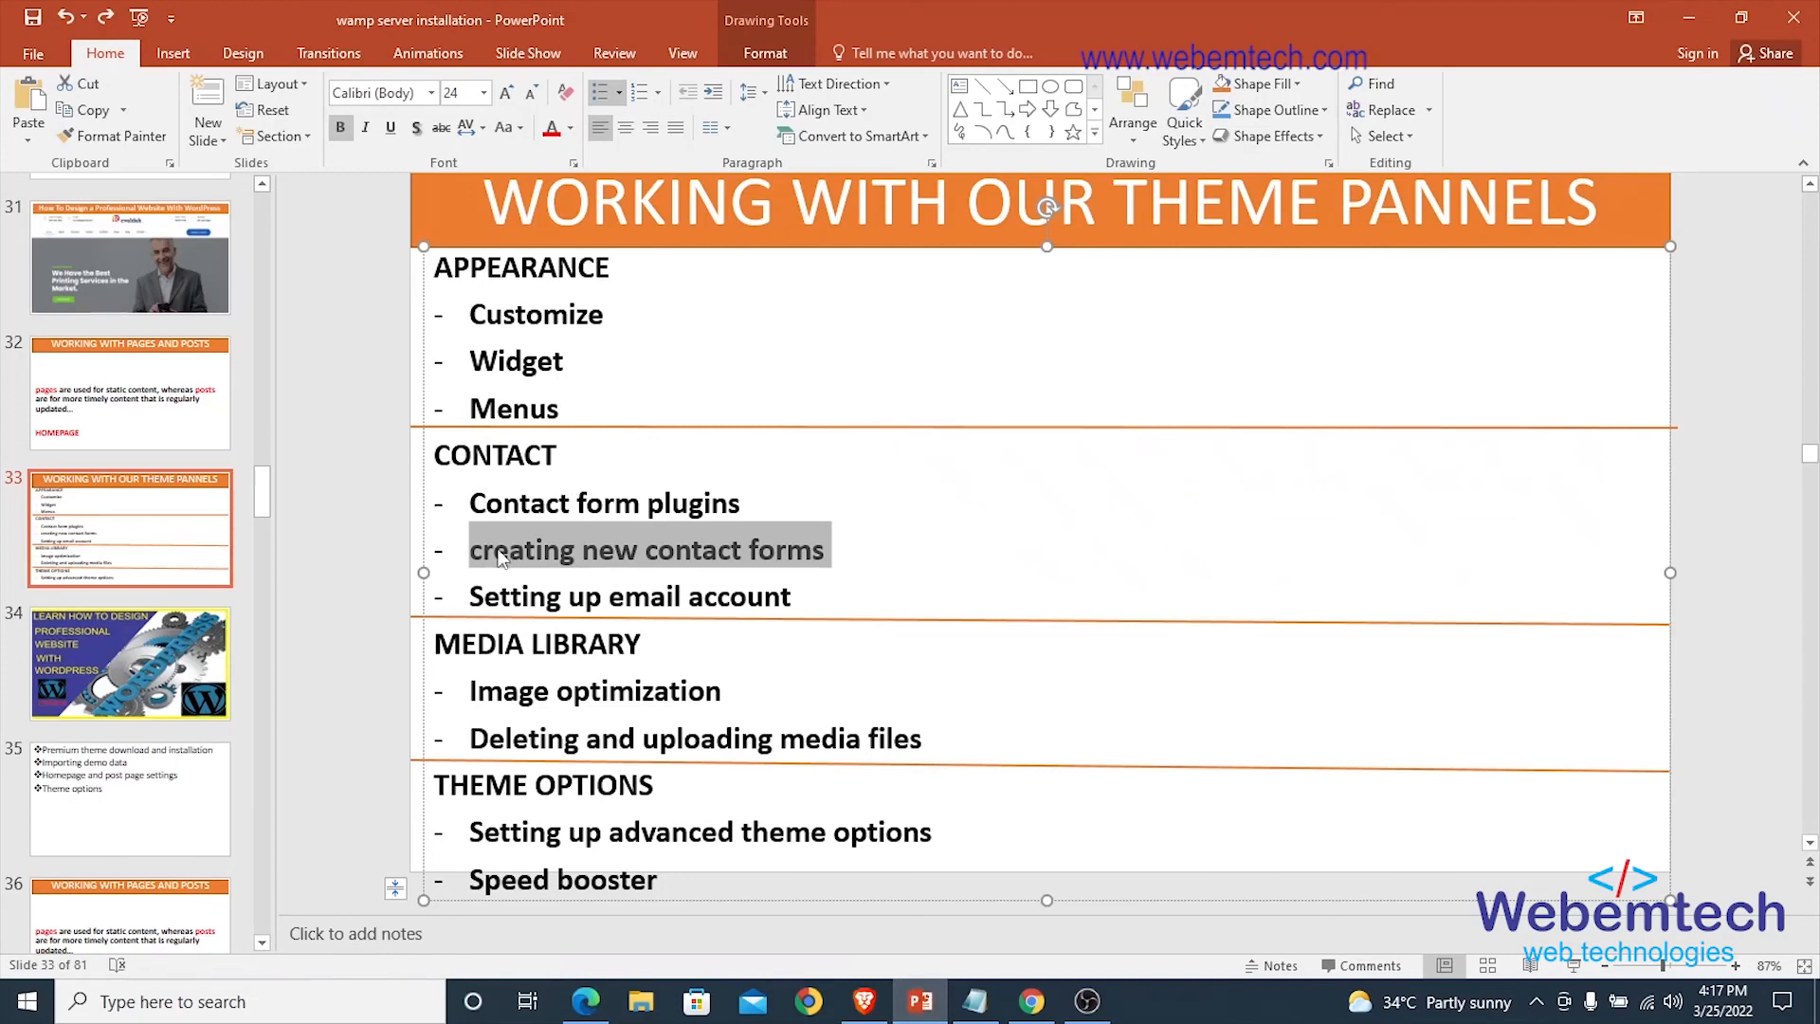
click(496, 549)
triple_click(479, 548)
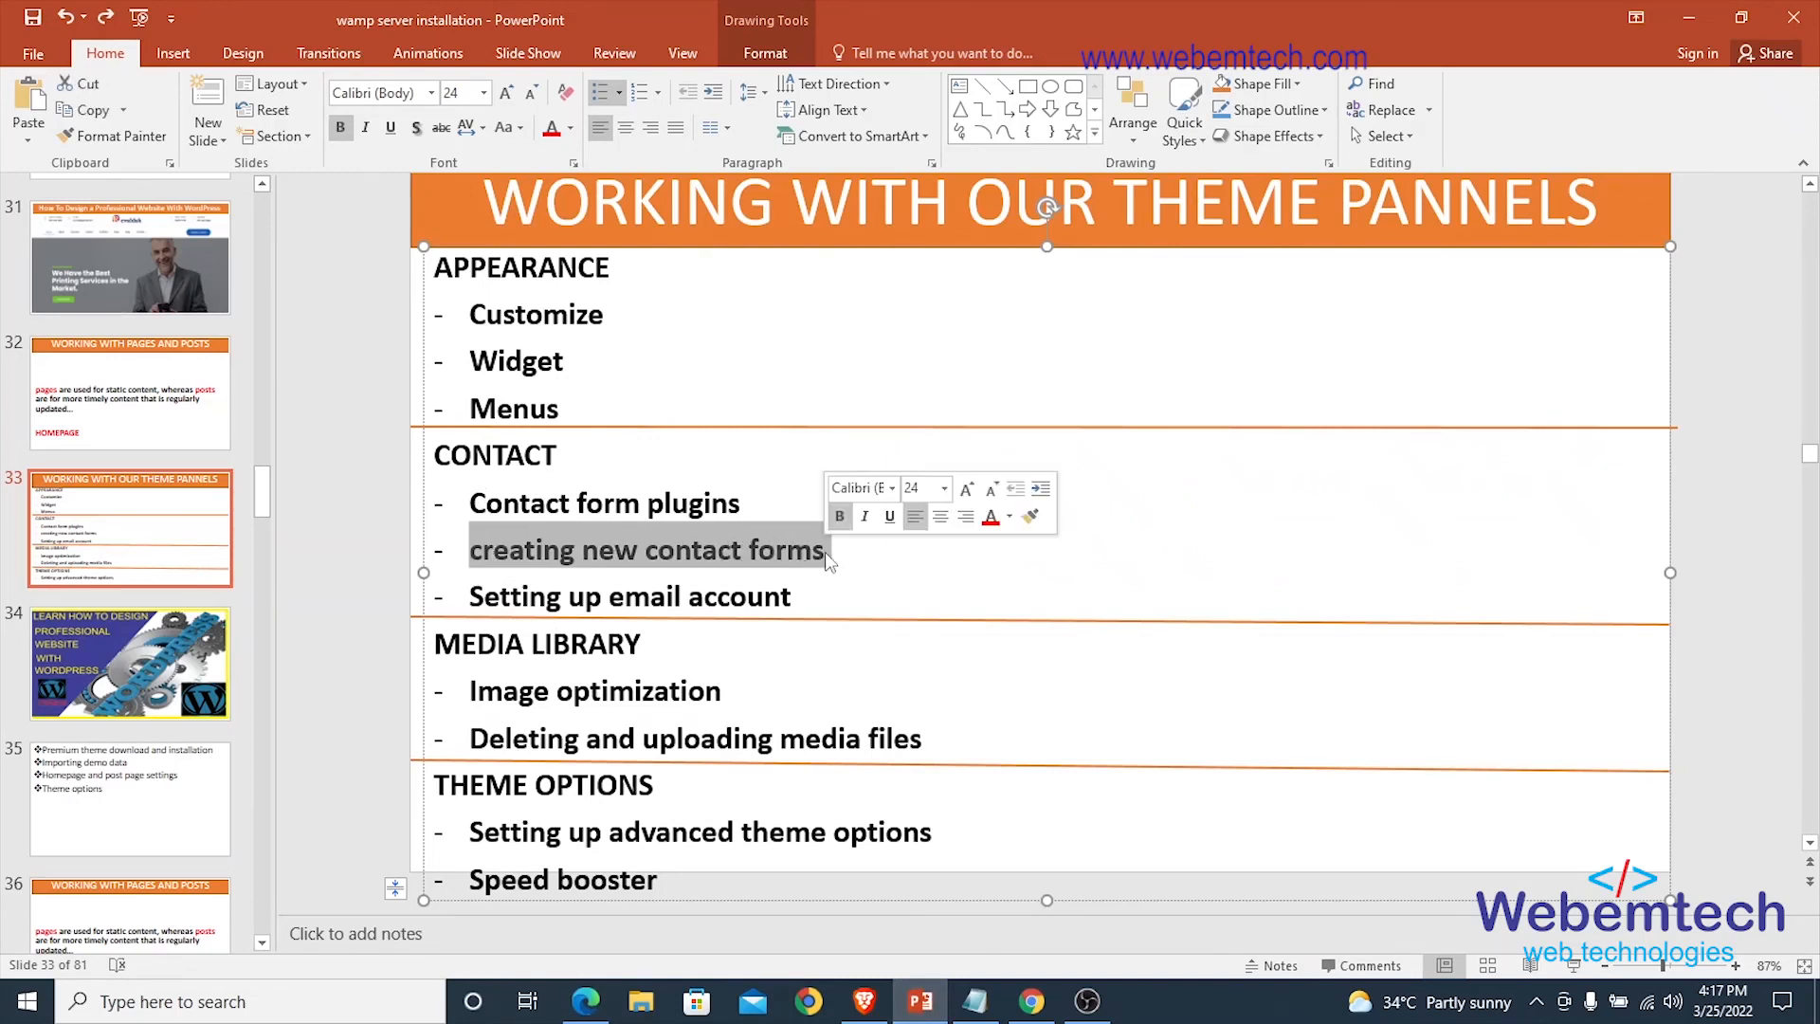
click(599, 550)
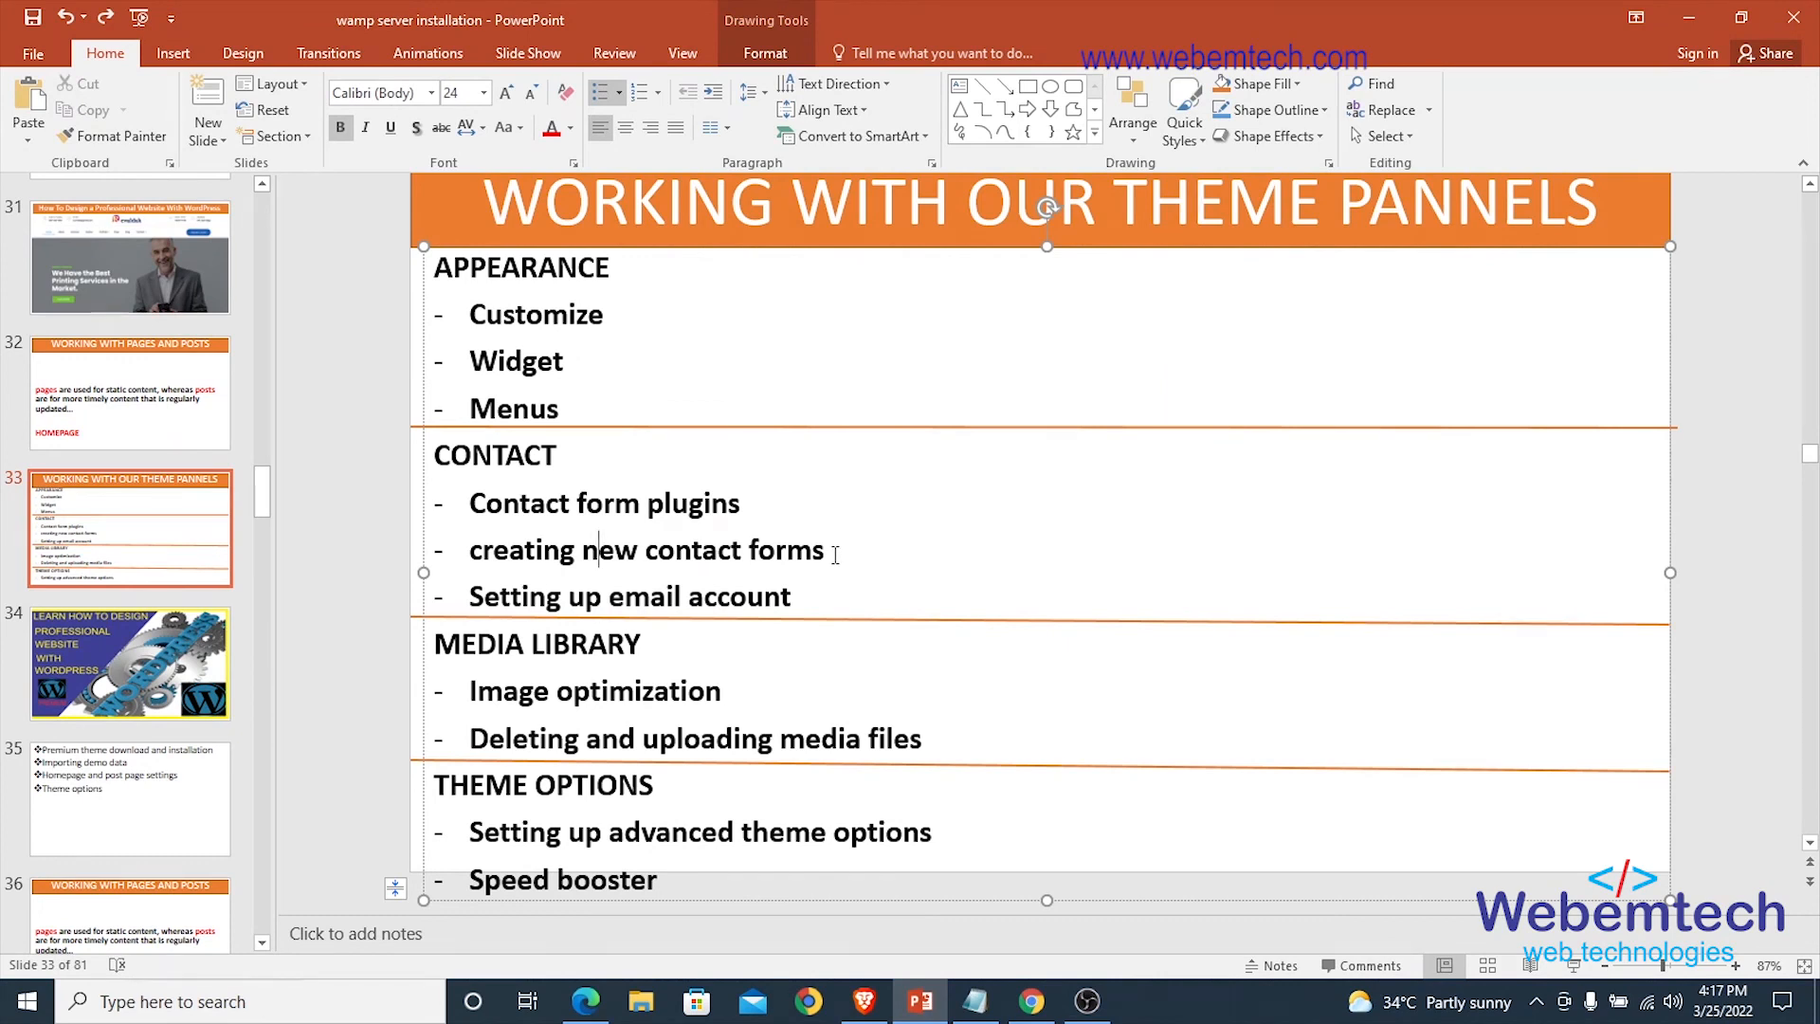
drag(795, 597, 470, 597)
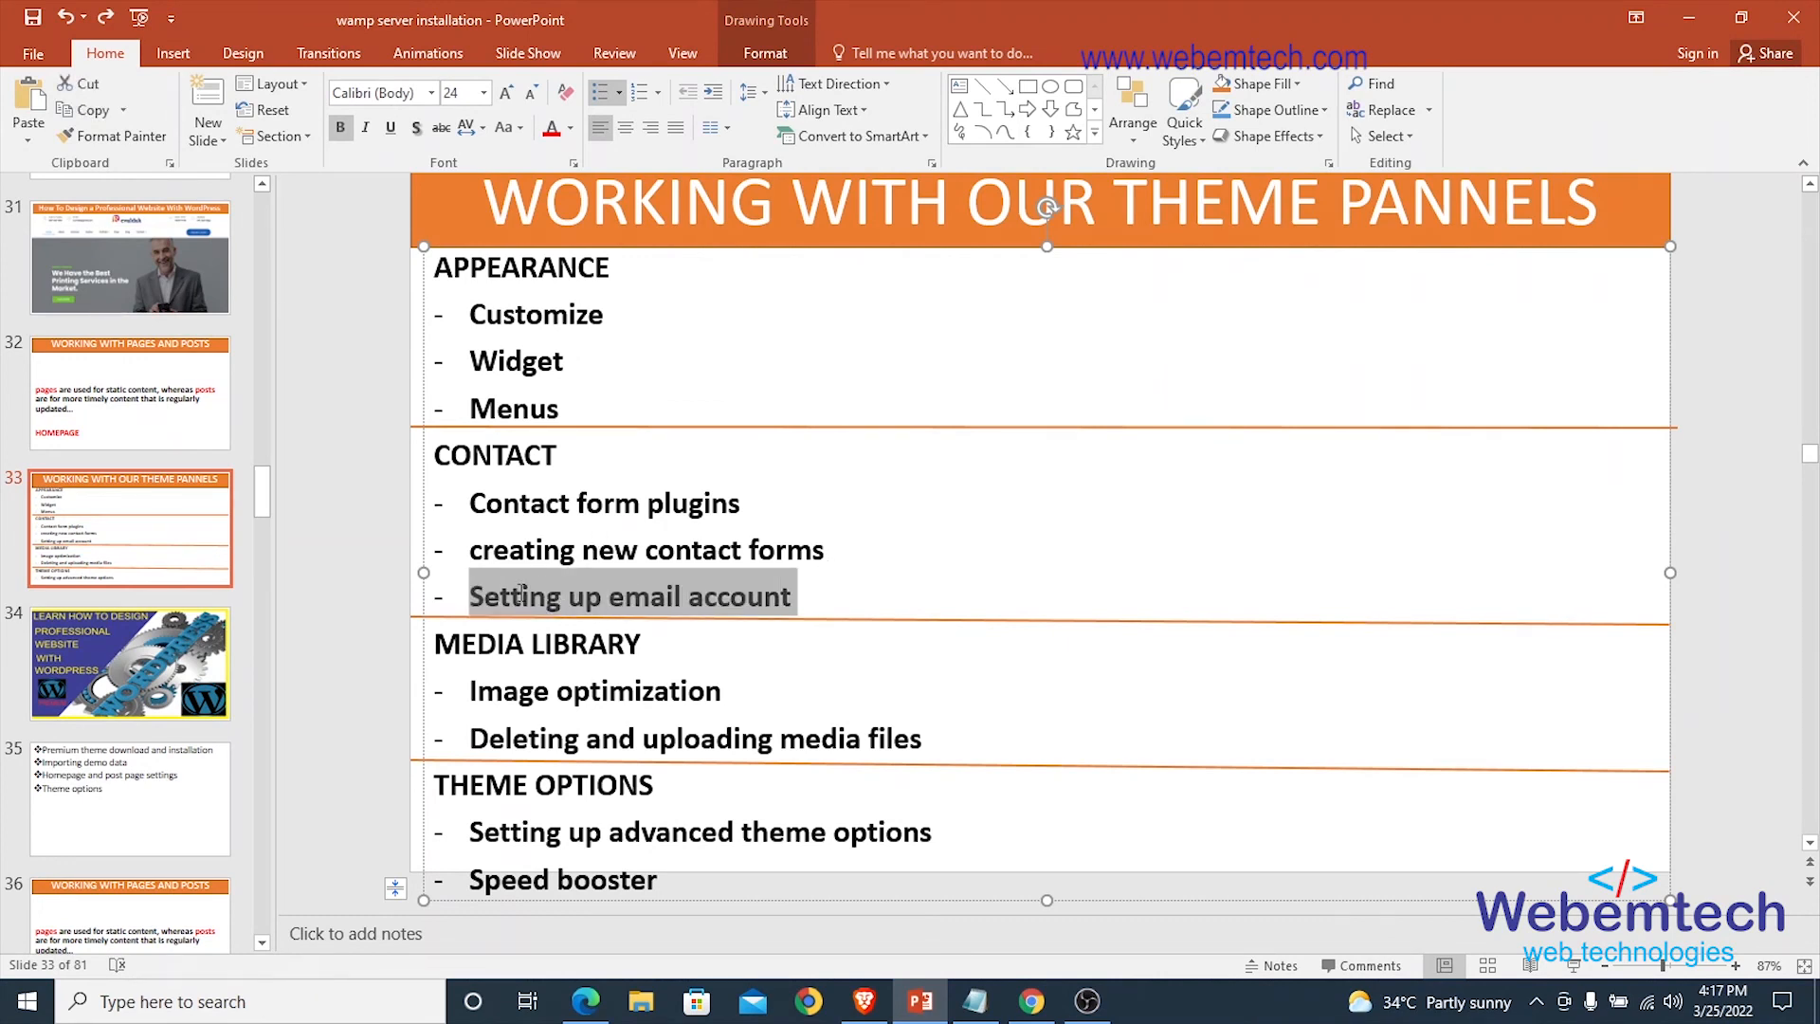
click(717, 599)
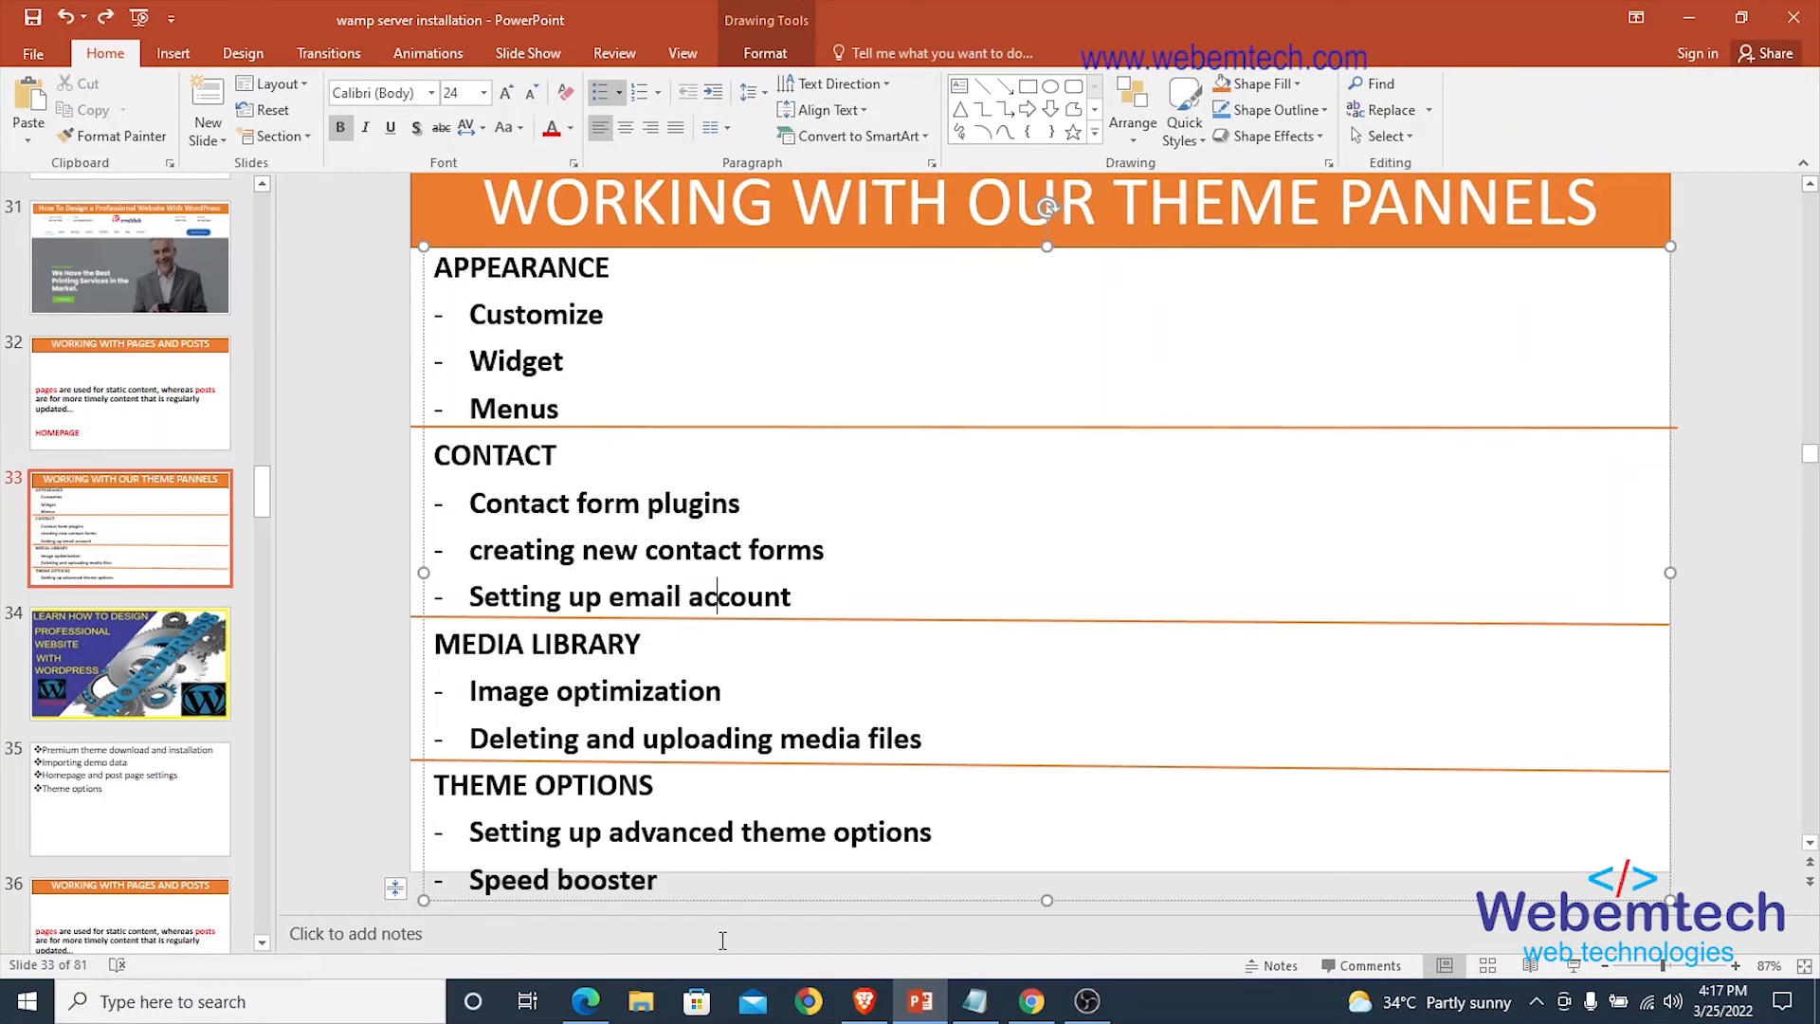